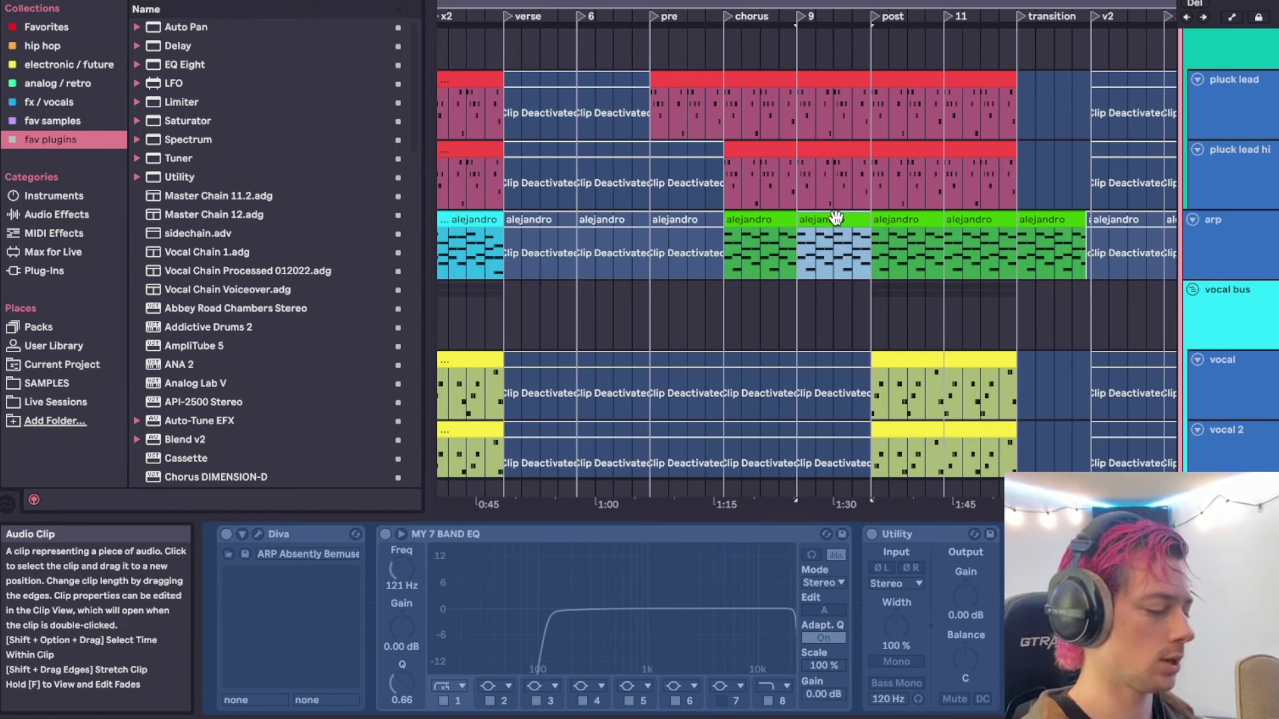
Select the supersaw clip in section 9 to view the chord track's devices.
super+scroll(835, 217, down, 6)
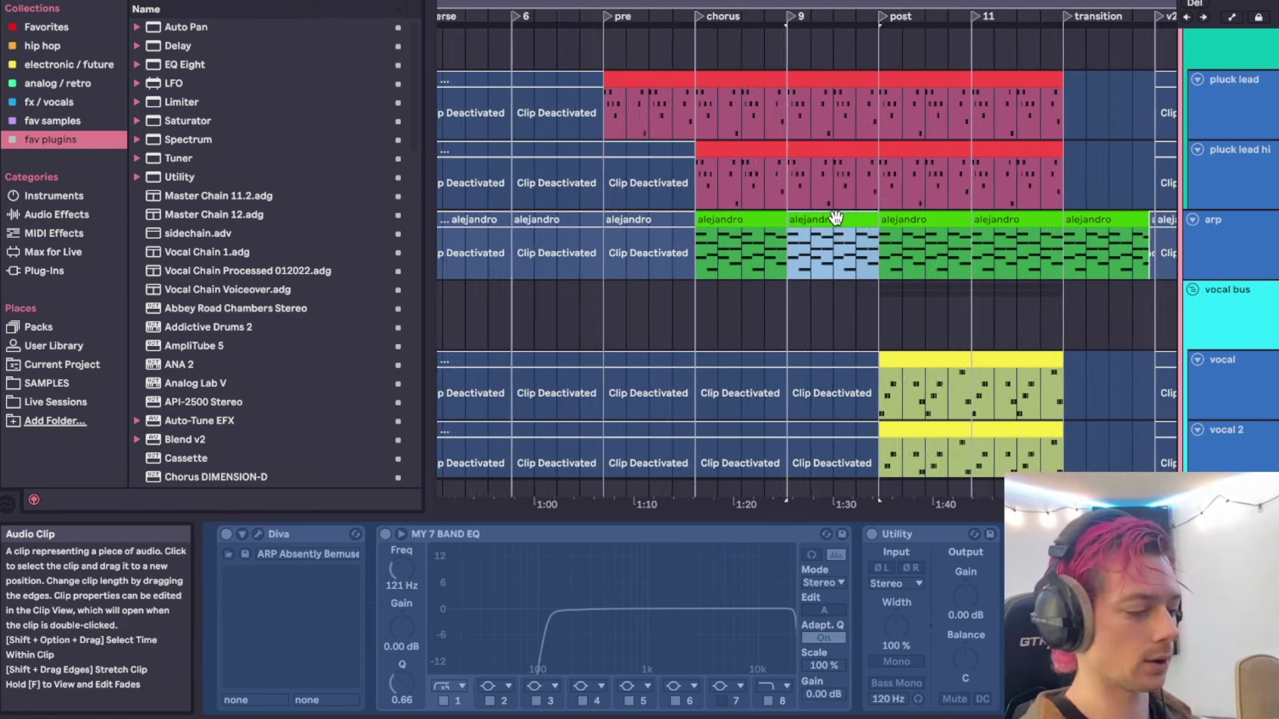
scroll(836, 220, down, 5)
scroll(835, 217, down, 4)
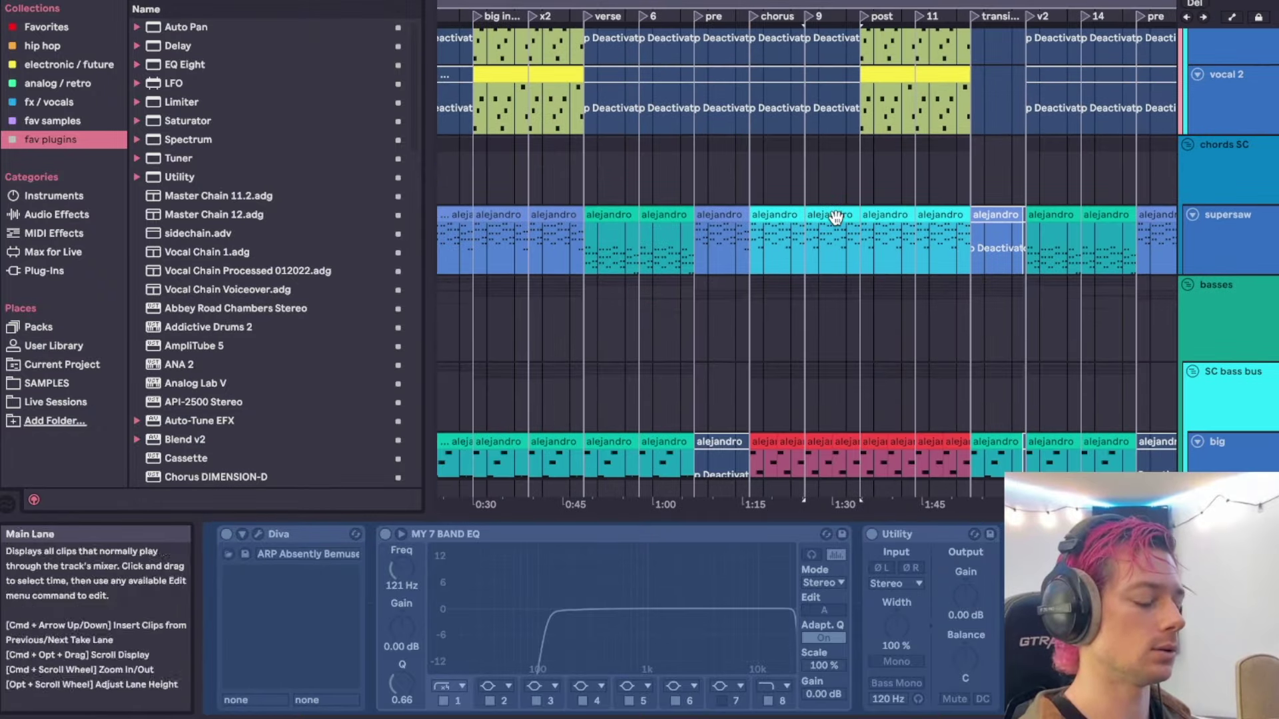
click(835, 217)
scroll(835, 218, down, 4)
scroll(836, 226, down, 2)
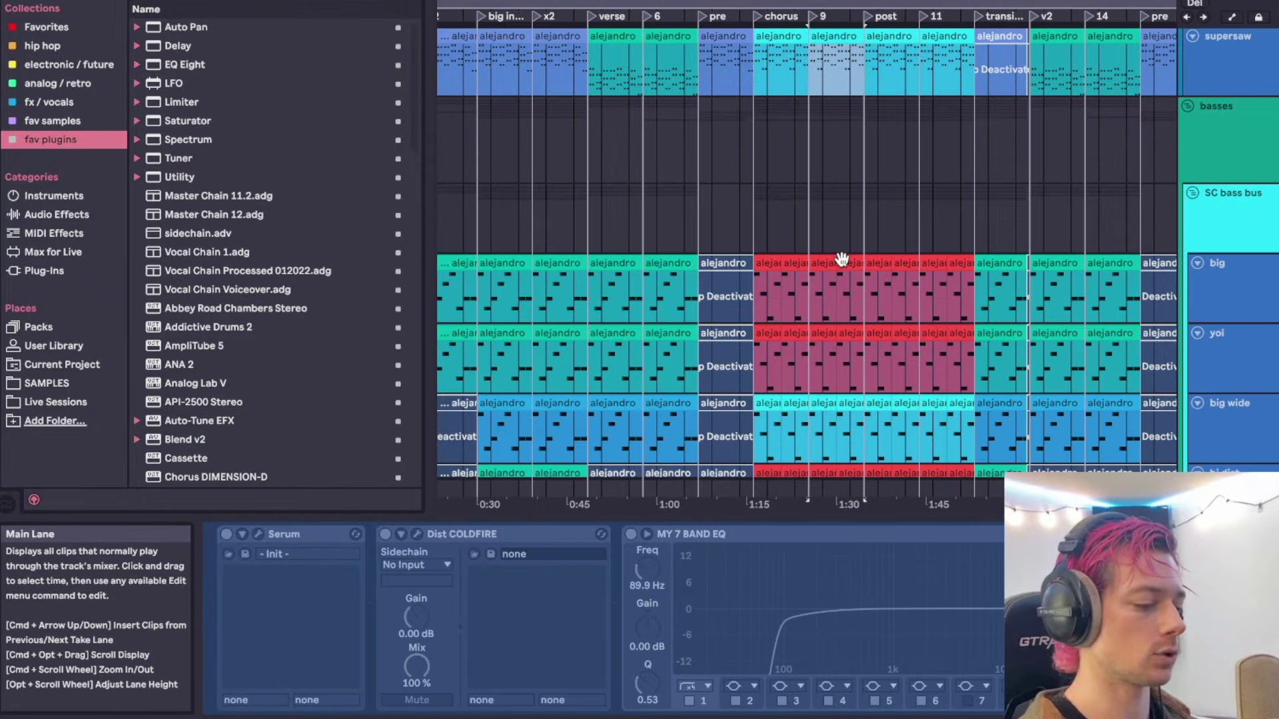
Select the section 9 clips on the big and hi dist bass tracks to view their device chains.
click(841, 266)
super+scroll(840, 266, up, 4)
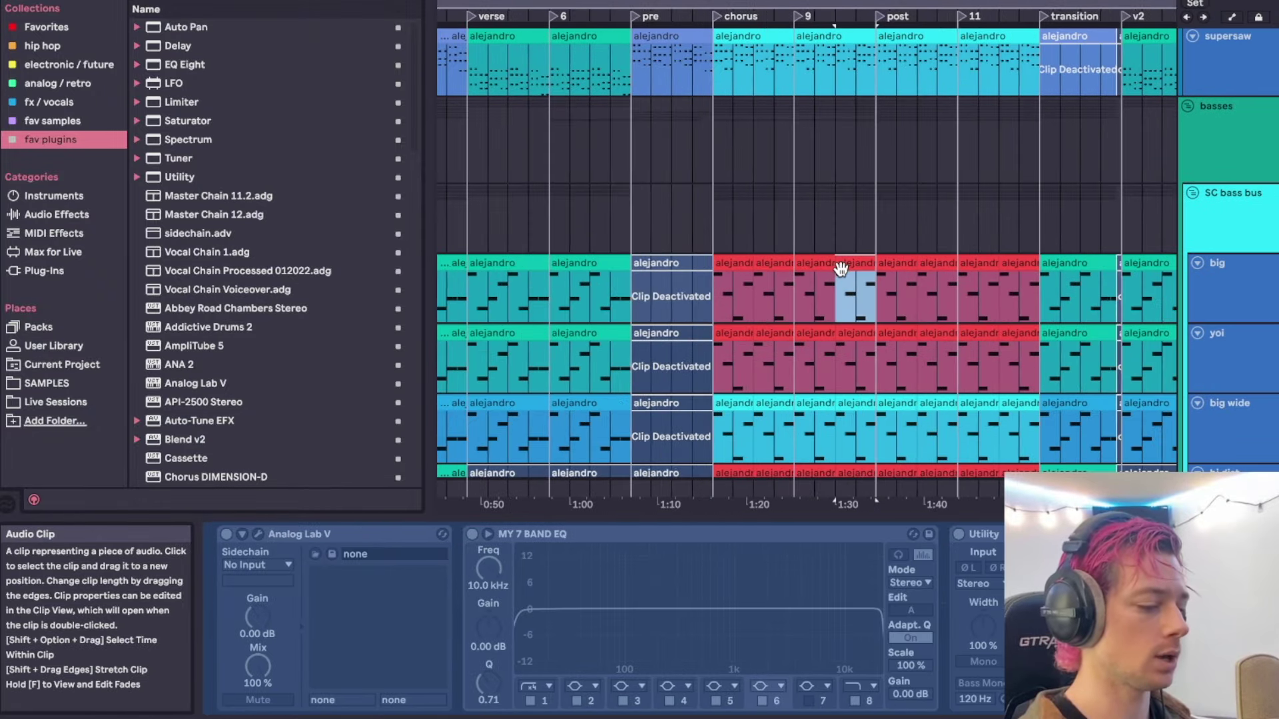
super+scroll(840, 267, down, 3)
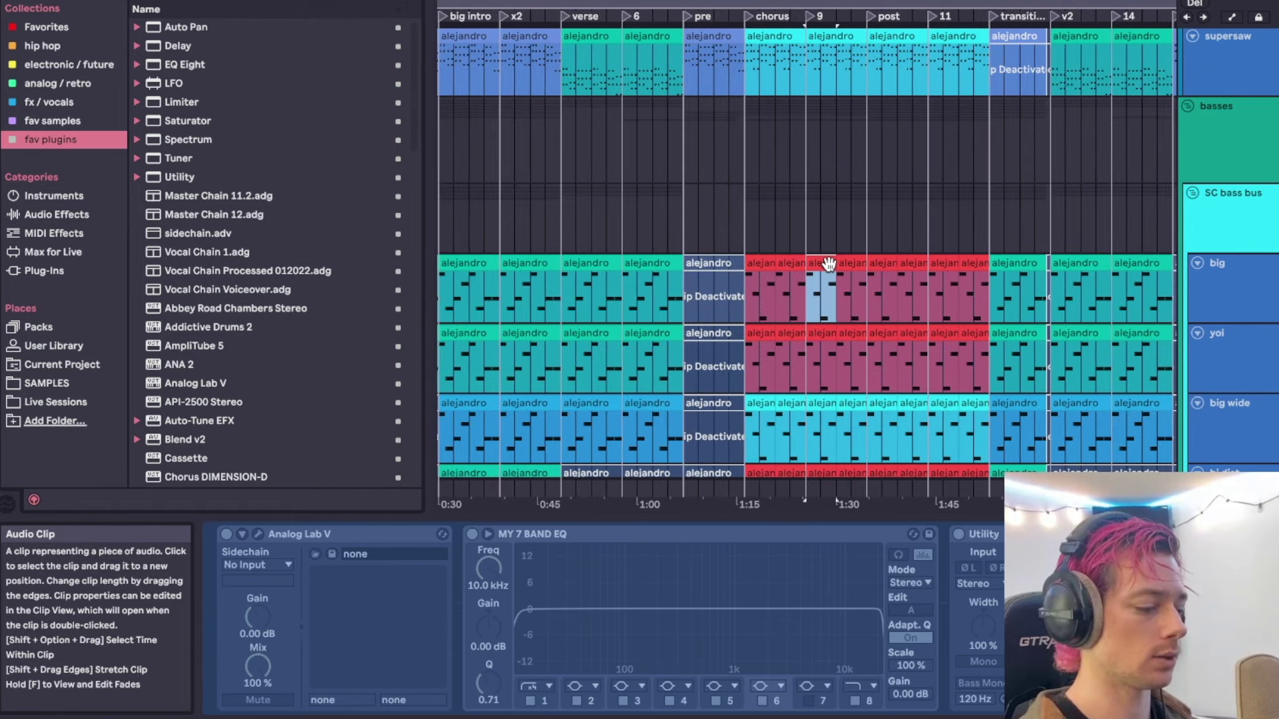
scroll(828, 262, down, 4)
click(828, 254)
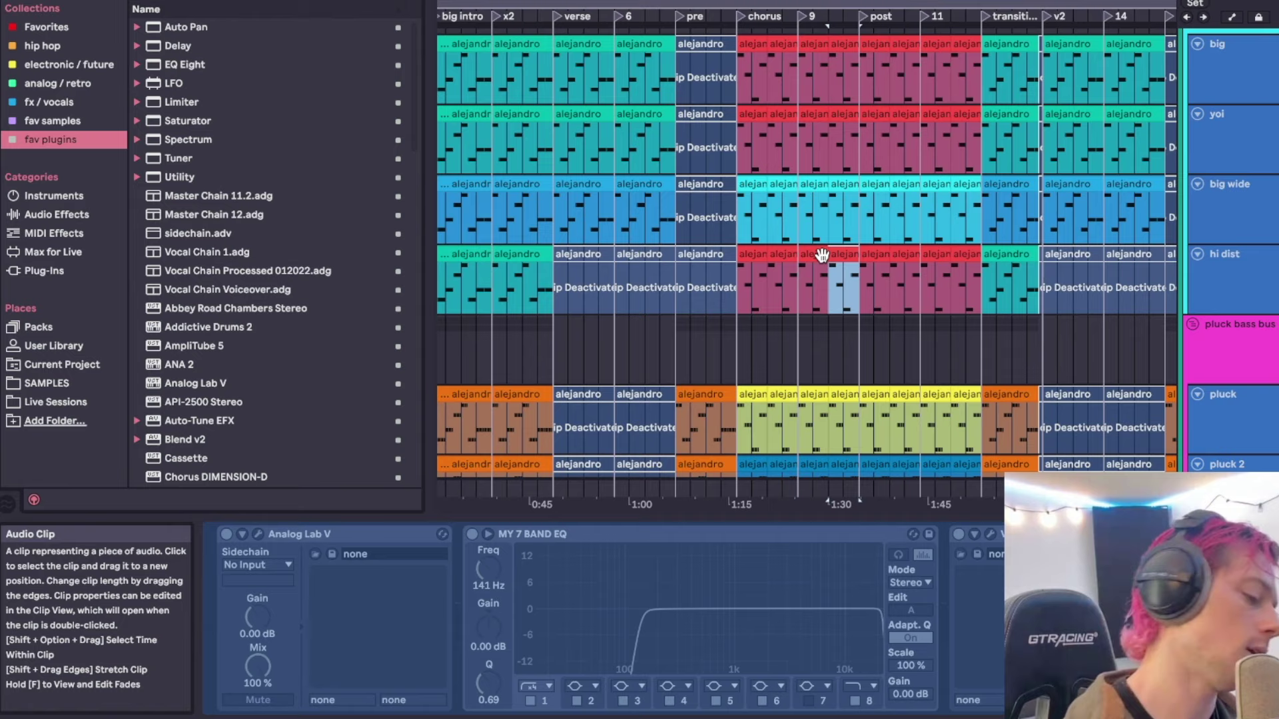
click(822, 255)
scroll(821, 255, up, 1)
scroll(821, 255, up, 3)
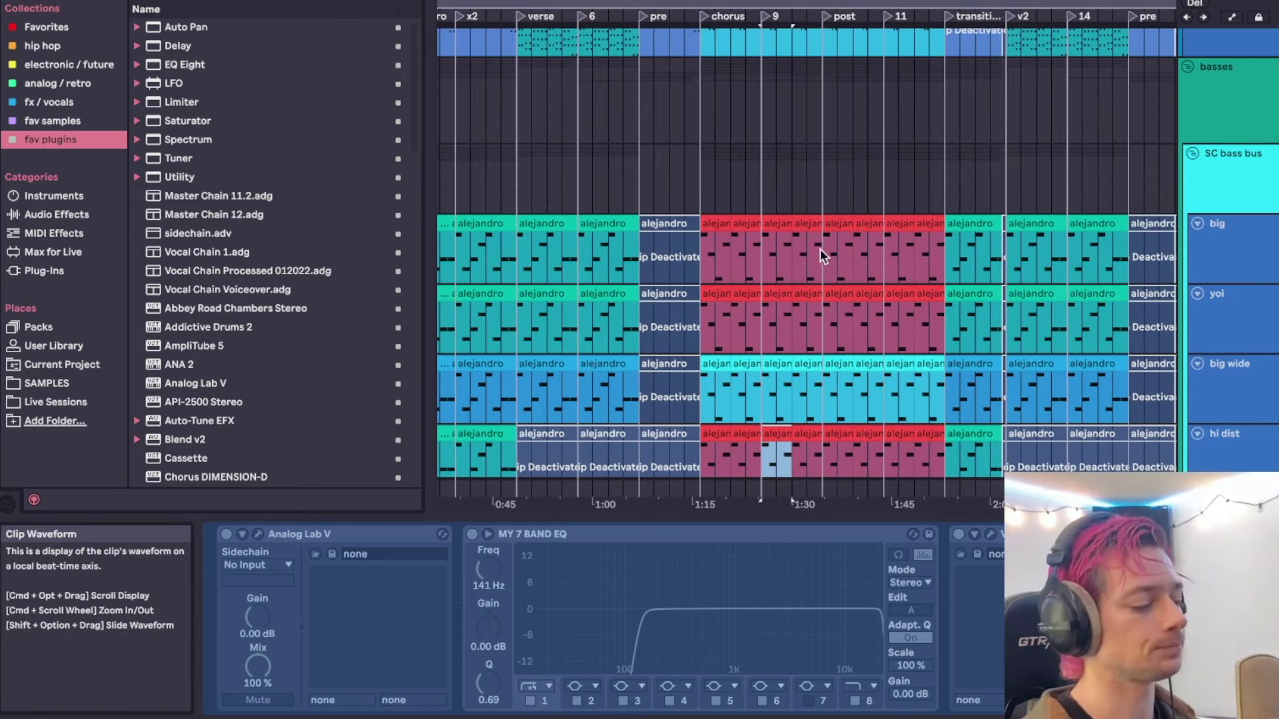
Return to the chord track and select the first chorus clip of the supersaw.
click(777, 227)
scroll(777, 227, up, 3)
click(753, 218)
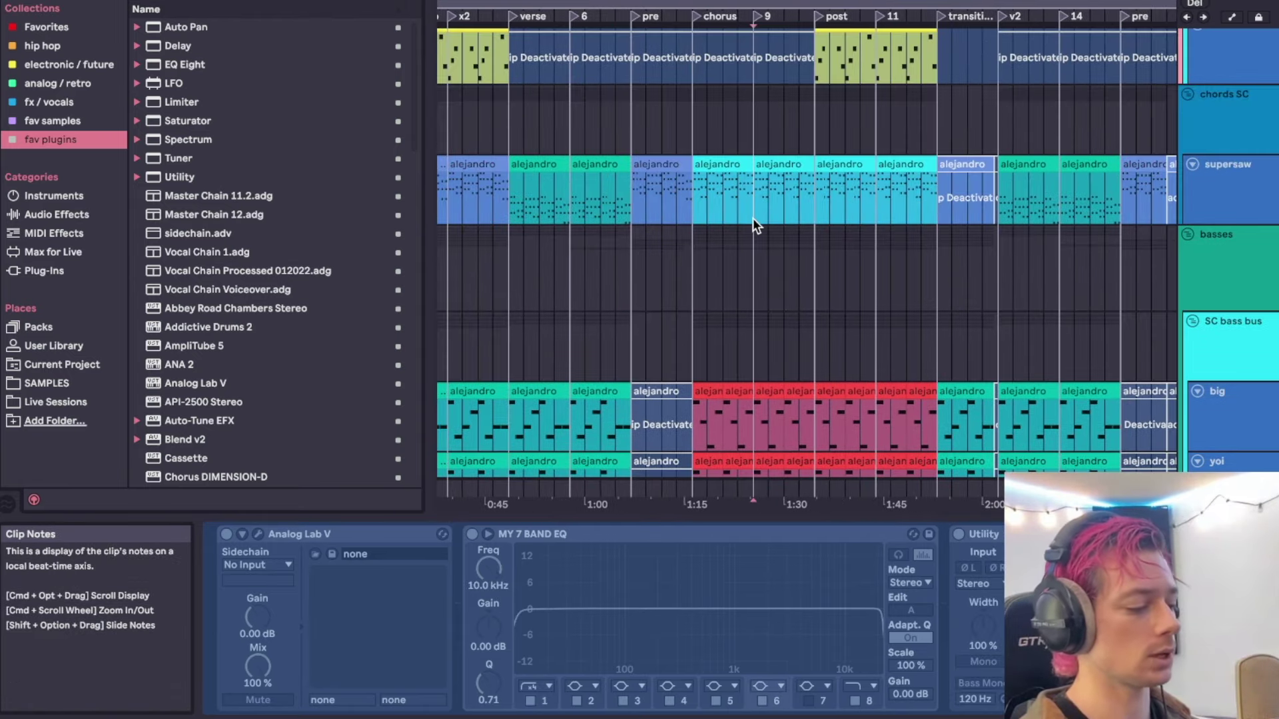
scroll(753, 219, down, 1)
scroll(720, 193, up, 2)
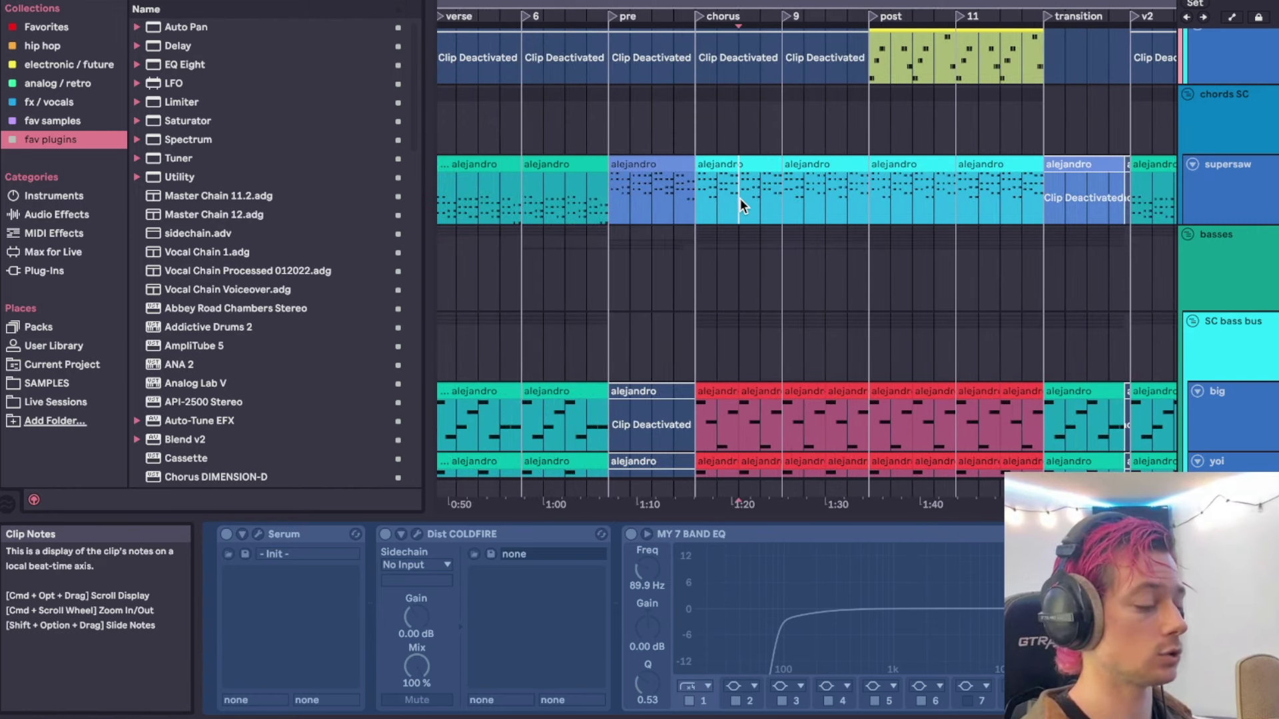
scroll(740, 199, down, 2)
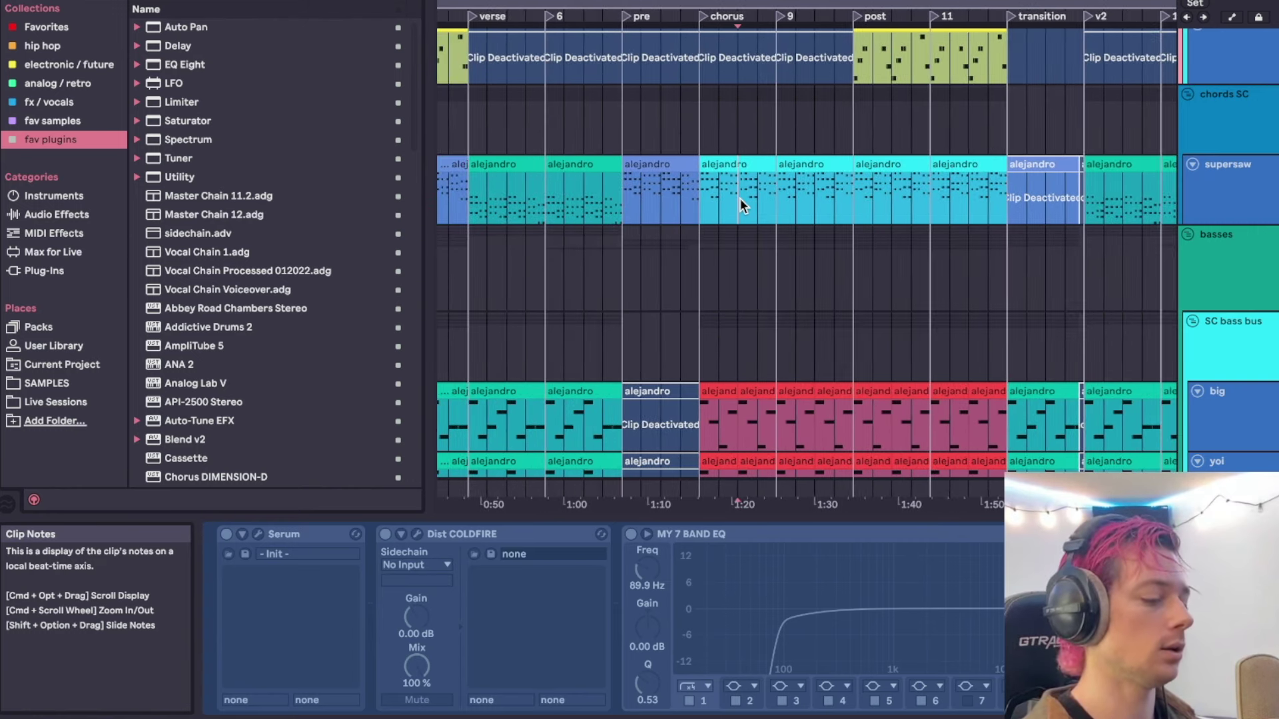
scroll(740, 199, down, 5)
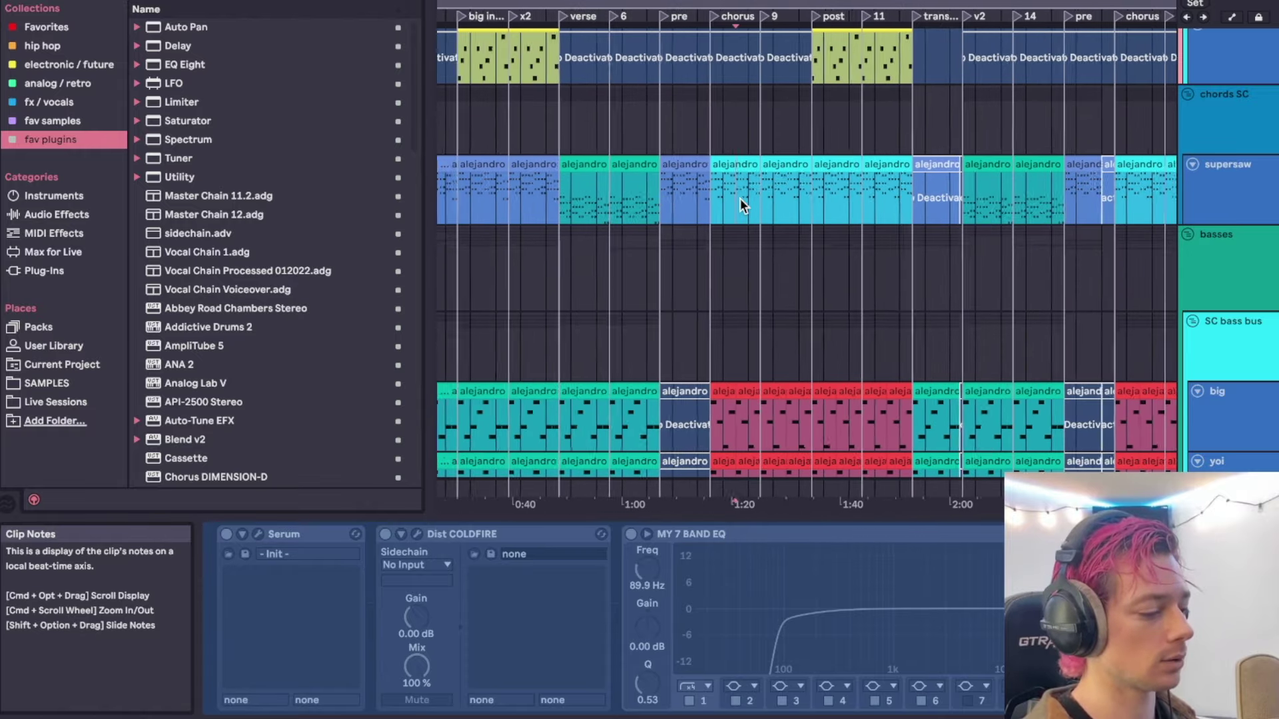
click(745, 162)
scroll(745, 163, down, 2)
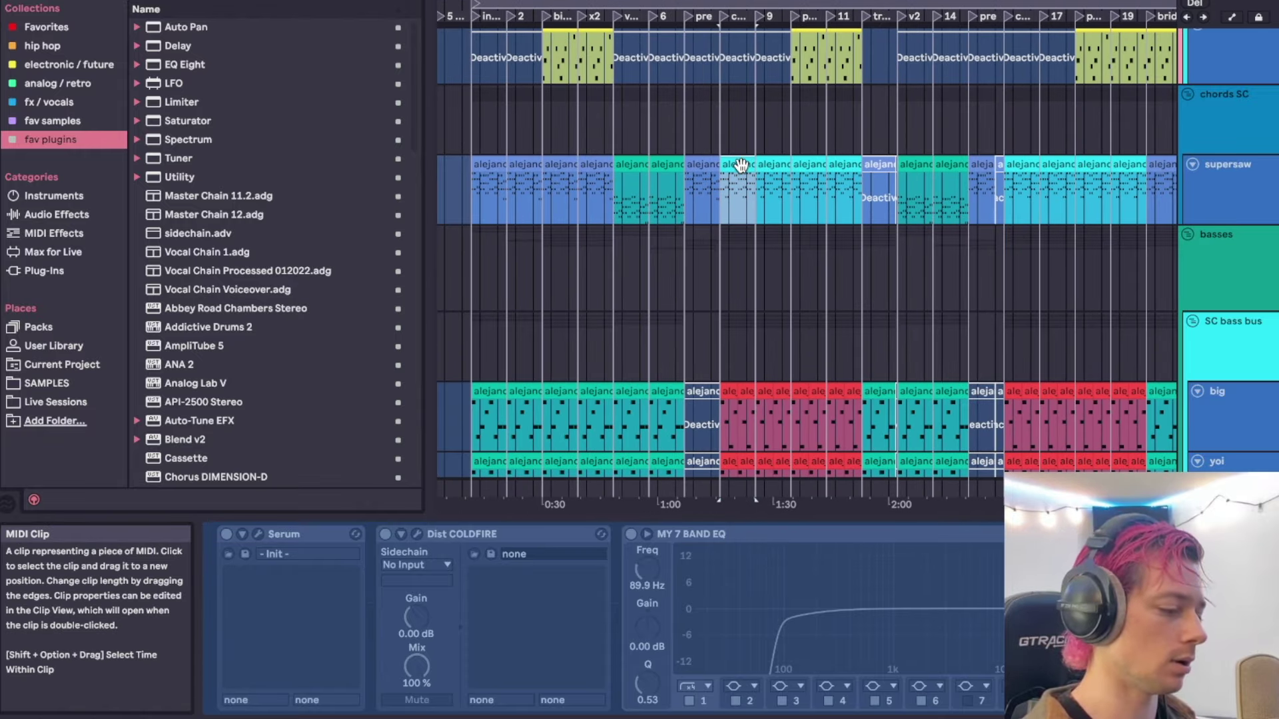
Play the song from the chorus and look over the lead, vocal, effects, drum and bass tracks.
scroll(726, 189, up, 4)
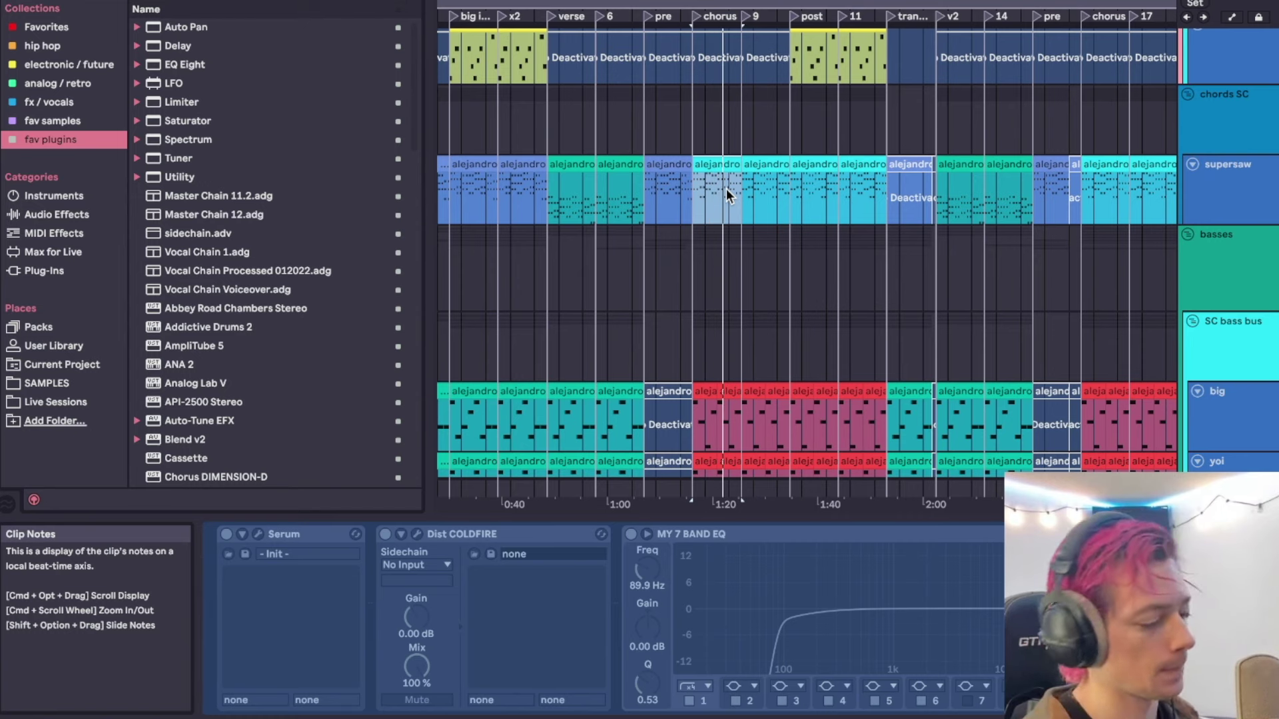
scroll(725, 189, up, 10)
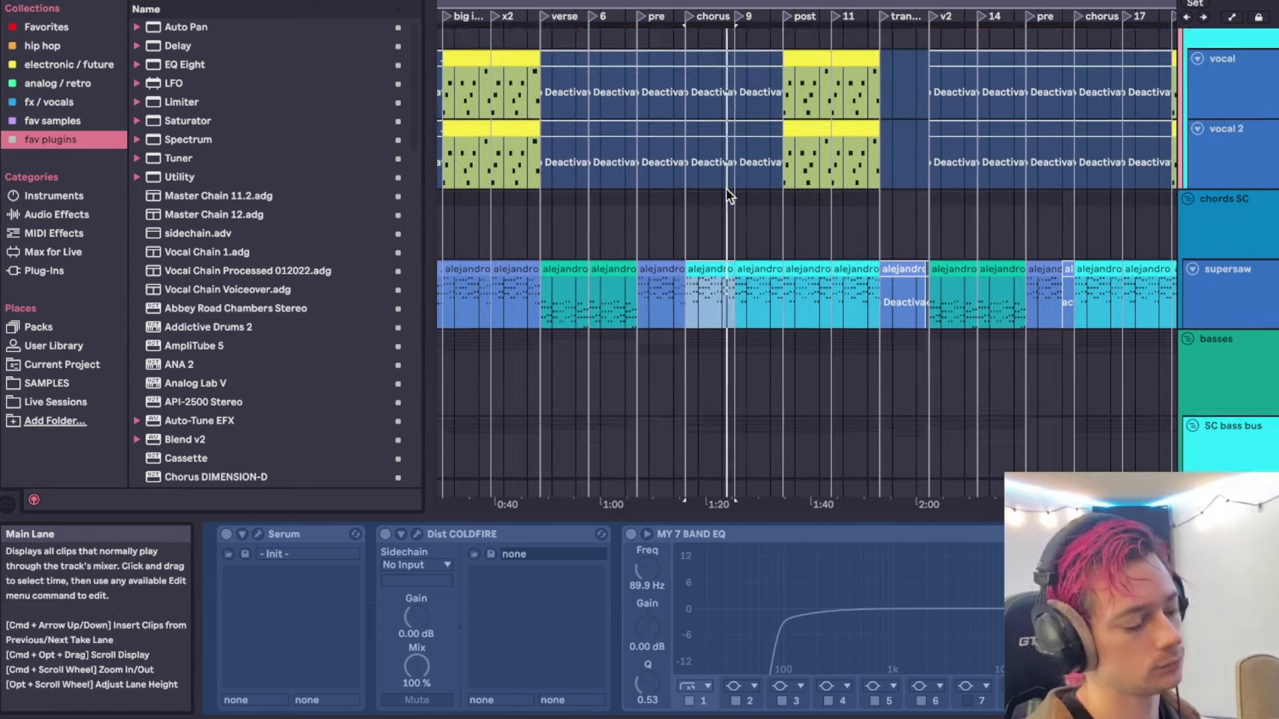
scroll(726, 189, up, 3)
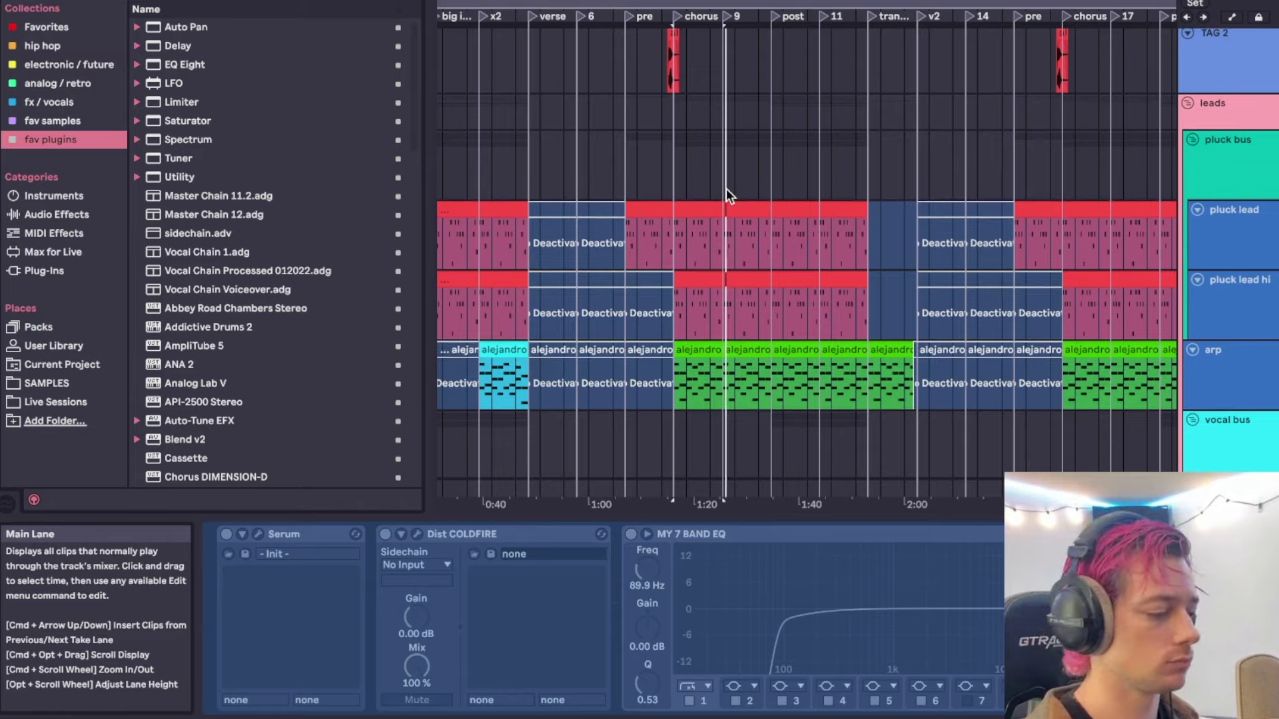
scroll(729, 326, up, 5)
scroll(730, 325, down, 15)
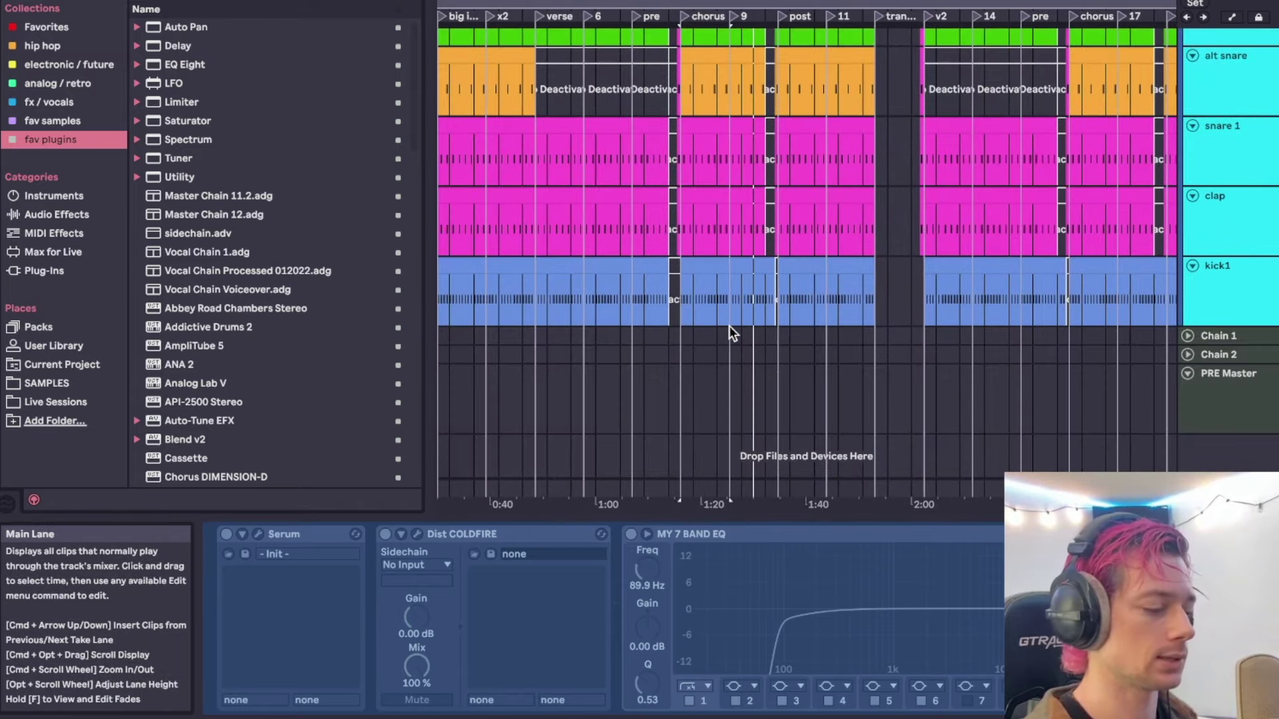
scroll(730, 325, up, 8)
scroll(729, 326, up, 10)
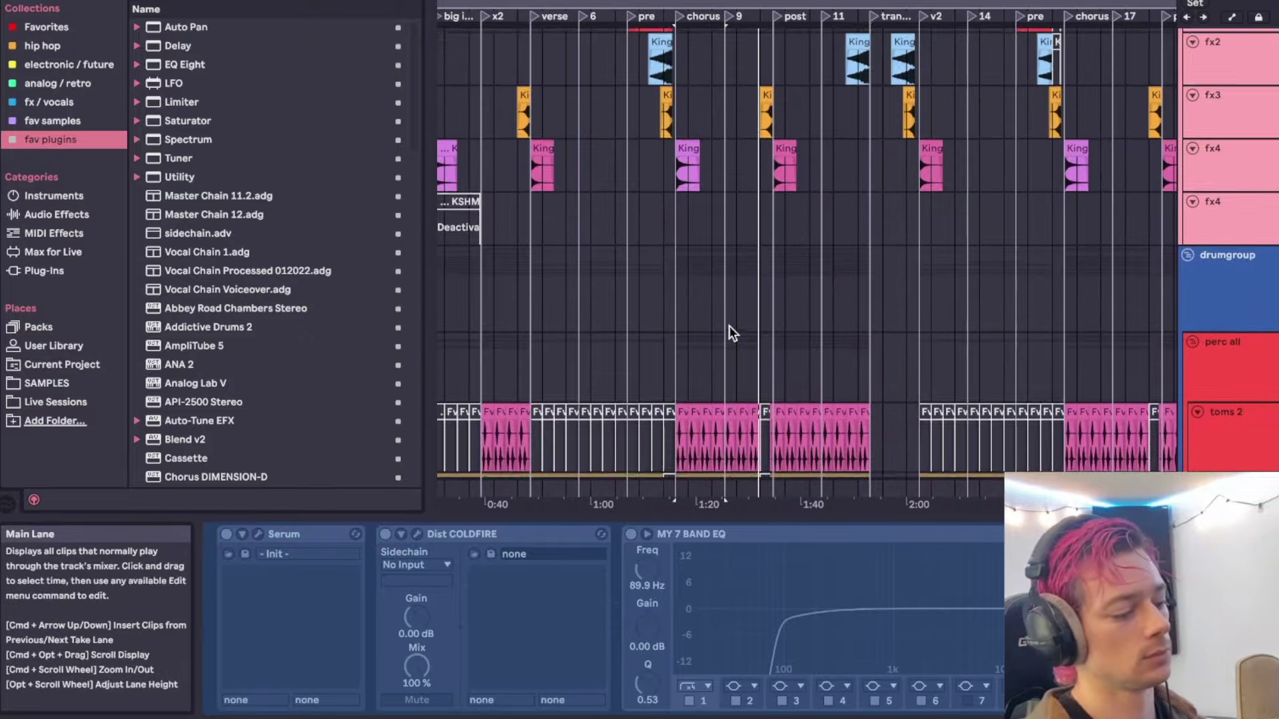
scroll(730, 325, up, 10)
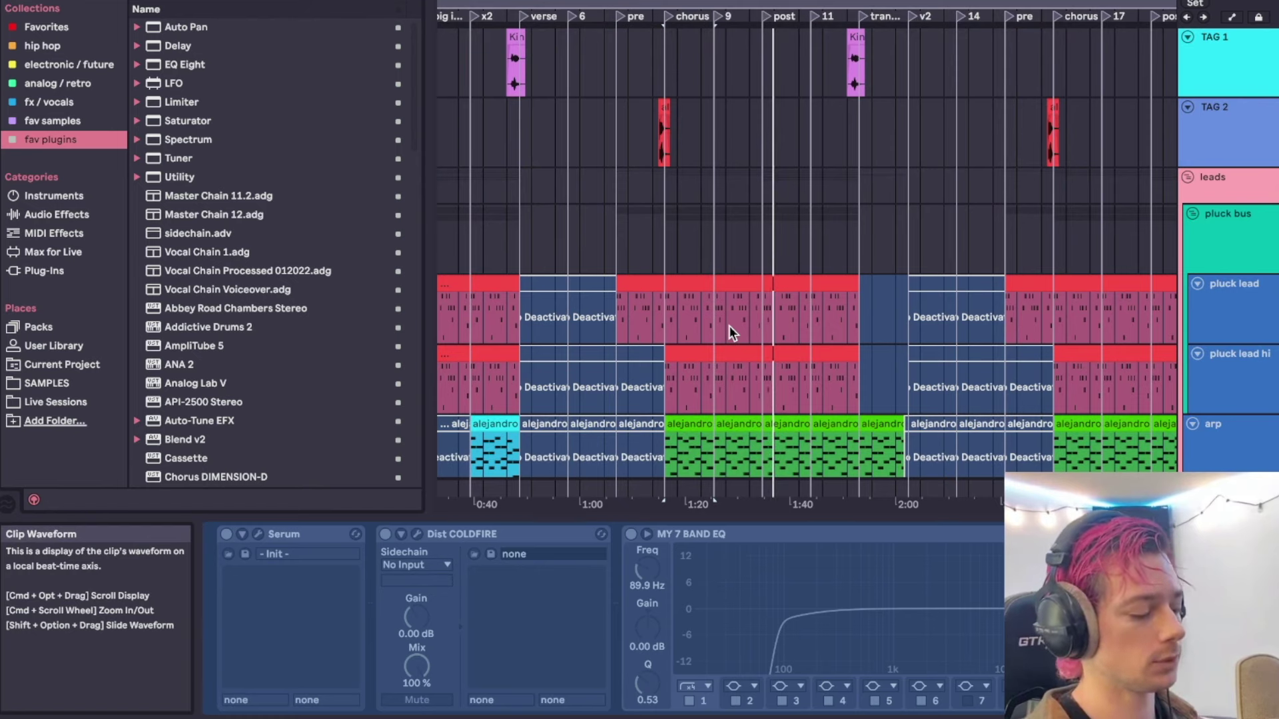
scroll(730, 326, down, 7)
scroll(729, 325, up, 1)
scroll(729, 326, down, 2)
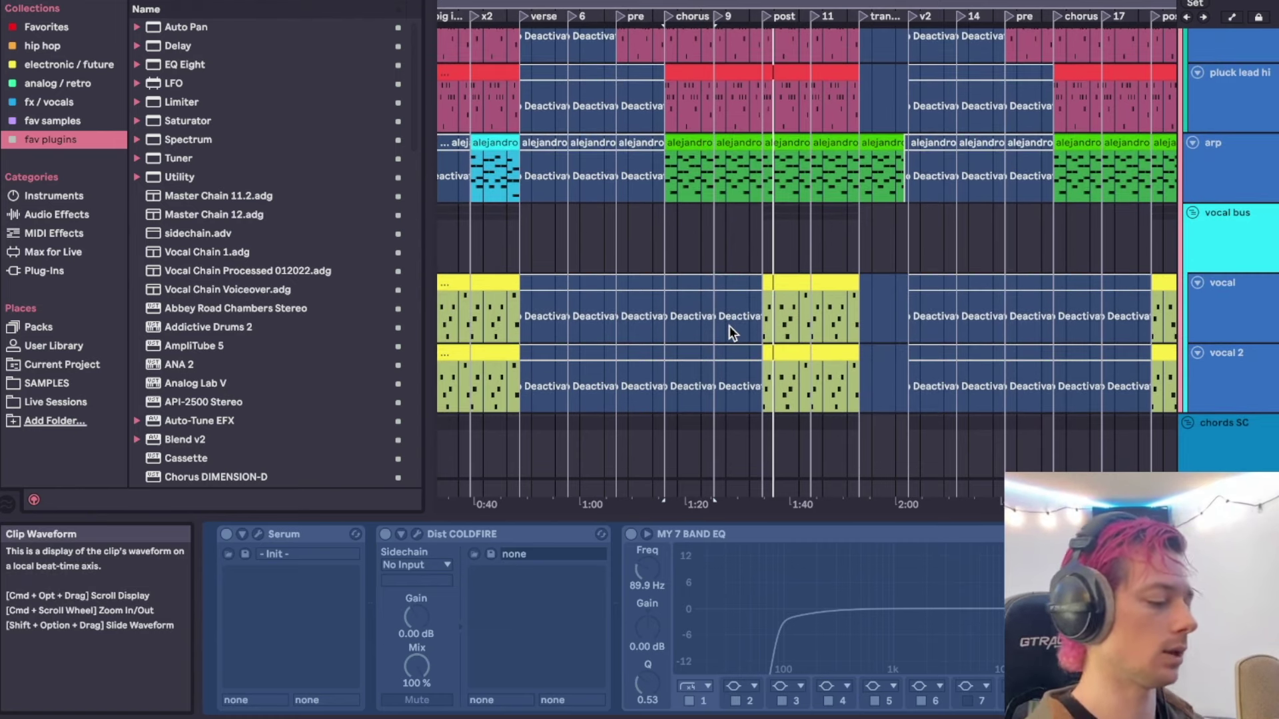
scroll(728, 325, down, 5)
scroll(729, 326, down, 3)
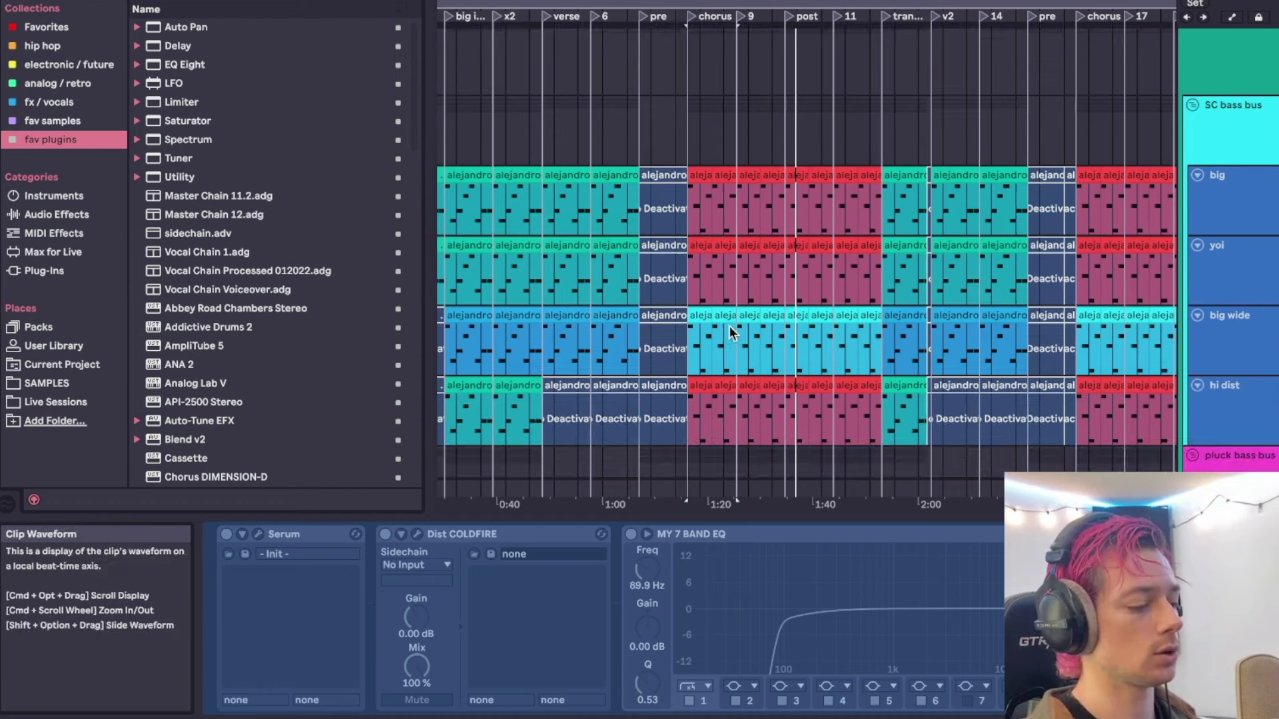
View the SC bass bus device chain, and play the song from the first chorus clip on the big bass track.
click(1230, 134)
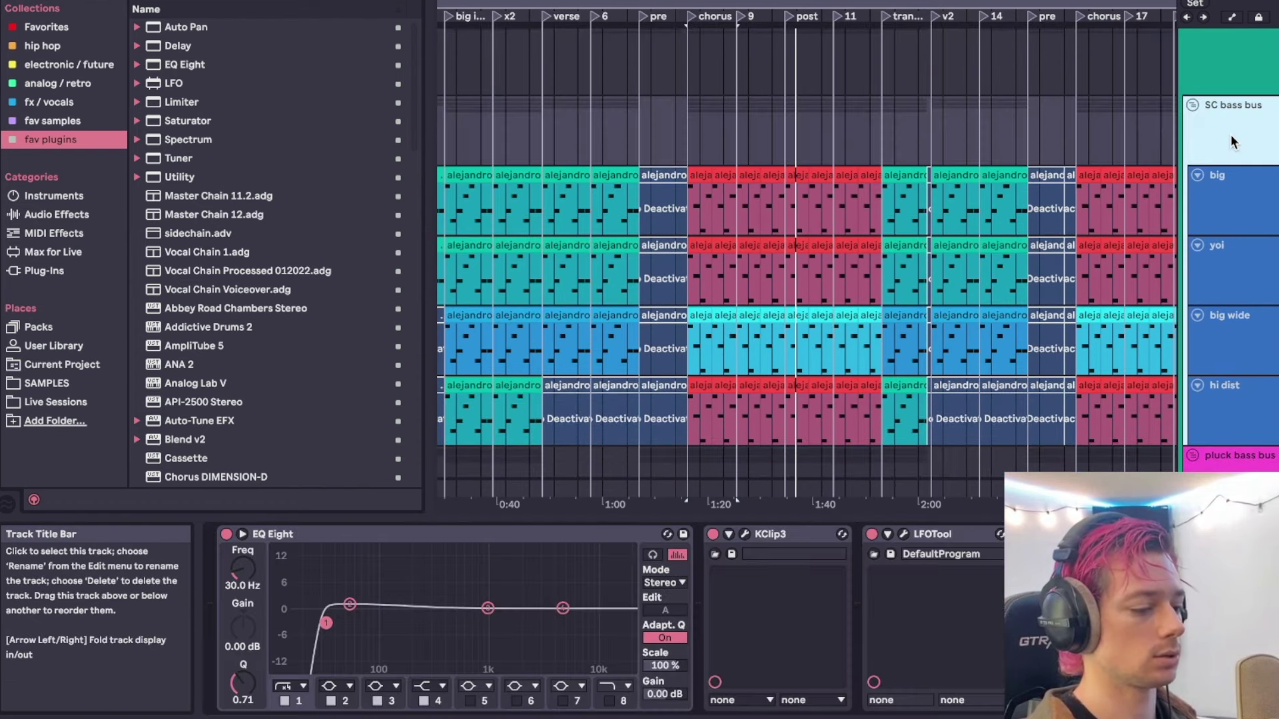
scroll(1230, 134, down, 1)
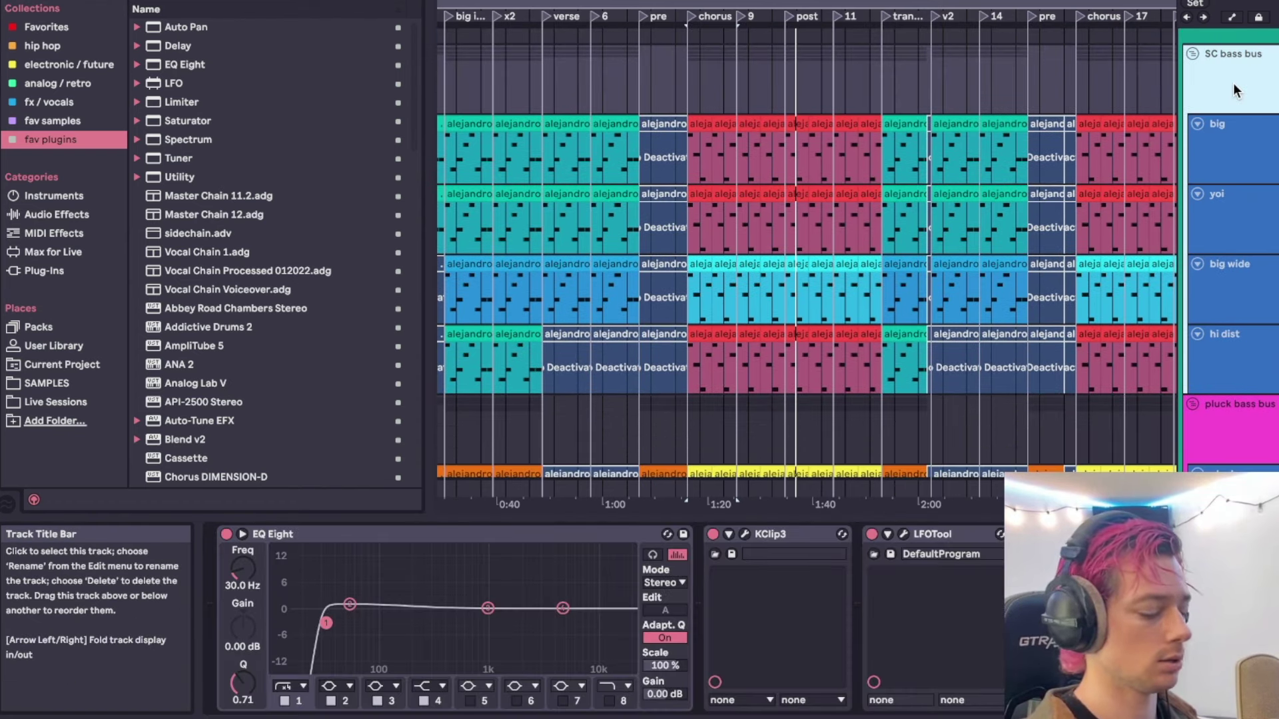
click(708, 123)
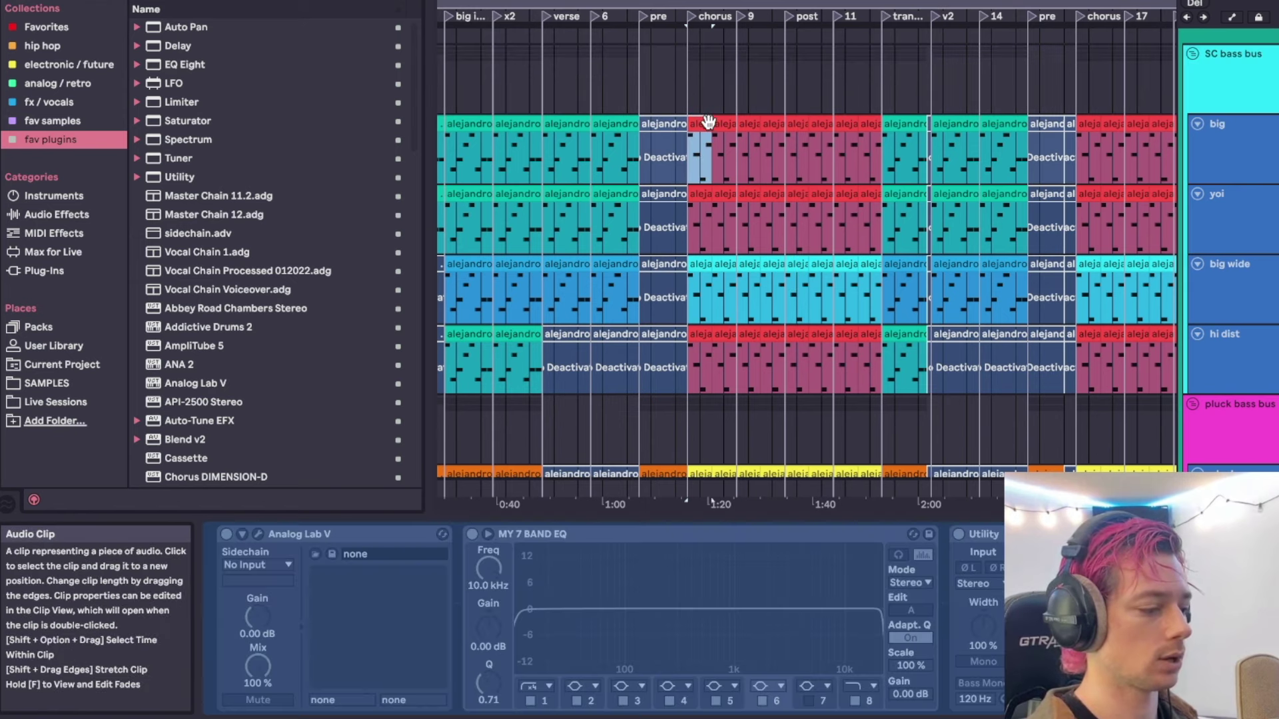
key(space)
scroll(718, 122, up, 3)
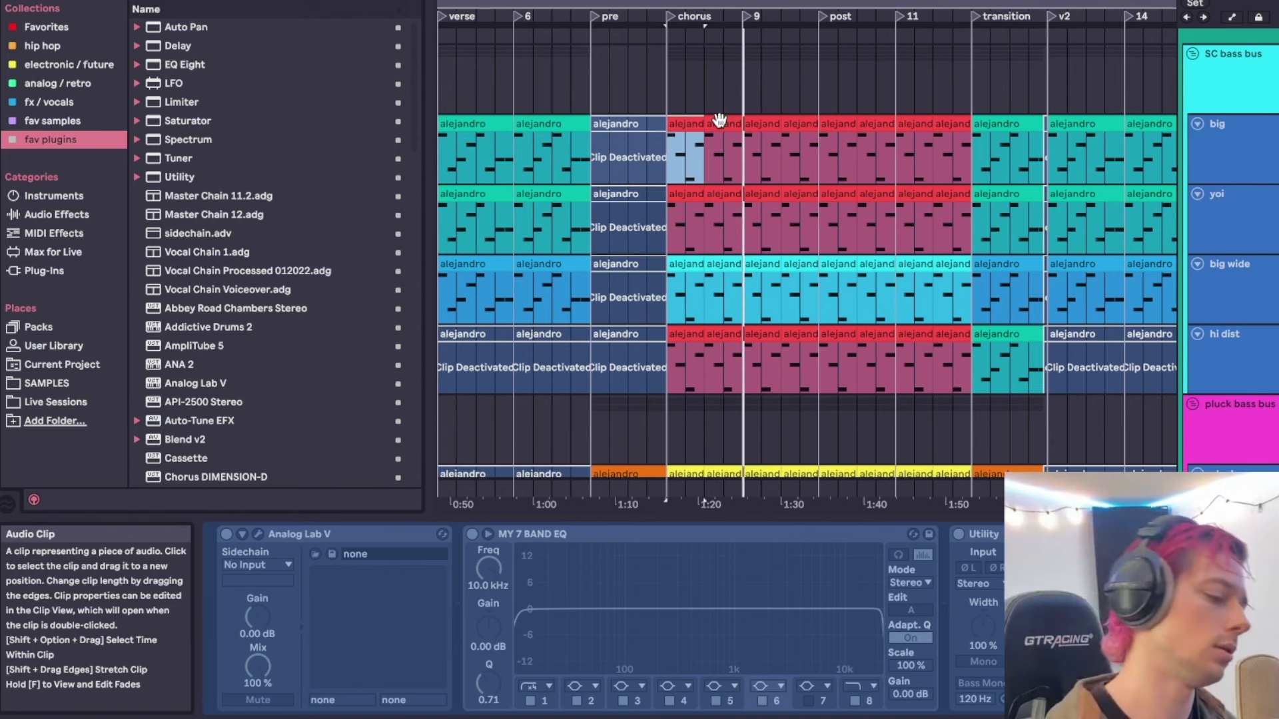
Go back to the big intro on the big bass track and play the song from its verse clip.
scroll(719, 120, left, 5)
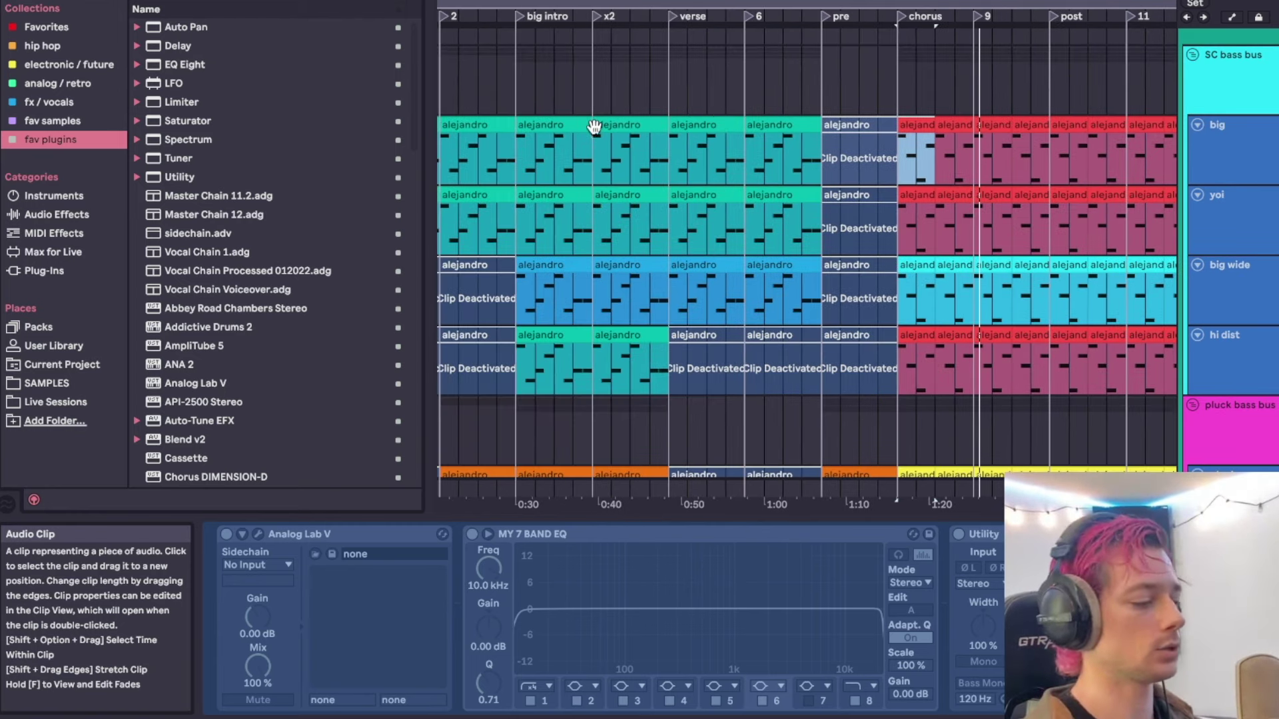
click(578, 126)
click(693, 127)
scroll(696, 128, down, 3)
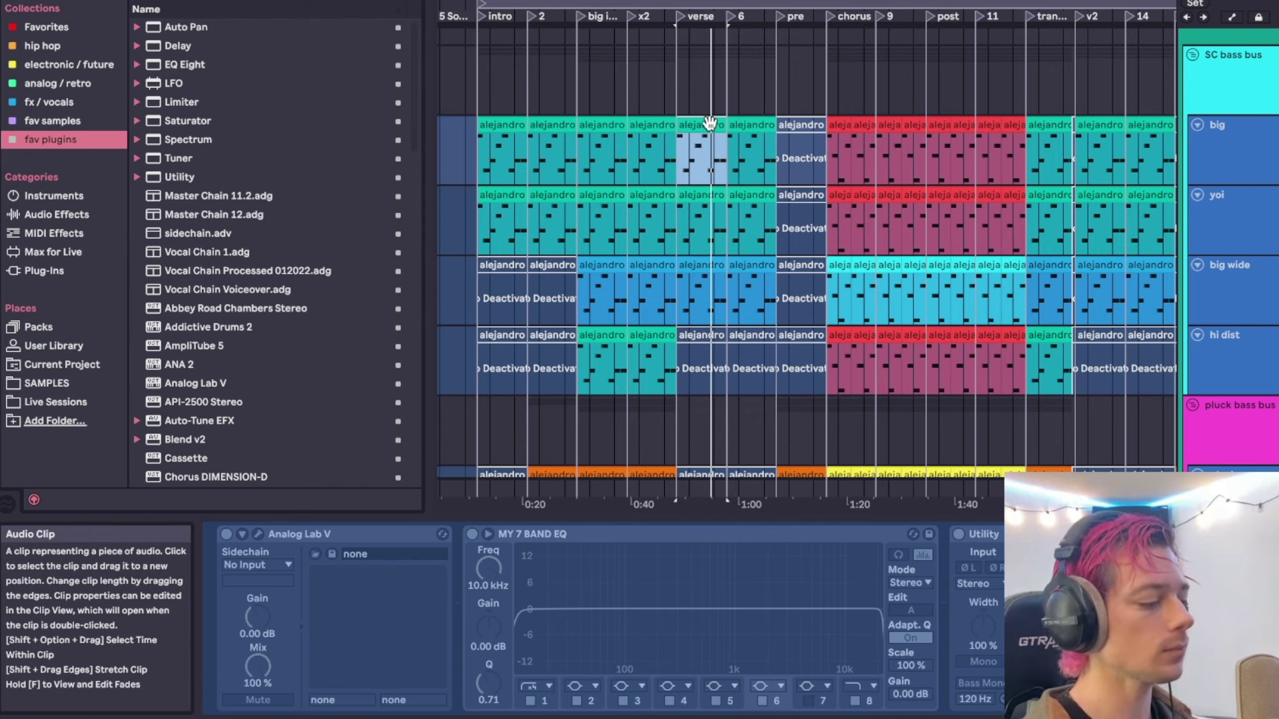
scroll(709, 123, up, 4)
scroll(709, 123, down, 2)
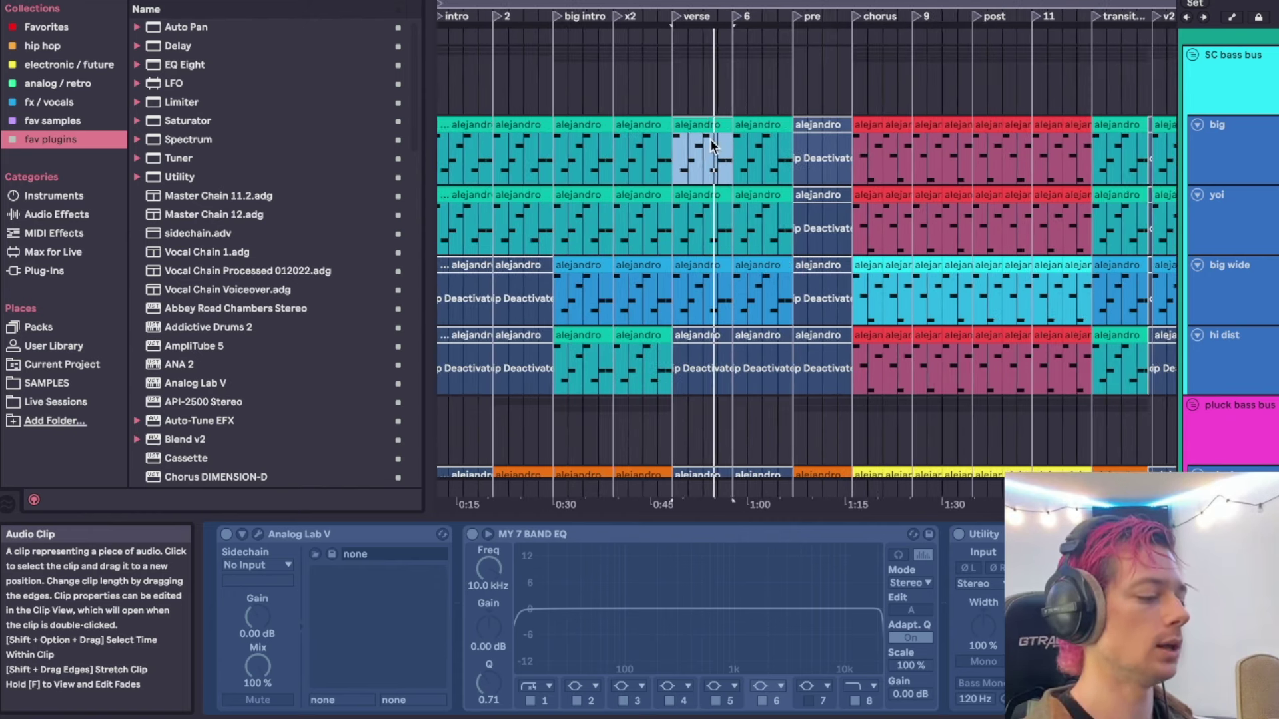
Compare the verse clip on the big bass track with its first chorus clip.
click(705, 150)
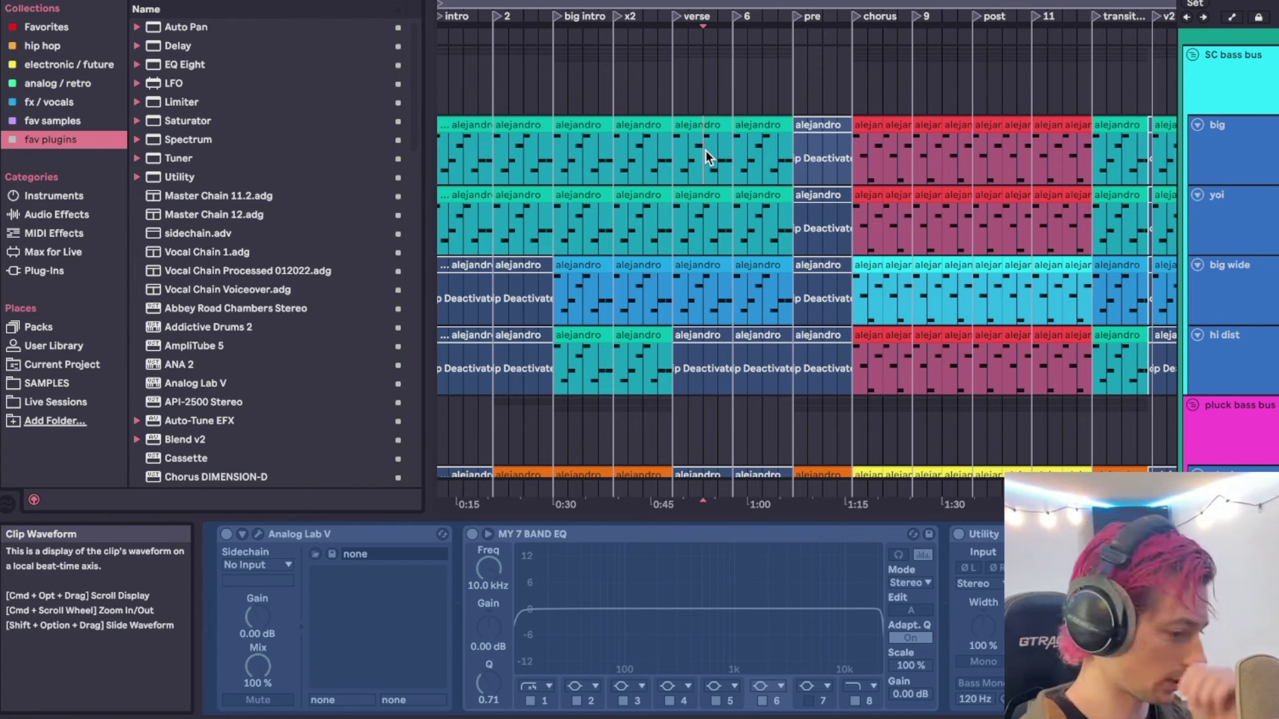
click(699, 124)
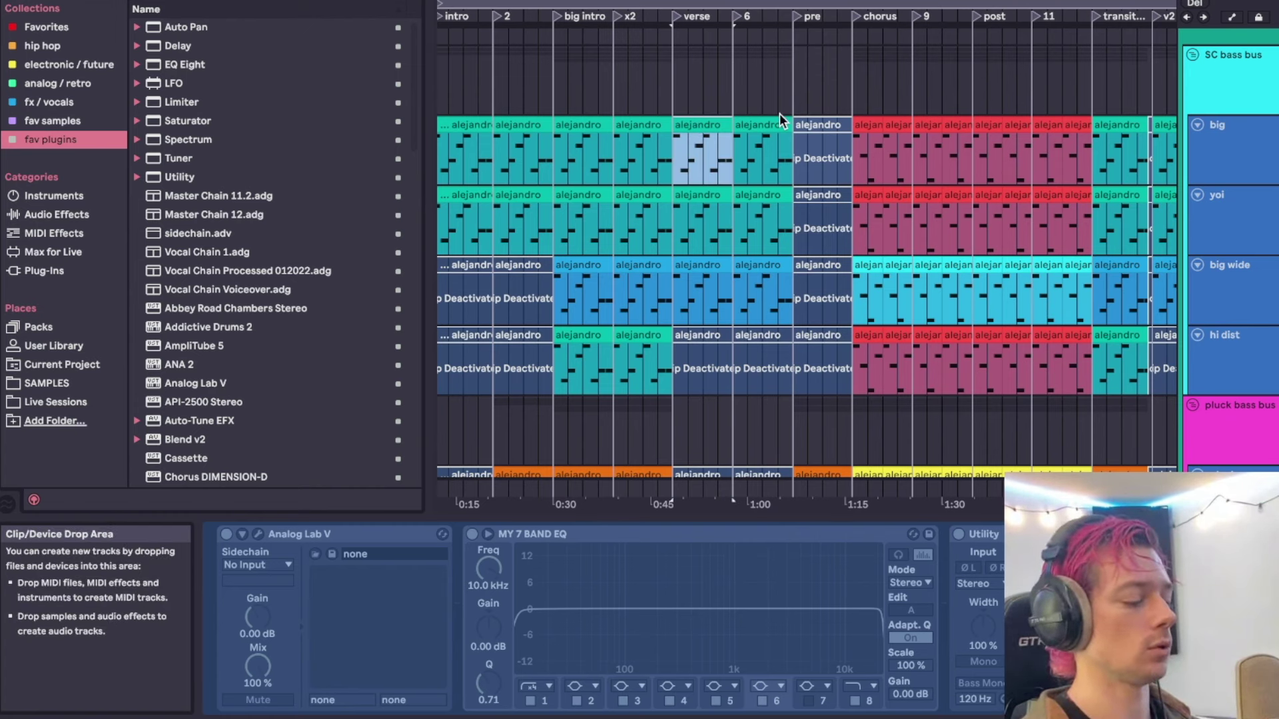
scroll(704, 133, up, 2)
click(701, 160)
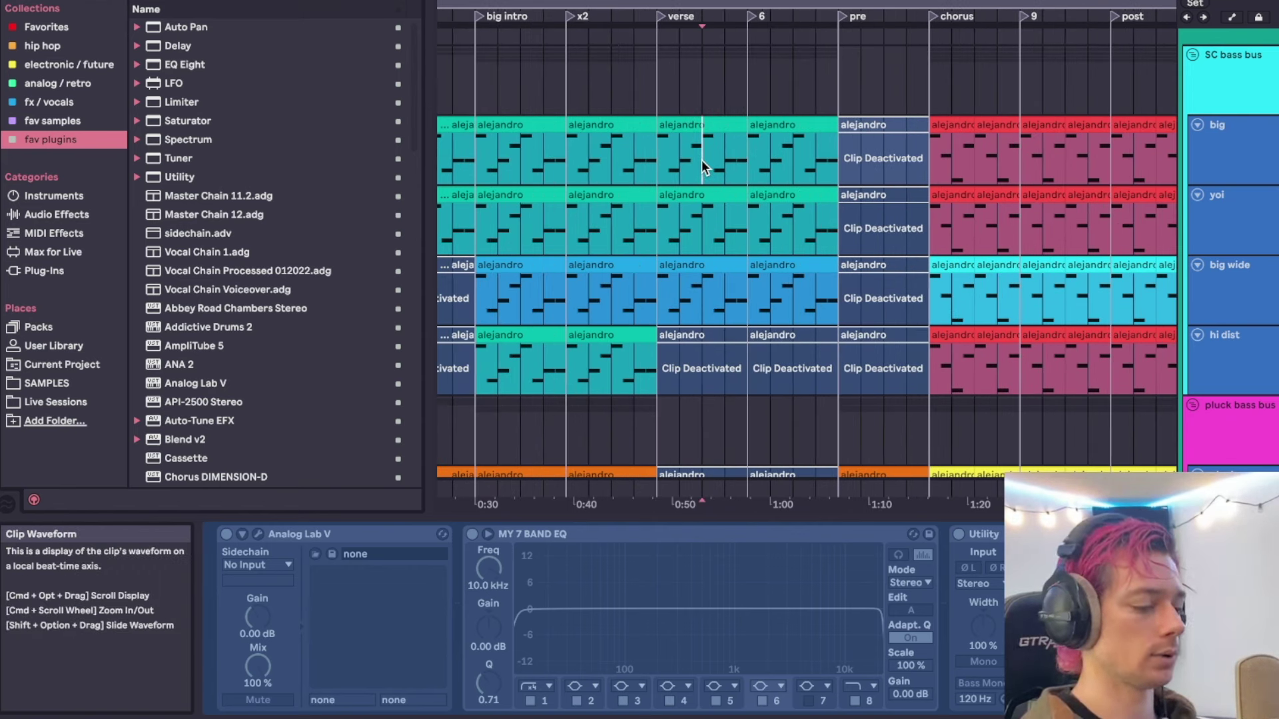
click(702, 132)
key(minus)
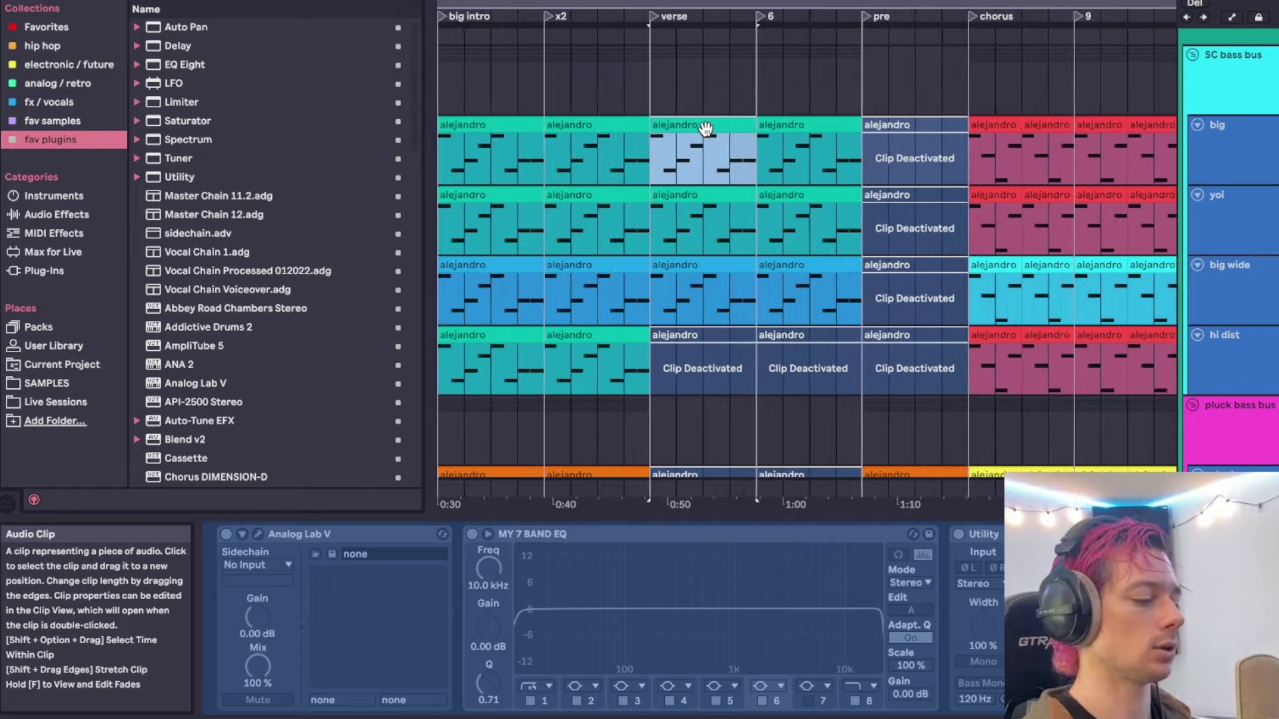
key(minus)
click(878, 124)
scroll(932, 199, right, 3)
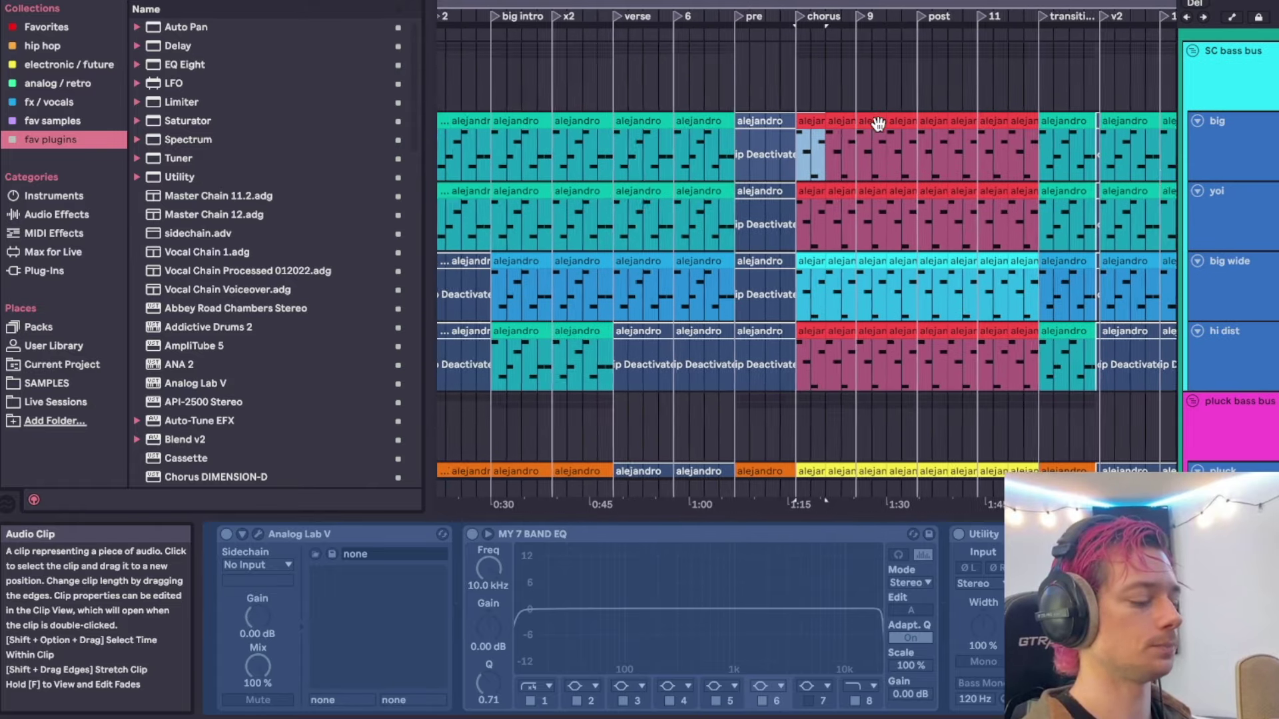
View the device chains of the big, yoi, big wide and hi dist tracks in turn.
click(1224, 203)
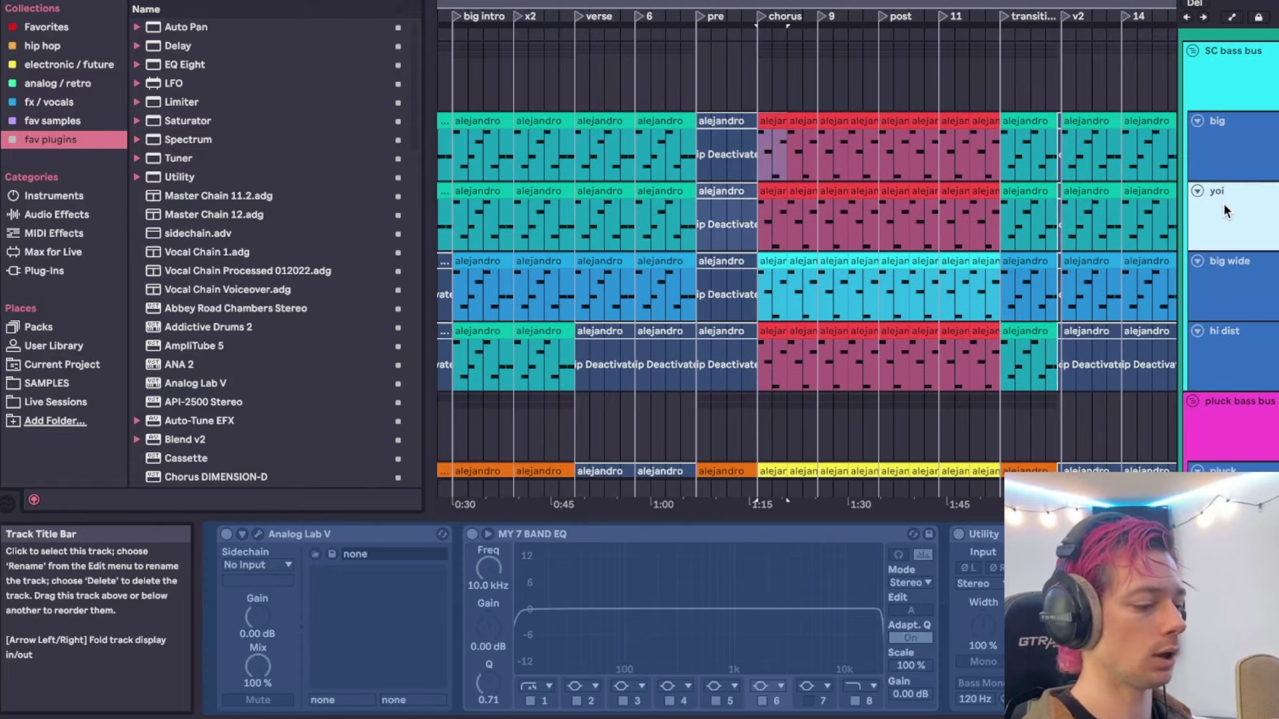
click(1241, 146)
click(1230, 233)
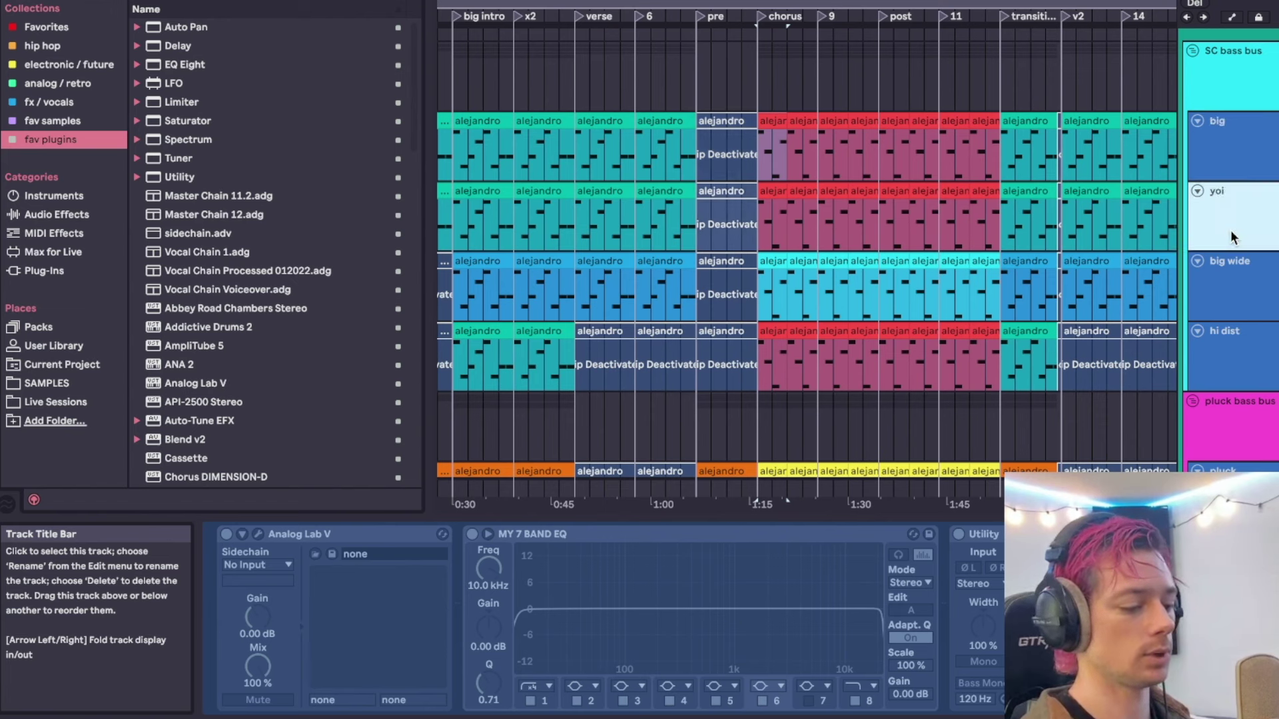
click(1232, 290)
click(1232, 365)
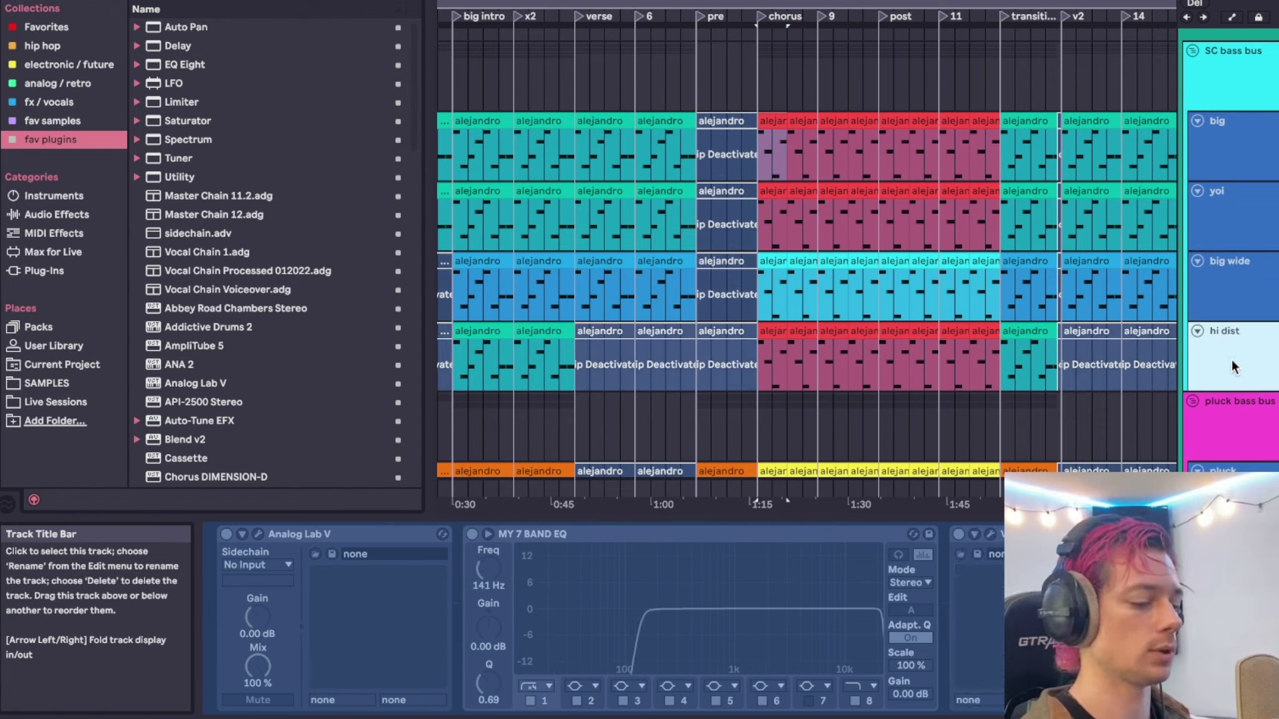
Play the song from the first chorus clip on the big bass track, and replay it from the same clip.
click(1246, 145)
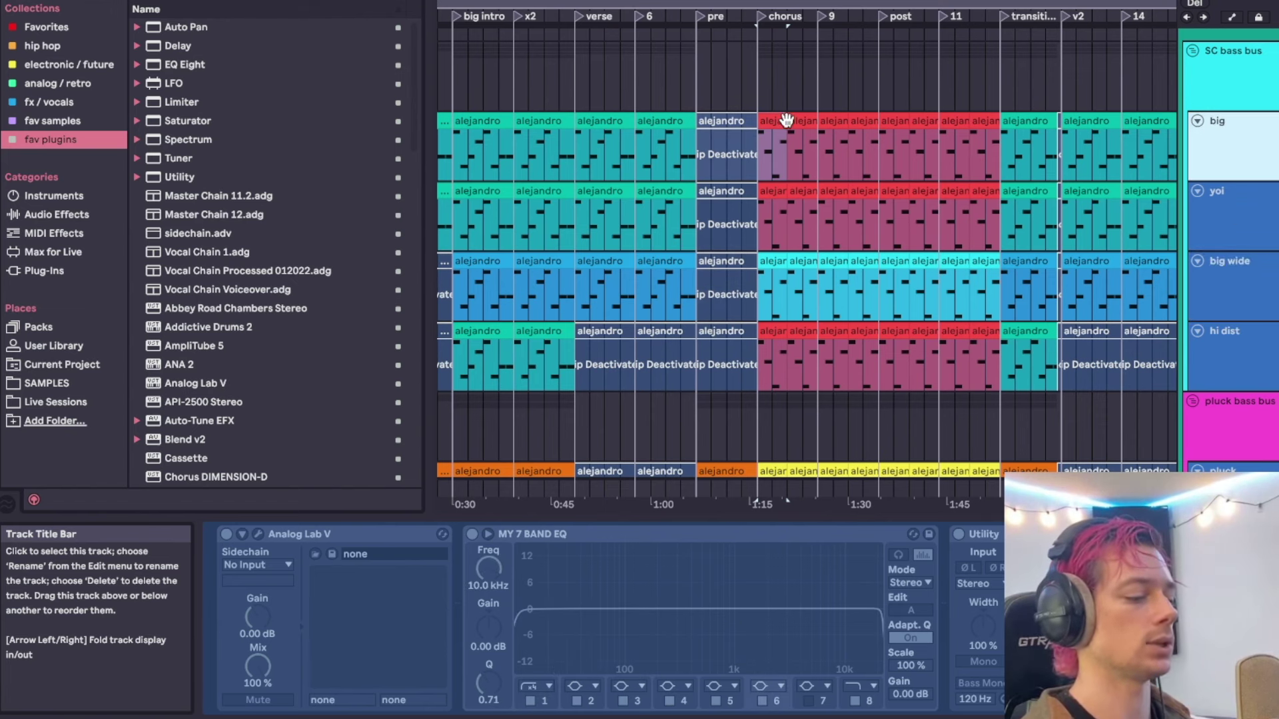
click(771, 120)
scroll(771, 120, up, 3)
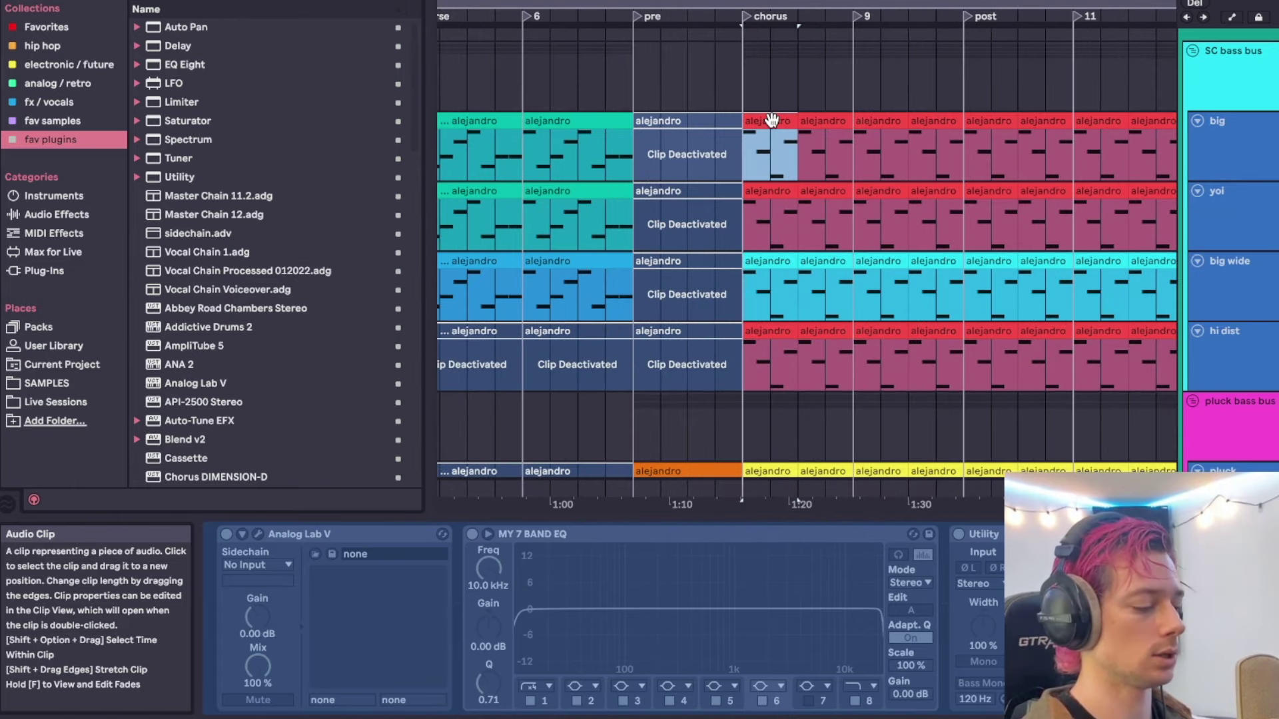
click(1240, 150)
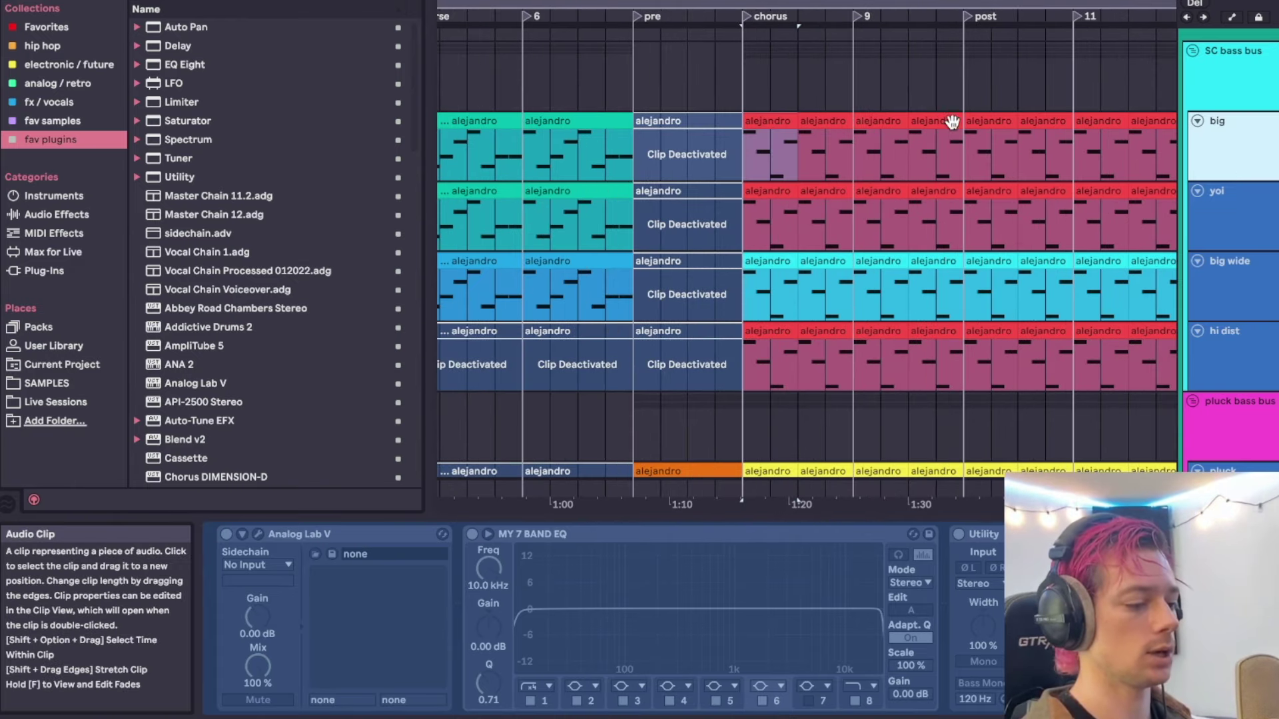
key(space)
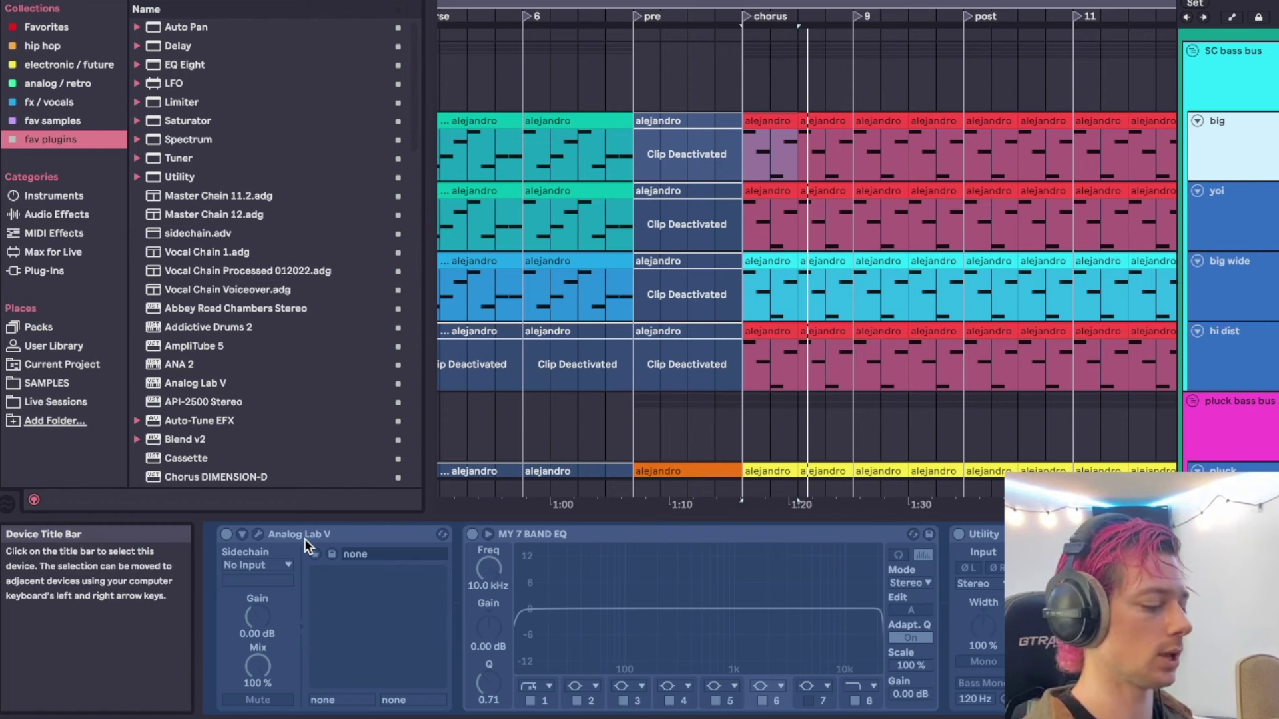
scroll(816, 162, down, 3)
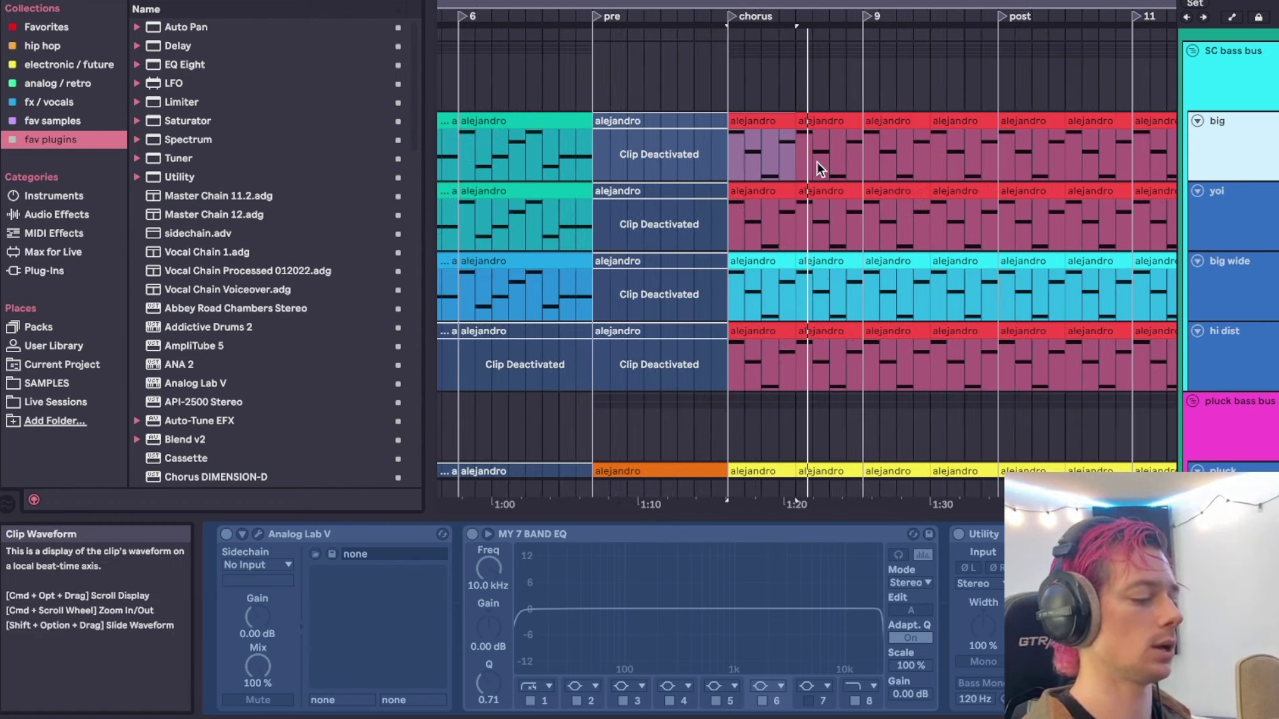
click(781, 124)
click(1222, 152)
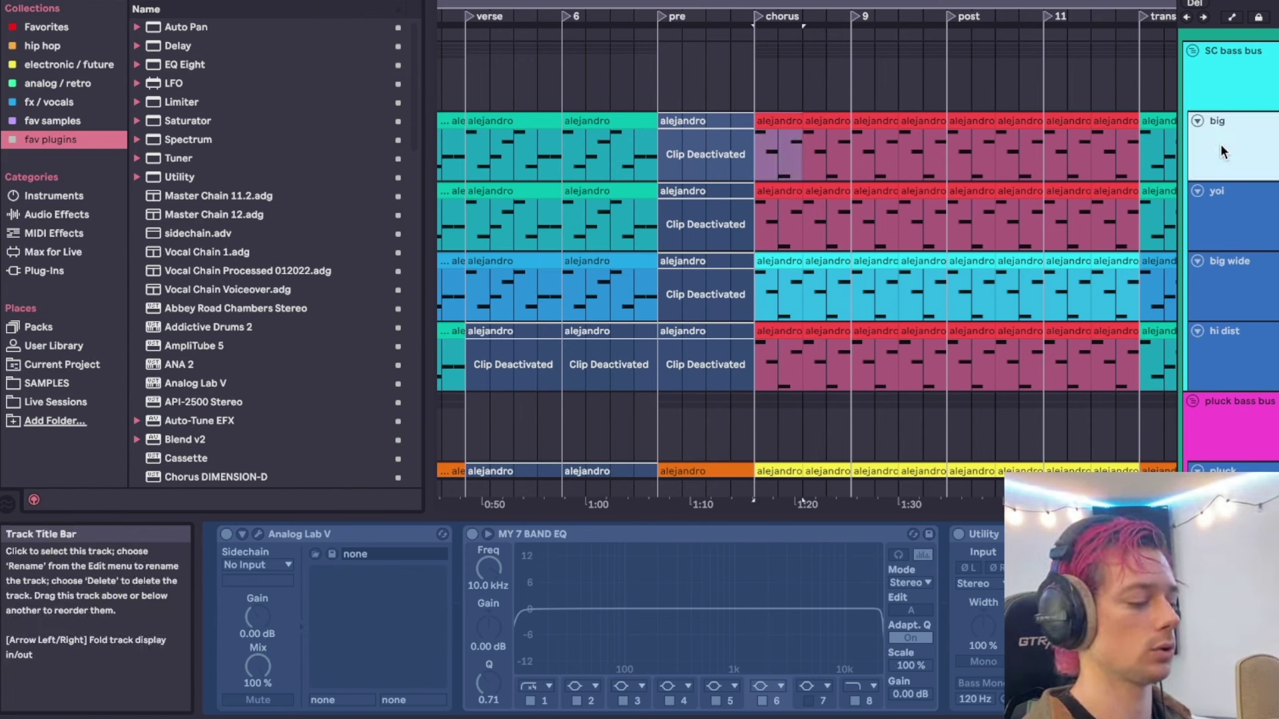
key(space)
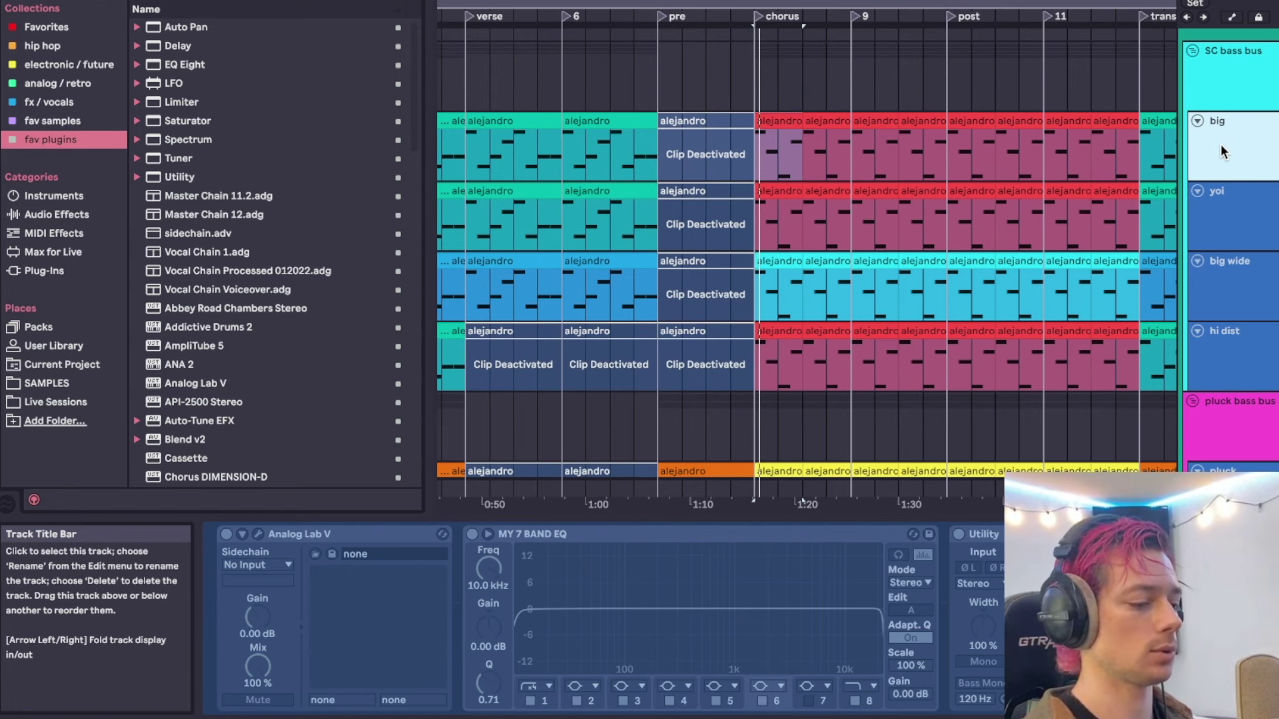
Open LFOTool from the SC bass bus device chain, bypass it, and play the chorus without it.
click(1238, 220)
click(1237, 82)
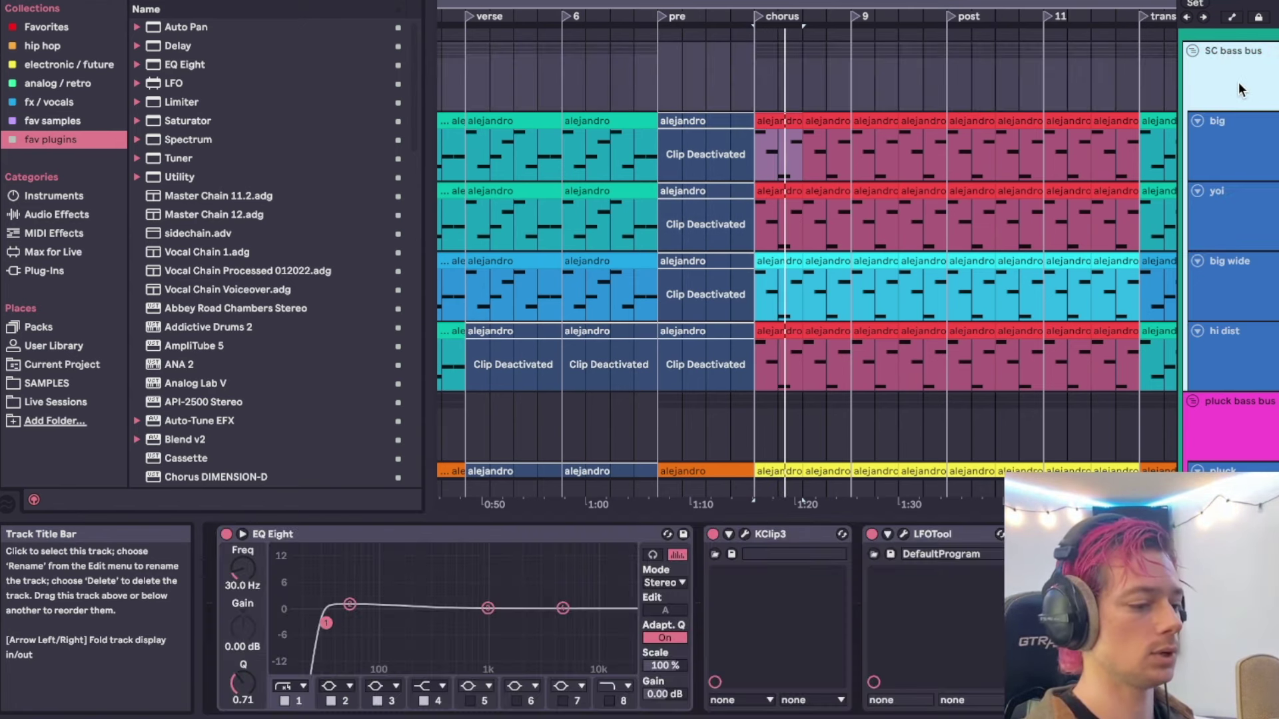
click(904, 534)
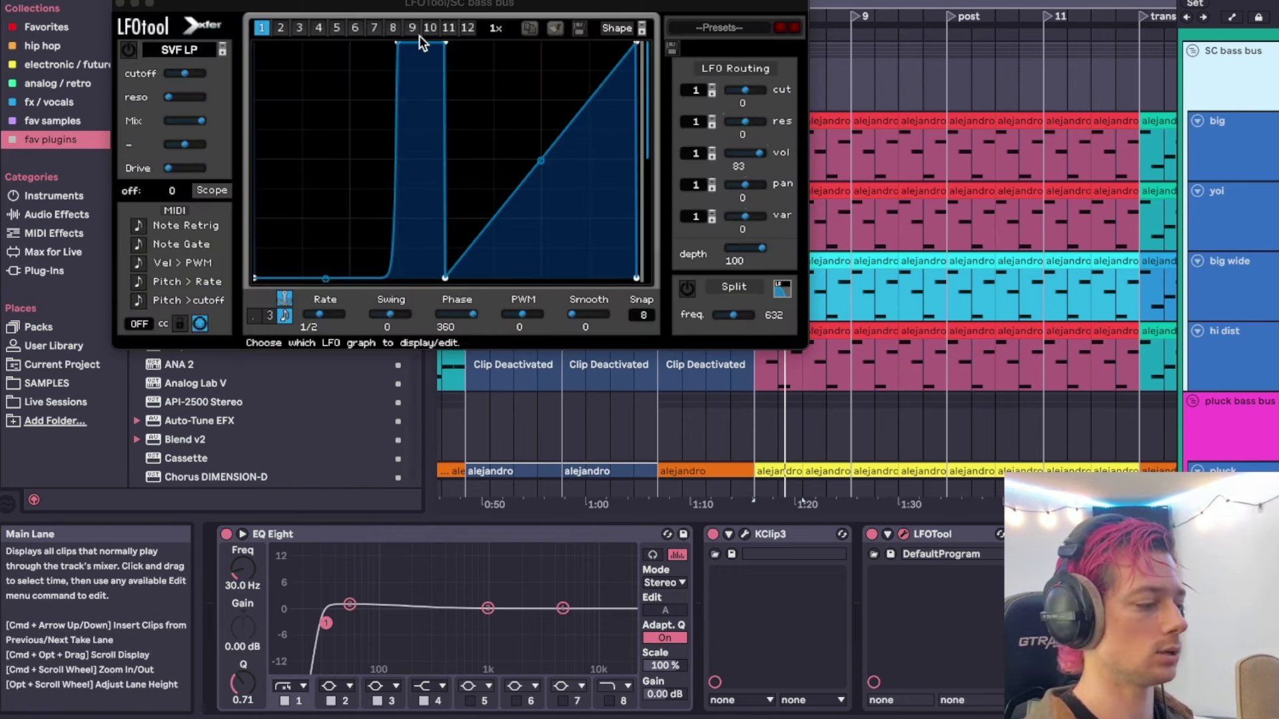
click(871, 536)
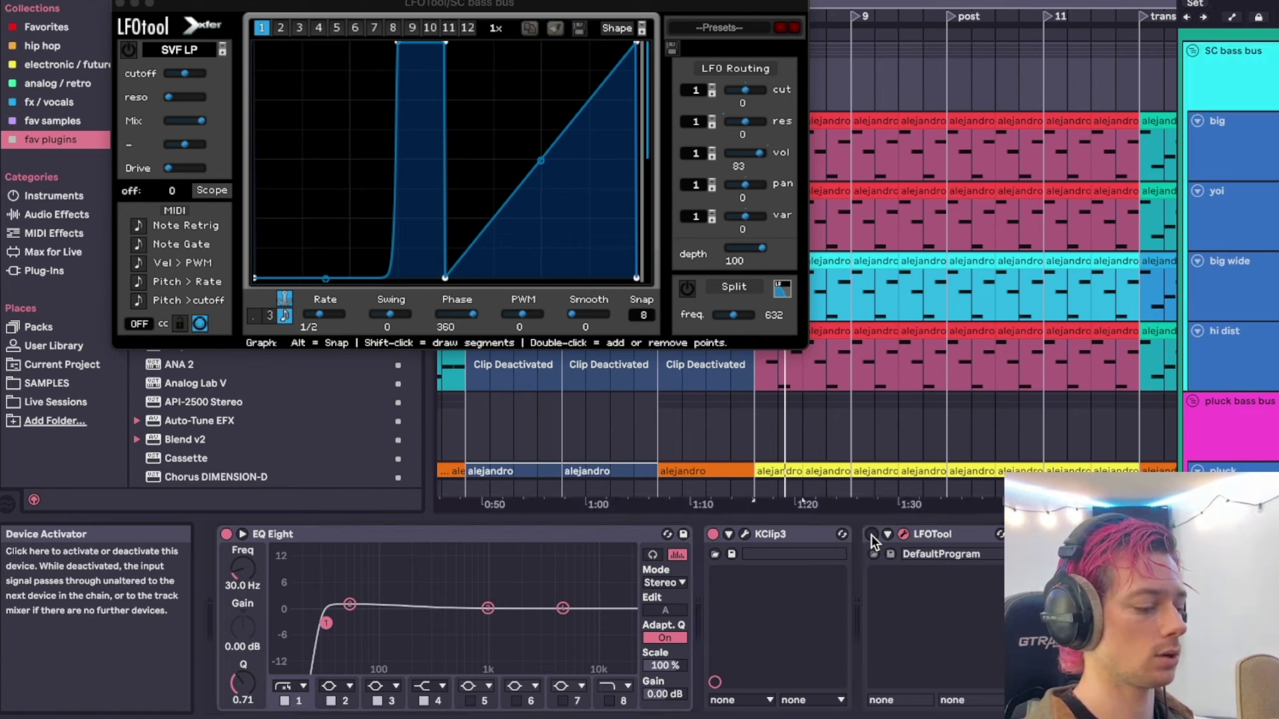
key(space)
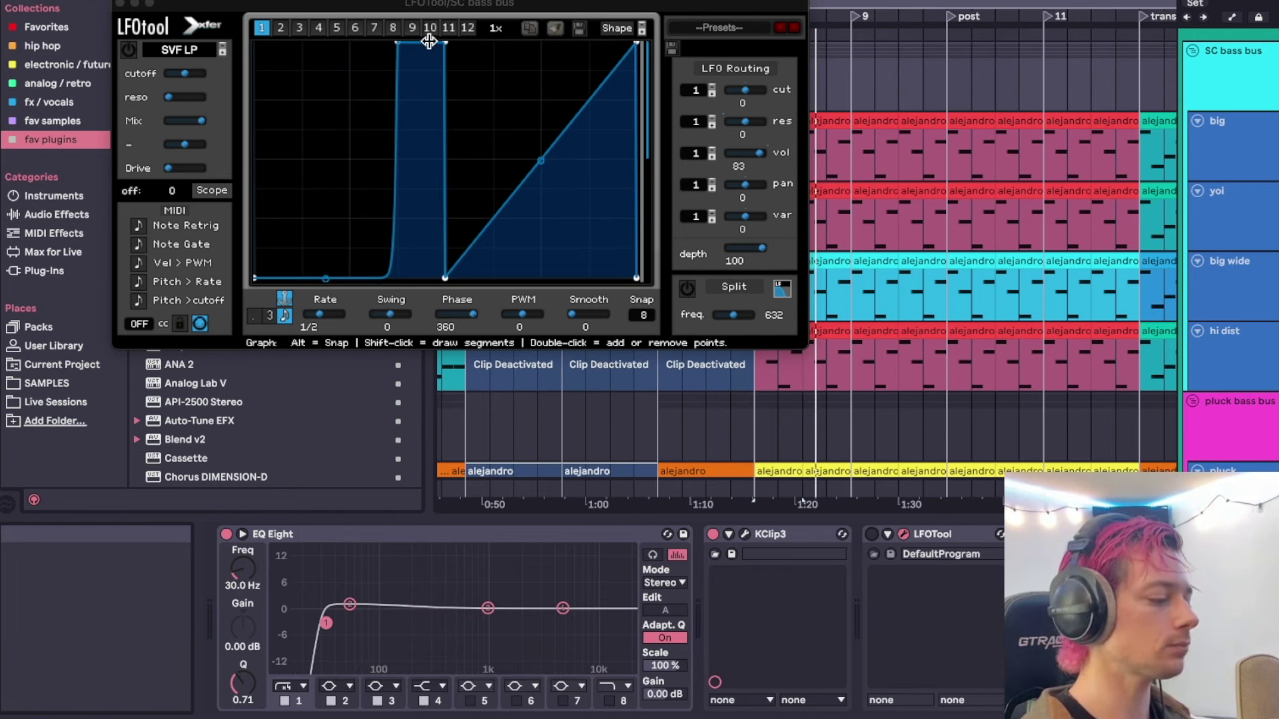
drag(437, 9, 502, 0)
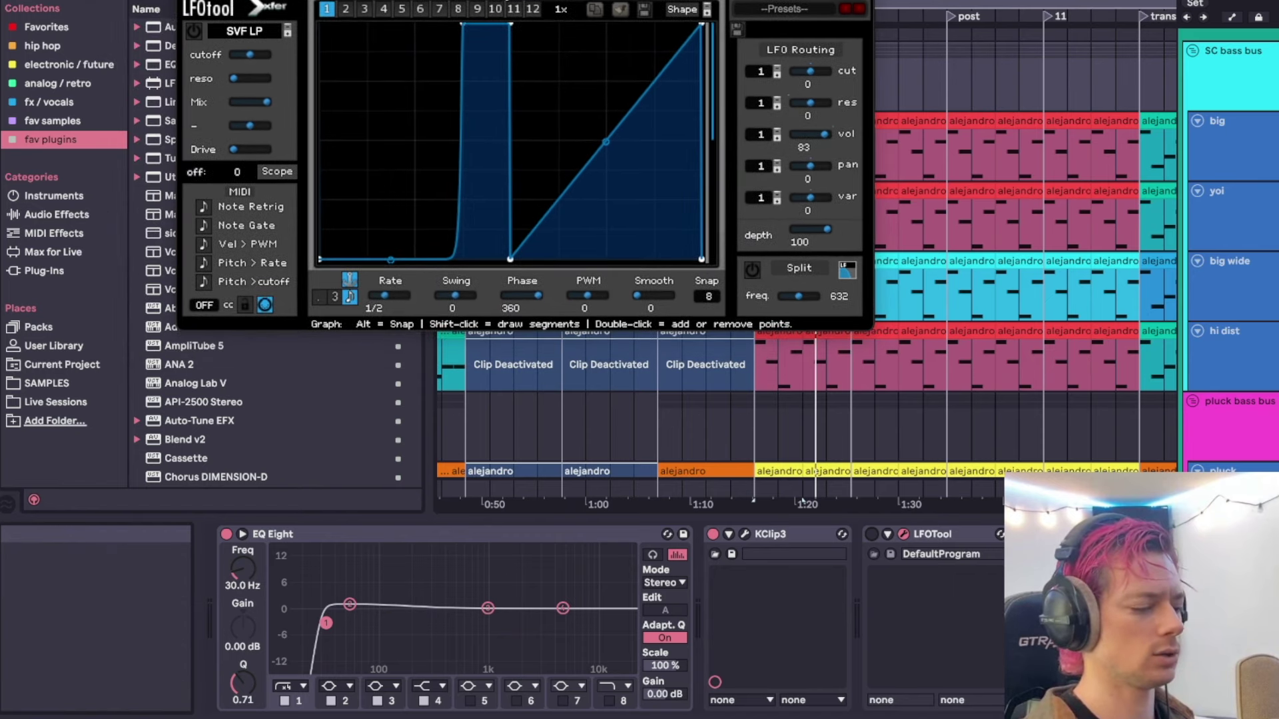
Turn LFOTool on the SC bass bus back on to play the chorus through it, and bypass it again.
click(871, 535)
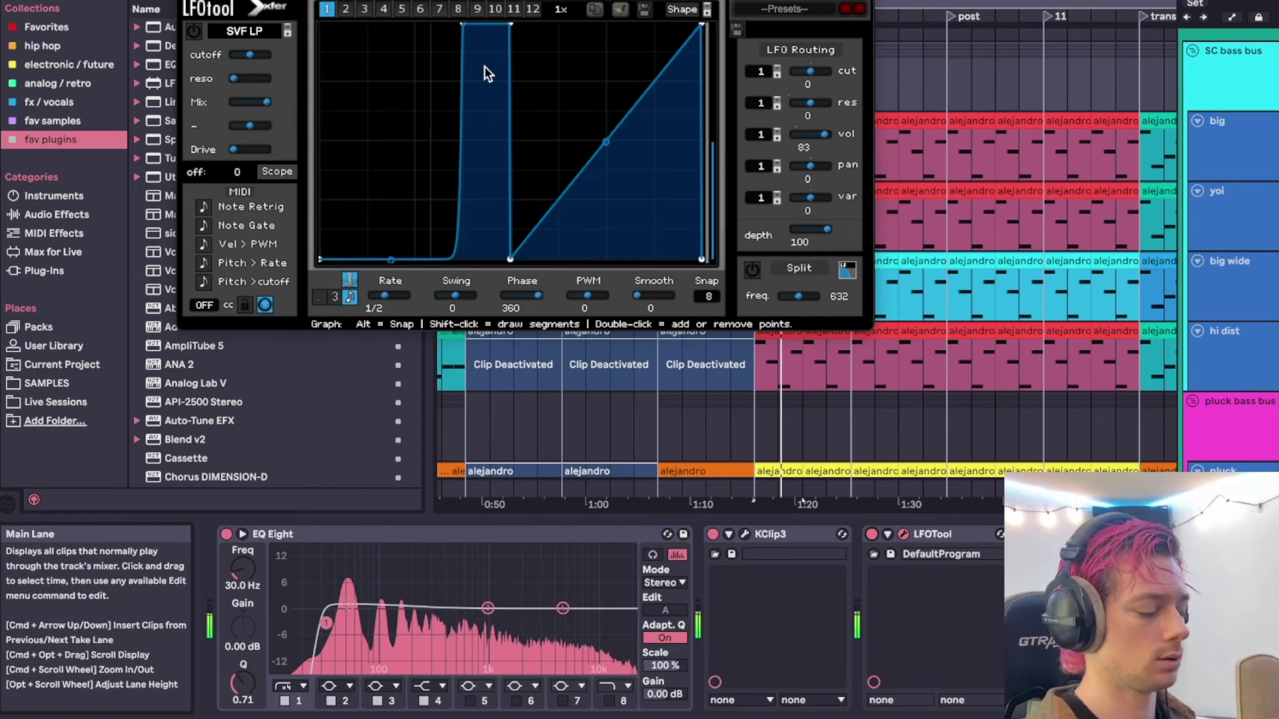
key(space)
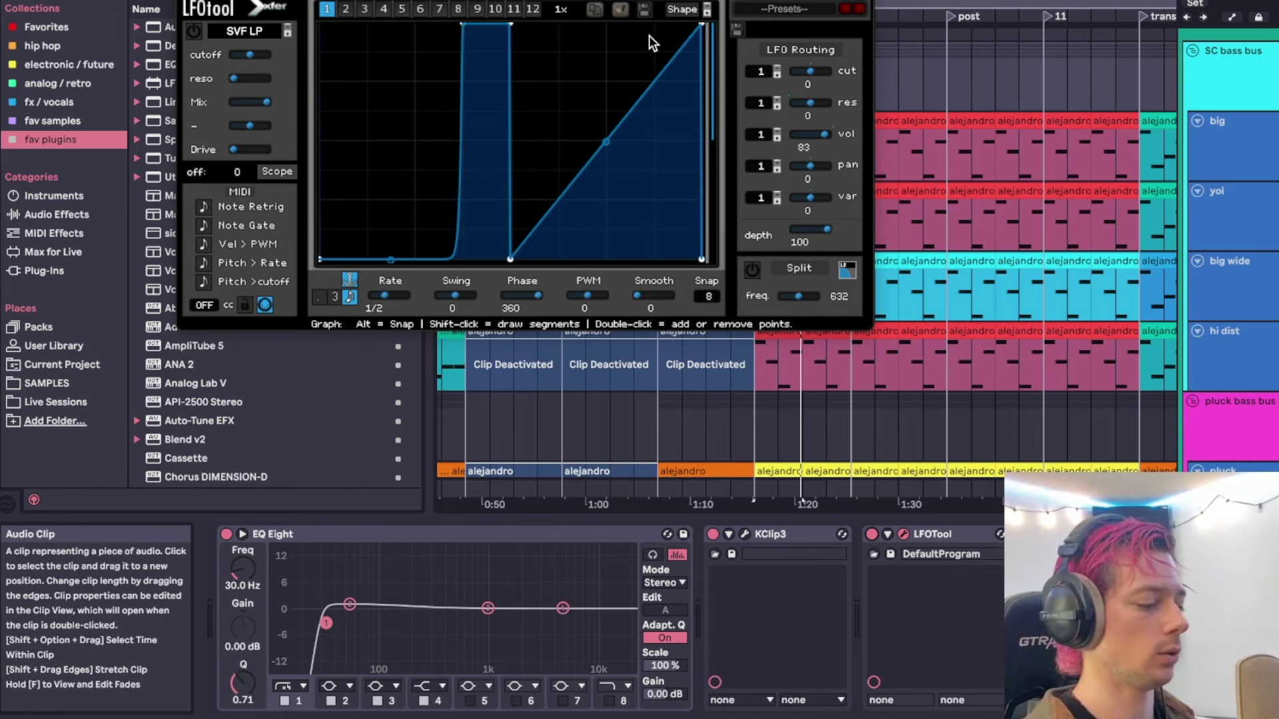
key(space)
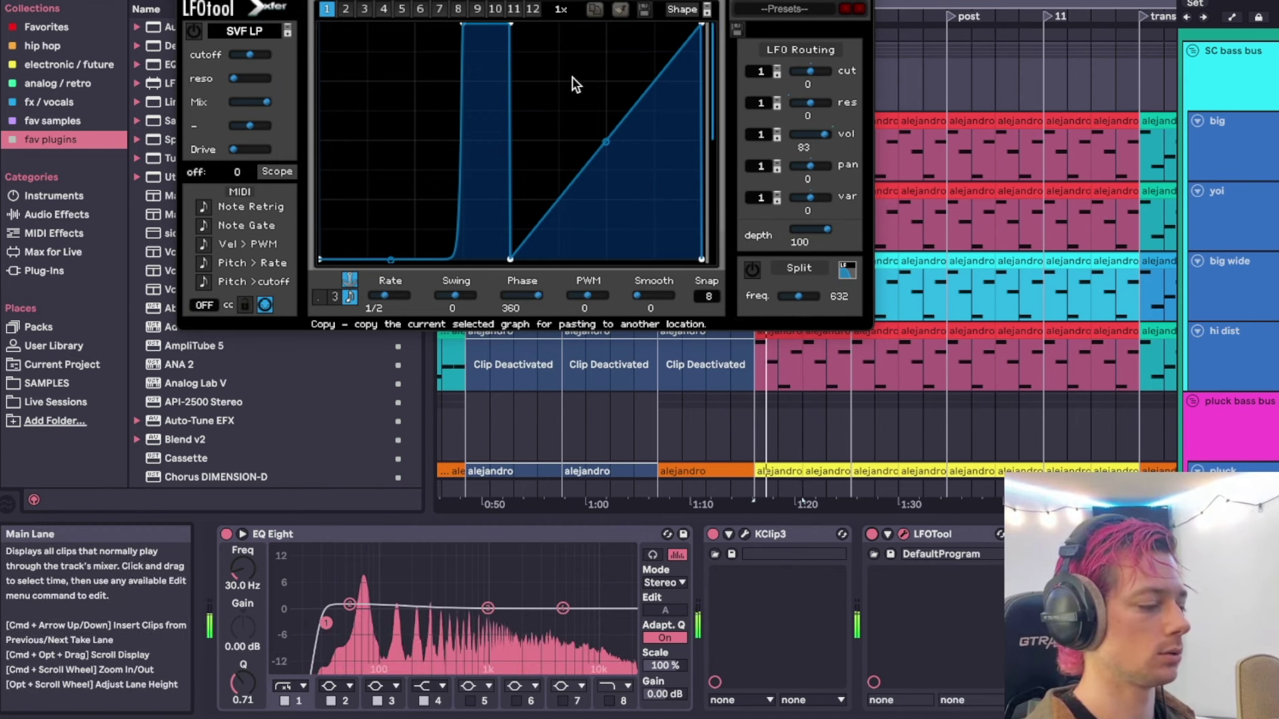
key(space)
click(871, 535)
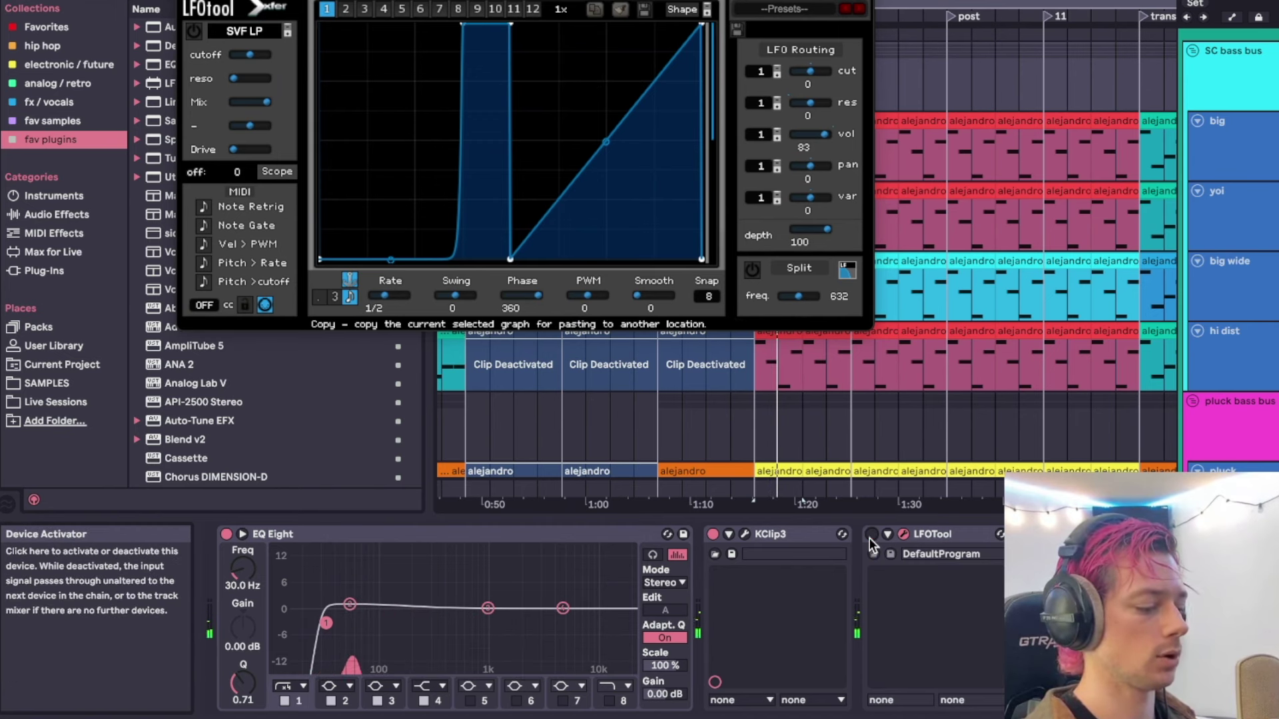
Play the song from the big track's first chorus clip, and select the big and yoi tracks together.
click(1233, 149)
click(779, 121)
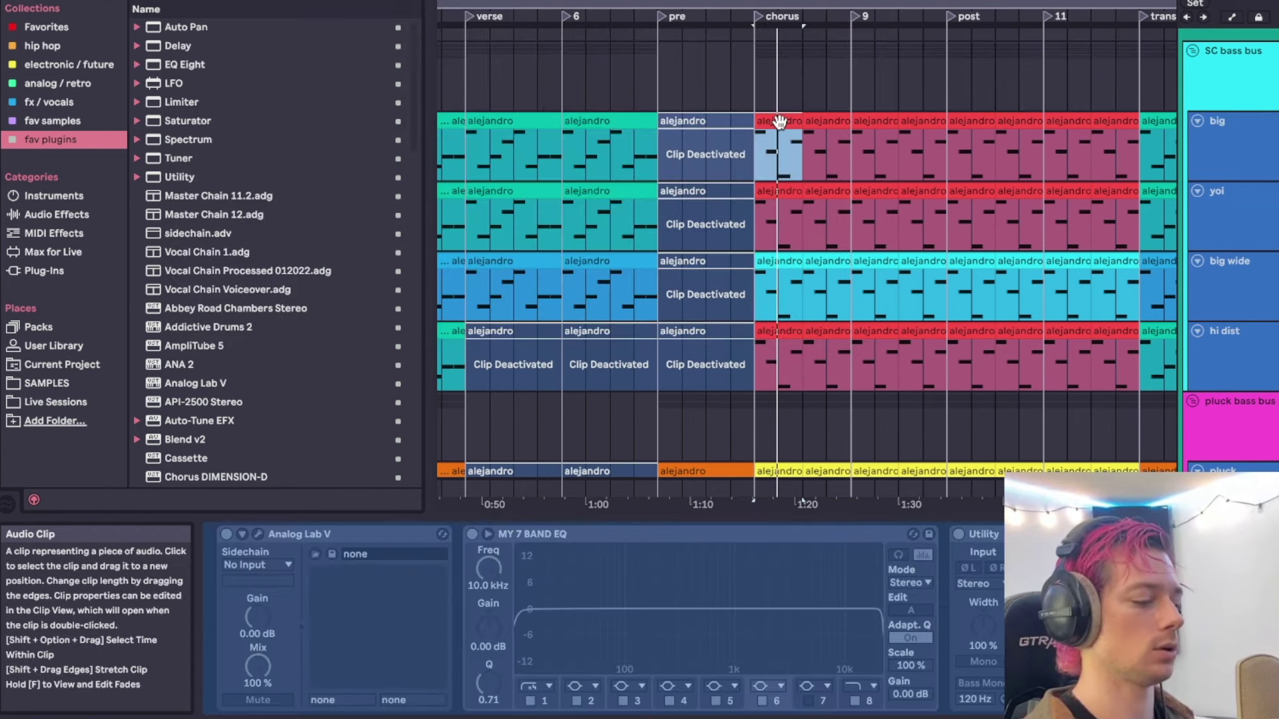
key(space)
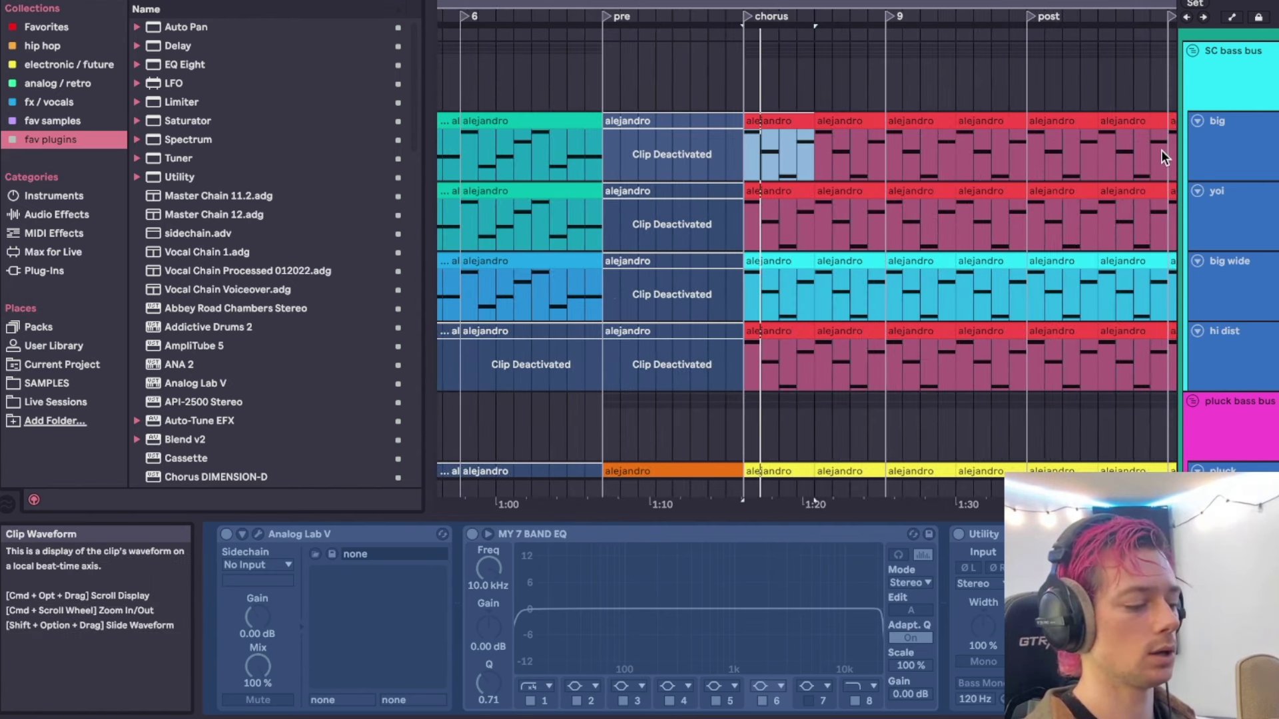
click(1226, 225)
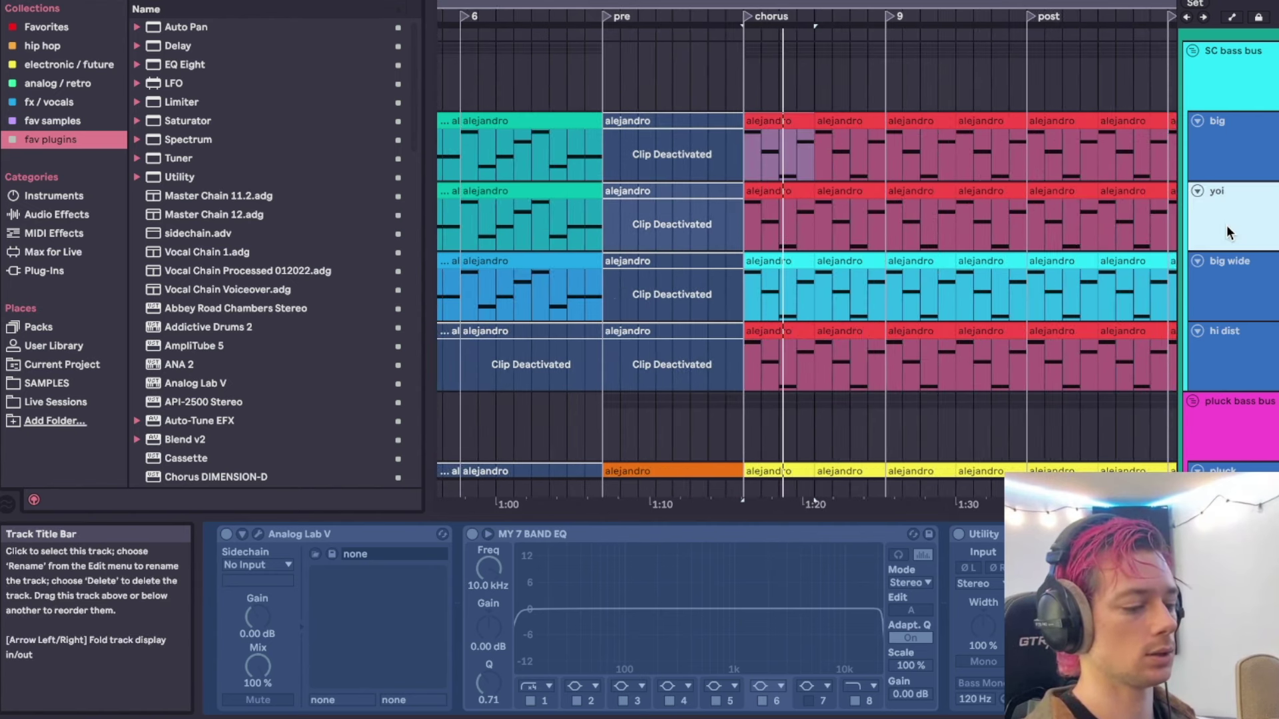
shift+click(1250, 166)
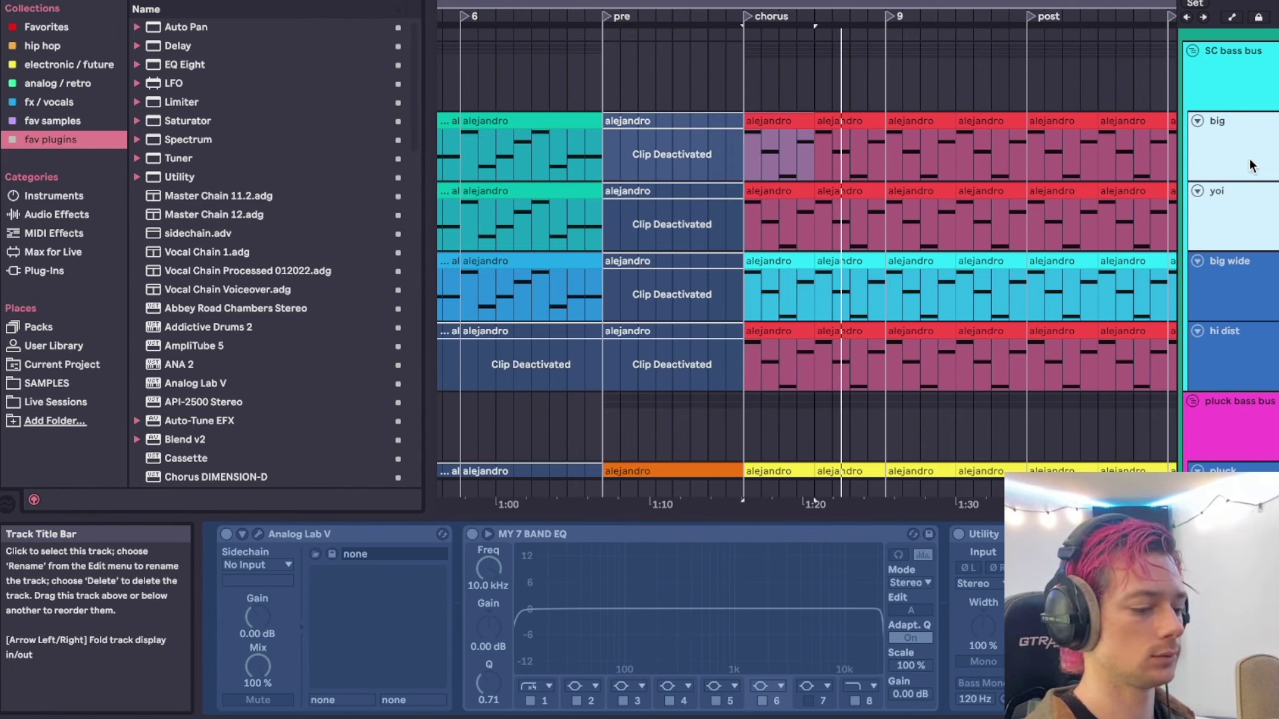
Play the song from the big wide track's first chorus clip, and select the big, yoi and big wide tracks together.
click(1237, 288)
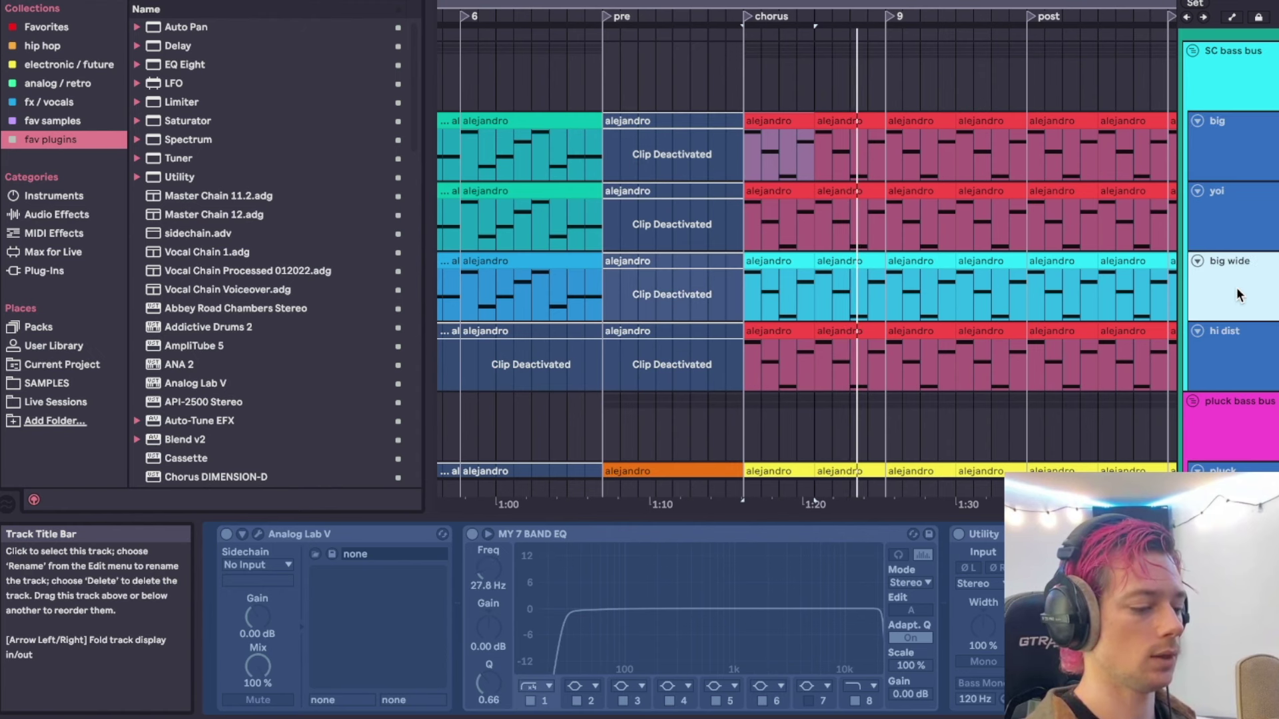
click(767, 258)
key(space)
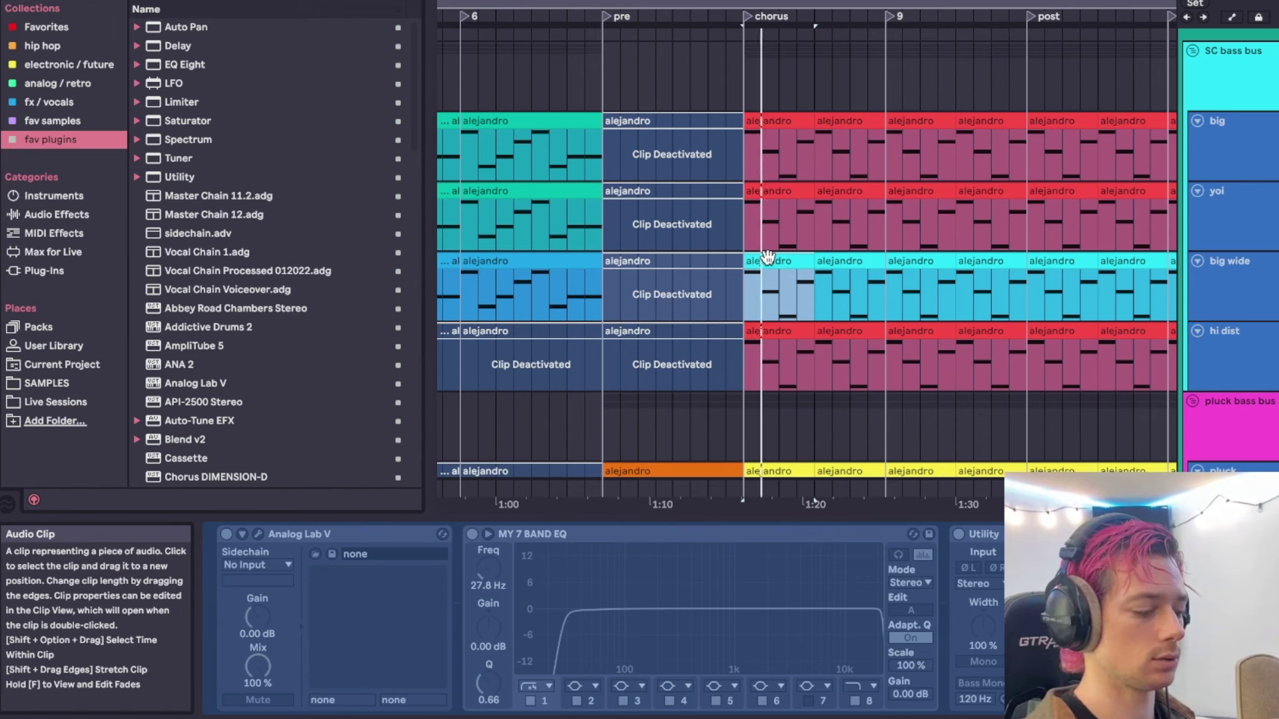
click(1235, 291)
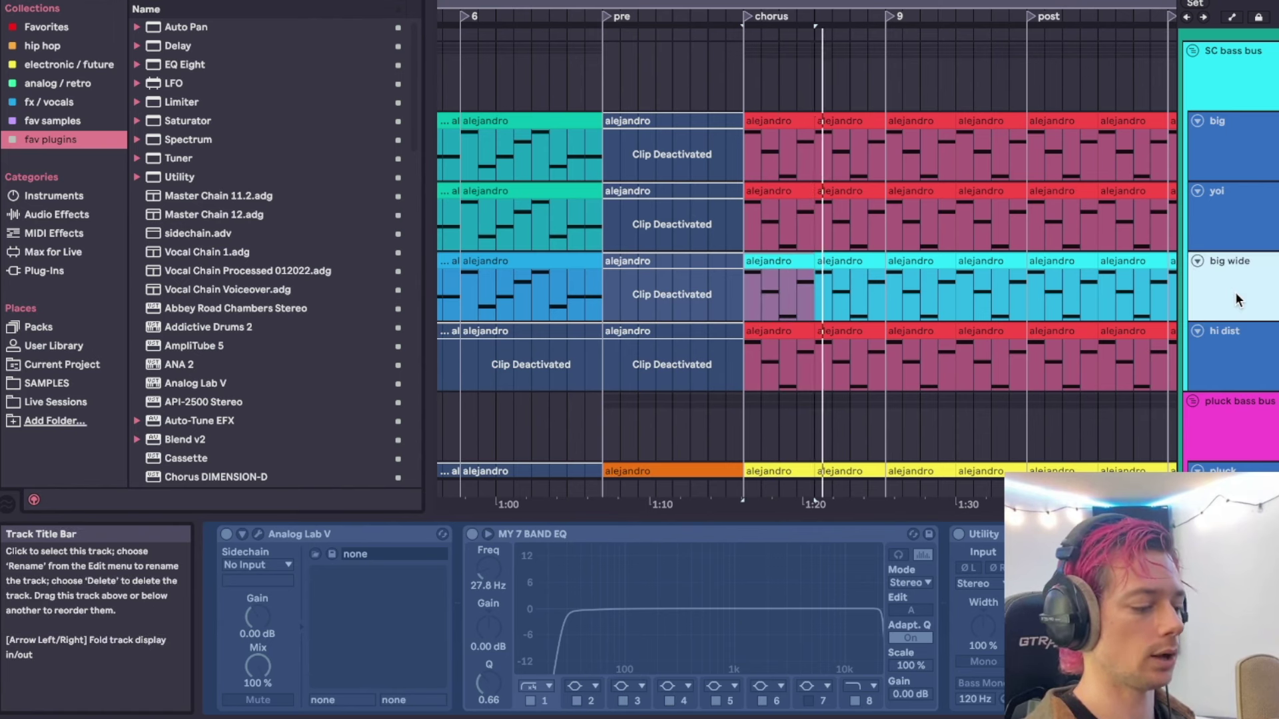
shift+click(1261, 163)
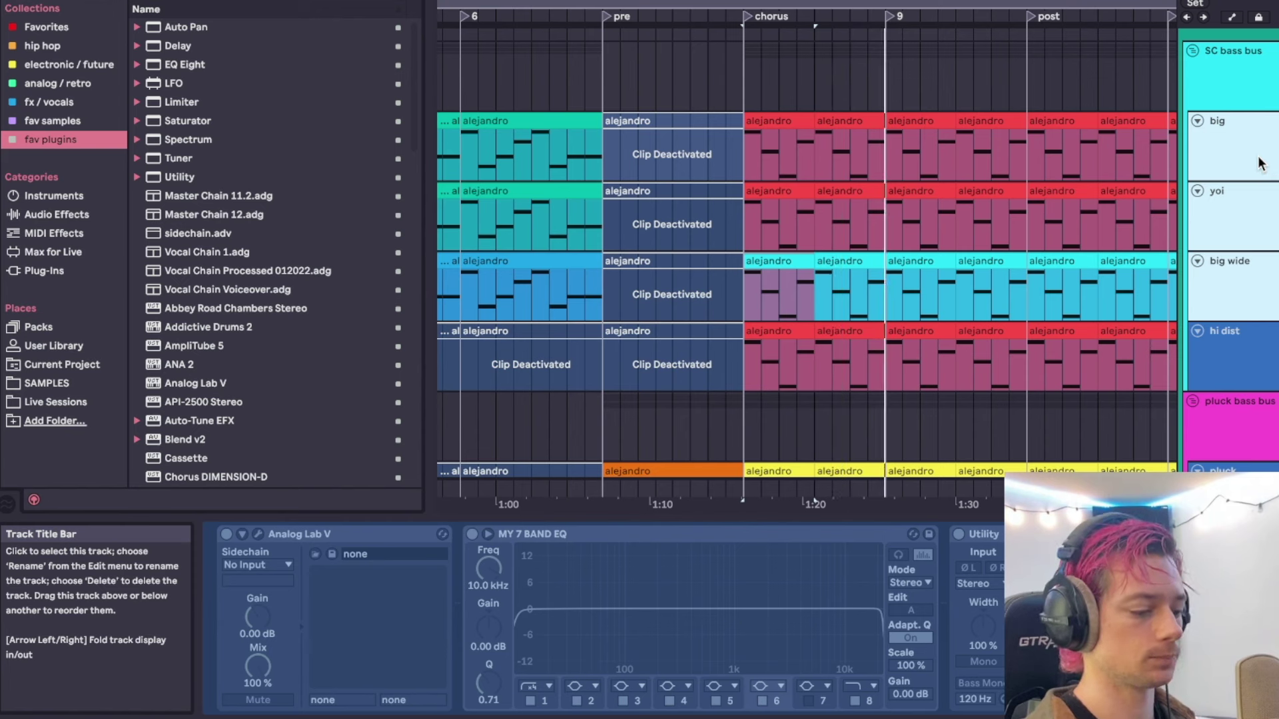
Examine the chorus clips on the big wide track around section 9.
click(956, 290)
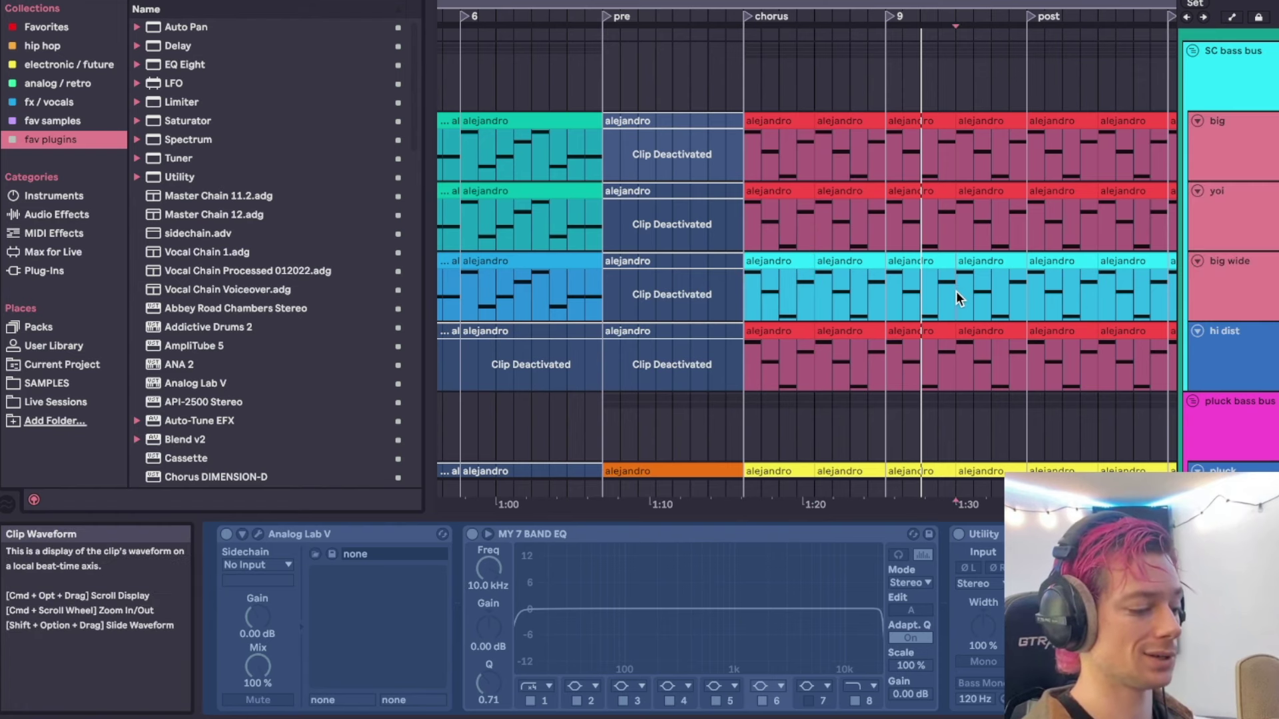
scroll(956, 290, down, 3)
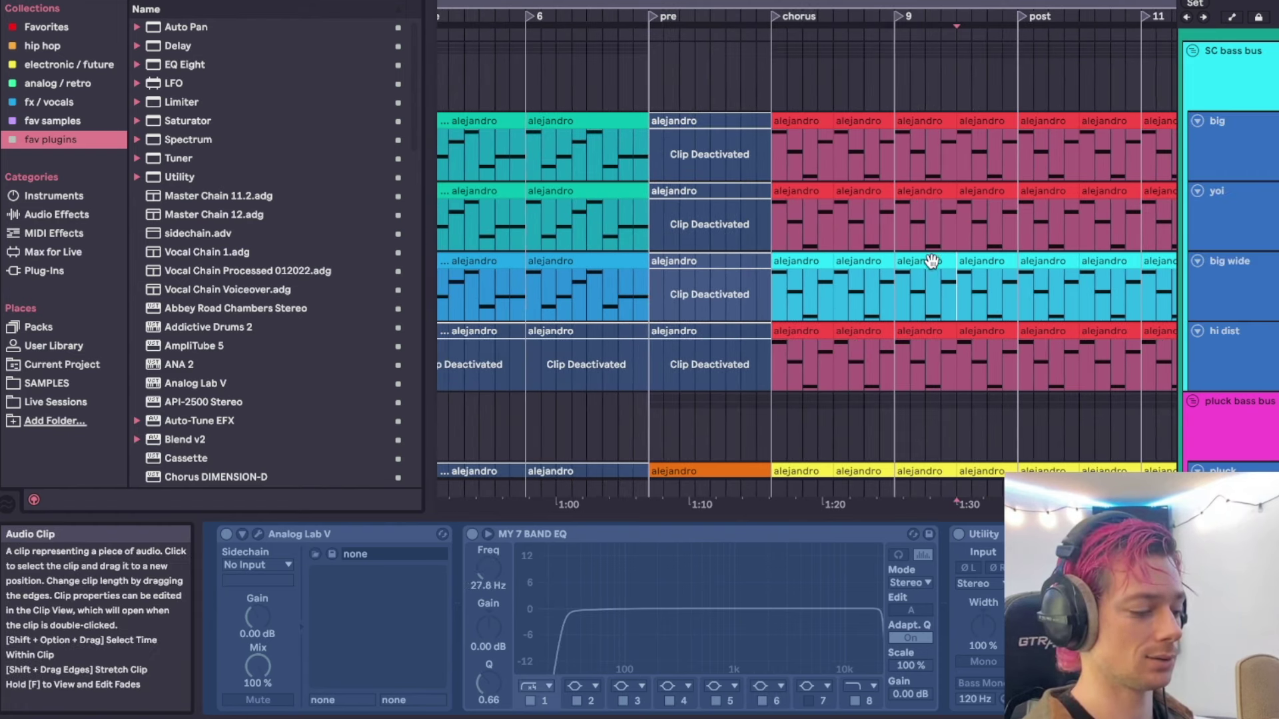
click(931, 261)
scroll(931, 261, down, 2)
click(925, 301)
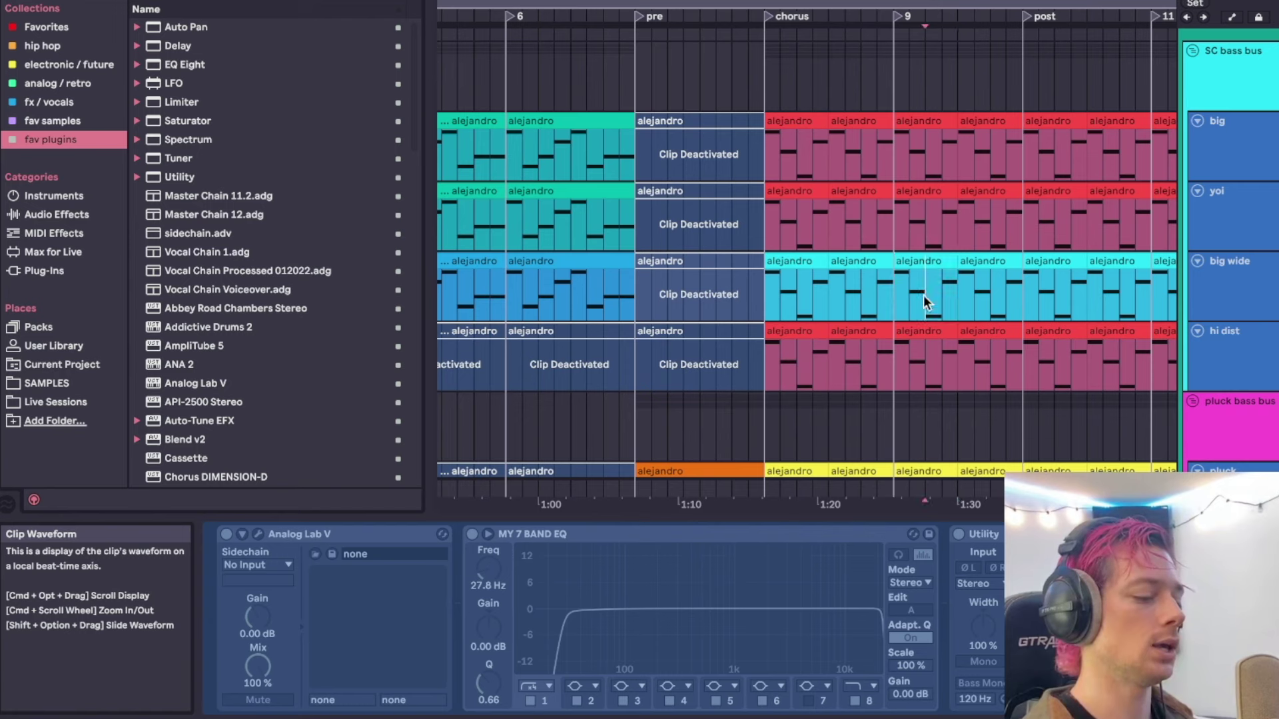
scroll(923, 301, down, 2)
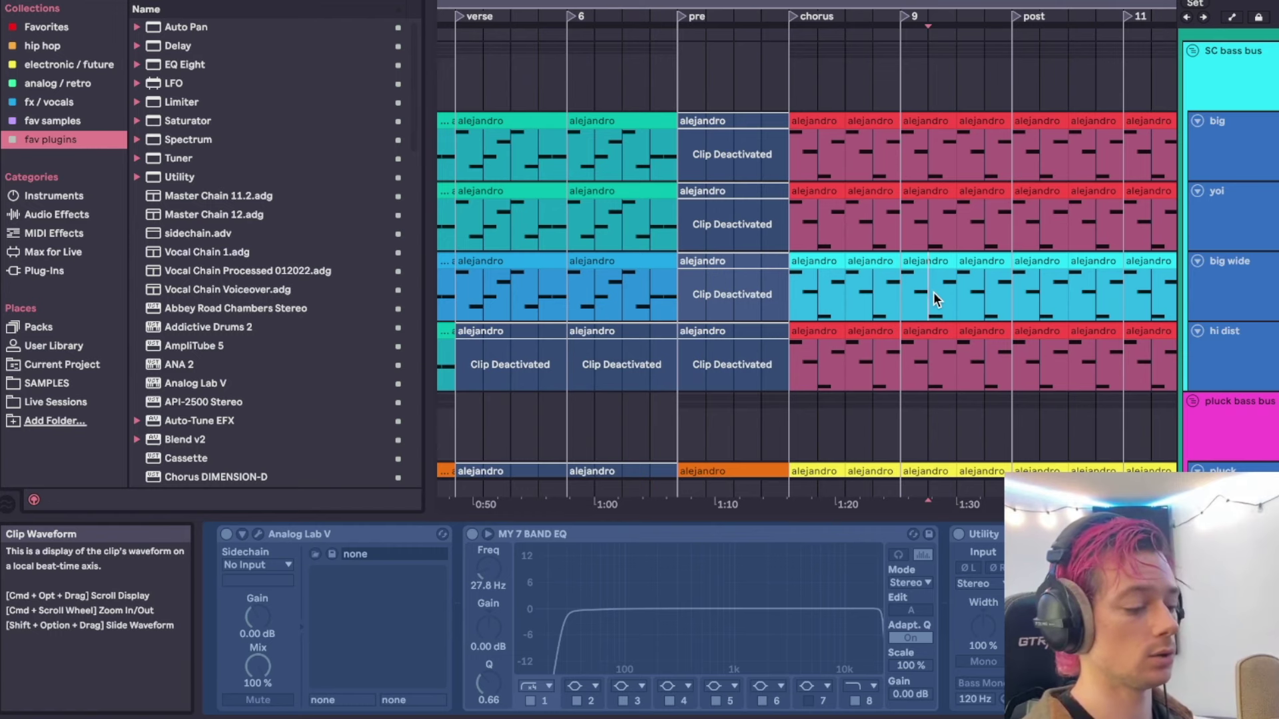
scroll(932, 291, up, 2)
scroll(933, 291, down, 2)
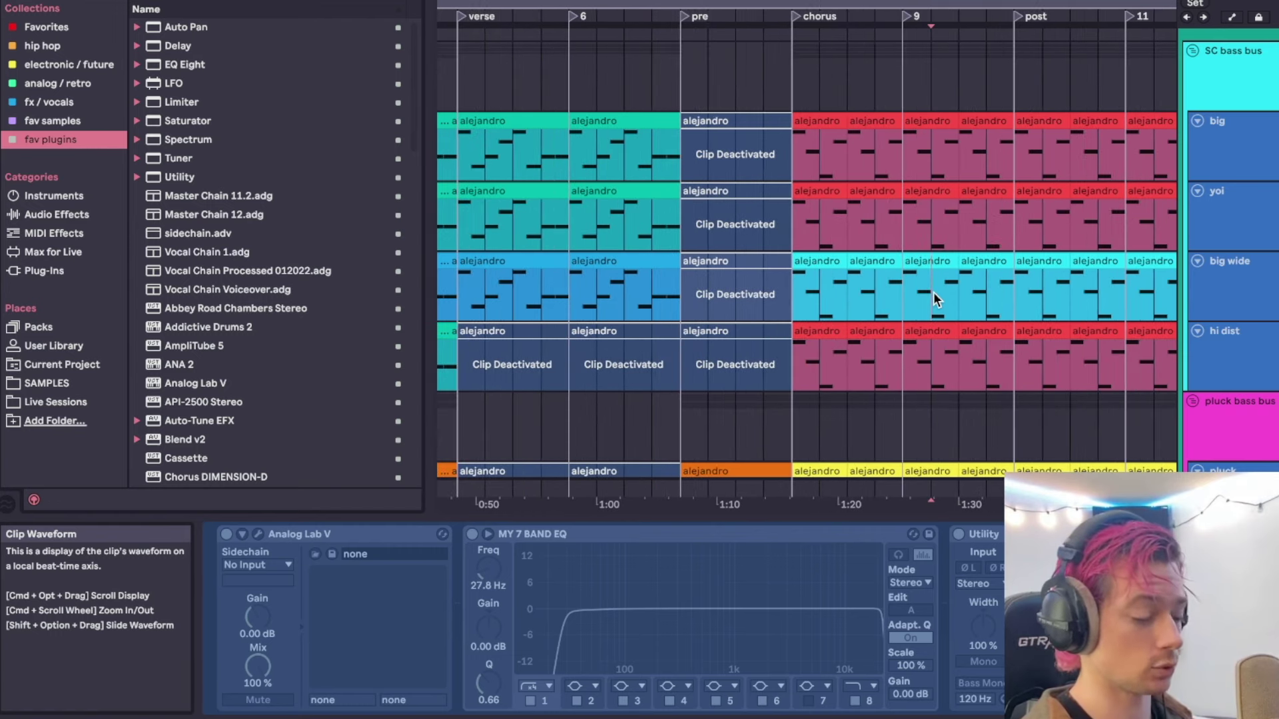
scroll(932, 291, up, 3)
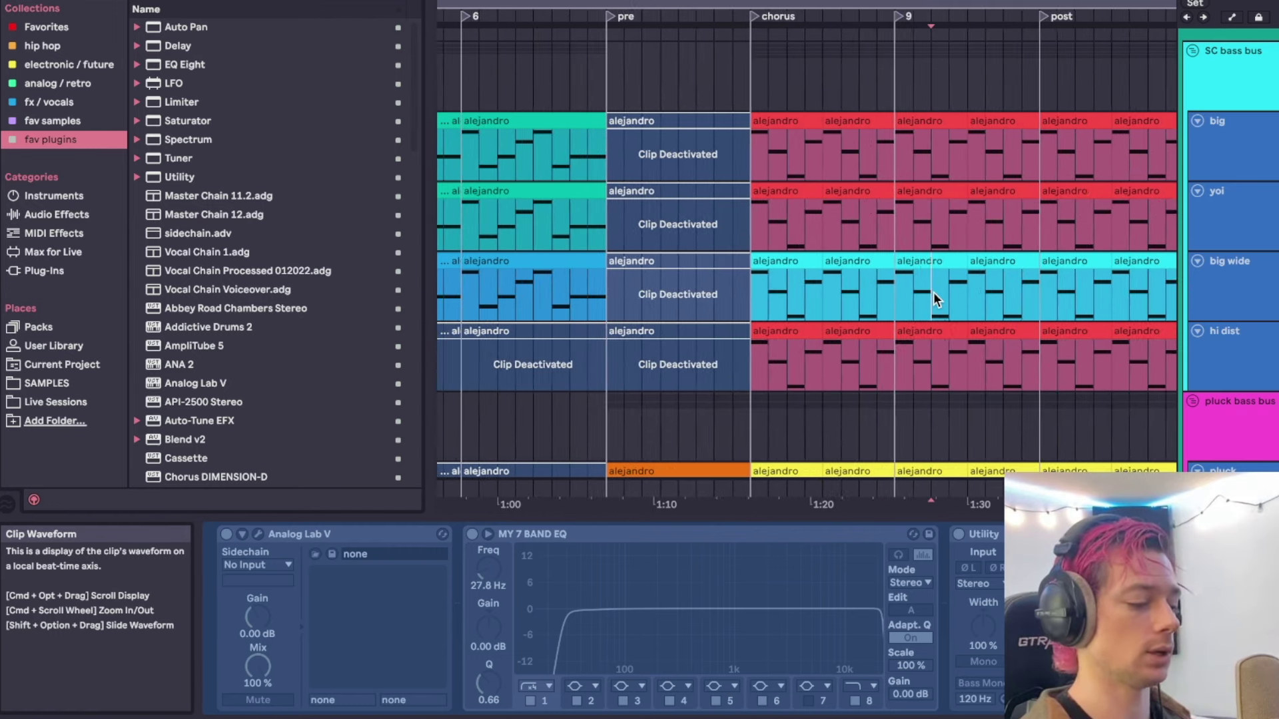
View the hi dist track's device chain, and play the song from its first chorus clip.
click(1221, 342)
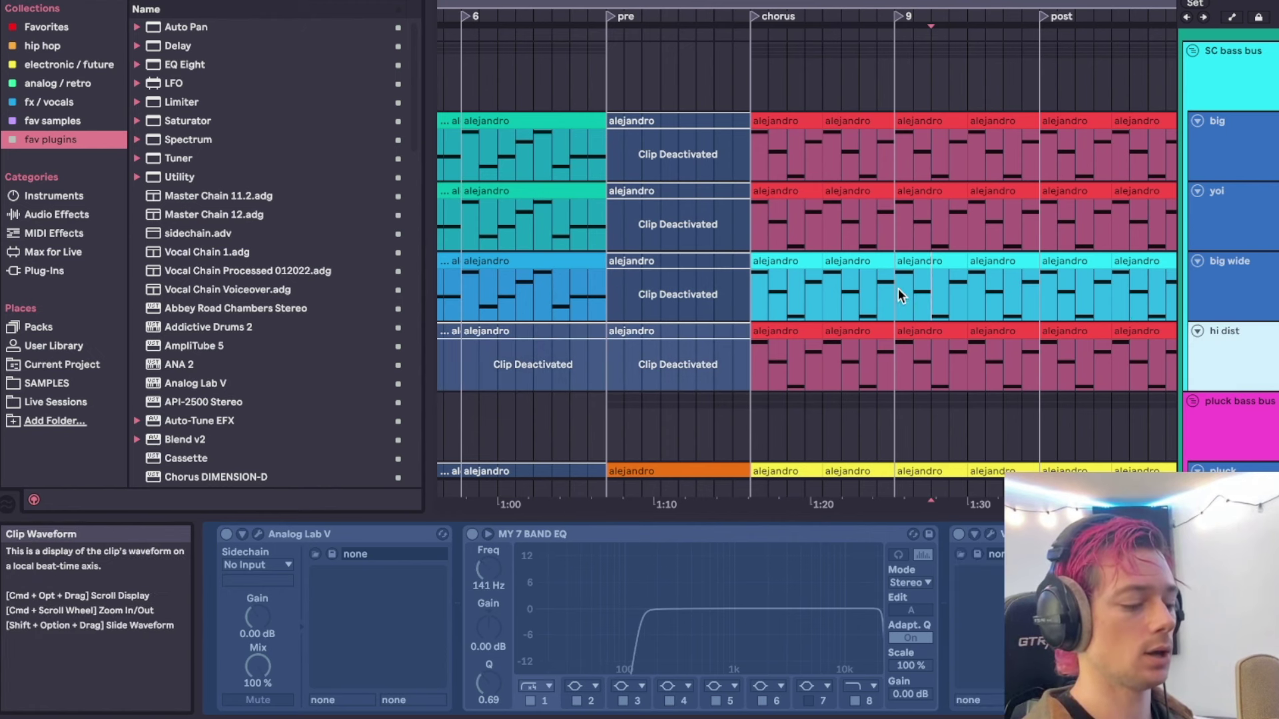
click(807, 334)
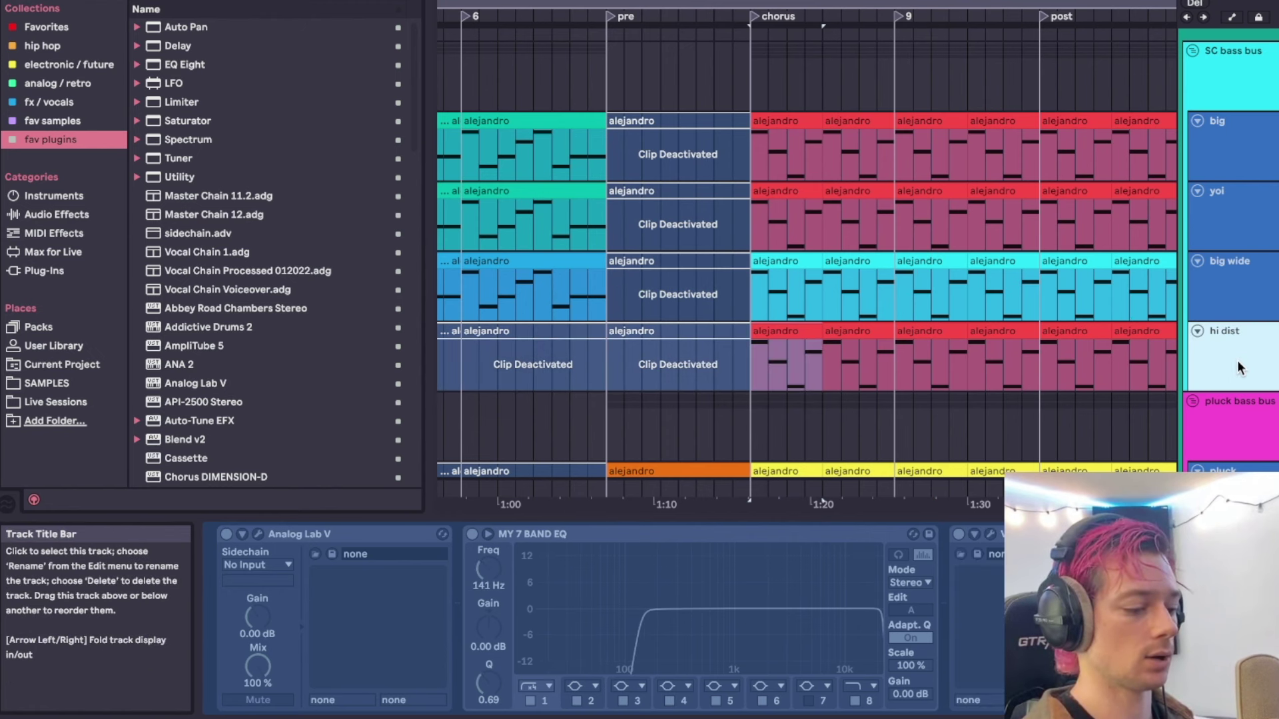
key(space)
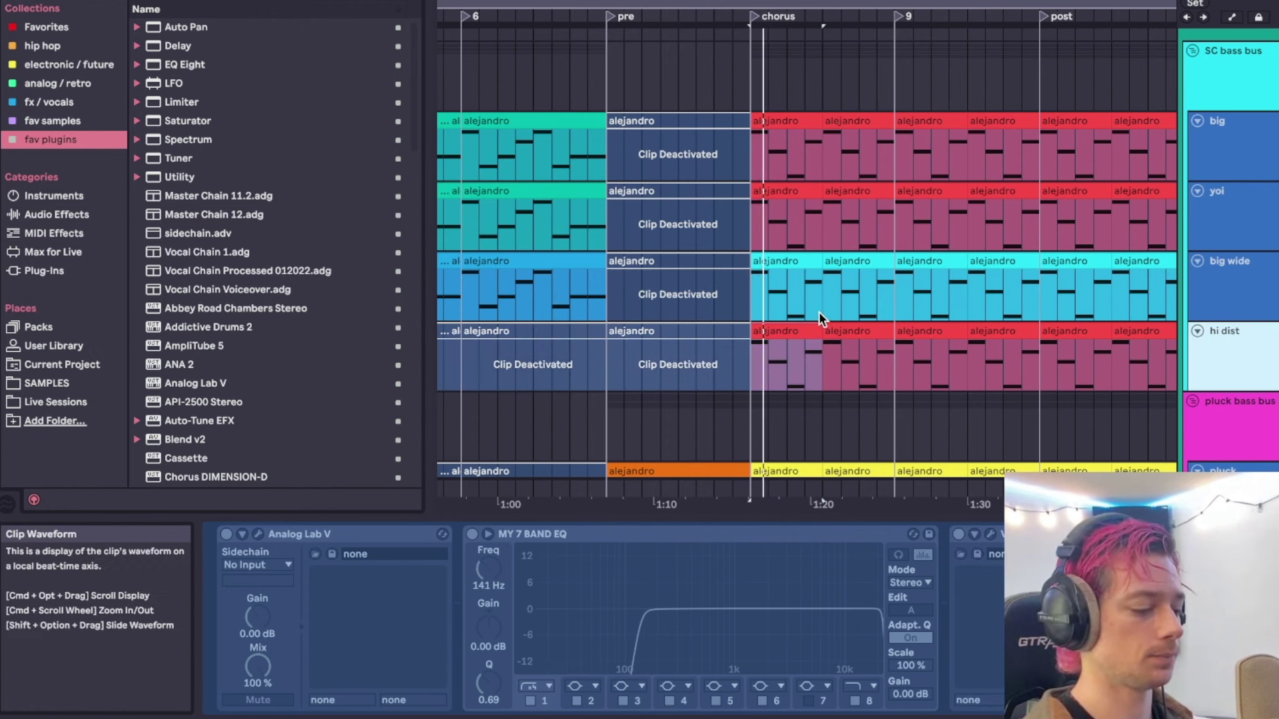
scroll(806, 323, down, 1)
click(806, 323)
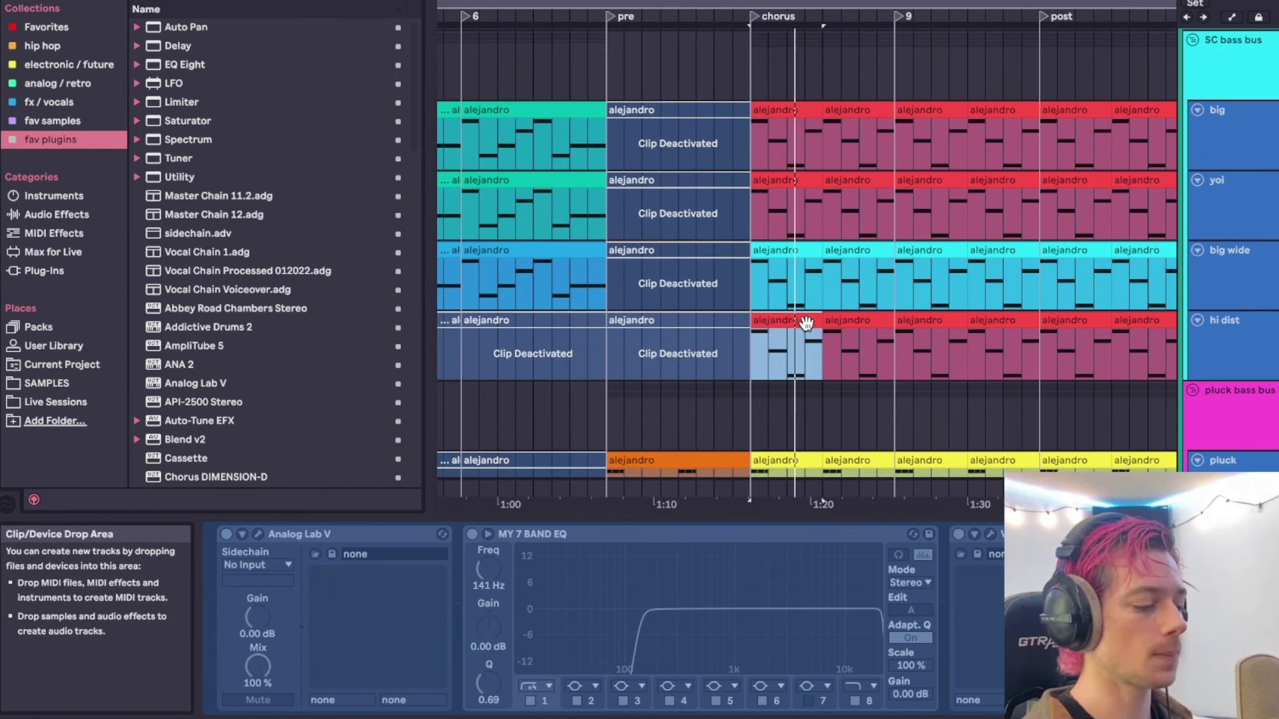
click(1241, 363)
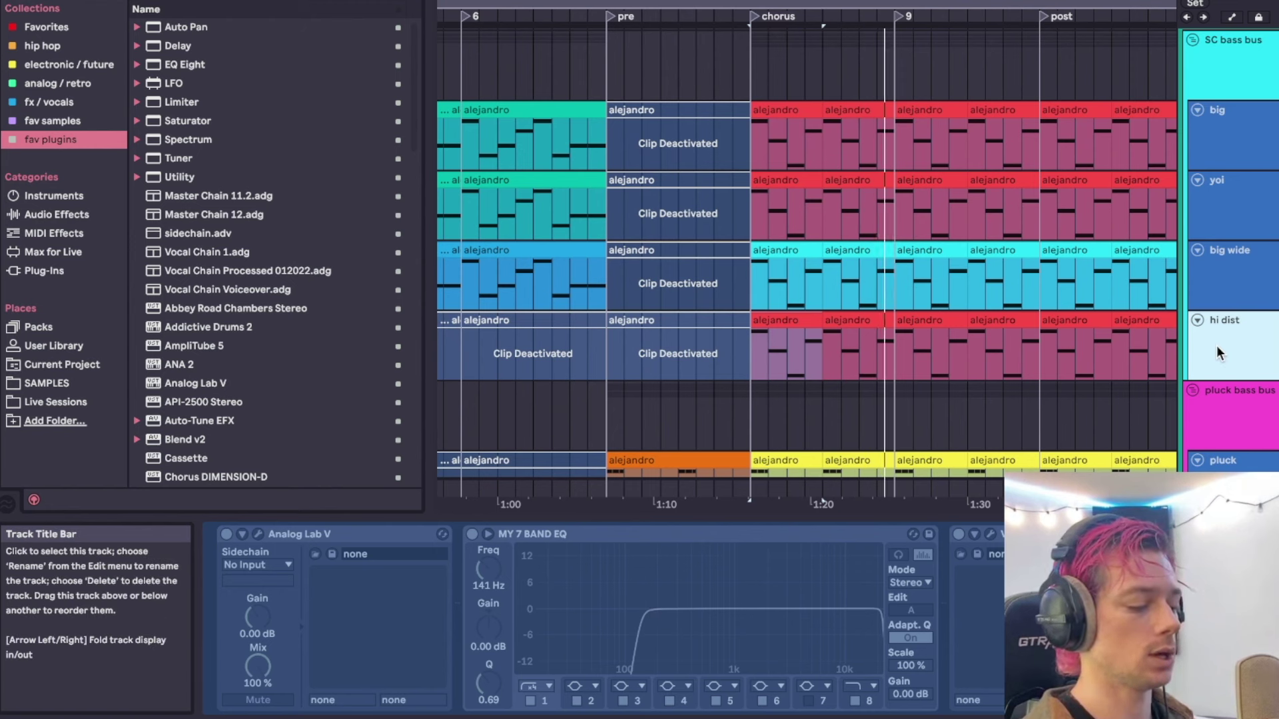
Select the hi dist track's first chorus clip, and audition the big, yoi and big wide tracks together from there.
click(789, 315)
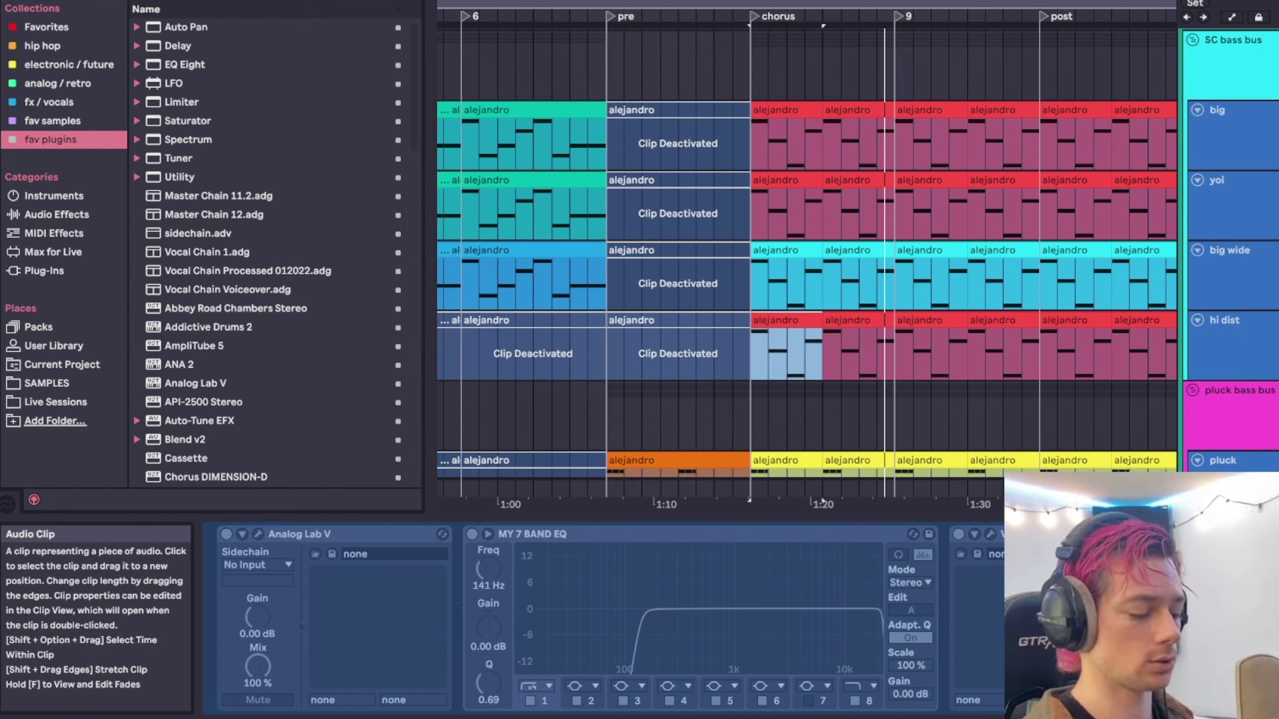
scroll(885, 293, down, 10)
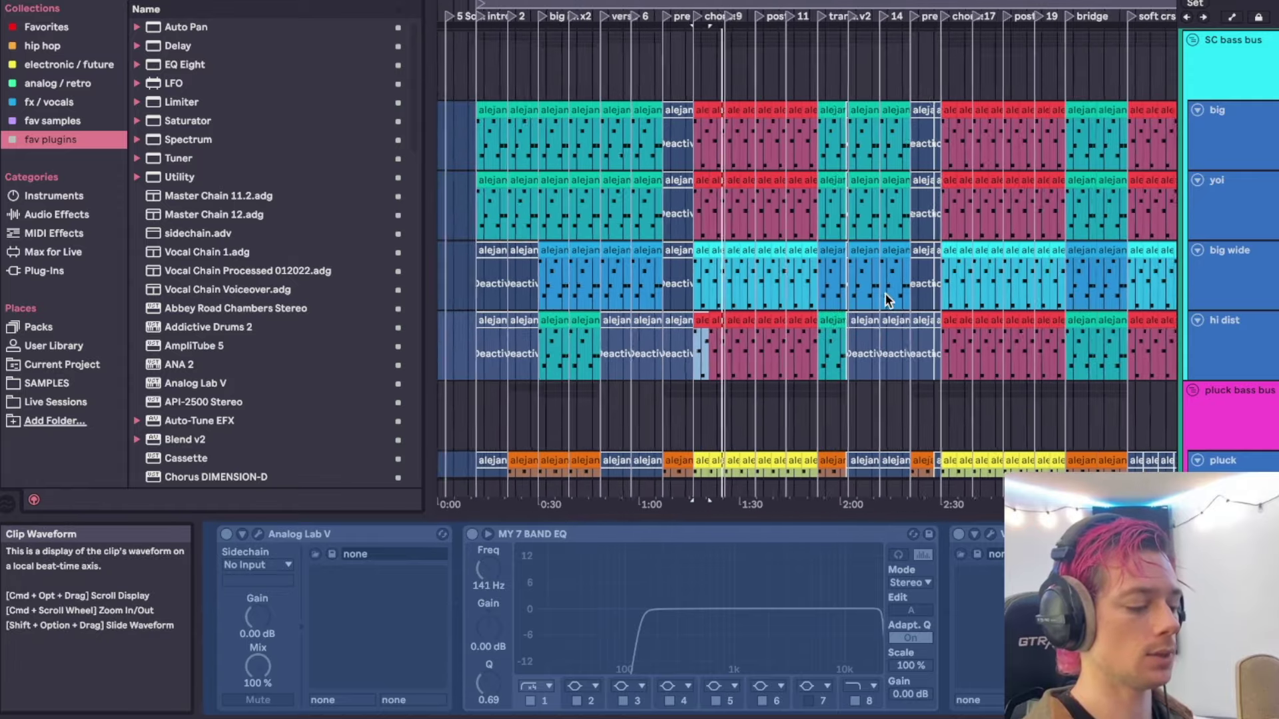
scroll(700, 322, up, 5)
scroll(699, 322, down, 1)
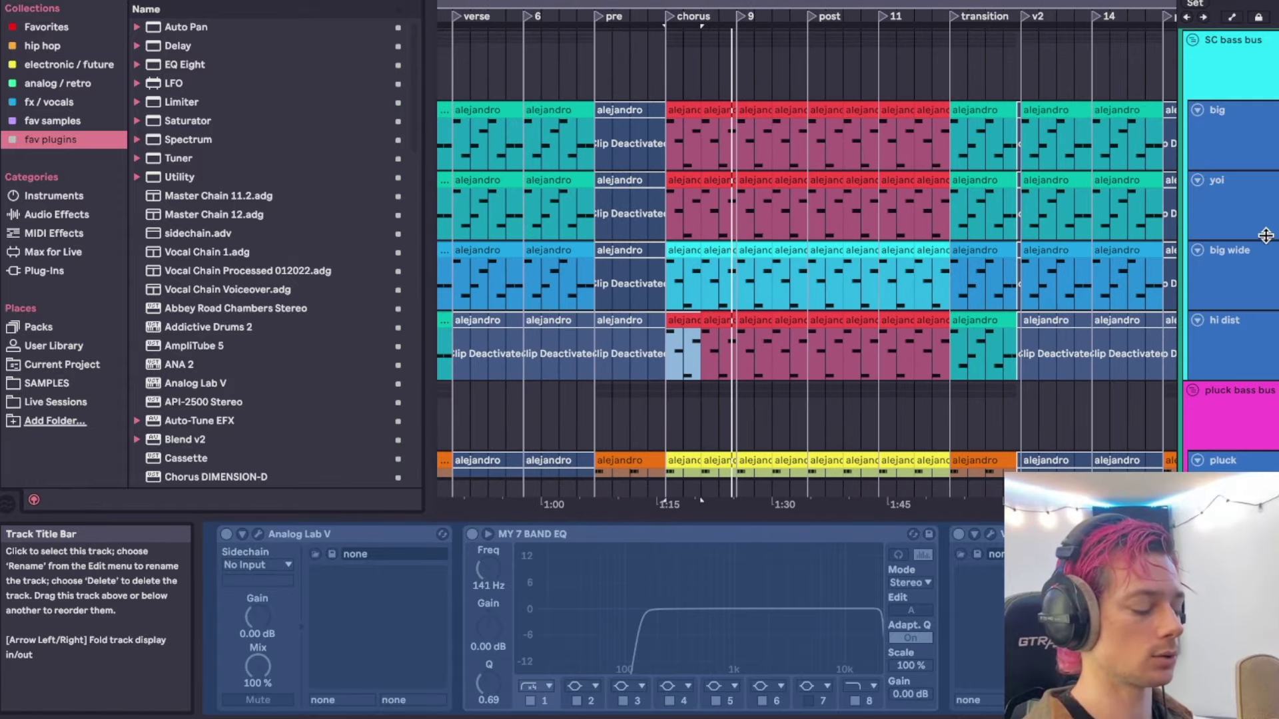
click(1254, 143)
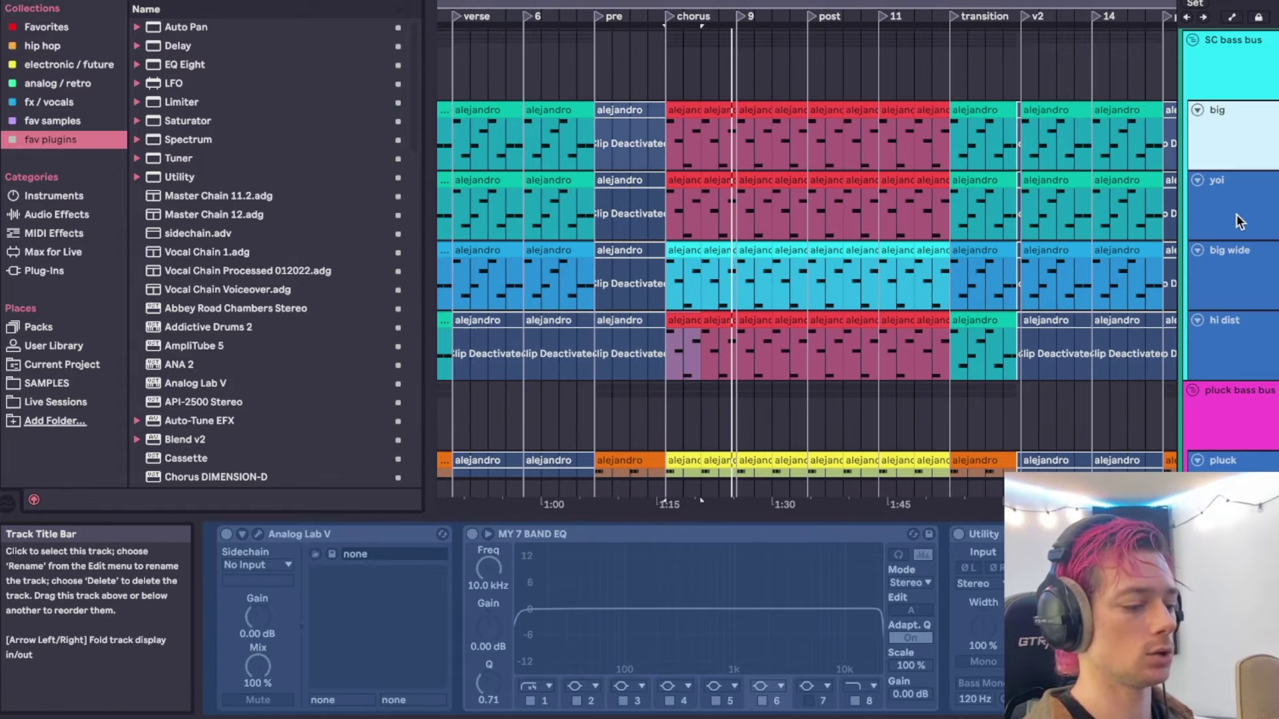
shift+click(1236, 266)
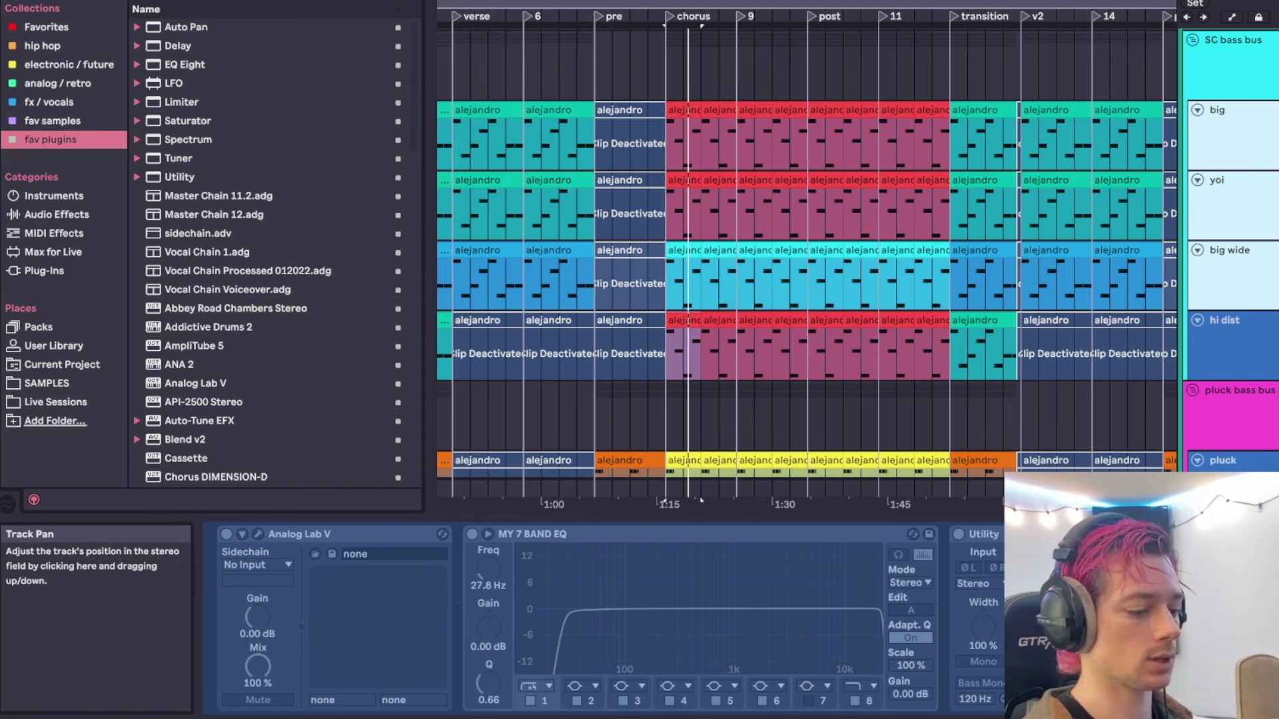
click(1278, 251)
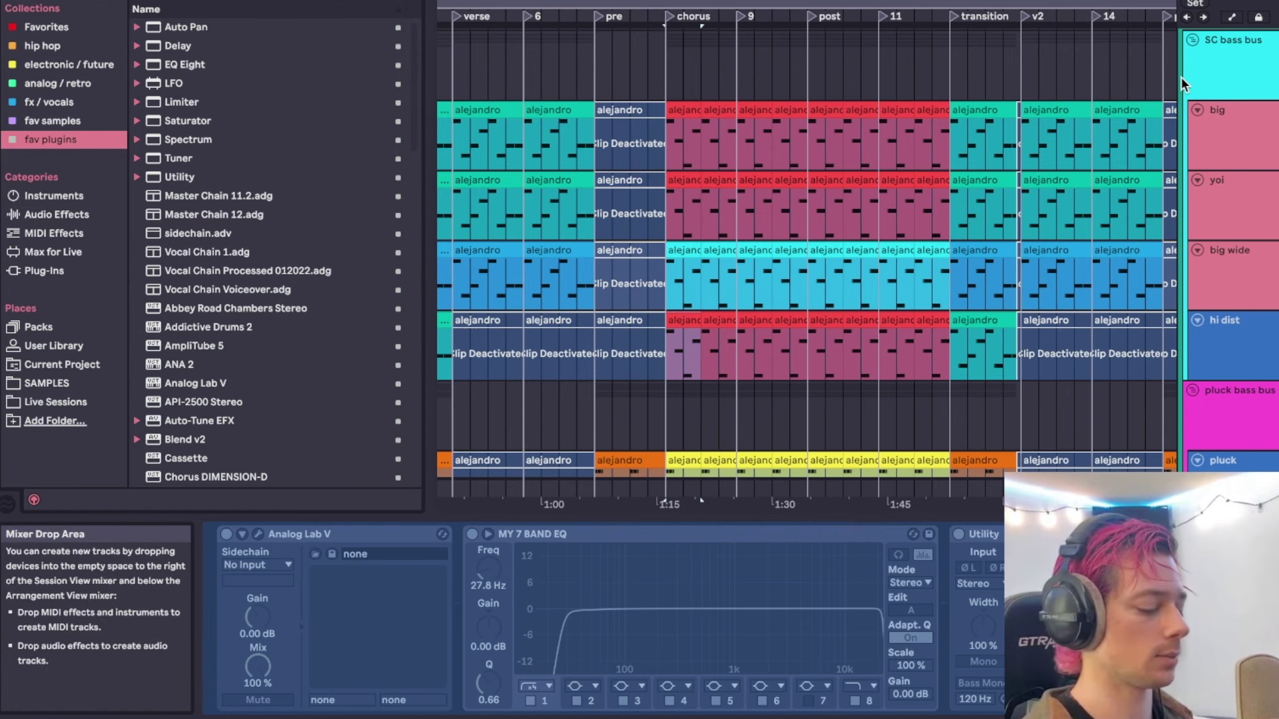
View the SC bass bus's LFOTool window, and select the big through hi dist tracks together.
click(1223, 70)
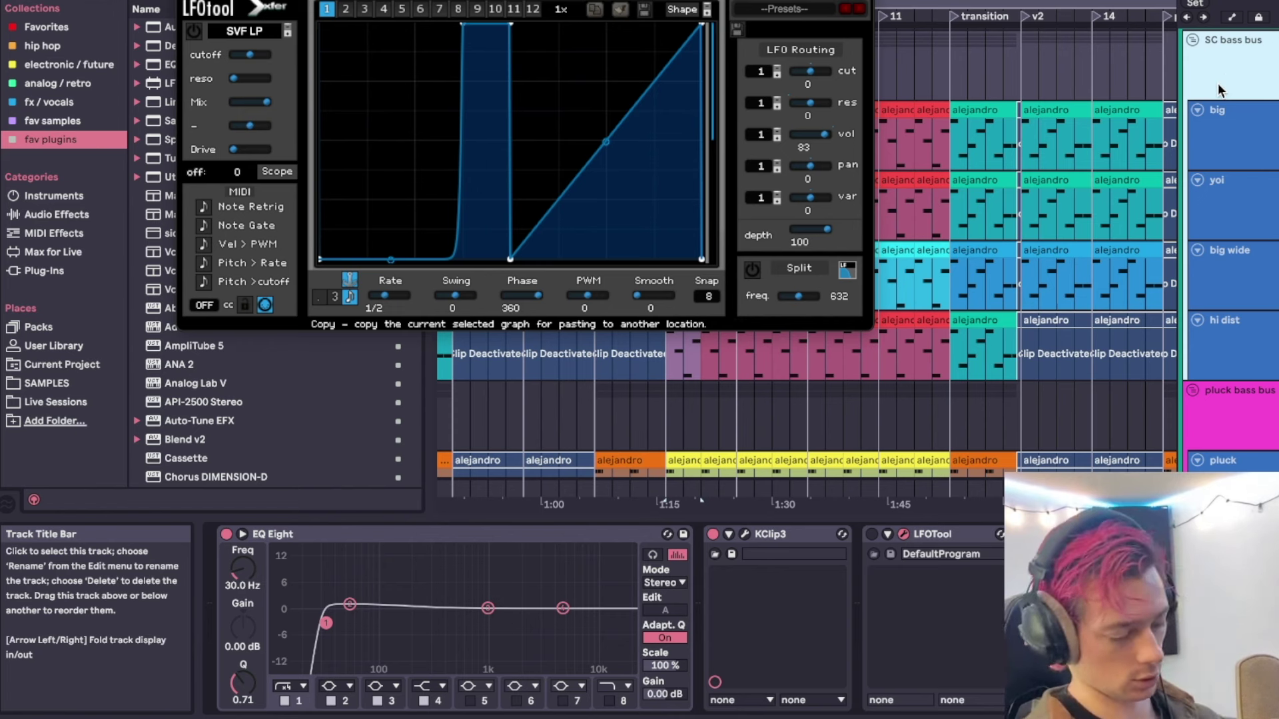
click(1225, 126)
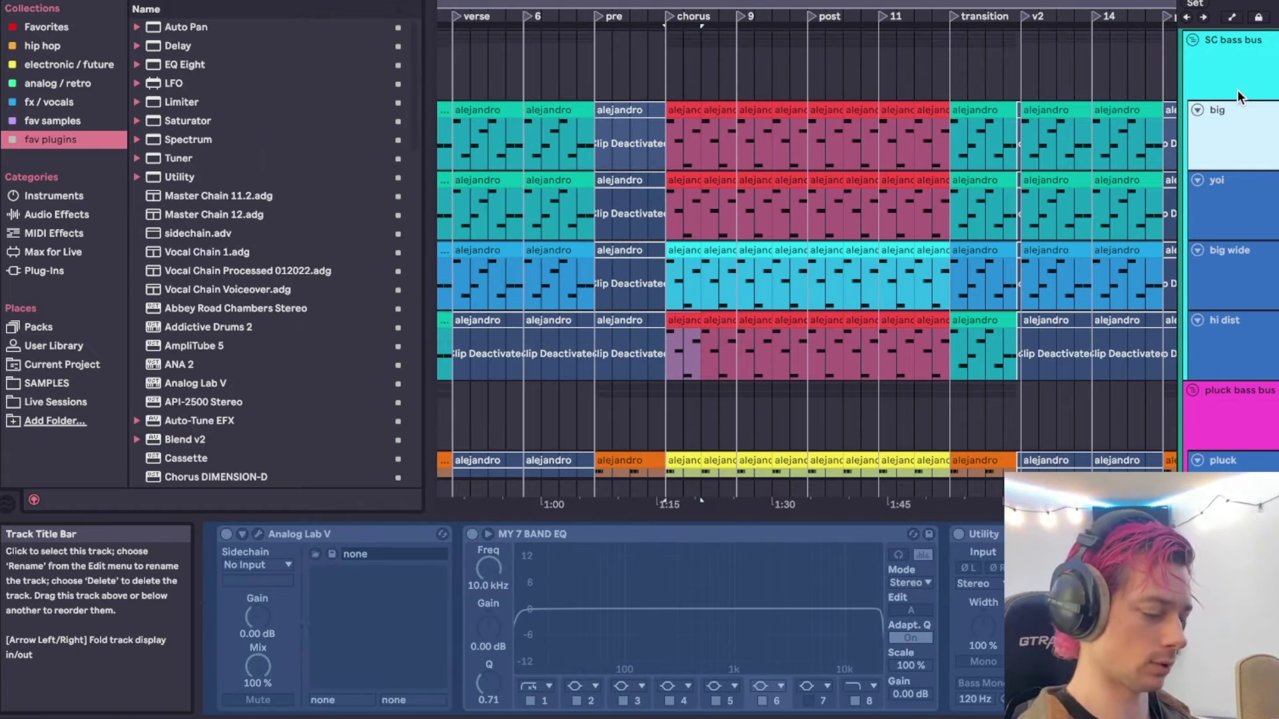
click(1239, 71)
click(1252, 329)
click(1244, 125)
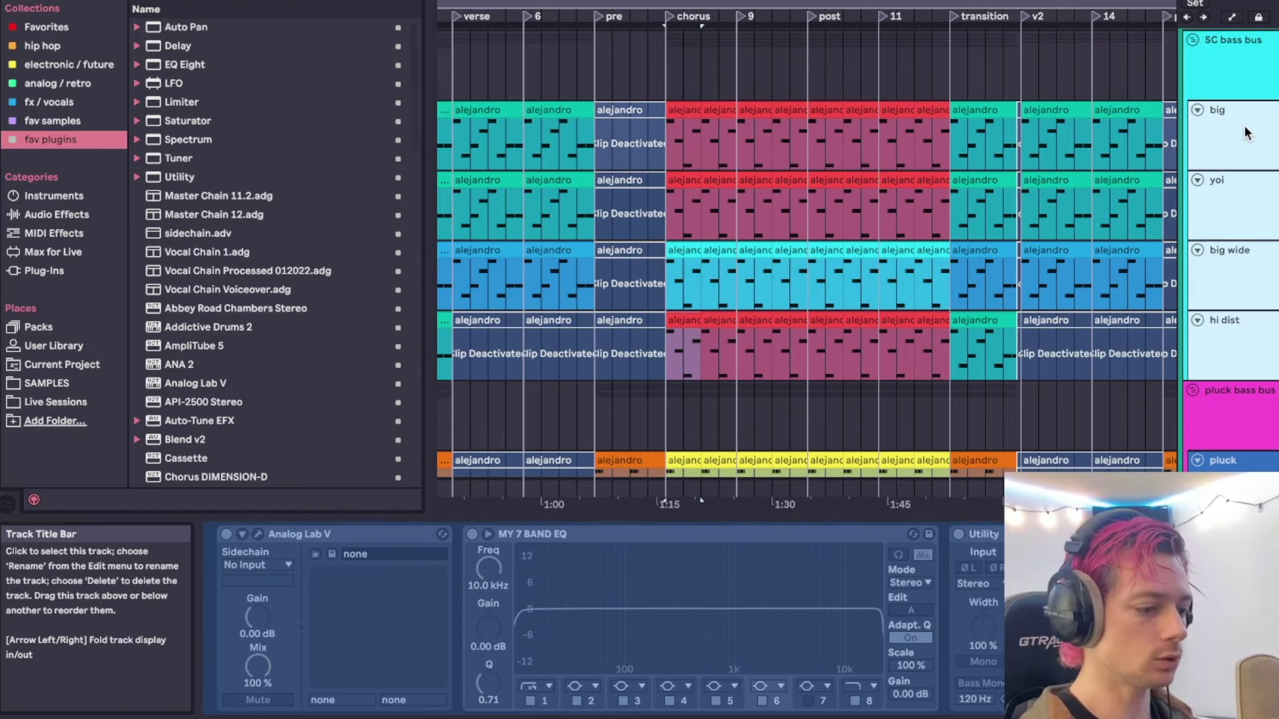
Compare the SC bass bus with LFOTool off and on during playback, leaving it enabled and its plug-in window closed.
click(1240, 69)
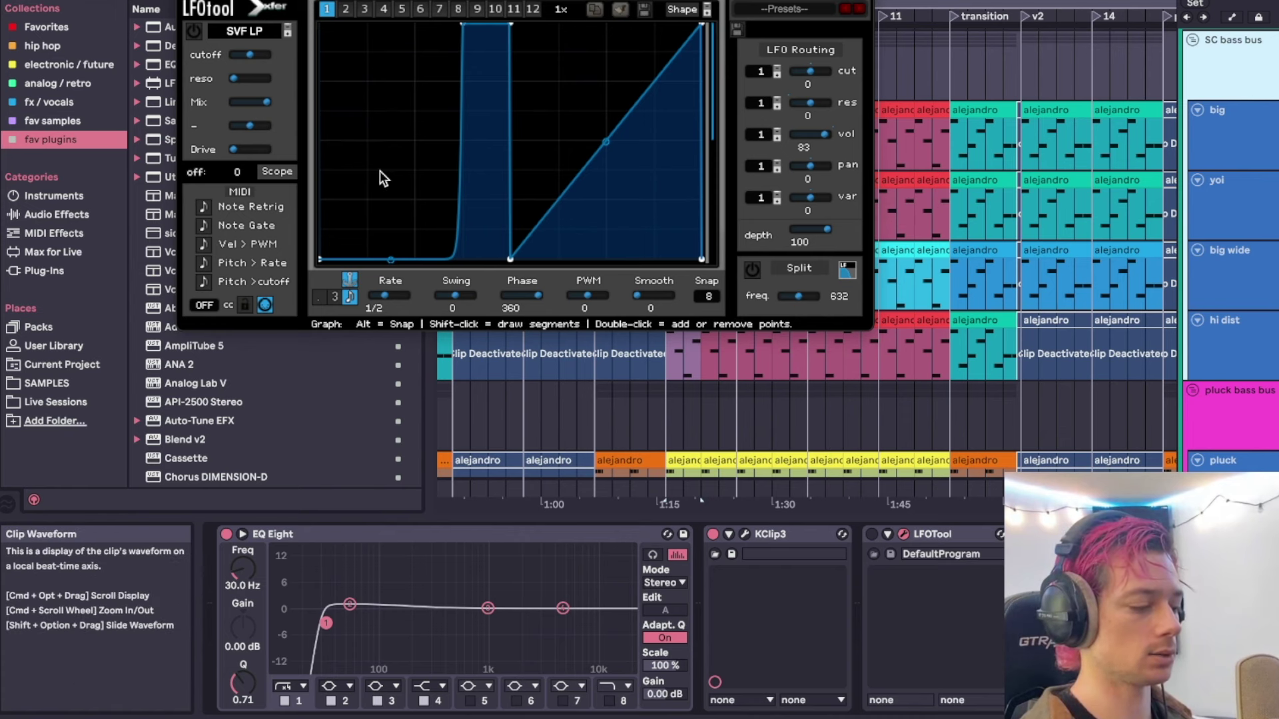
click(871, 534)
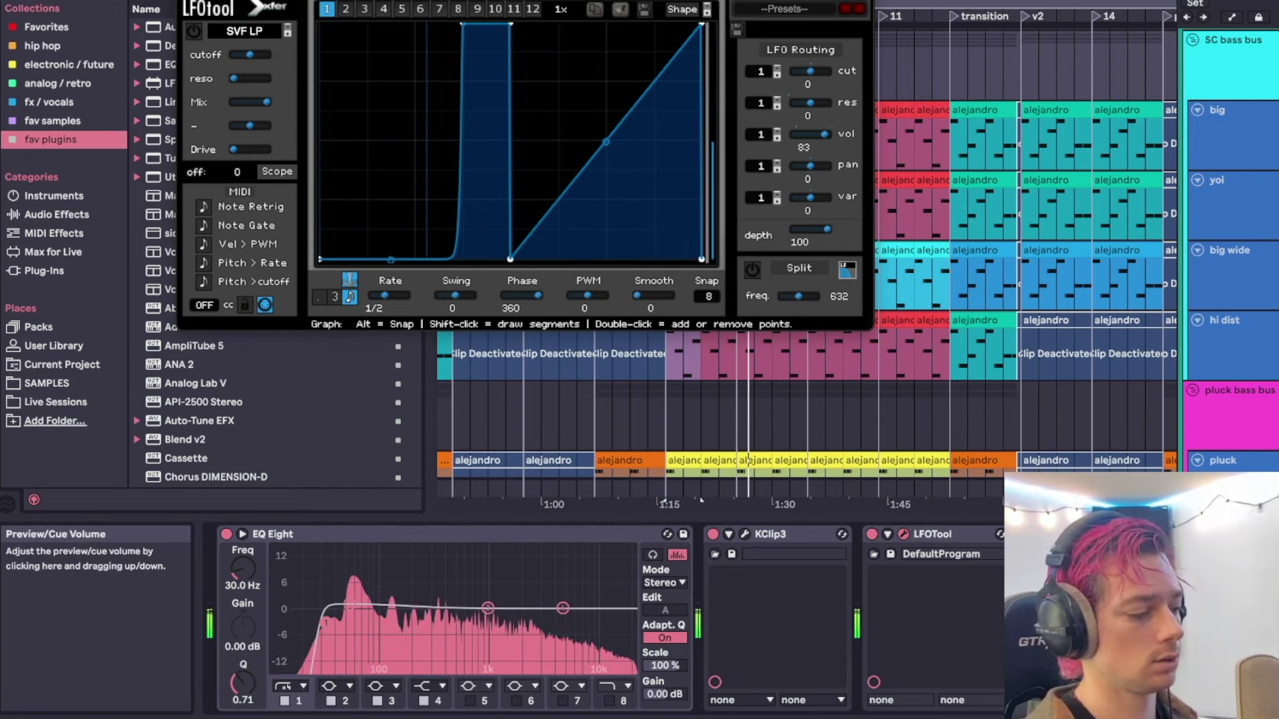
key(space)
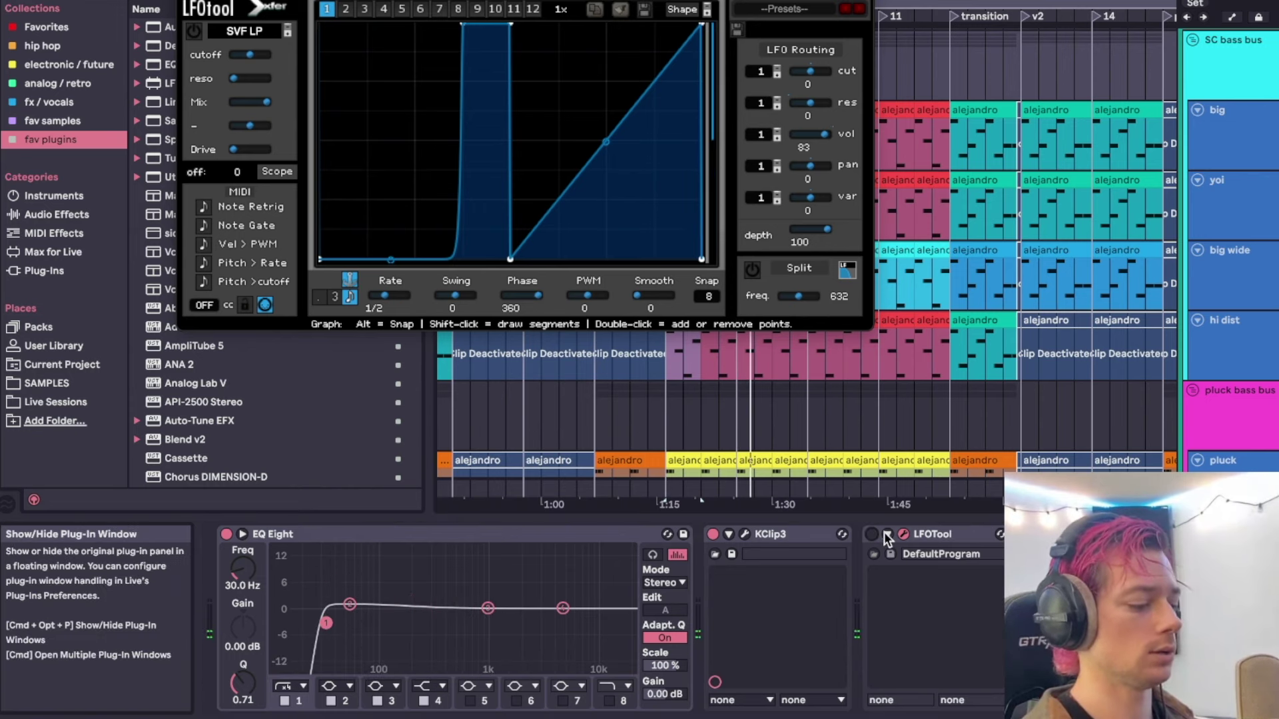
click(903, 534)
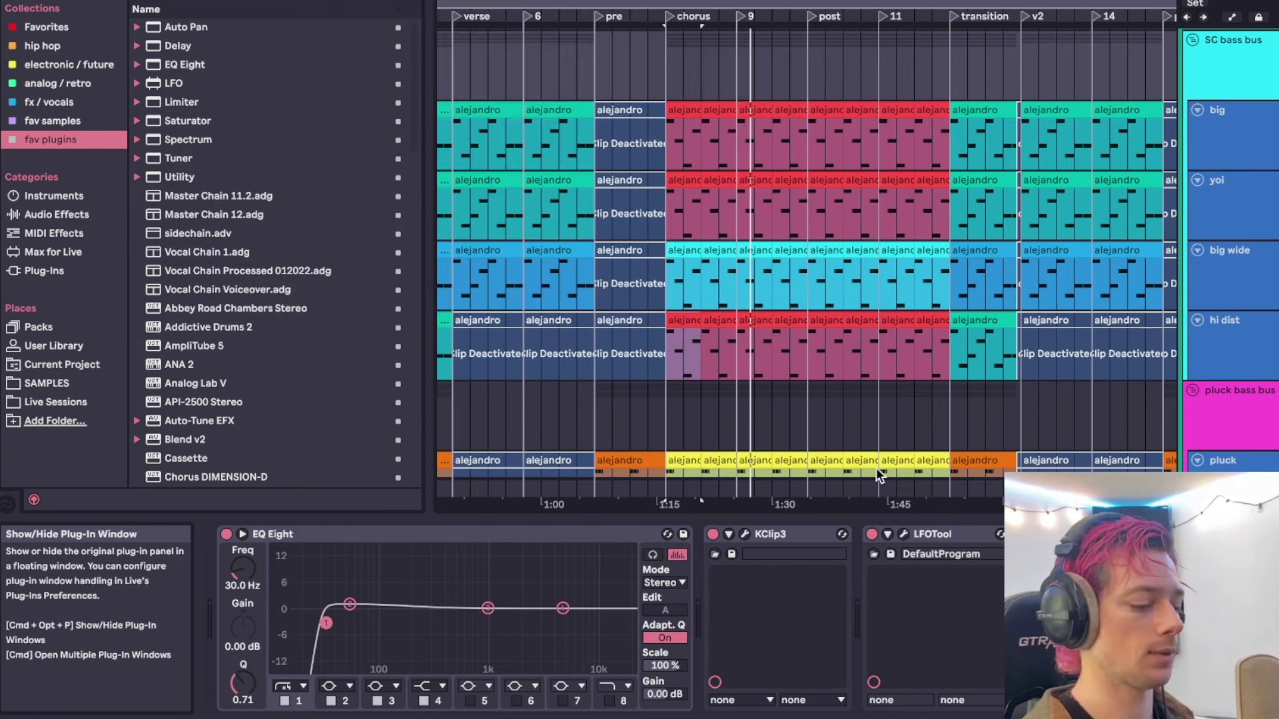
Play the pluck bass bus from the pluck track's first chorus clip, and stop playback.
scroll(861, 332, down, 3)
scroll(861, 331, left, 1)
scroll(861, 332, up, 2)
scroll(861, 332, down, 3)
scroll(861, 332, left, 1)
click(737, 299)
click(1262, 268)
scroll(1232, 280, down, 1)
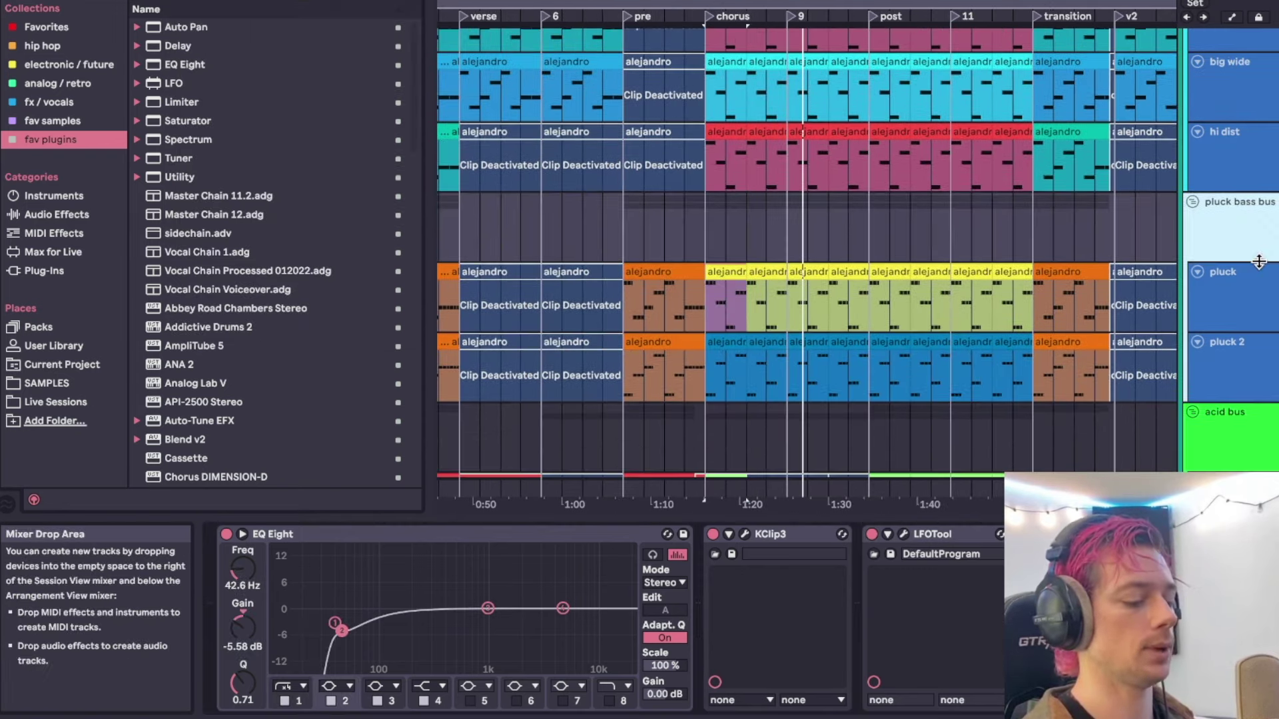
key(space)
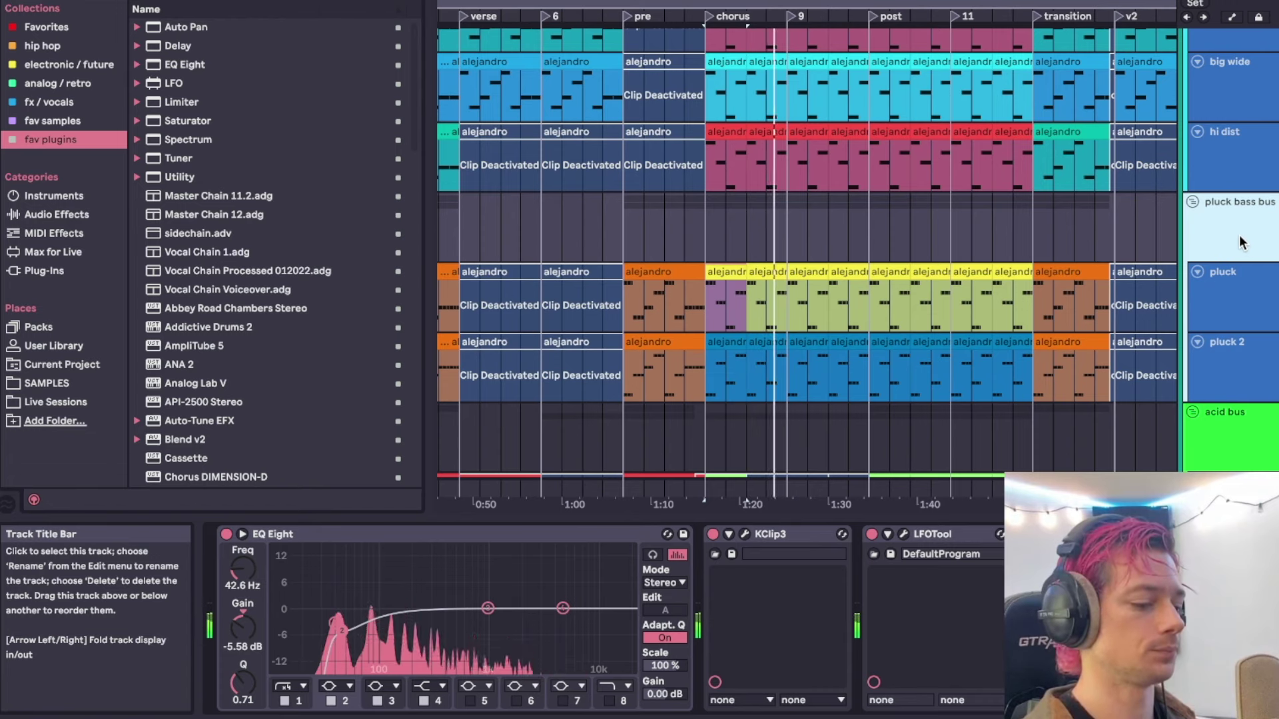
key(space)
Select the SC bass bus together with the pluck bass bus, and audition them from the start of the chorus.
scroll(1238, 235, up, 5)
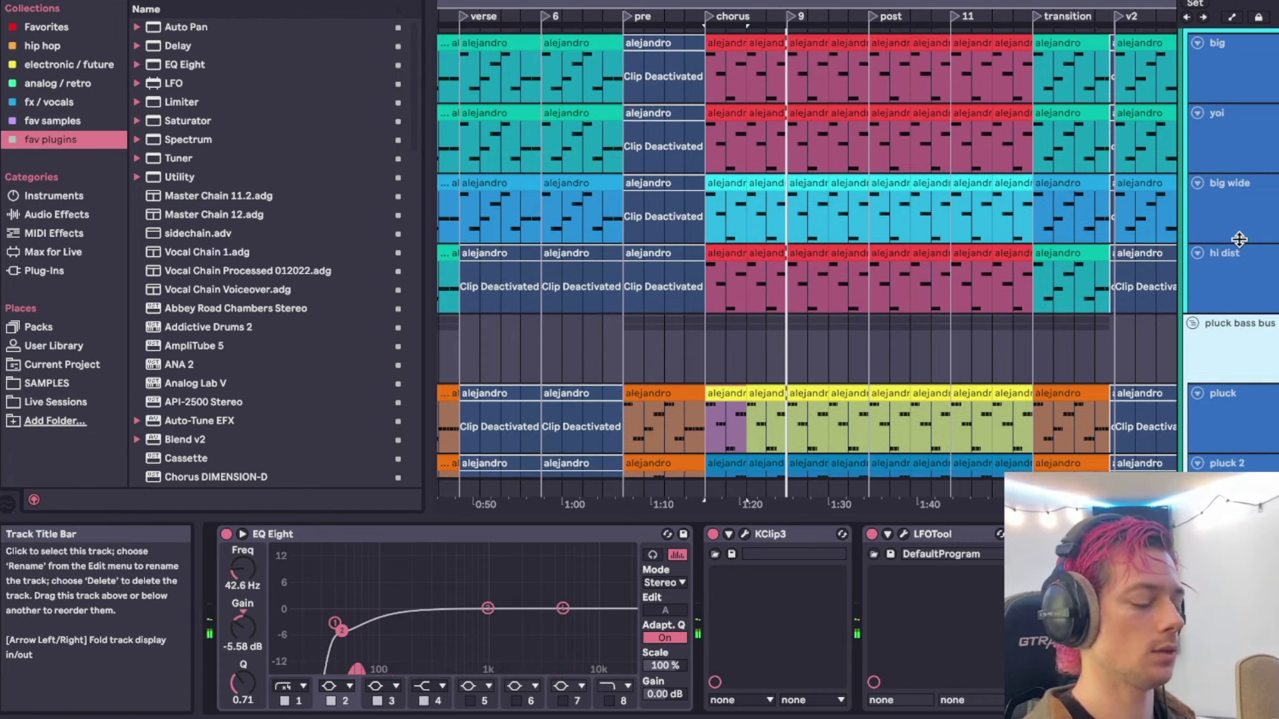
click(1233, 86)
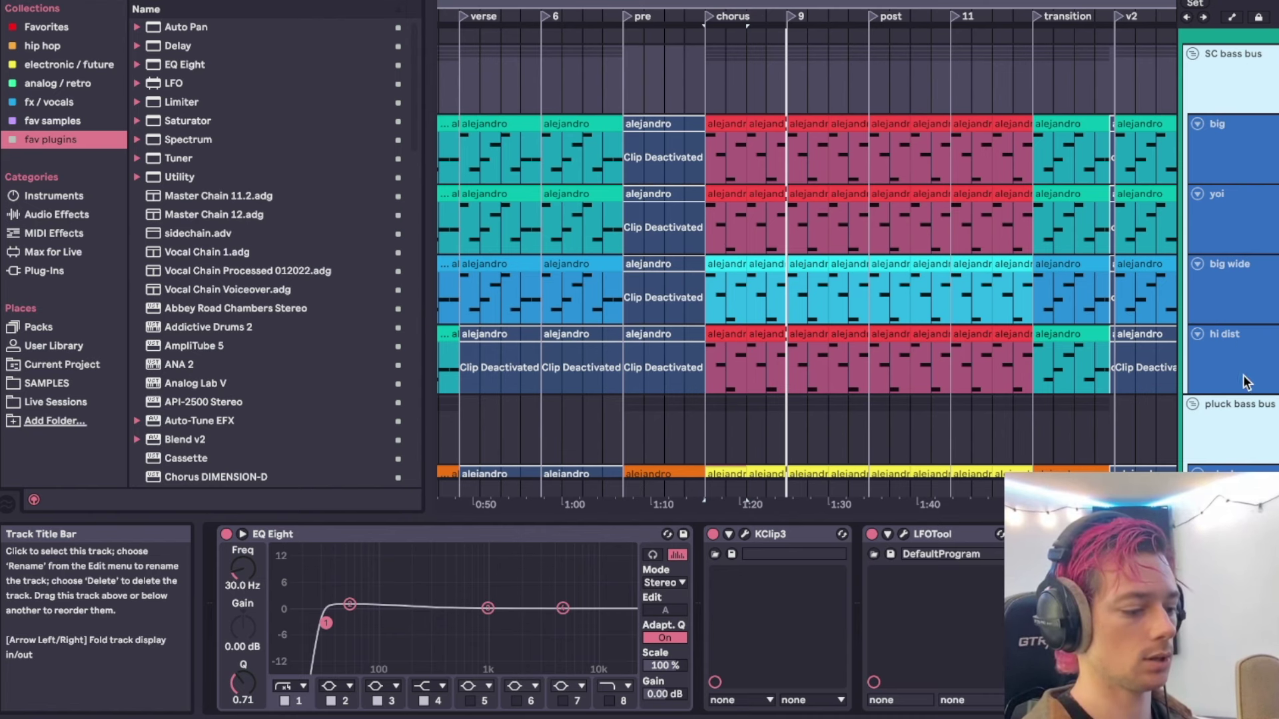
scroll(1246, 378, down, 5)
scroll(1241, 375, up, 6)
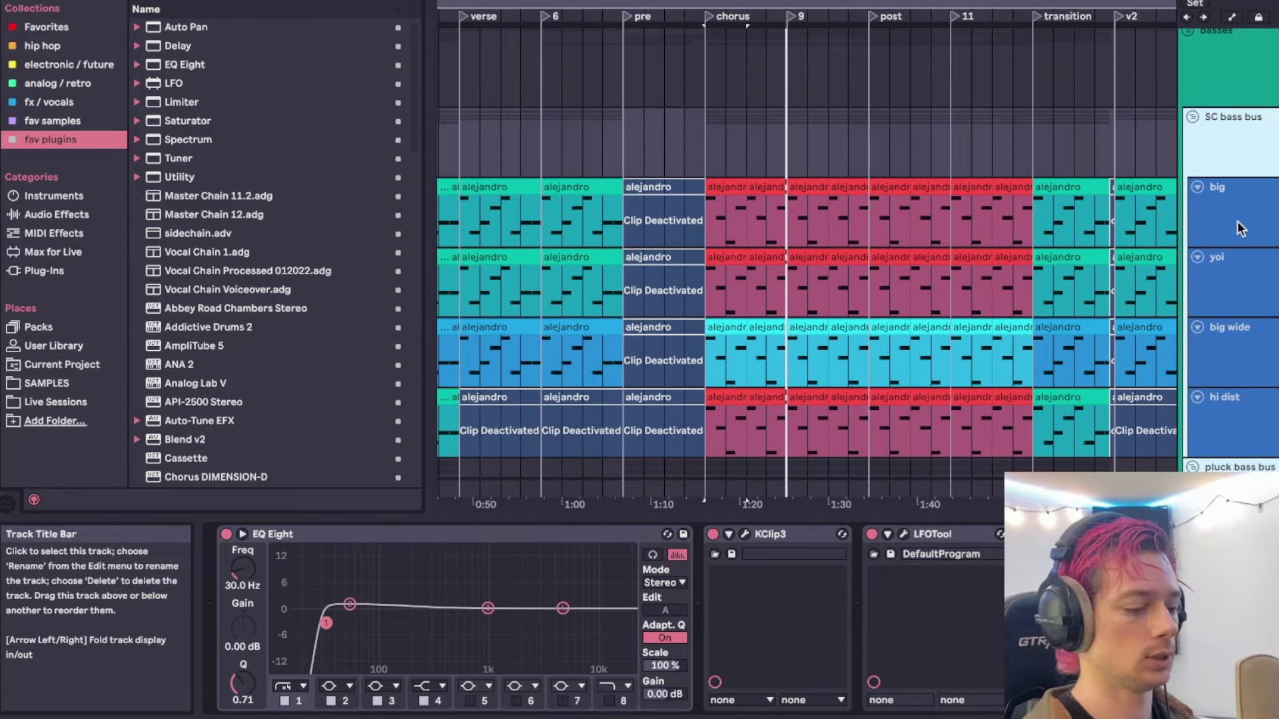
key(space)
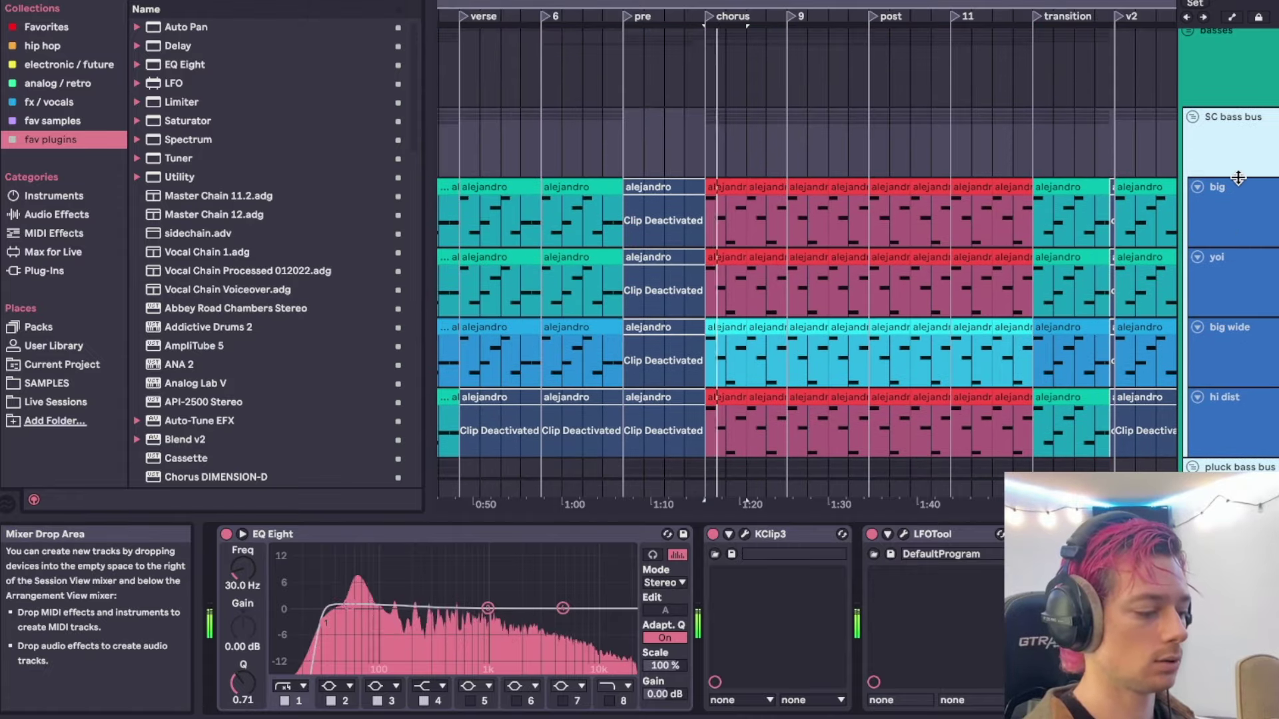
scroll(1238, 177, down, 4)
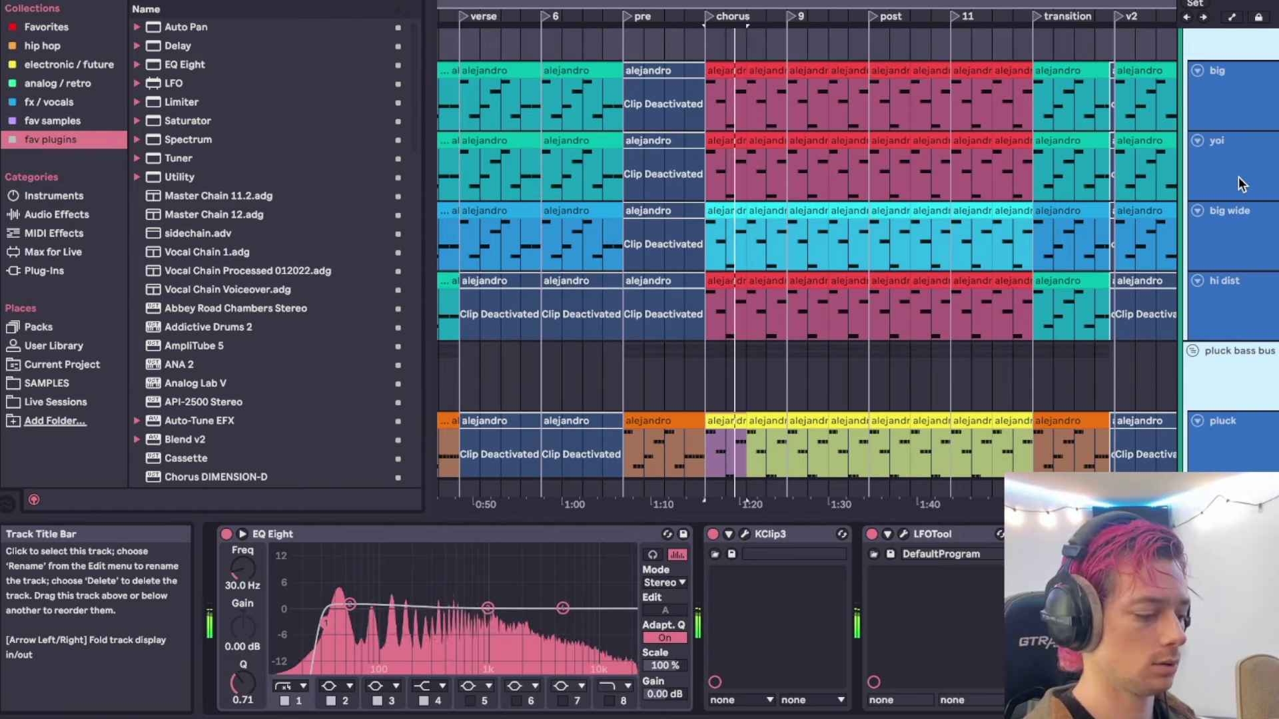
scroll(1237, 177, down, 3)
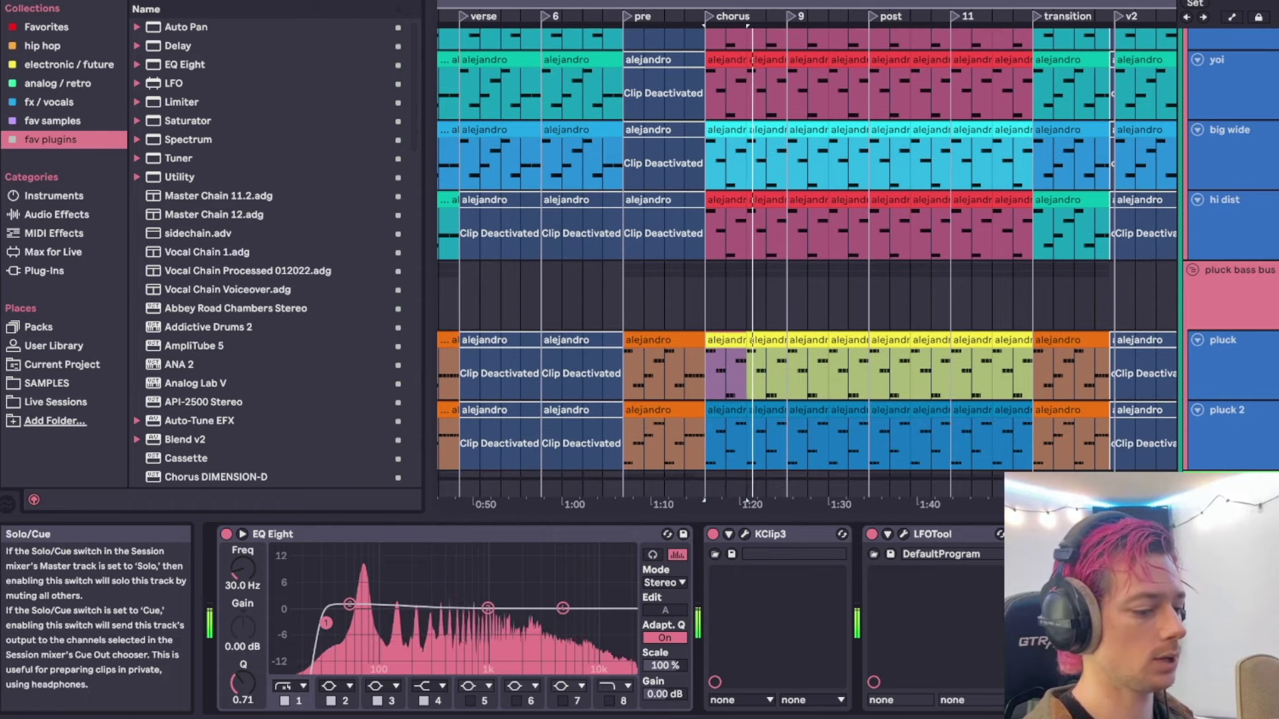
key(space)
Play the chorus on the SC bass bus, and toggle the pluck bass bus's solo to compare the two buses.
click(1233, 289)
scroll(1234, 289, up, 4)
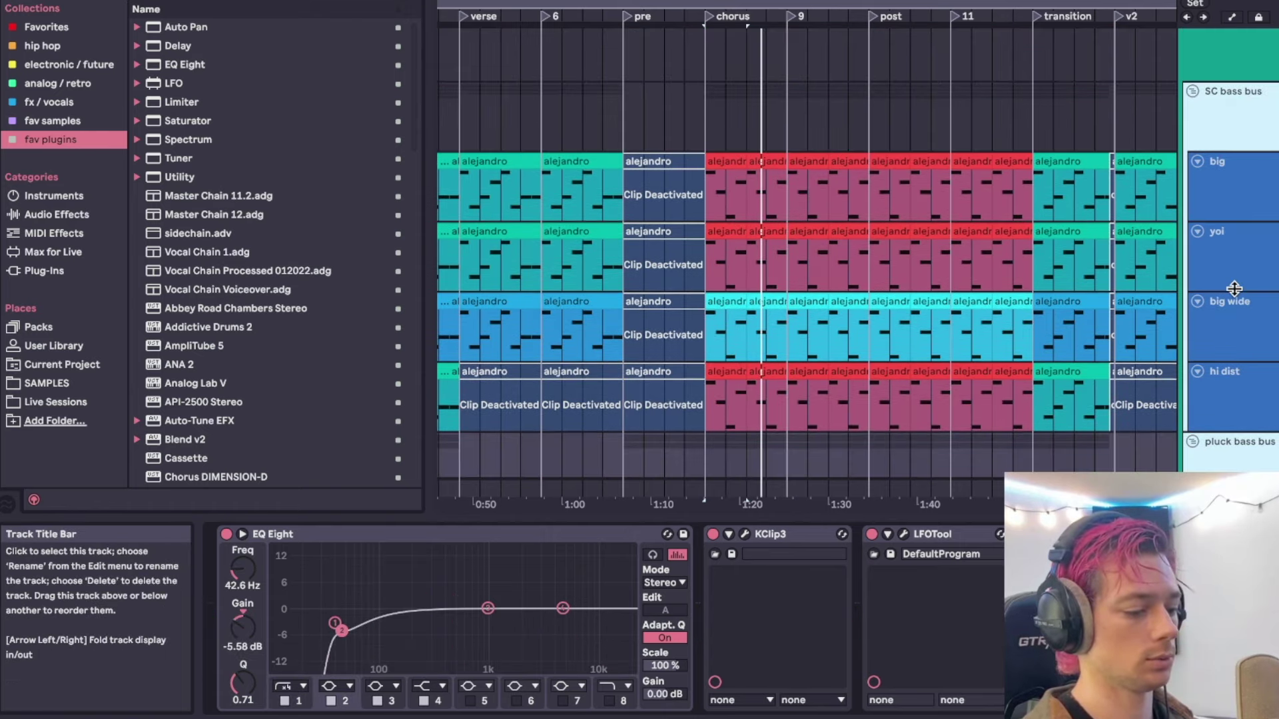
click(1229, 114)
key(space)
scroll(1226, 114, down, 7)
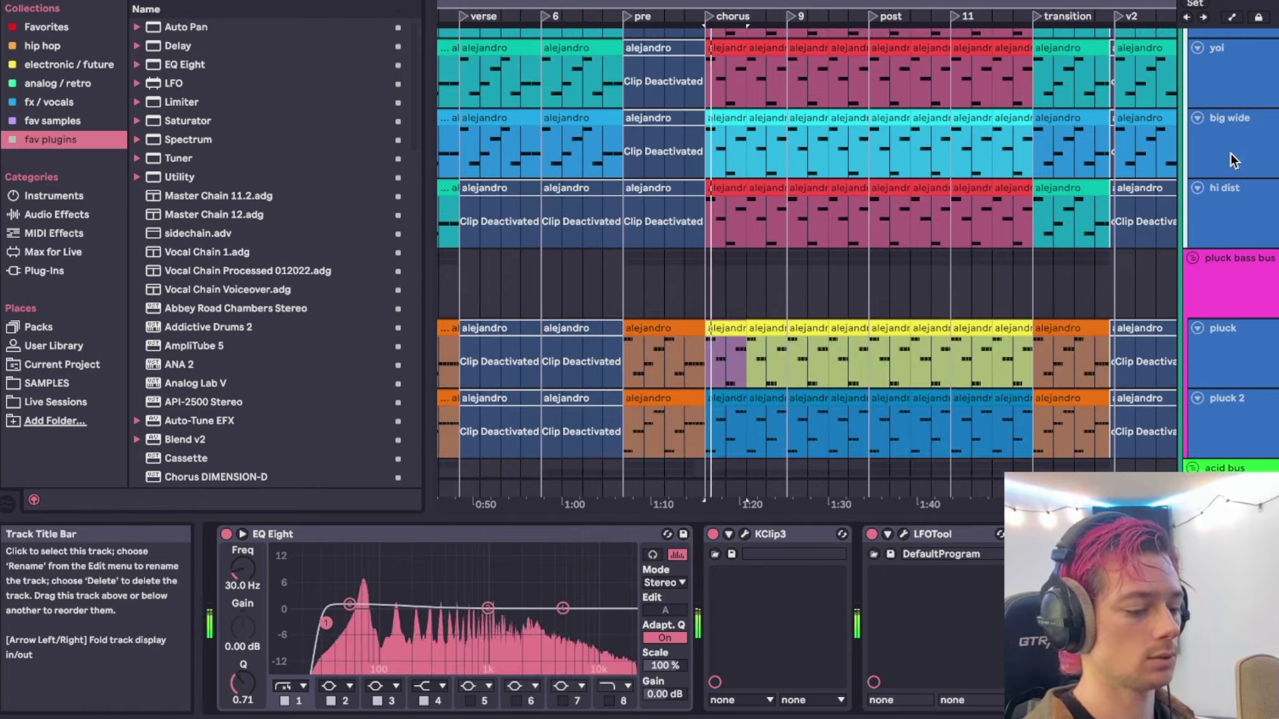
click(1239, 289)
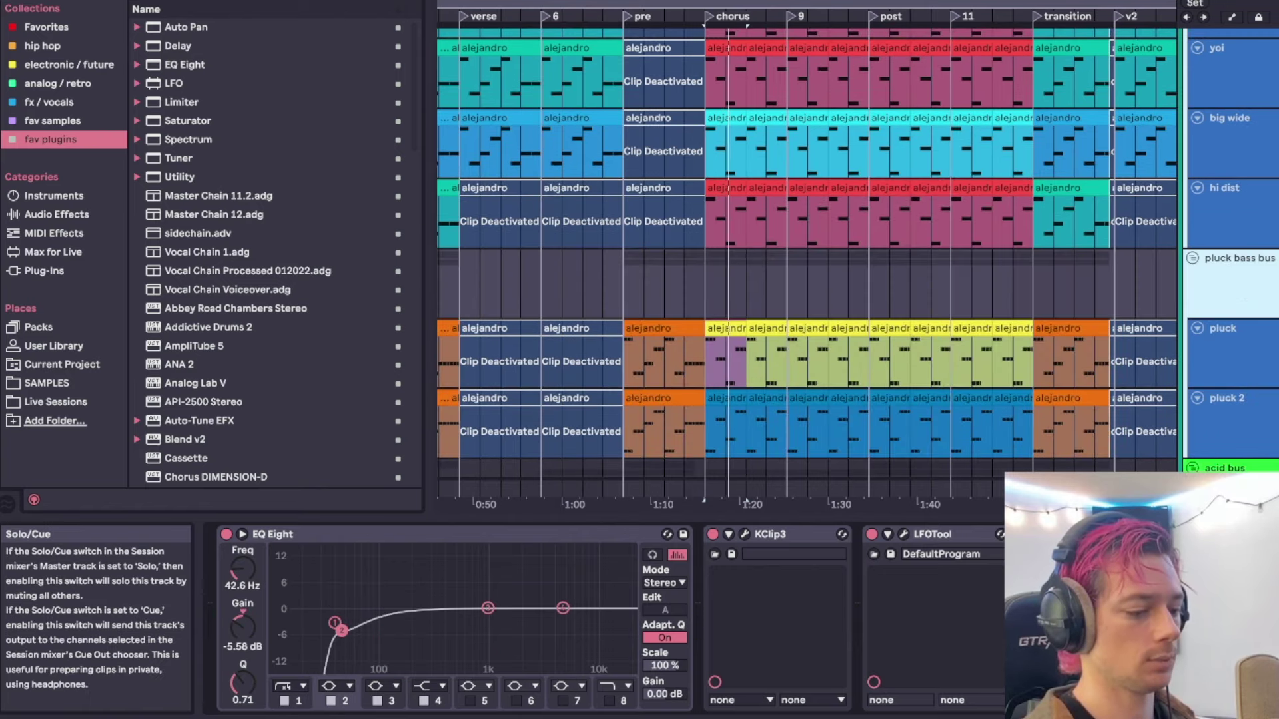
click(1272, 259)
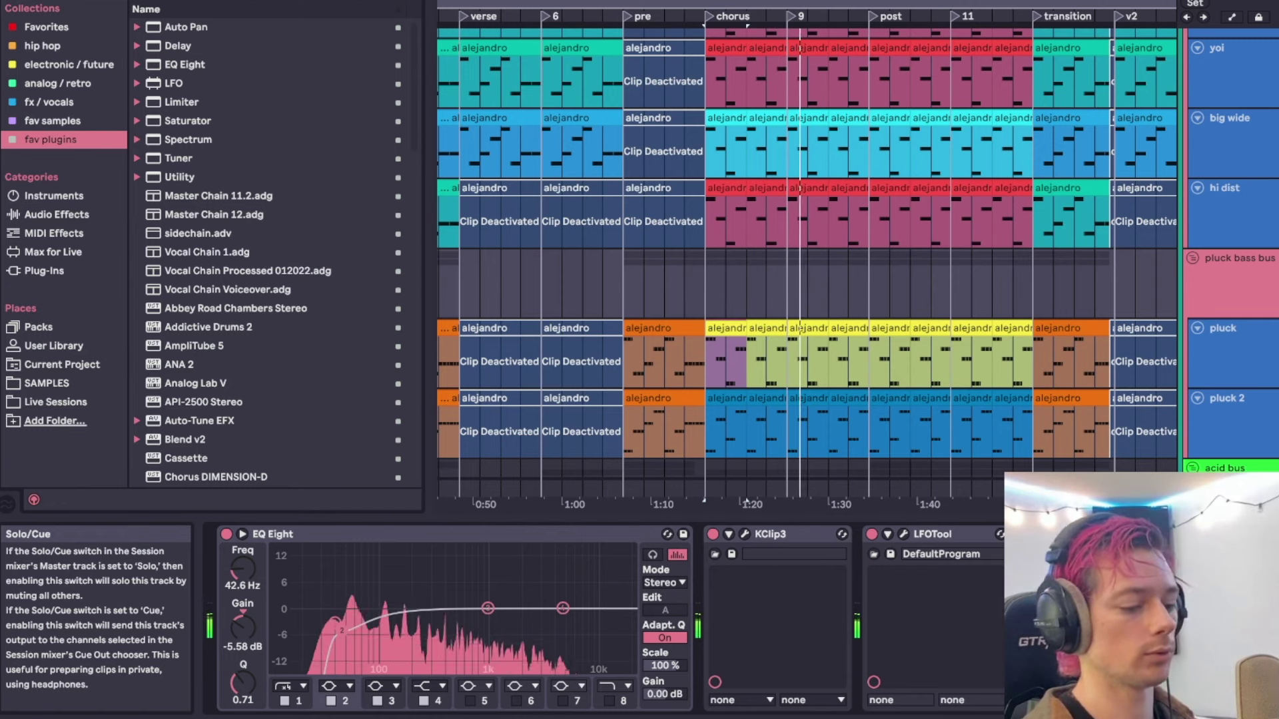
View the acid bus, and play the song from the acid chill track's first chorus clip.
scroll(1240, 286, down, 3)
click(1239, 317)
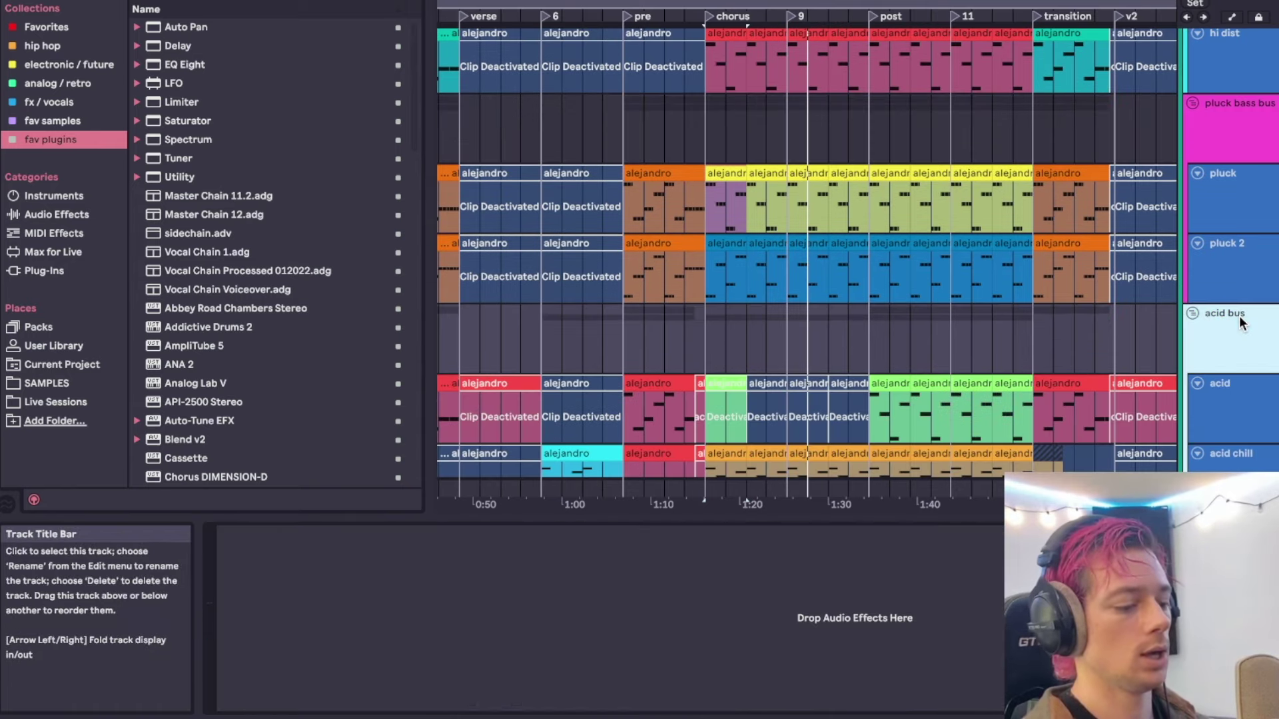
scroll(1239, 316, down, 3)
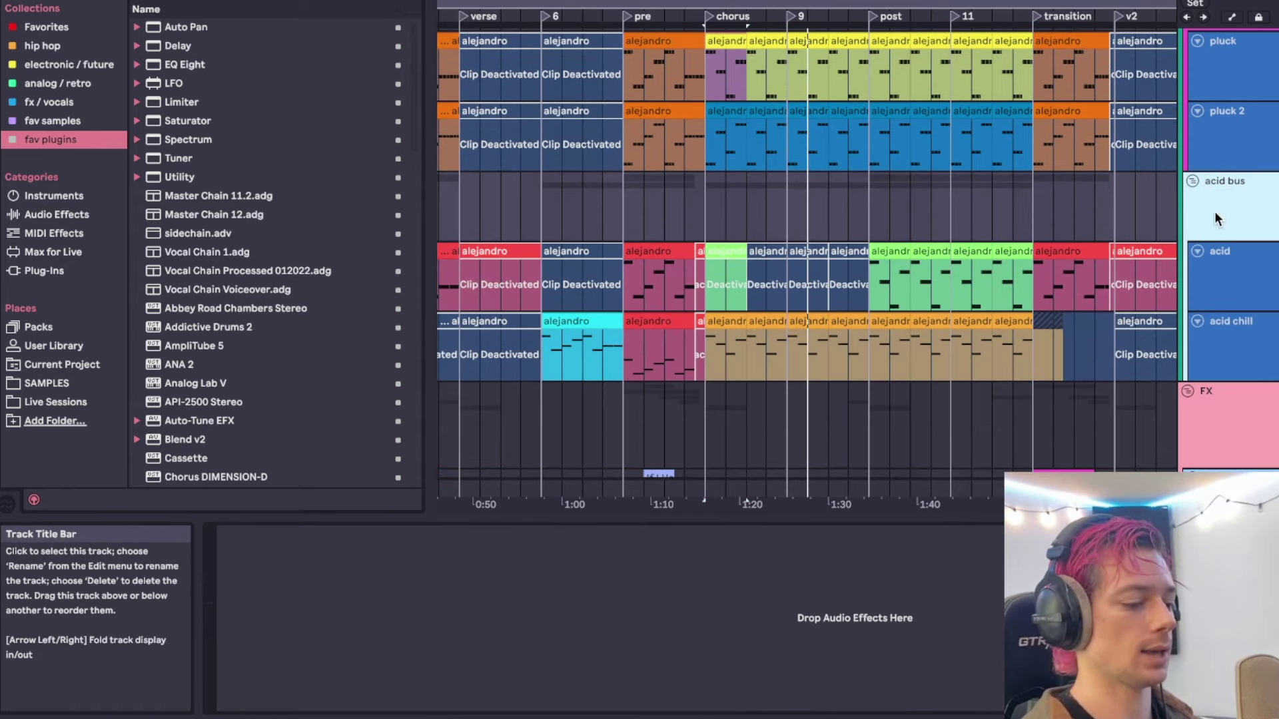
click(733, 320)
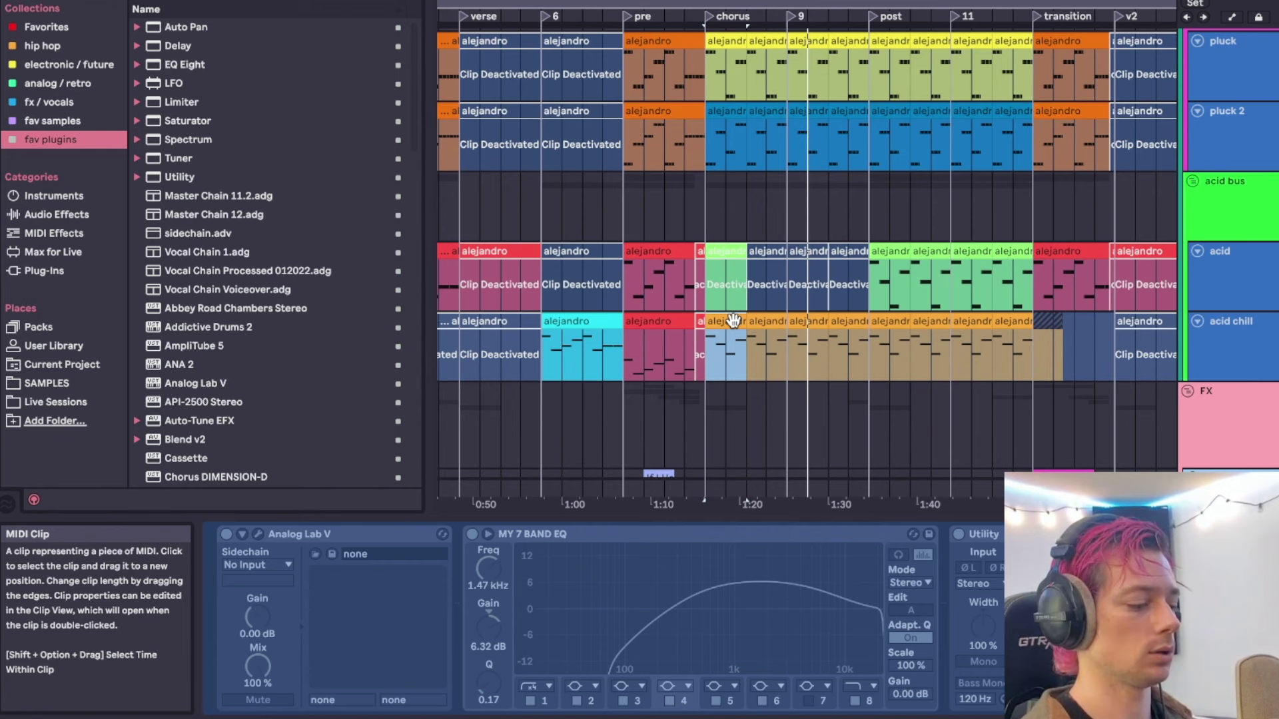
click(1226, 325)
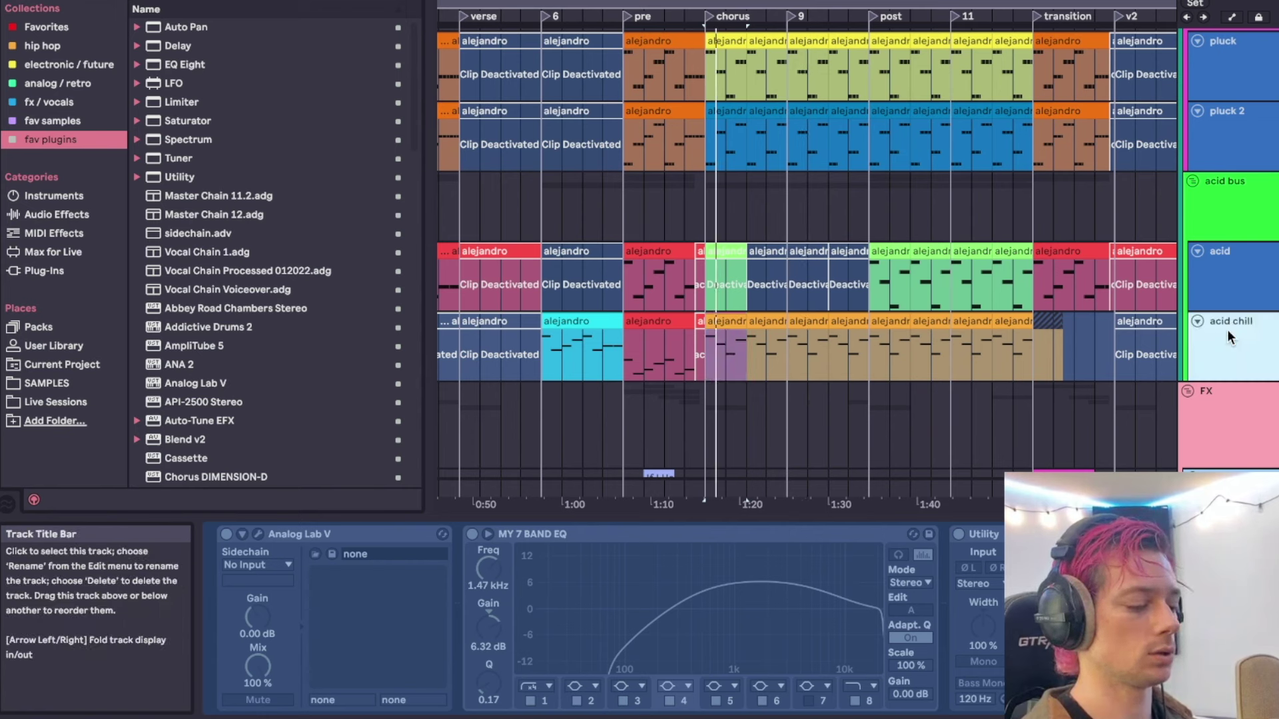
Select the acid track's first post clip, and select the tracks from the acid bus up to the SC bass bus together.
click(883, 250)
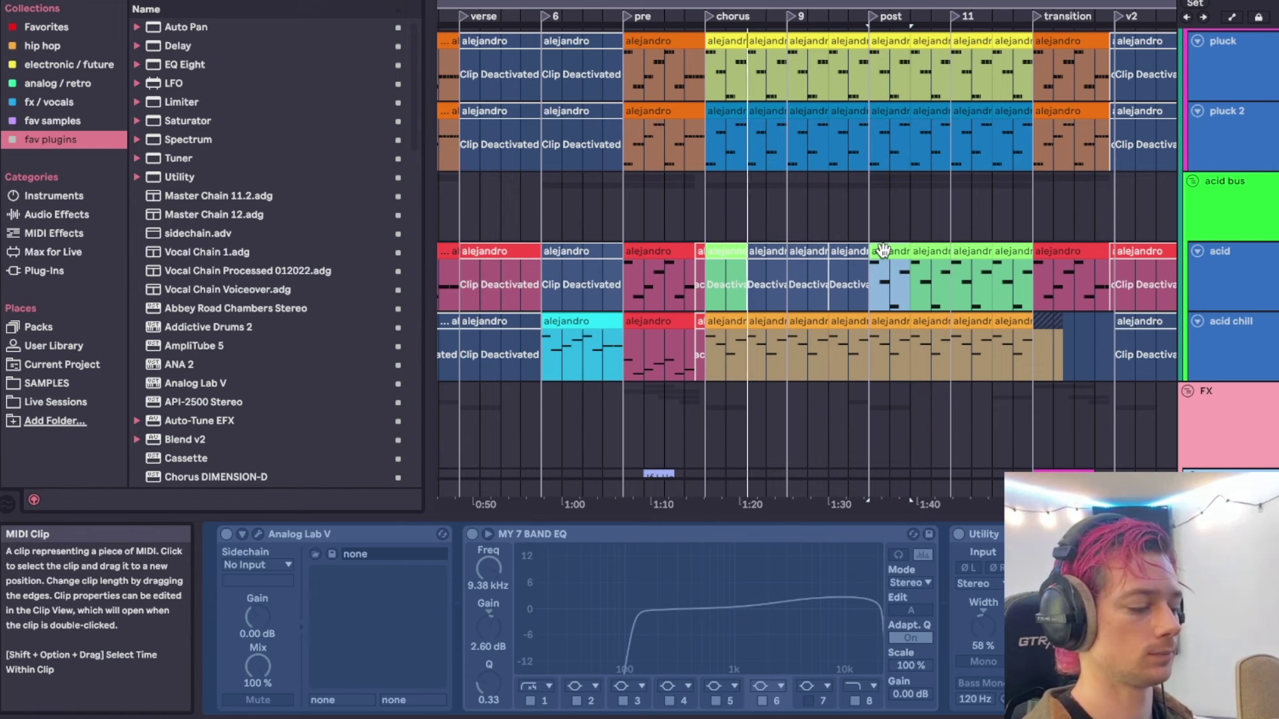
click(1227, 220)
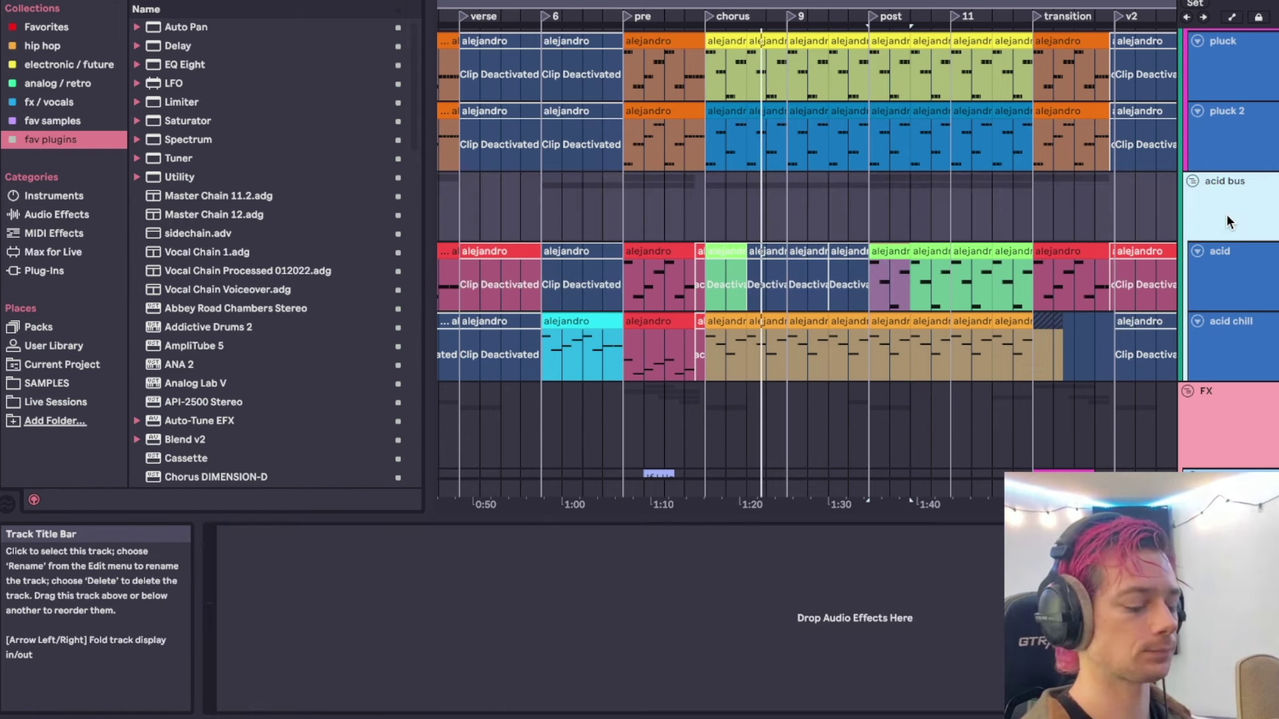
scroll(1225, 213, up, 10)
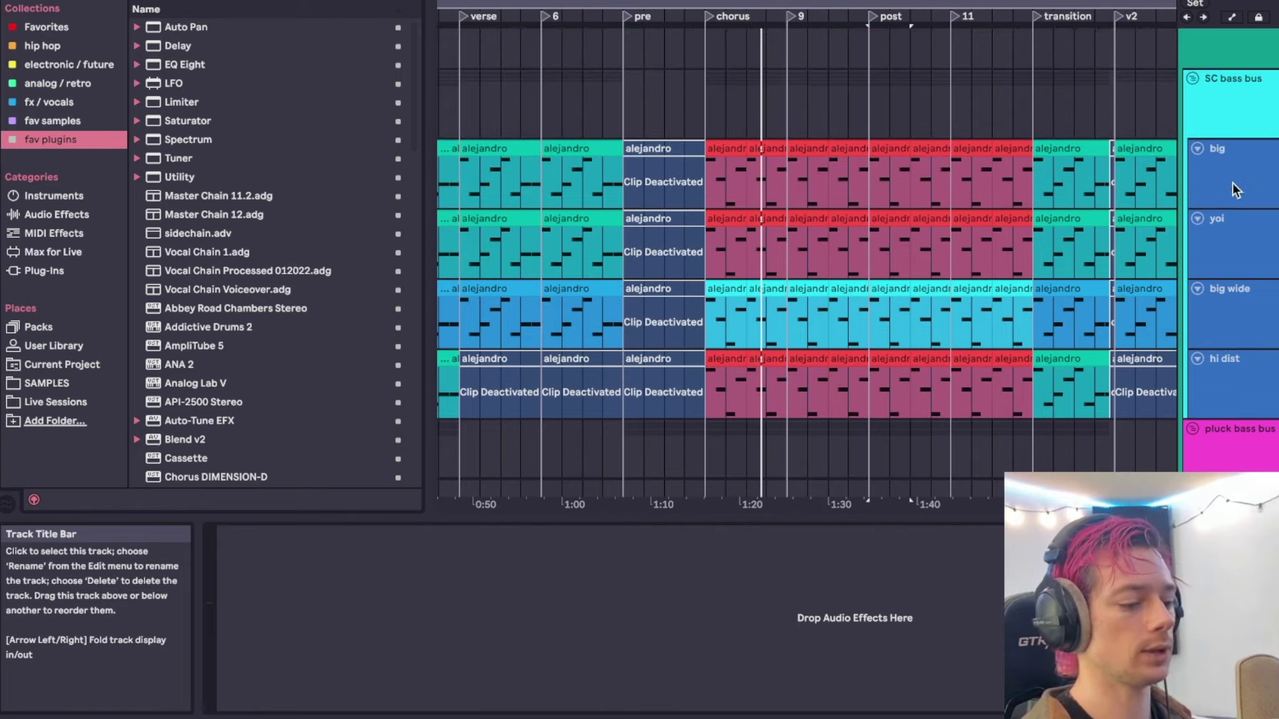
click(1230, 109)
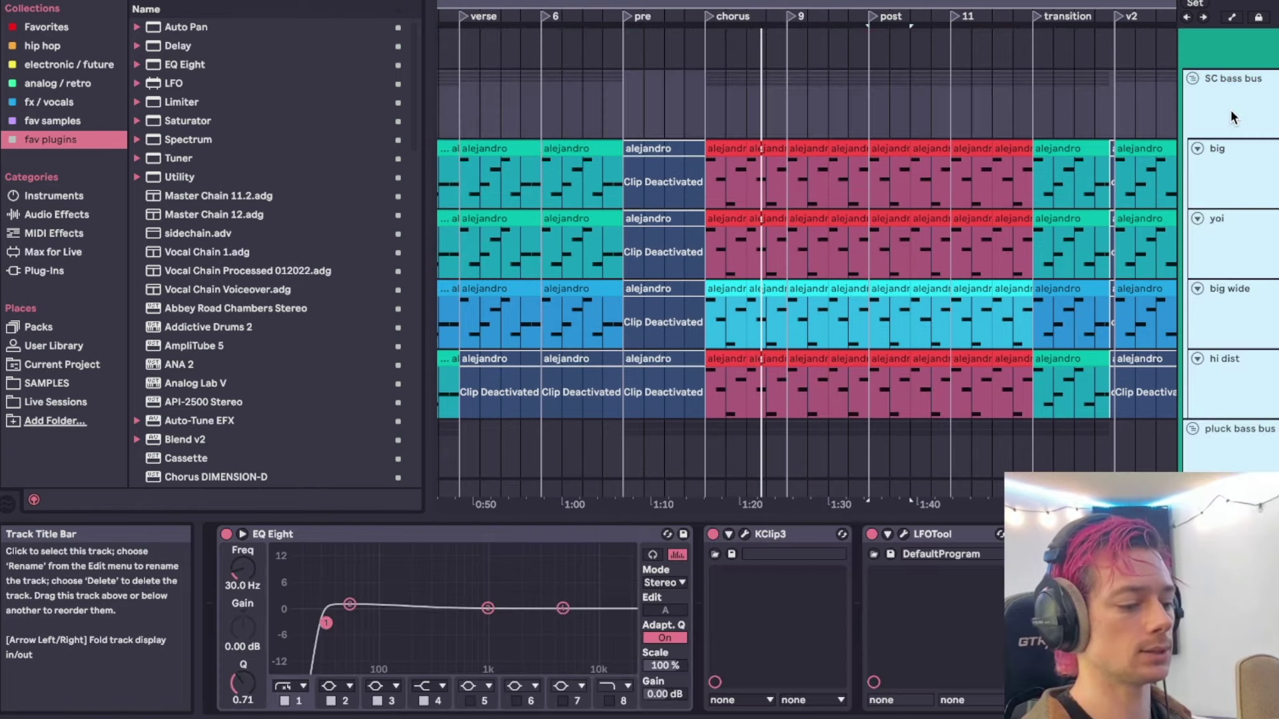
scroll(1229, 109, down, 6)
scroll(1229, 109, down, 2)
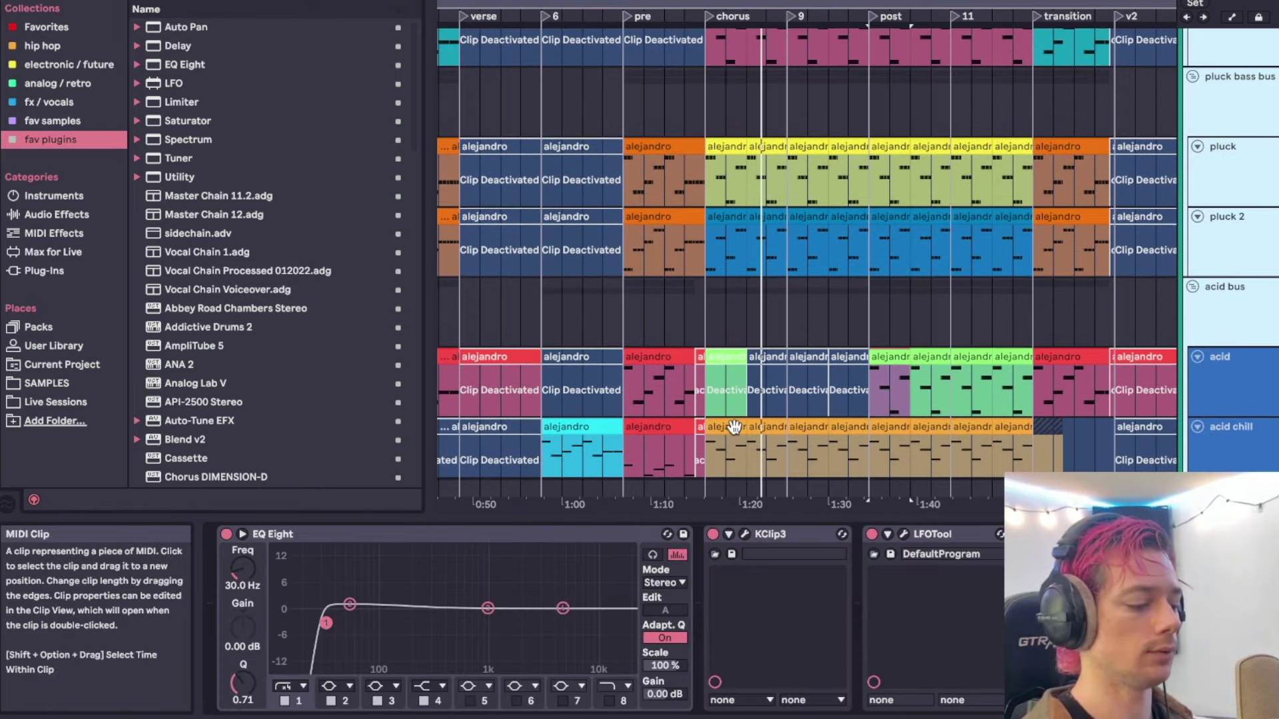
Select the acid chill track's first chorus clip.
click(735, 426)
scroll(735, 427, up, 3)
scroll(734, 427, down, 5)
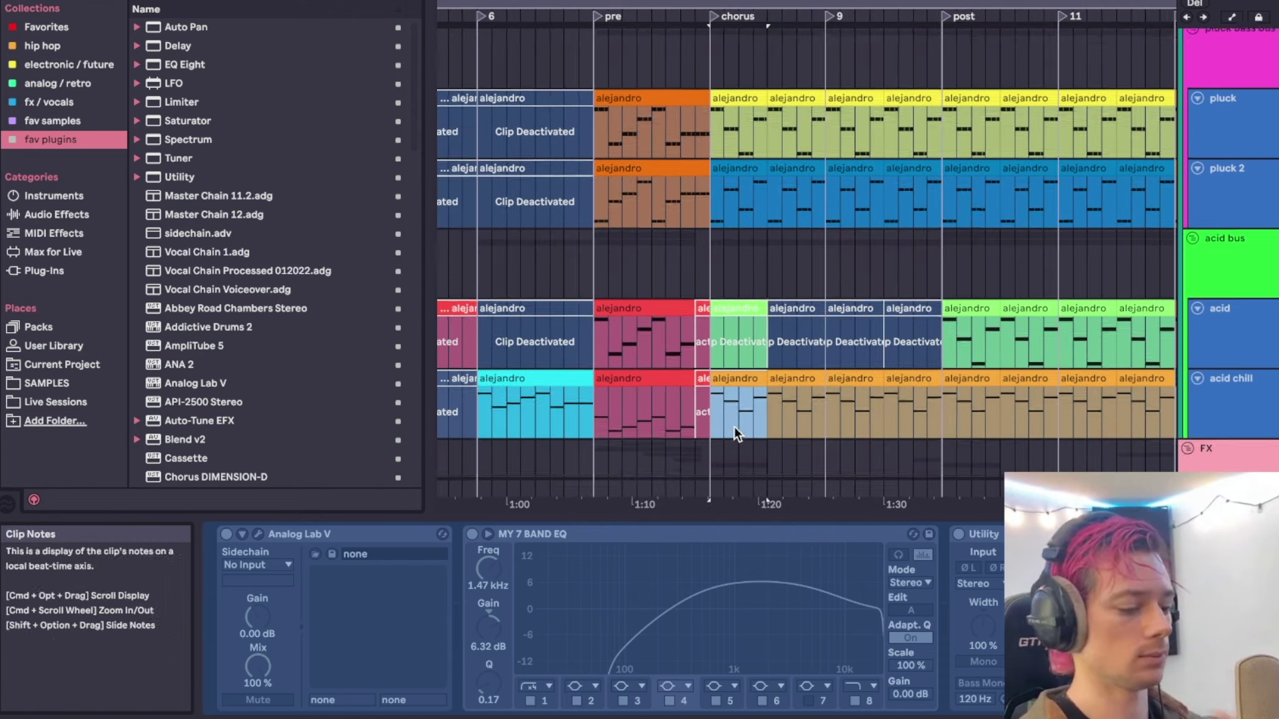
Play the song from the acid chill track's first chorus clip with the whole basses group selected.
click(796, 348)
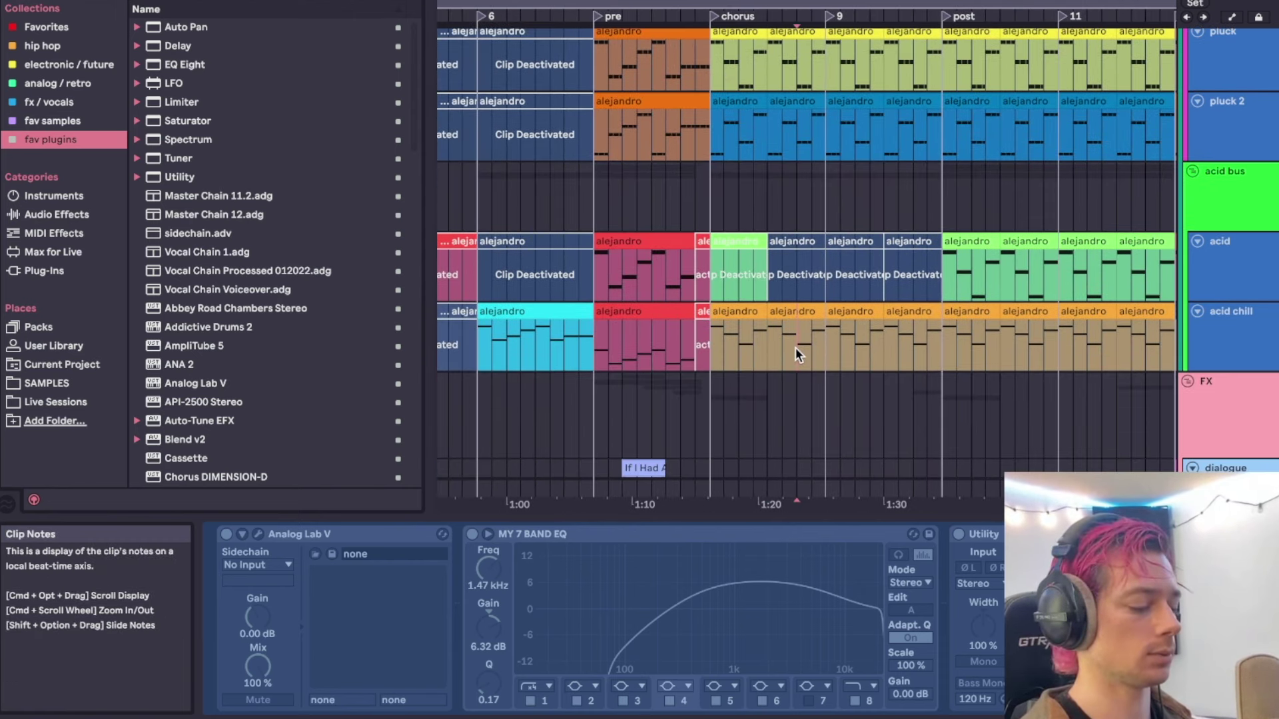
scroll(796, 347, up, 1)
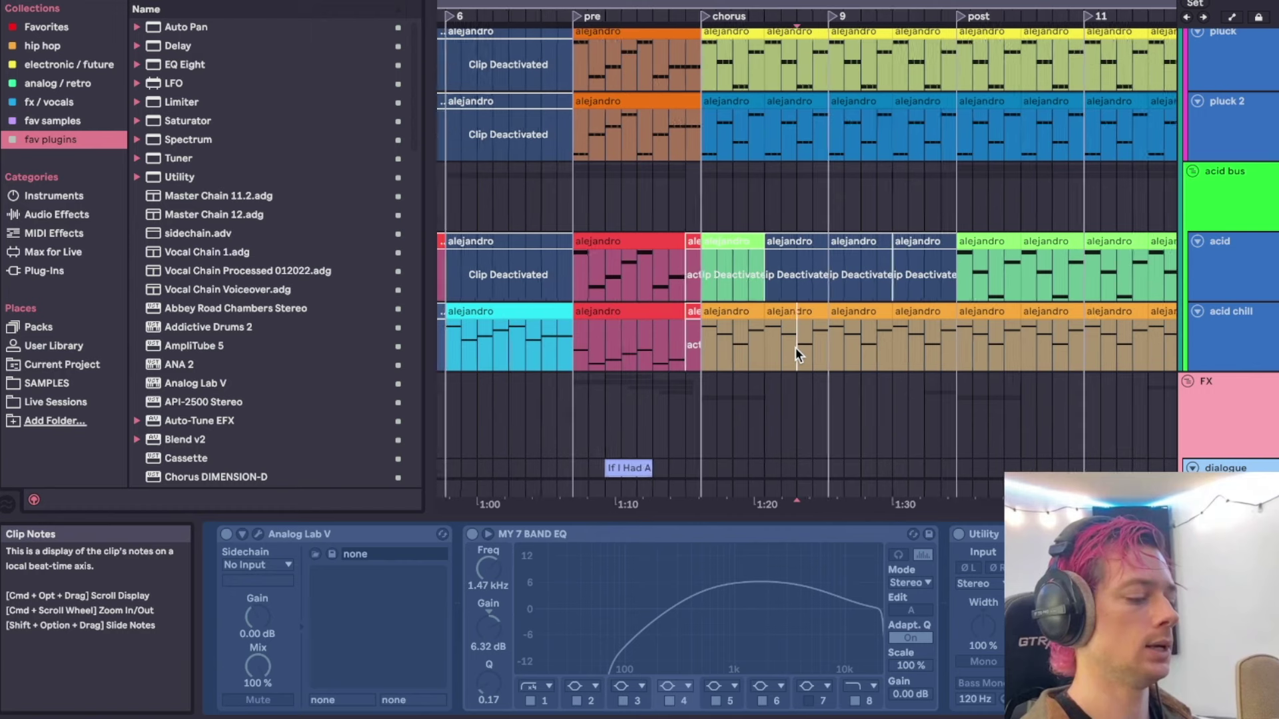
click(734, 313)
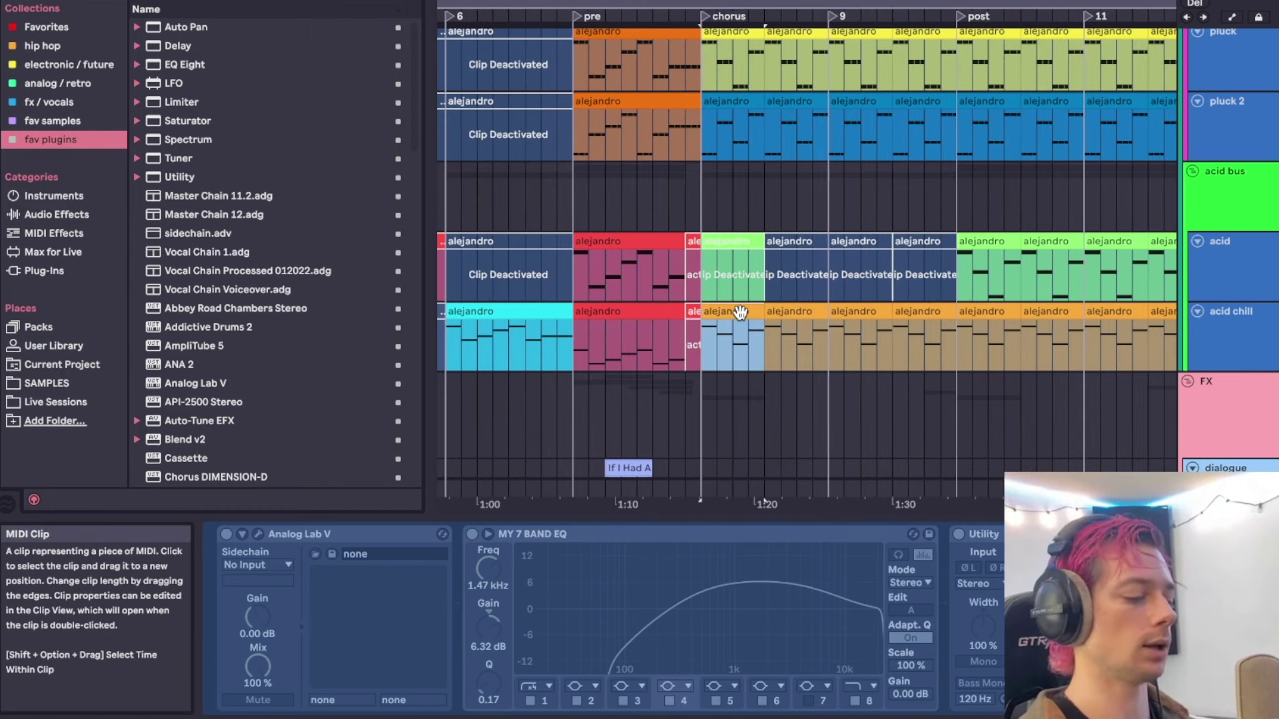
scroll(740, 311, down, 2)
scroll(1144, 304, up, 5)
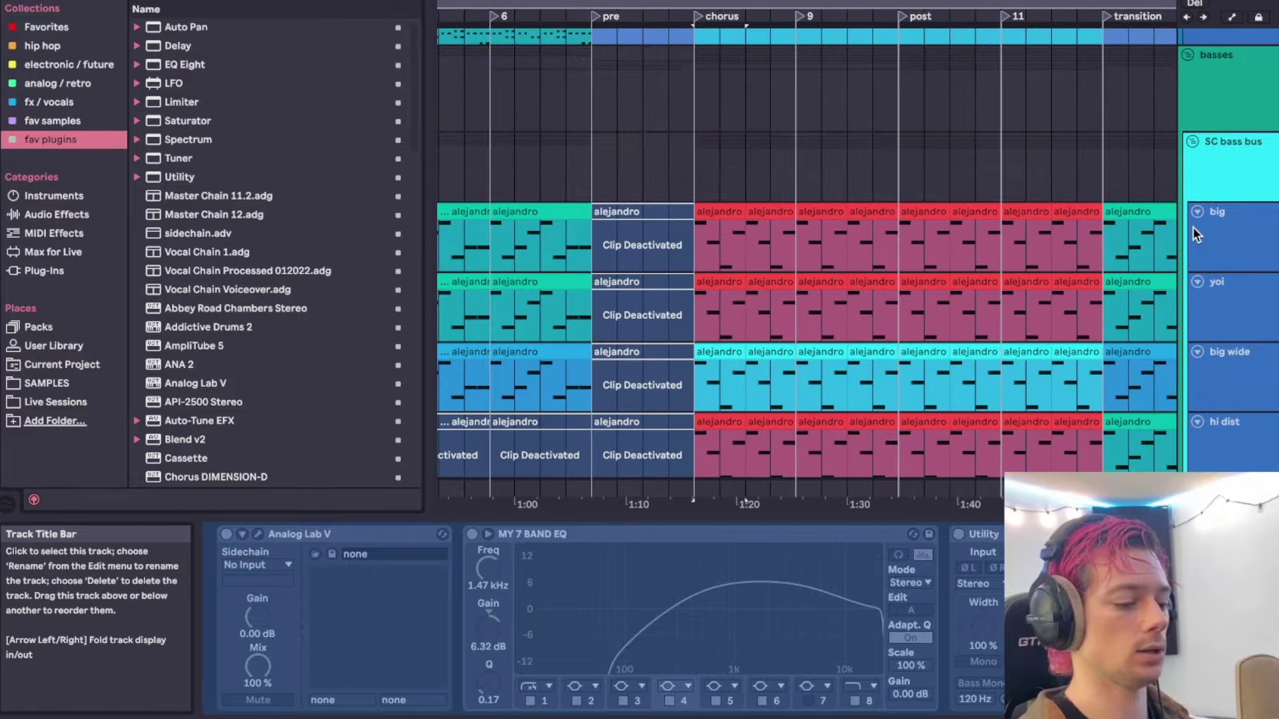
click(1210, 193)
click(1226, 101)
scroll(1226, 101, down, 10)
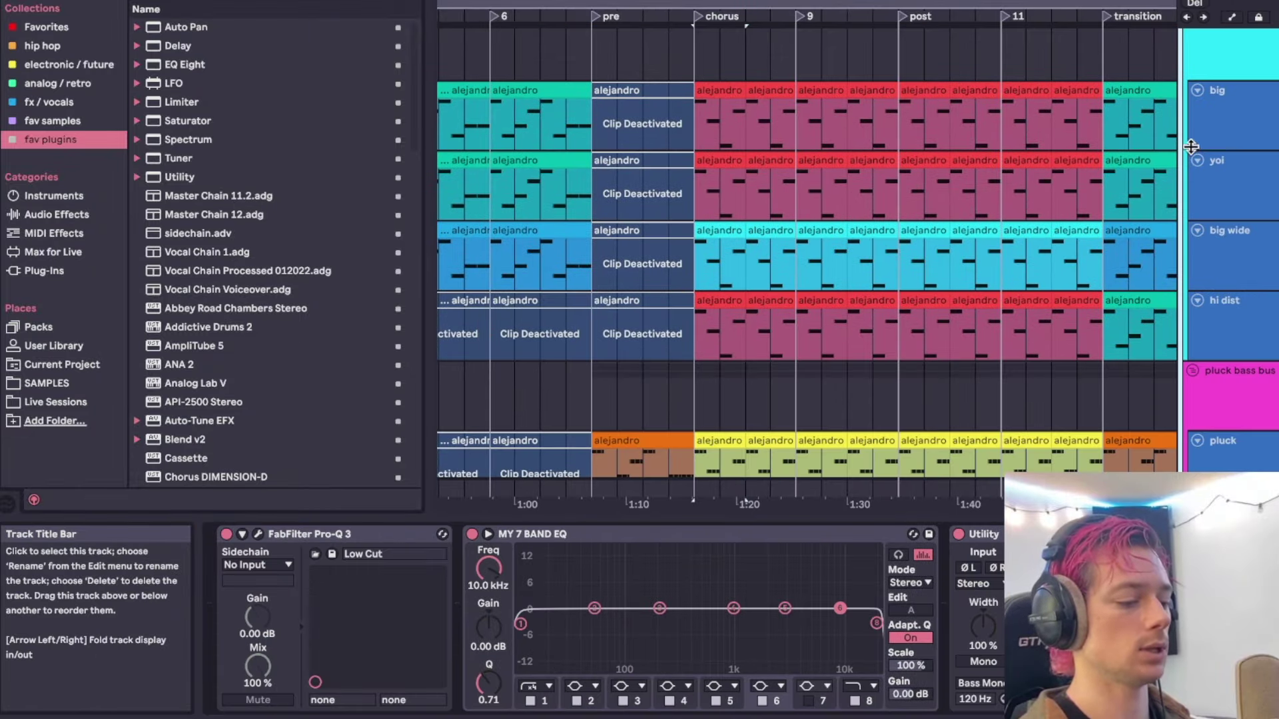
key(space)
scroll(1048, 271, down, 3)
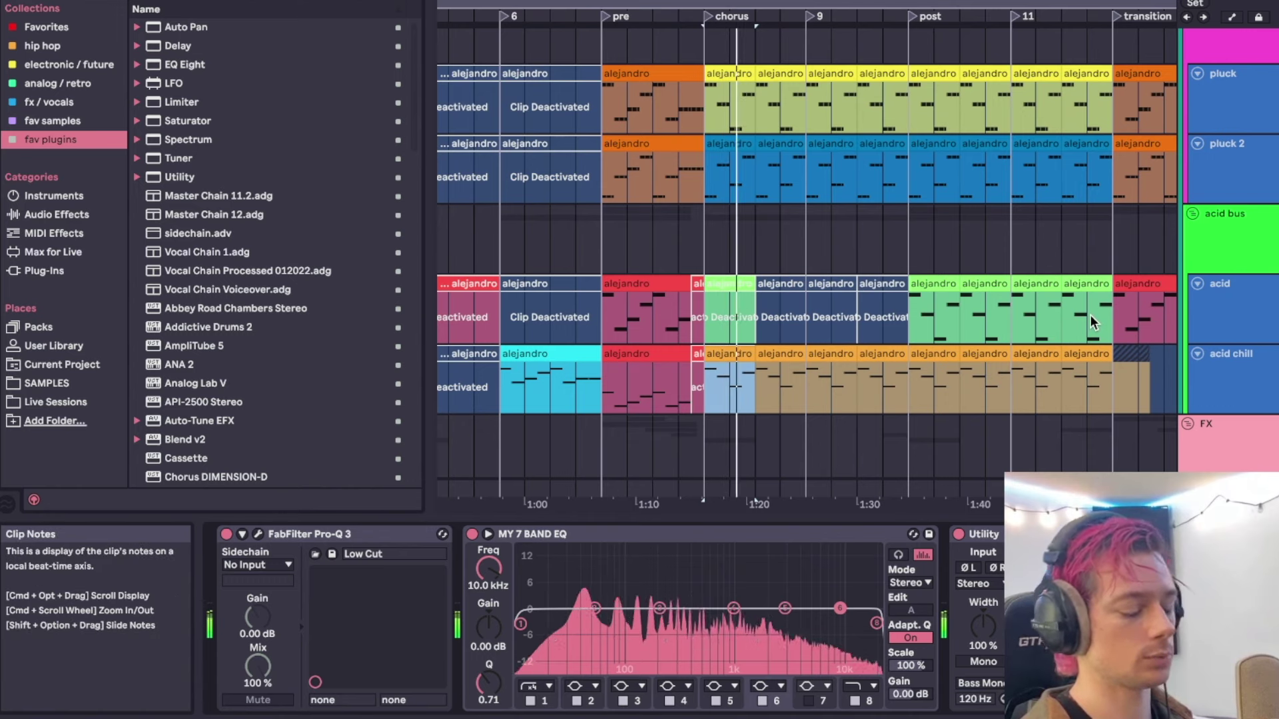
Unfreeze the acid chill track.
click(1198, 361)
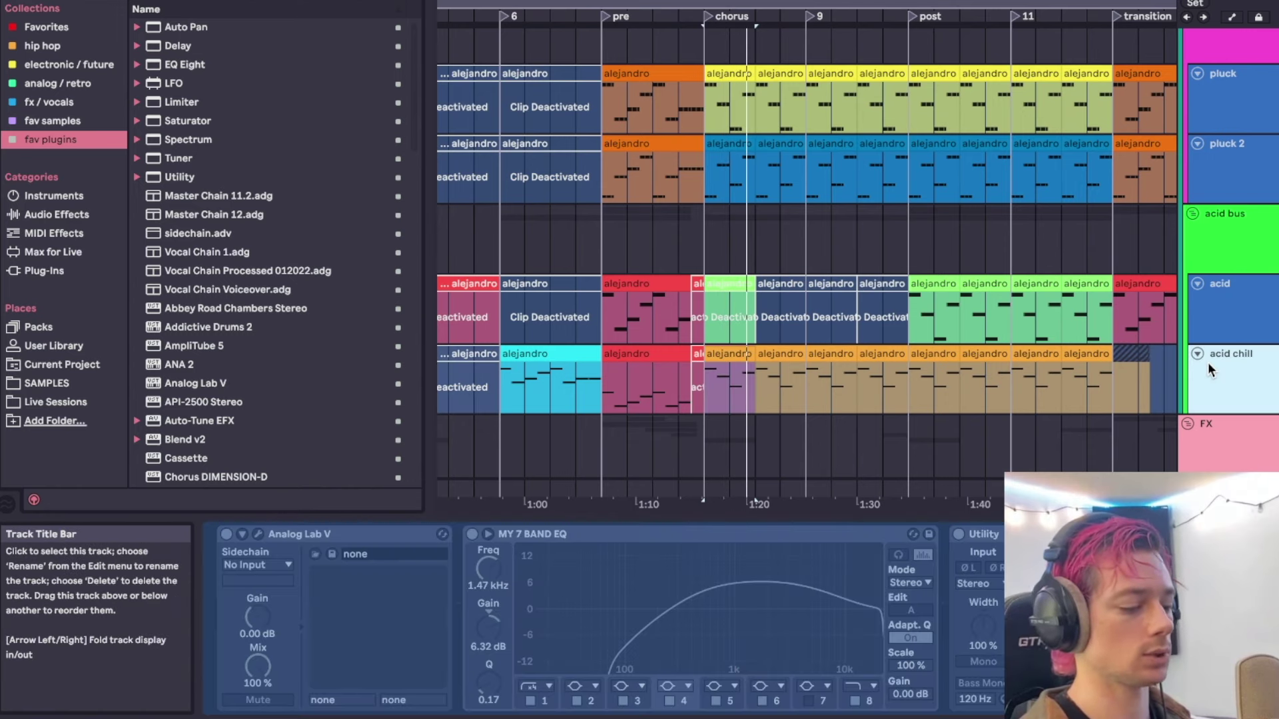
right_click(1208, 362)
click(1239, 411)
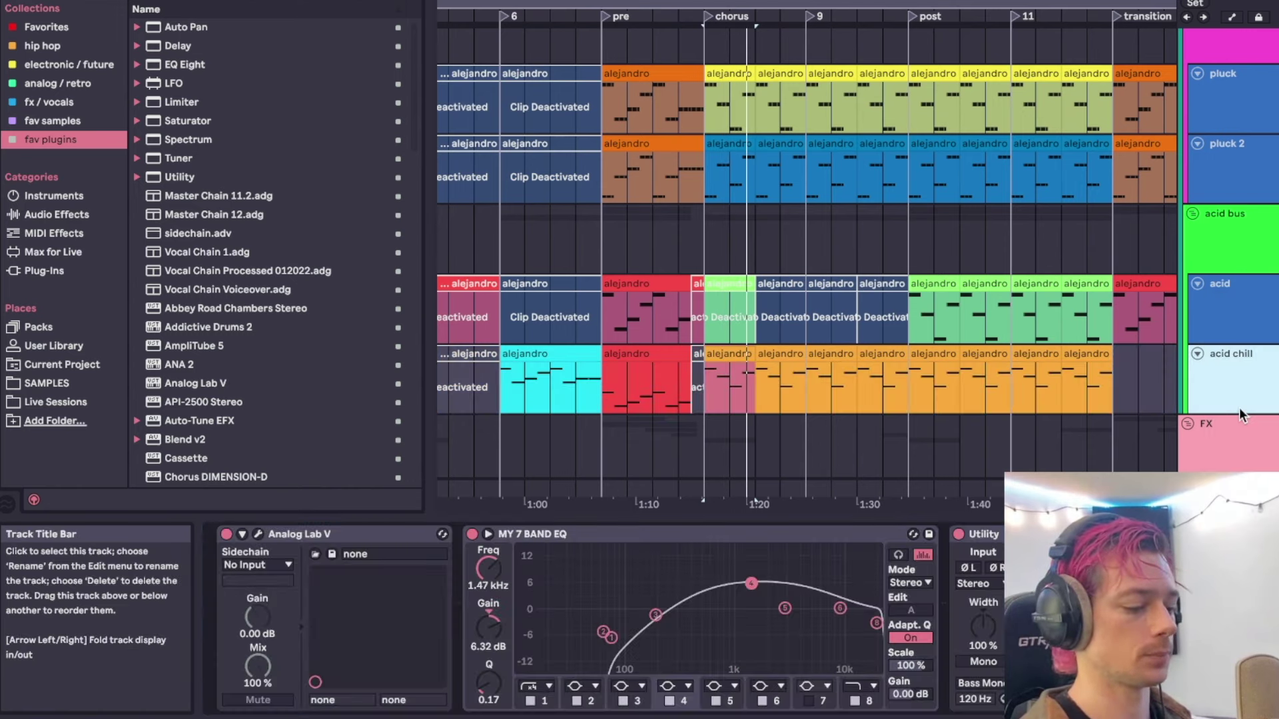
Examine the acid chill track's Acid V sound in Analog Lab V during playback, and close the plug-in window.
click(261, 536)
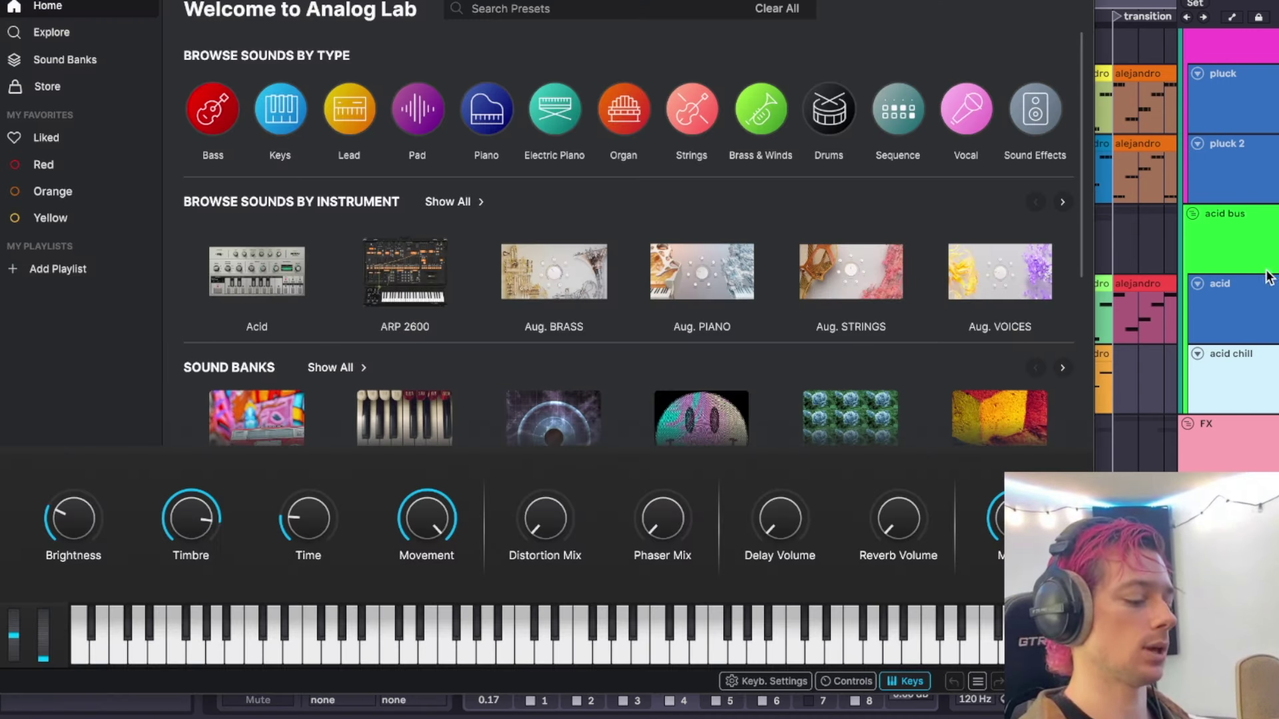
click(51, 32)
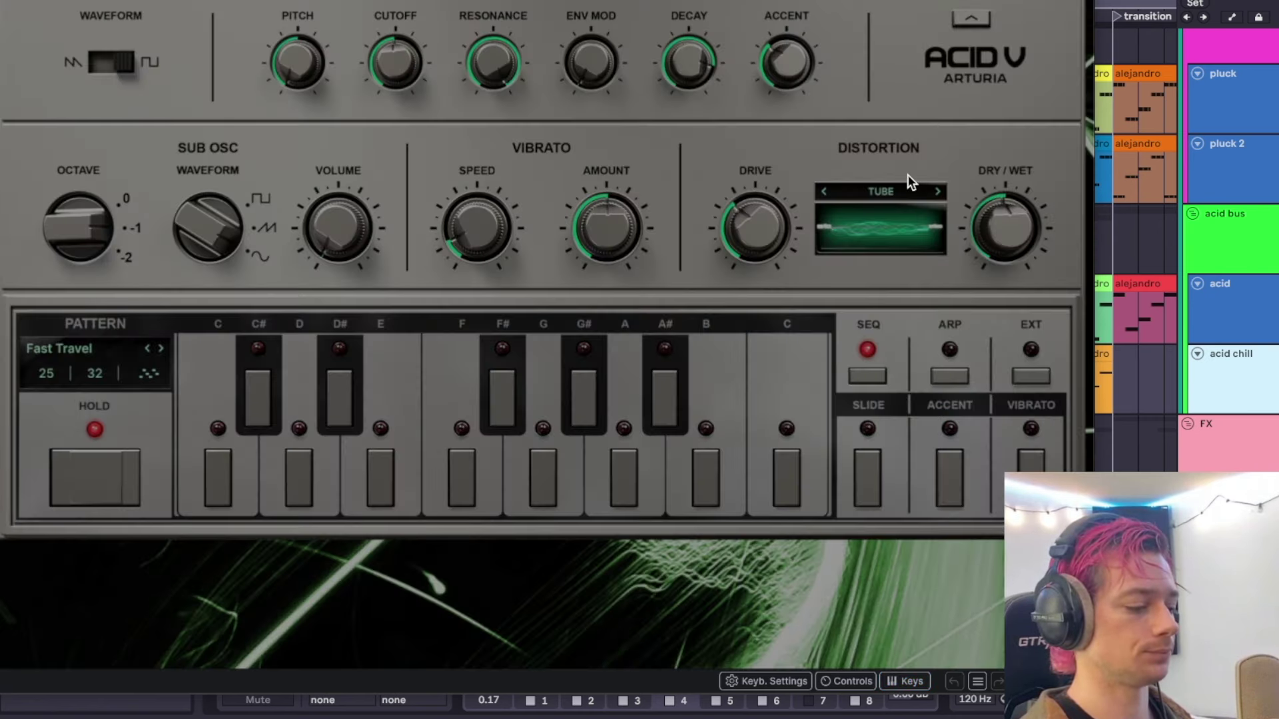
drag(914, 0, 1061, 0)
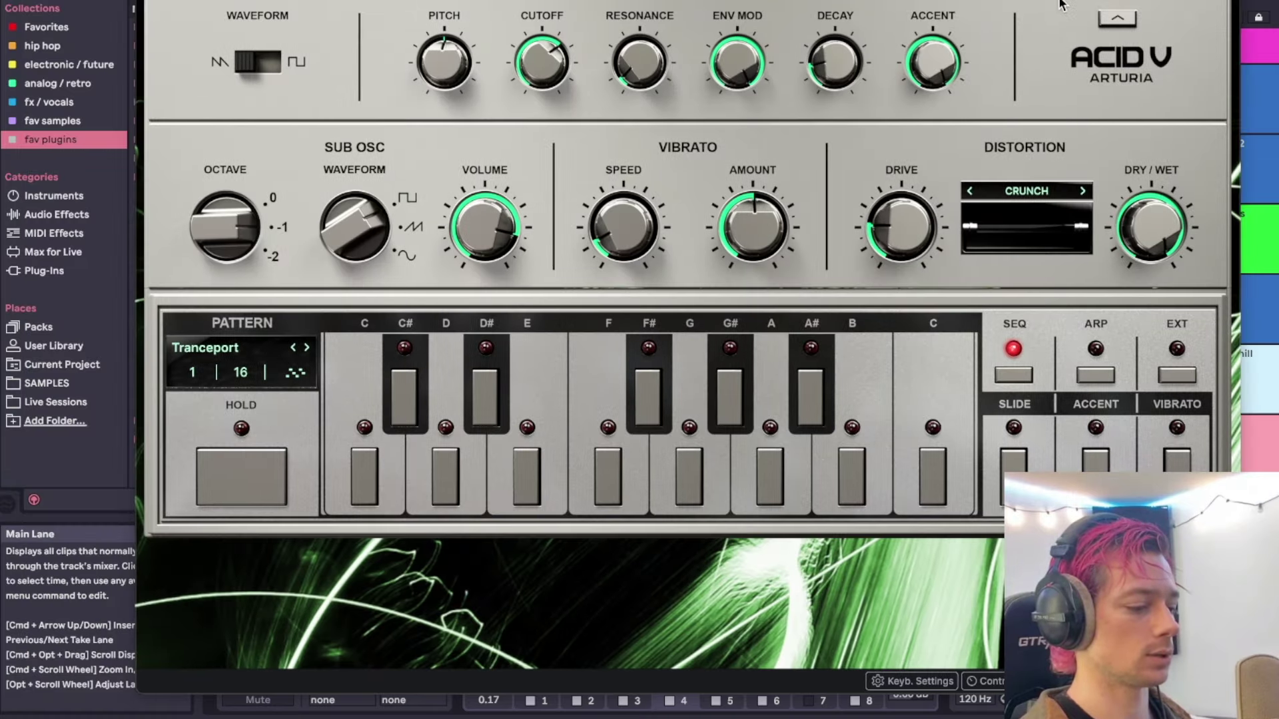
key(space)
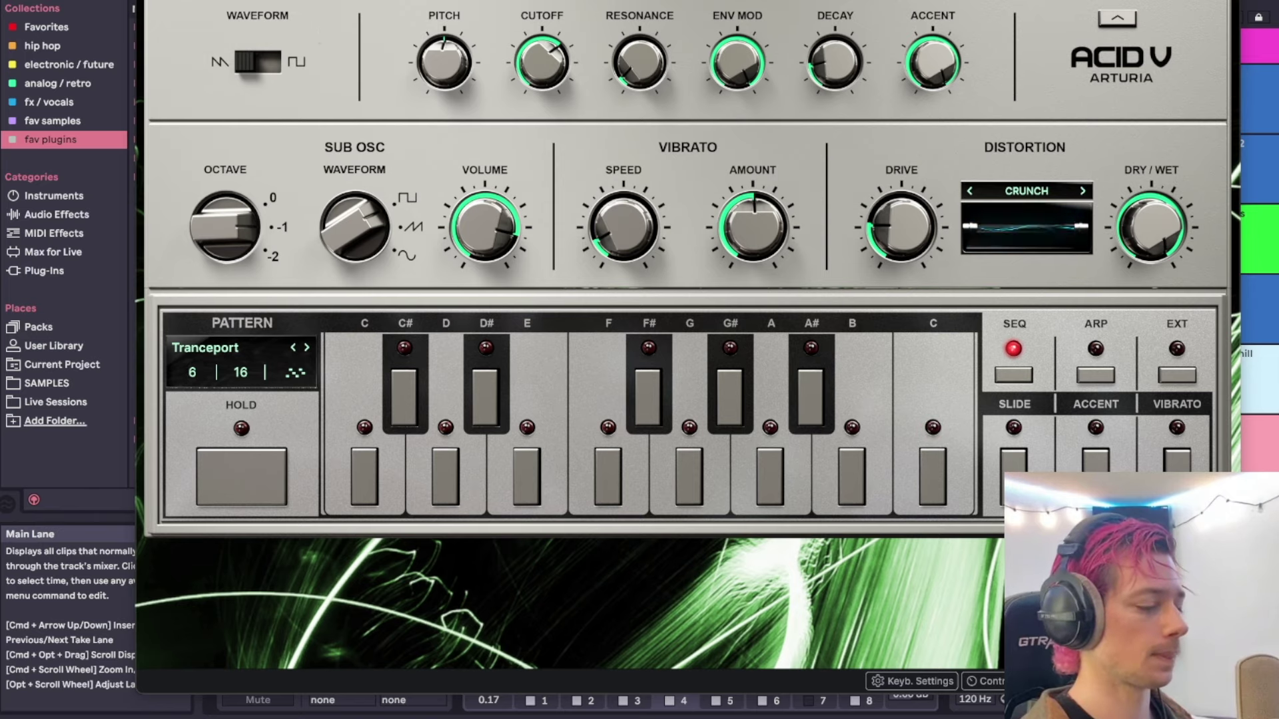
key(super+w)
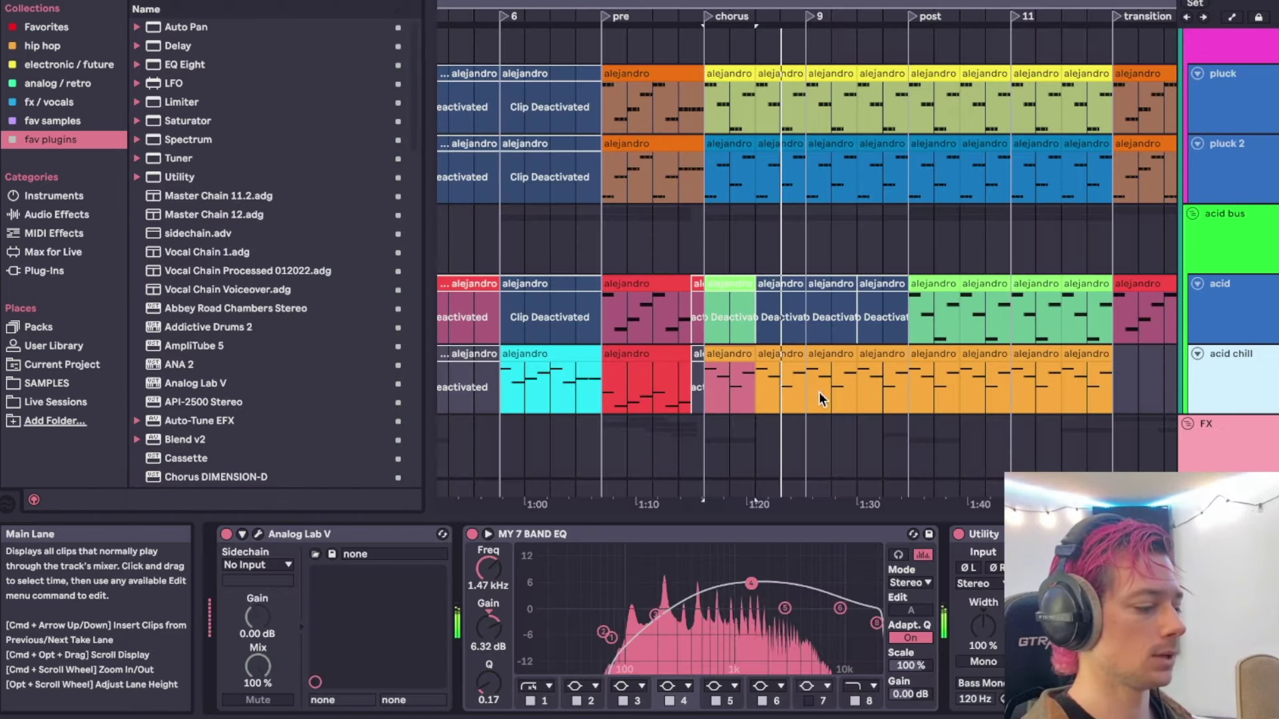
Select the acid chill track's first chorus clip, and select the acid track for comparison.
click(733, 354)
scroll(732, 352, up, 5)
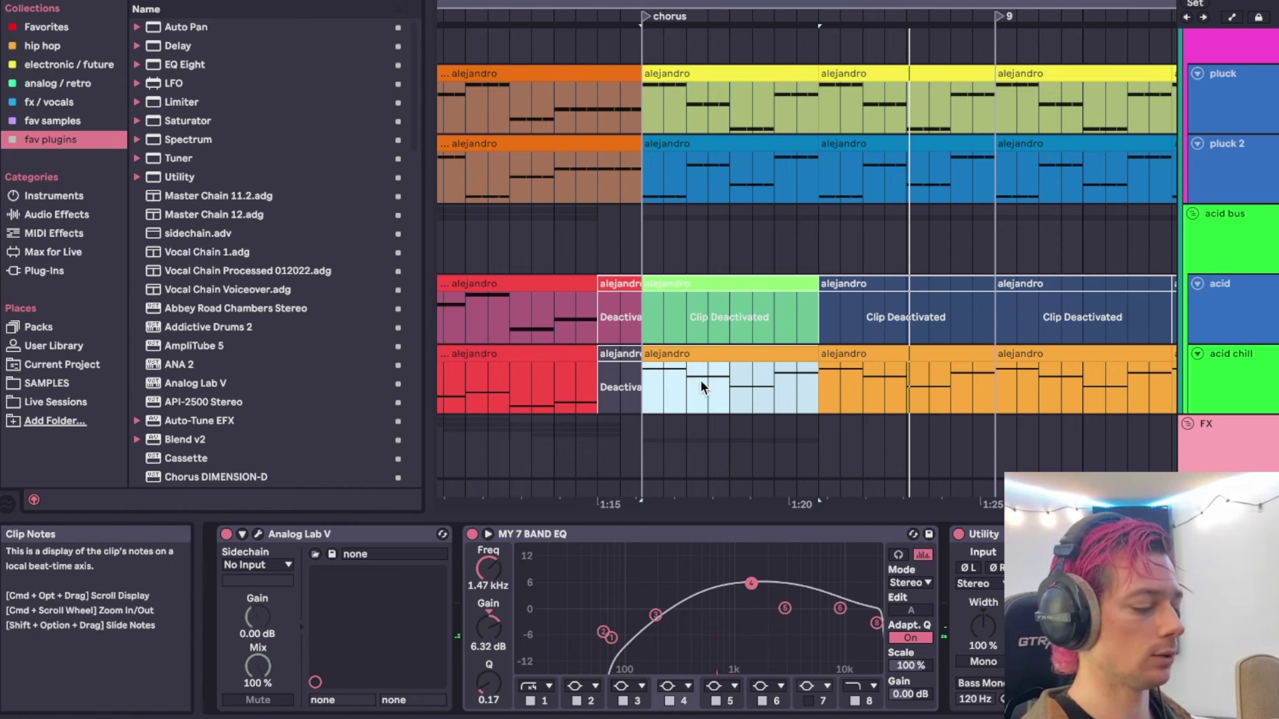
click(1237, 373)
click(1238, 323)
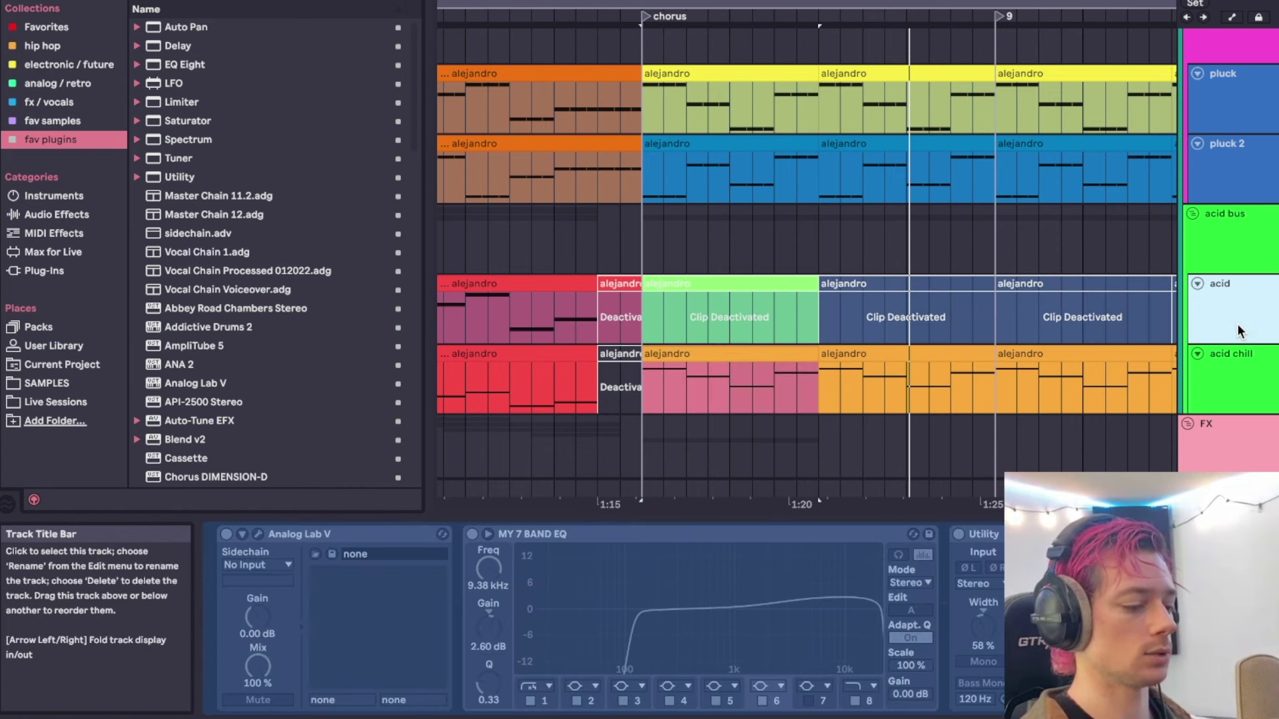
Play the song from the acid track's first post clip with the acid track selected.
scroll(1044, 333, down, 2)
scroll(1044, 333, down, 3)
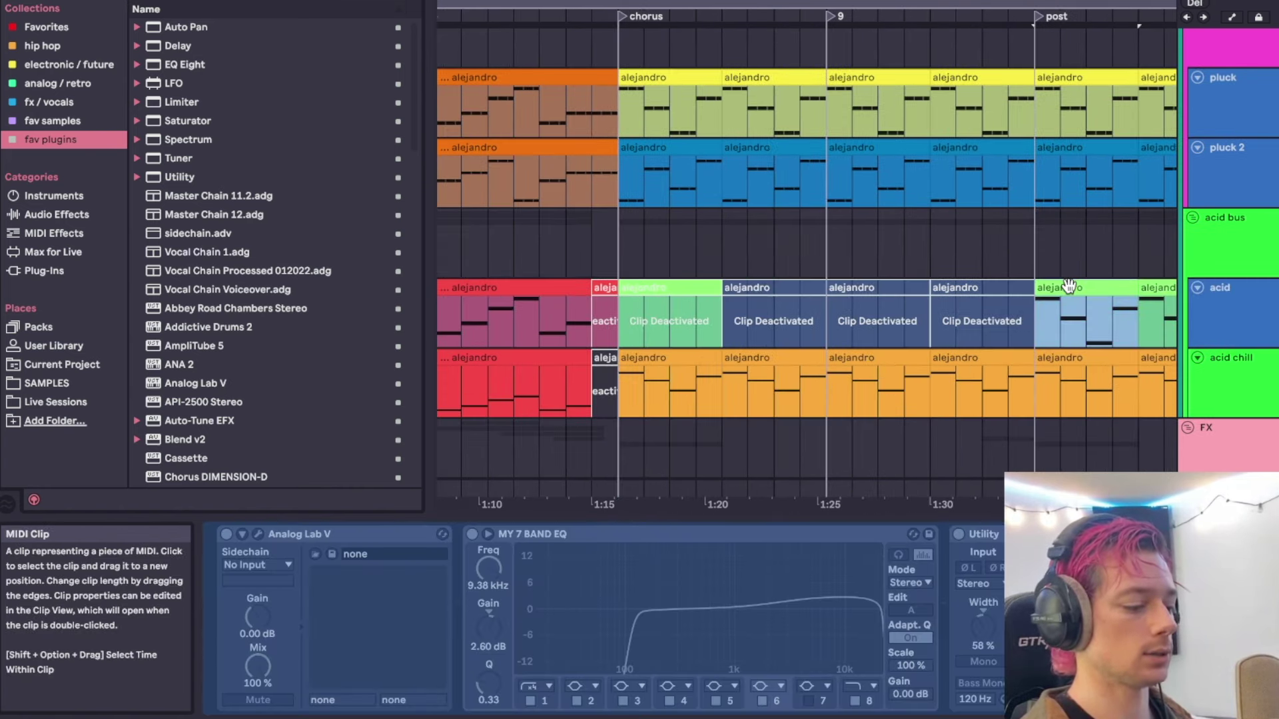
scroll(1041, 294, right, 5)
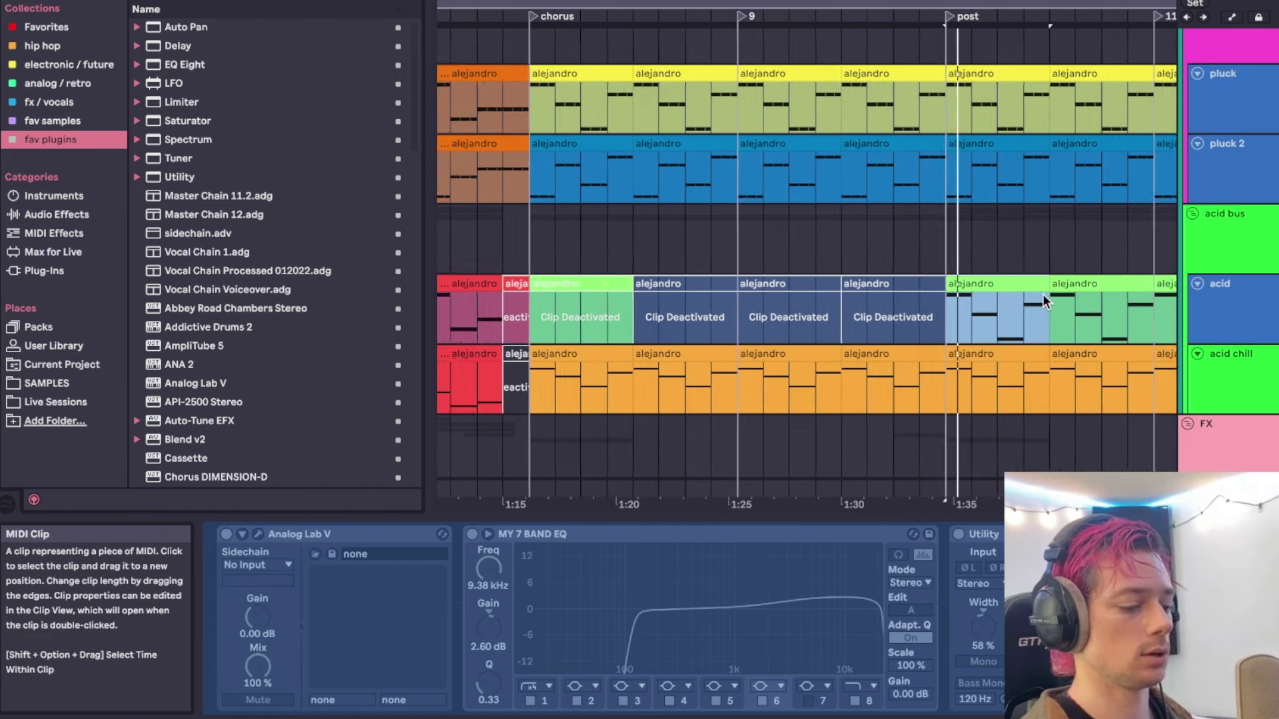
click(1216, 306)
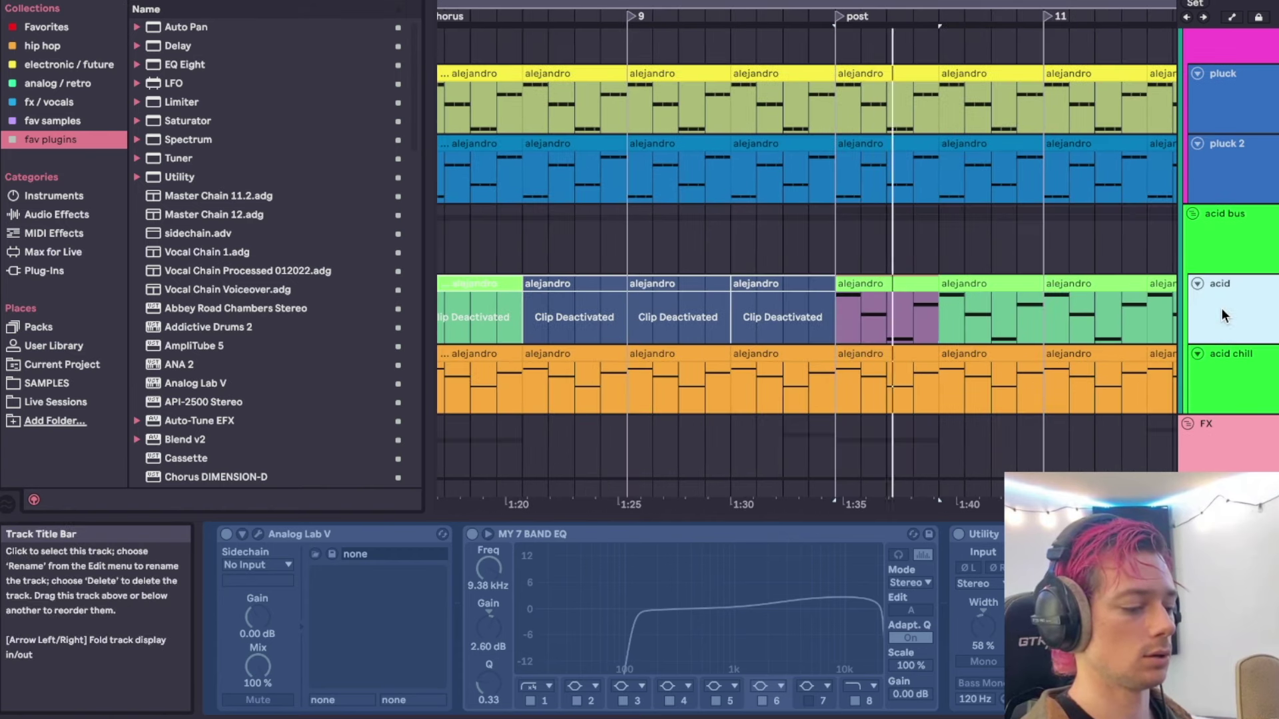
scroll(1111, 310, up, 2)
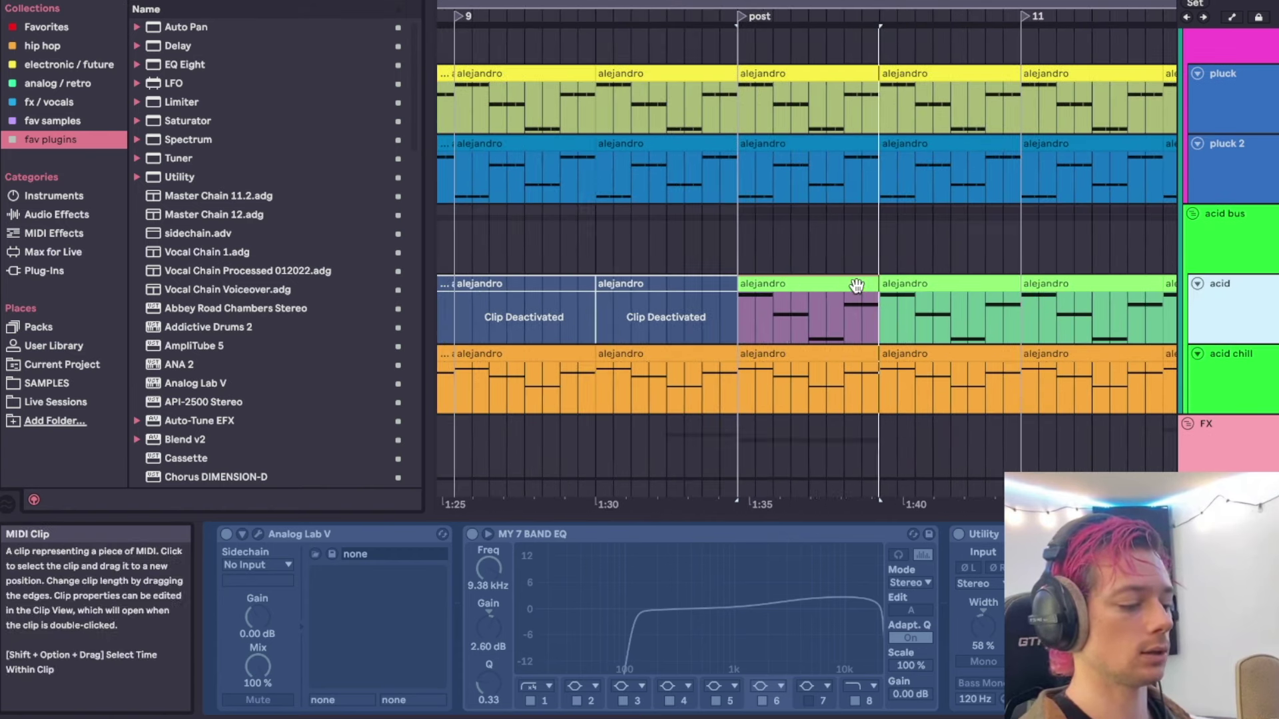
scroll(856, 286, down, 2)
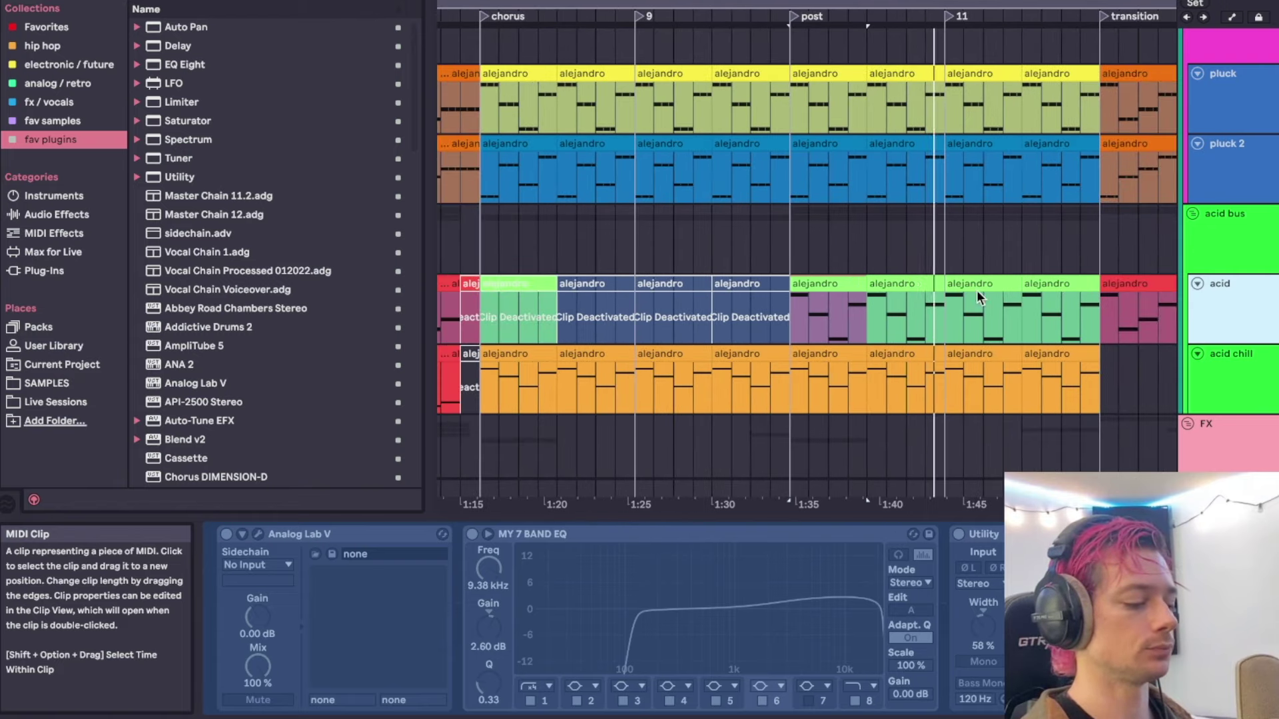
Freeze the acid chill track again.
click(1217, 370)
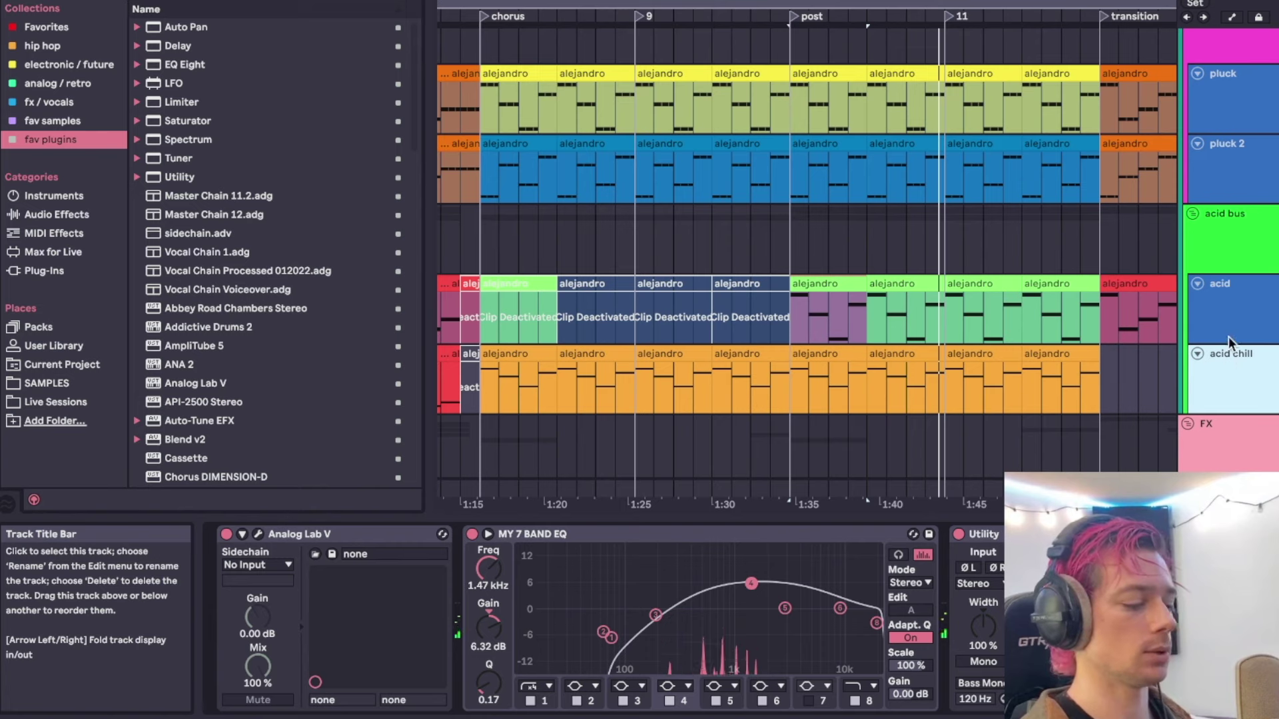
key(0)
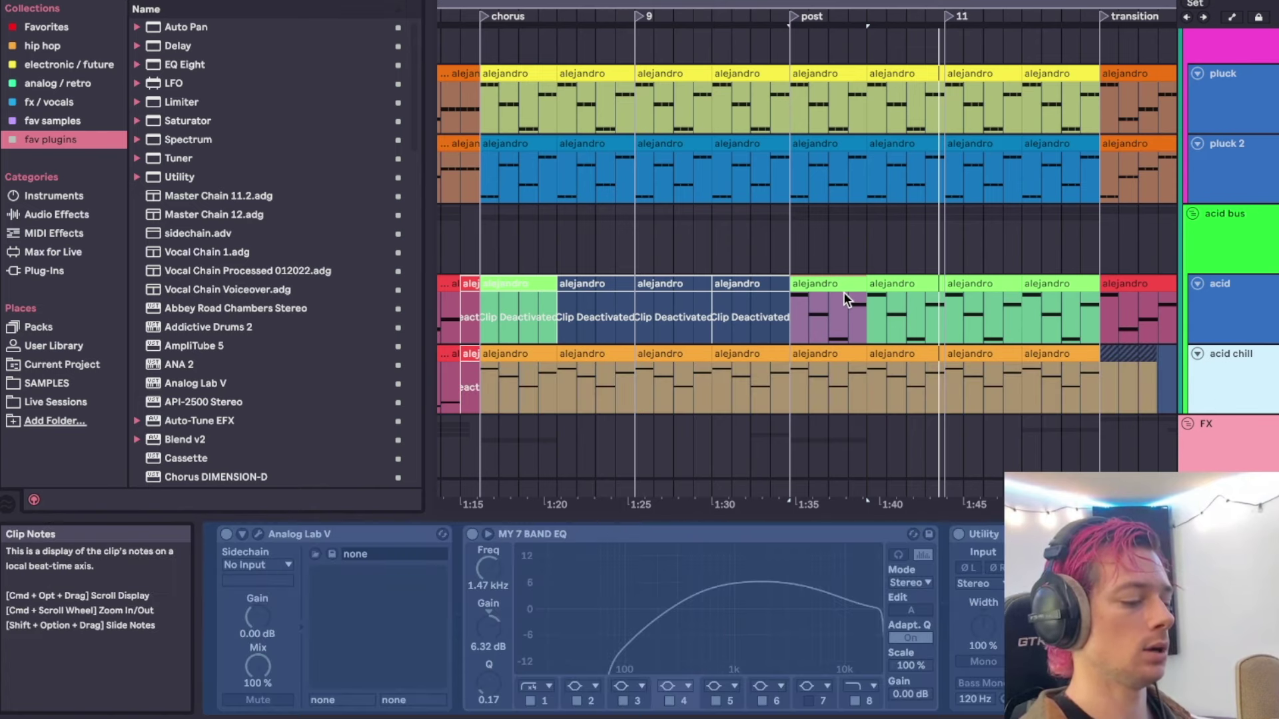
View the SC bass bus's devices, and play the post section with the whole basses group selected.
scroll(843, 292, down, 2)
scroll(843, 292, up, 5)
scroll(843, 291, down, 1)
scroll(843, 291, up, 3)
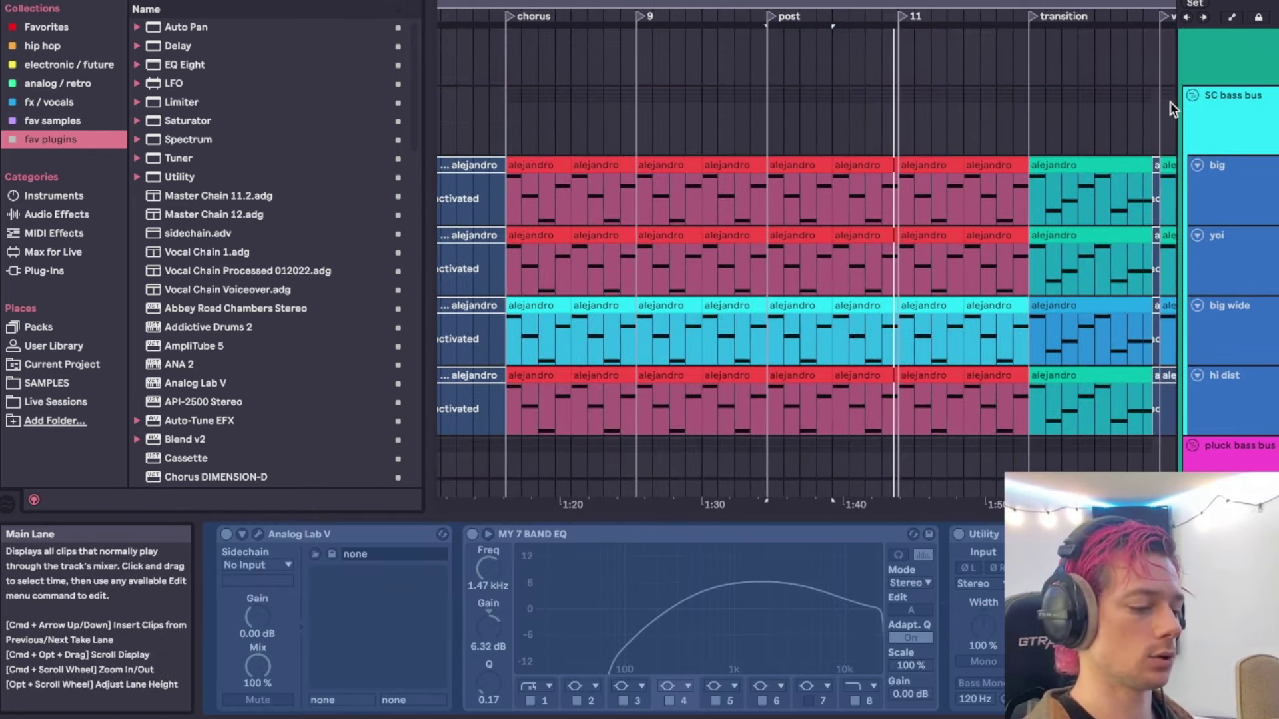
click(1212, 129)
scroll(1134, 213, up, 3)
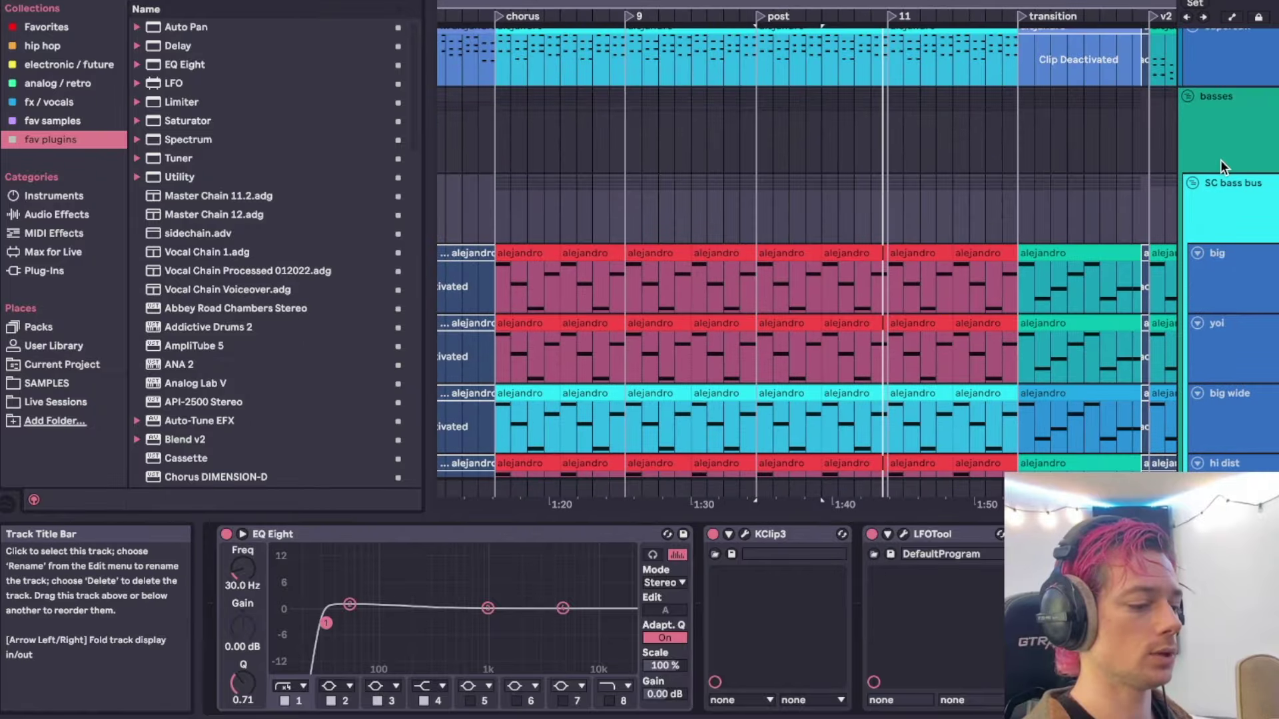
click(1216, 150)
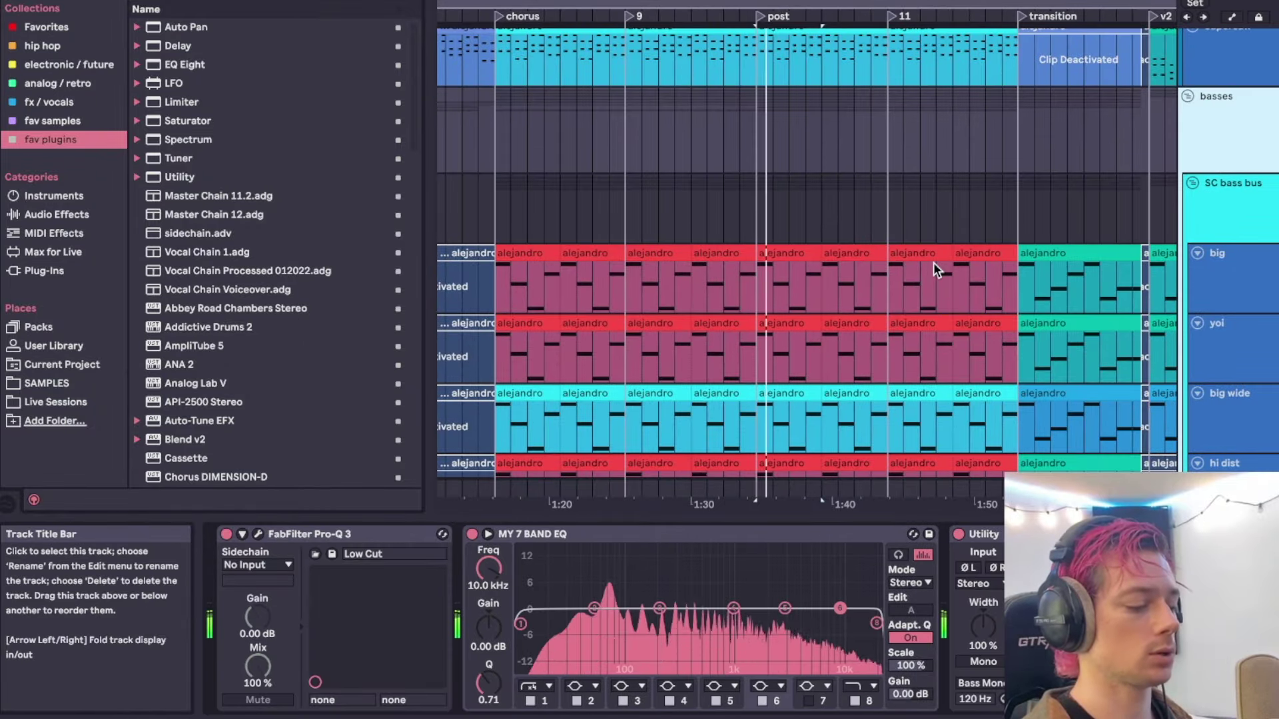
Replay the post section while looking over the clips of the layered bass, pluck bass and acid buses.
scroll(933, 263, down, 10)
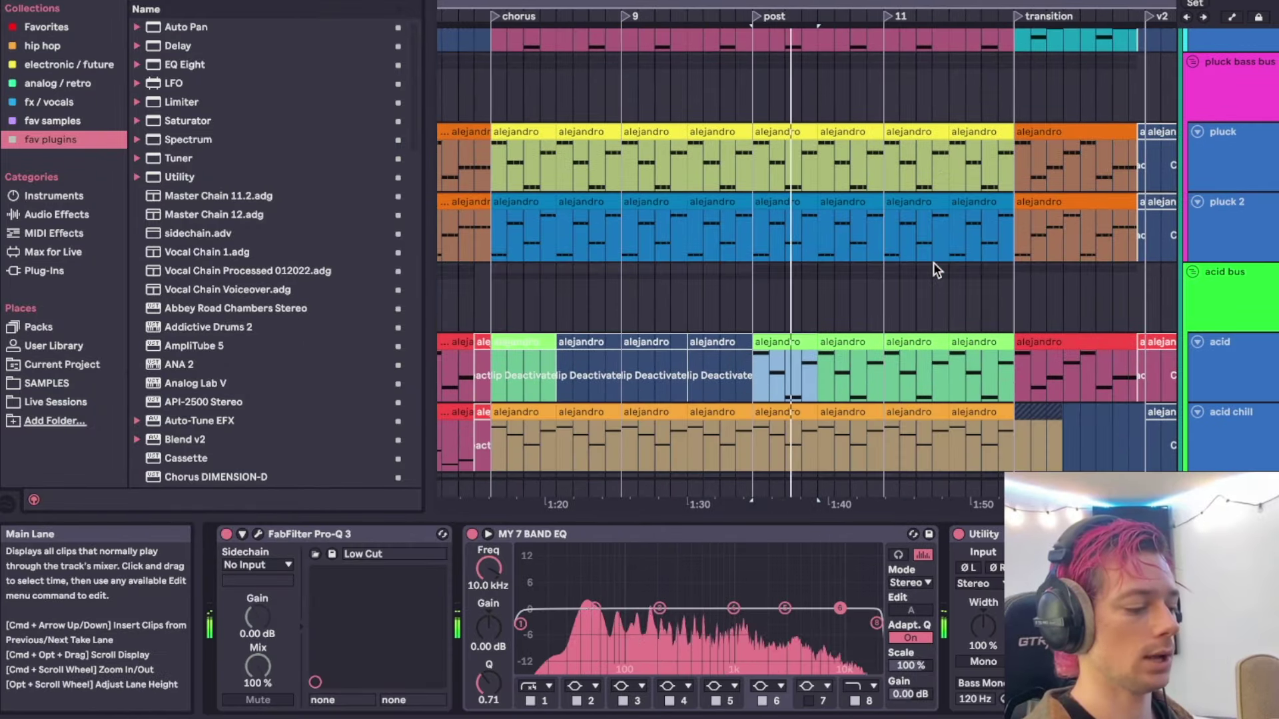
scroll(934, 266, up, 5)
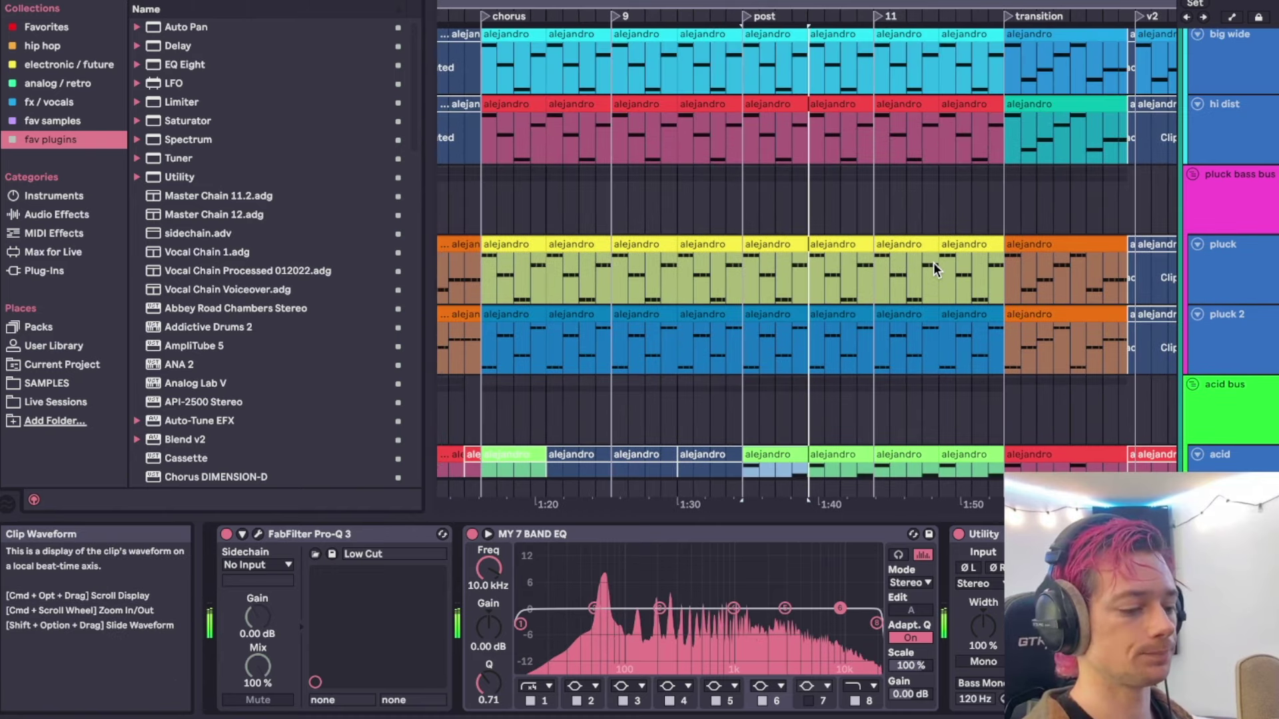
key(space)
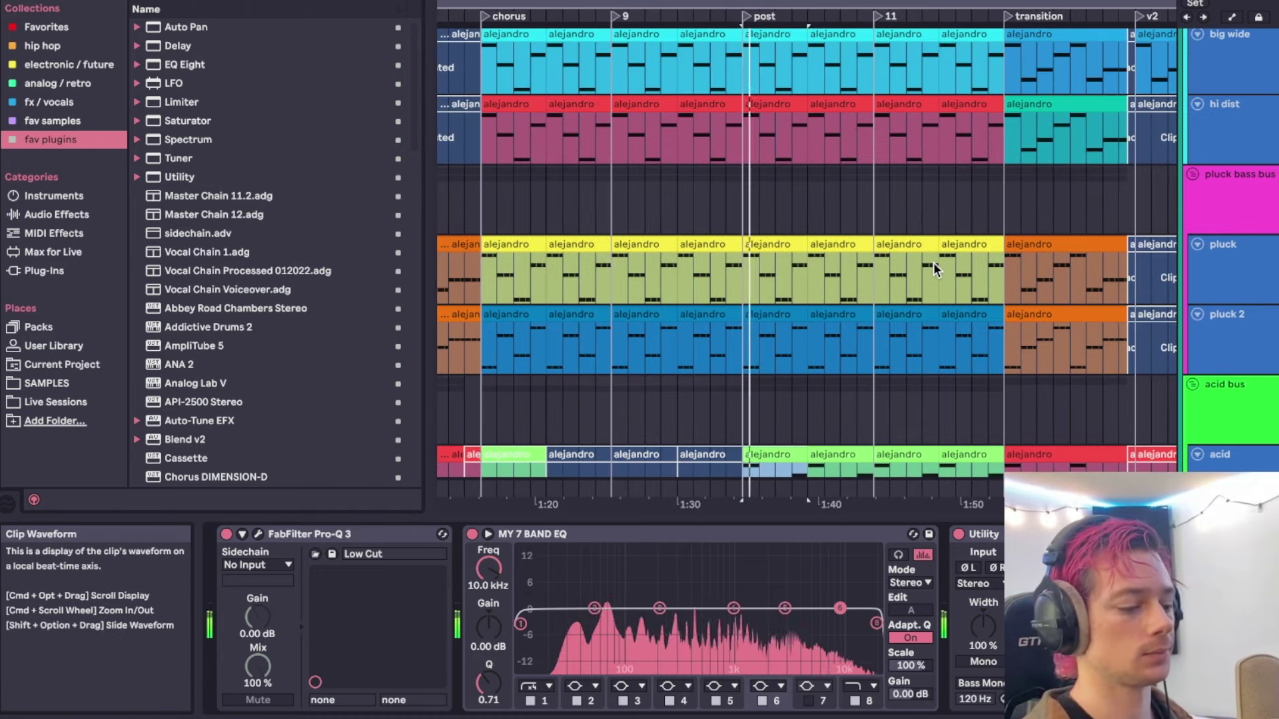
scroll(933, 262, down, 2)
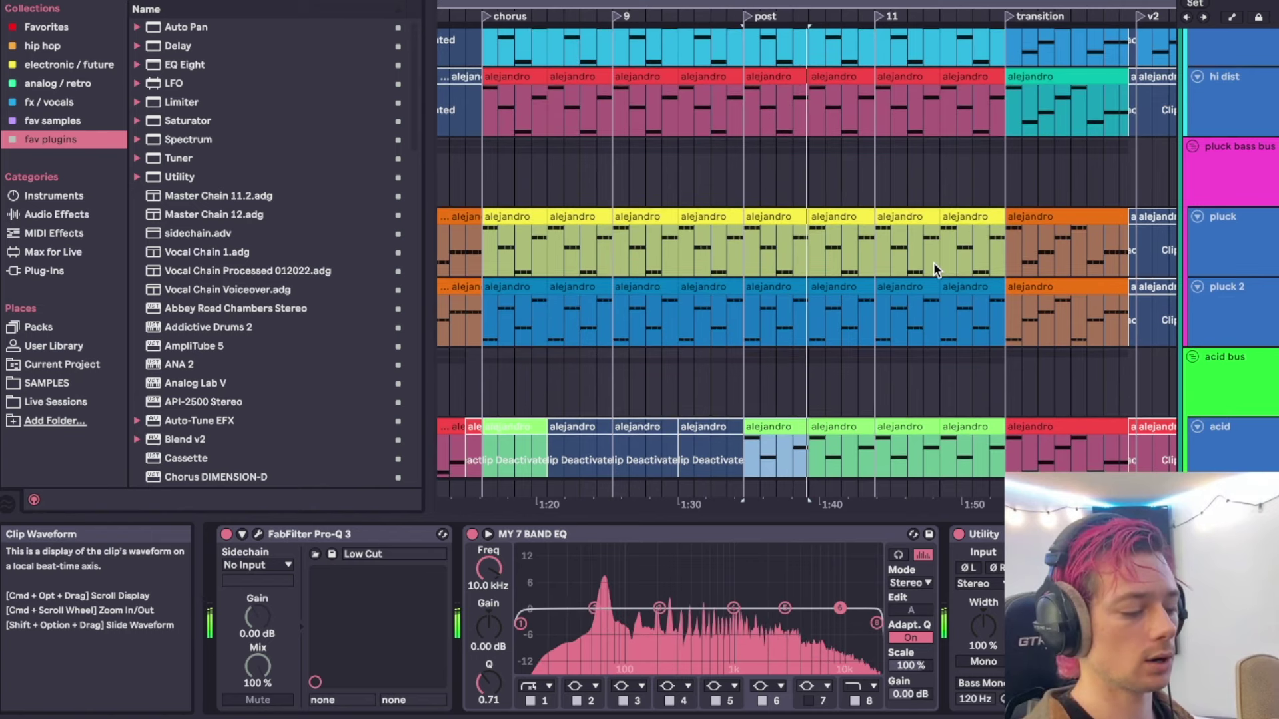
scroll(933, 262, up, 3)
key(space)
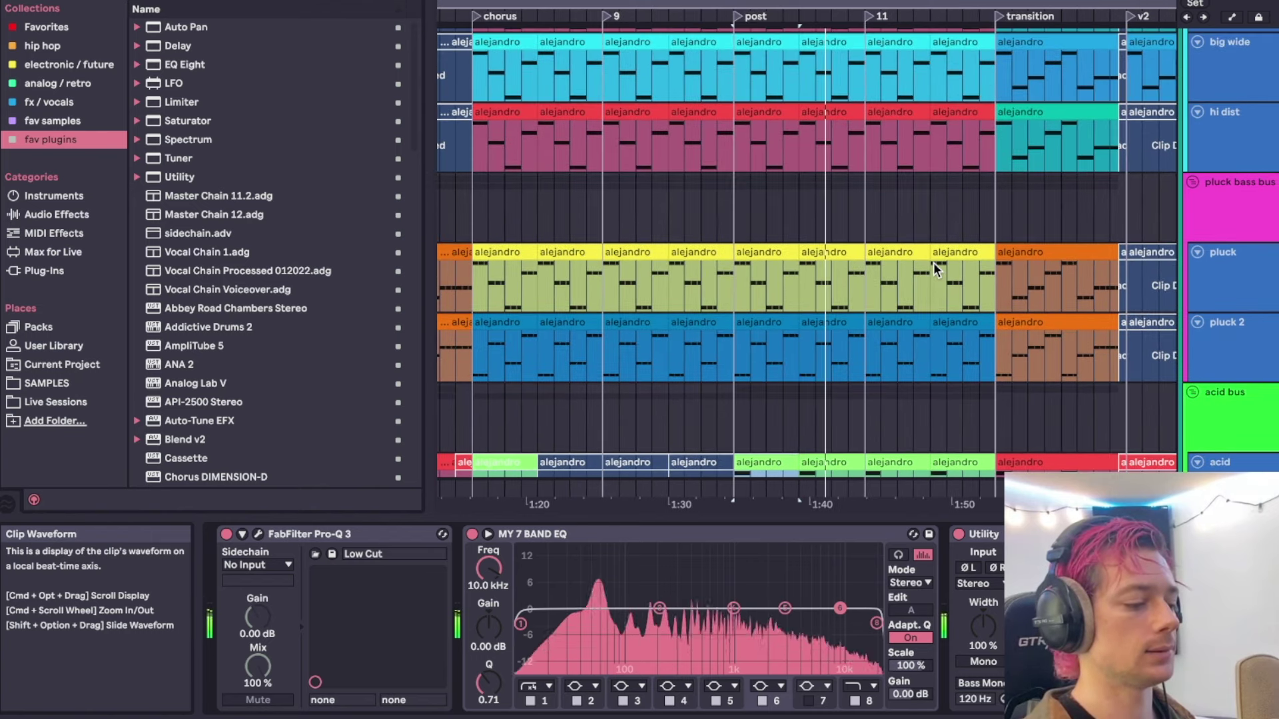
Select the acid track's first post clip, and select the acid chill track's clip beneath it.
scroll(933, 262, up, 2)
scroll(933, 262, down, 6)
click(762, 402)
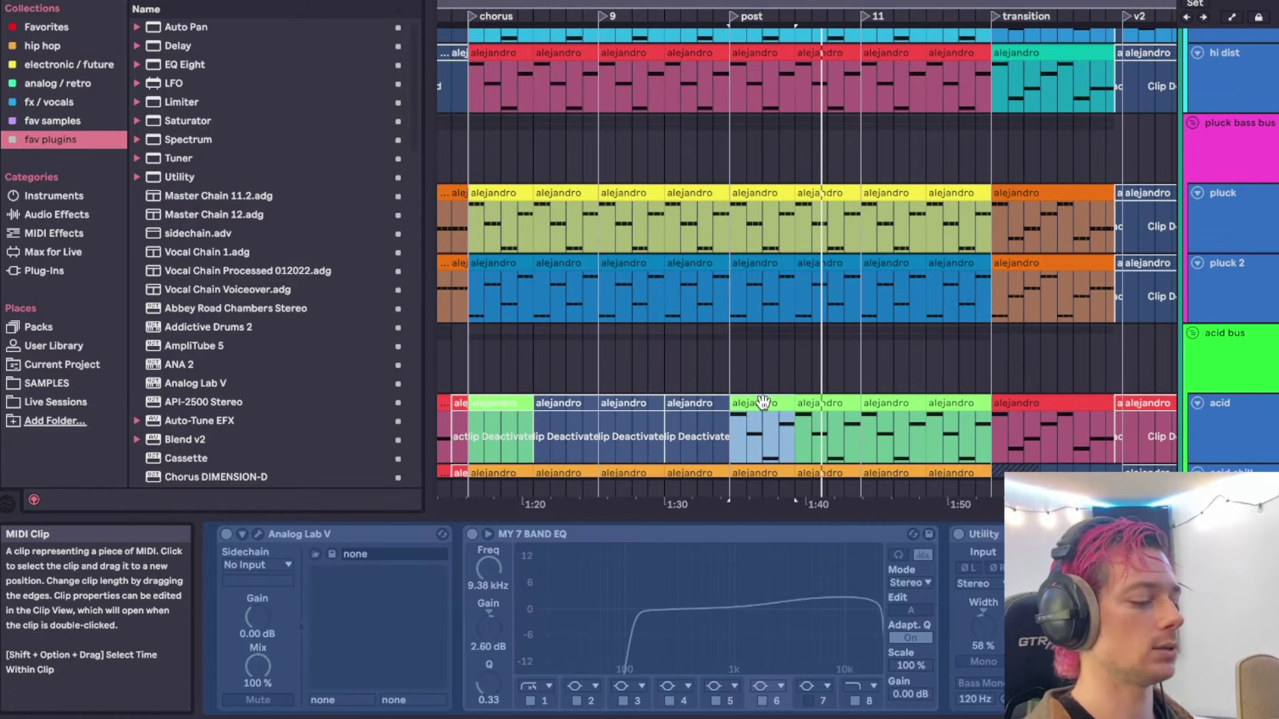
scroll(762, 401, down, 6)
click(756, 386)
Select the supersaw track's clip in the post section and play it.
scroll(757, 386, up, 3)
scroll(756, 386, up, 1)
scroll(755, 385, up, 15)
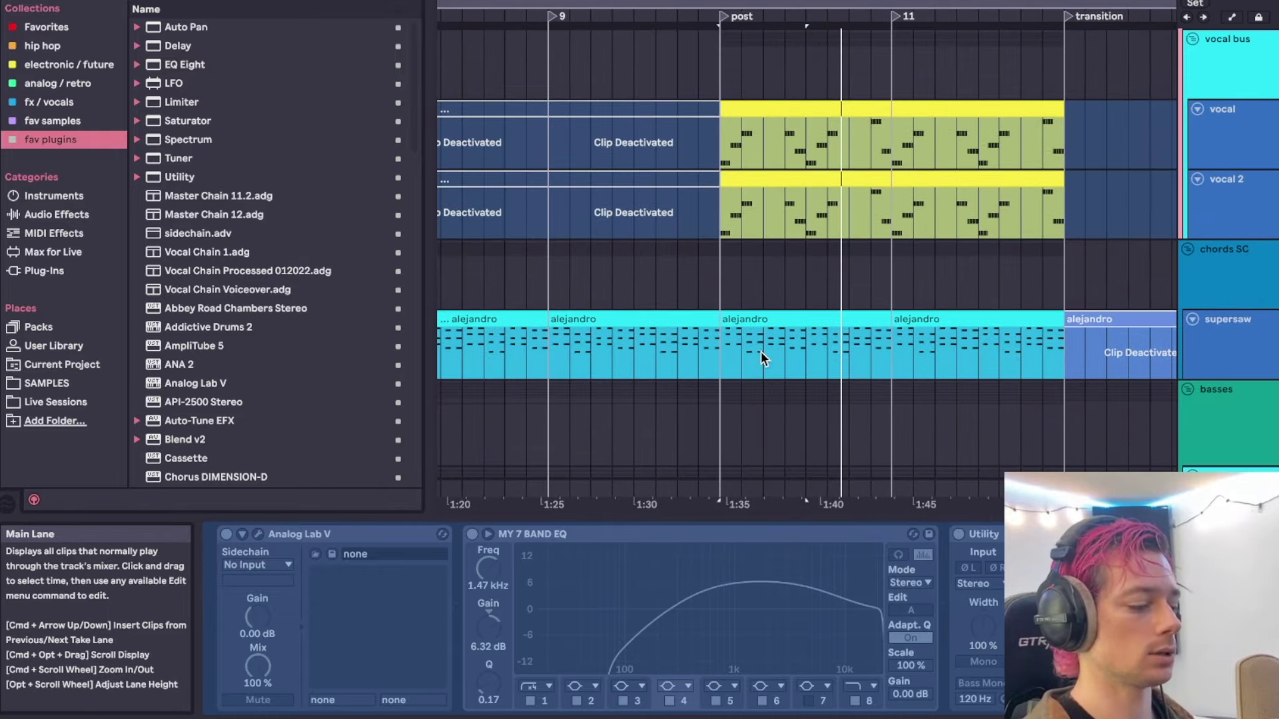
click(762, 350)
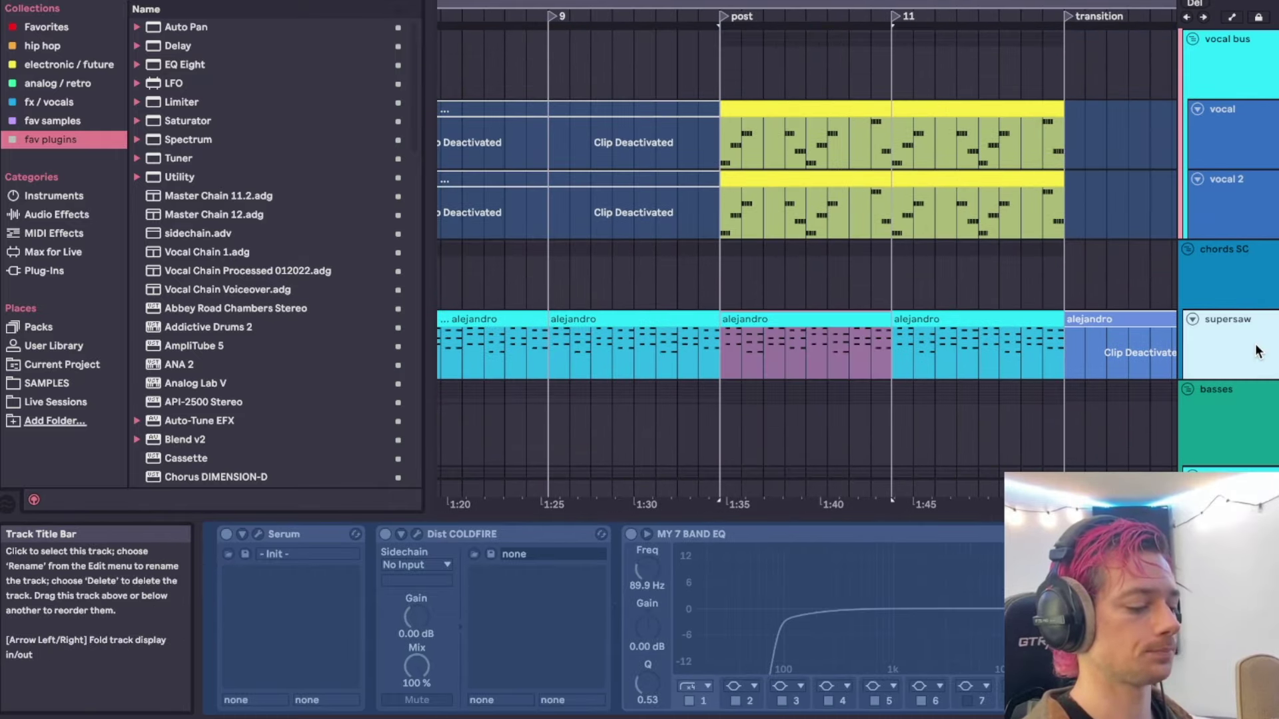
scroll(867, 314, down, 2)
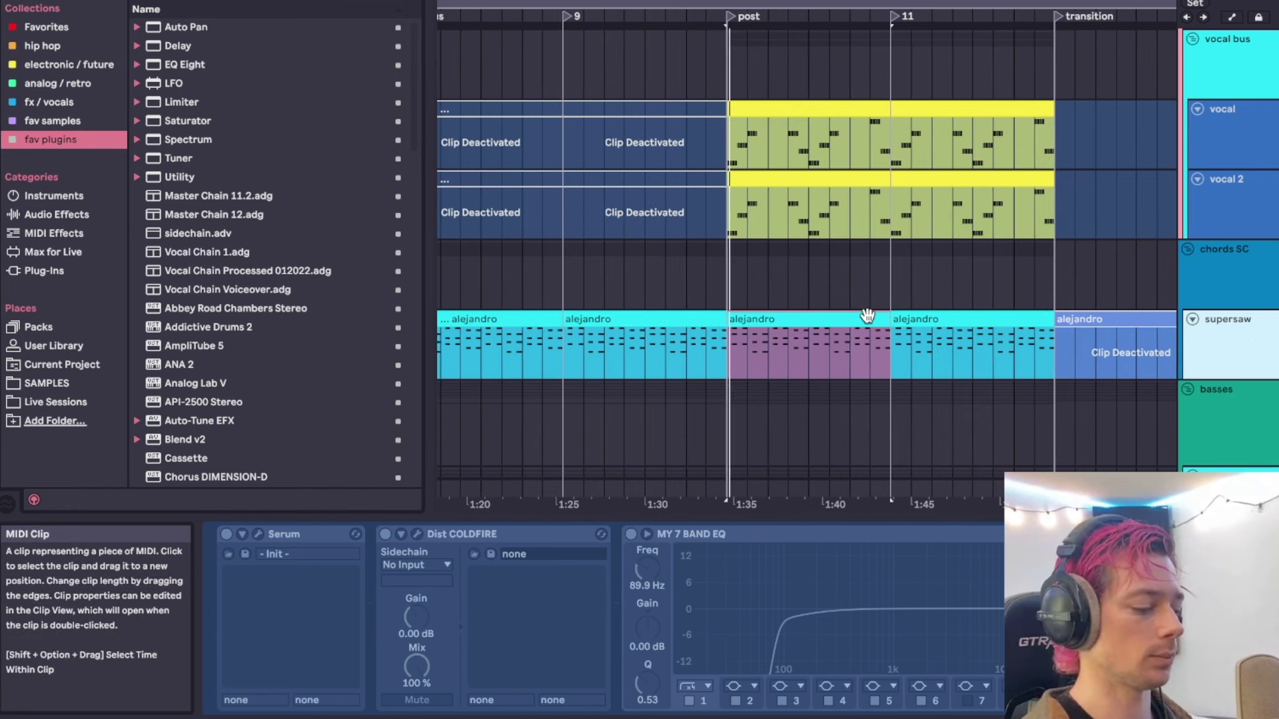
Unfreeze the supersaw track, and examine the oscillator and envelope settings in its Serum plug-in.
right_click(1224, 337)
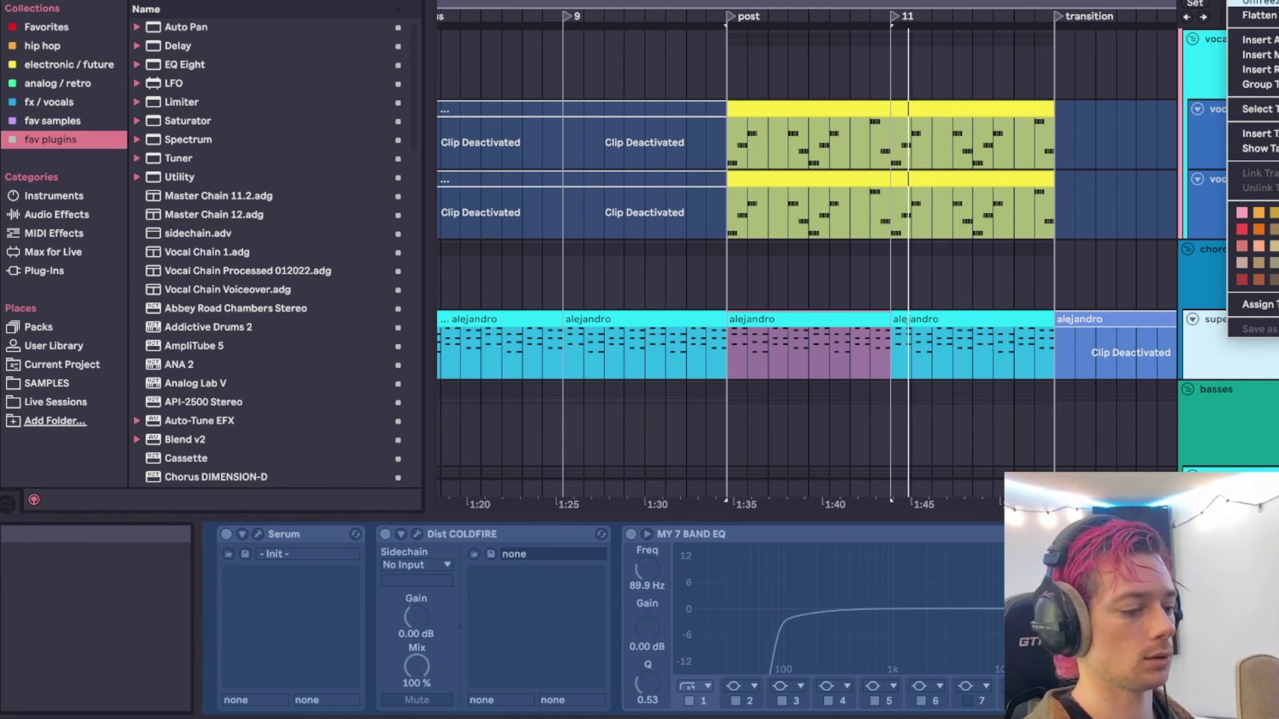
click(197, 525)
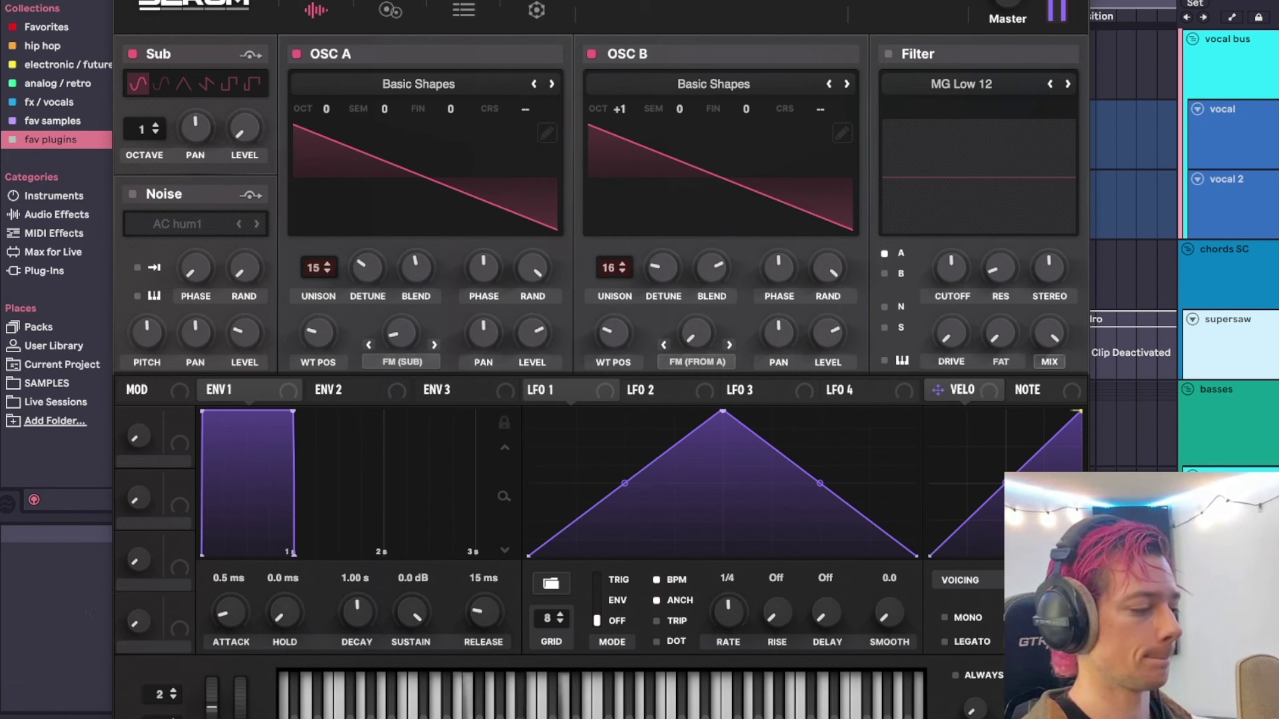
click(125, 1)
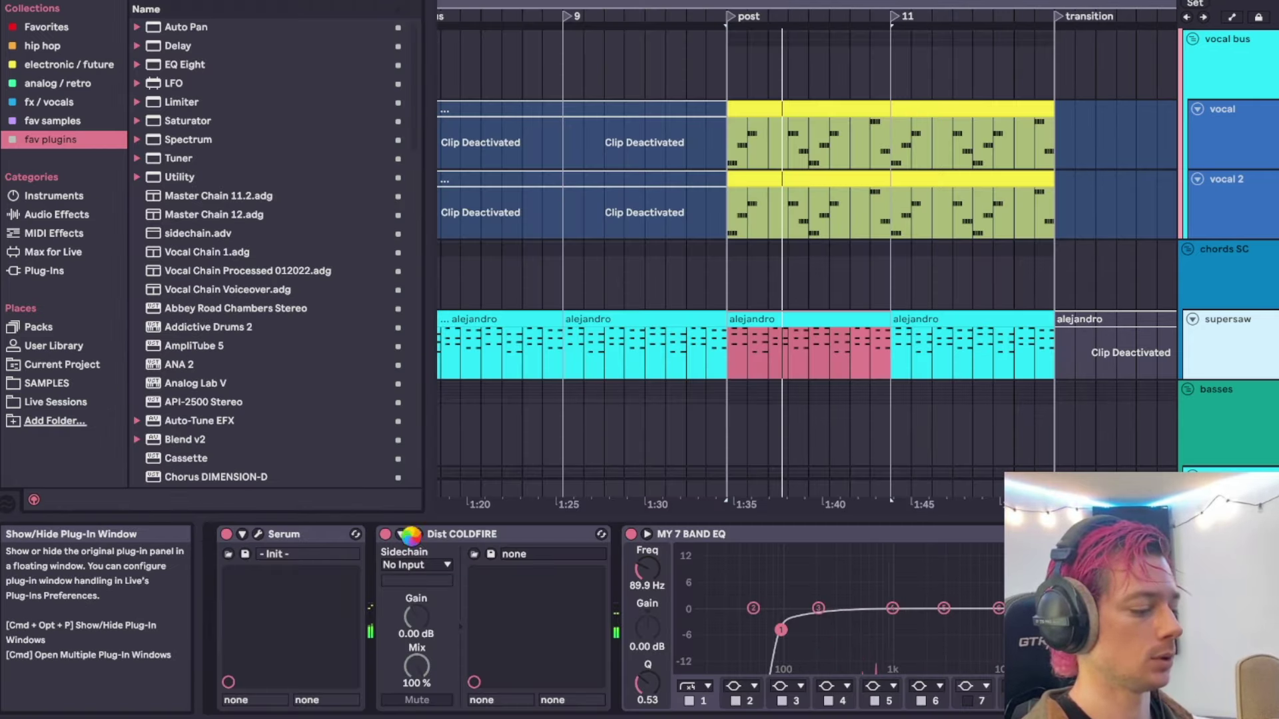
View the supersaw's Dist COLDFIRE plug-in, comparing the sound with the device off and on during playback.
click(415, 534)
drag(420, 14, 511, 0)
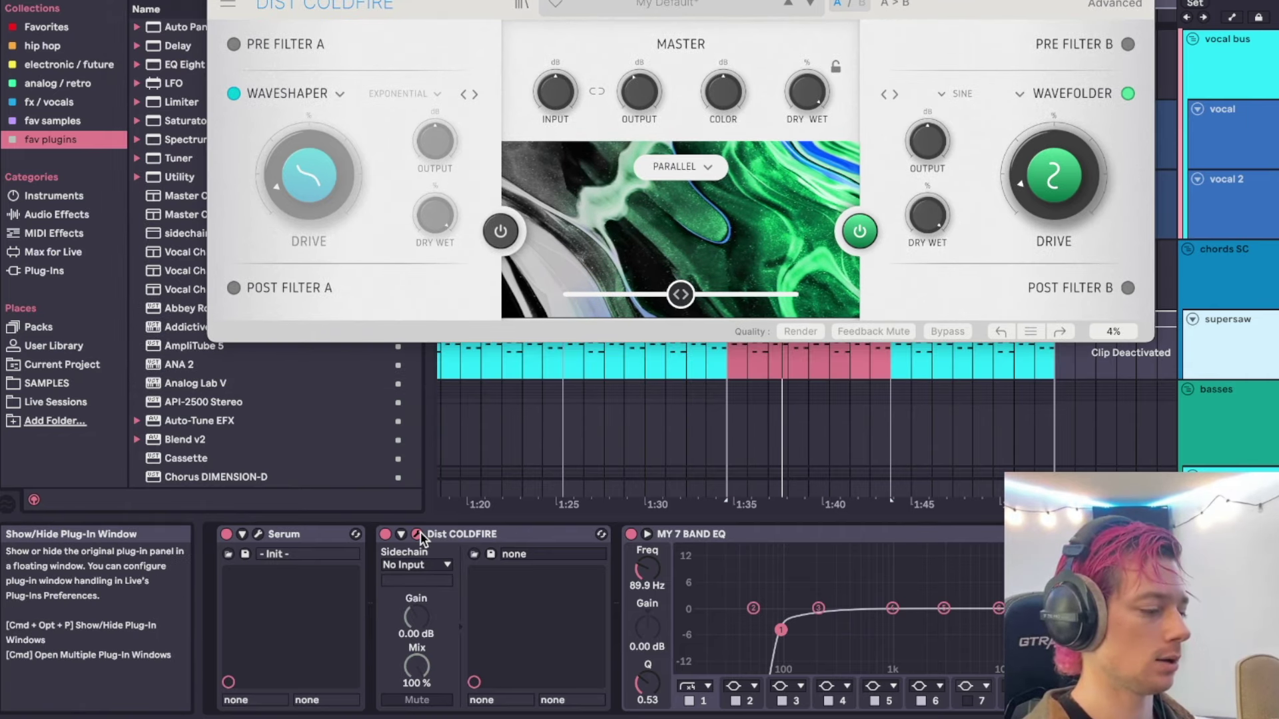
click(384, 535)
key(space)
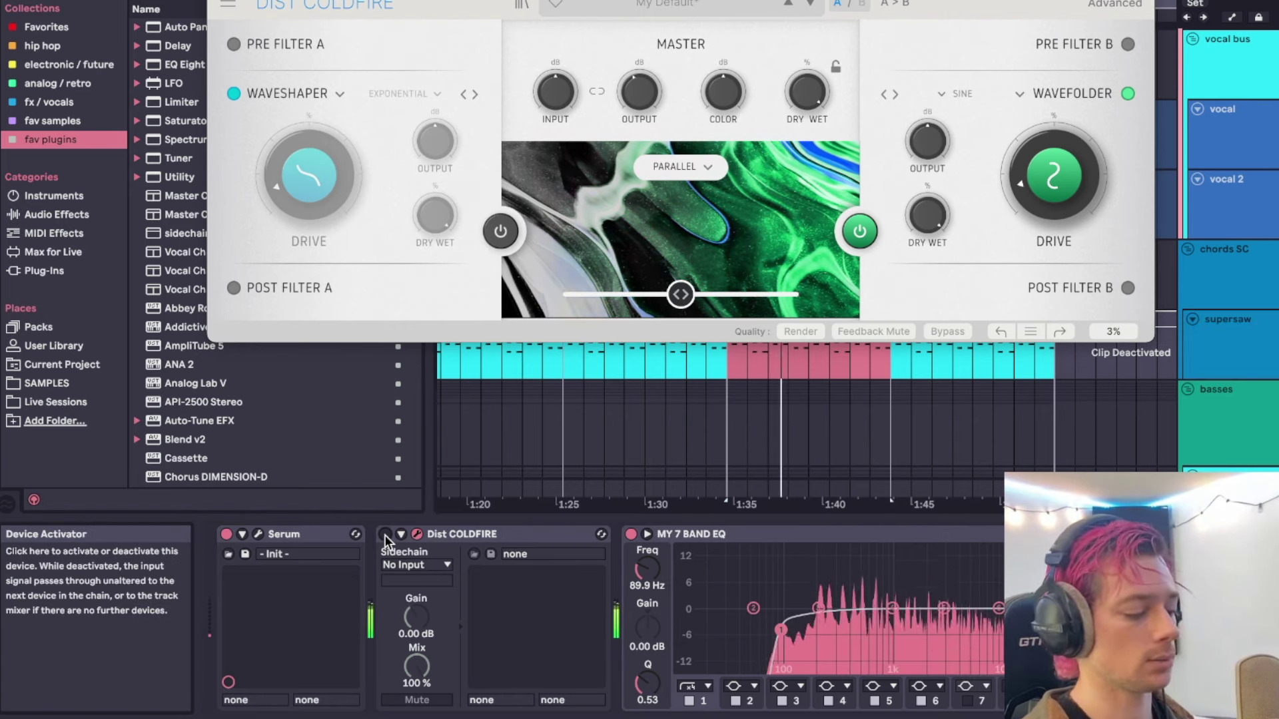
click(384, 535)
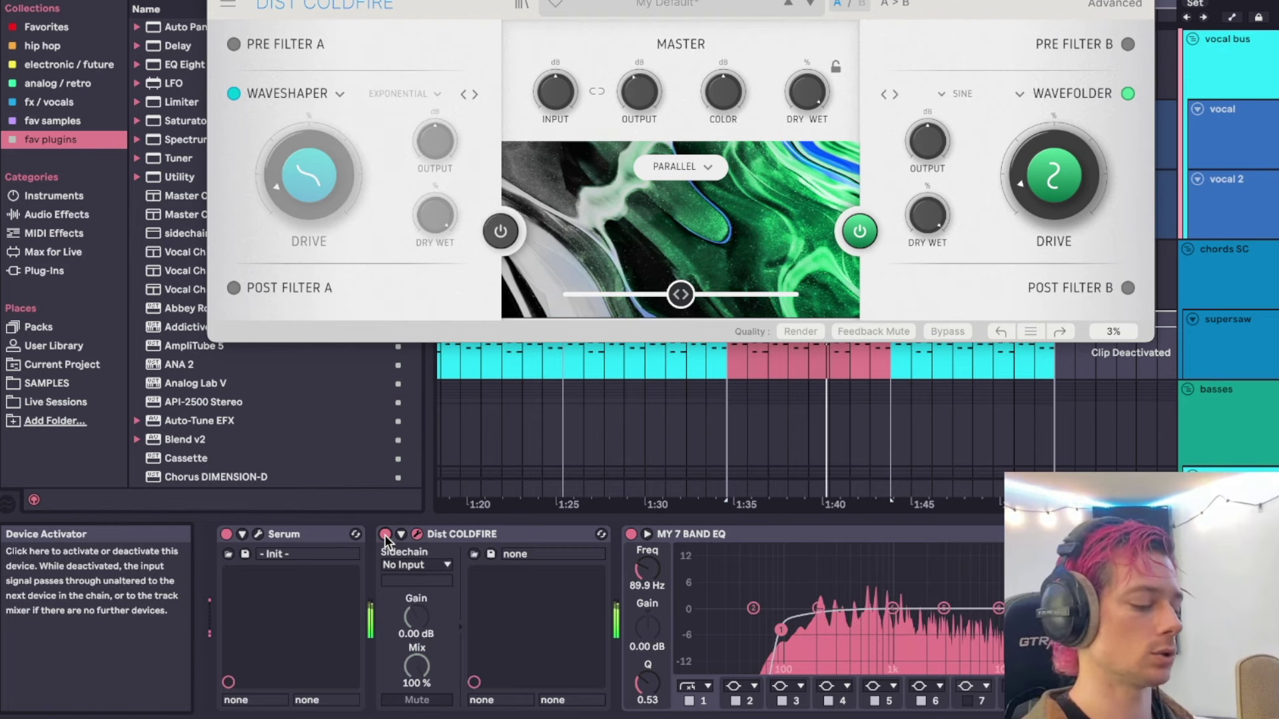
click(418, 535)
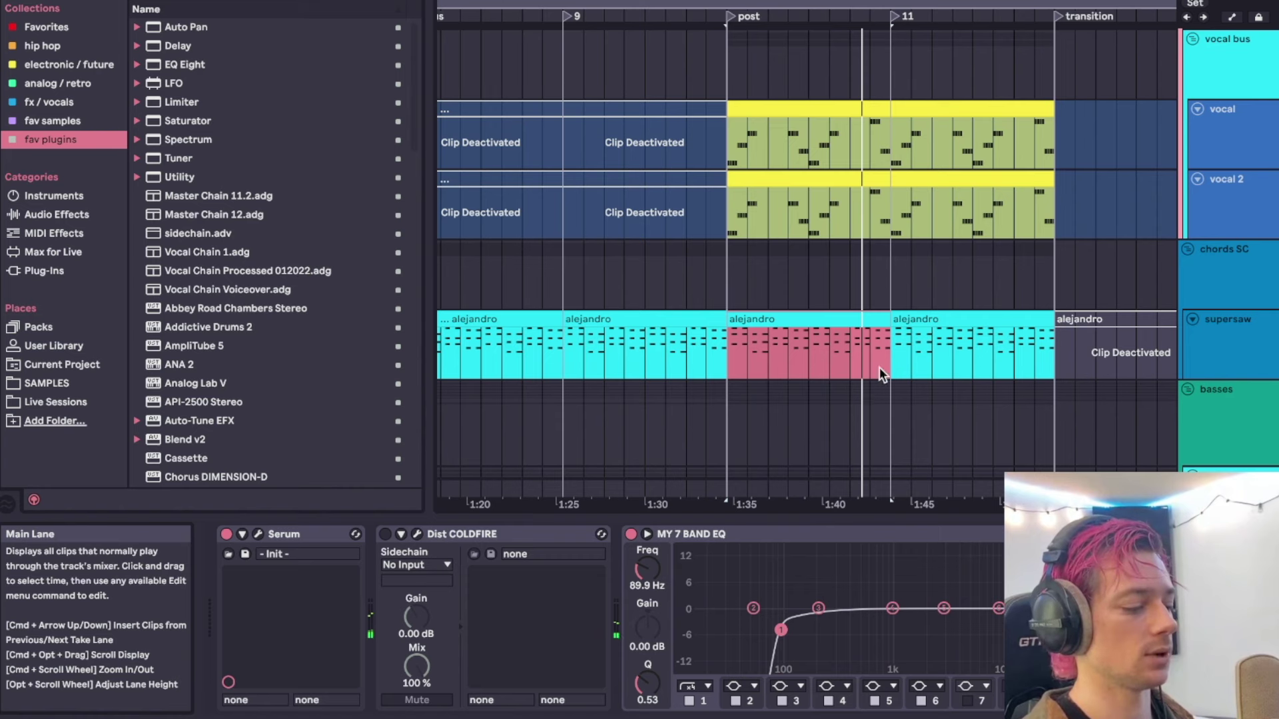
Freeze the supersaw track again, and replay the post section.
drag(879, 366, 937, 358)
key(space)
scroll(937, 358, down, 3)
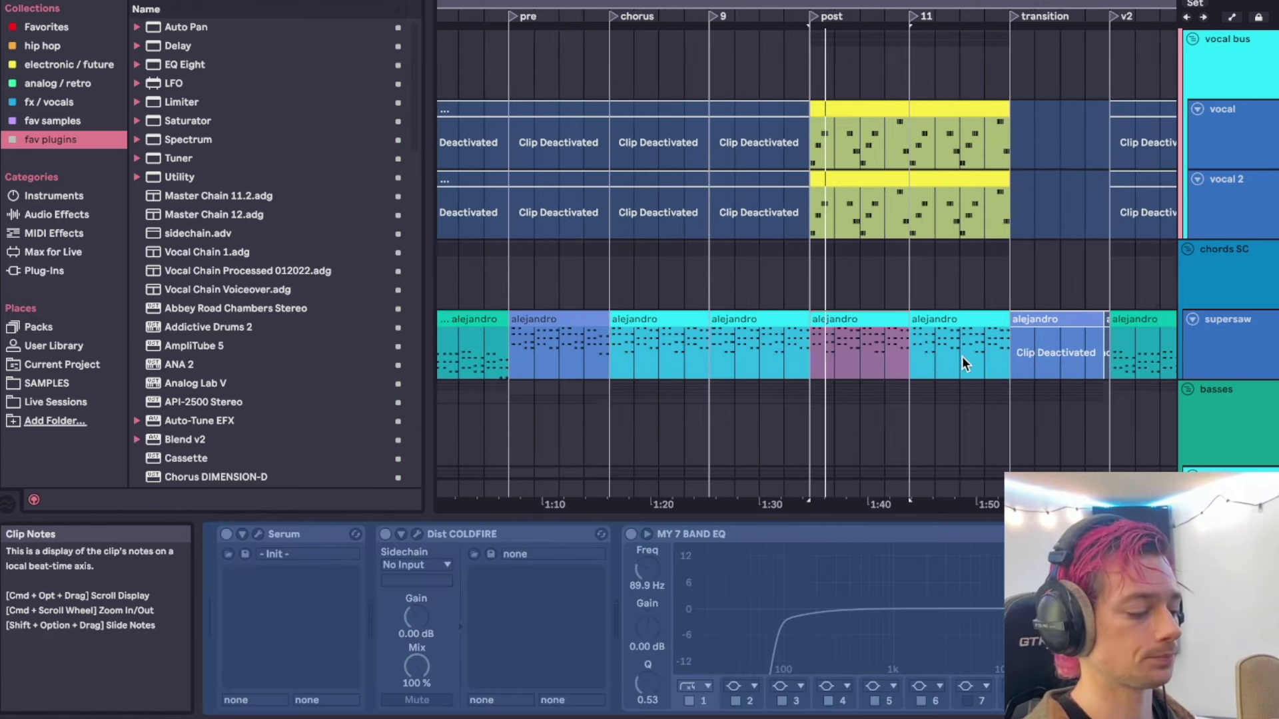
Select the chords SC and basses groups together to view their devices, and place the playback position at the start of the post section.
scroll(1121, 347, down, 4)
click(1240, 150)
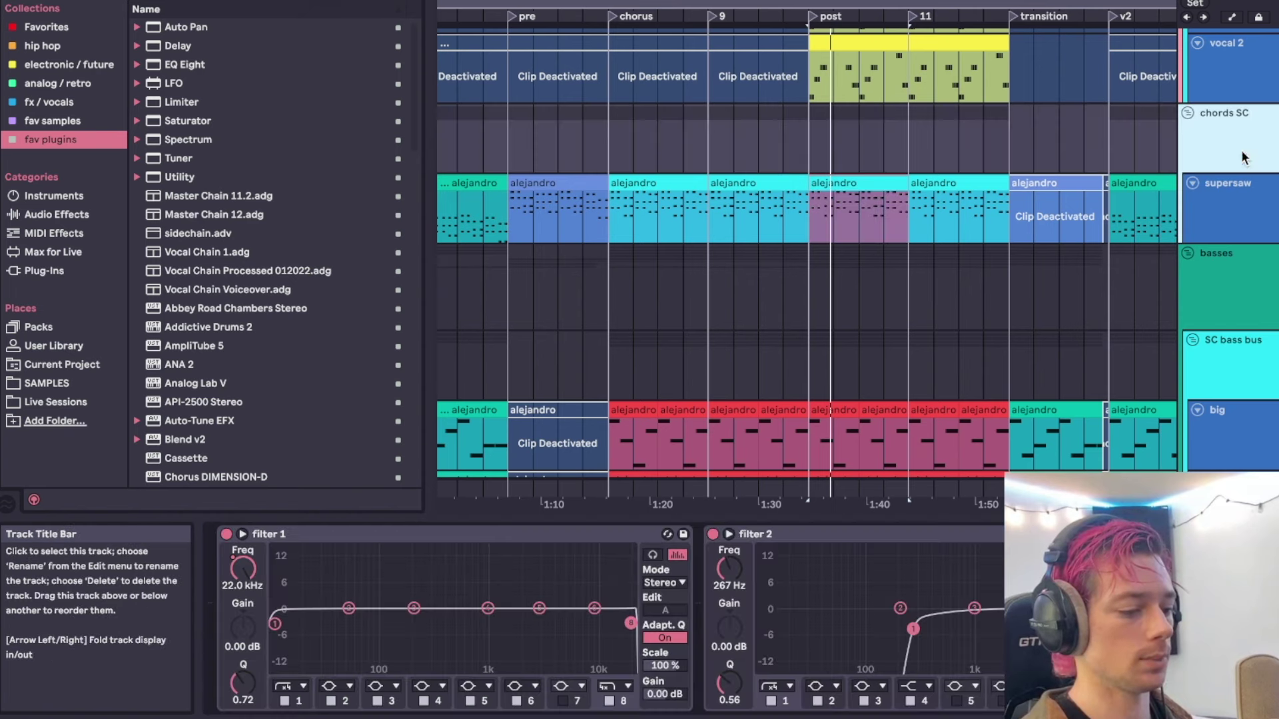
click(1236, 289)
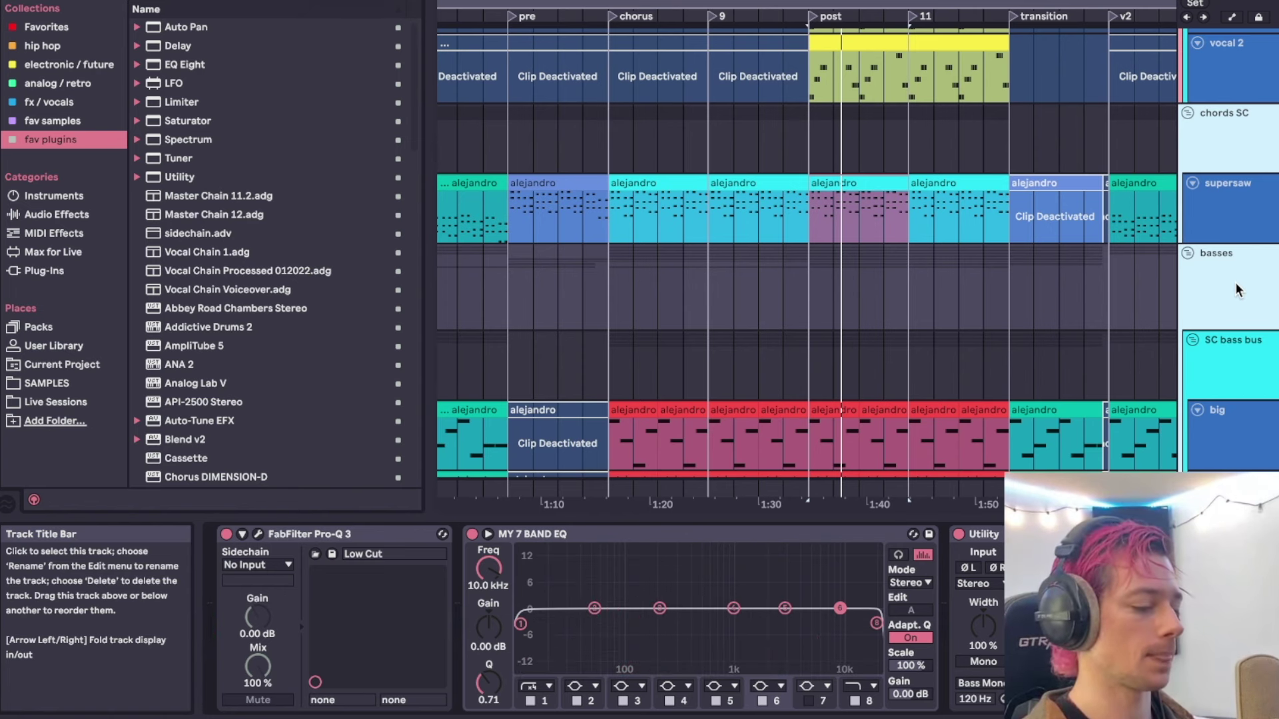
click(809, 363)
scroll(810, 363, up, 5)
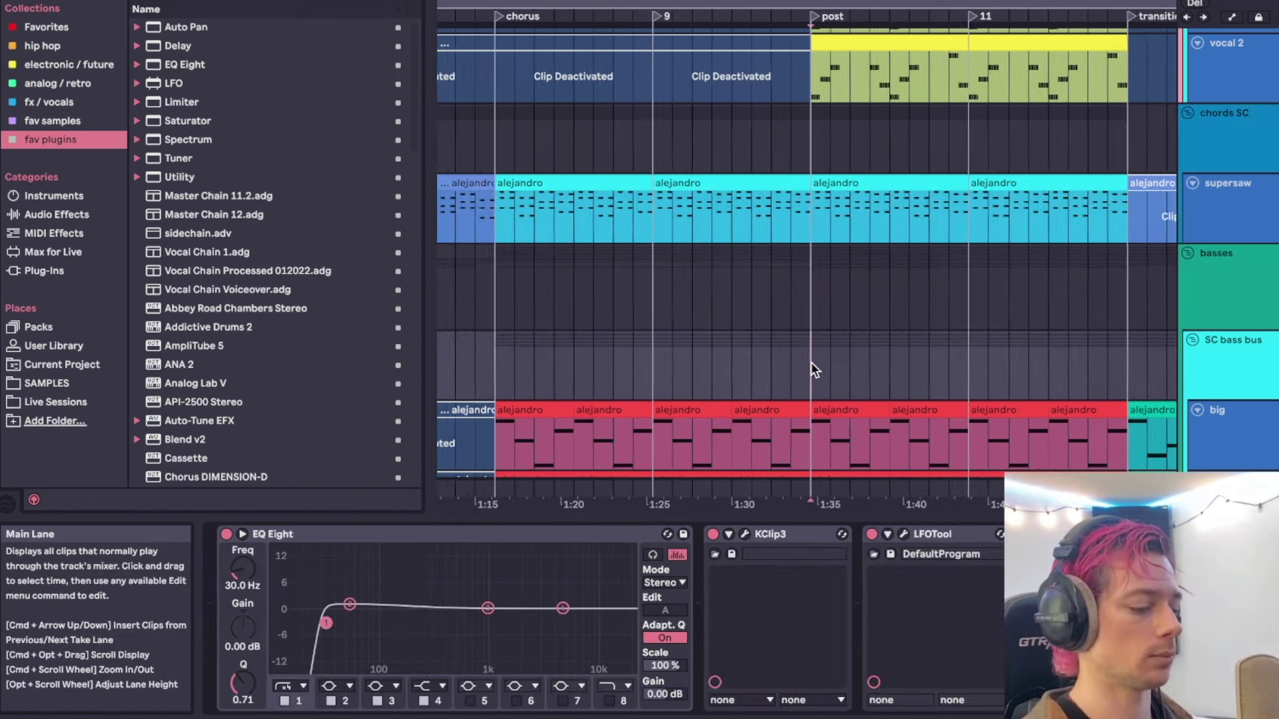
scroll(810, 362, down, 3)
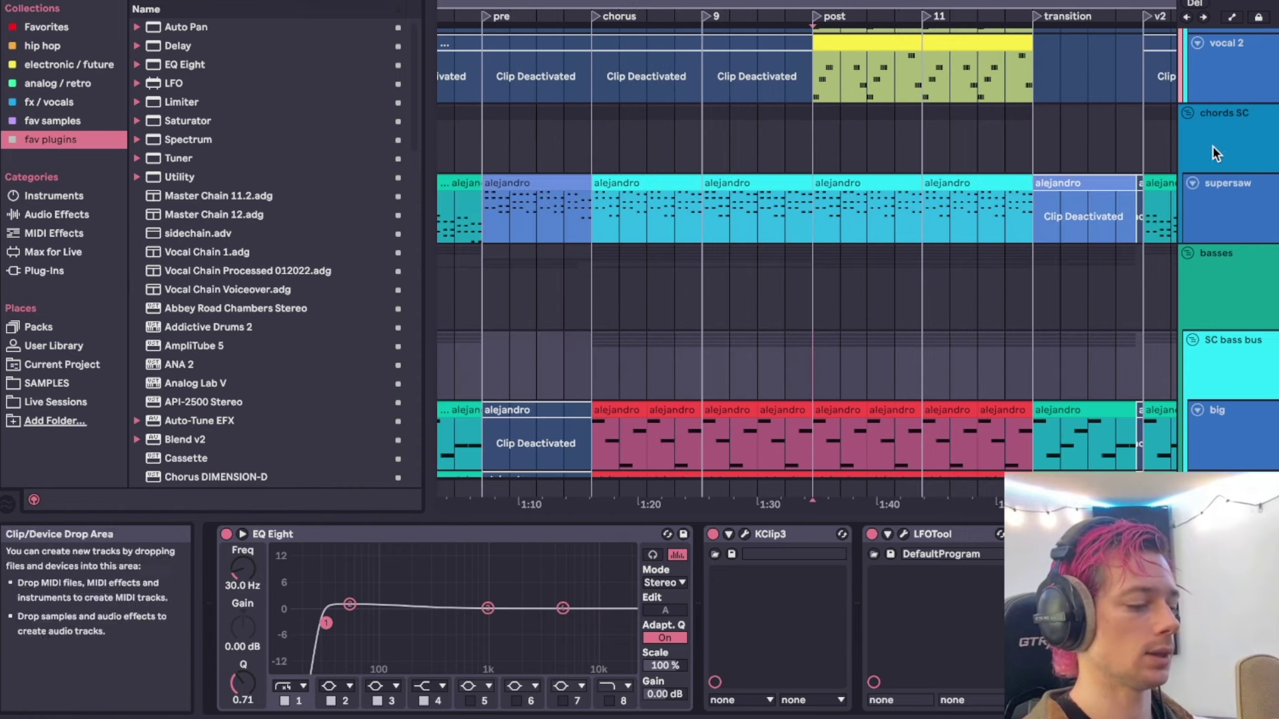
click(1242, 136)
click(1240, 254)
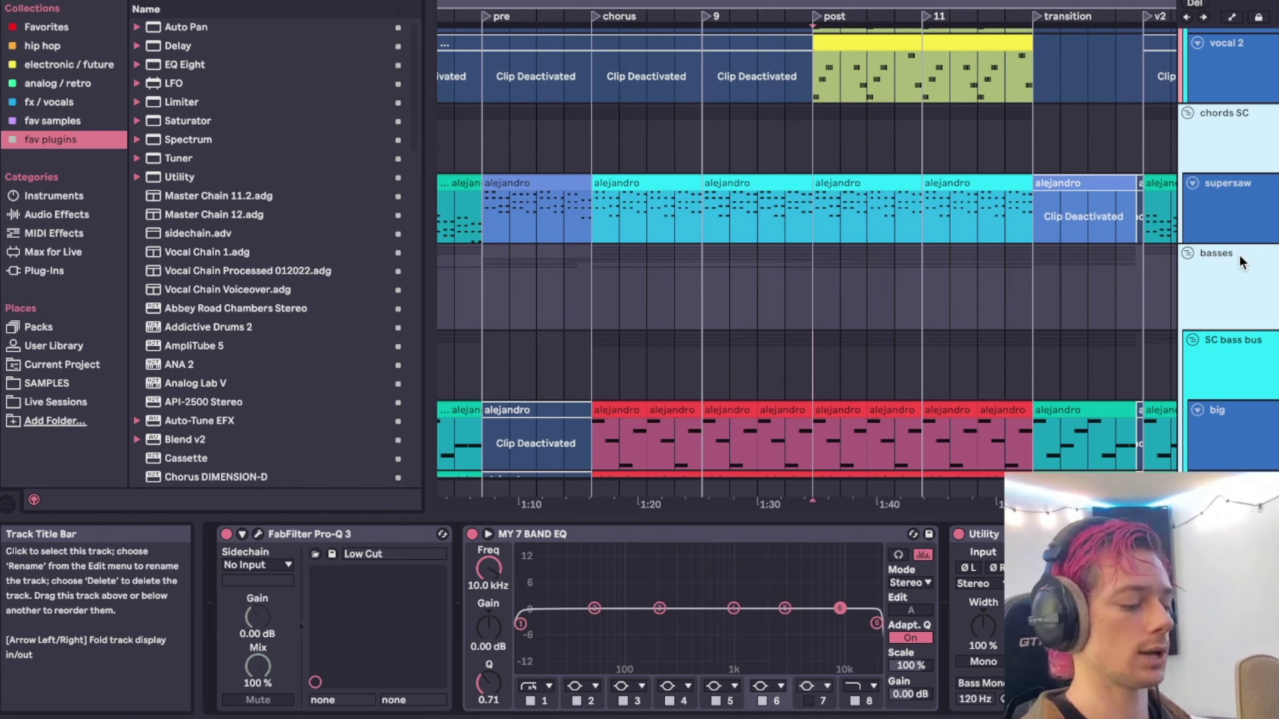
Play the supersaw's post clip, and select the basses group to view its devices.
click(847, 180)
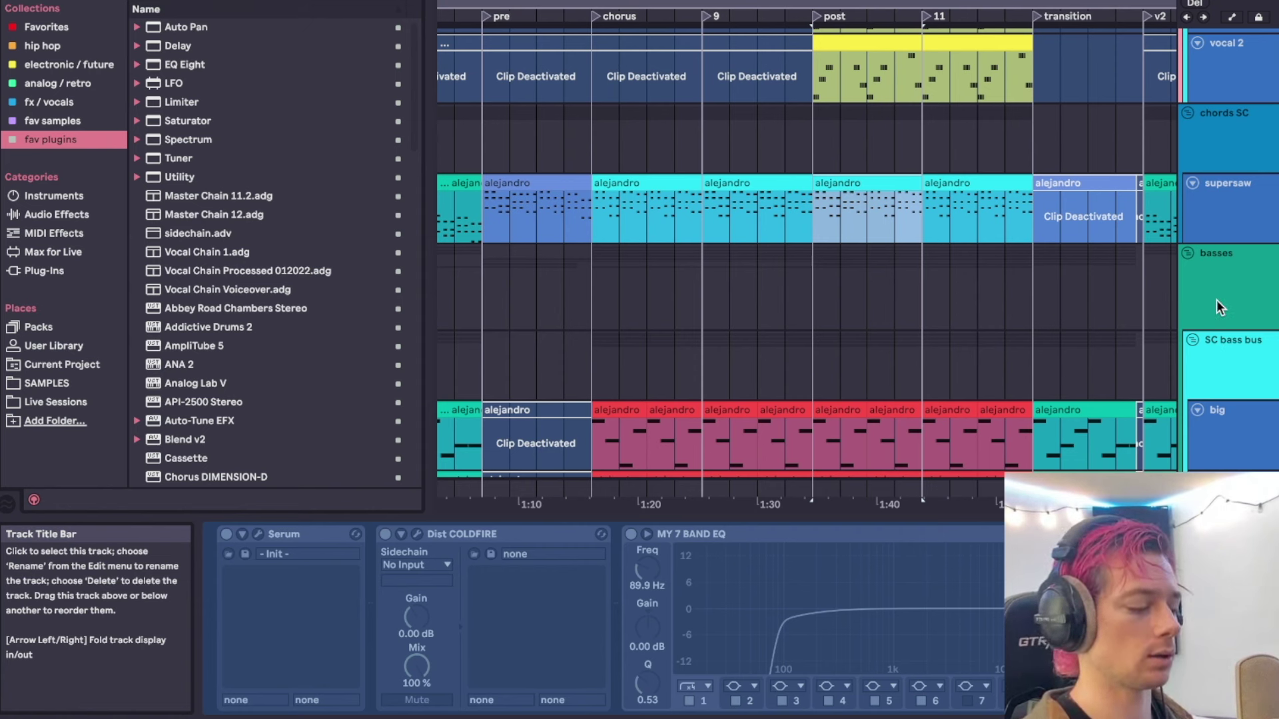
key(space)
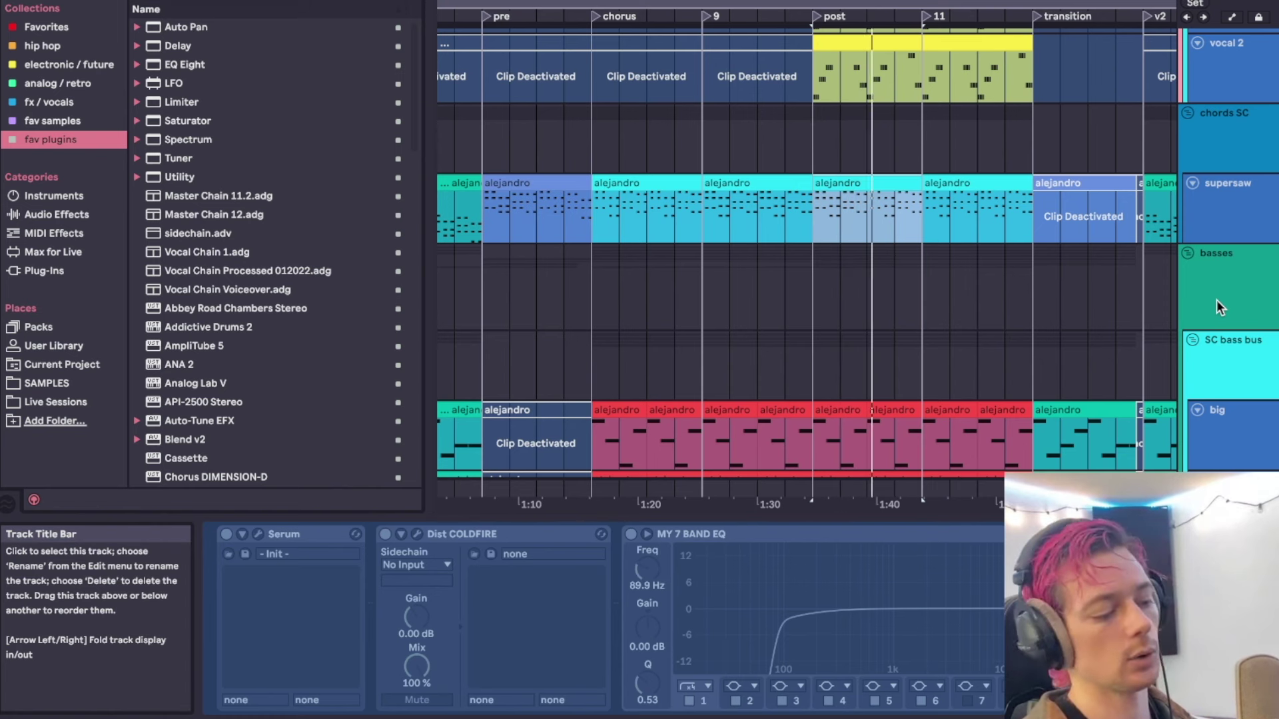
click(1222, 282)
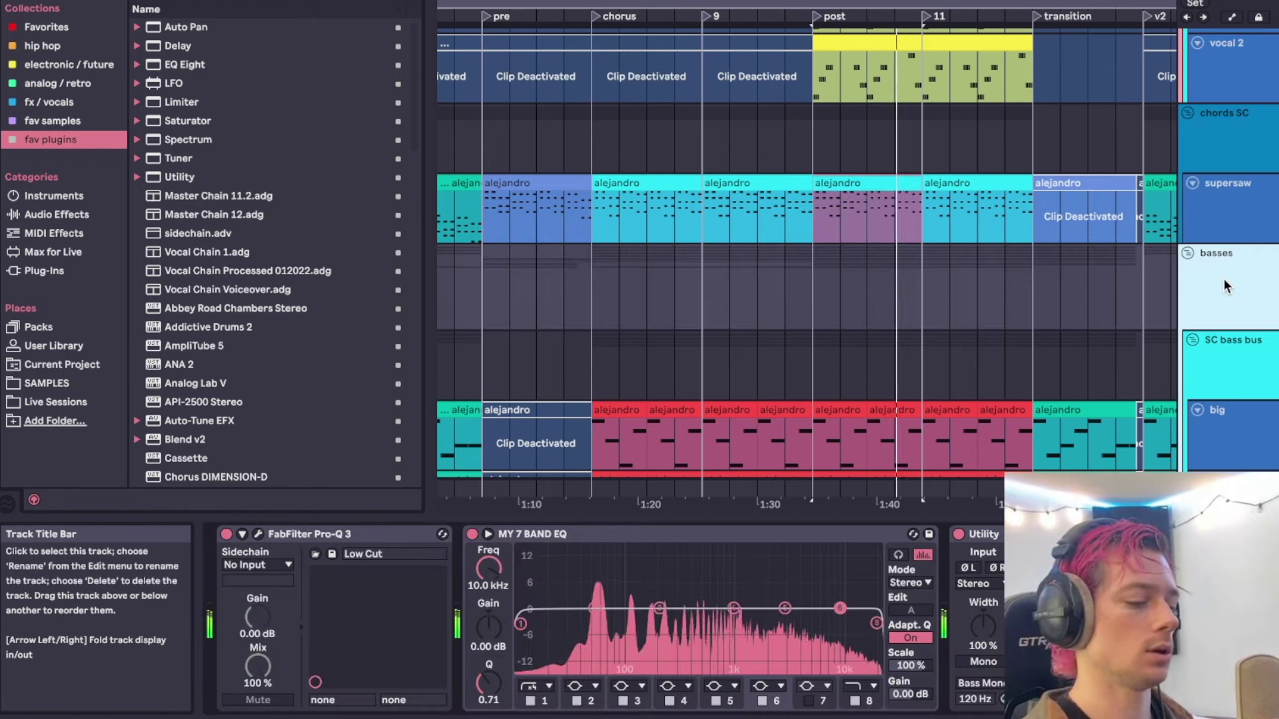
Select the arp track's clip in the post section, and look over the arp's clips across the song.
scroll(1224, 278, up, 5)
click(845, 74)
scroll(844, 70, up, 2)
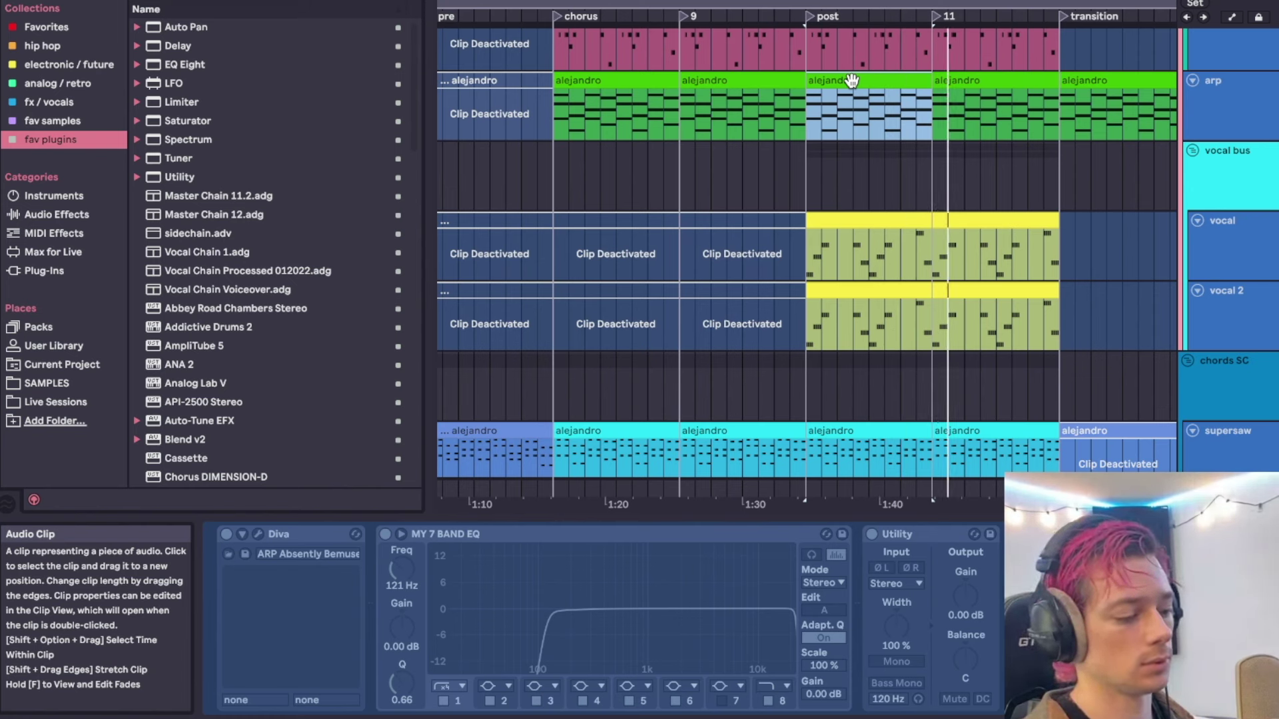
scroll(851, 81, down, 5)
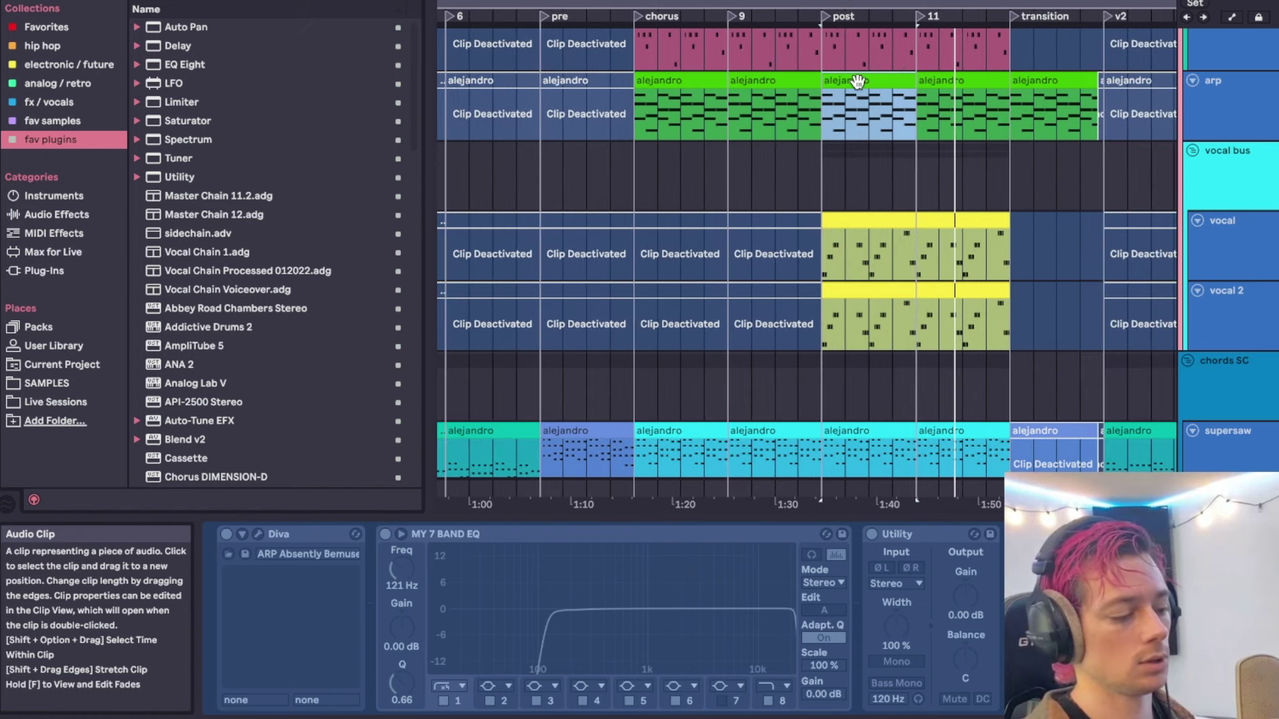
scroll(858, 80, down, 5)
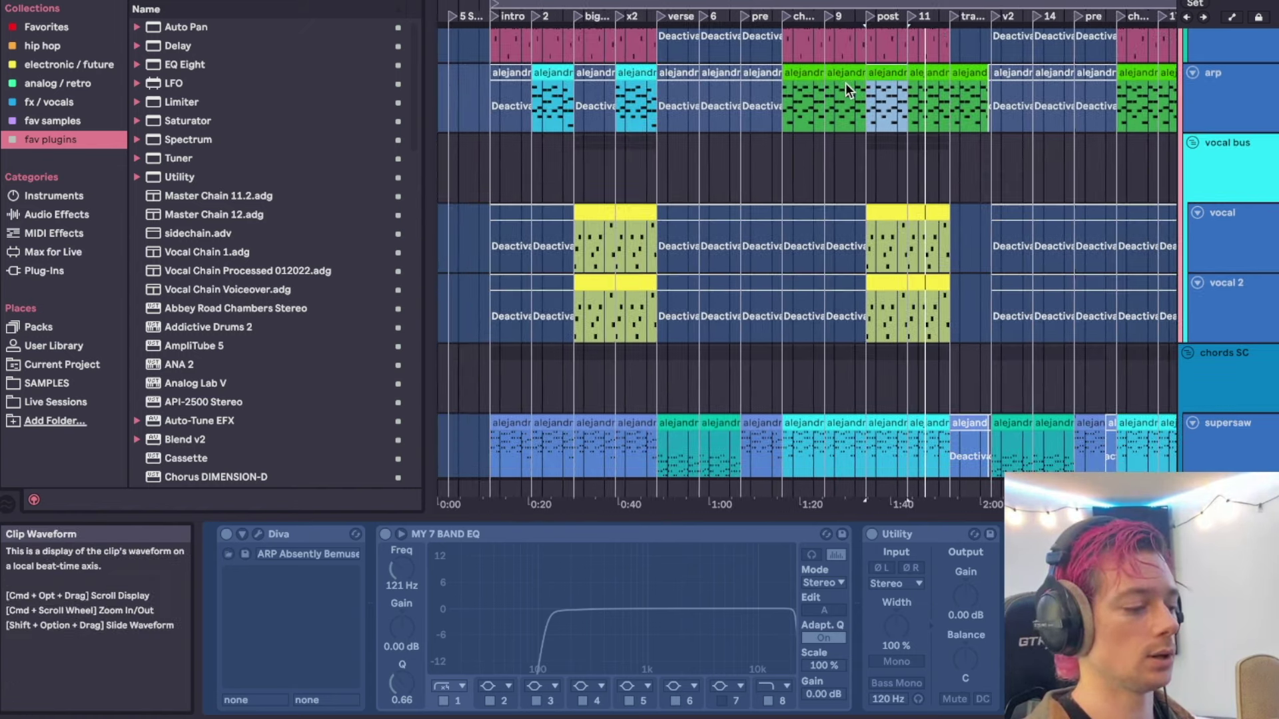
Look over the pluck lead, arp and vocal clips, and select the vocal track's first post clip.
scroll(846, 82, up, 3)
scroll(853, 134, up, 3)
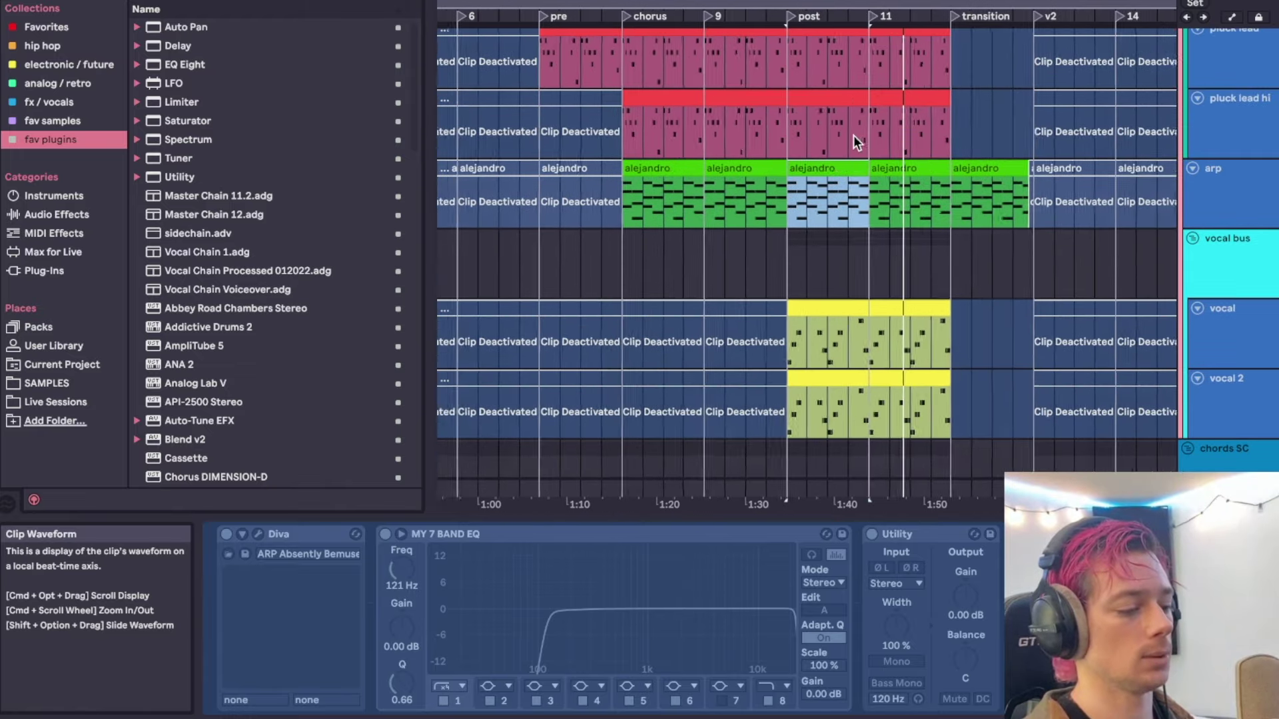
scroll(853, 134, up, 4)
scroll(855, 134, down, 5)
click(831, 275)
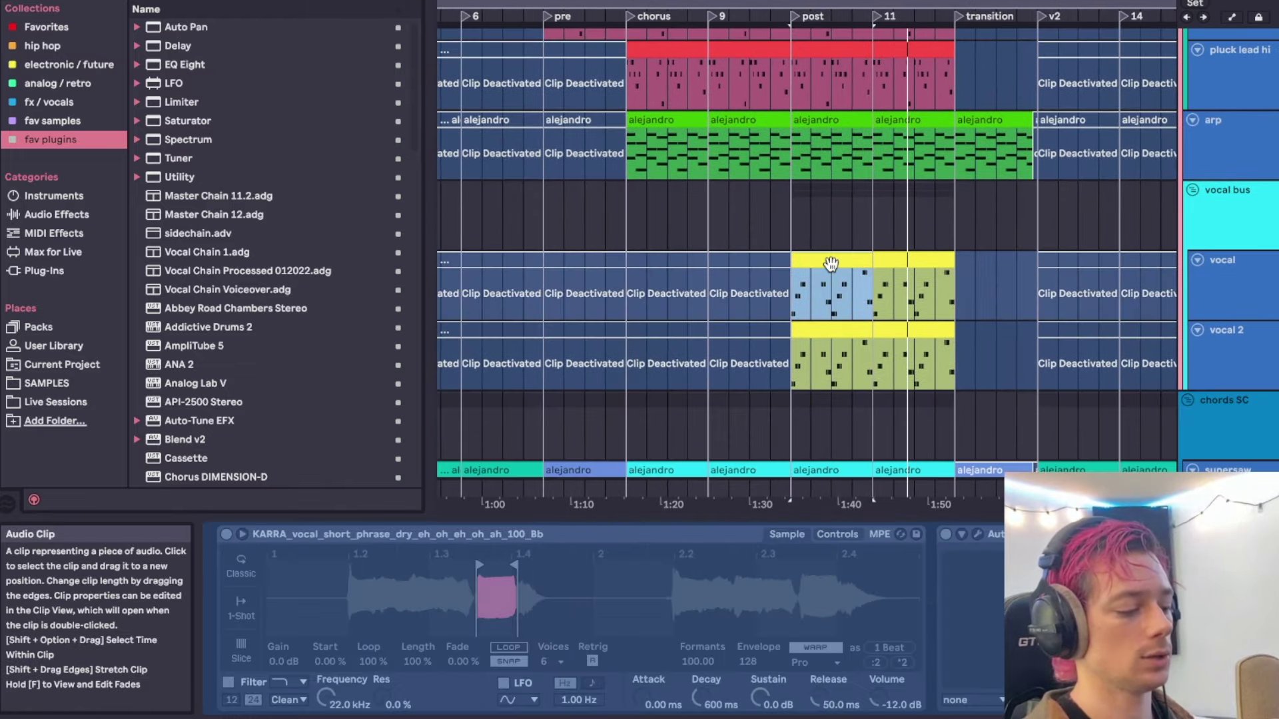
View the pluck bus's devices, and play the pluck lead's clip in the intro.
scroll(830, 267, up, 3)
click(1238, 58)
scroll(1019, 119, down, 5)
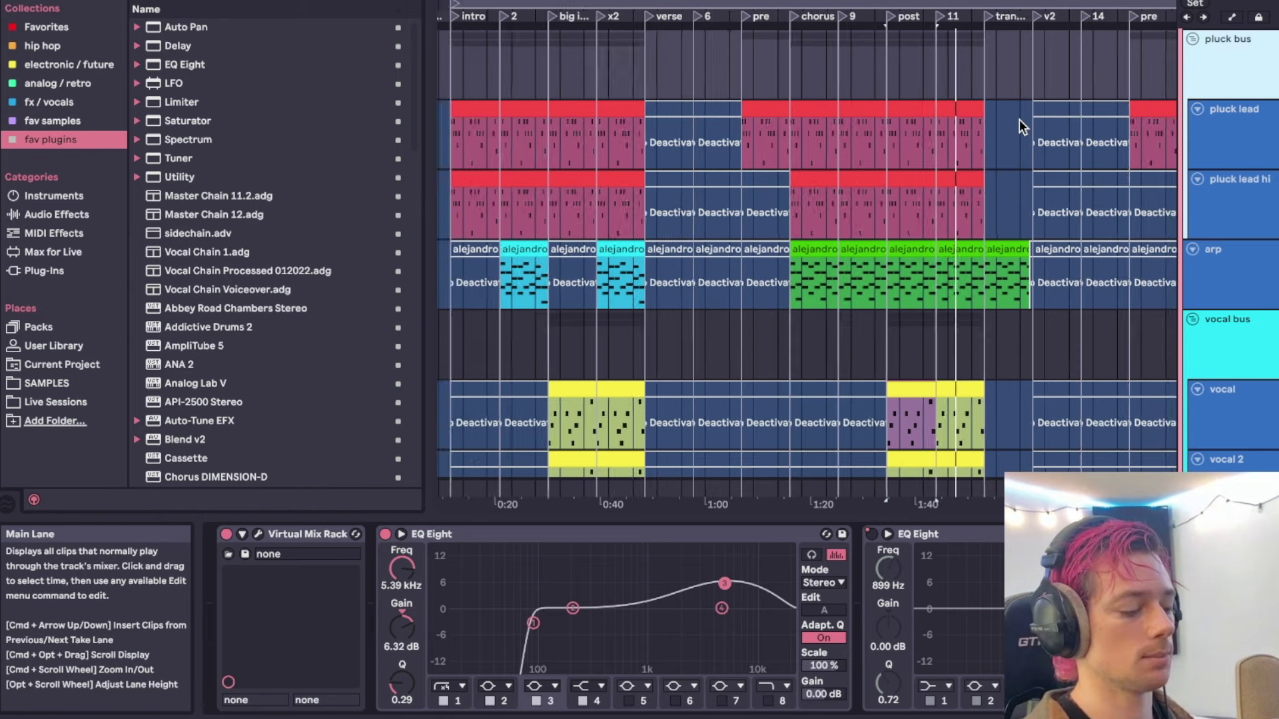
scroll(843, 135, left, 3)
click(529, 115)
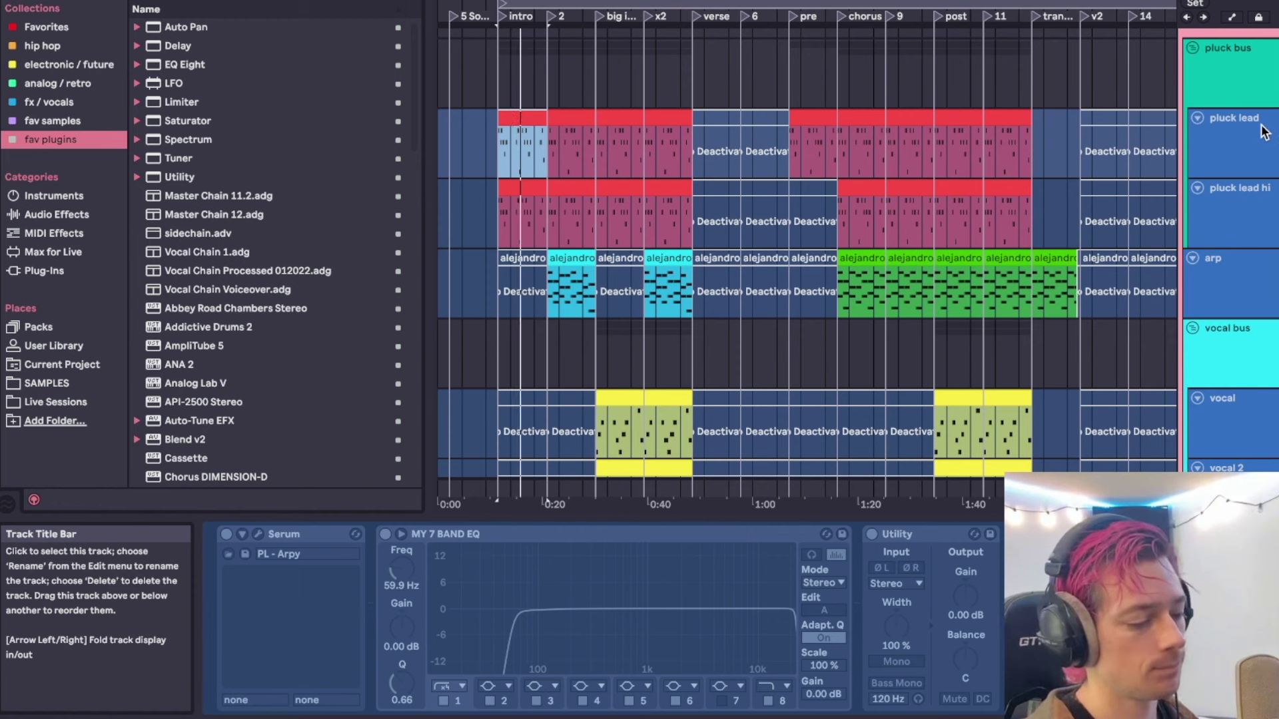
Unfreeze the pluck lead and pluck lead hi tracks together.
click(1250, 156)
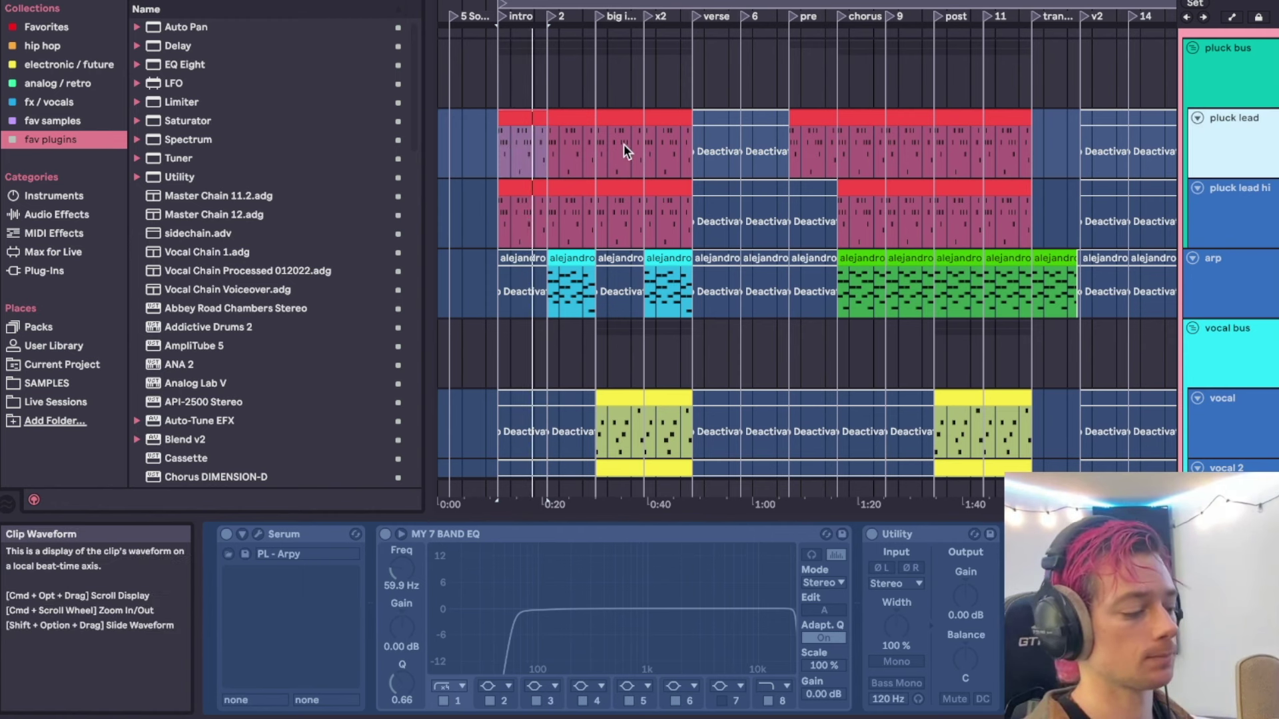
right_click(1225, 201)
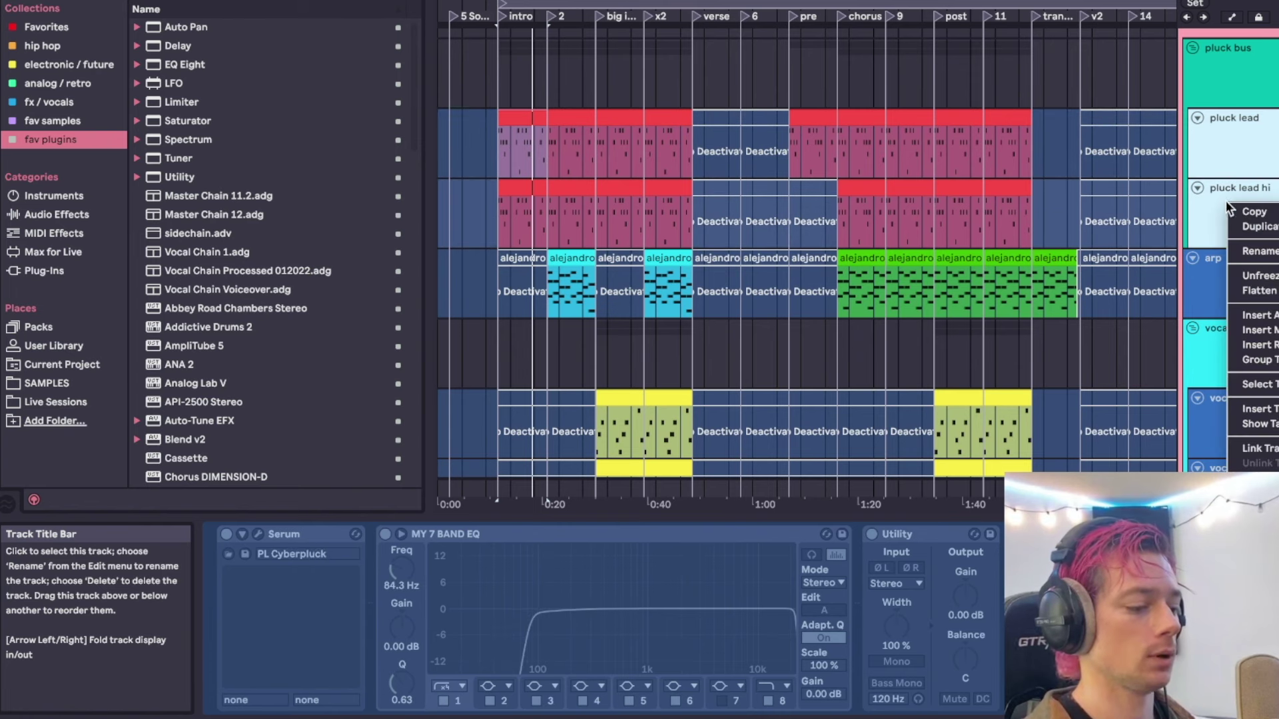
click(1269, 278)
Open the pluck lead's Serum plug-in, and move its window below the pluck clips.
click(1235, 148)
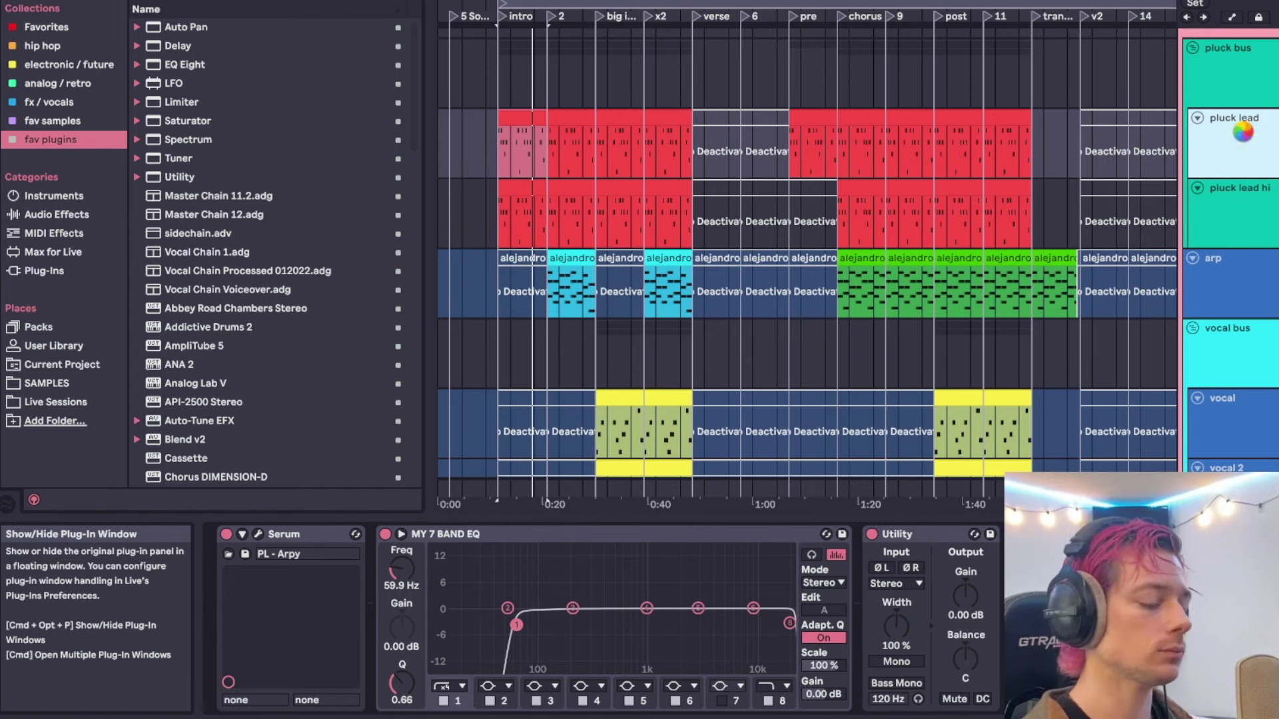
click(257, 534)
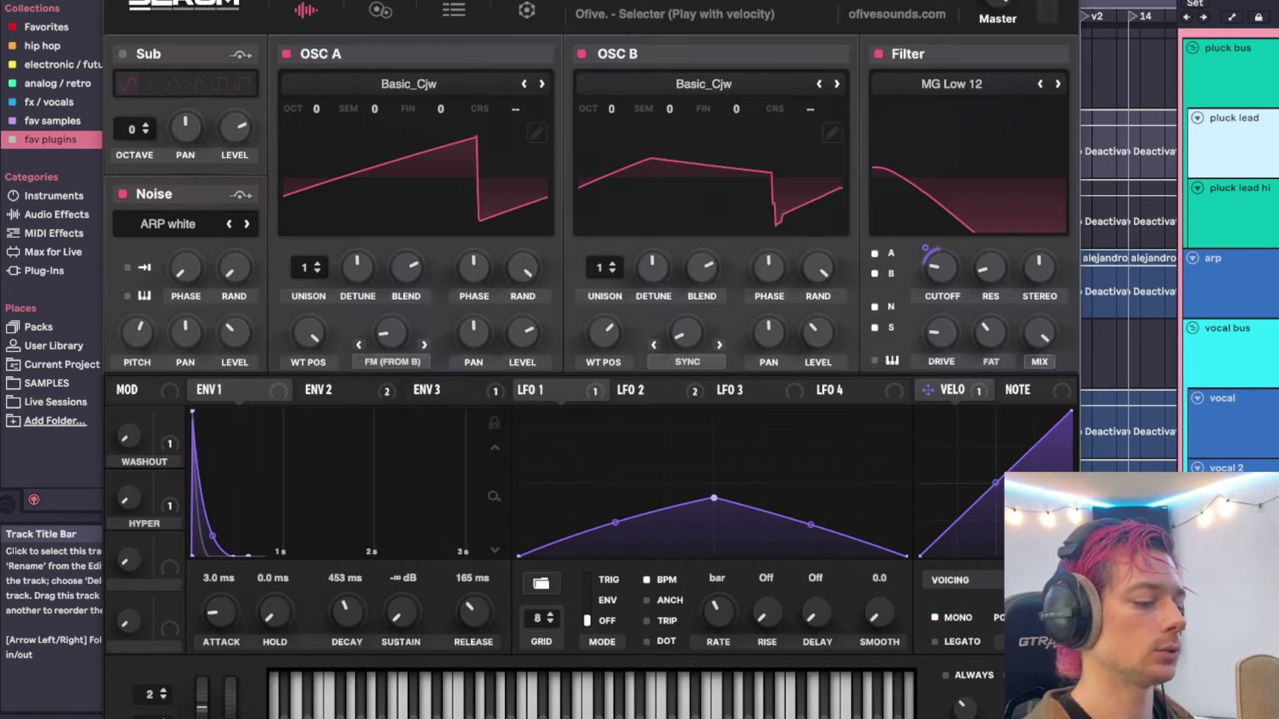
drag(718, 0, 849, 307)
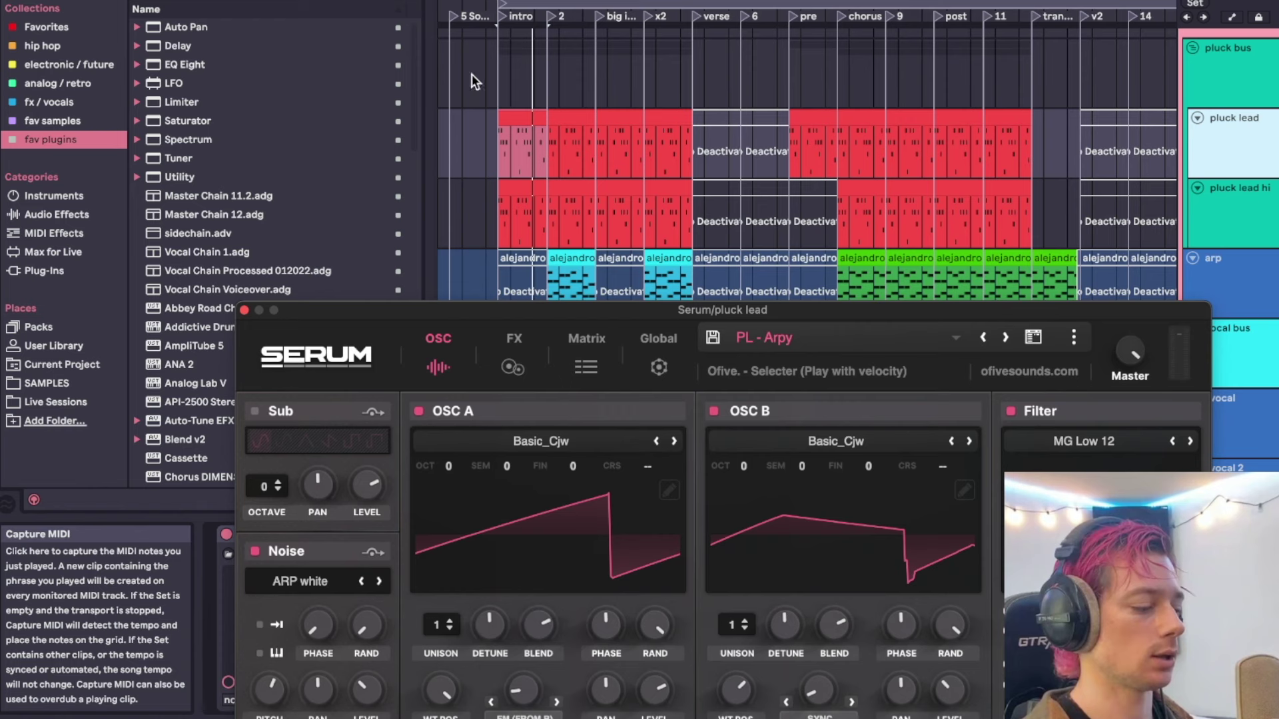
Examine the notes of the pluck lead's intro clip, and place the playback position midway through the intro.
click(514, 115)
scroll(516, 114, up, 3)
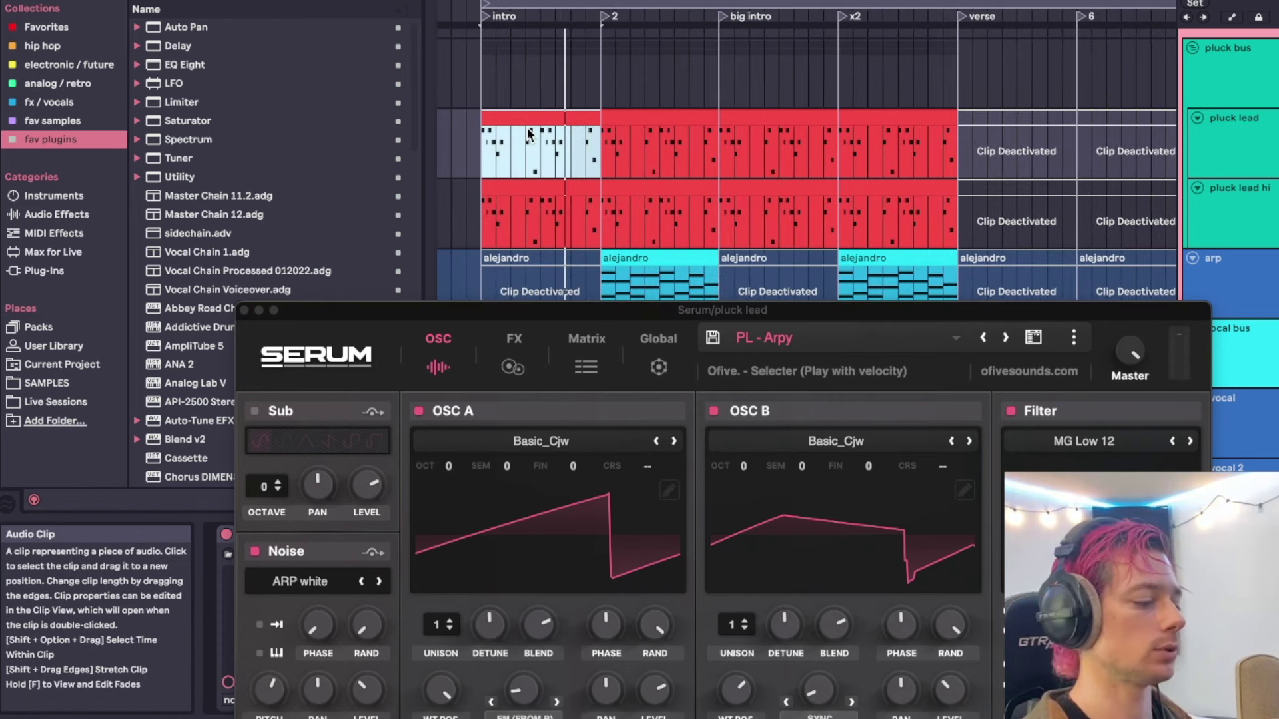
scroll(533, 135, up, 3)
click(550, 147)
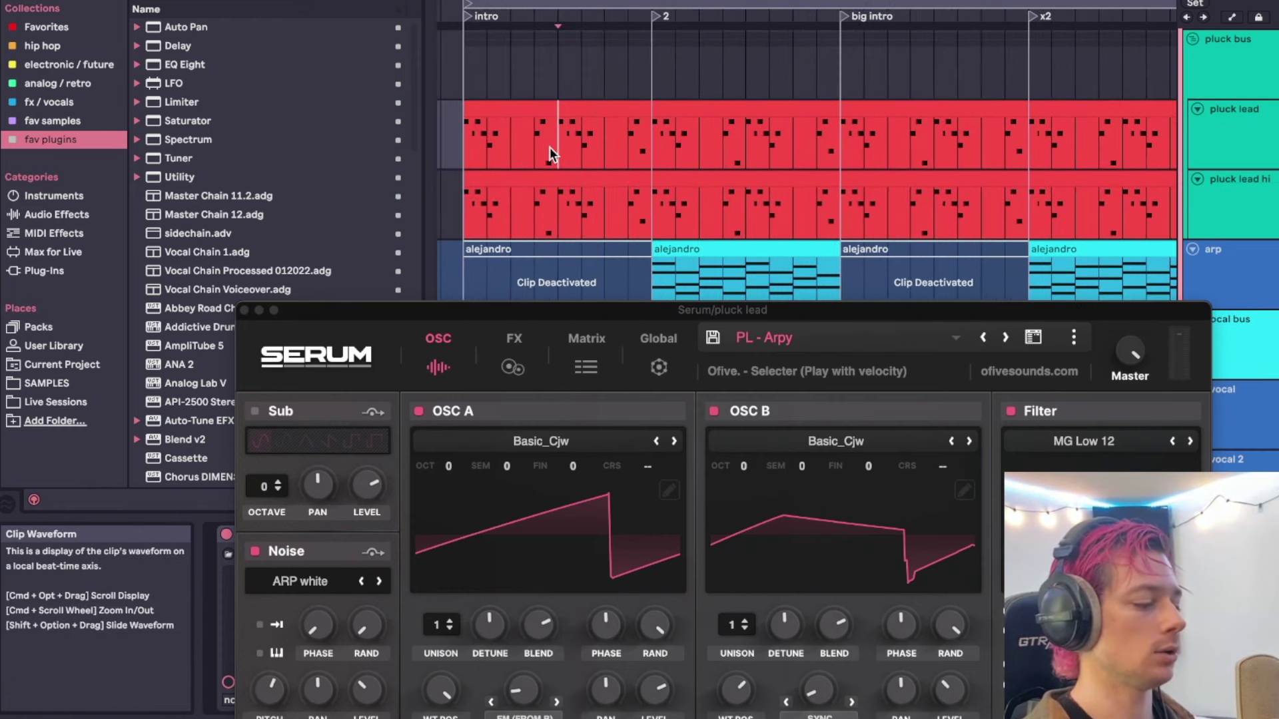
Select the pluck lead hi track to view its devices.
scroll(549, 147, down, 5)
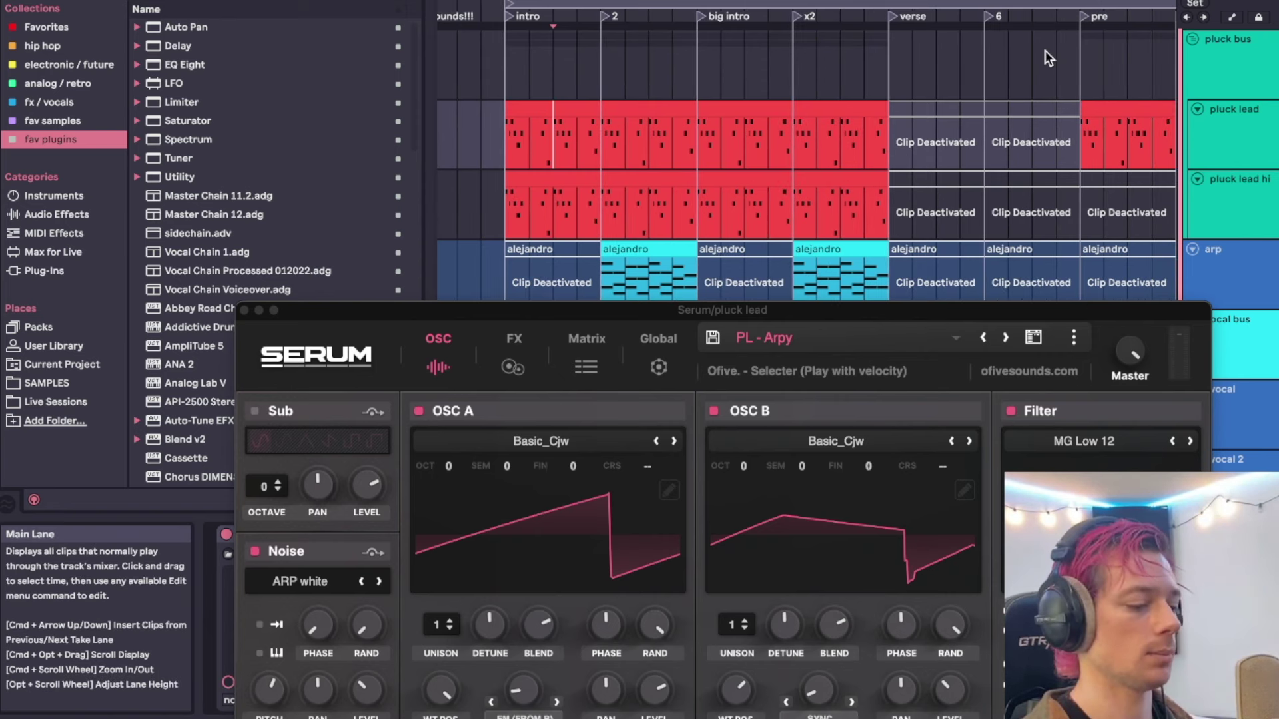
click(1245, 209)
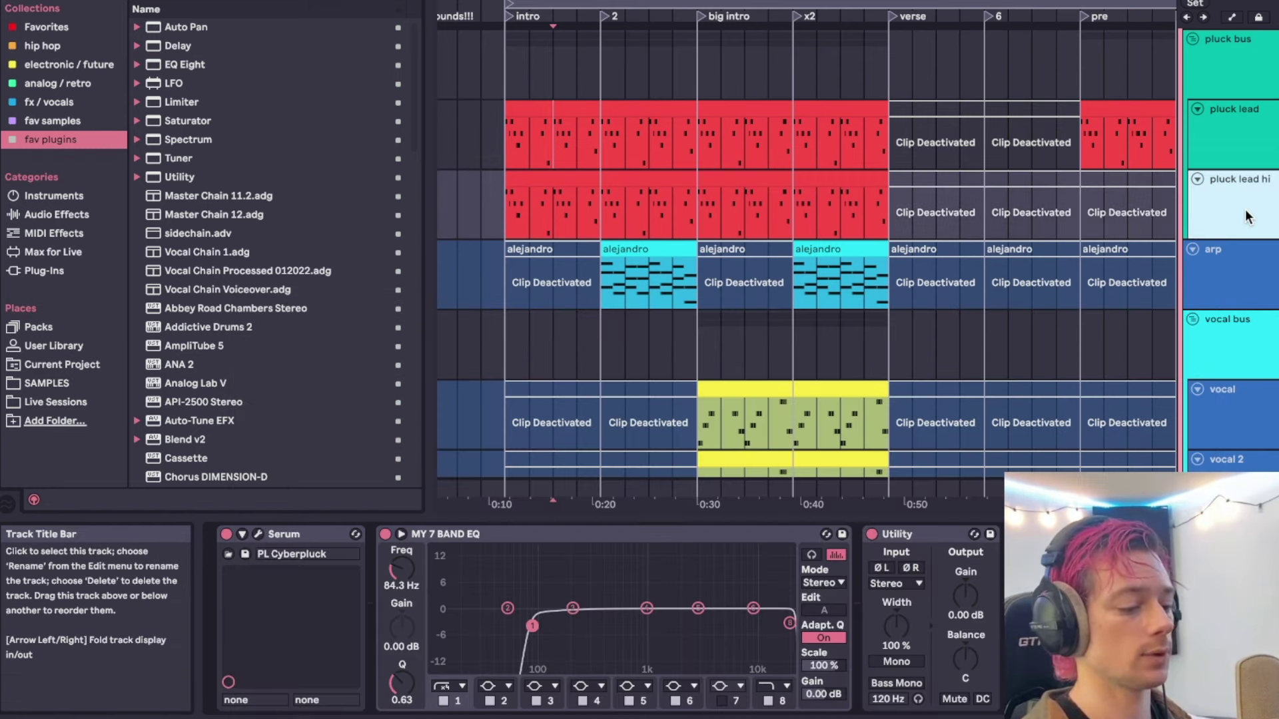
Move the pluck lead's Serum window below the pluck clips, and play the pluck lead from its intro clip.
click(1240, 143)
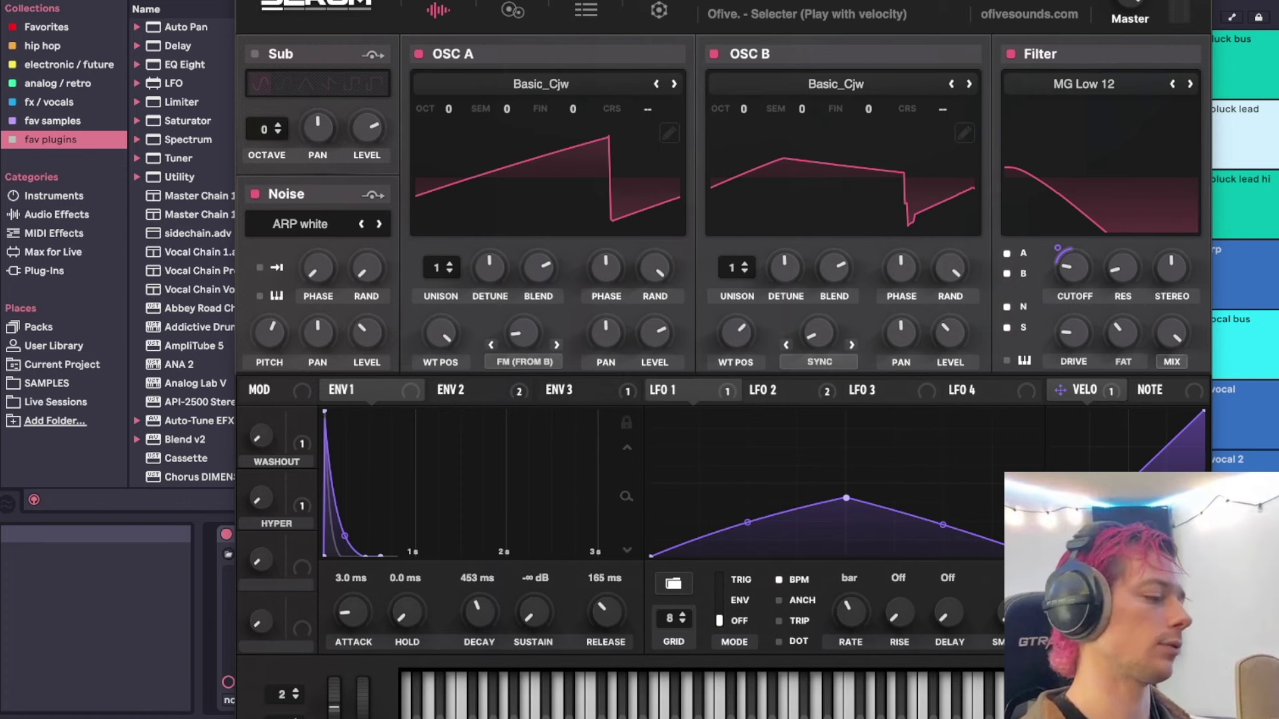
drag(320, 2, 357, 271)
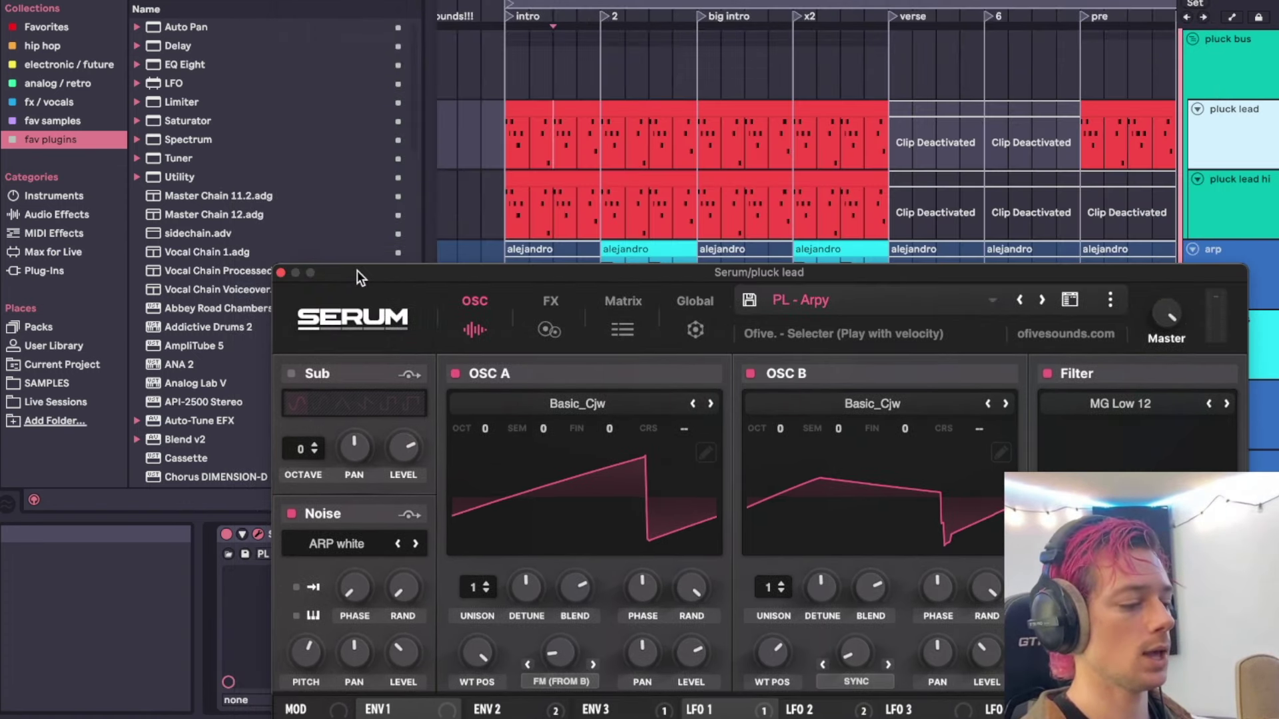
click(547, 111)
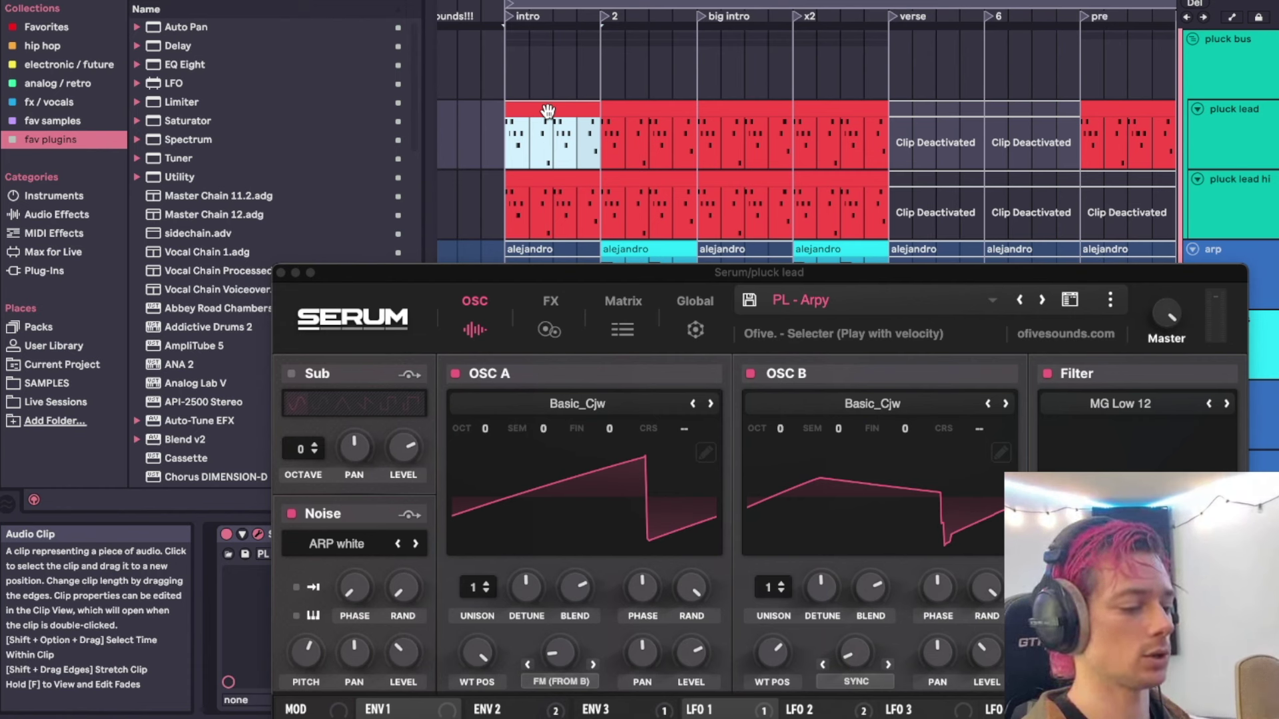
click(1242, 146)
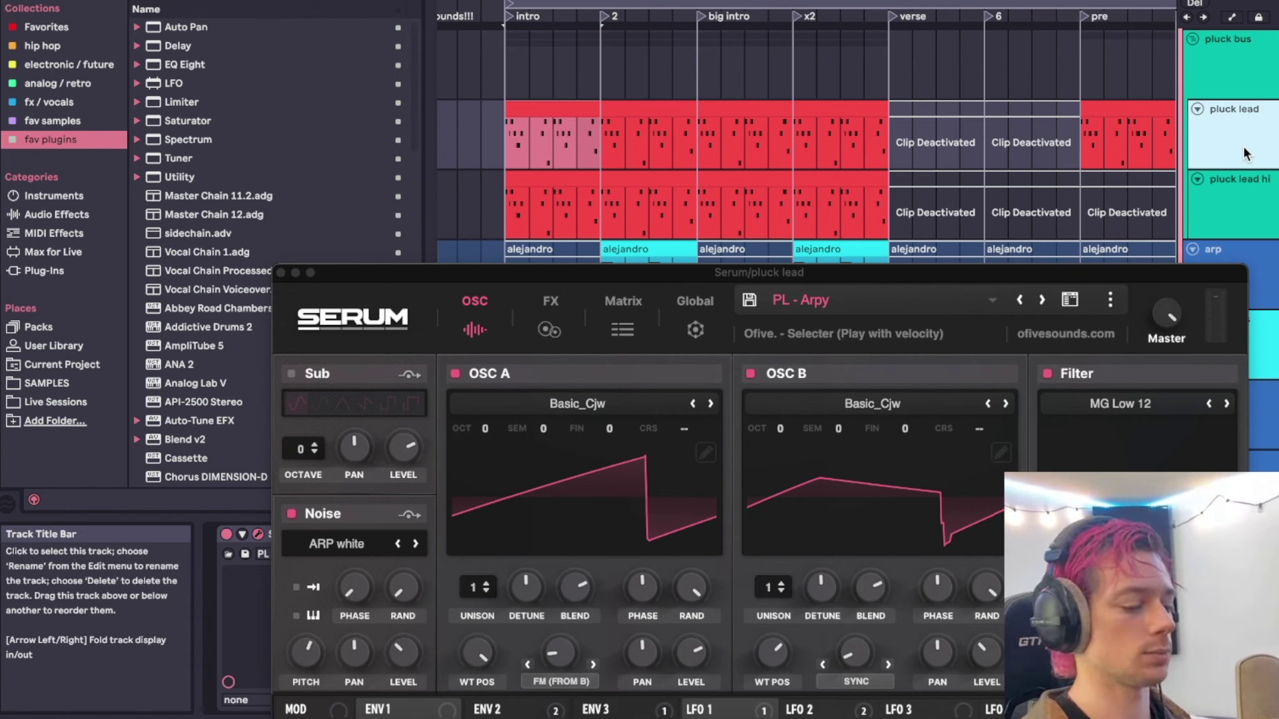
key(space)
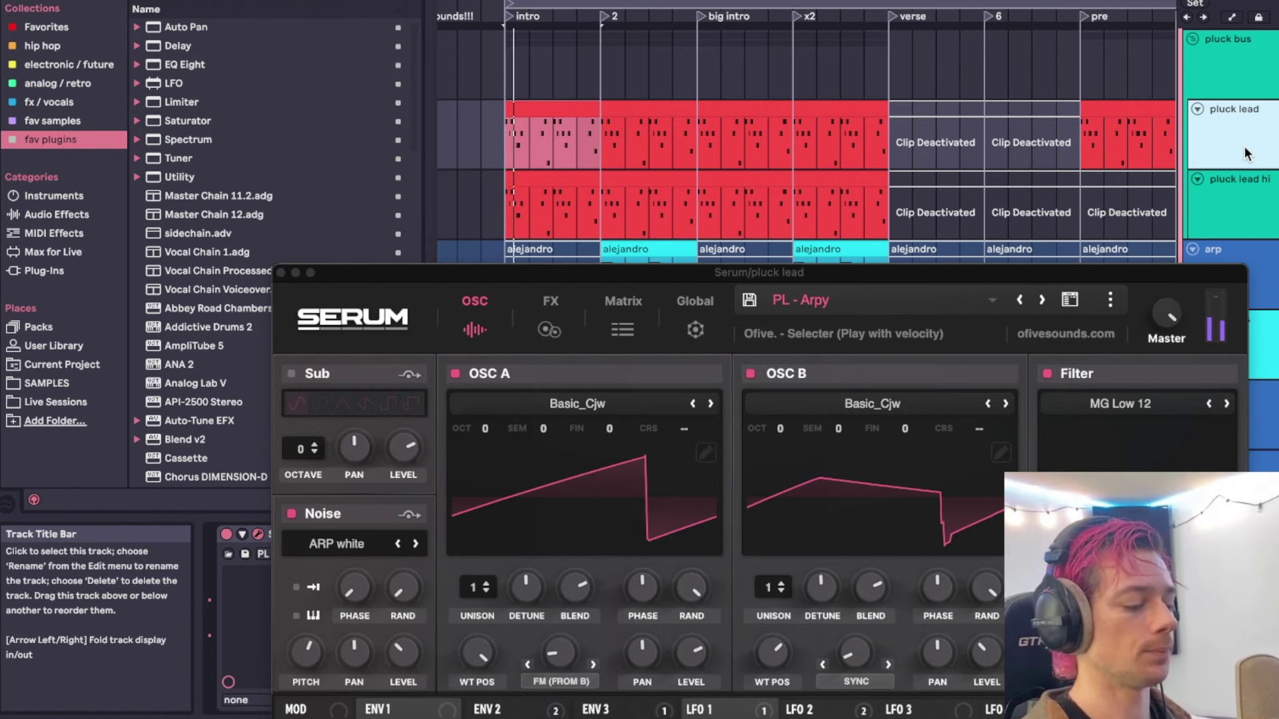
Reposition the pluck lead's Serum window to examine its filter, envelope and LFO during playback.
click(1054, 278)
drag(1053, 278, 1050, 0)
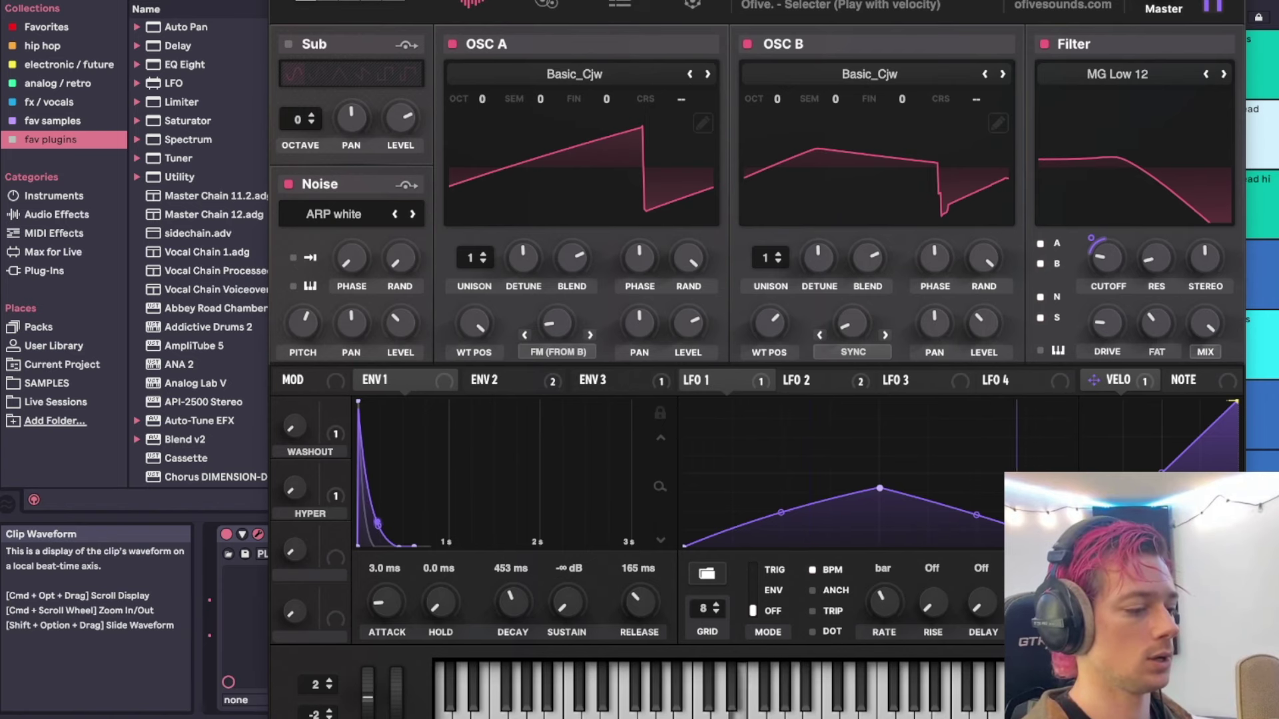
click(749, 0)
click(777, 8)
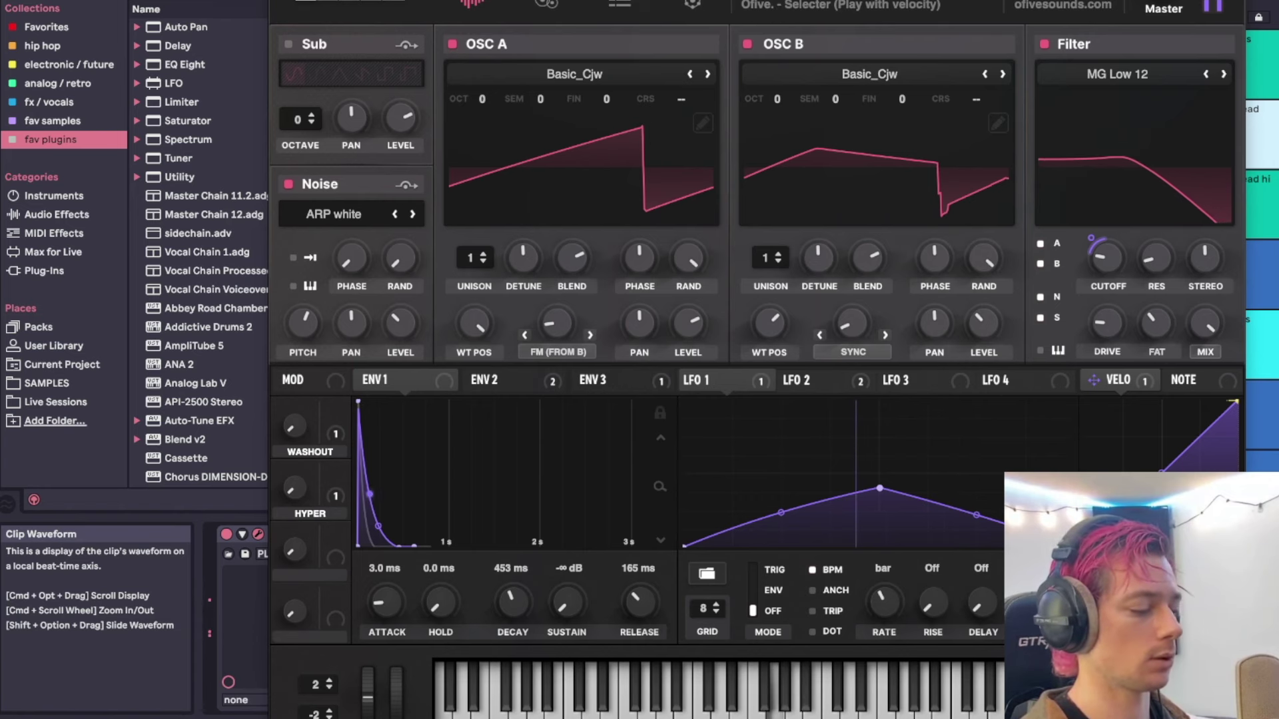
drag(776, 1, 720, 0)
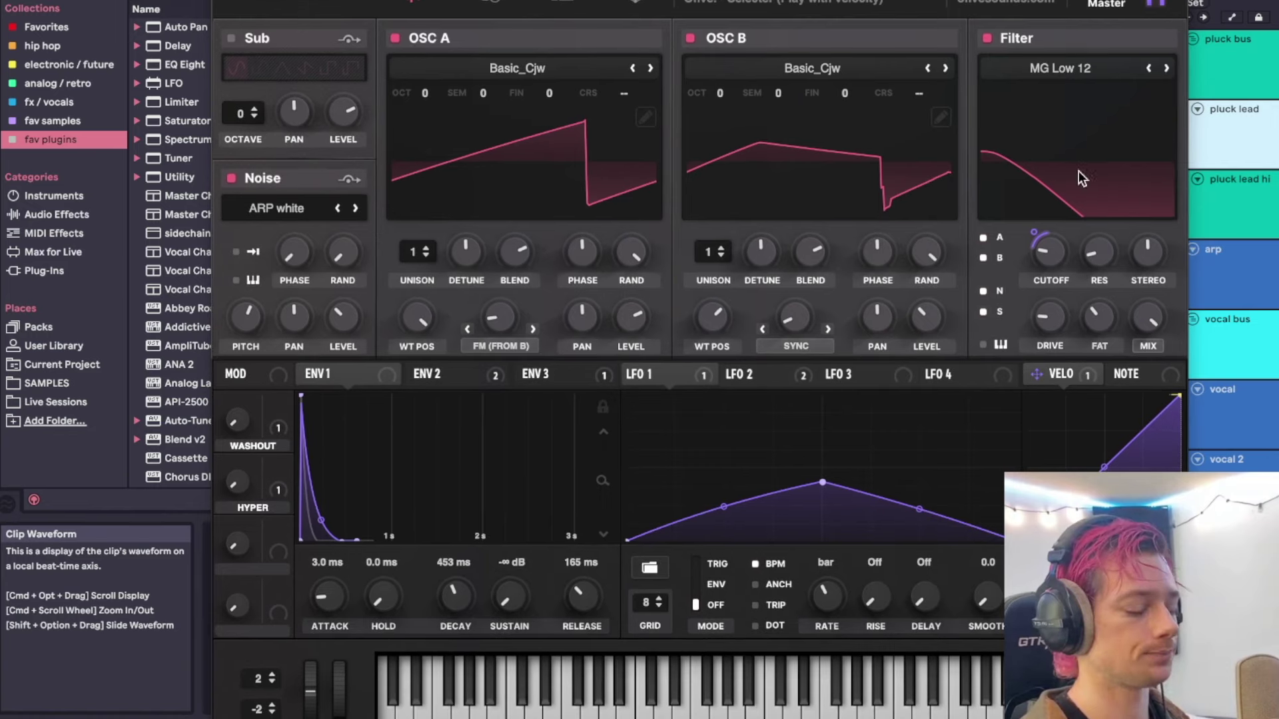
Open the pluck lead hi track's Serum plug-in to examine the PL Cyberpluck sound.
click(1263, 223)
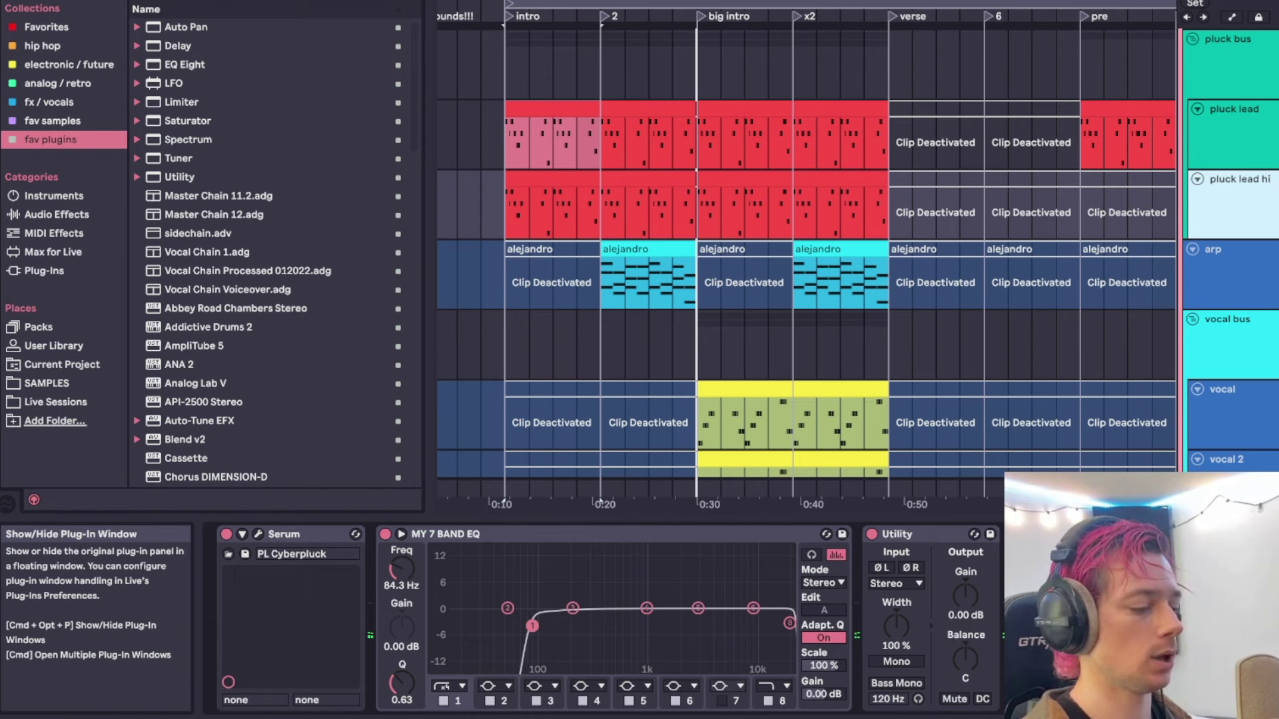
click(257, 534)
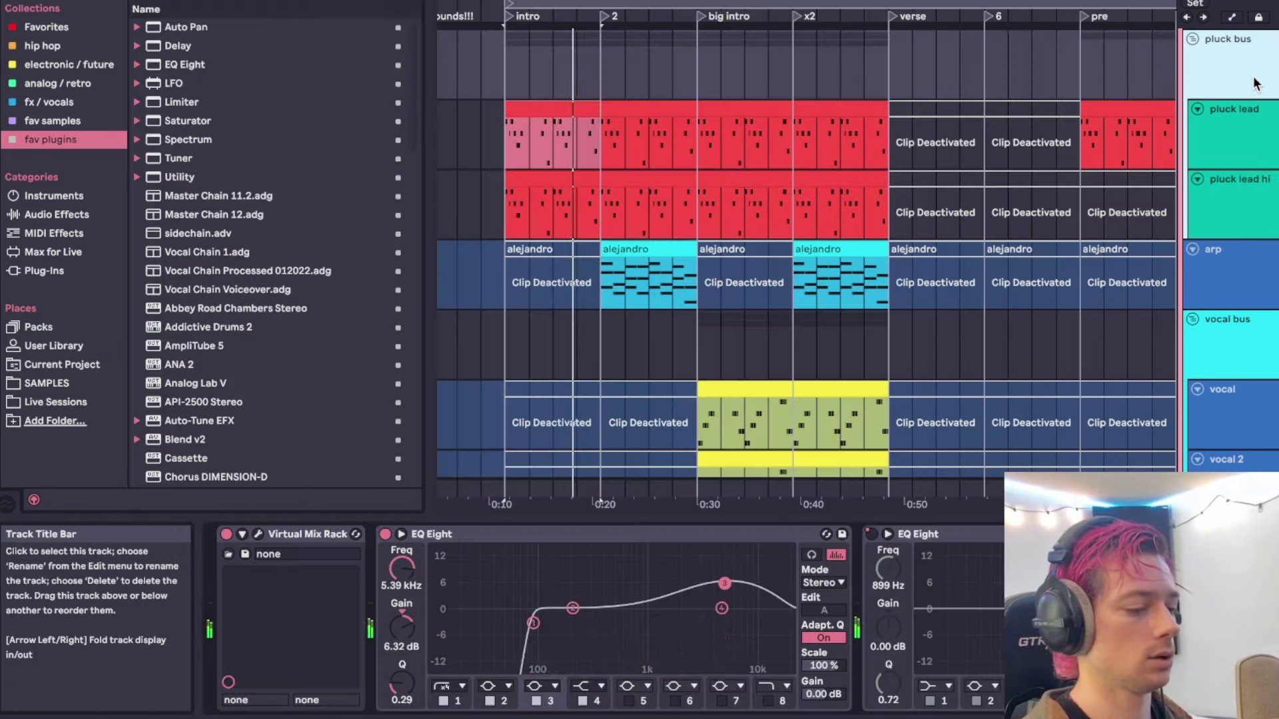
Open the pluck bus's Virtual Mix Rack, examine its compressor, saturation and channel modules, and hide the plug-in window.
click(1255, 83)
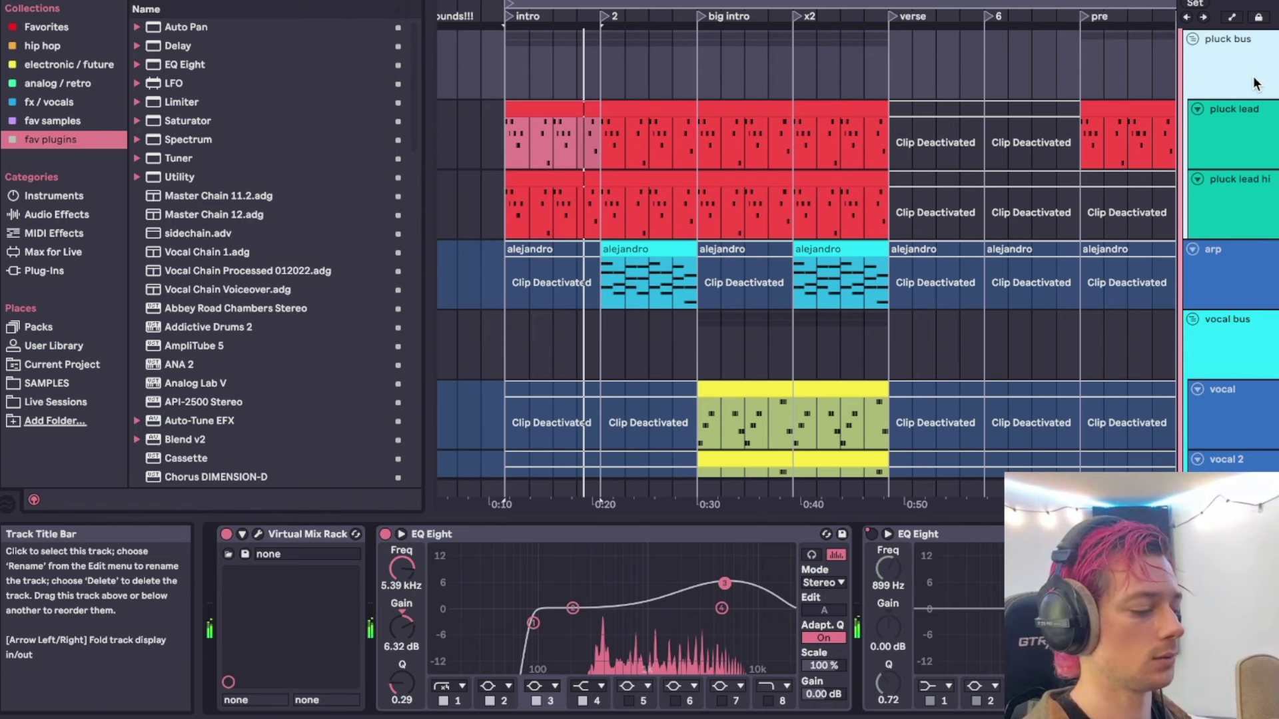
click(257, 534)
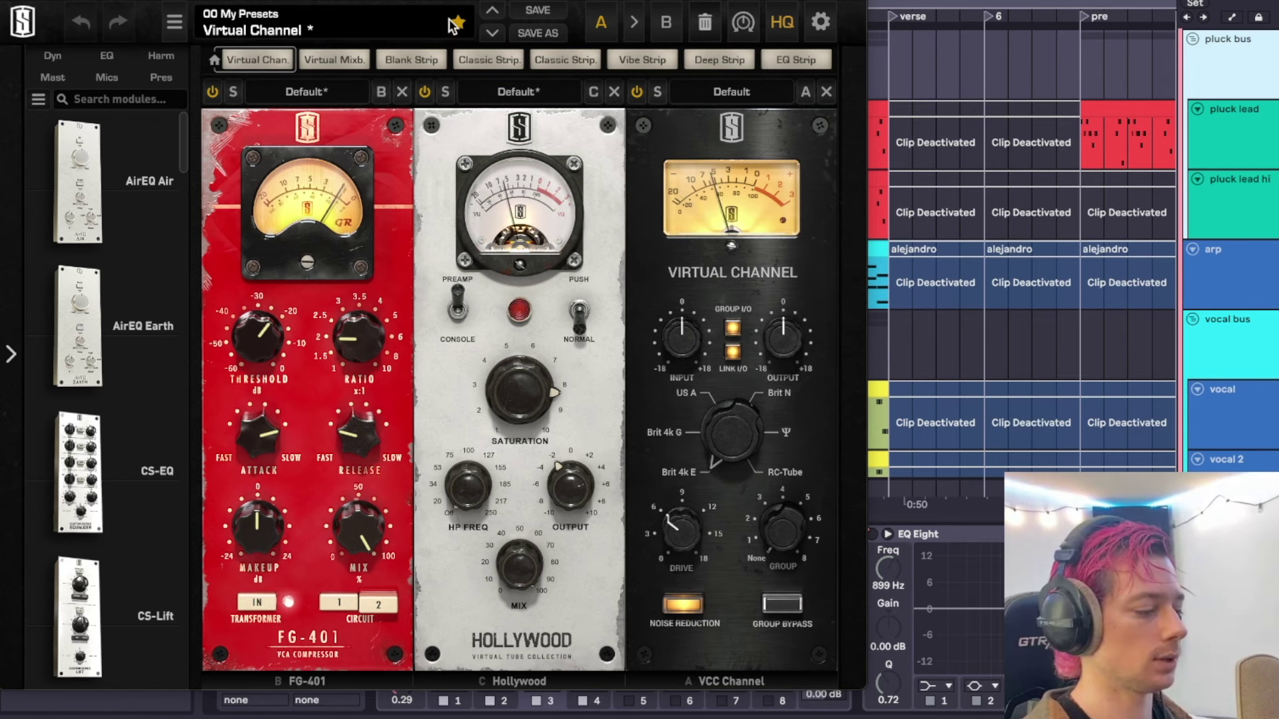
drag(413, 0, 813, 121)
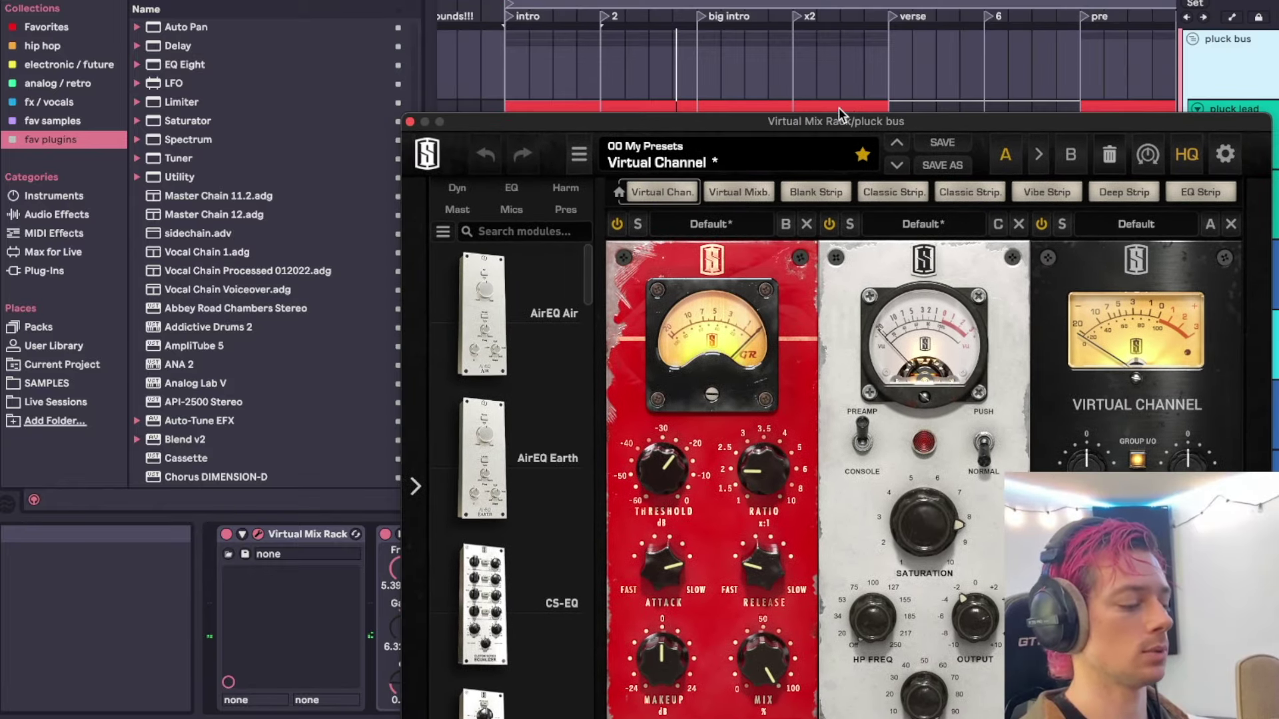
drag(813, 119, 759, 0)
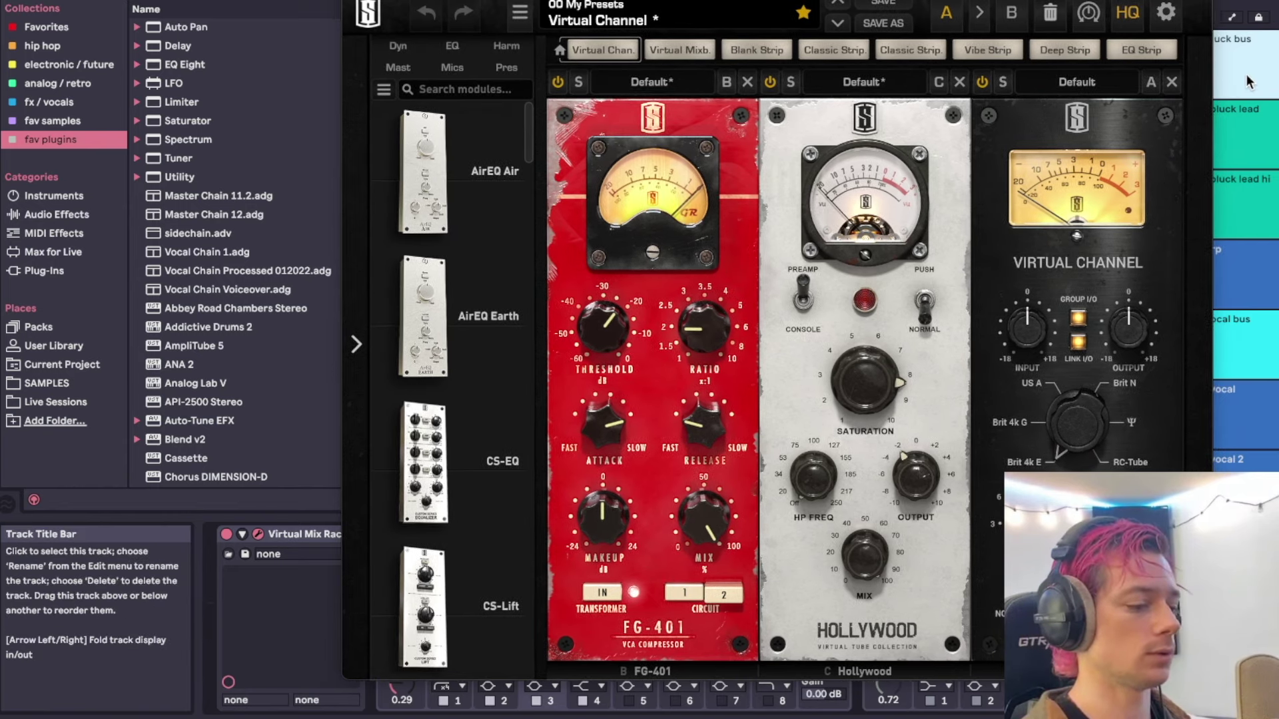
mouse_move(474, 0)
mouse_down()
mouse_move(700, 46)
mouse_move(572, 6)
mouse_move(454, 0)
mouse_up()
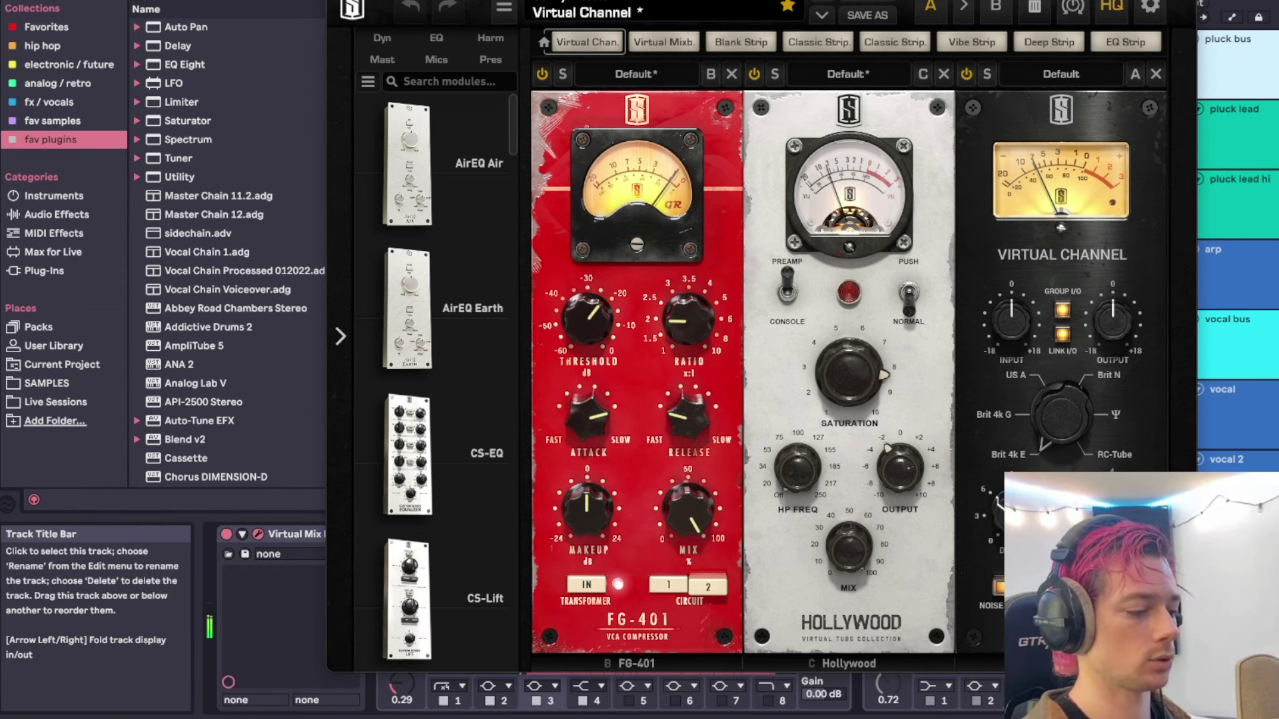
key(ctrl+alt+p)
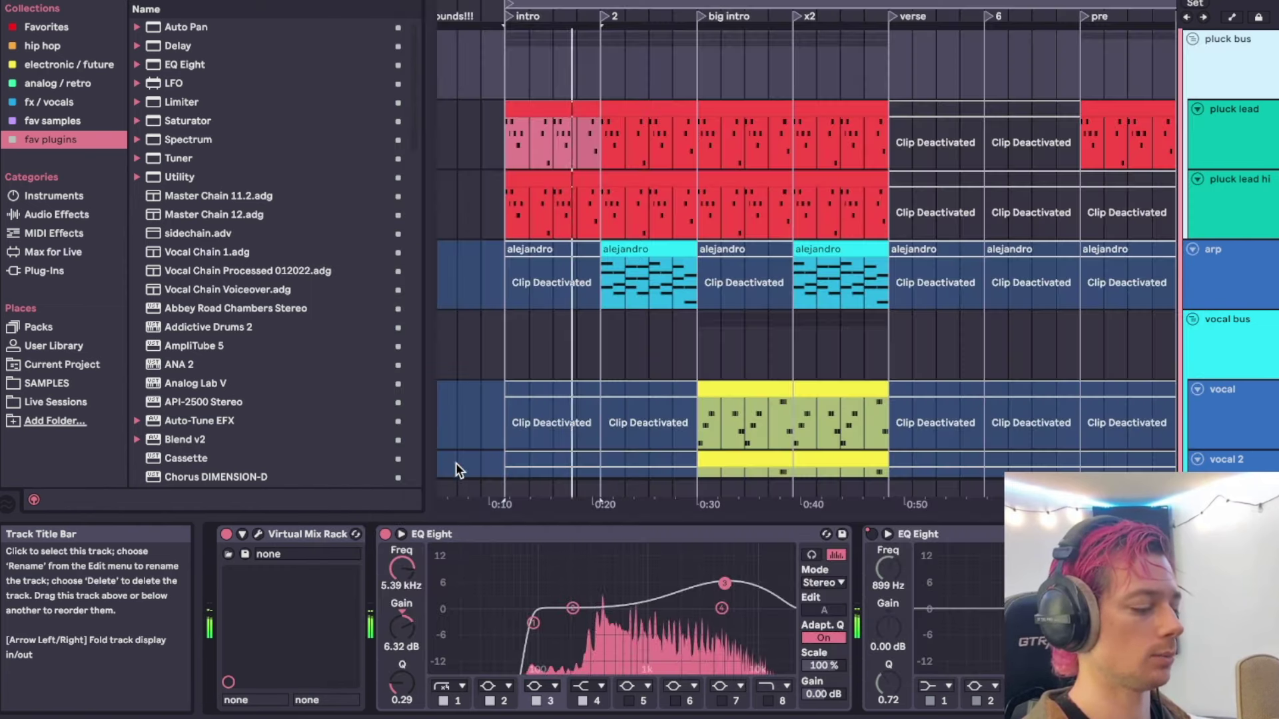
Bypass and reactivate the pluck bus's Virtual Mix Rack during playback to compare the sound.
click(226, 536)
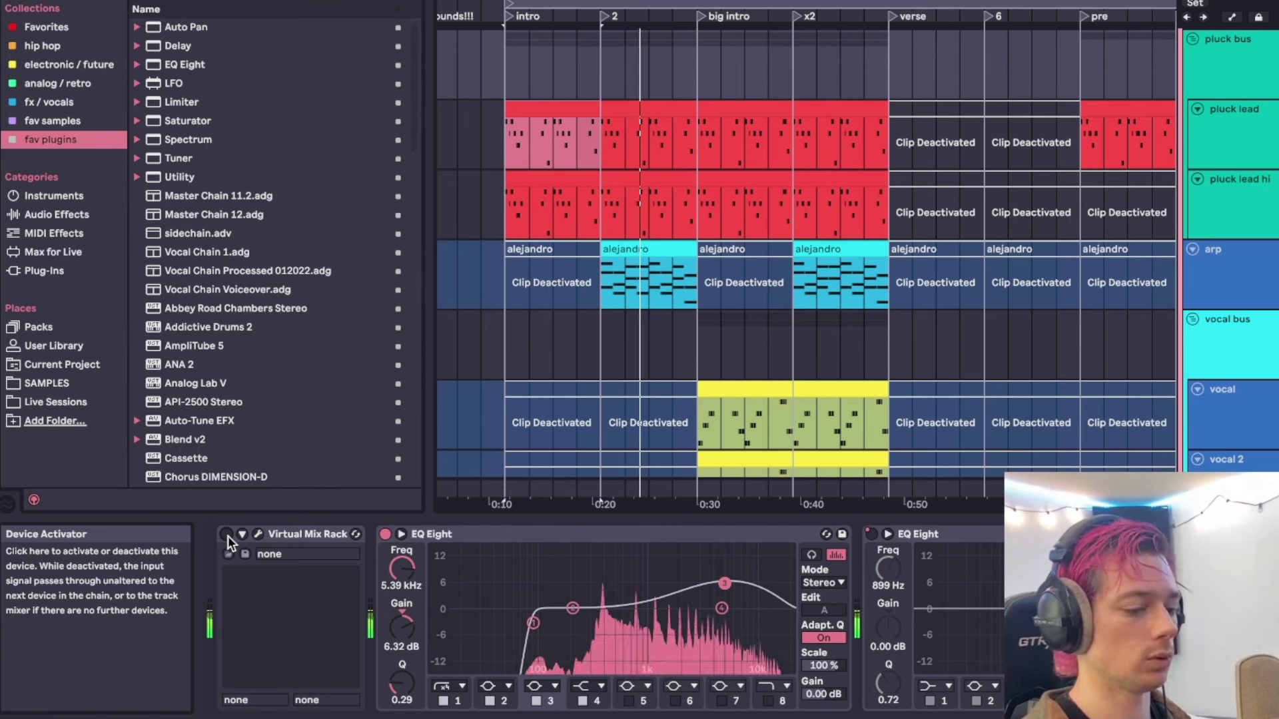
click(227, 535)
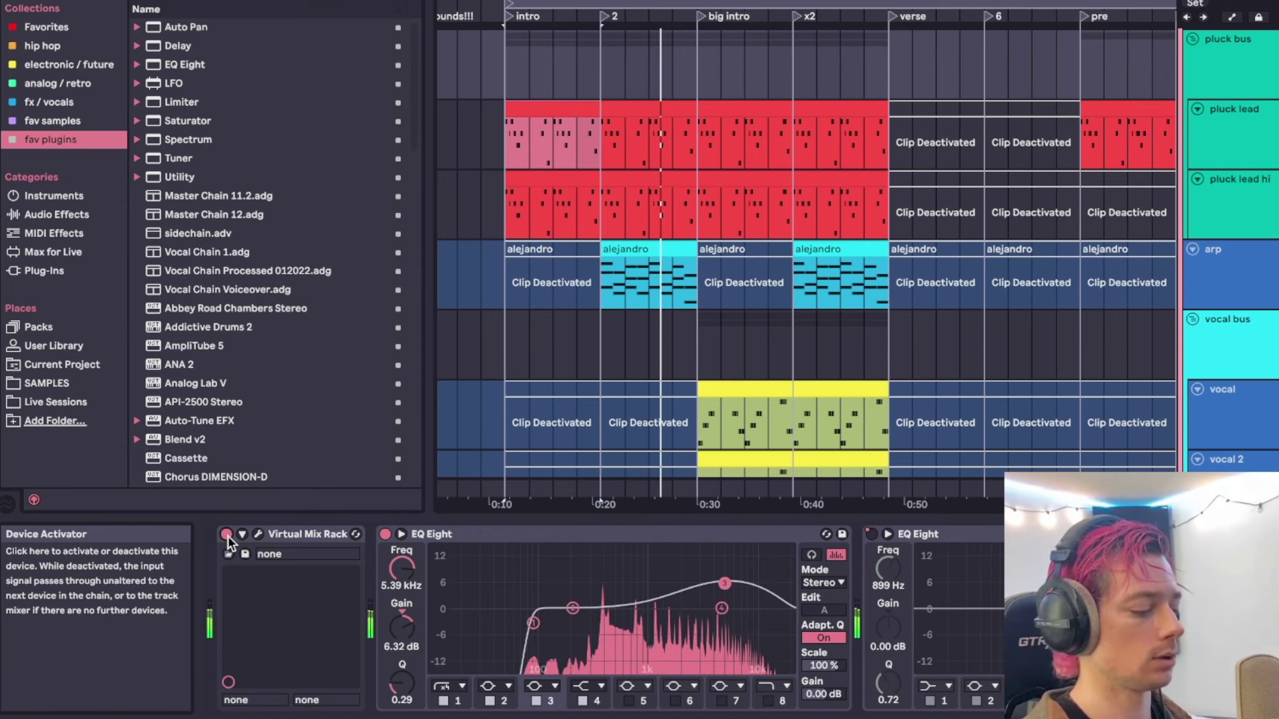
click(276, 530)
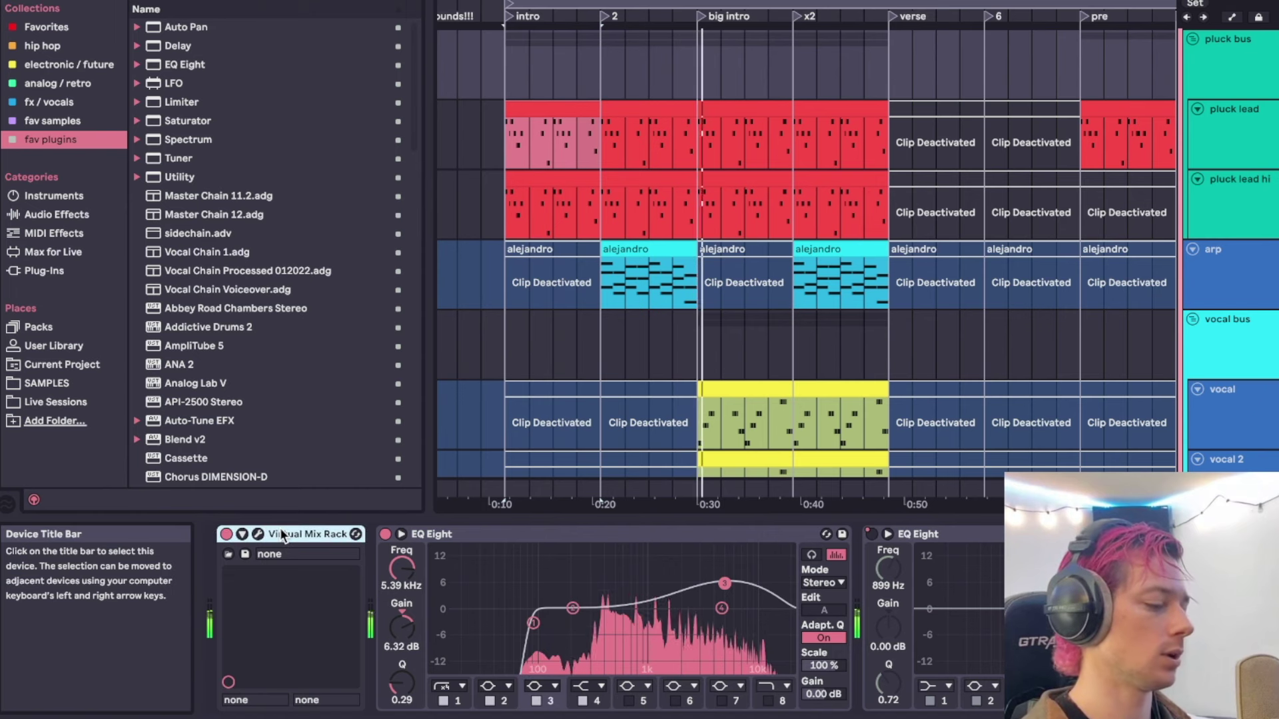
Show the vocal bus devices, and play the vocals from the big intro clip.
click(1249, 100)
click(1250, 118)
scroll(997, 283, down, 3)
scroll(993, 289, down, 5)
click(1203, 210)
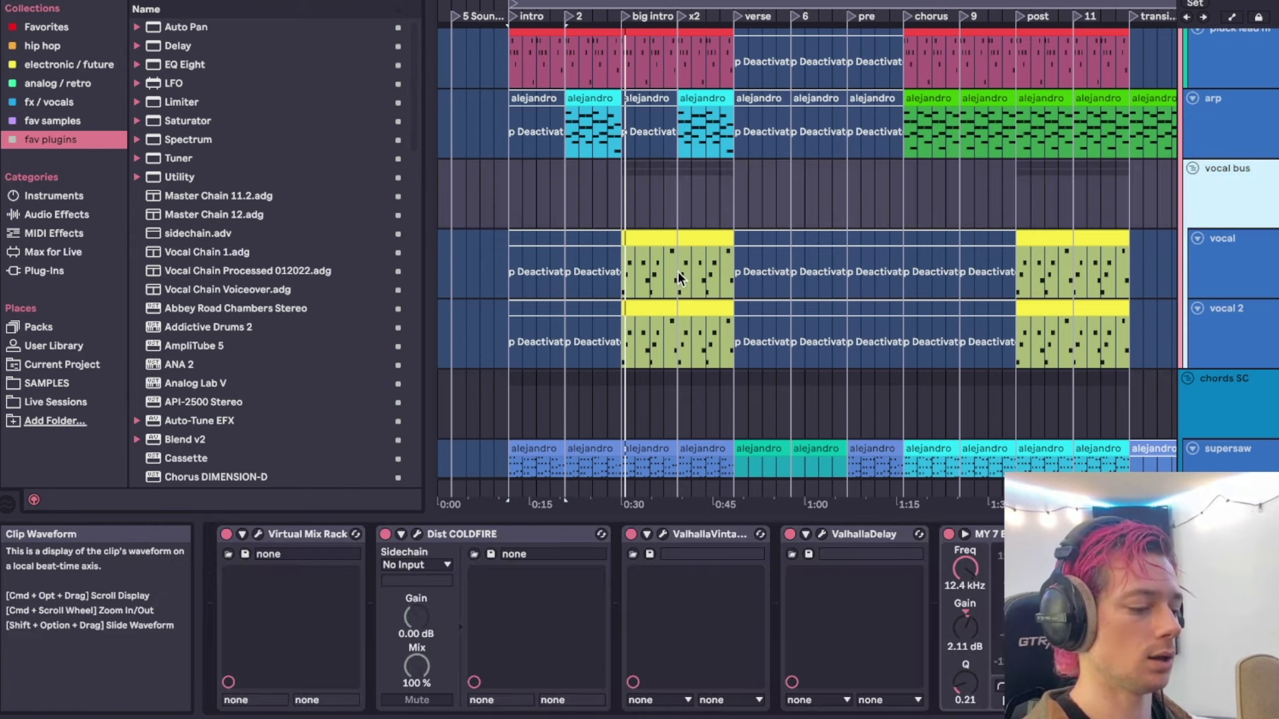
click(636, 240)
click(1196, 193)
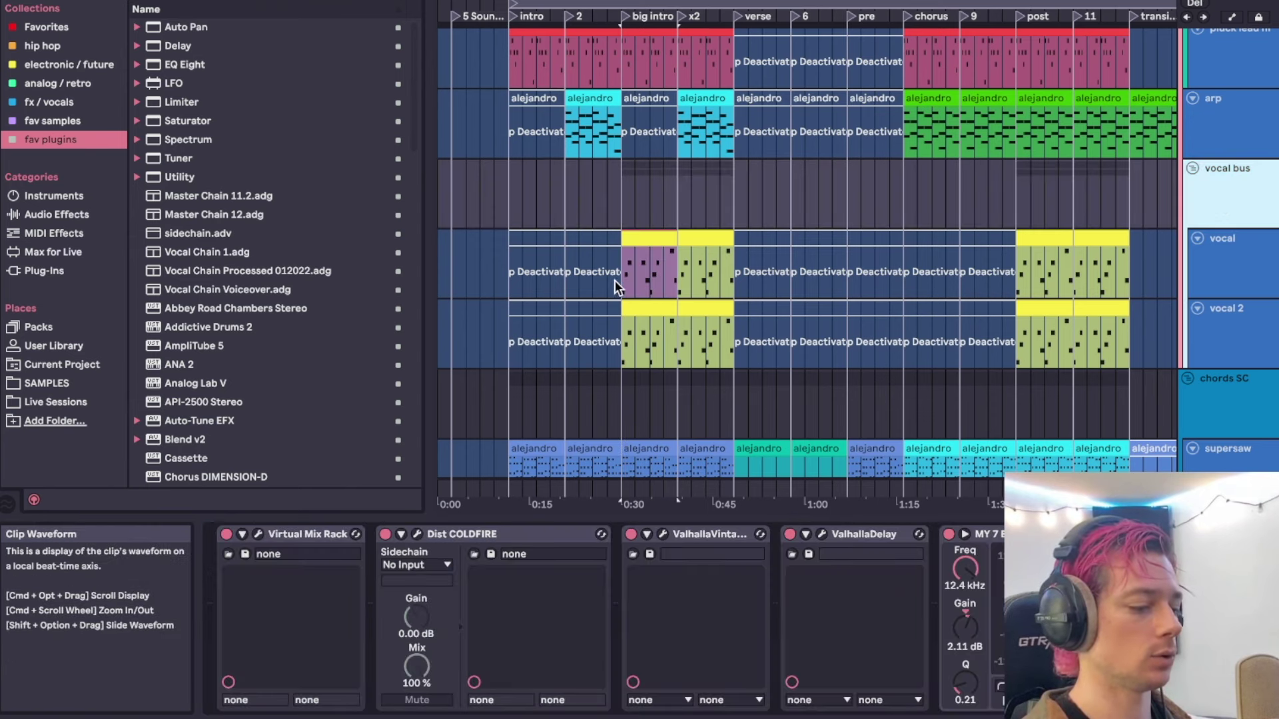
scroll(650, 240, up, 5)
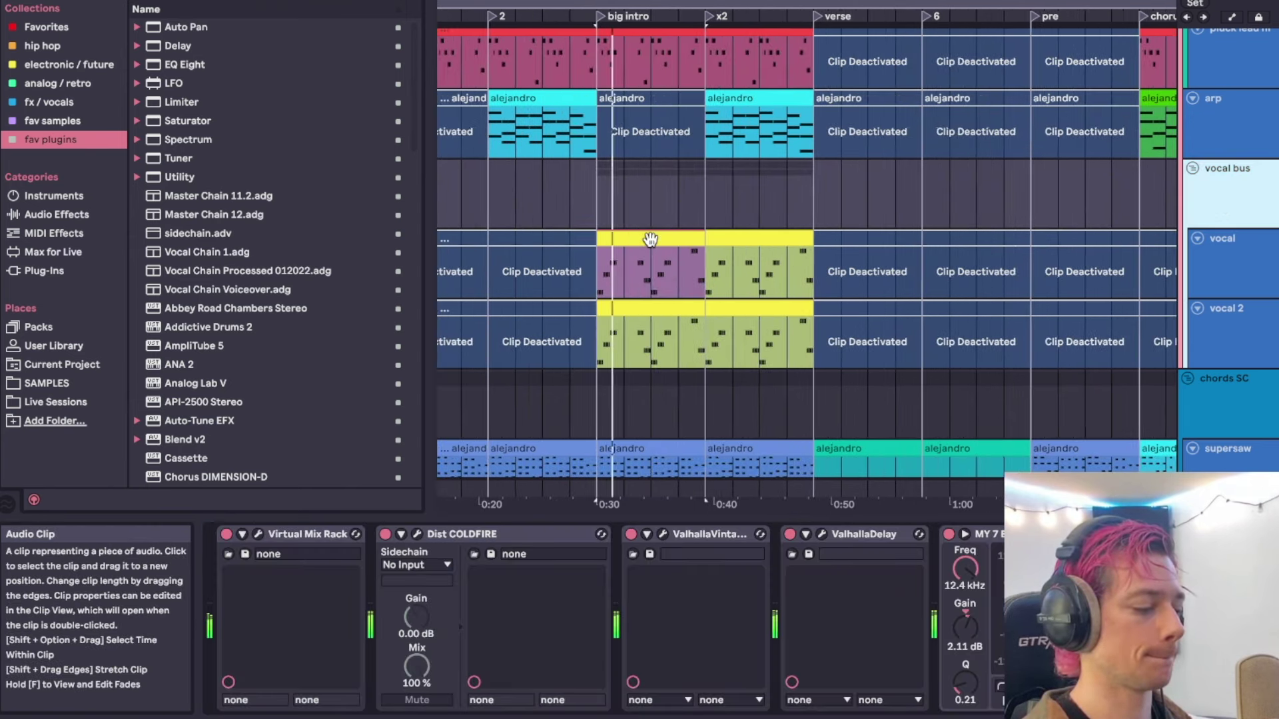
scroll(652, 239, up, 1)
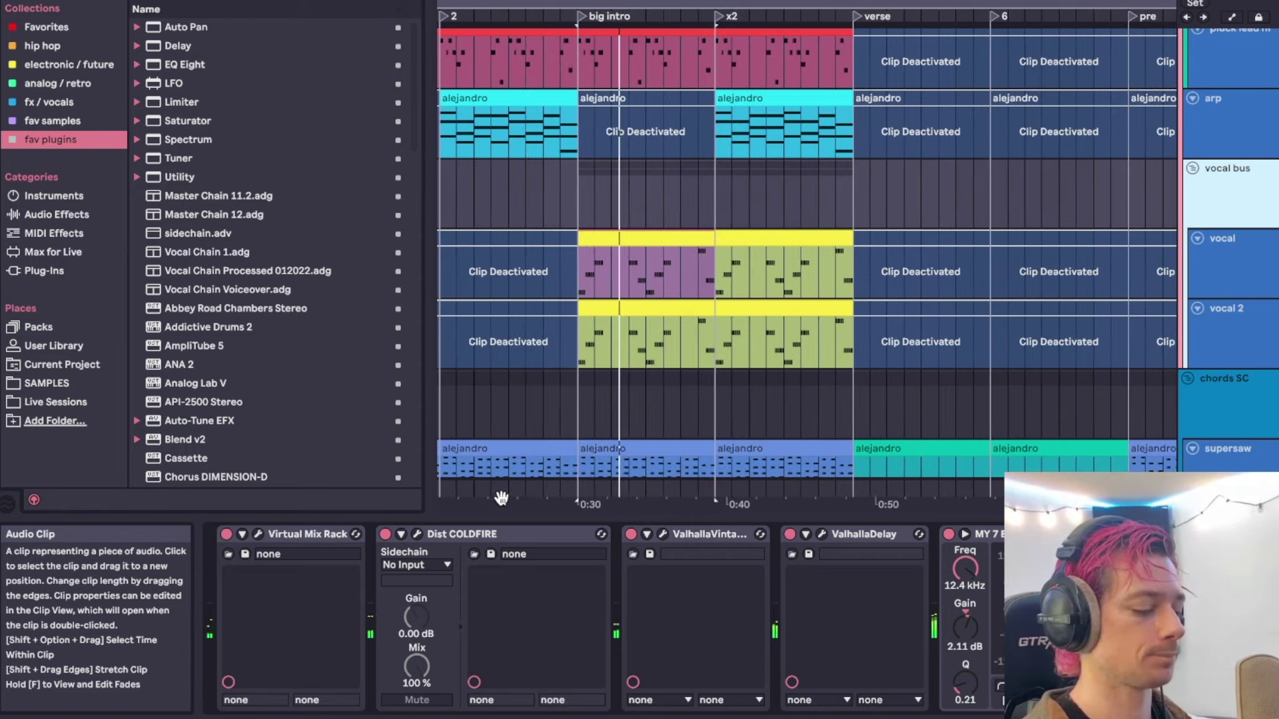
Fold the vocal bus's Virtual Mix Rack, Dist COLDFIRE, ValhallaVintageVerb, ValhallaDelay, MY 7 BAND EQ and Utility devices.
double_click(305, 534)
double_click(329, 532)
double_click(362, 533)
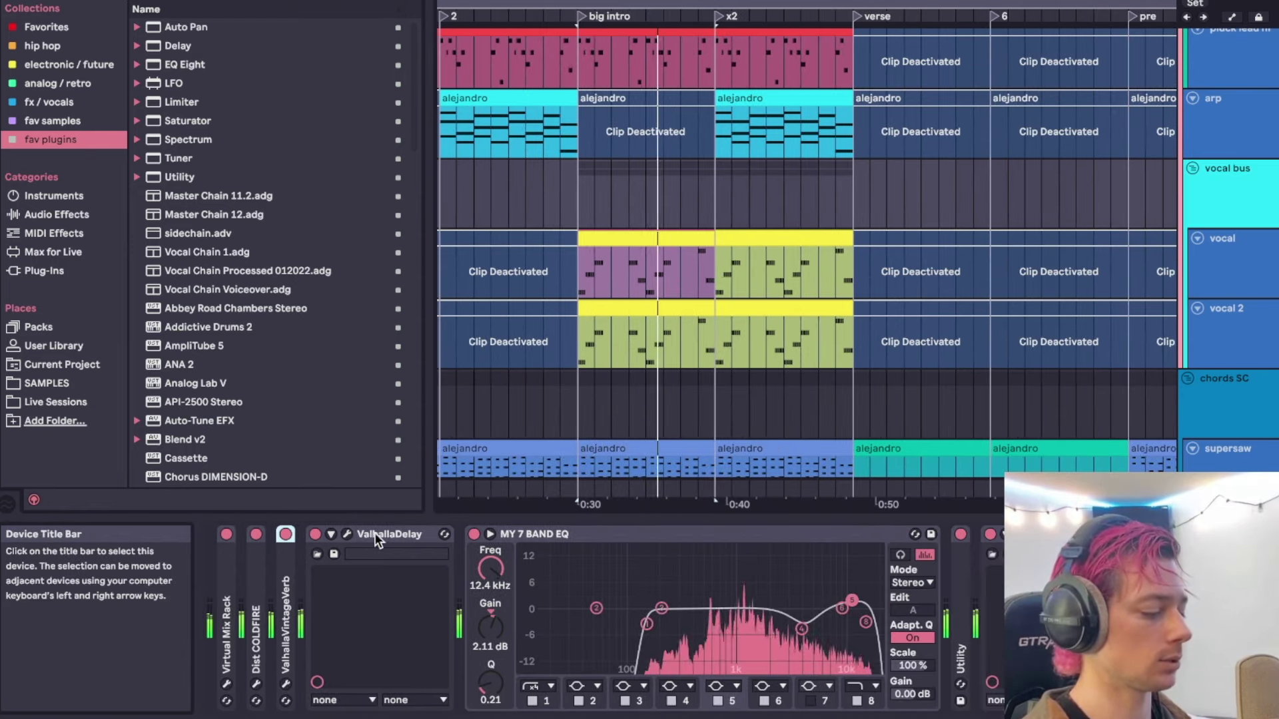
double_click(368, 532)
double_click(377, 533)
double_click(393, 534)
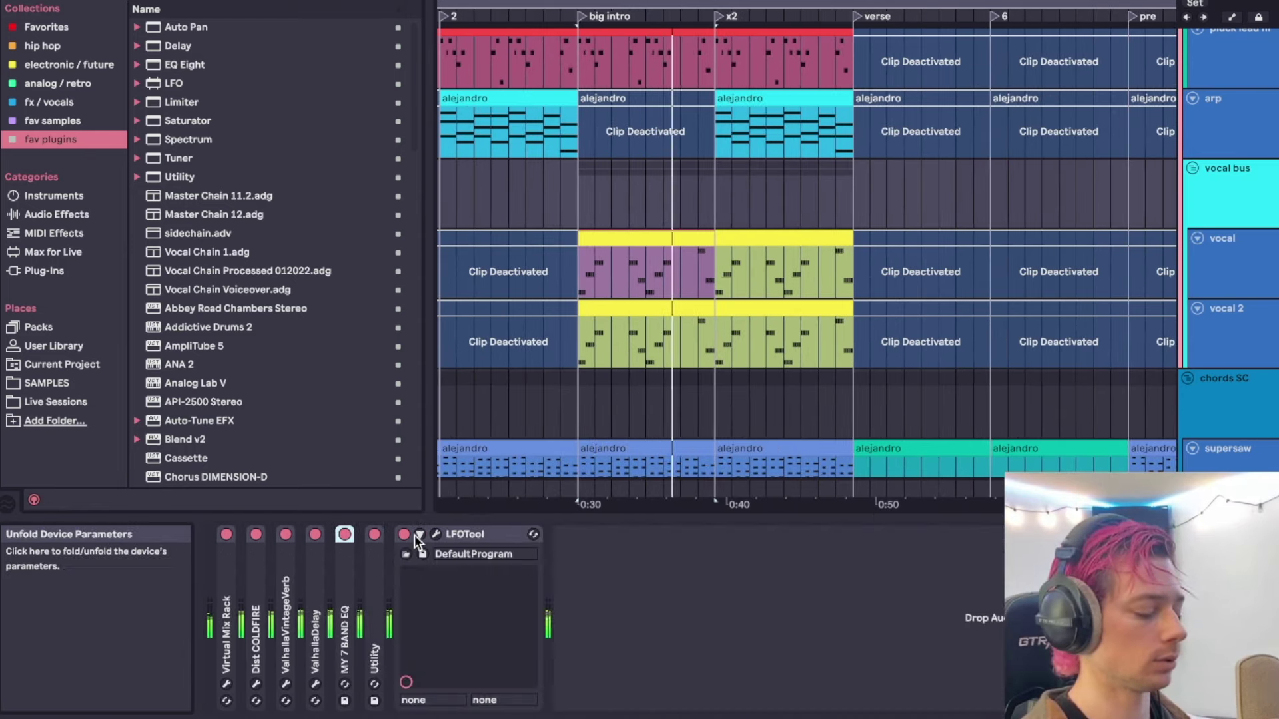
Group all the vocal bus devices into one Audio Effect Rack and deactivate the rack.
click(486, 532)
shift+click(222, 581)
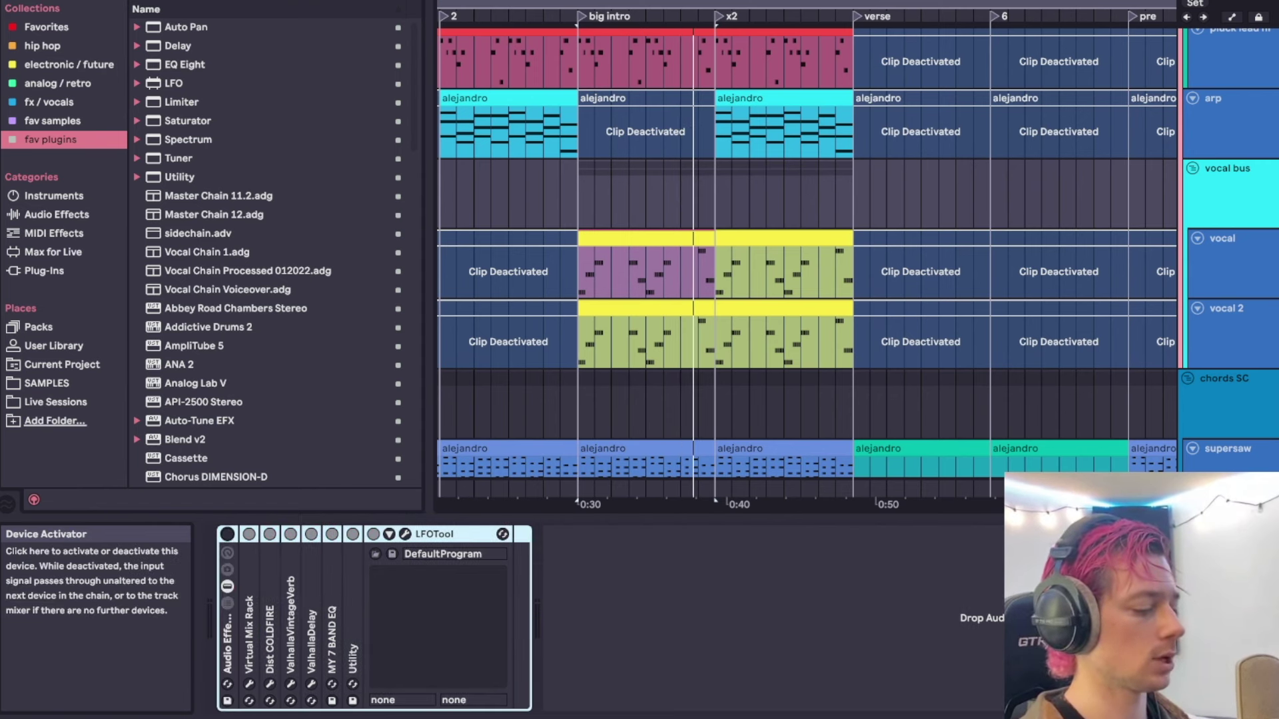
click(1252, 276)
click(1232, 203)
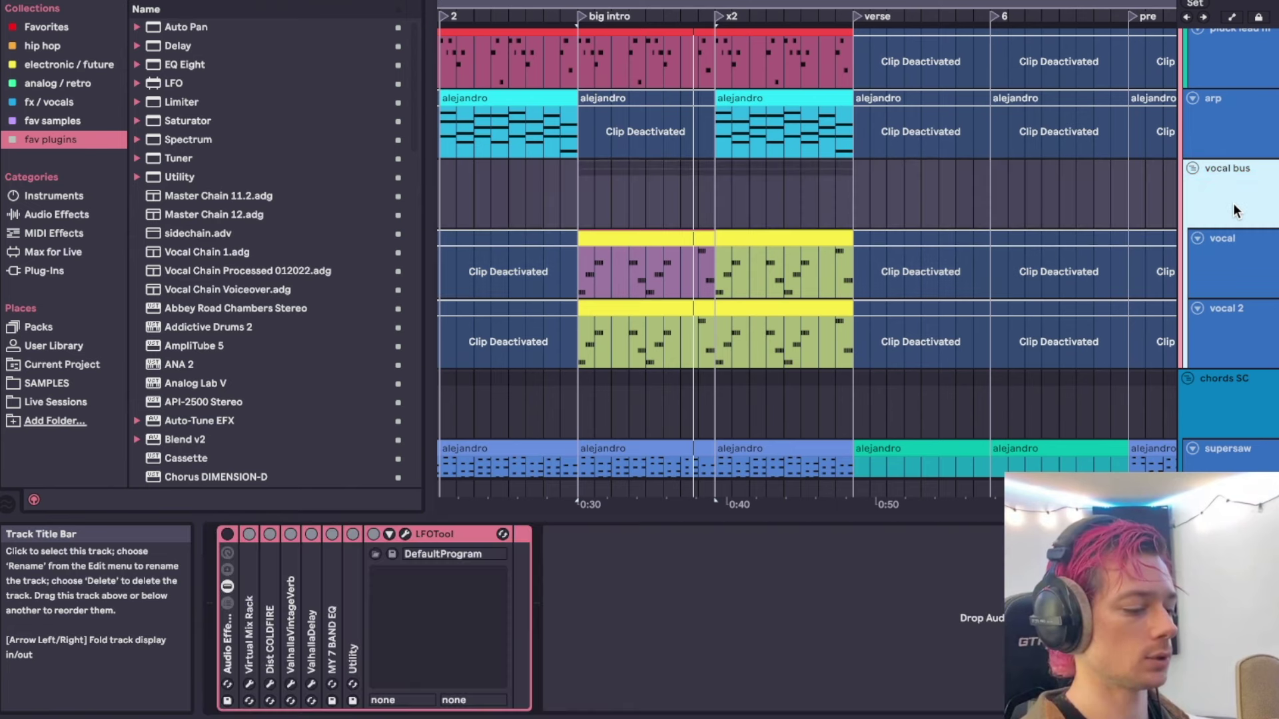
Unfreeze the vocal and vocal 2 tracks together.
click(1236, 235)
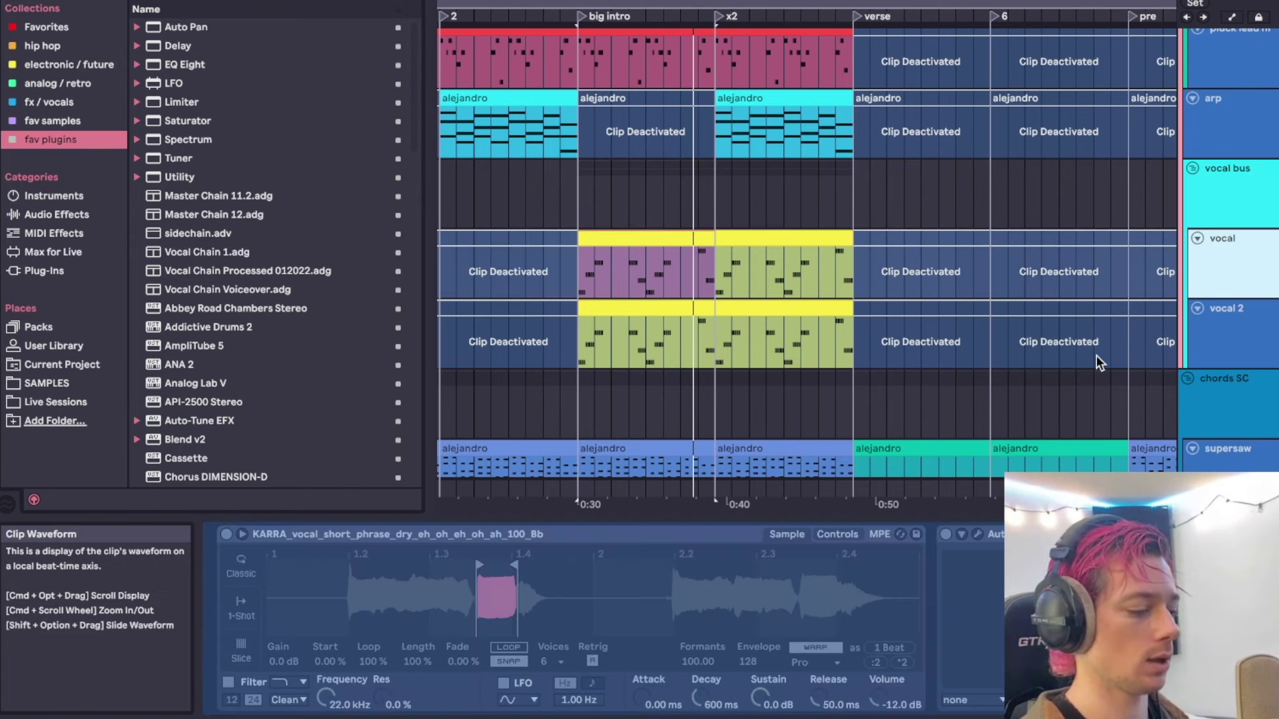
right_click(1232, 325)
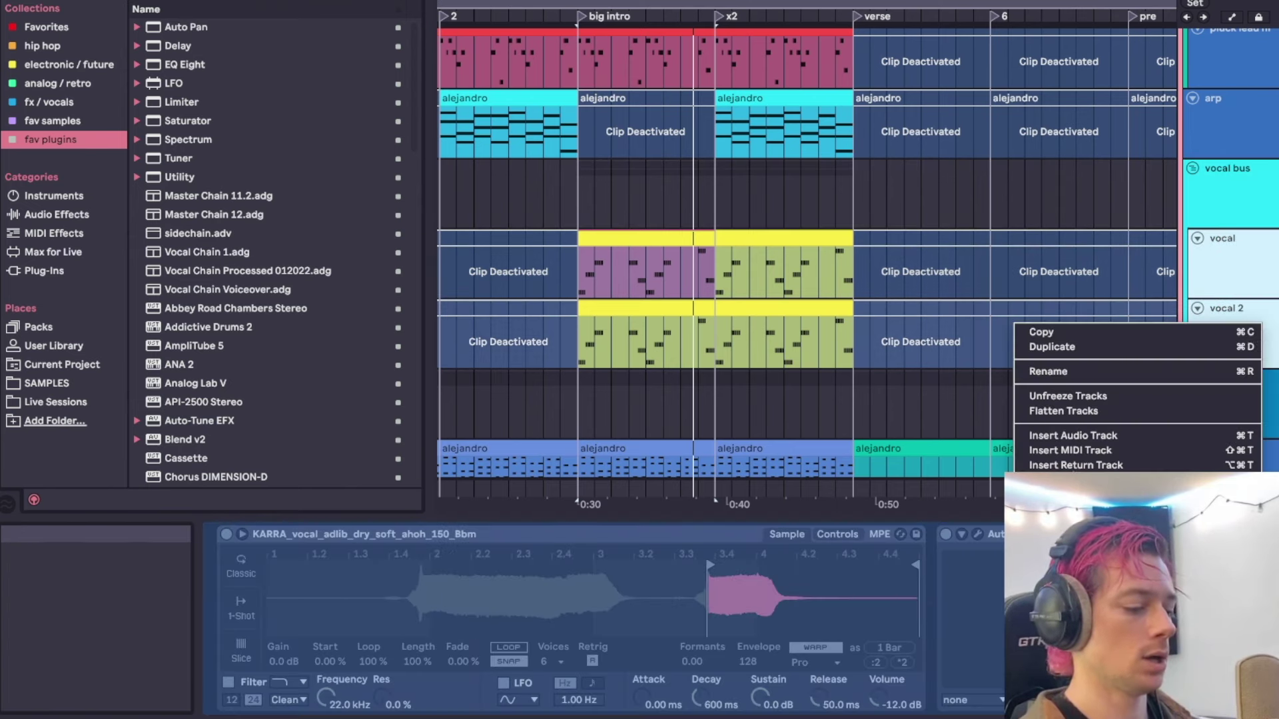
click(1066, 396)
Compare the sample regions loaded on the vocal and vocal 2 tracks.
click(1229, 262)
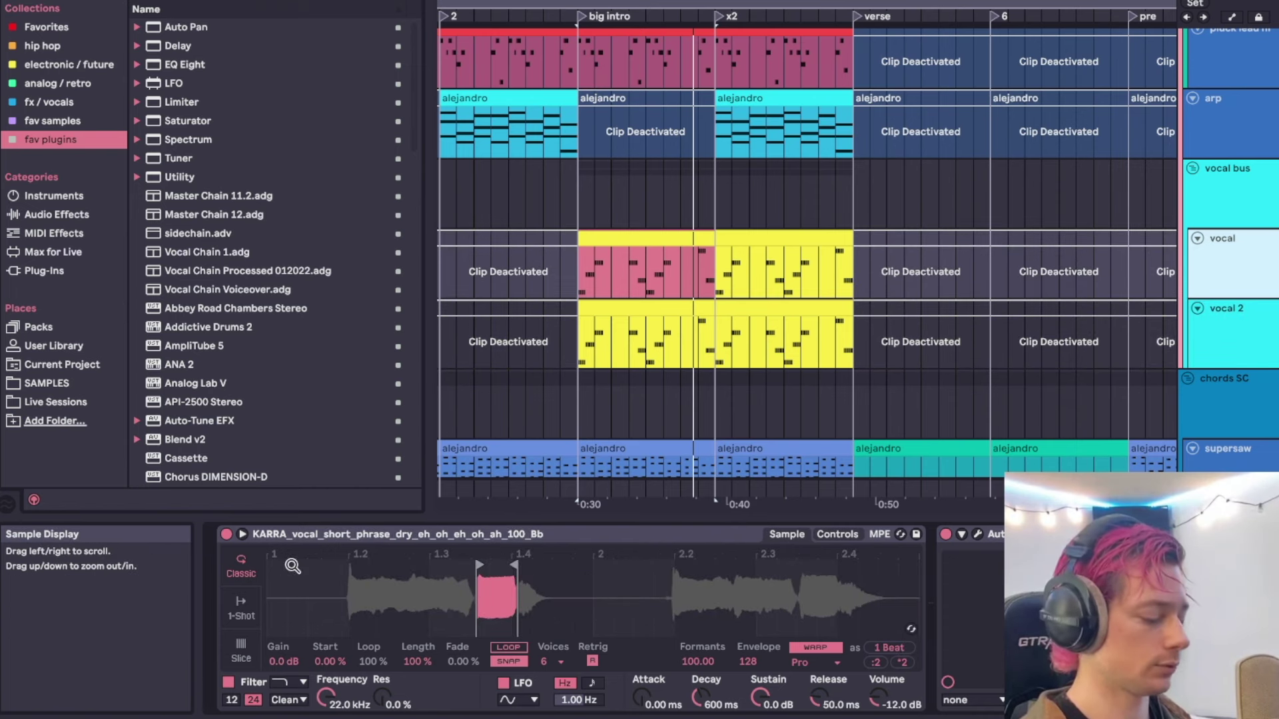
click(1258, 333)
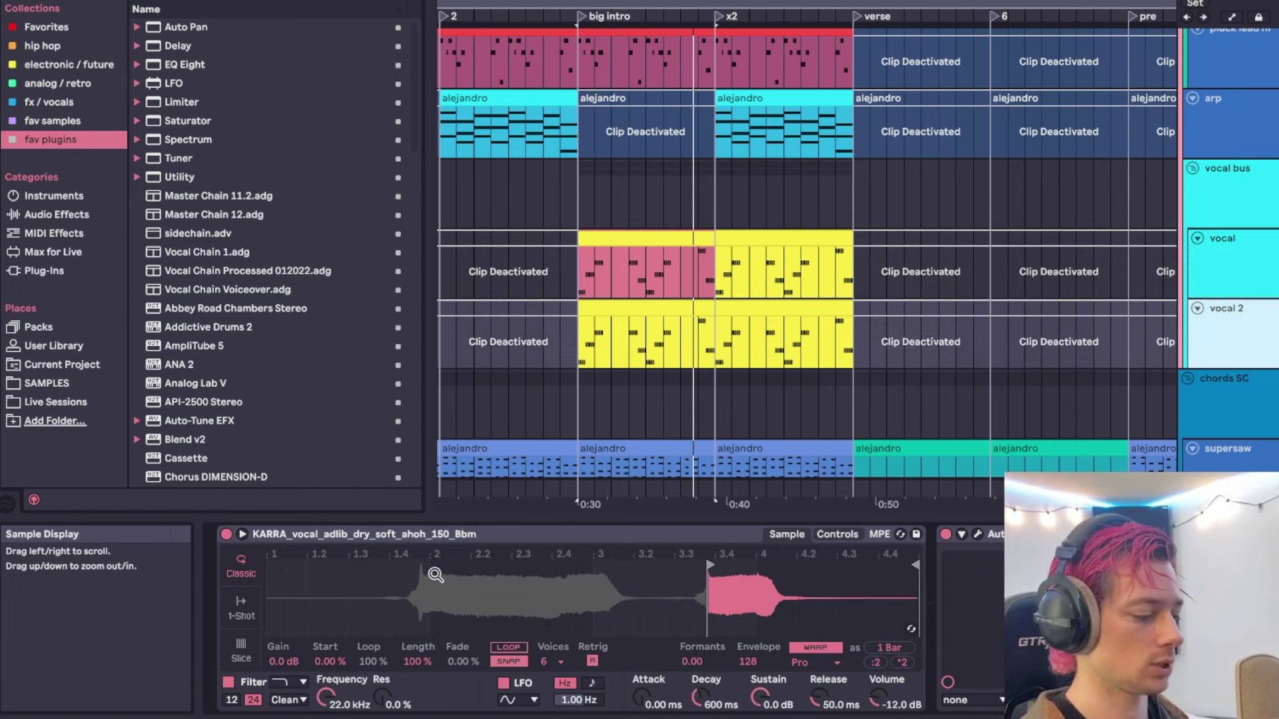
click(1228, 258)
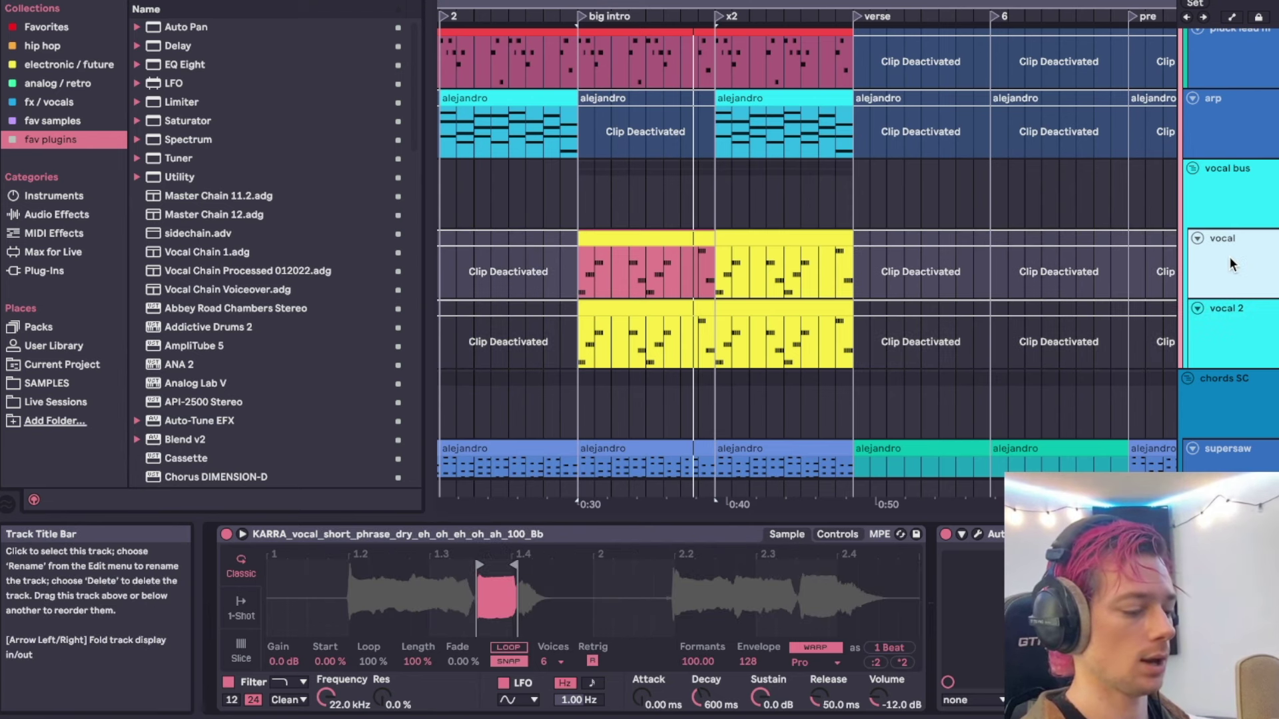
click(1241, 309)
click(1244, 291)
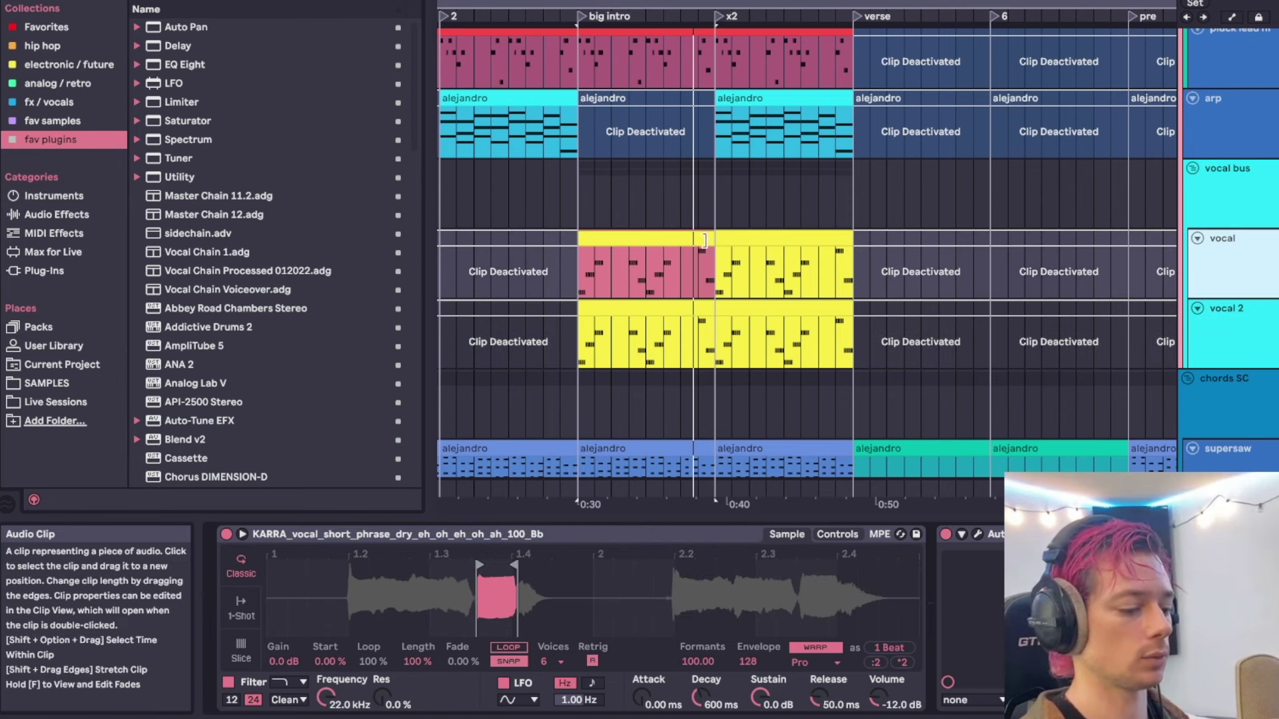
Play the vocals from the big intro clip, and display the vocal 2 sample during playback.
click(592, 238)
key(space)
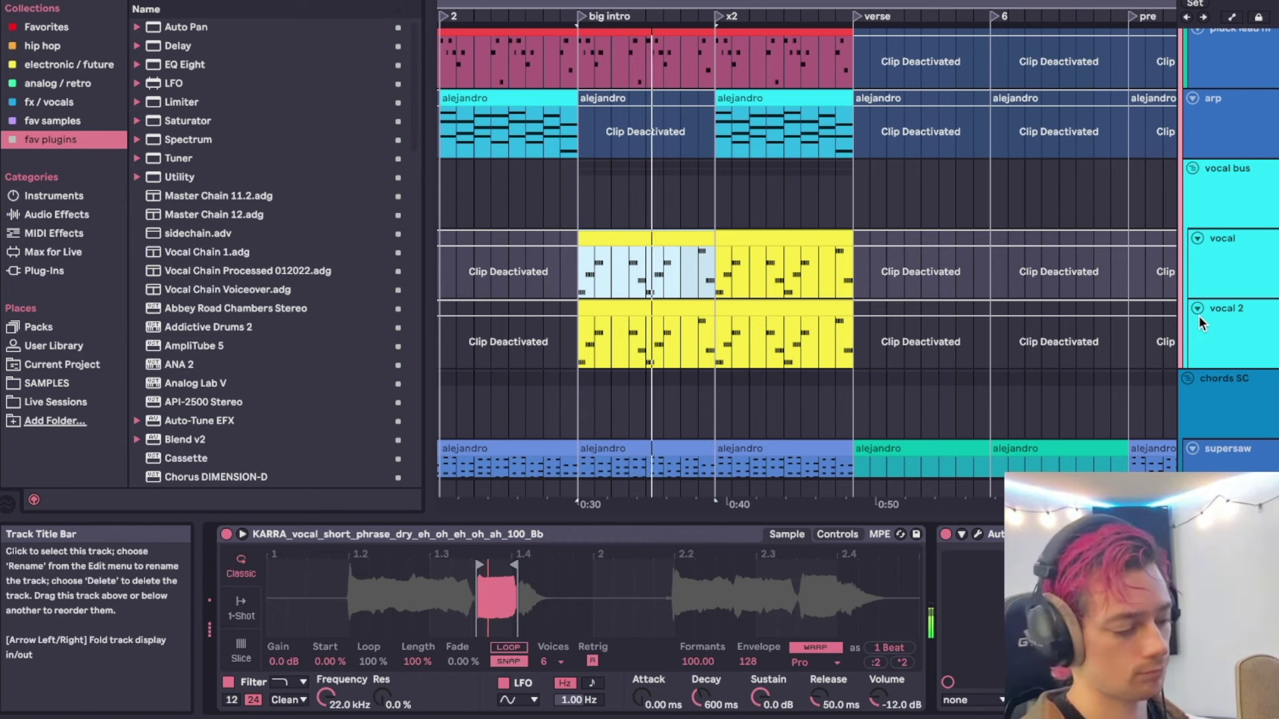
click(1223, 326)
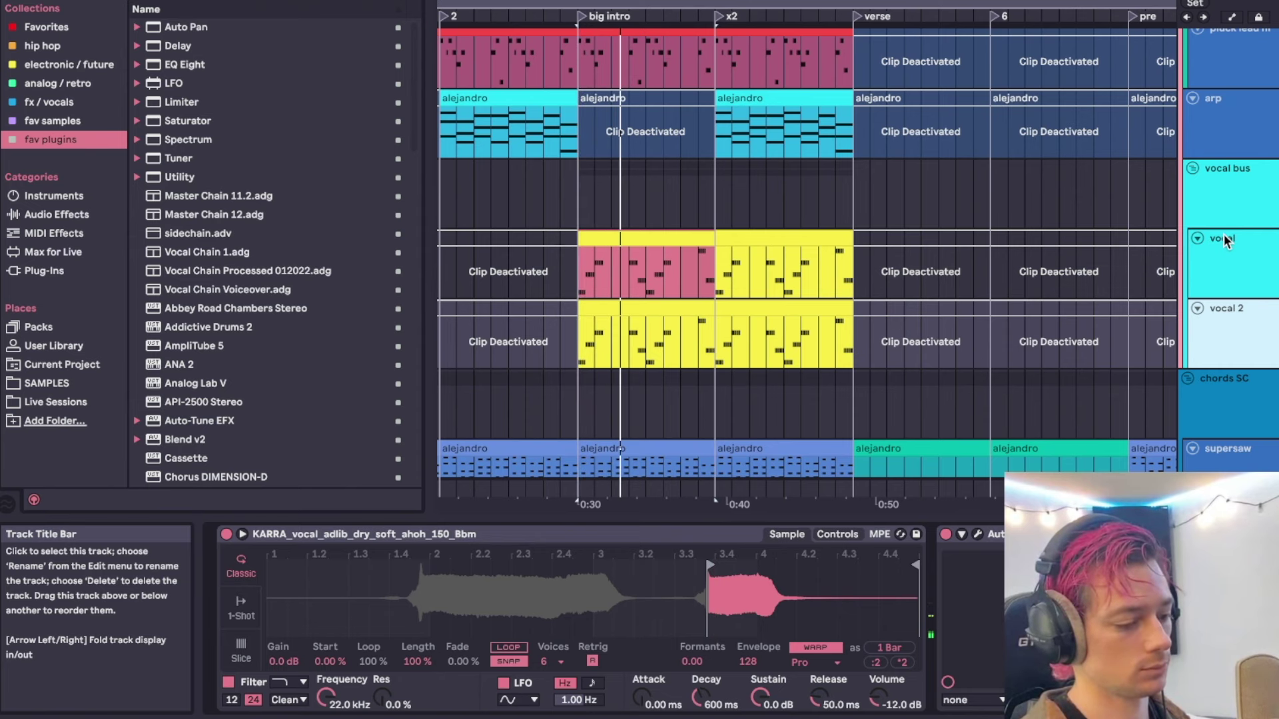
Play the vocal chops while viewing the vocal bus, and activate its Audio Effect Rack during playback.
click(1230, 190)
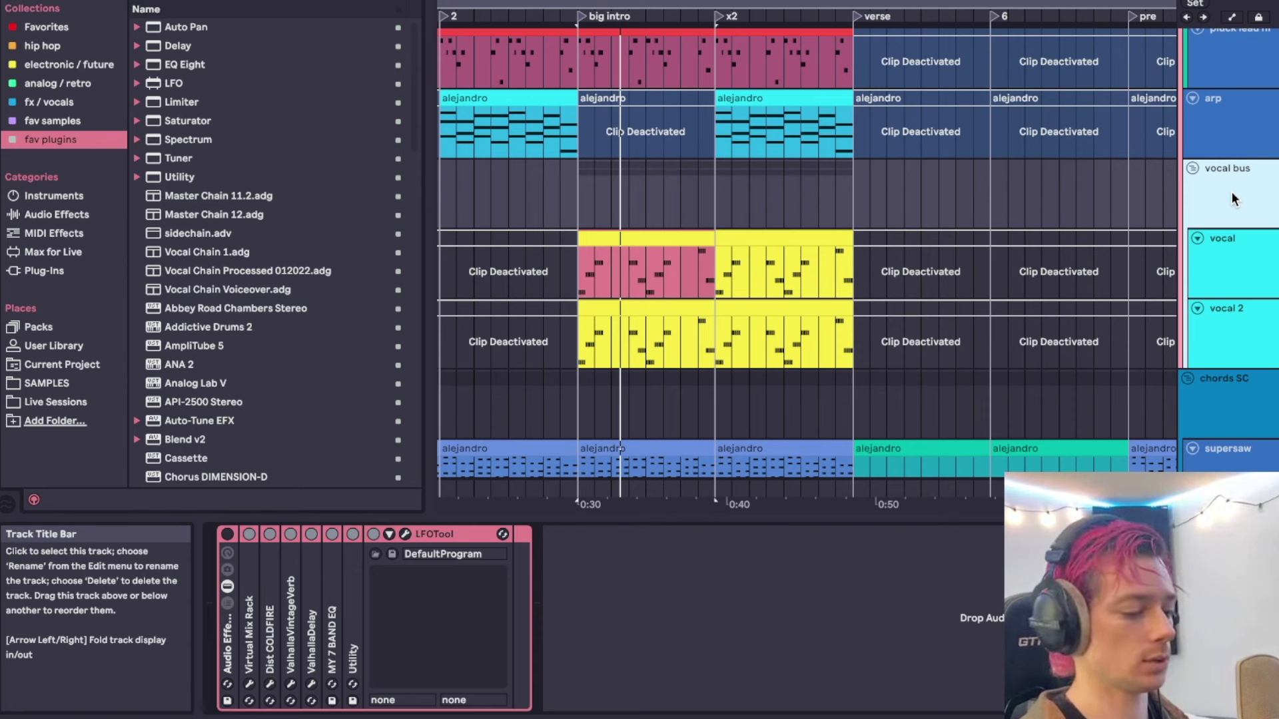
key(space)
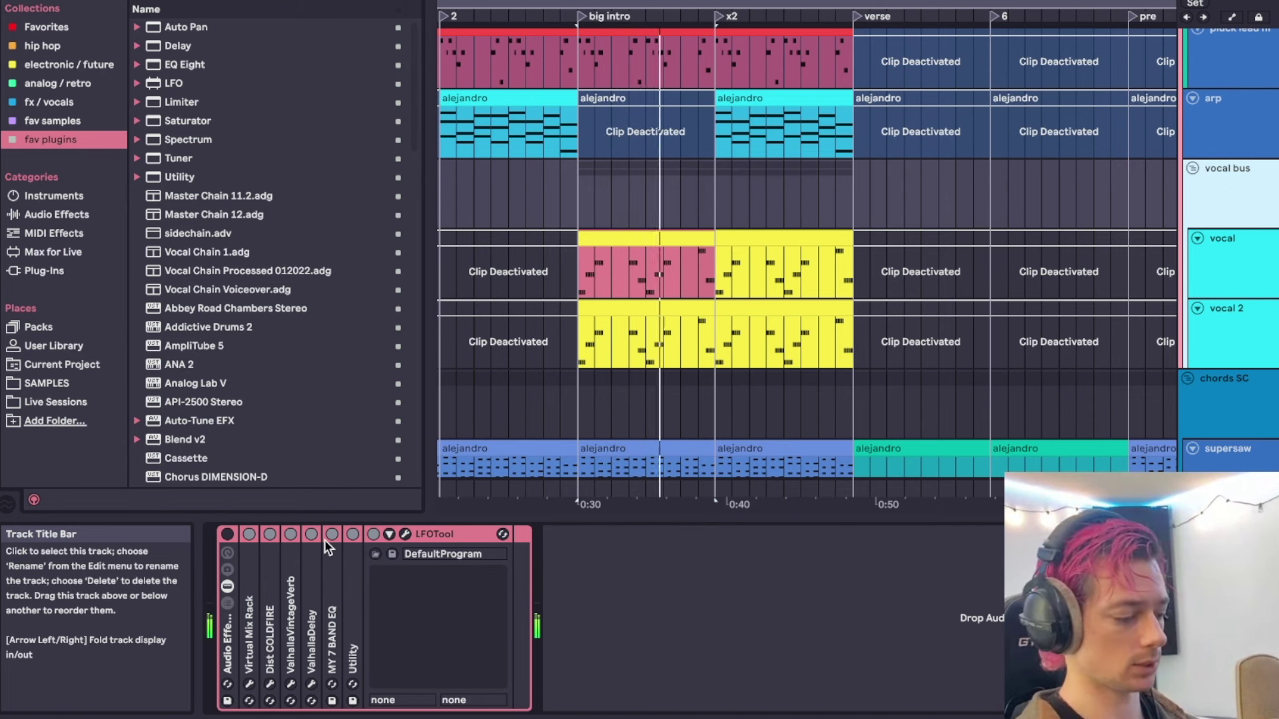
click(227, 534)
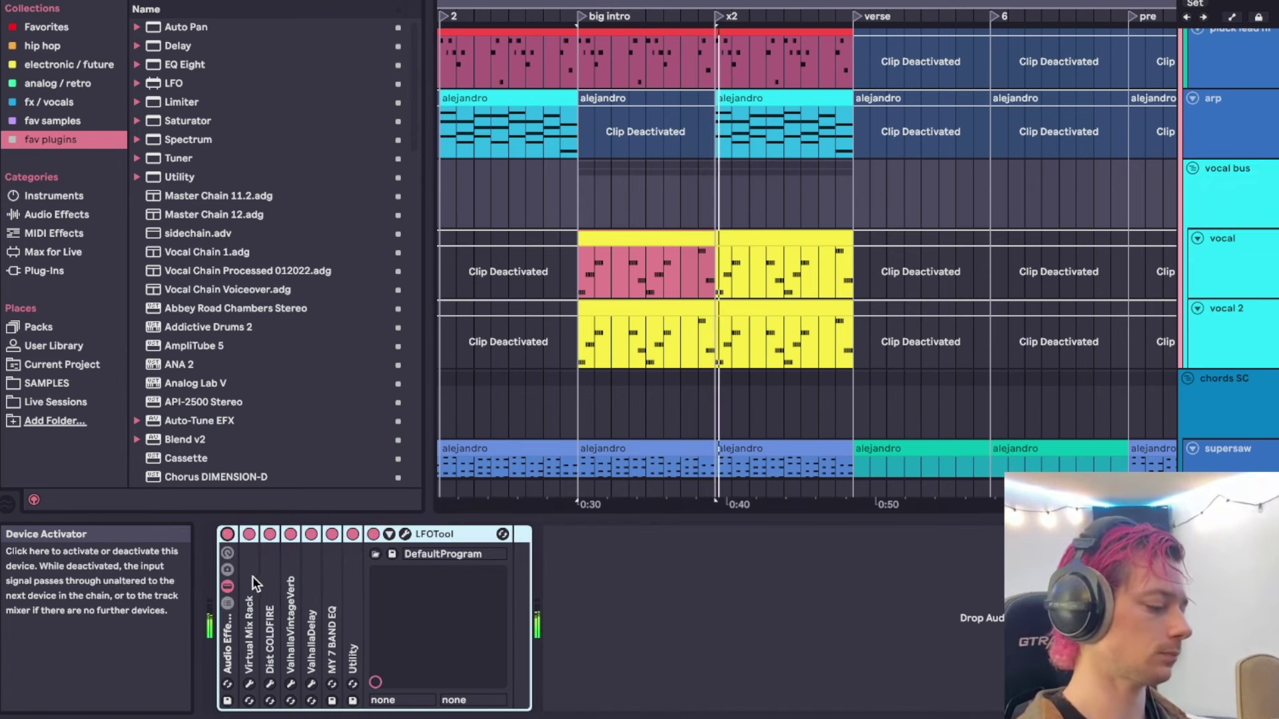
Step through the vocal bus effects, examining the MY 7 BAND EQ curve and the Virtual Mix Rack modules.
click(267, 596)
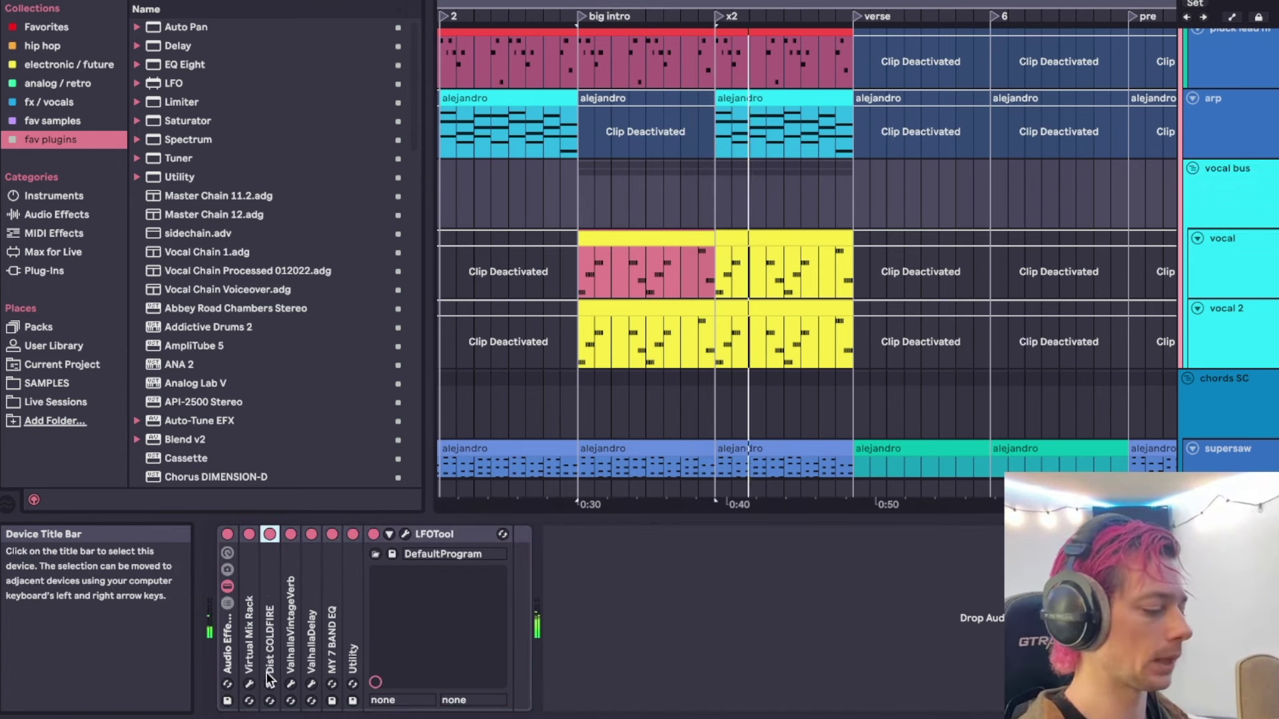
click(290, 634)
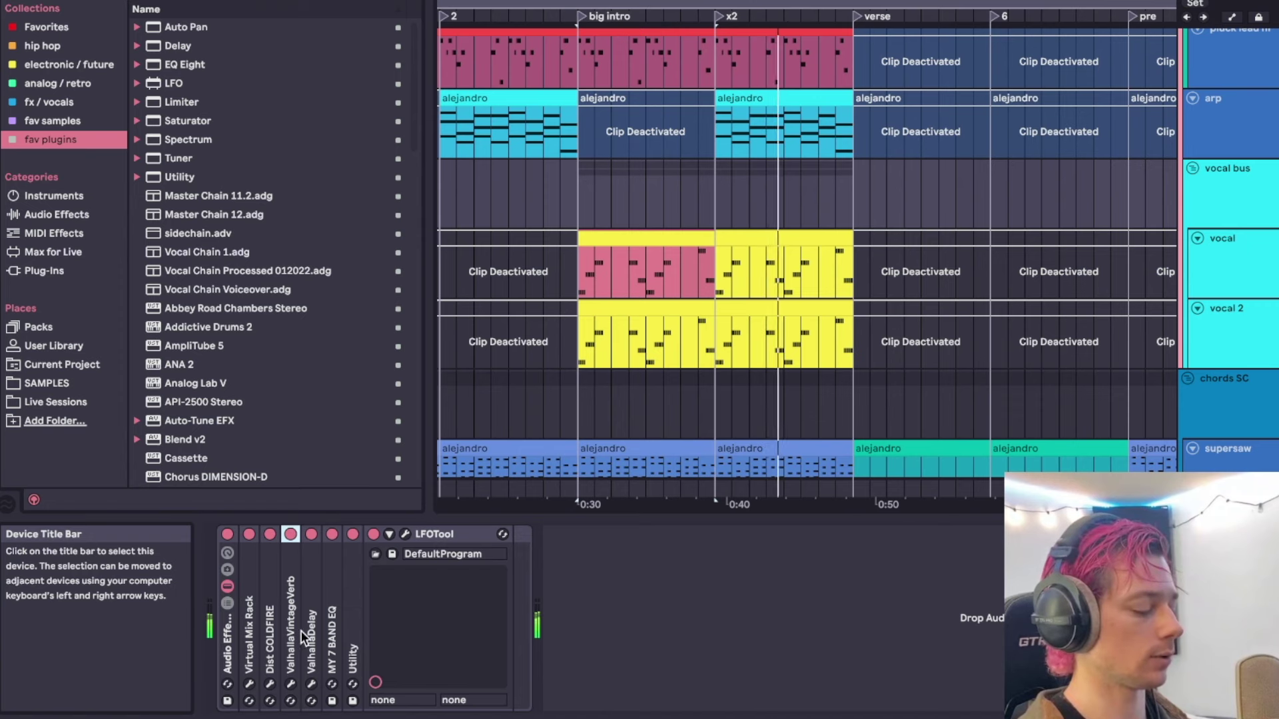
click(307, 625)
click(331, 634)
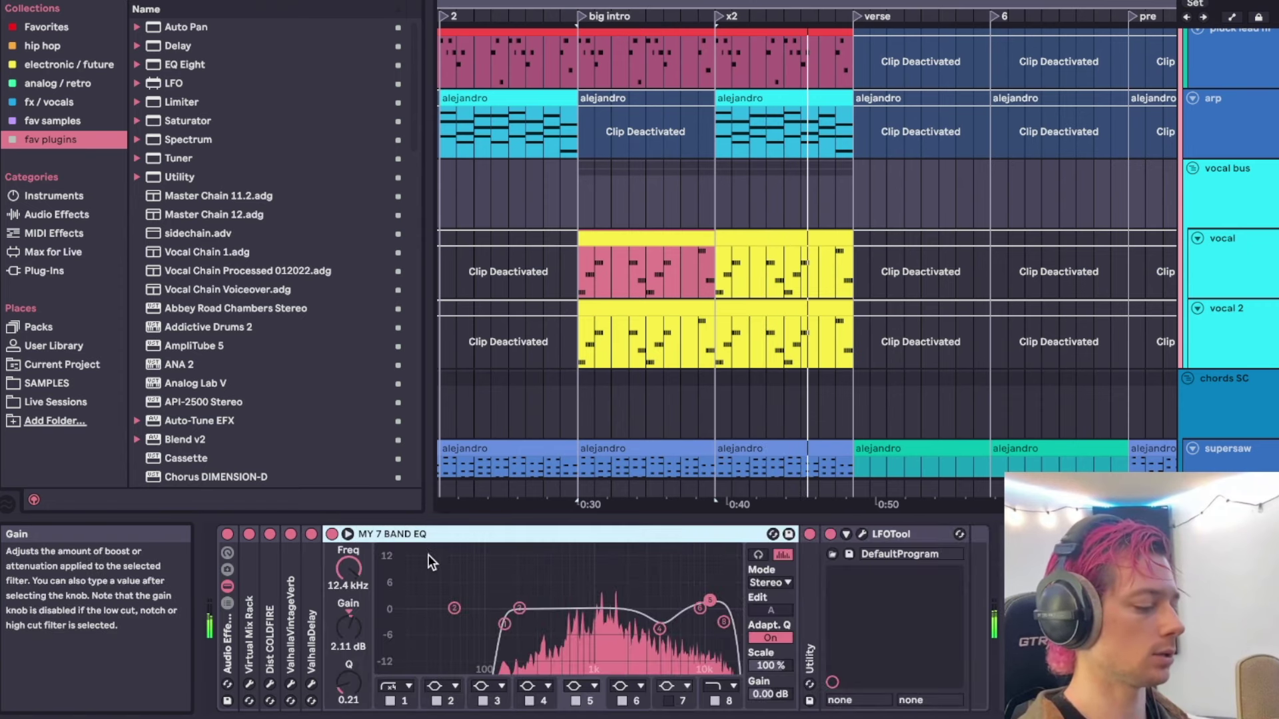
double_click(423, 534)
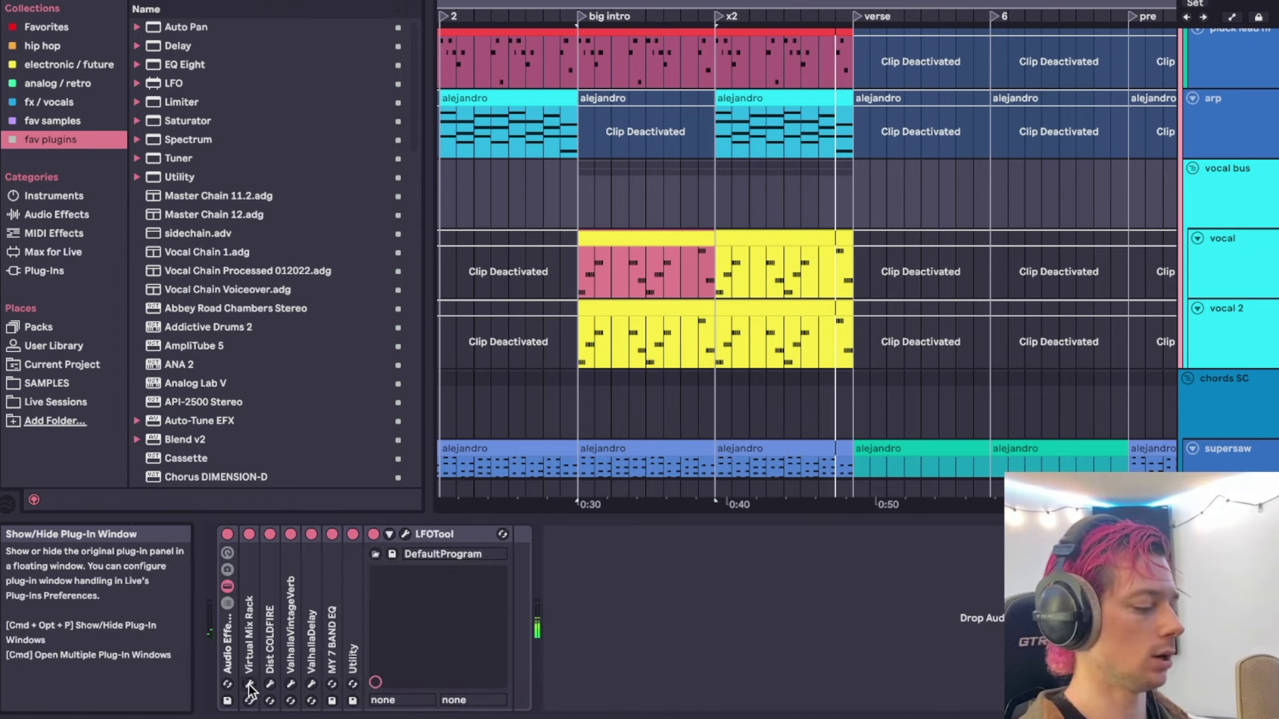
click(249, 685)
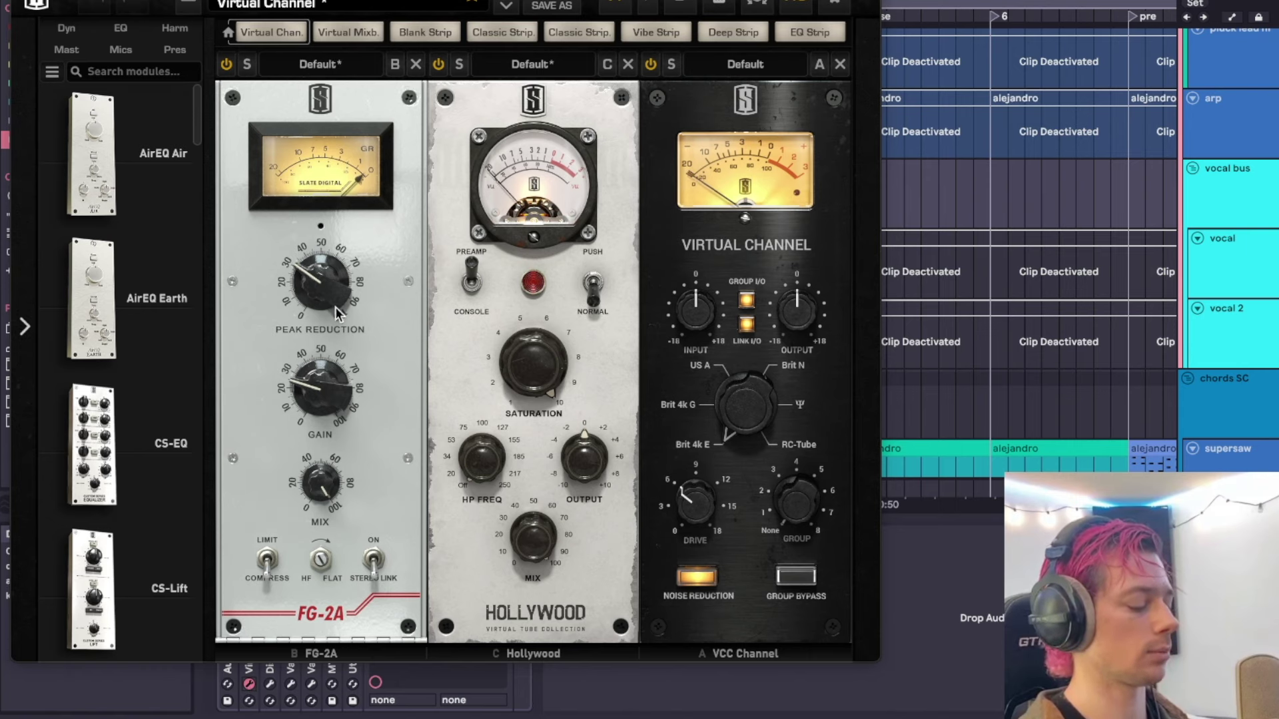
click(249, 685)
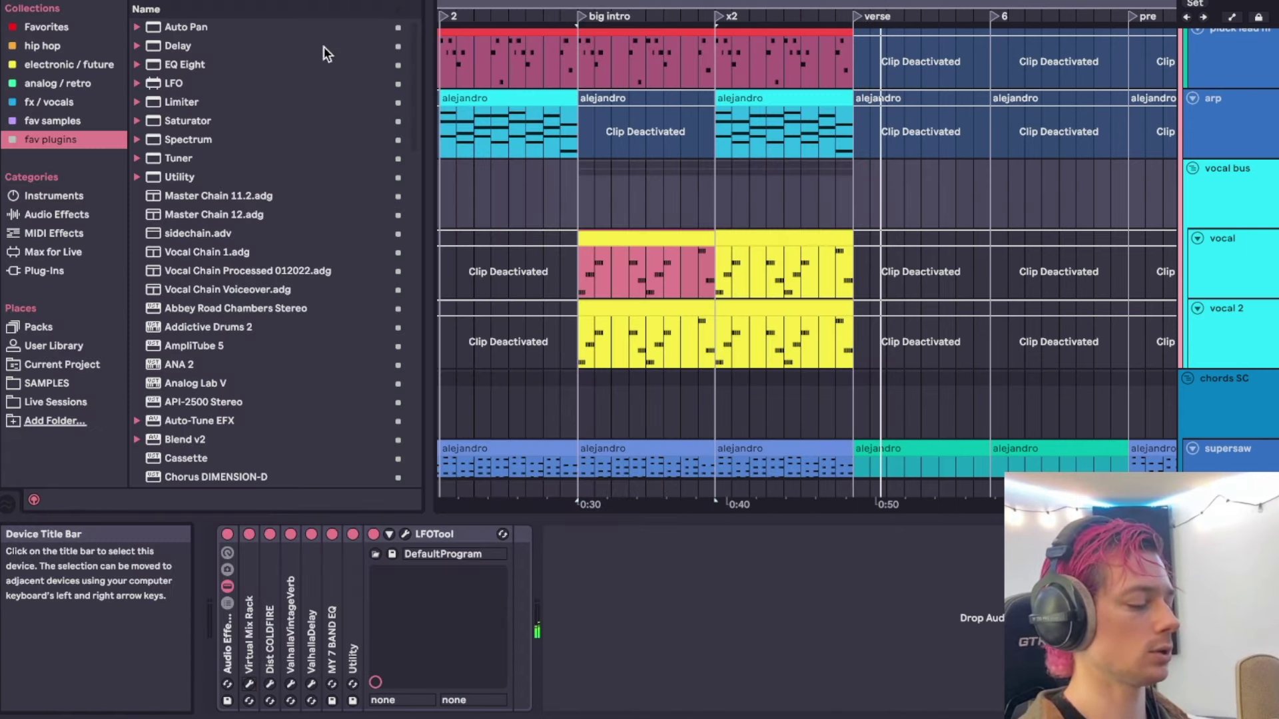
Undo the activation of the vocal bus rack and the unfreezing of the vocal and vocal 2 tracks.
click(634, 238)
click(657, 201)
key(plus)
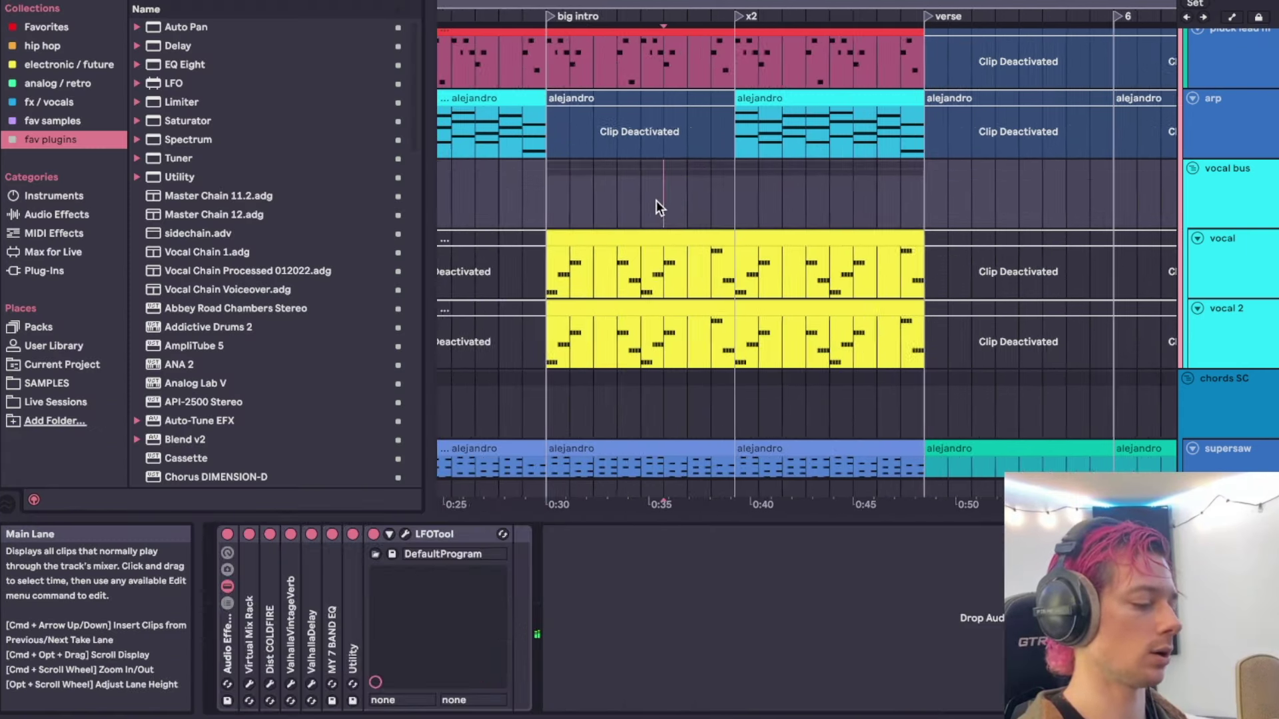
key(super+z)
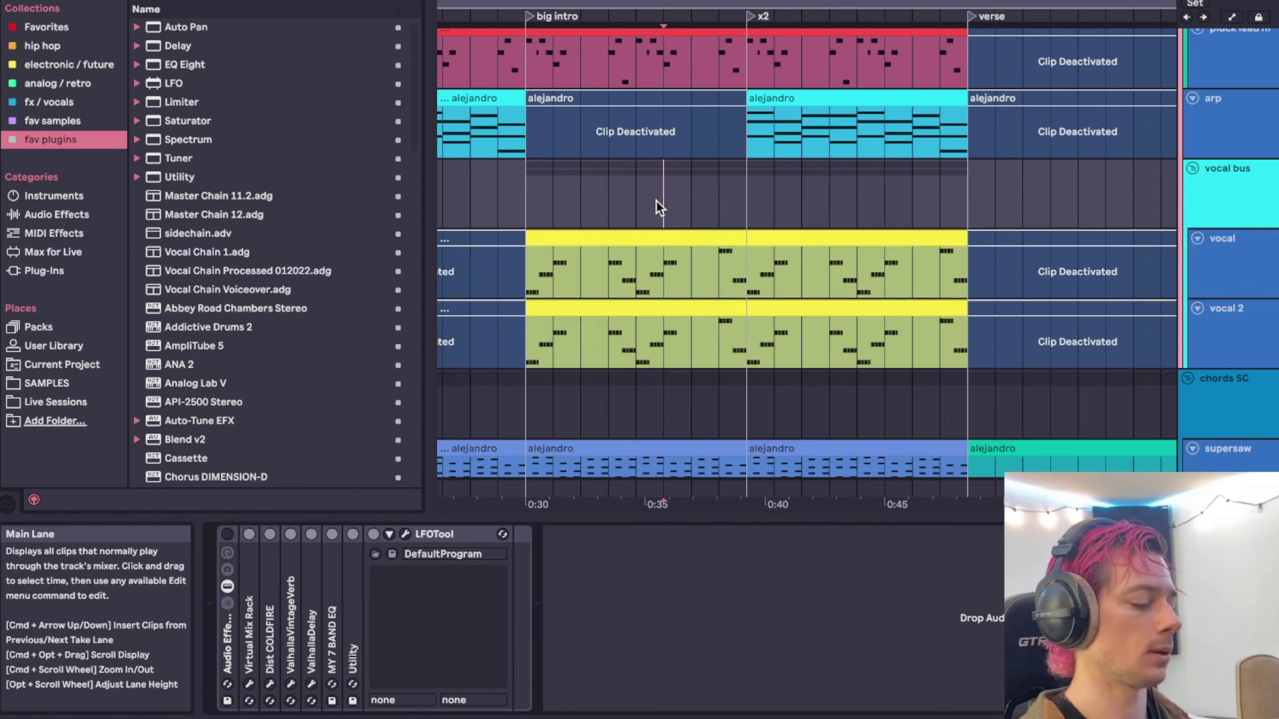
key(minus)
key(minus)
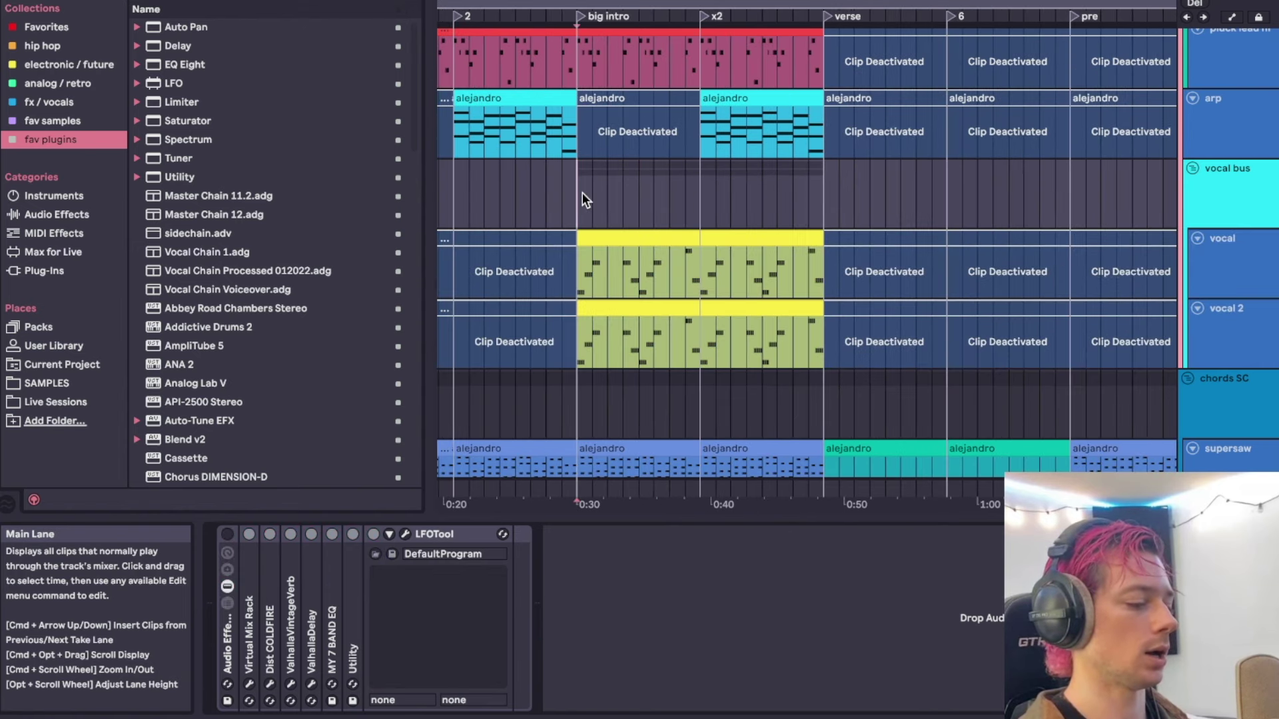
Play the frozen vocals from the big intro and activate the vocal bus Audio Effect Rack.
key(plus)
click(1256, 198)
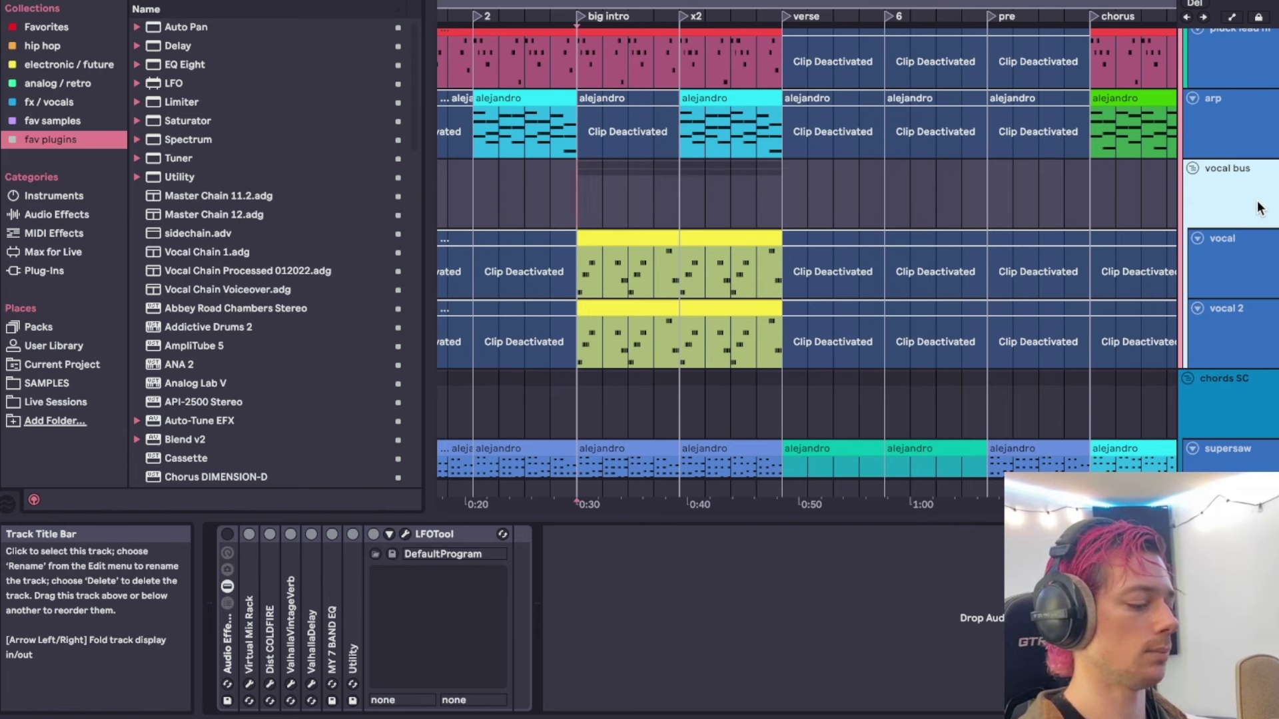
key(space)
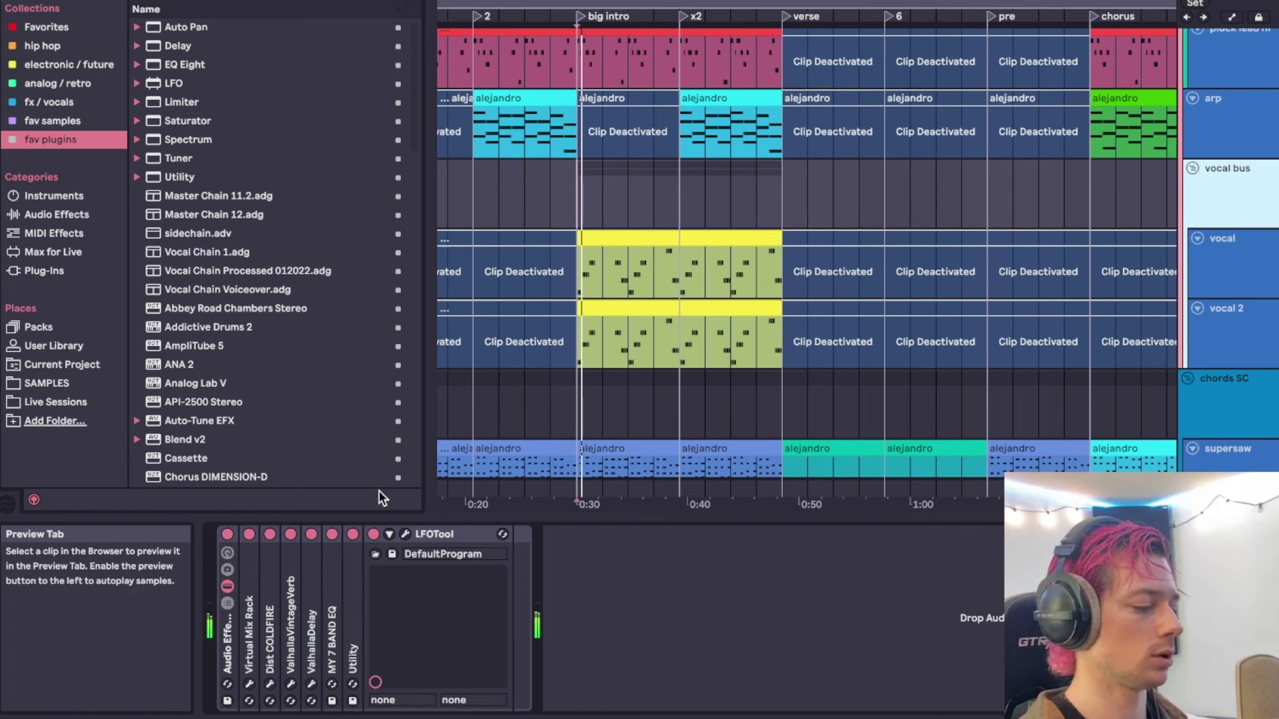
Compare the vocals with Dist COLDFIRE off and on, and examine the LFOTool curve on the vocal bus.
click(272, 578)
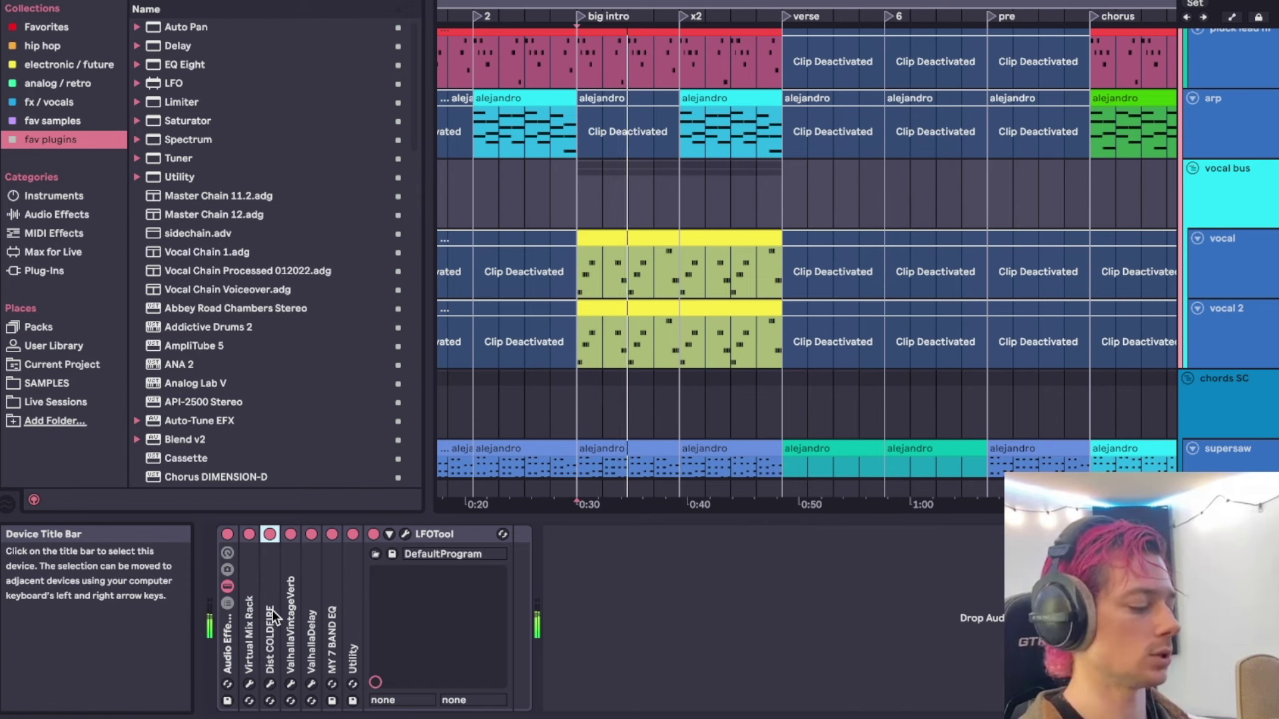
click(265, 535)
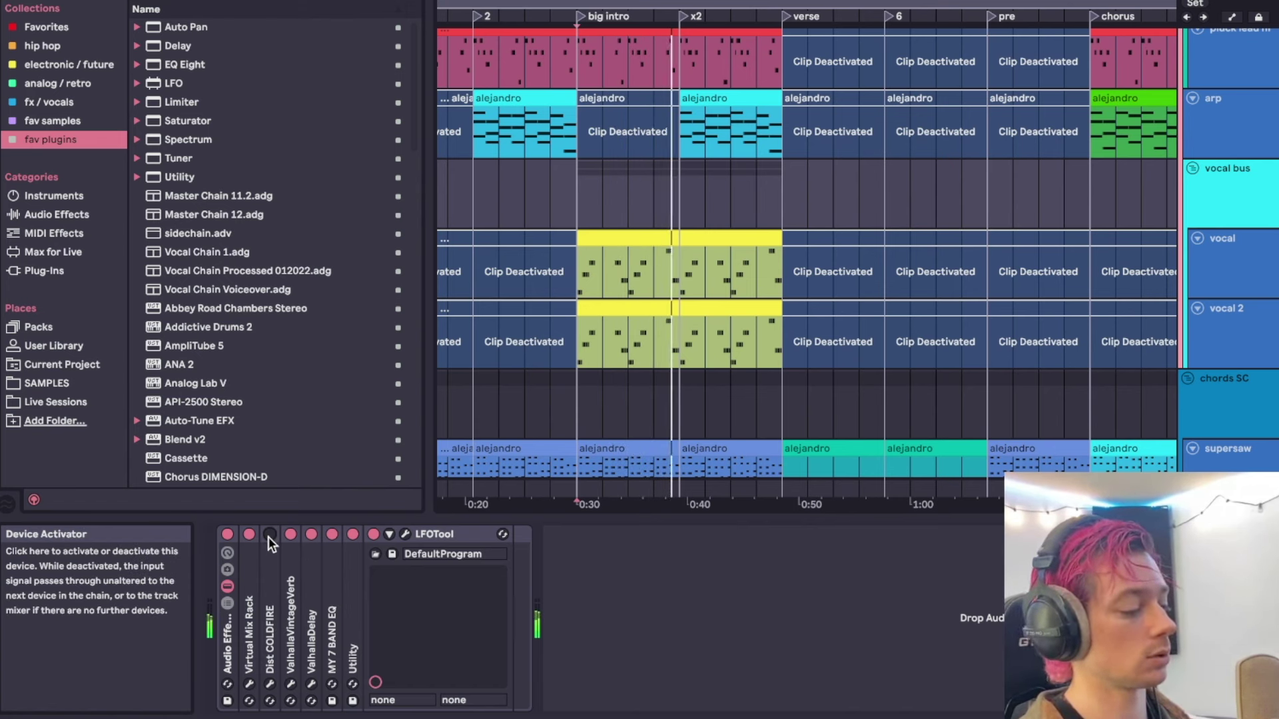
click(269, 534)
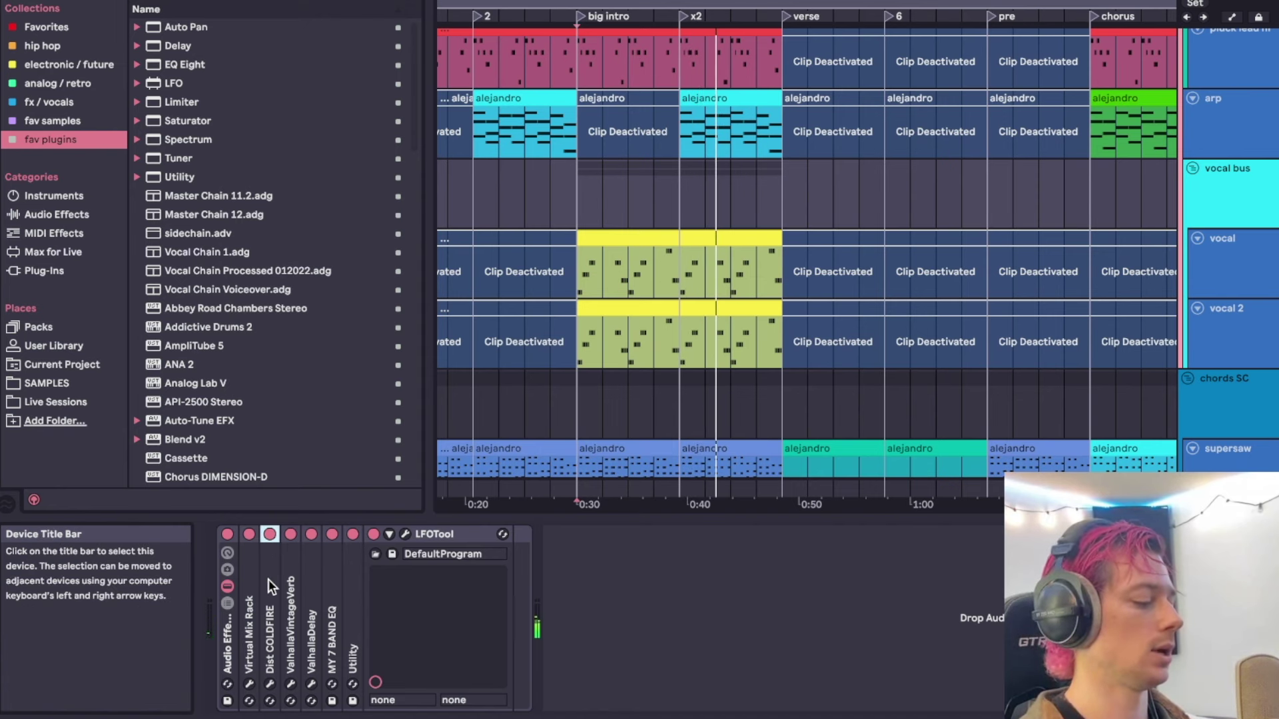
click(405, 534)
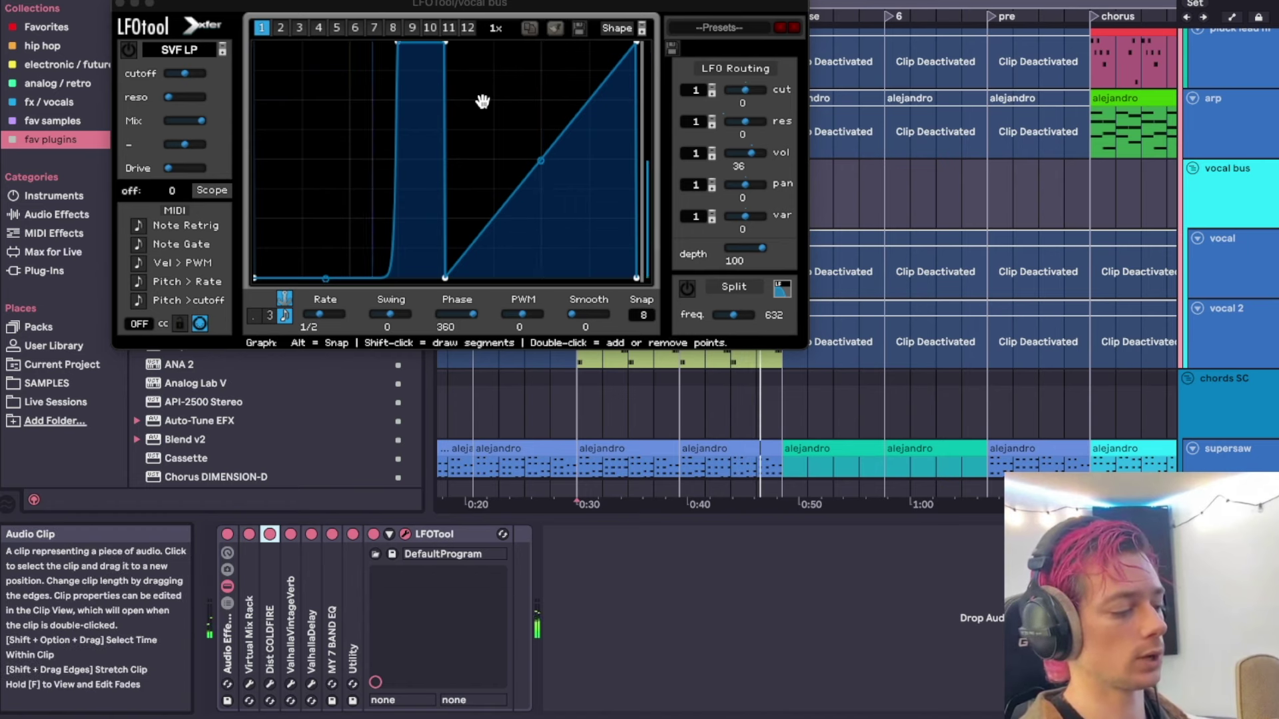
key(super+alt+p)
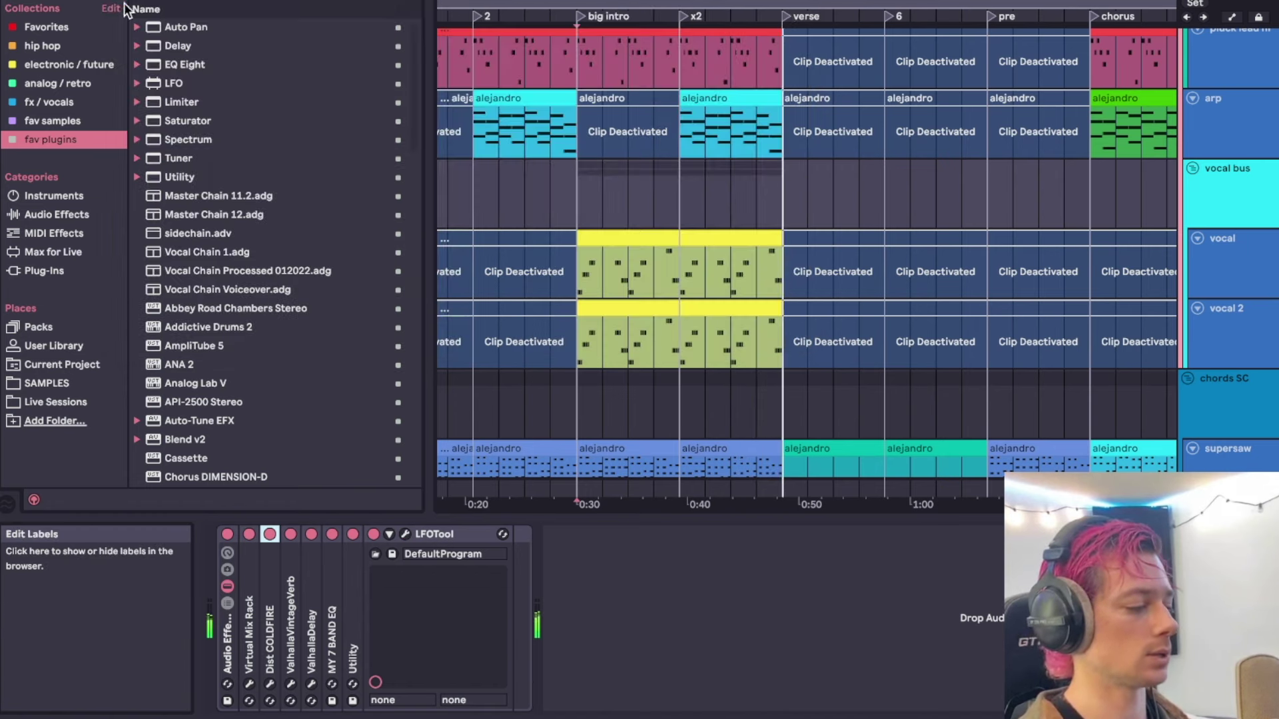
Look over the bass, drum and percussion tracks across the verse, chorus and post sections.
super+scroll(769, 273, down, 2)
scroll(769, 273, down, 5)
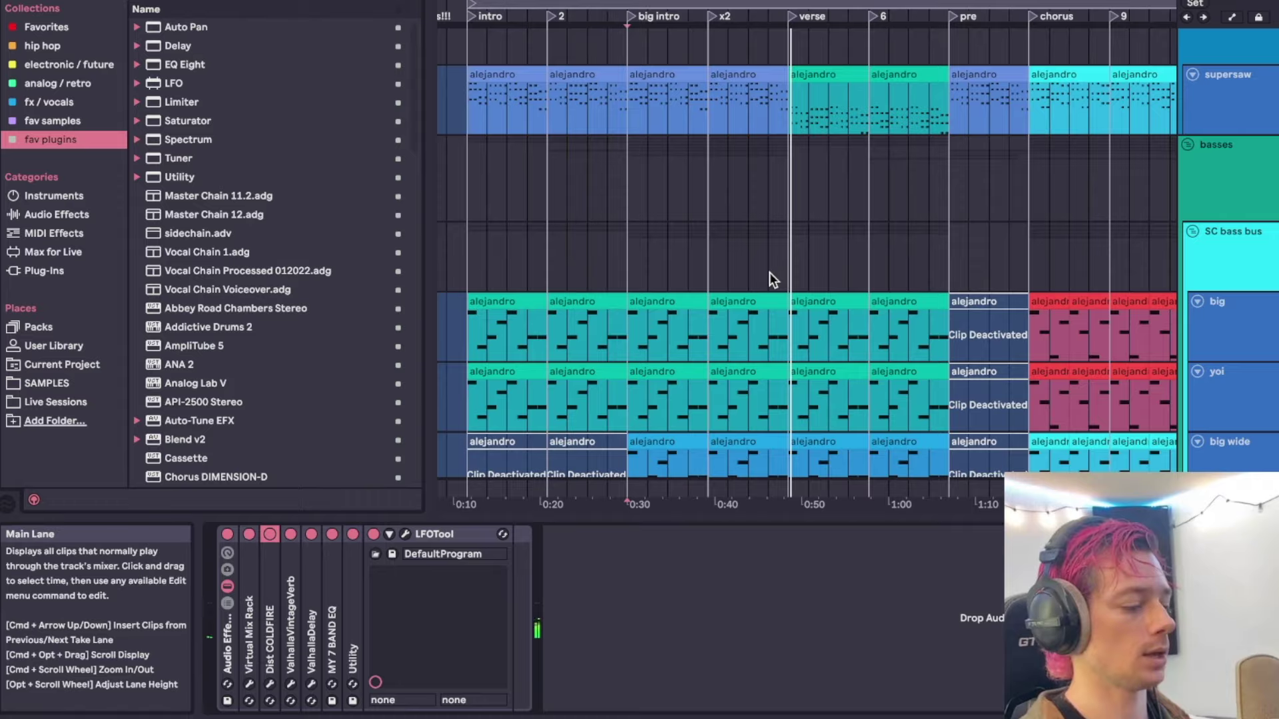
super+scroll(769, 273, down, 2)
scroll(769, 274, down, 4)
scroll(769, 273, up, 5)
scroll(769, 273, right, 2)
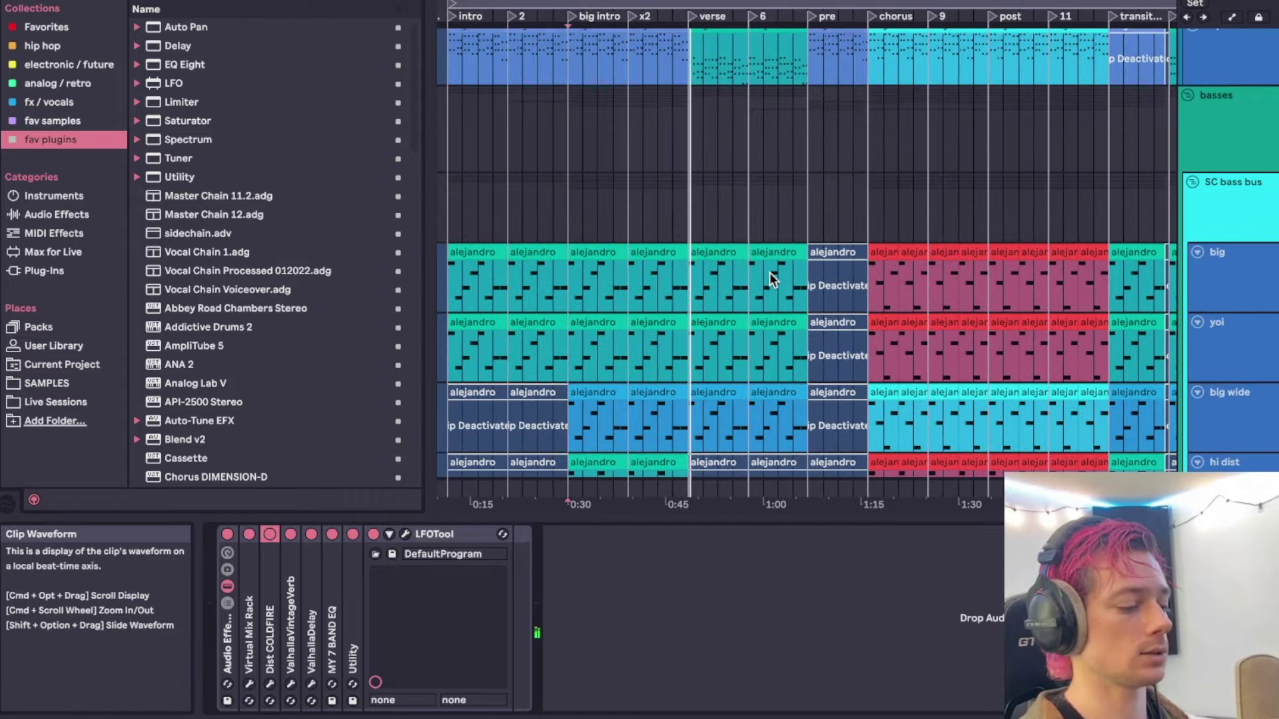
click(827, 260)
scroll(810, 250, up, 10)
scroll(809, 251, right, 2)
scroll(1073, 308, down, 6)
scroll(1229, 326, up, 12)
scroll(1230, 326, right, 2)
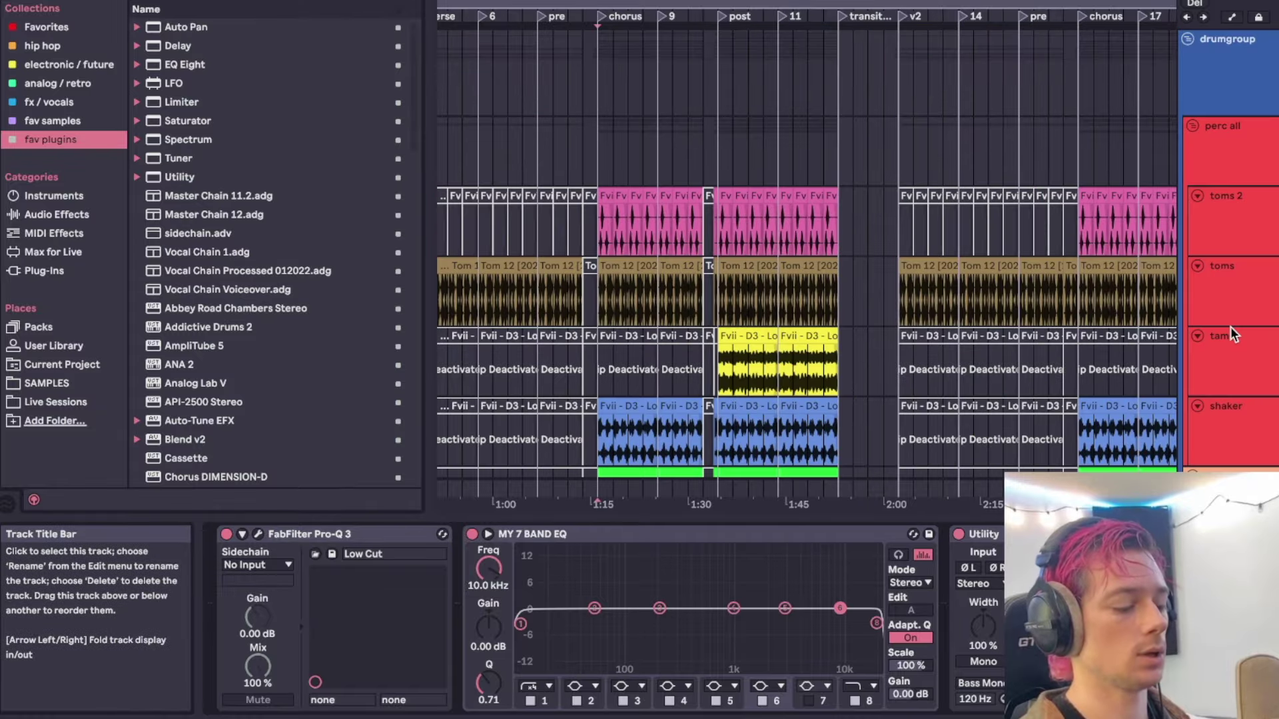
click(1229, 281)
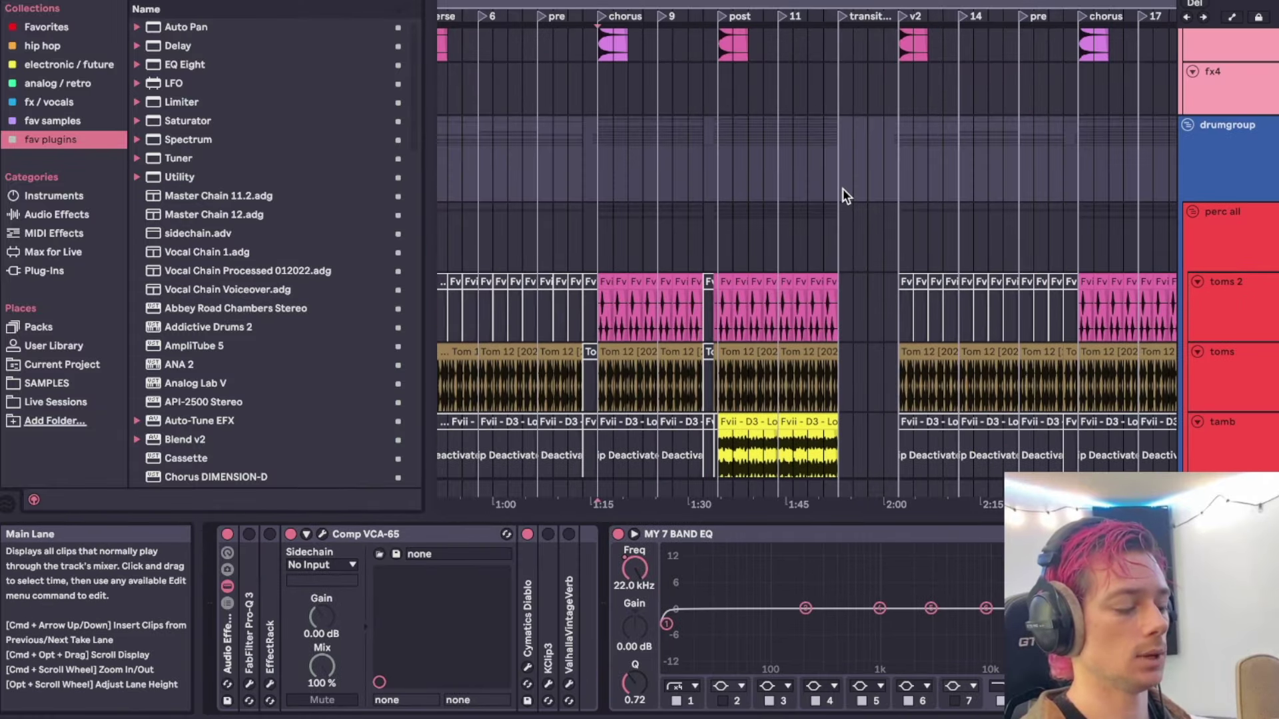
scroll(759, 167, up, 3)
scroll(759, 167, right, 1)
Play the arrangement from the start of the post section.
click(713, 126)
scroll(714, 125, up, 3)
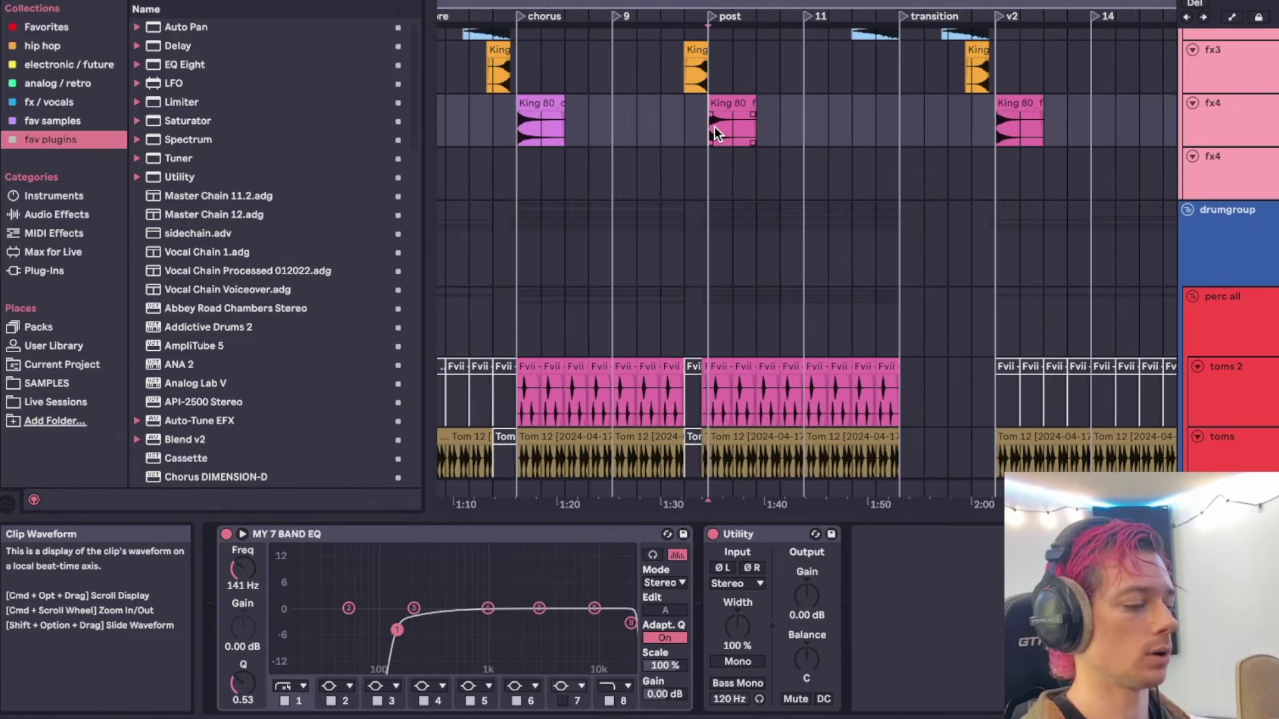
key(space)
scroll(713, 126, up, 5)
scroll(714, 126, right, 1)
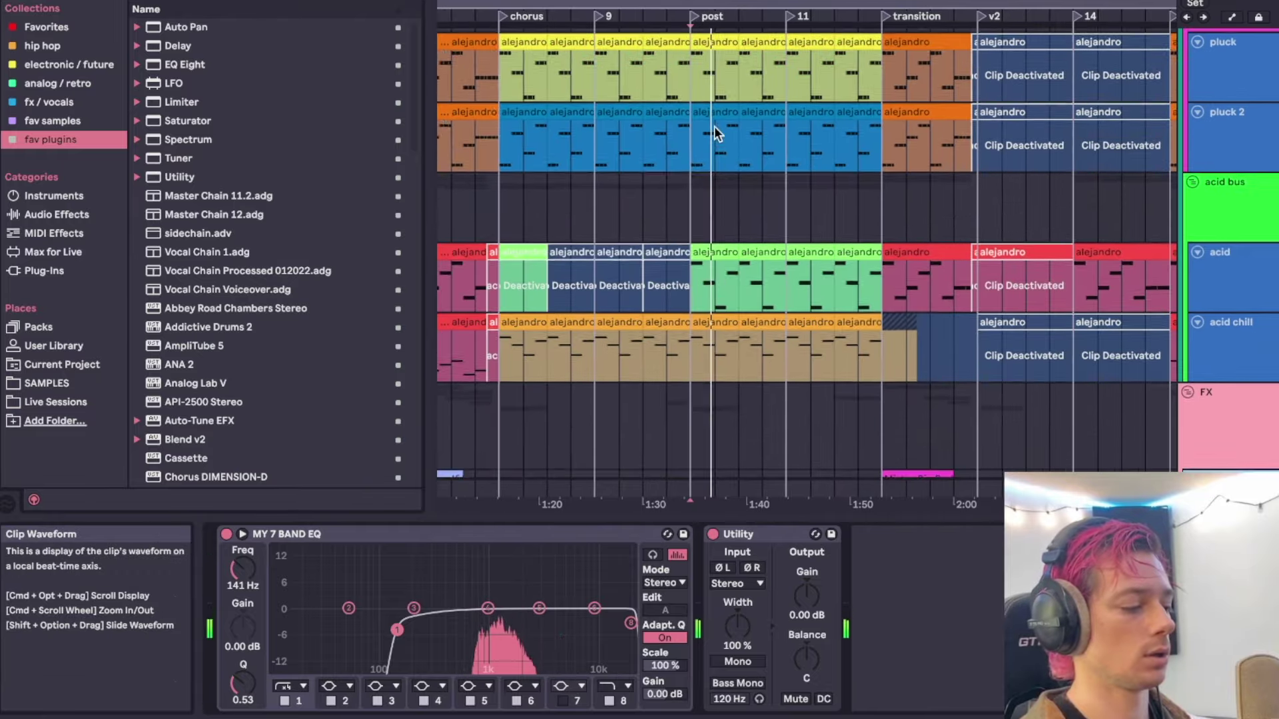
Examine the SC bass bus effects and its bass layers in the post section during playback.
scroll(714, 126, up, 6)
scroll(714, 126, right, 1)
click(668, 213)
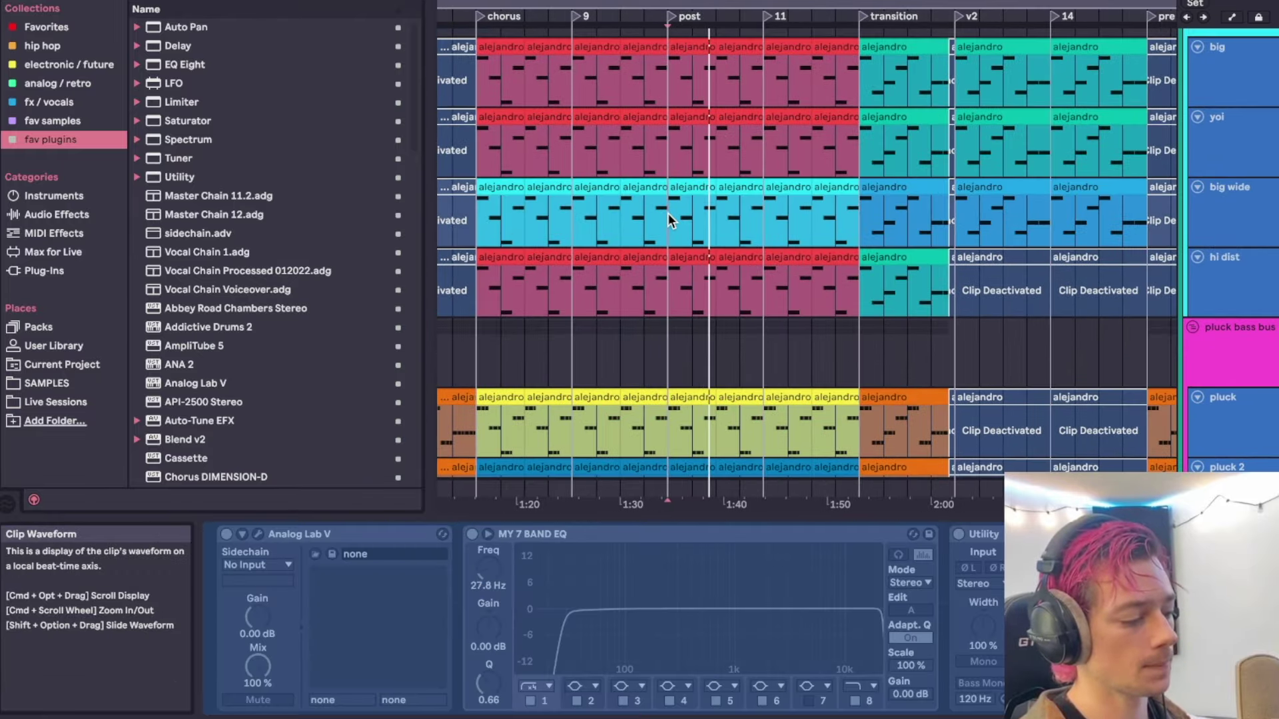
scroll(668, 213, up, 5)
click(662, 202)
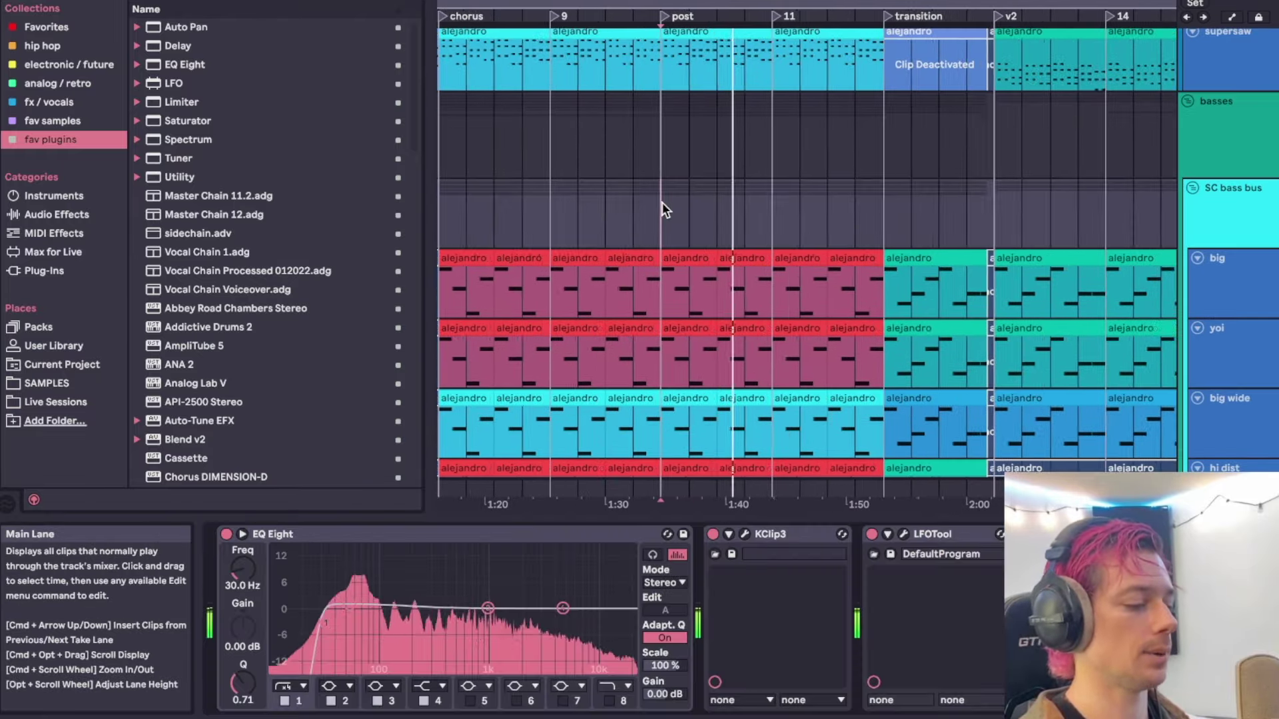
scroll(661, 201, down, 2)
scroll(661, 201, down, 3)
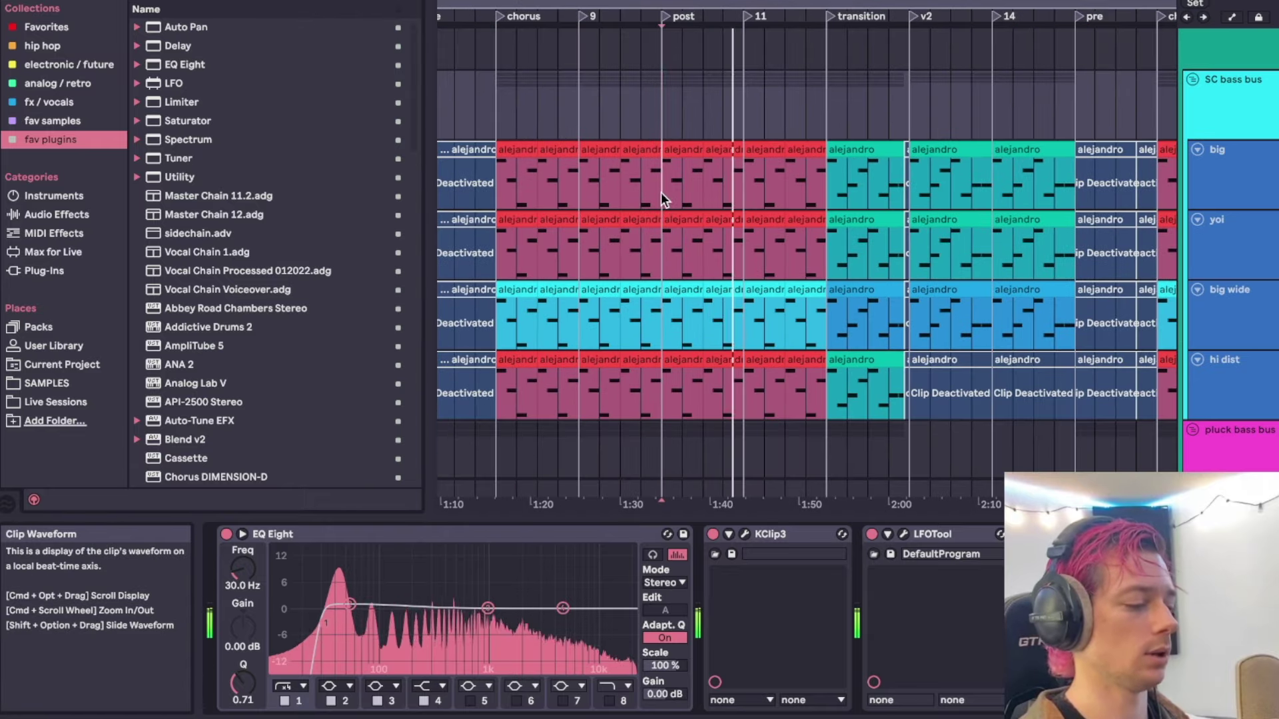
click(661, 200)
click(1229, 122)
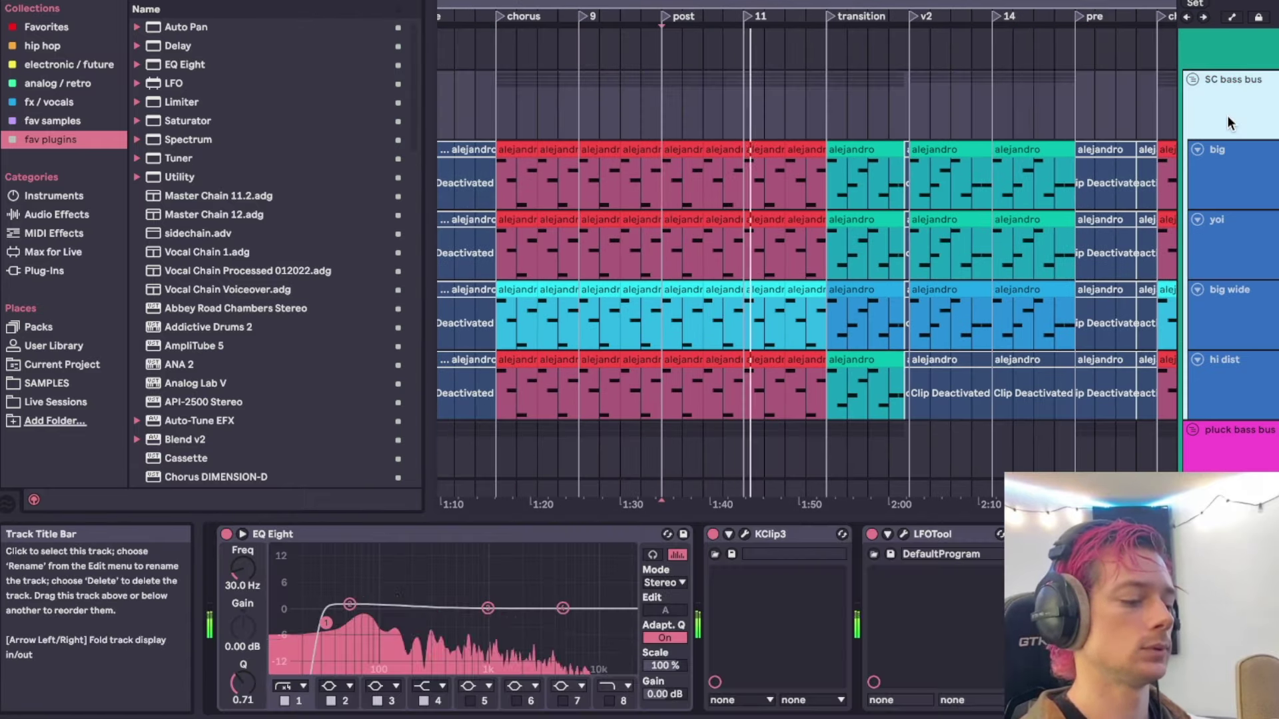
click(672, 189)
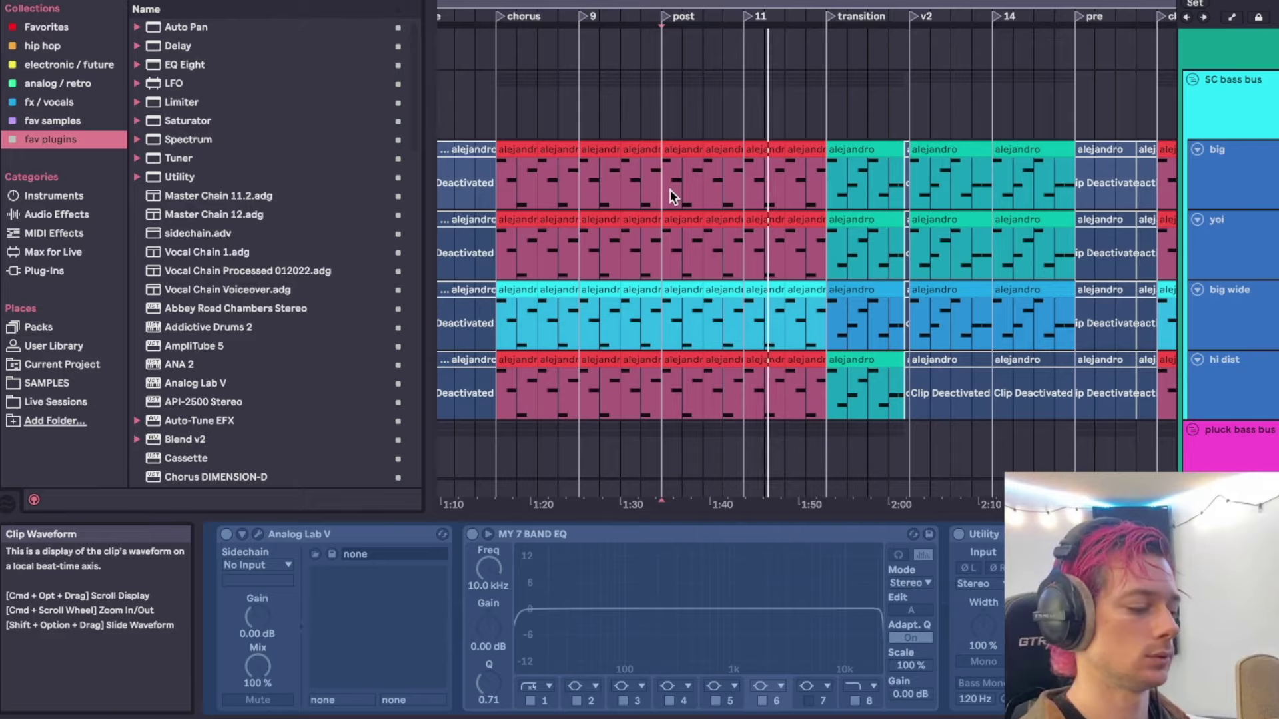
Examine the arp clip's devices and the vocal bus effects at the start of the post section.
scroll(670, 190, down, 10)
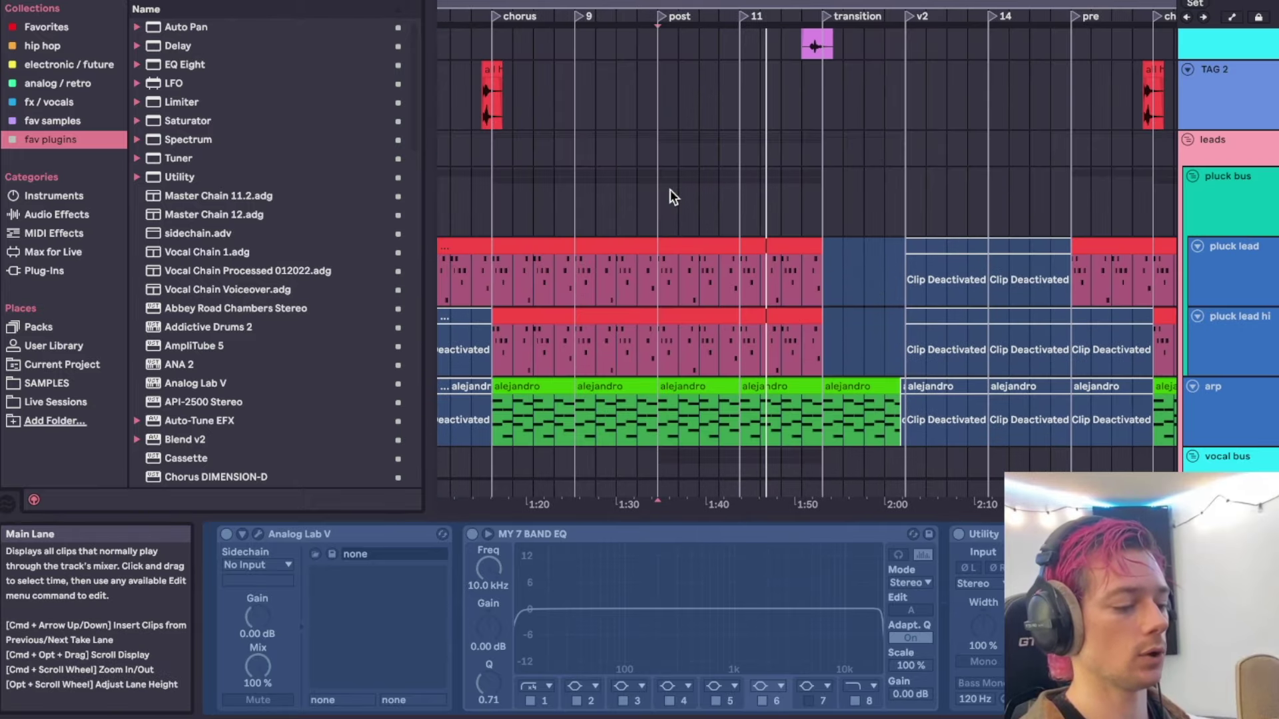
scroll(669, 197, down, 5)
click(664, 257)
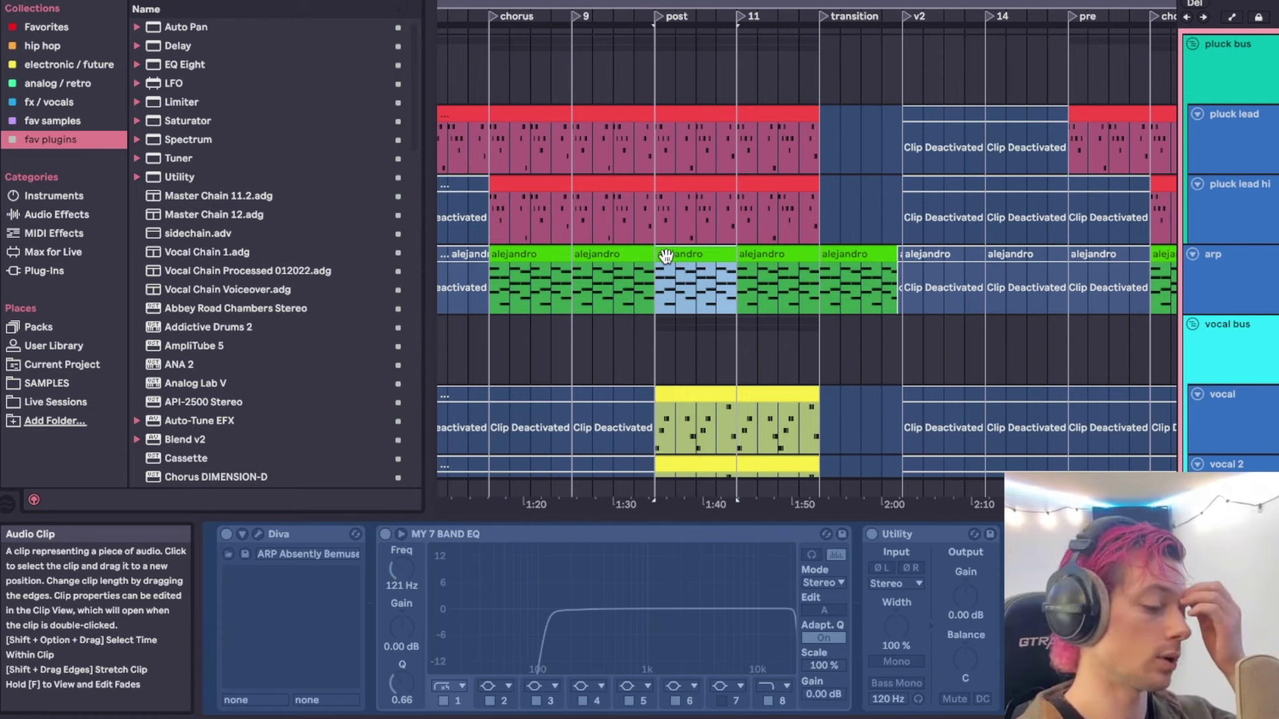
scroll(666, 255, down, 5)
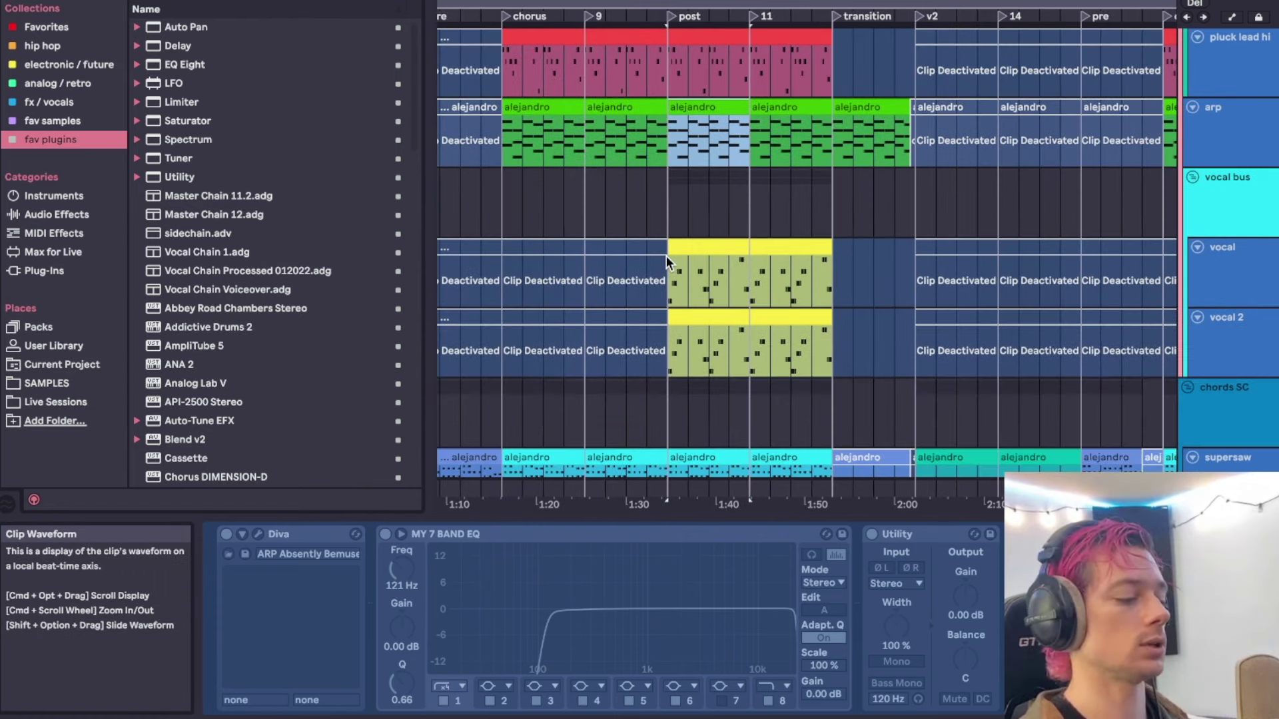
scroll(666, 256, up, 1)
click(670, 225)
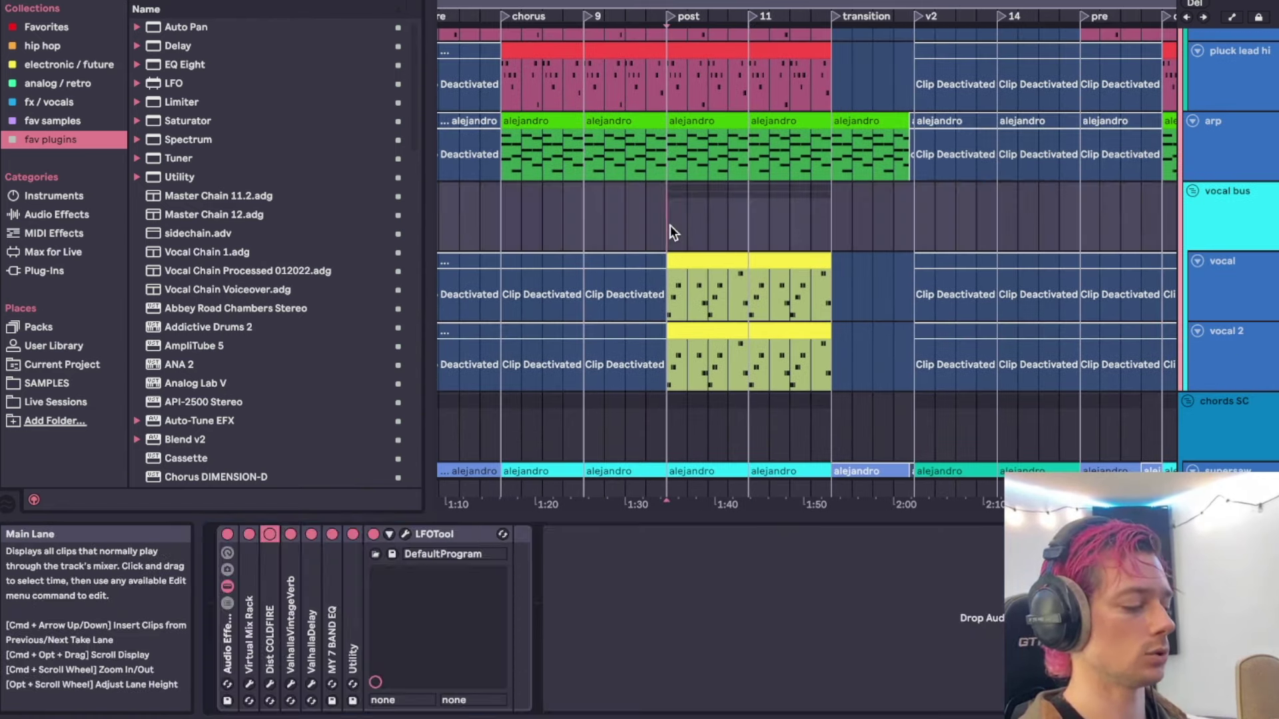
Play the post section from its start while viewing the SC bass bus EQ Eight spectrum.
scroll(670, 225, down, 12)
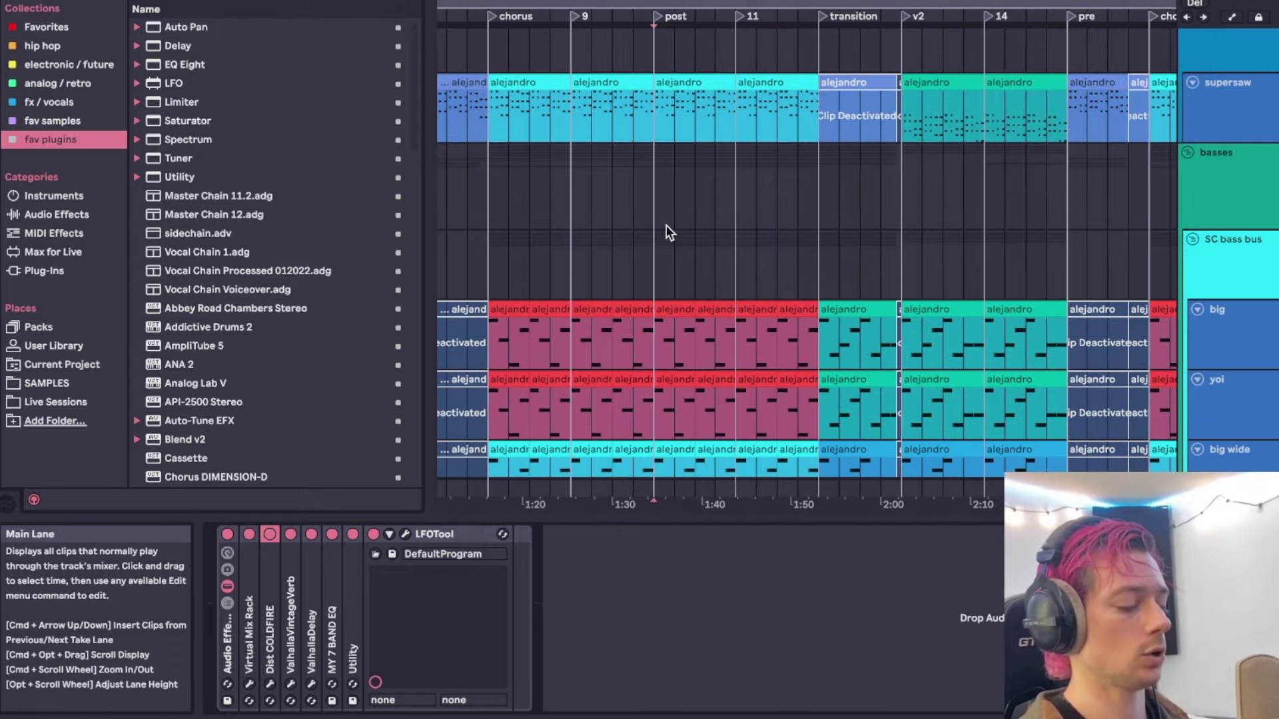
click(657, 246)
key(space)
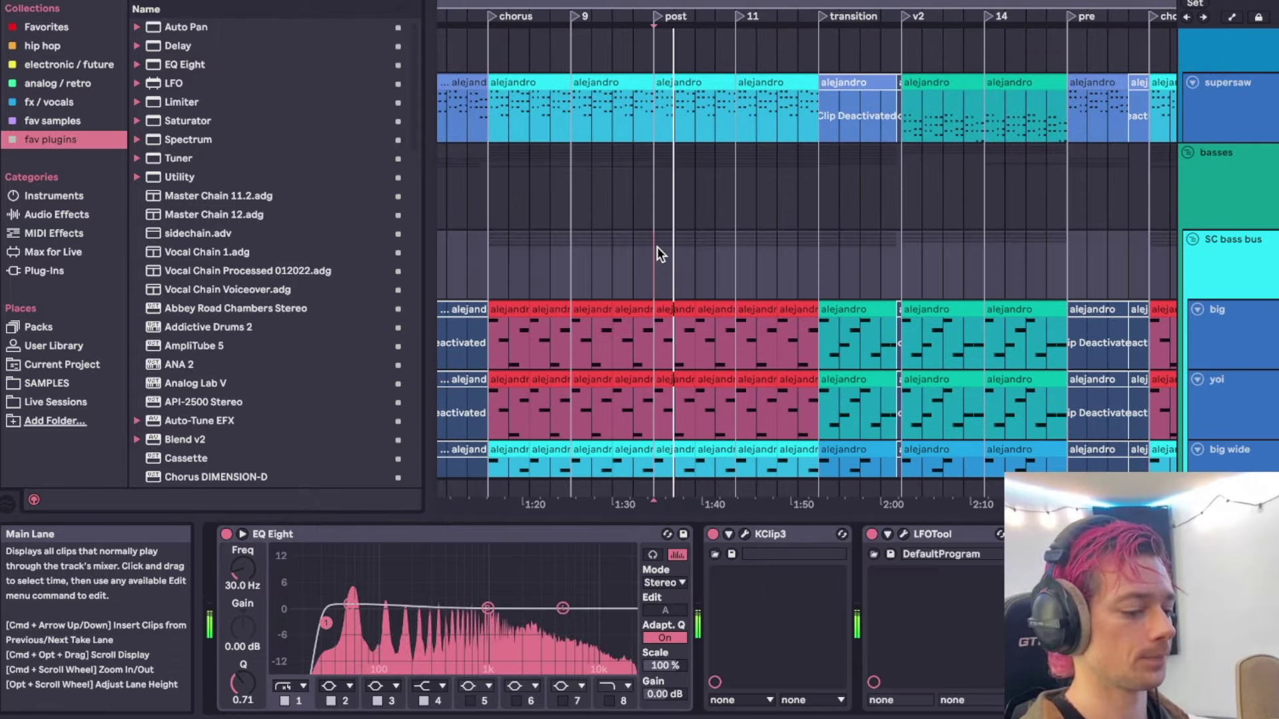
scroll(657, 246, up, 1)
scroll(650, 263, up, 1)
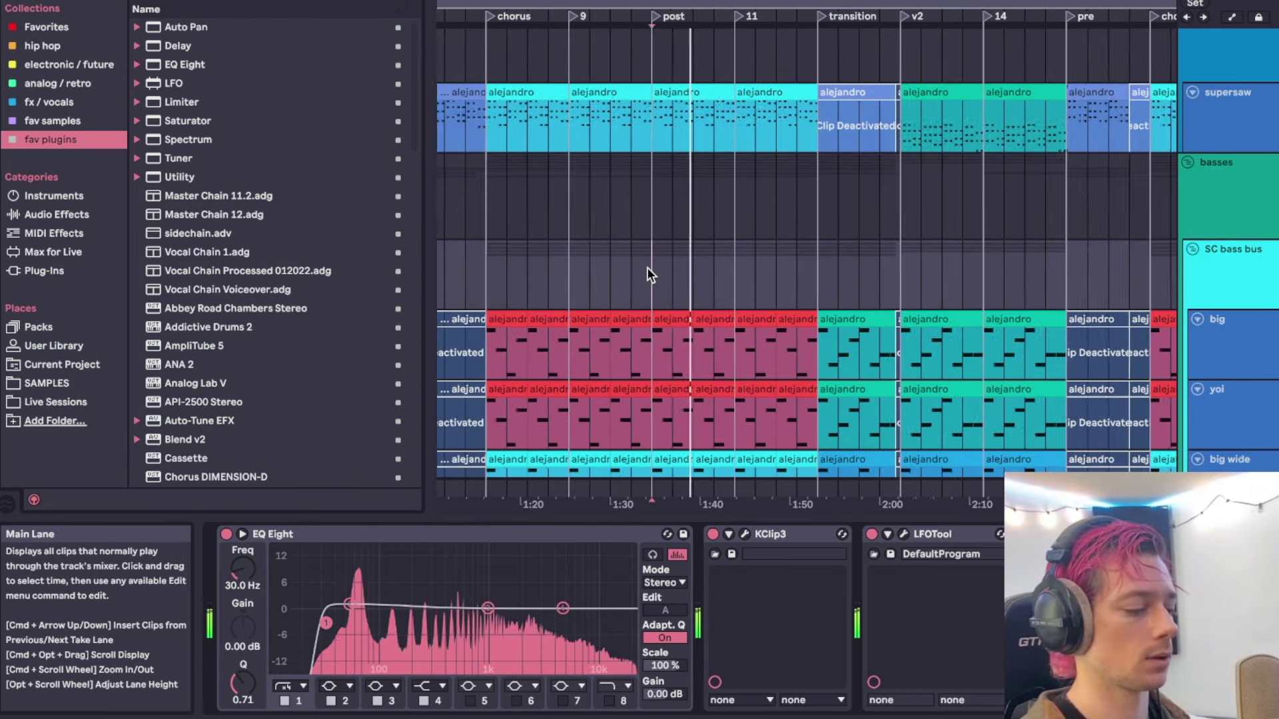
Inspect the pluck lead's devices in the post section and play the chorus from the pluck lead hi clip.
scroll(650, 263, down, 3)
scroll(650, 261, up, 15)
click(646, 149)
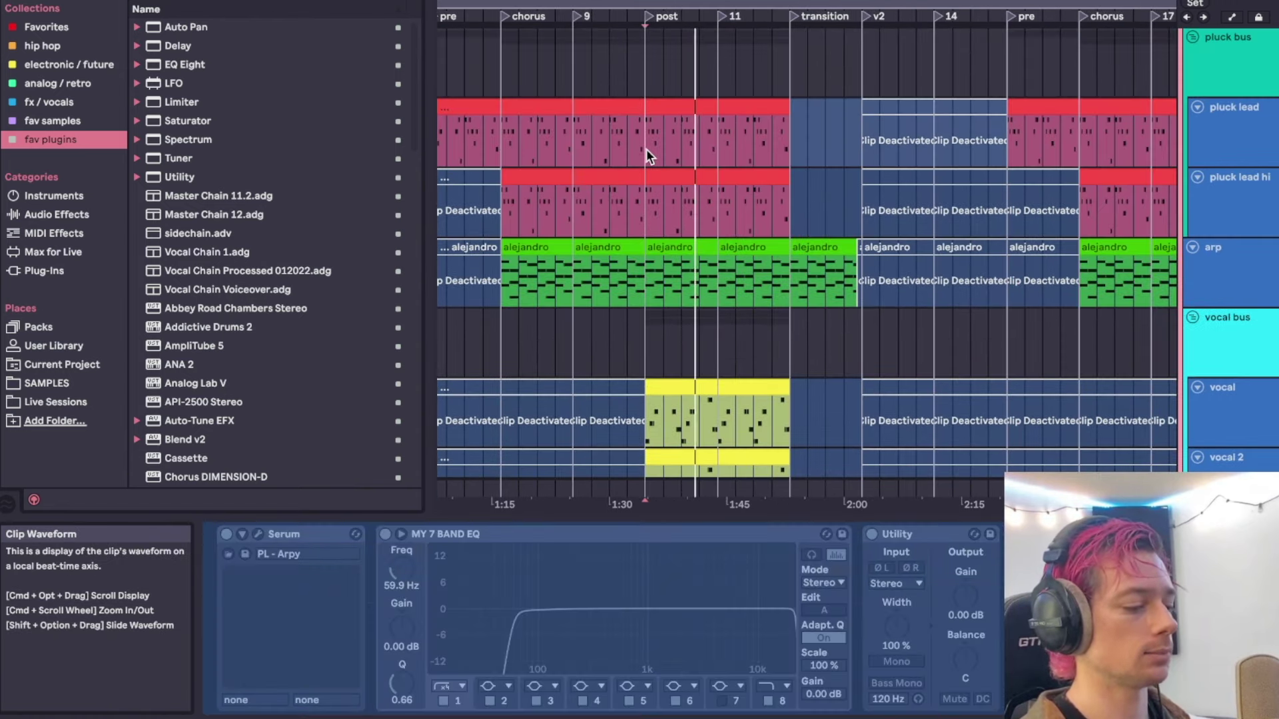
click(551, 173)
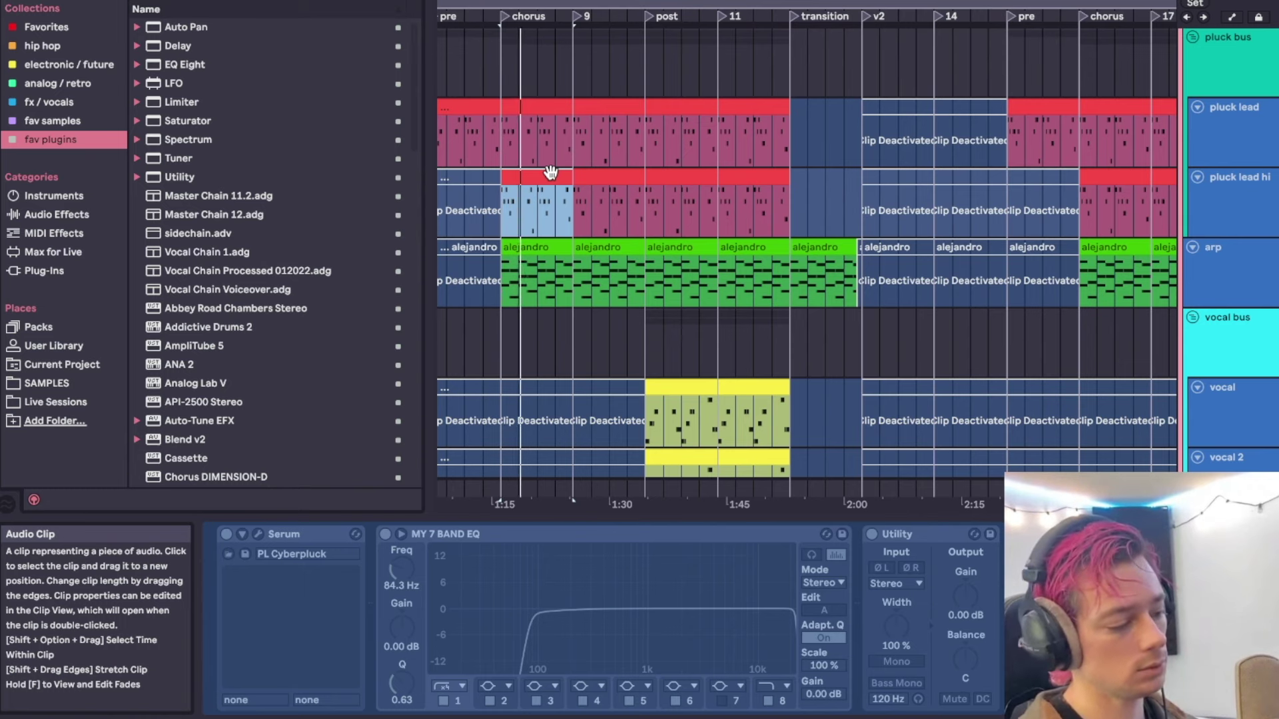
scroll(561, 186, down, 2)
scroll(587, 255, down, 1)
scroll(587, 254, down, 1)
scroll(589, 254, down, 2)
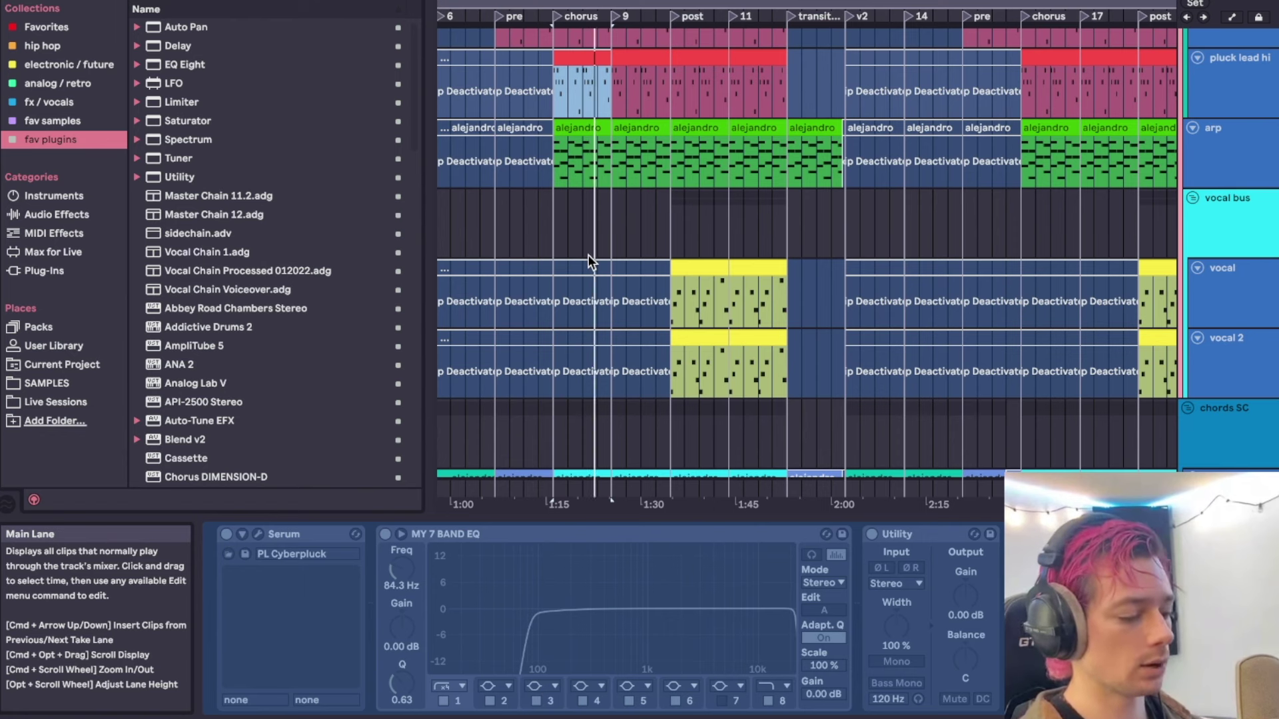
Play the post section from its start with the vocal bus selected, to hear the vocal chops enter.
click(637, 225)
scroll(638, 227, up, 2)
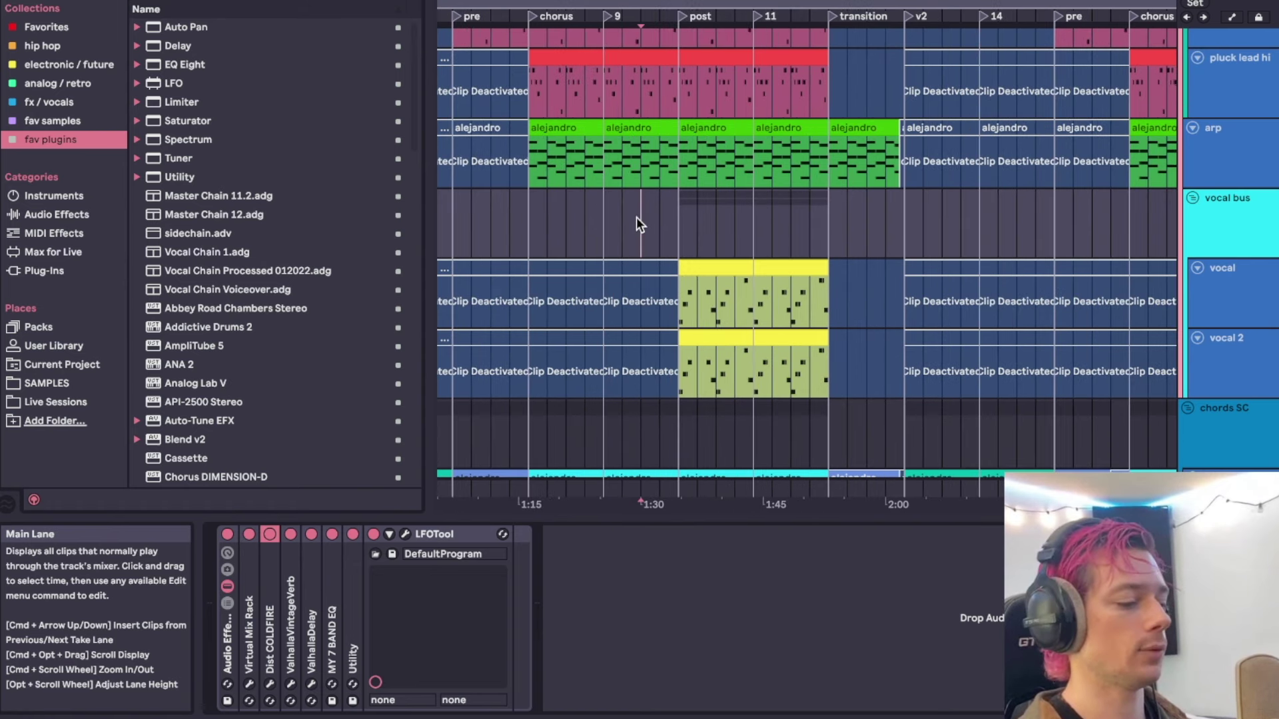
click(676, 206)
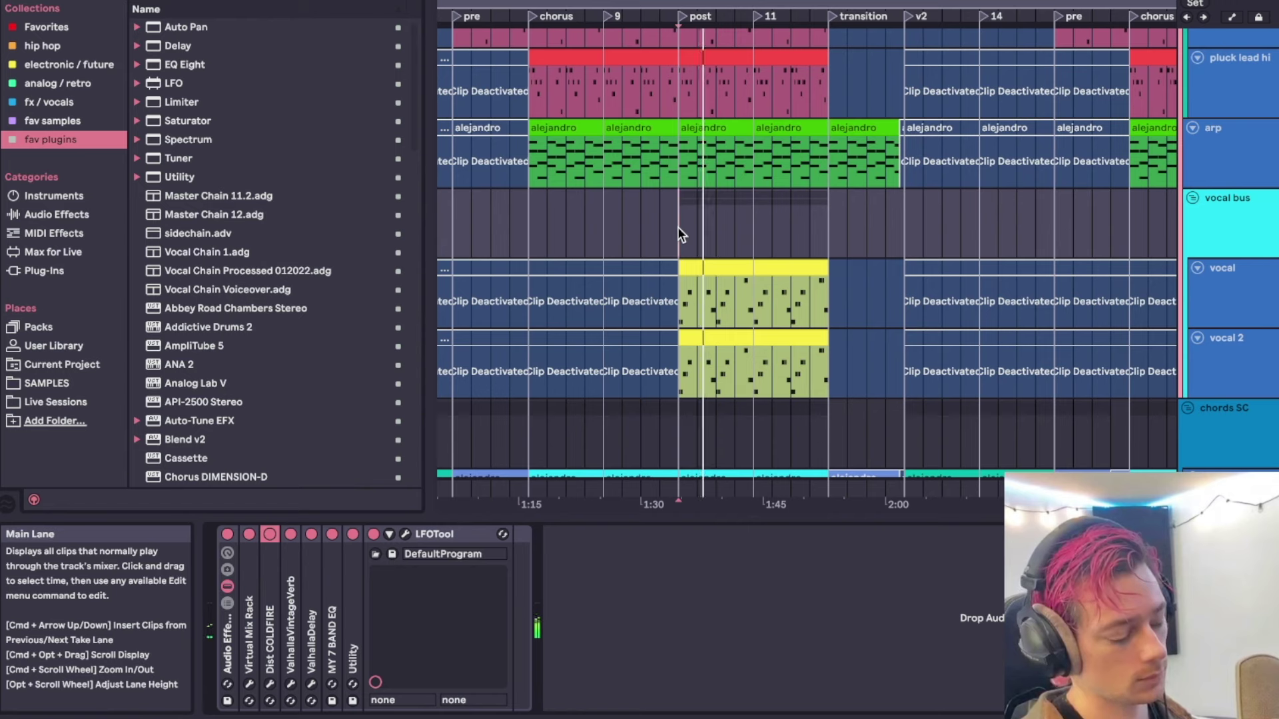
Look over the vocal clips across the whole song and inspect the sampler on the post section's vocal clip.
scroll(678, 228, down, 3)
scroll(678, 228, left, 1)
click(713, 214)
scroll(714, 214, down, 5)
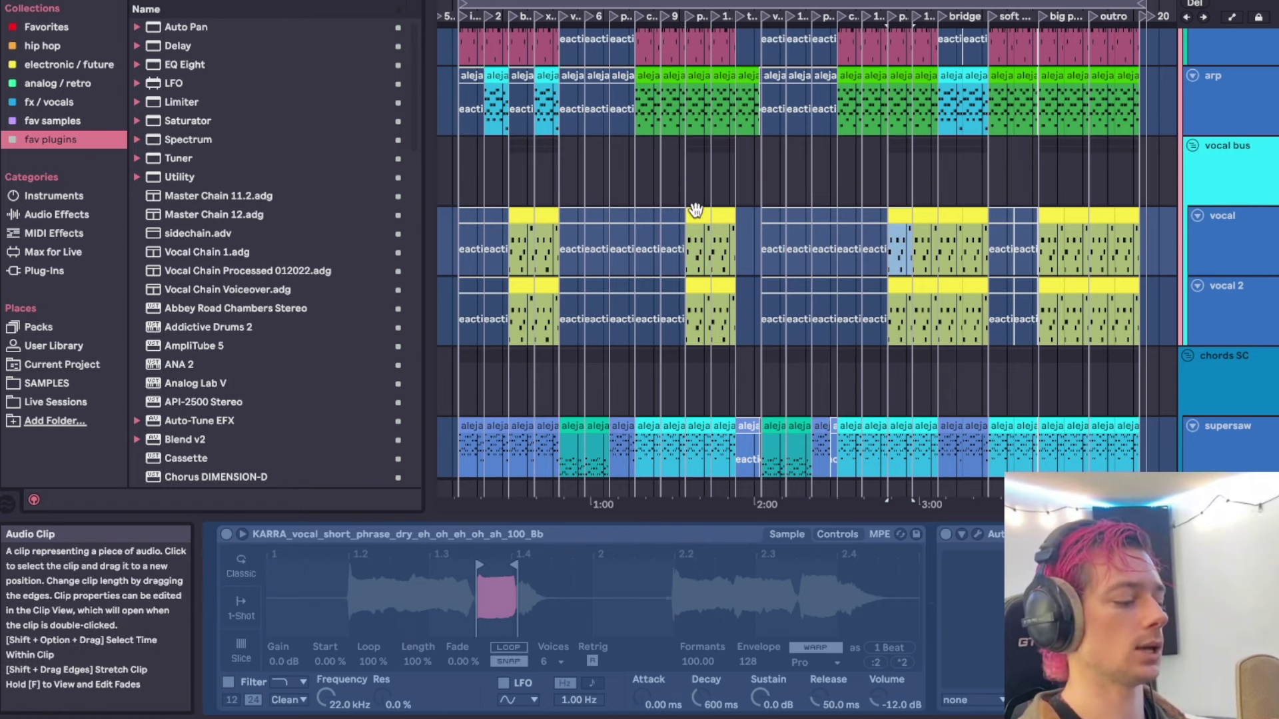
scroll(695, 215, up, 5)
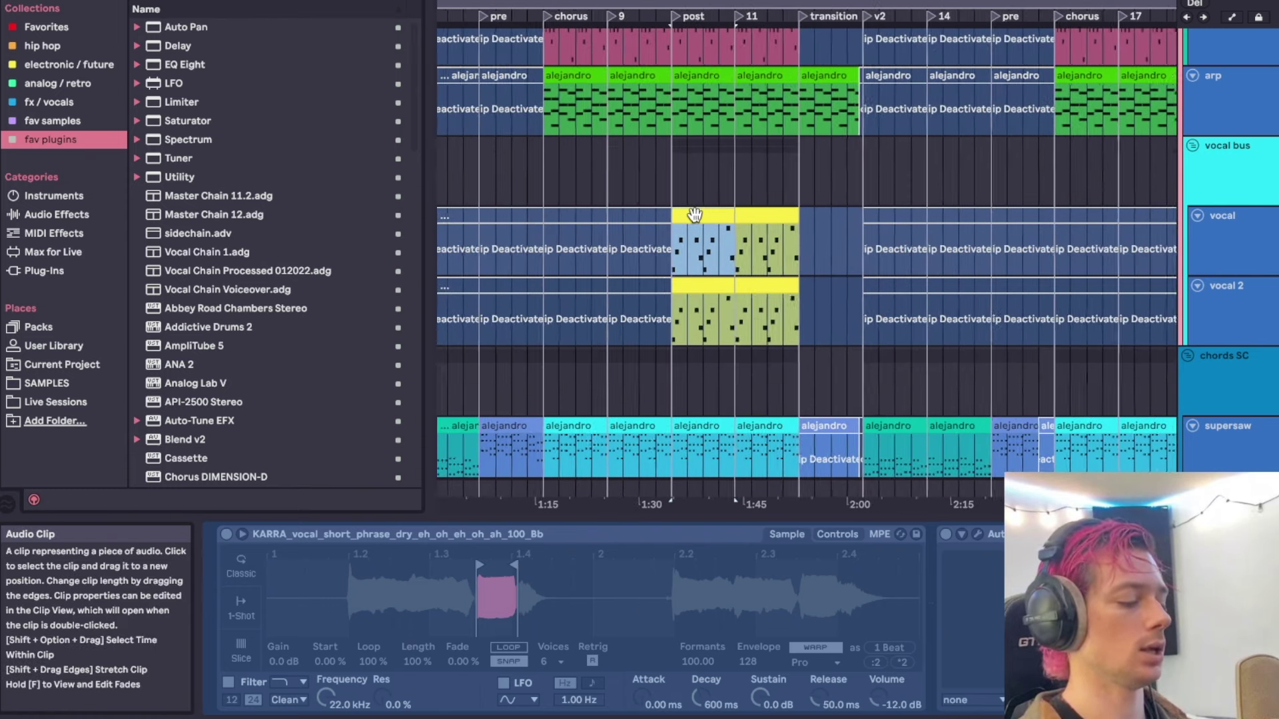
click(678, 176)
click(696, 217)
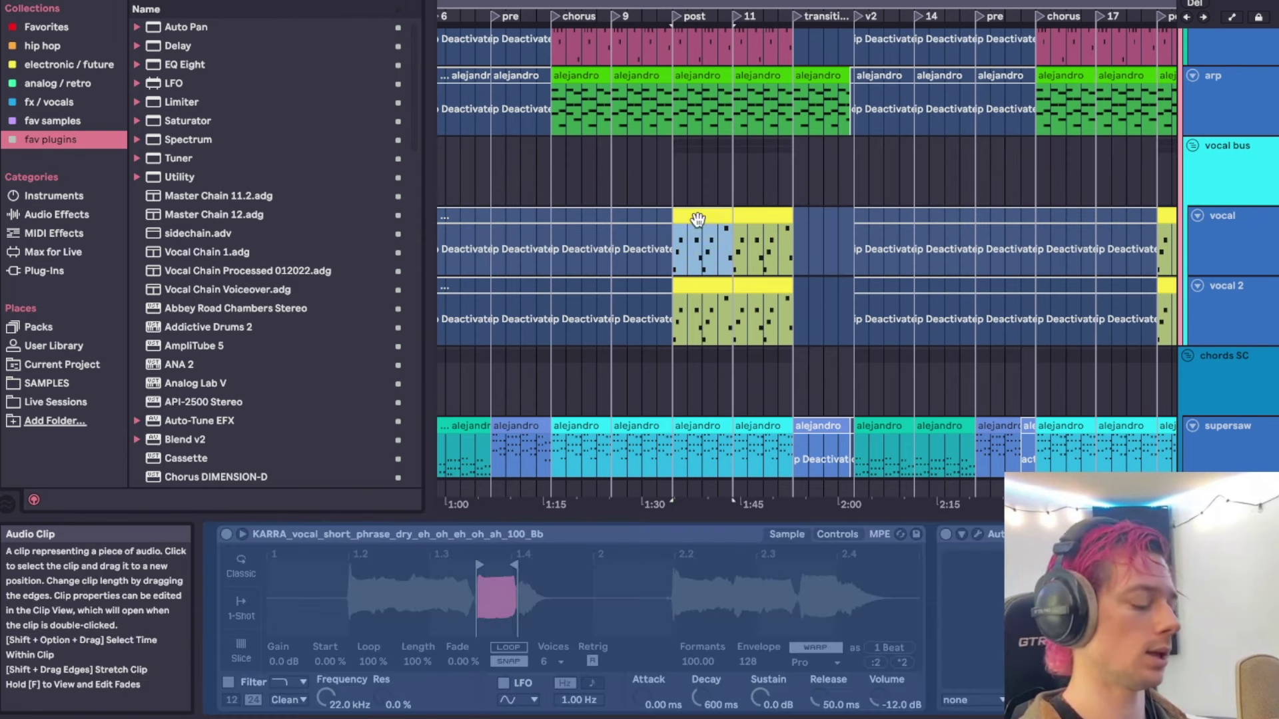
Select the vocal bus time range spanning the full post section, up to the transition.
click(674, 182)
drag(793, 186, 673, 170)
scroll(673, 170, down, 3)
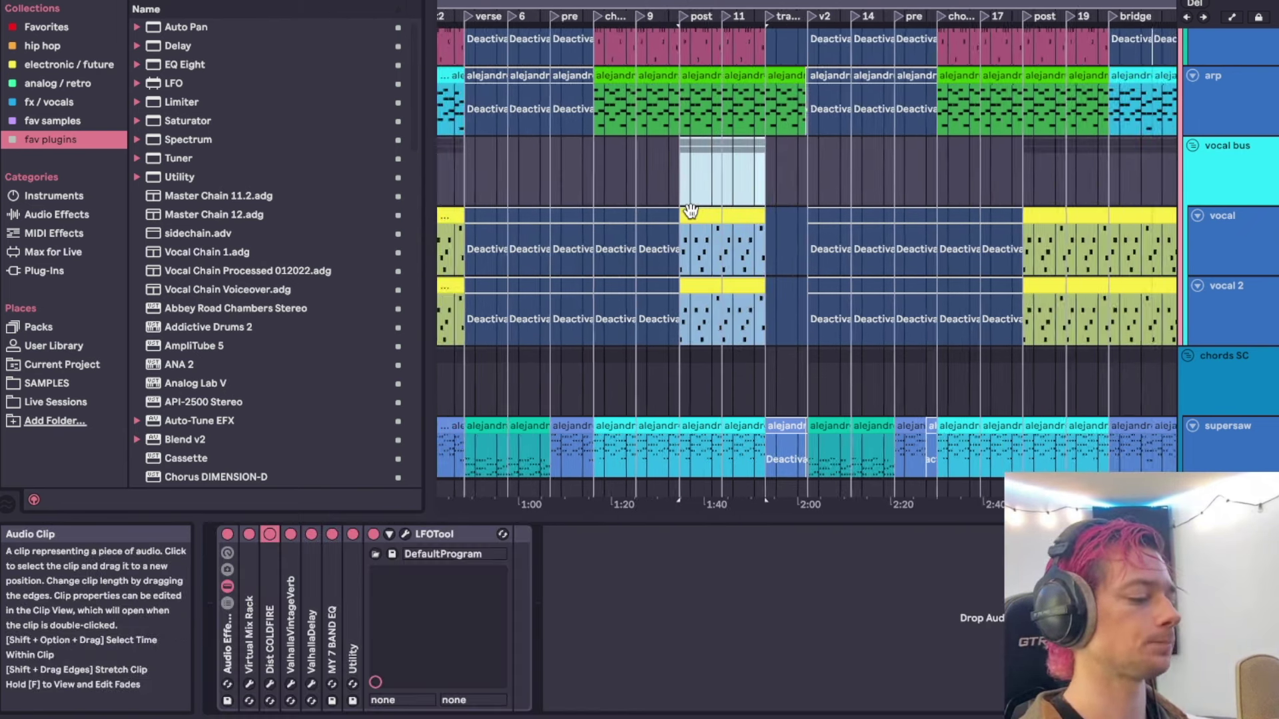
Play the arrangement from the start of the verse and inspect the supersaw track's devices.
click(493, 218)
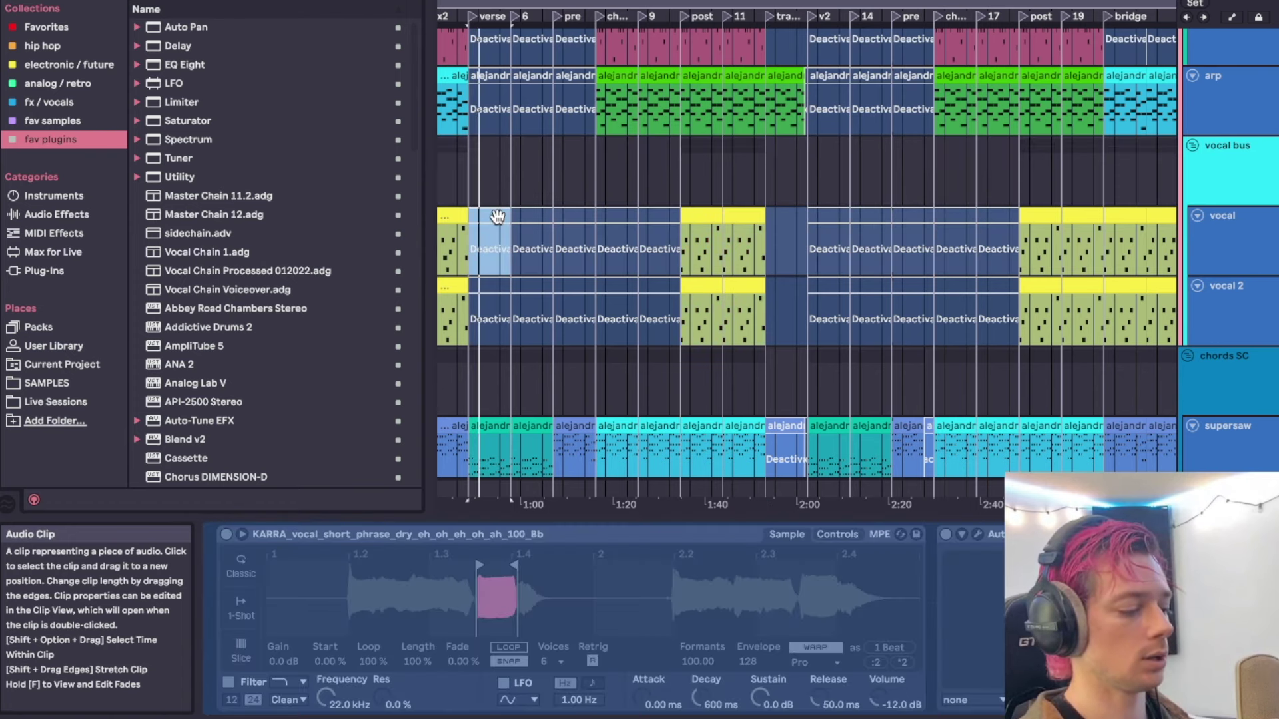
scroll(506, 240, down, 5)
scroll(522, 262, down, 5)
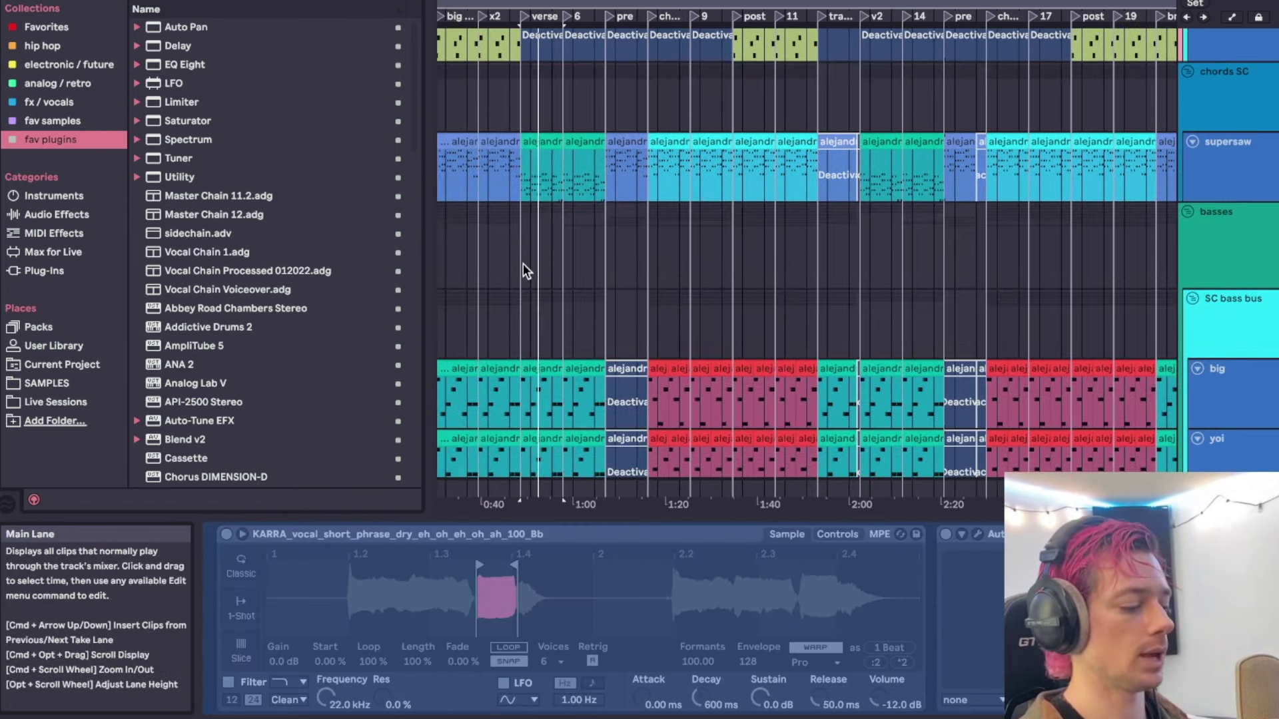
click(544, 147)
Place the playback start at the beginning of the post section on the pluck lead tracks.
scroll(545, 144, up, 10)
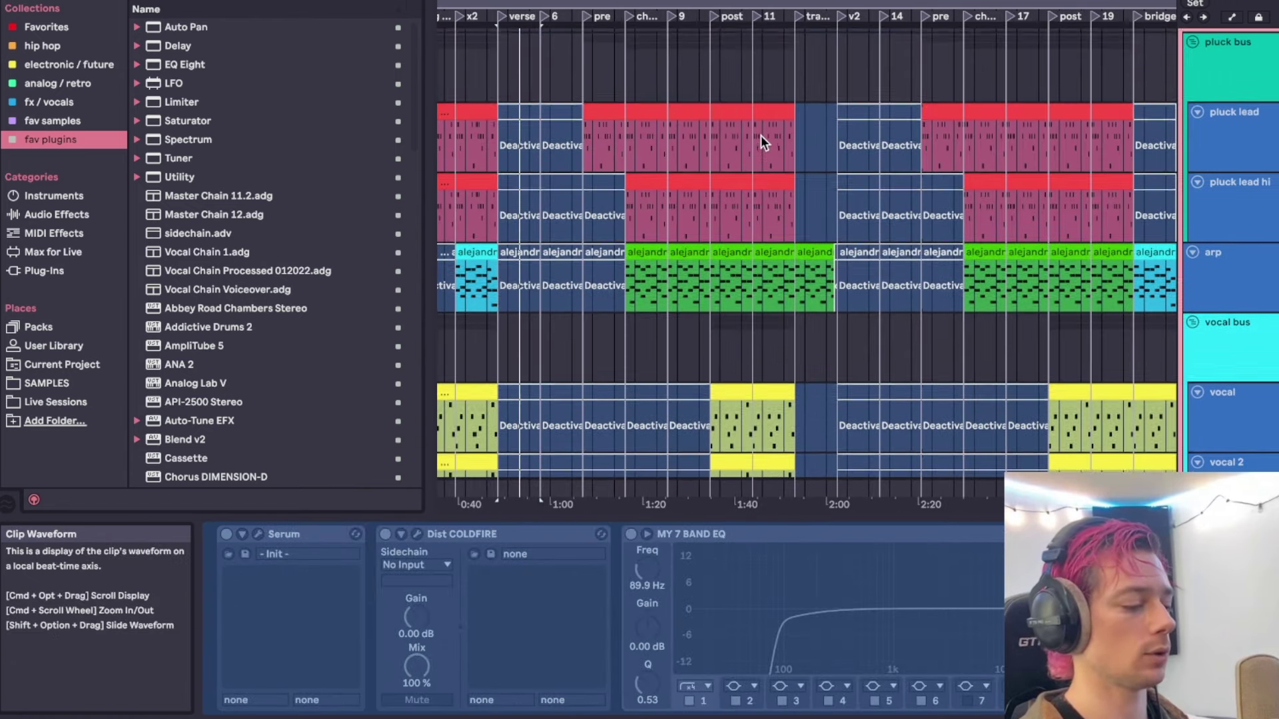
click(713, 176)
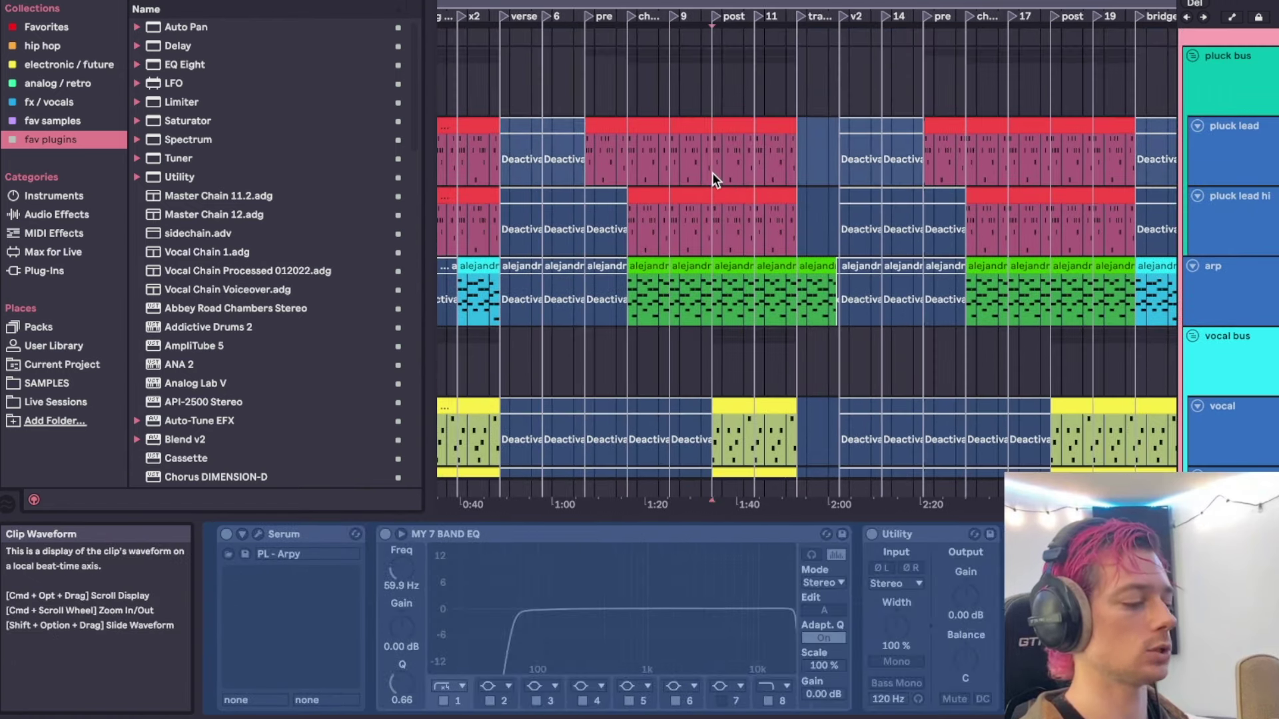
Look through the arrangement around the post section, from the pluck tracks past the vocals, basses and FX to the drum group.
scroll(715, 199, down, 5)
scroll(726, 218, down, 6)
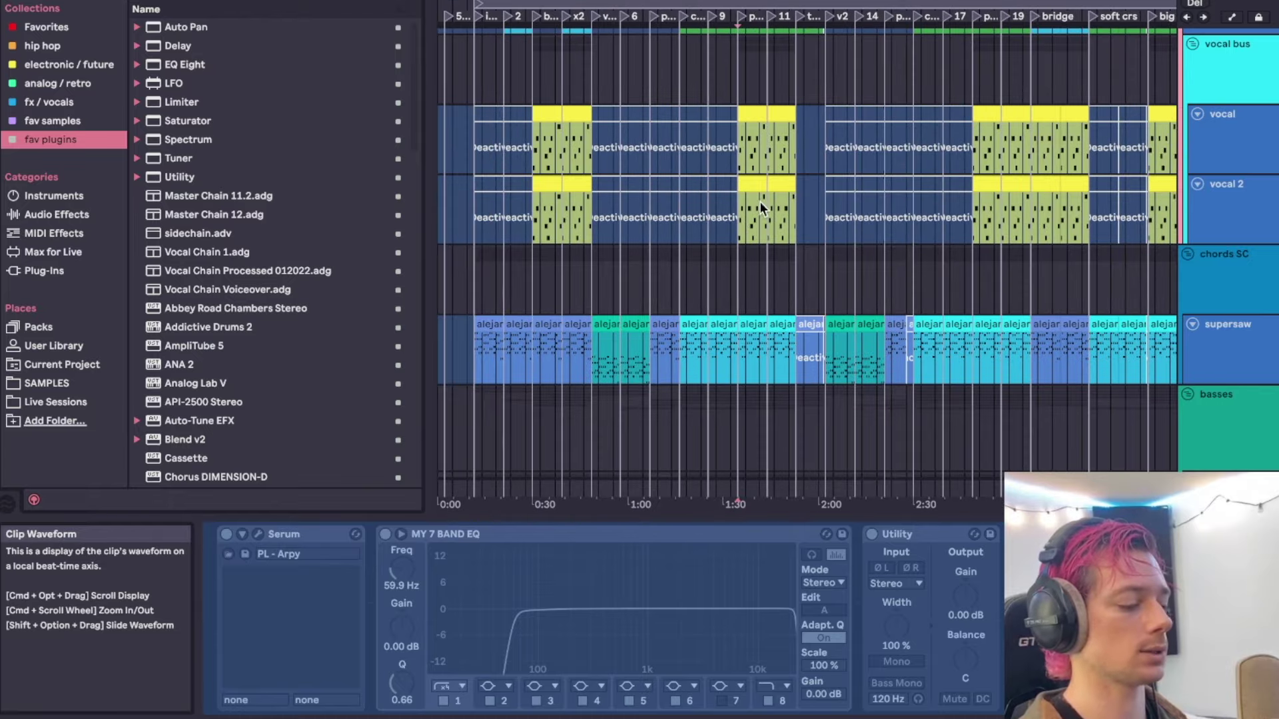
click(754, 187)
scroll(754, 188, up, 4)
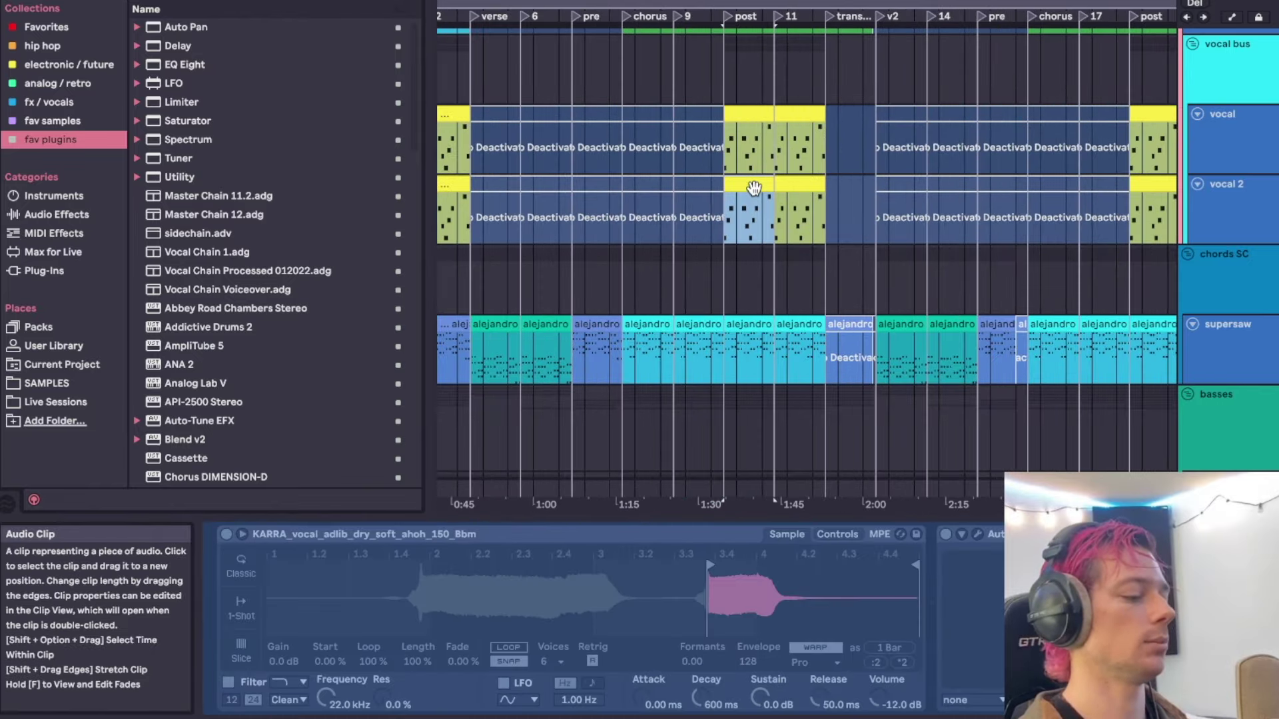
scroll(754, 188, down, 5)
click(733, 159)
scroll(733, 158, down, 4)
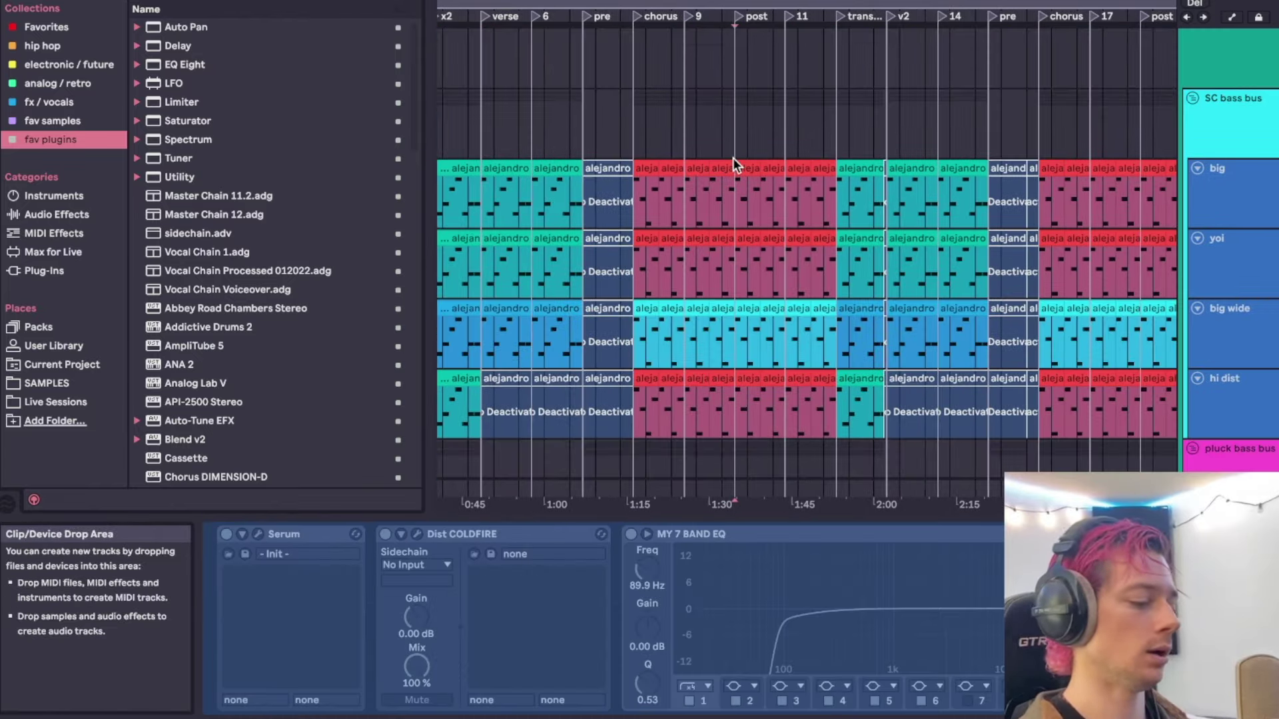
scroll(733, 157, down, 10)
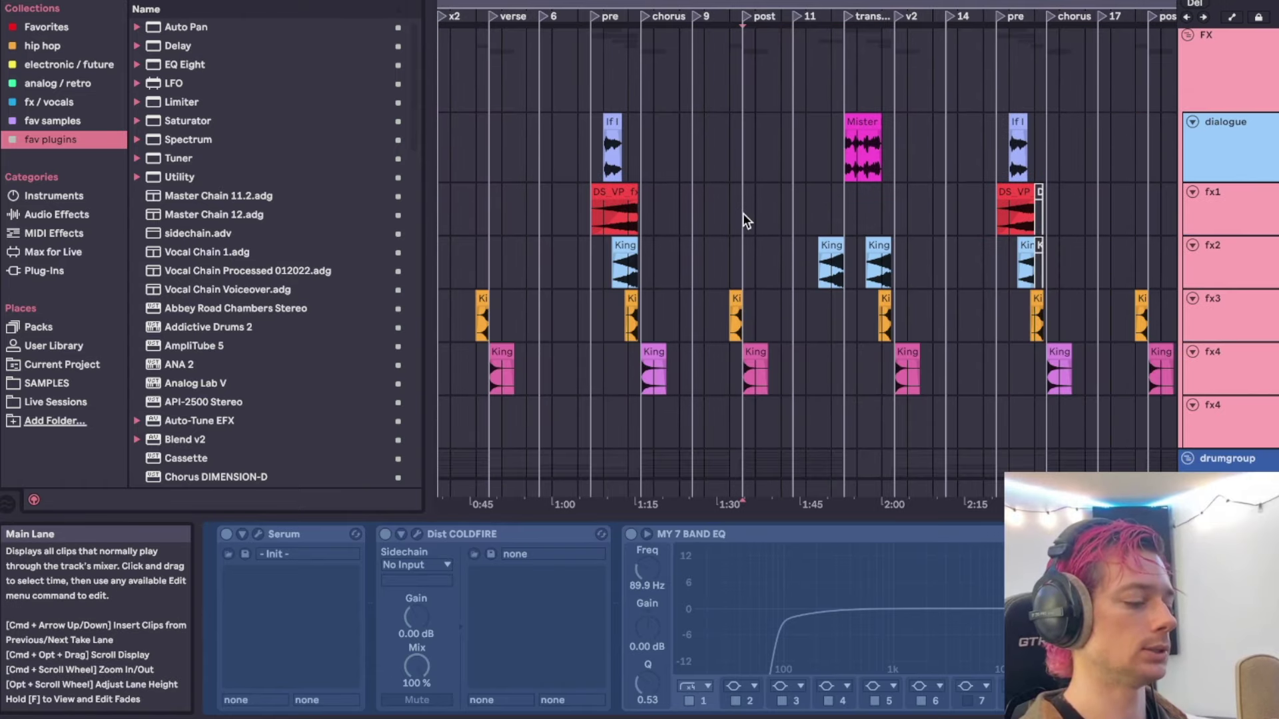
click(742, 213)
scroll(741, 213, down, 5)
click(741, 207)
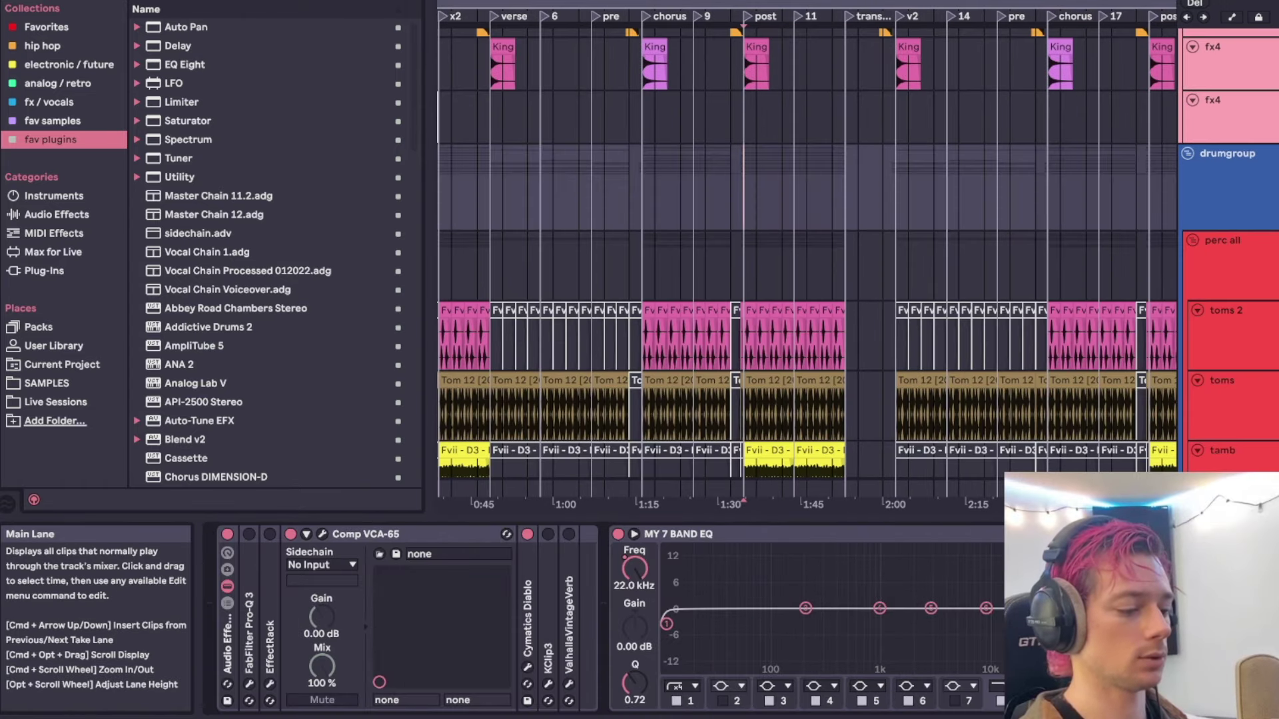
Review the tracks inside the drumgroup, from the perc all group through to kick1.
click(1221, 185)
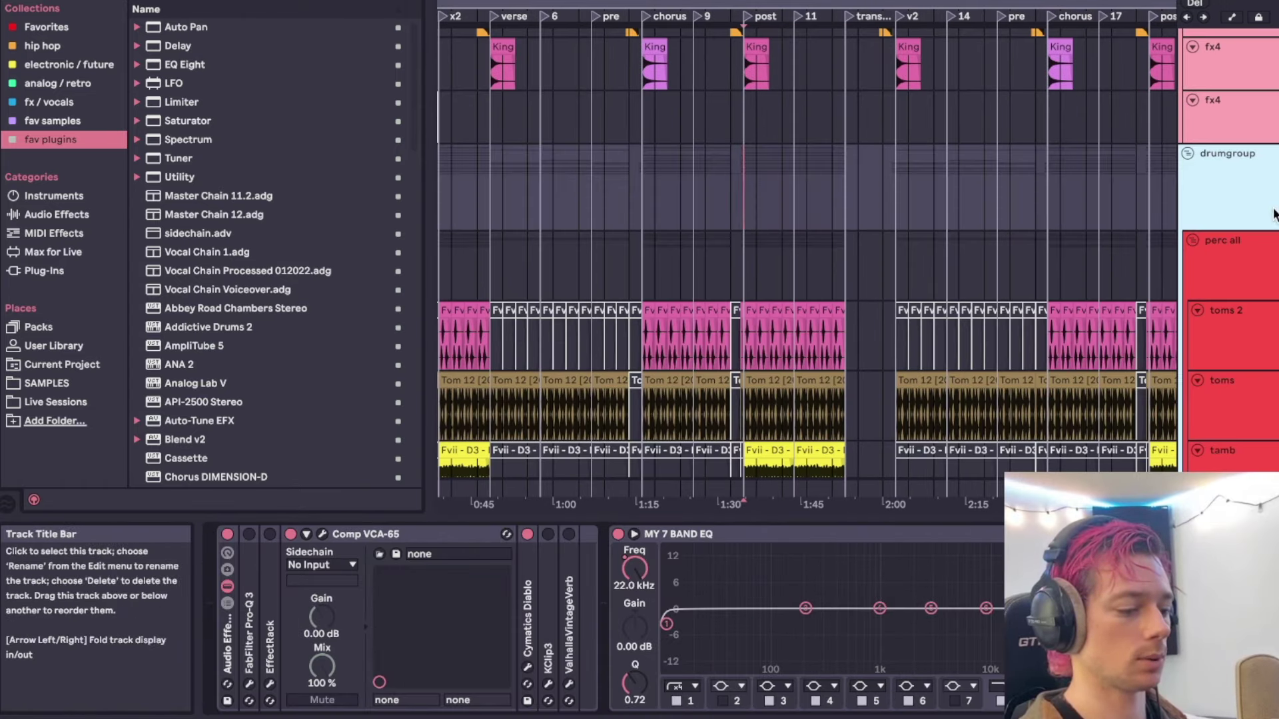
scroll(750, 255, down, 10)
click(1233, 251)
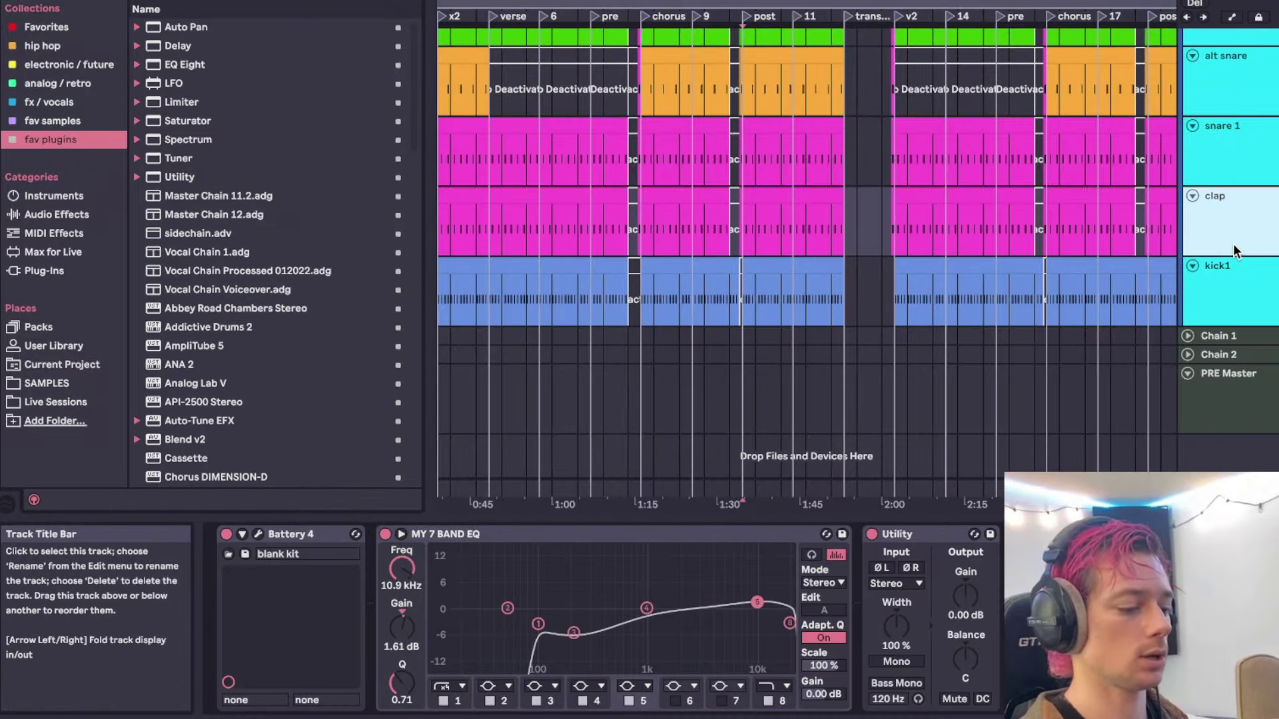
scroll(1233, 244, up, 10)
click(1232, 186)
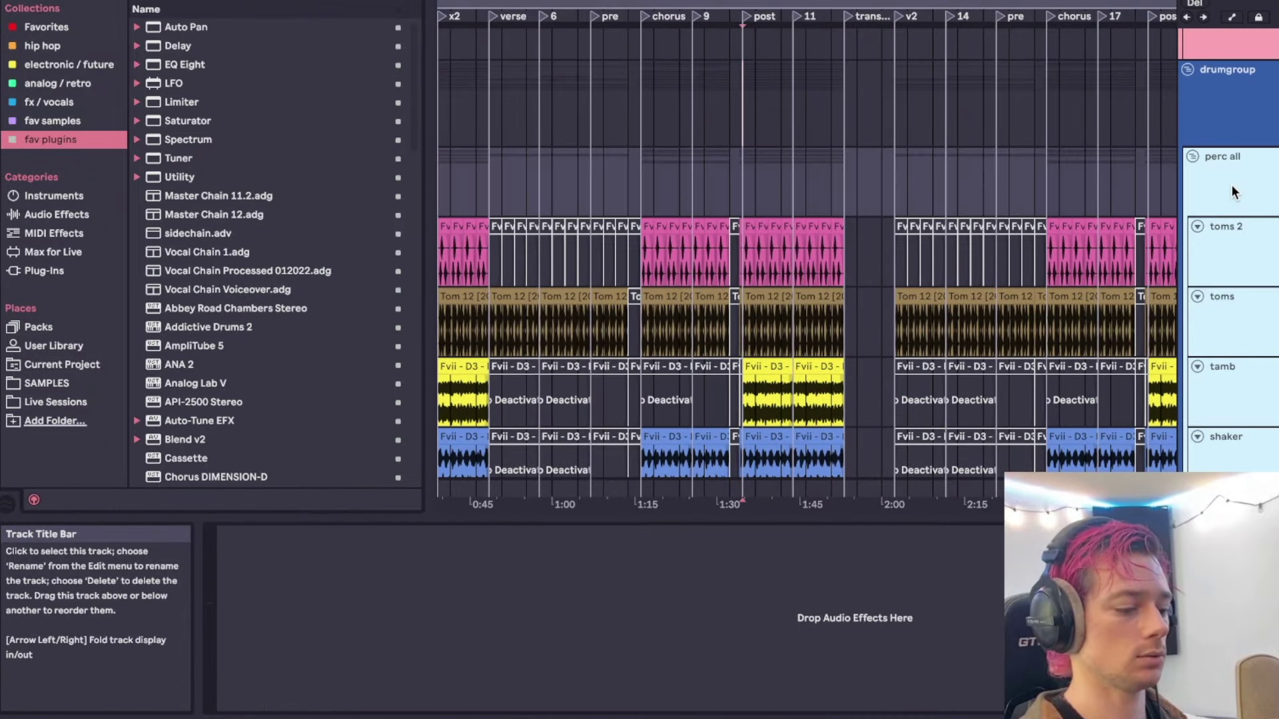
scroll(1232, 190, down, 10)
Play back the kick1 track's clips in the chorus section.
key(space)
click(771, 269)
click(649, 267)
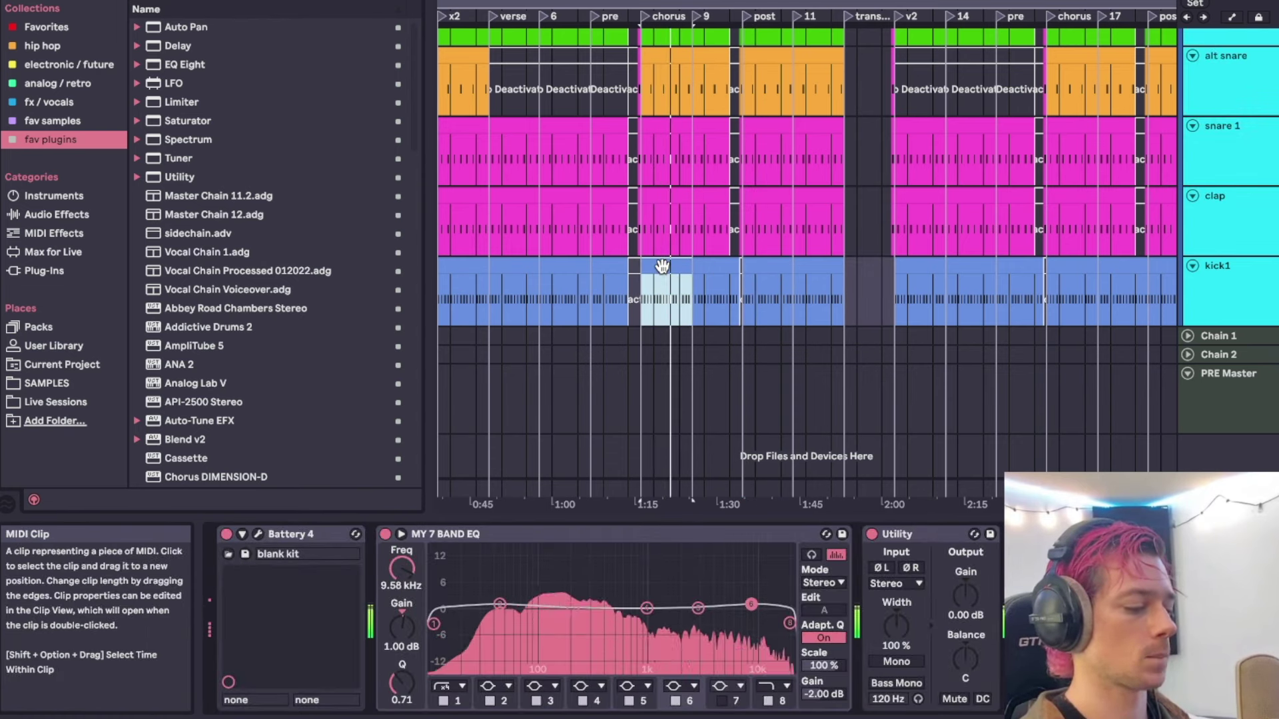
click(710, 262)
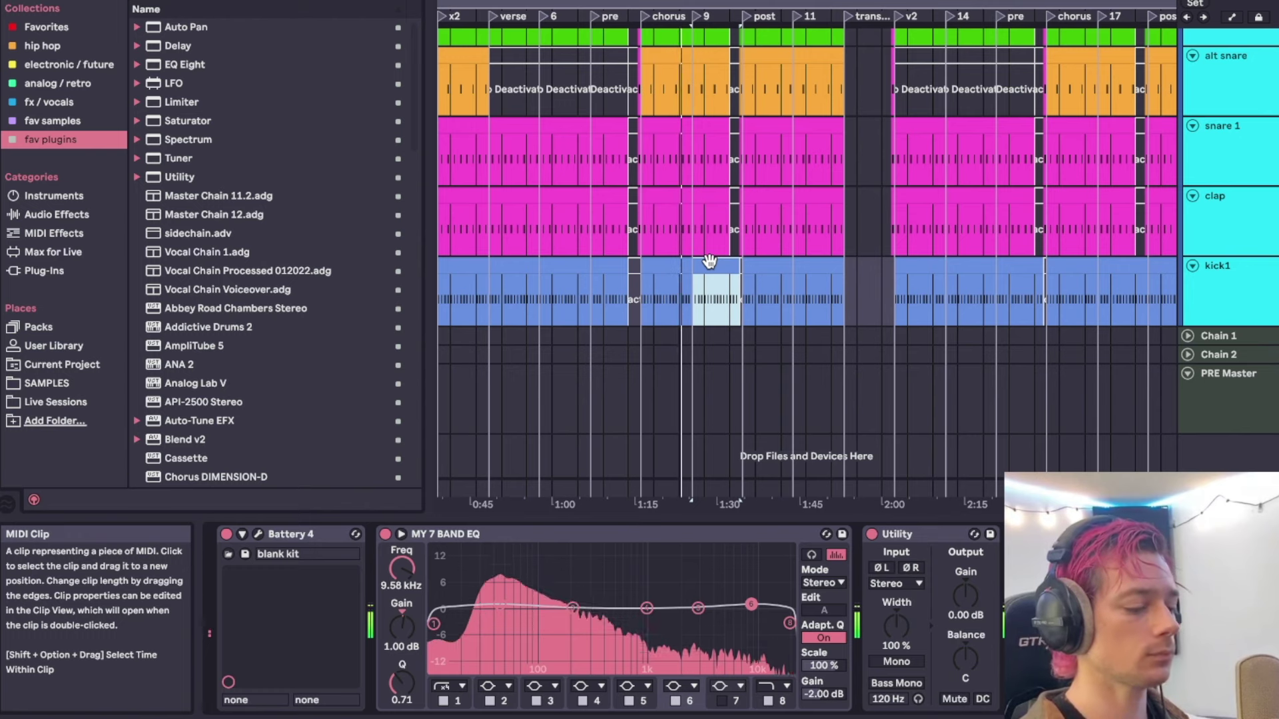
key(space)
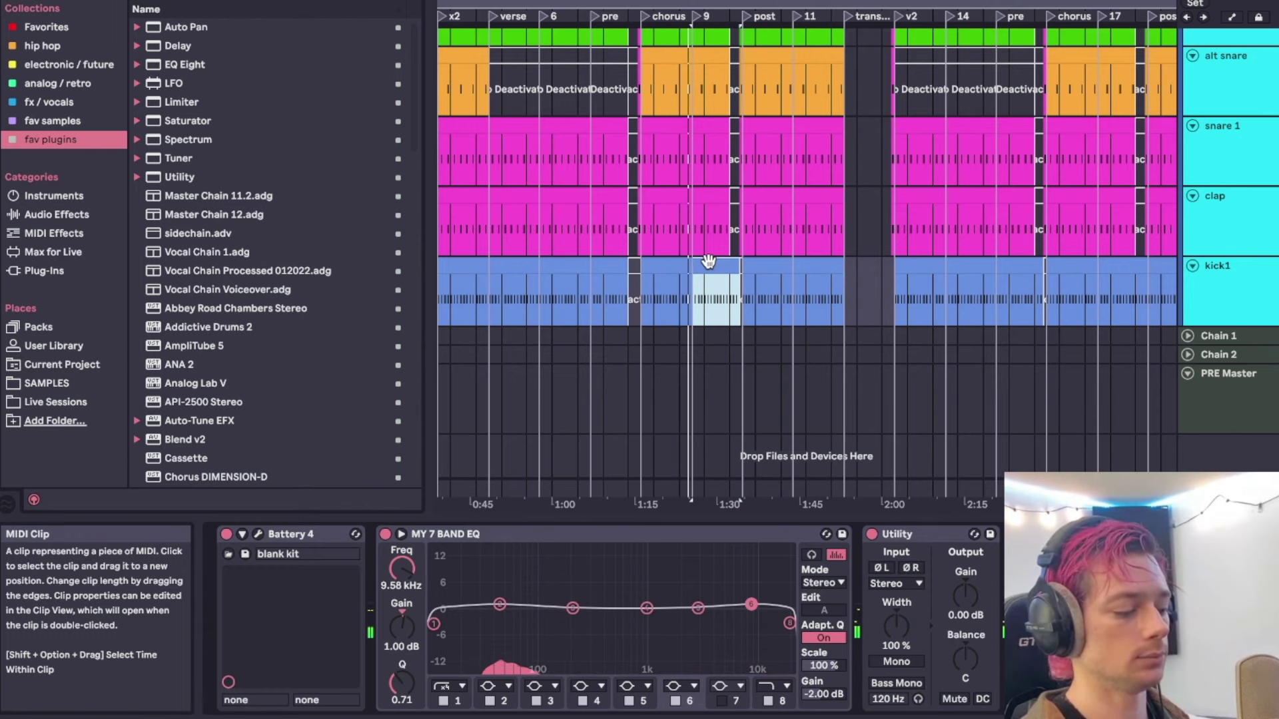
click(665, 264)
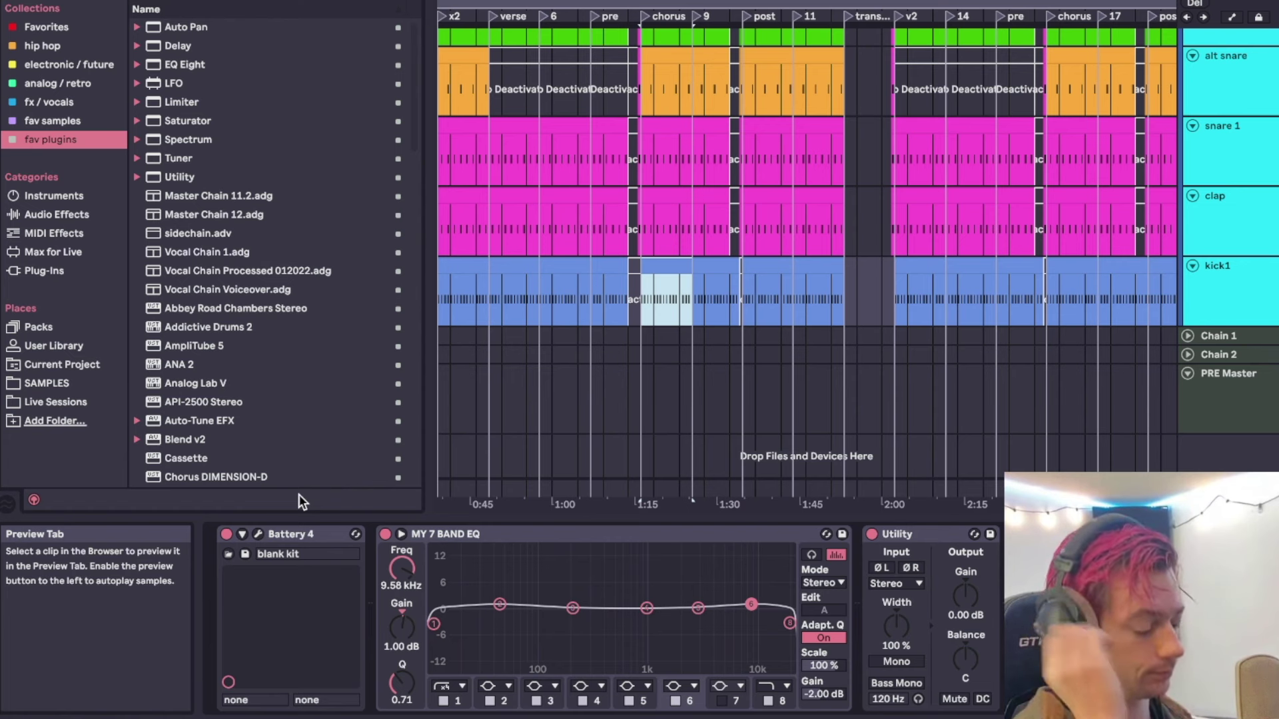
Select the Battery 4 instrument on kick1 and listen to the kick from the start of the chorus.
click(278, 532)
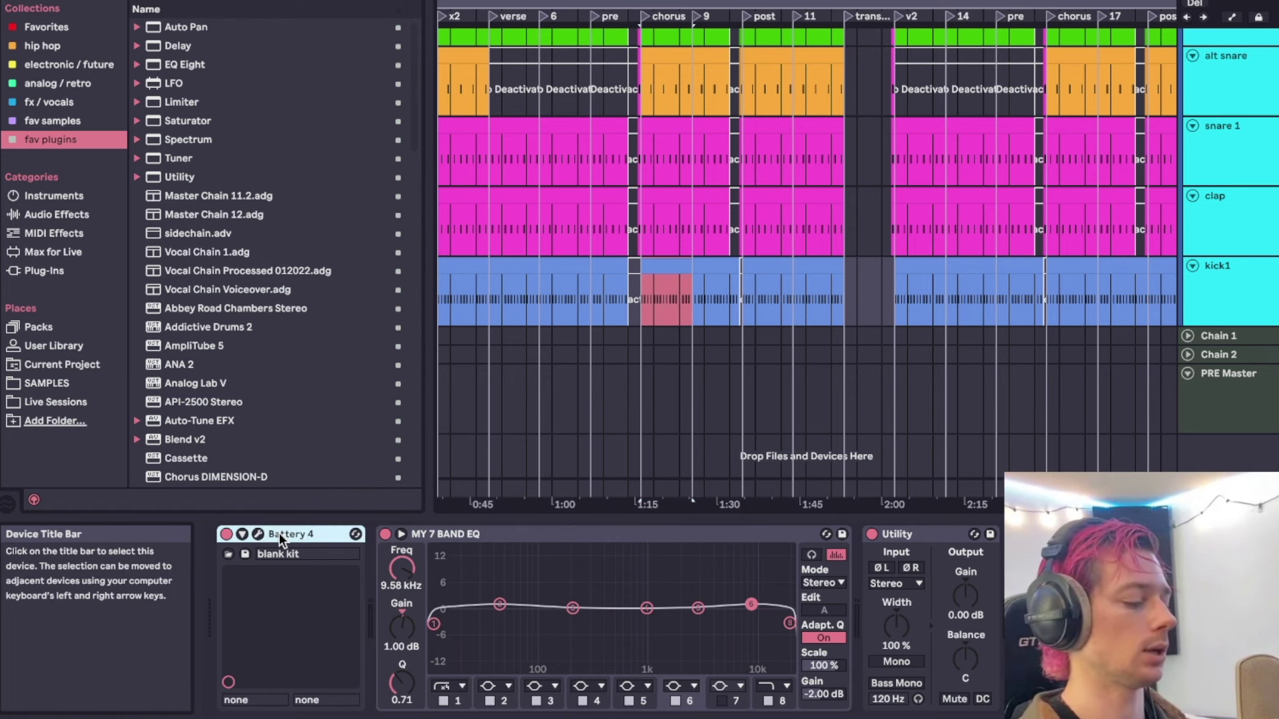
click(1204, 270)
super+scroll(662, 266, up, 3)
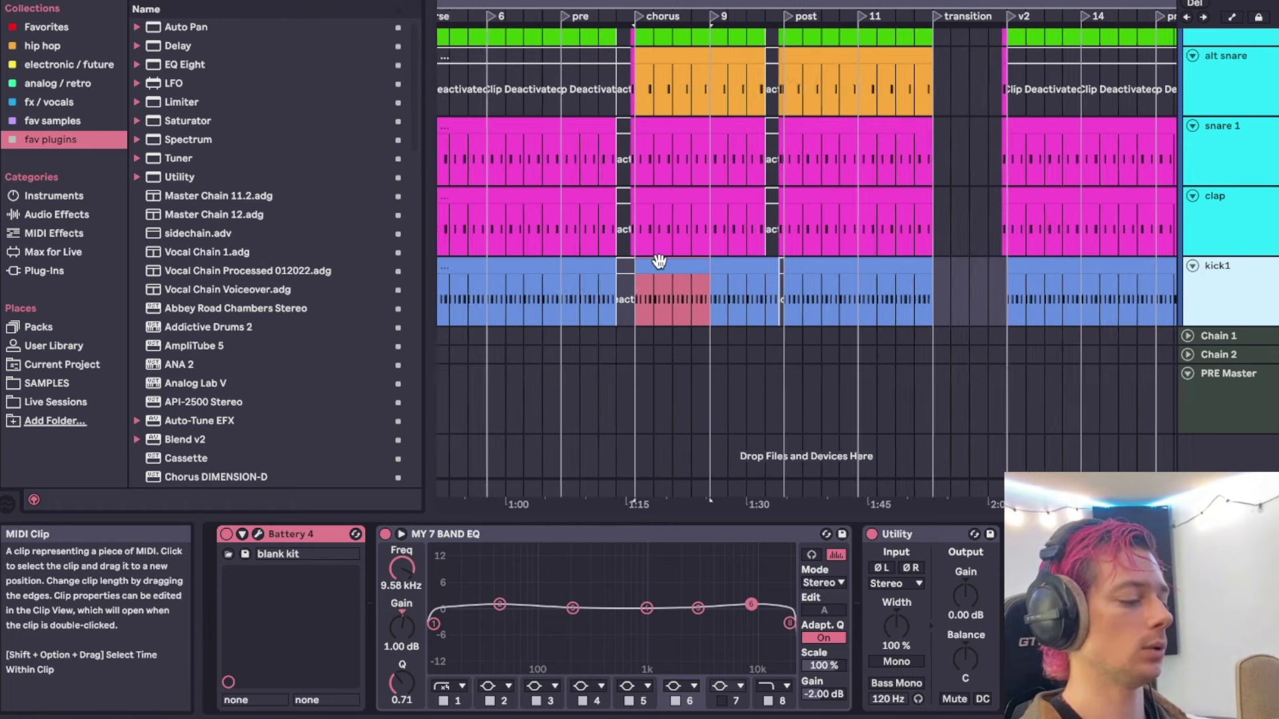
click(673, 288)
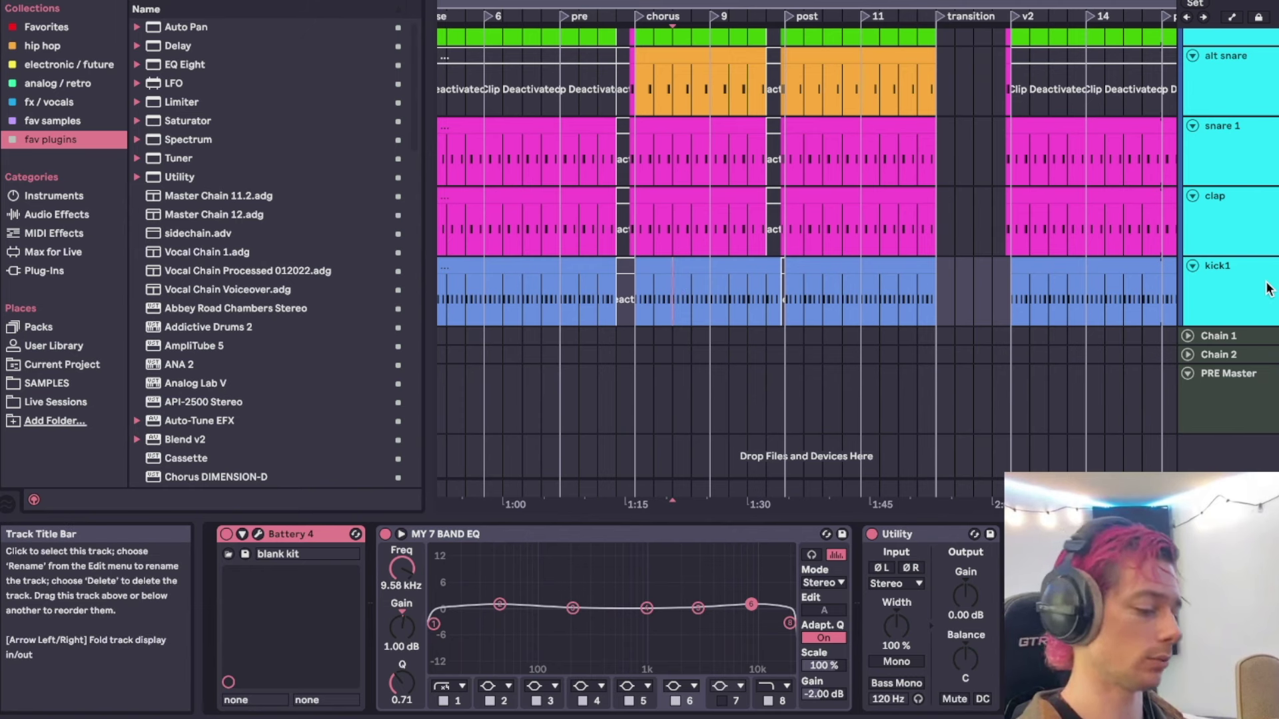
click(1232, 290)
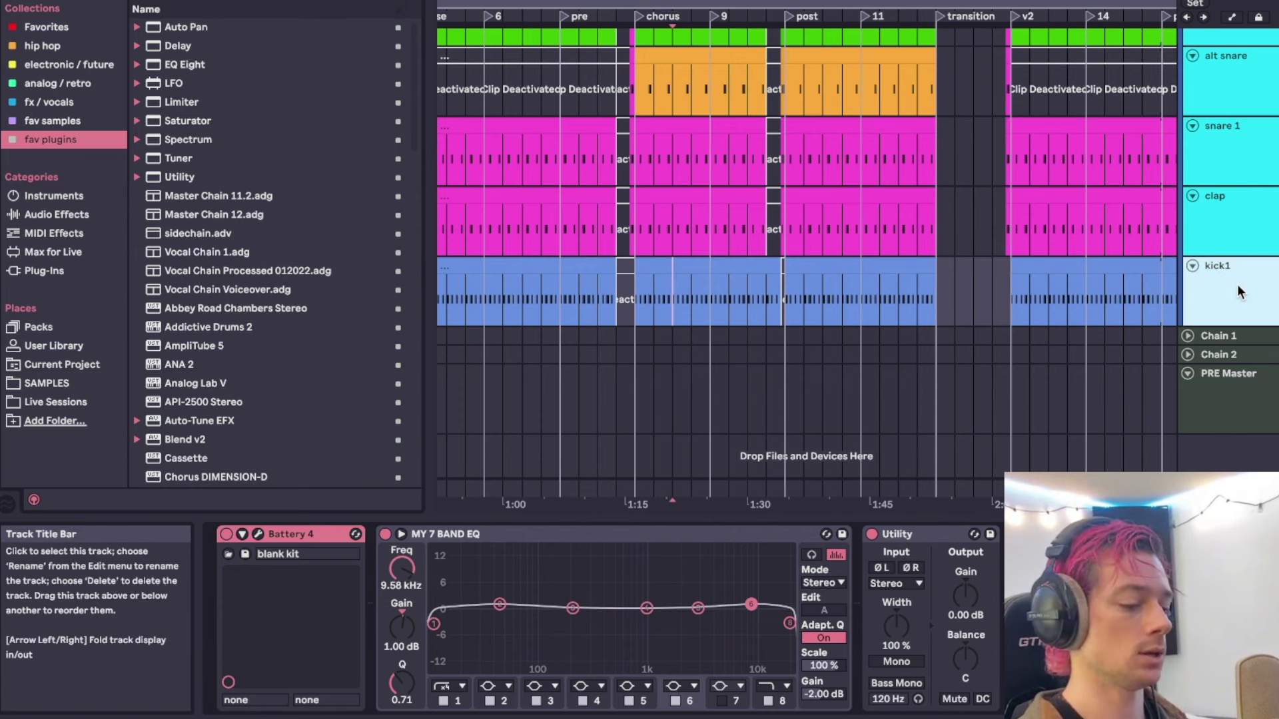
click(686, 260)
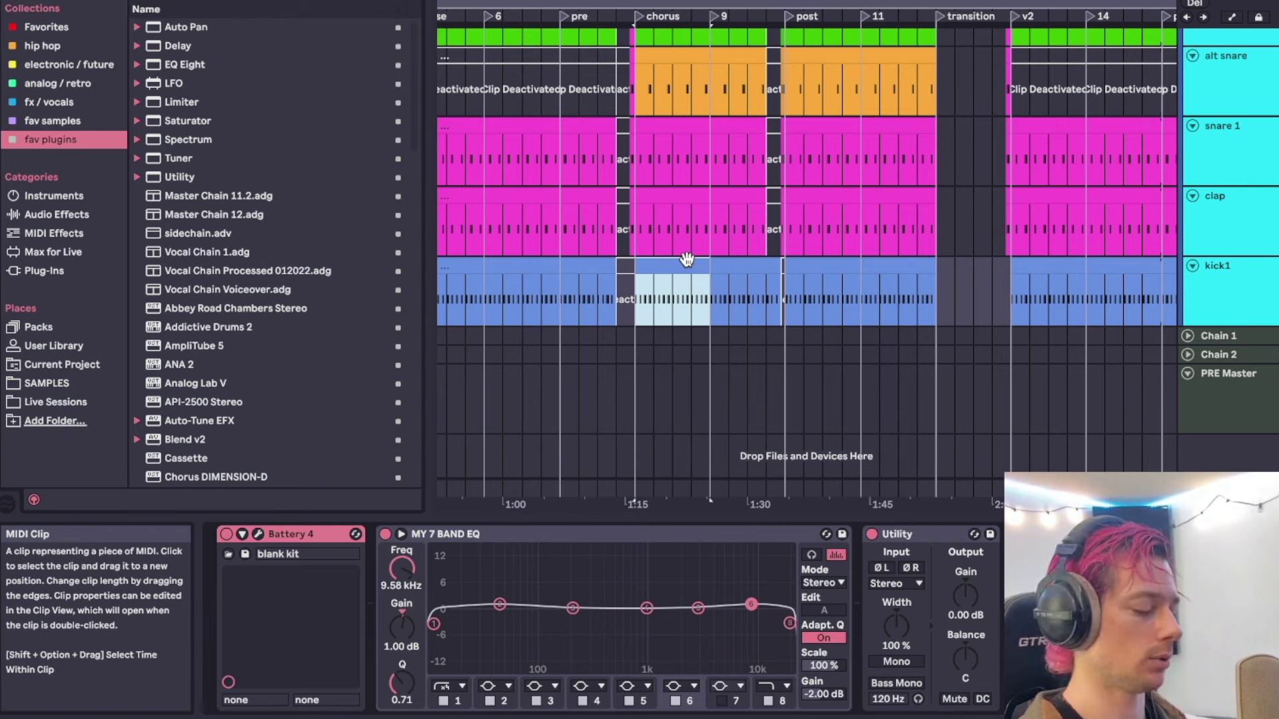
key(space)
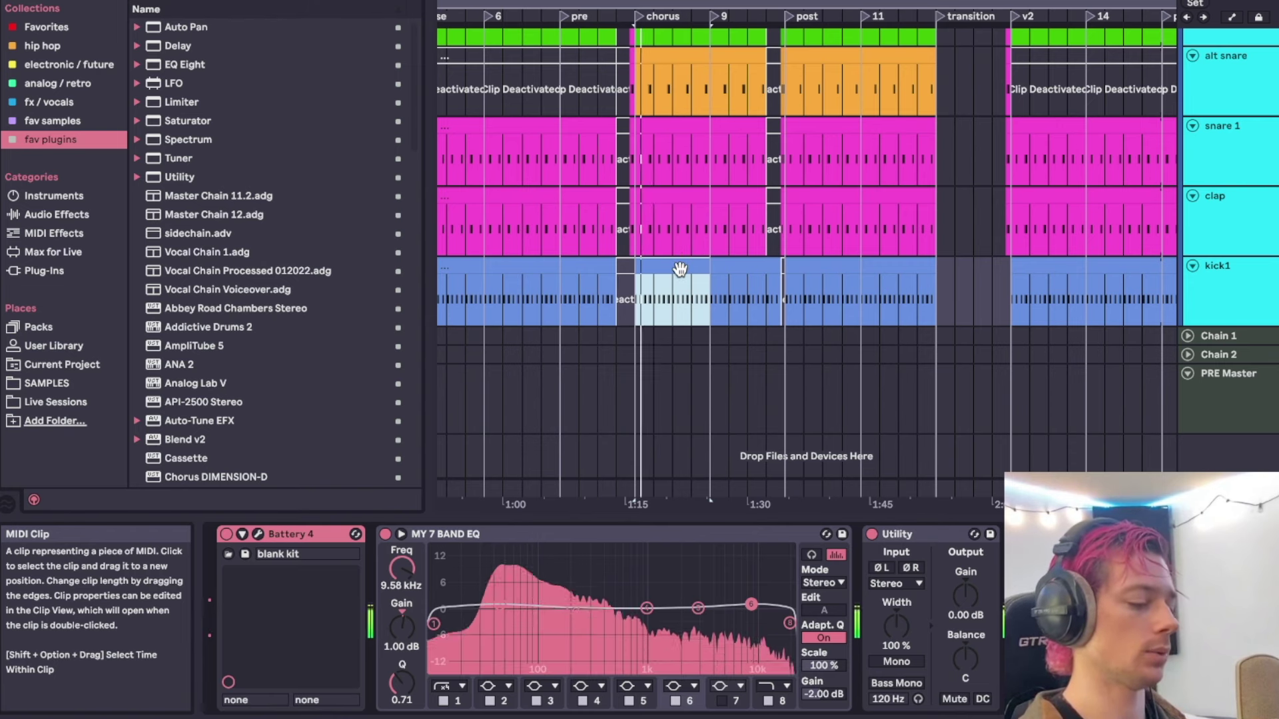
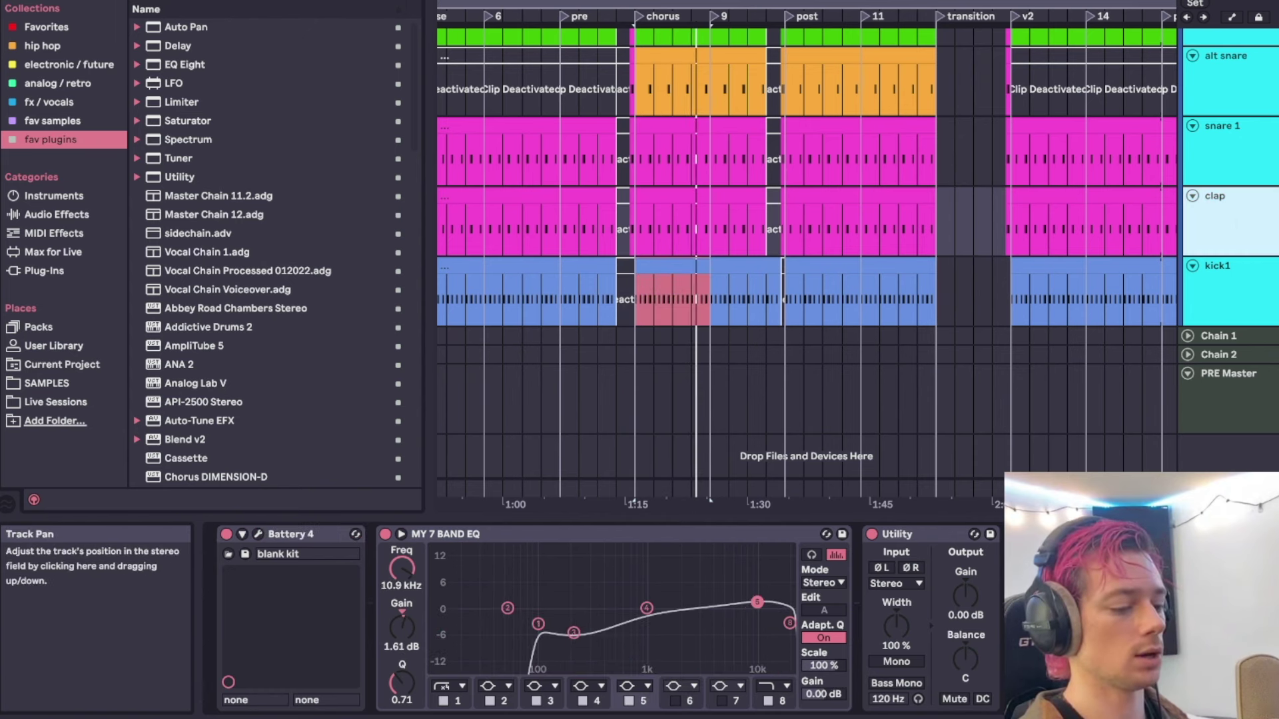
Listen to the clap track over the chorus and inspect its device chain.
click(1278, 200)
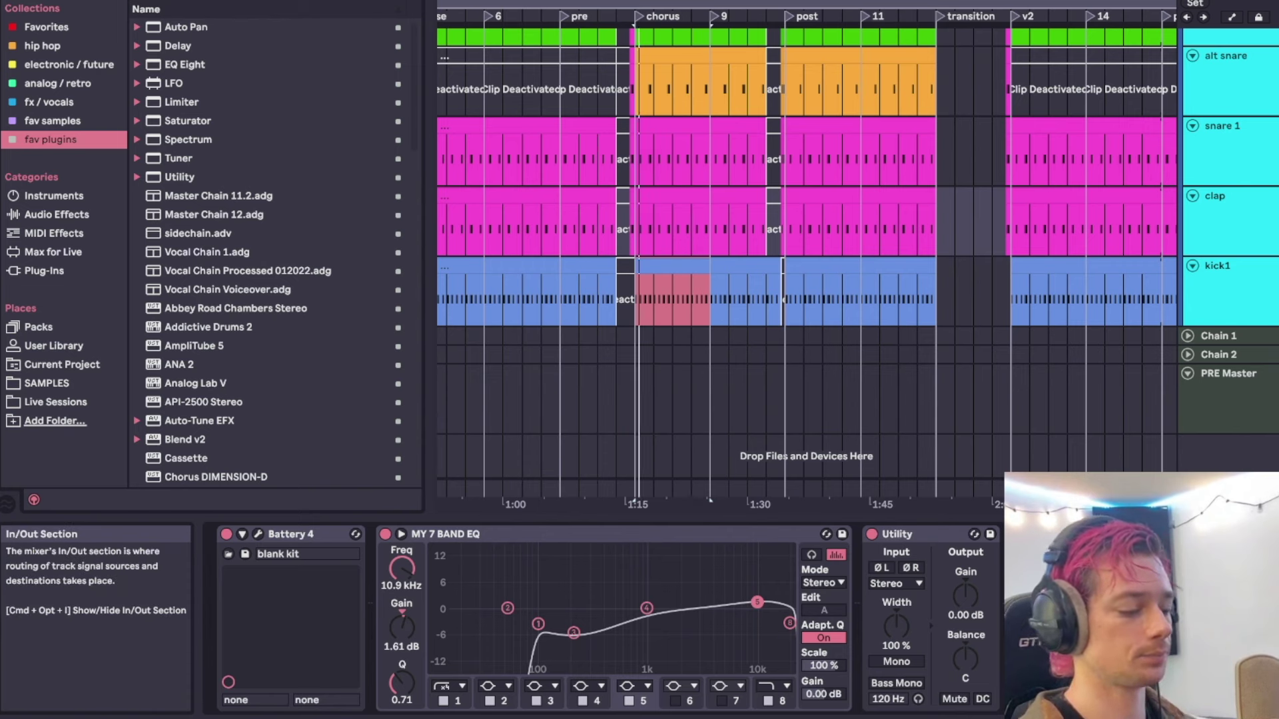
click(1263, 216)
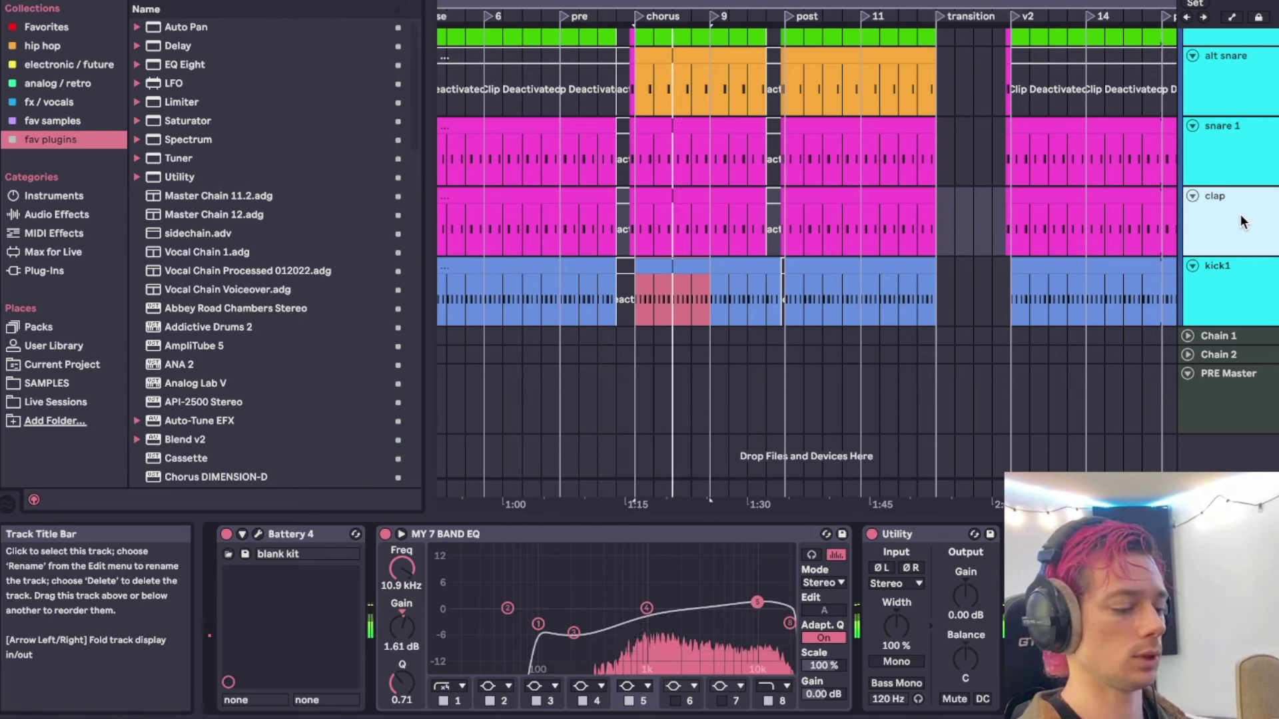
scroll(1239, 213, up, 1)
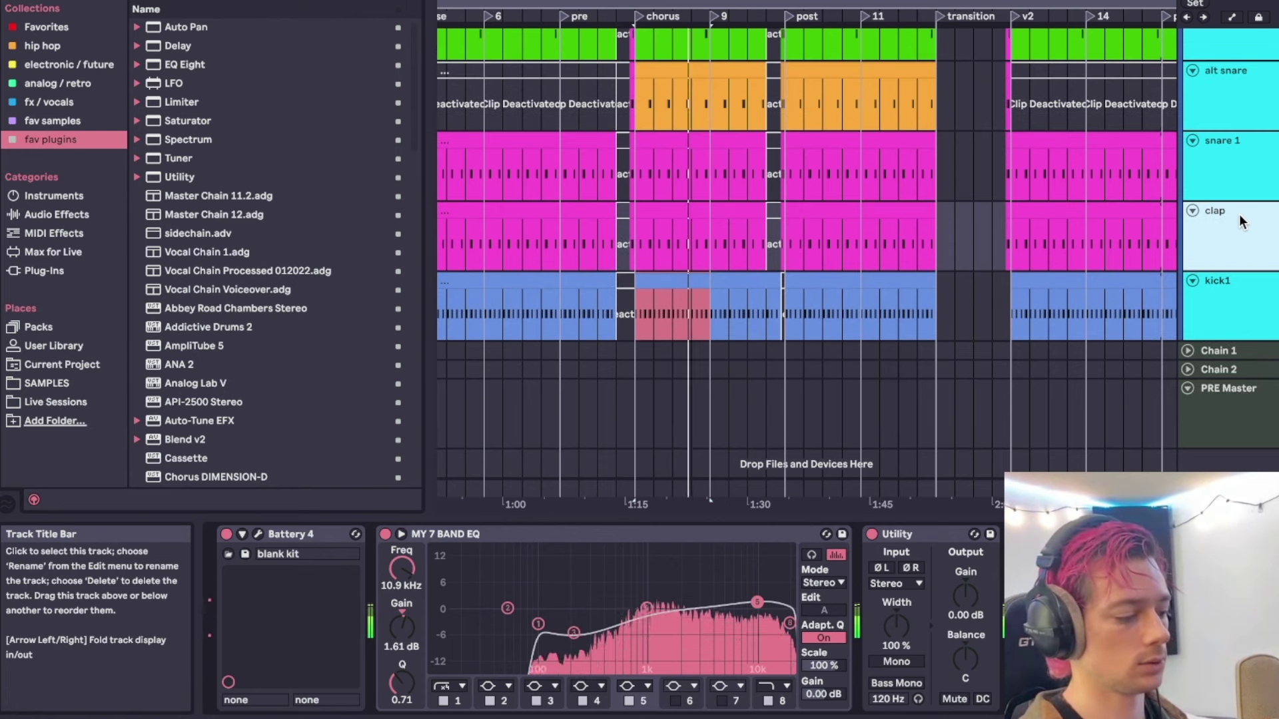
scroll(1239, 214, up, 2)
Audition the snare layers from snare 1 up to verb snare, ending on snare 1 by itself.
click(1241, 191)
scroll(1239, 173, up, 5)
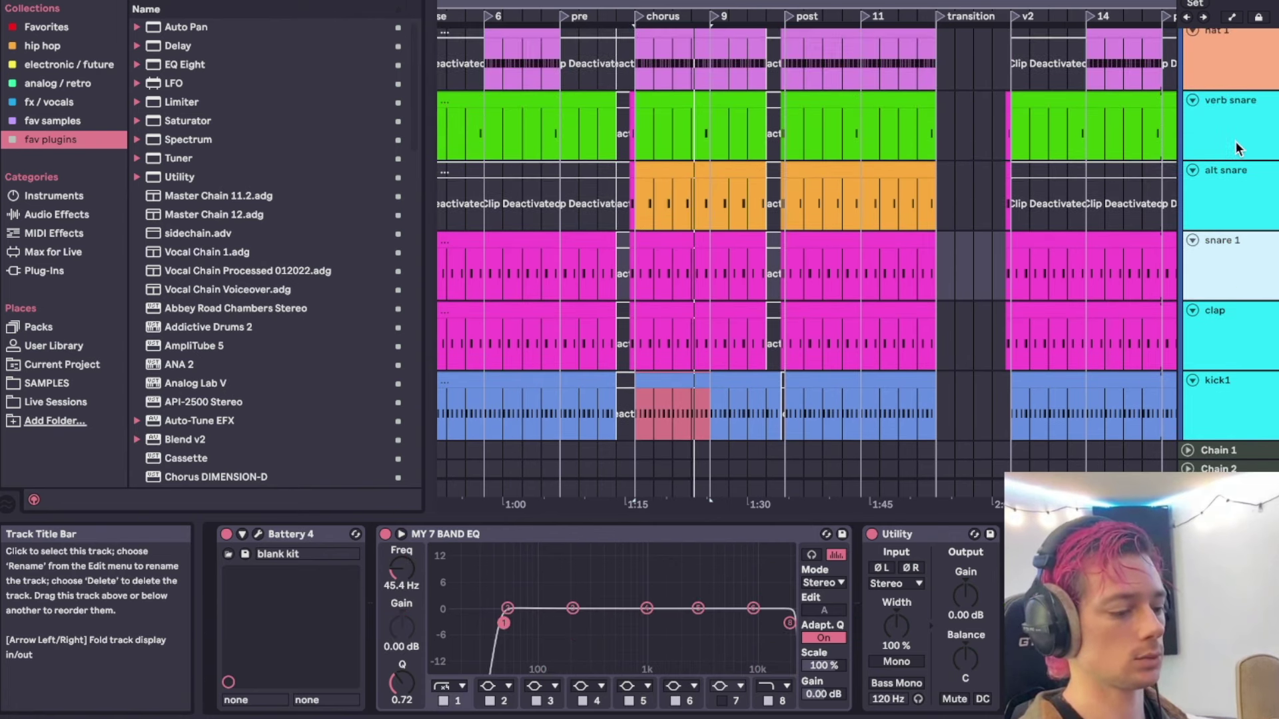
shift+click(1231, 123)
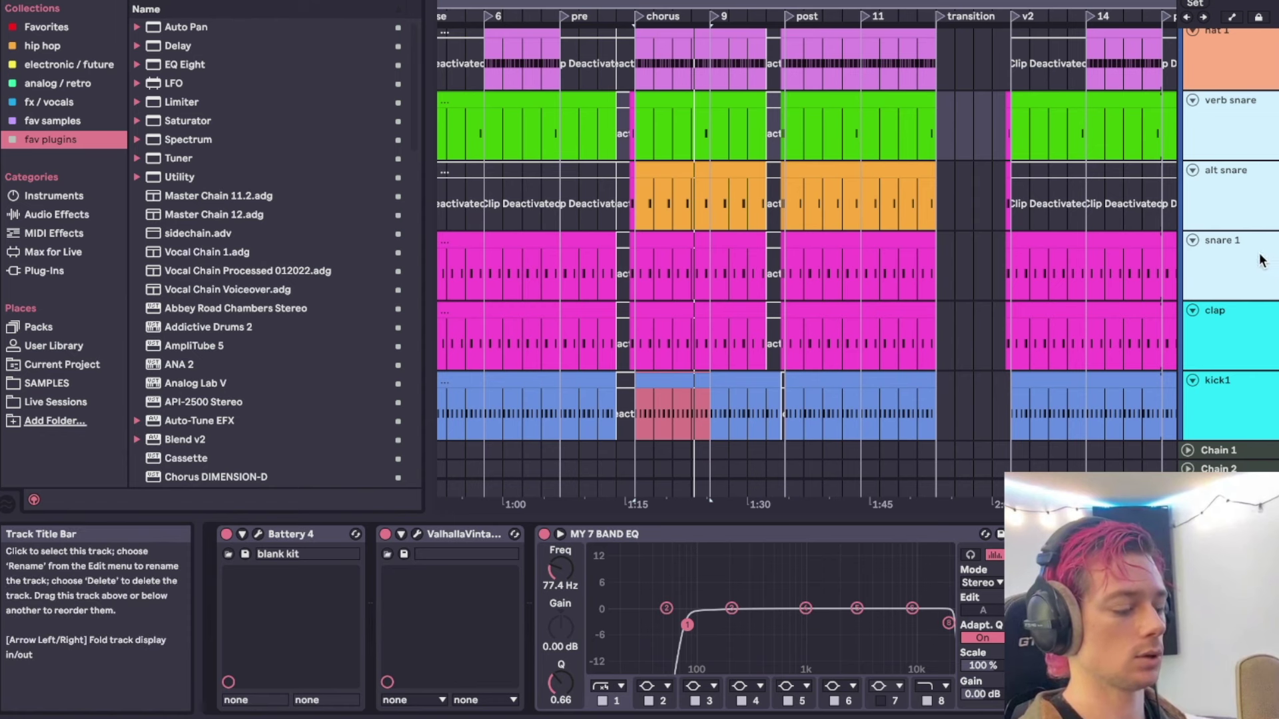
click(1225, 255)
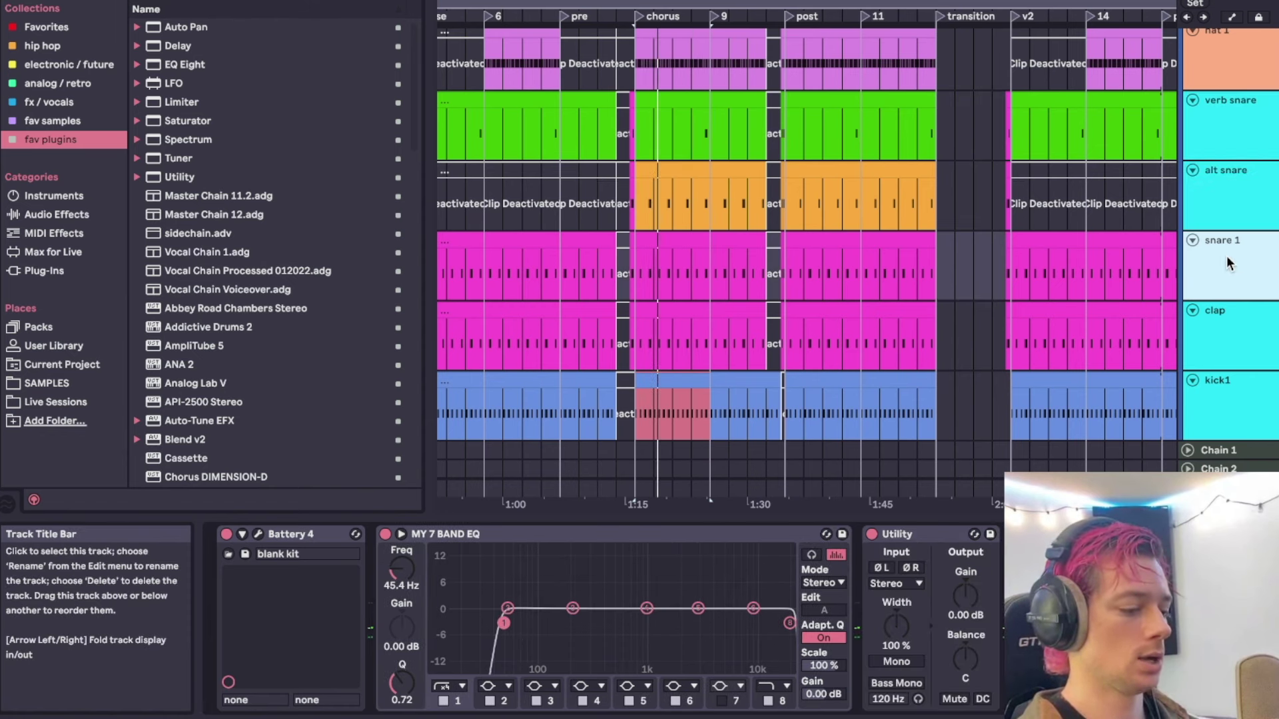
Play the snare 1 clip from the start of the chorus and follow its note pattern.
scroll(696, 208, up, 5)
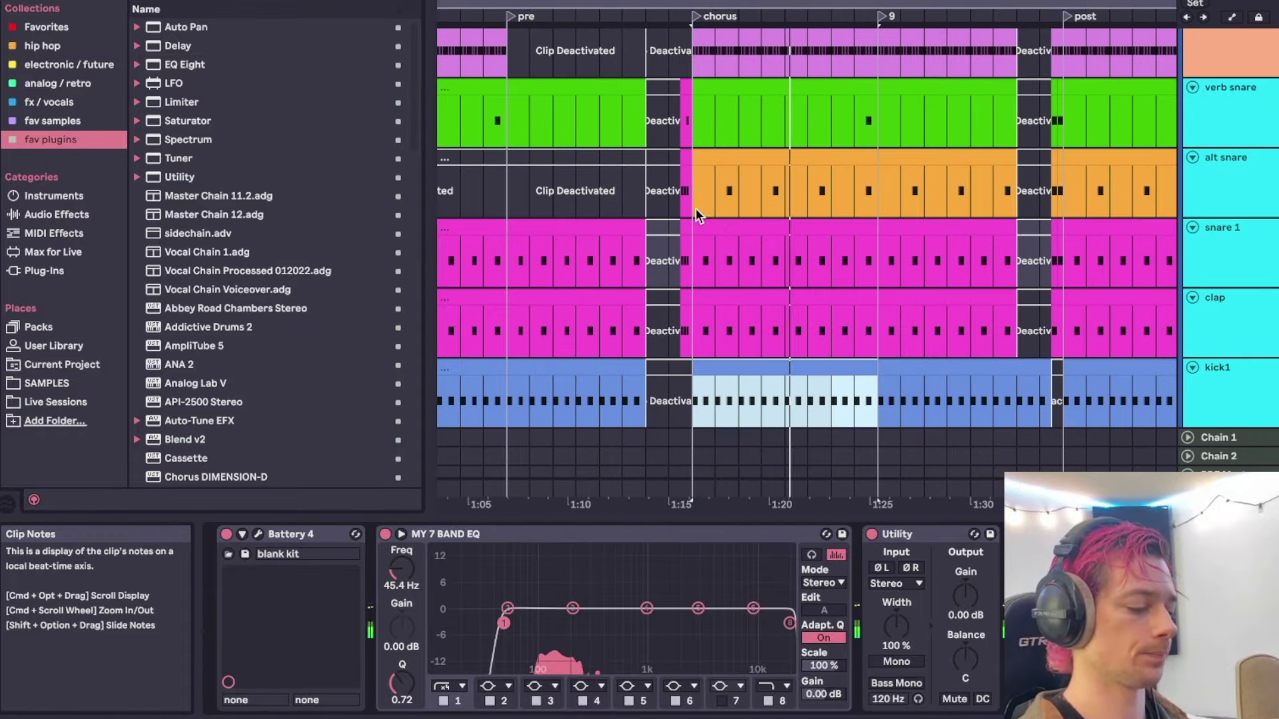
click(717, 222)
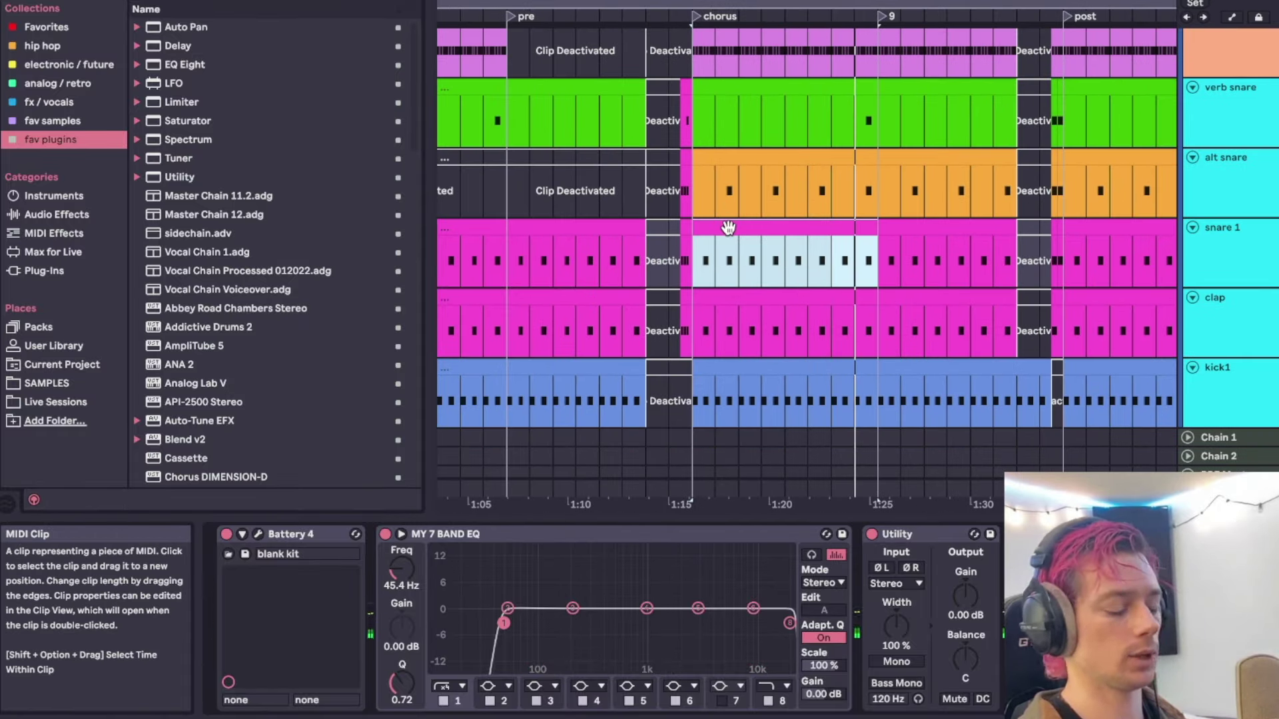
click(749, 262)
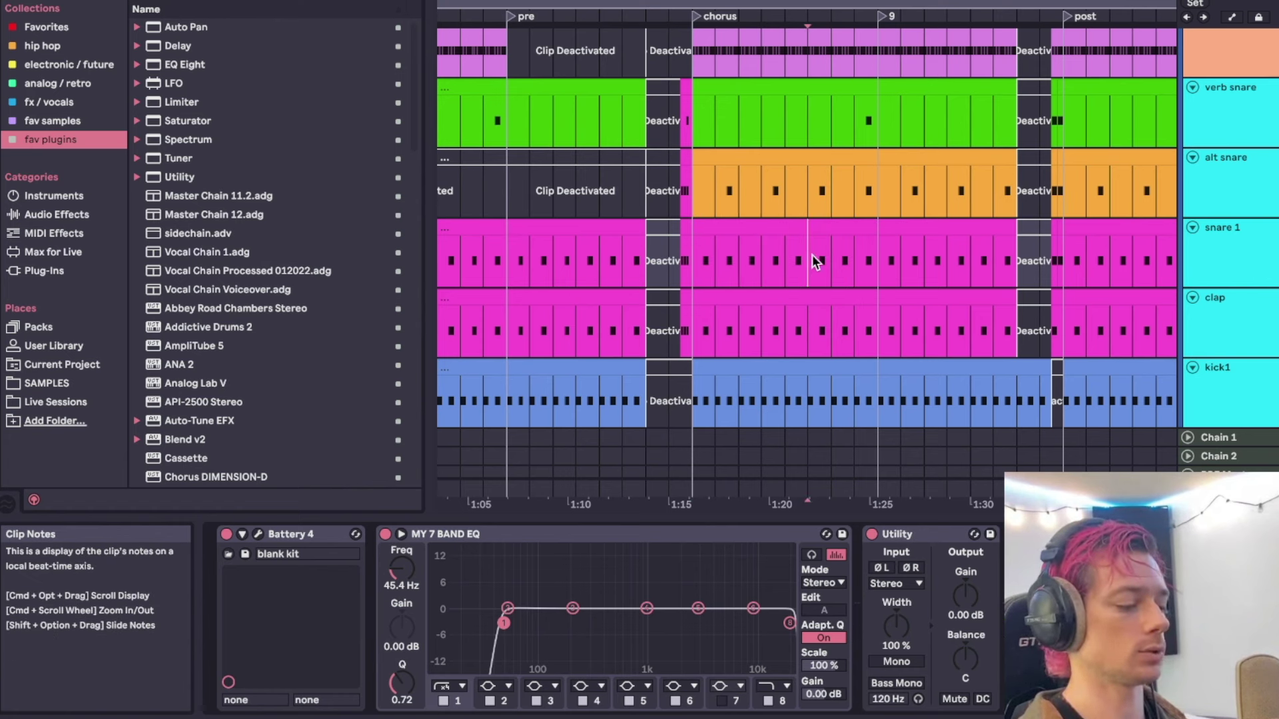
click(741, 222)
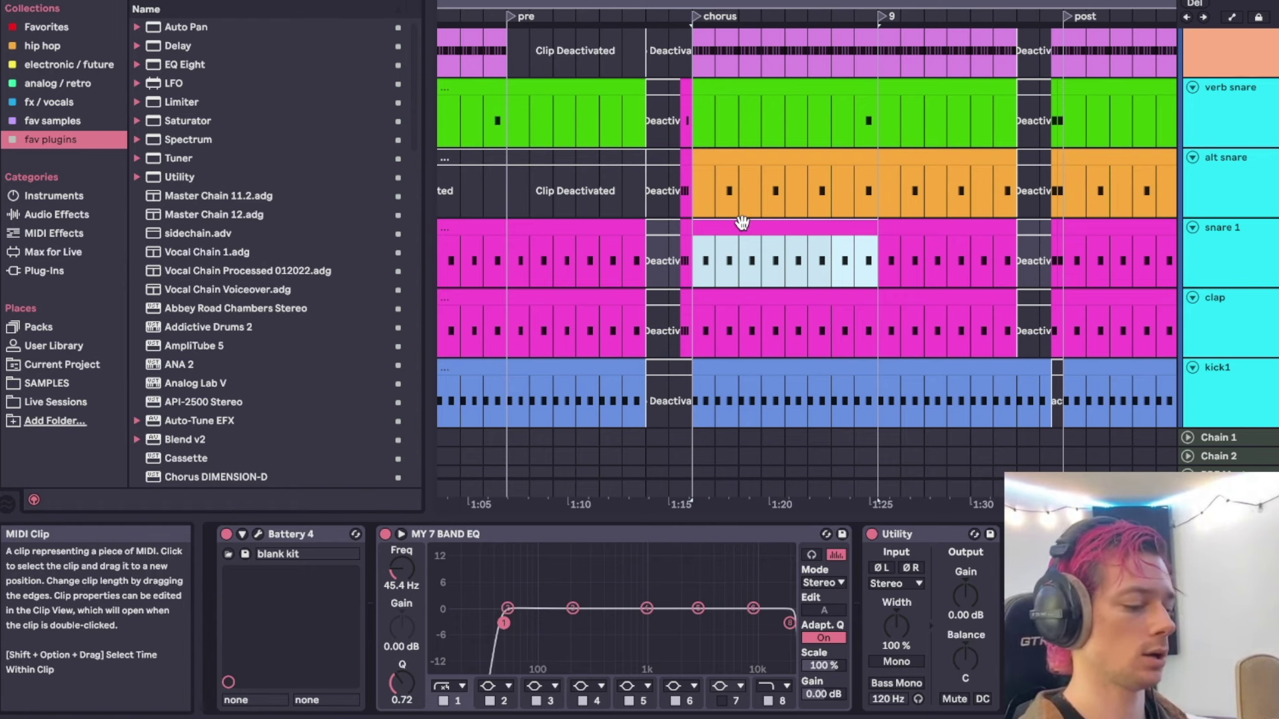
key(space)
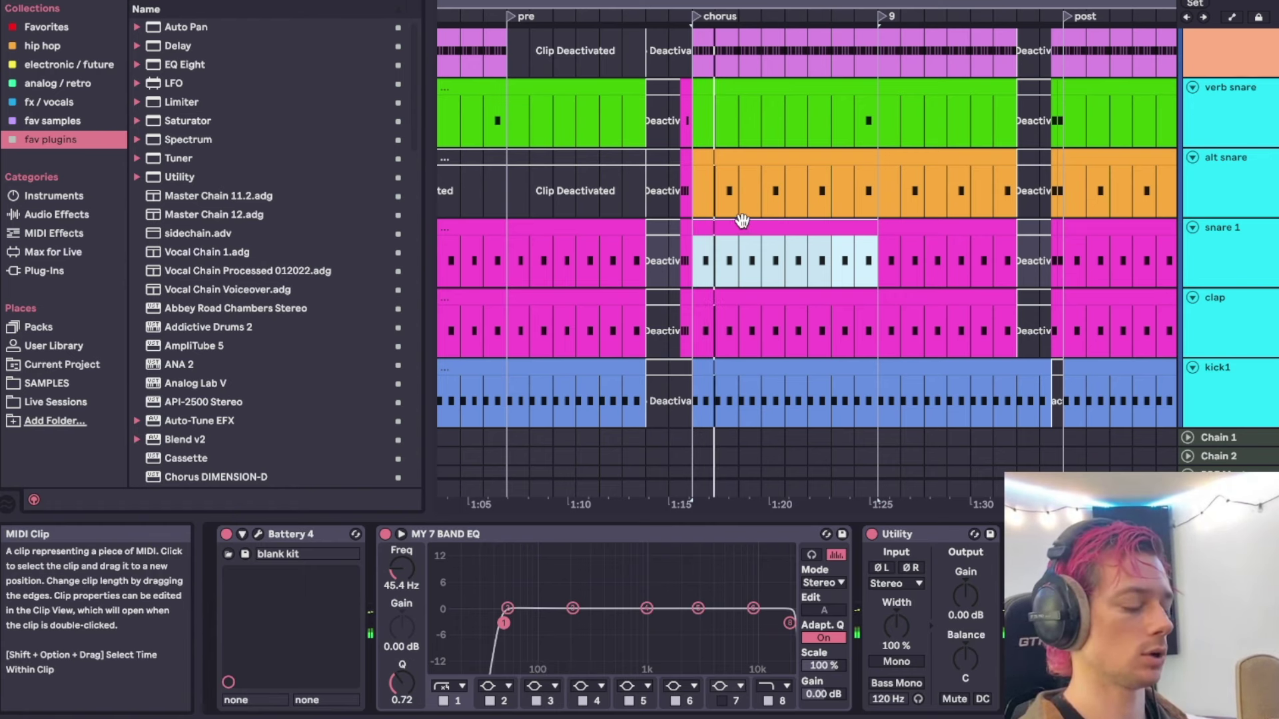
Compare the alt snare's note placement with the snare 1 pattern at the start of the chorus.
scroll(720, 206, up, 5)
click(732, 194)
scroll(732, 196, down, 4)
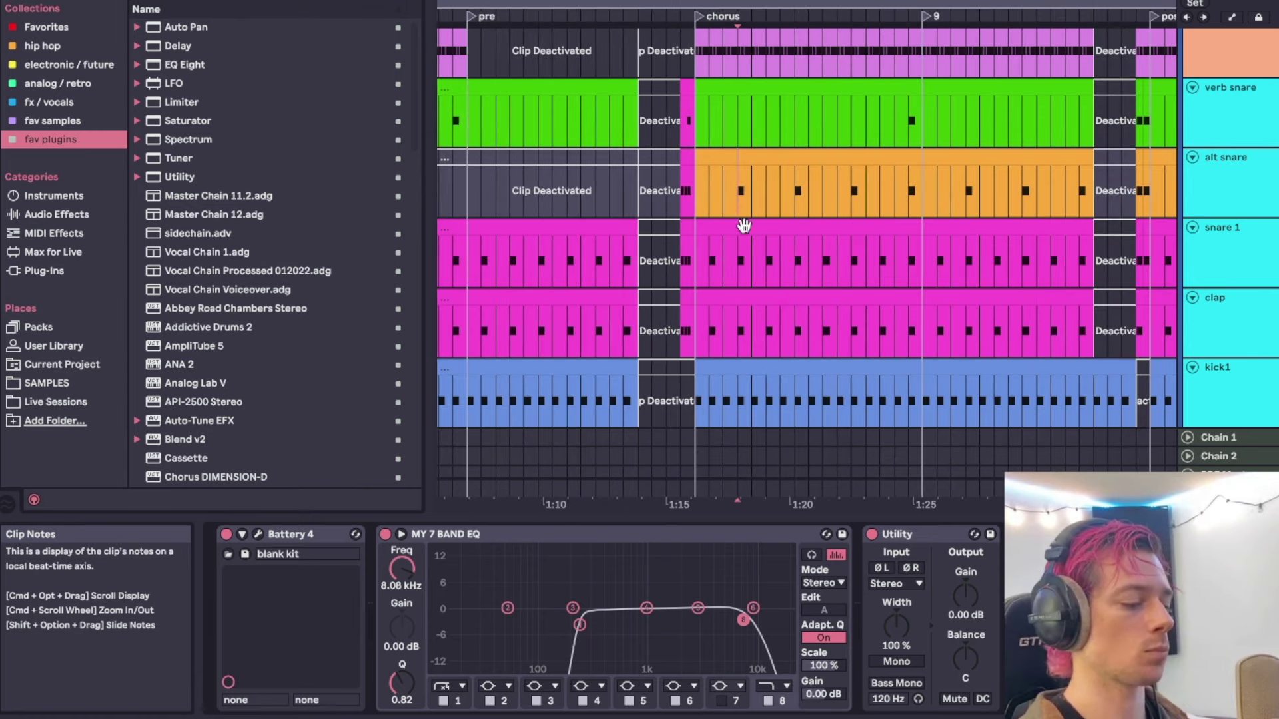
click(744, 227)
scroll(741, 228, down, 1)
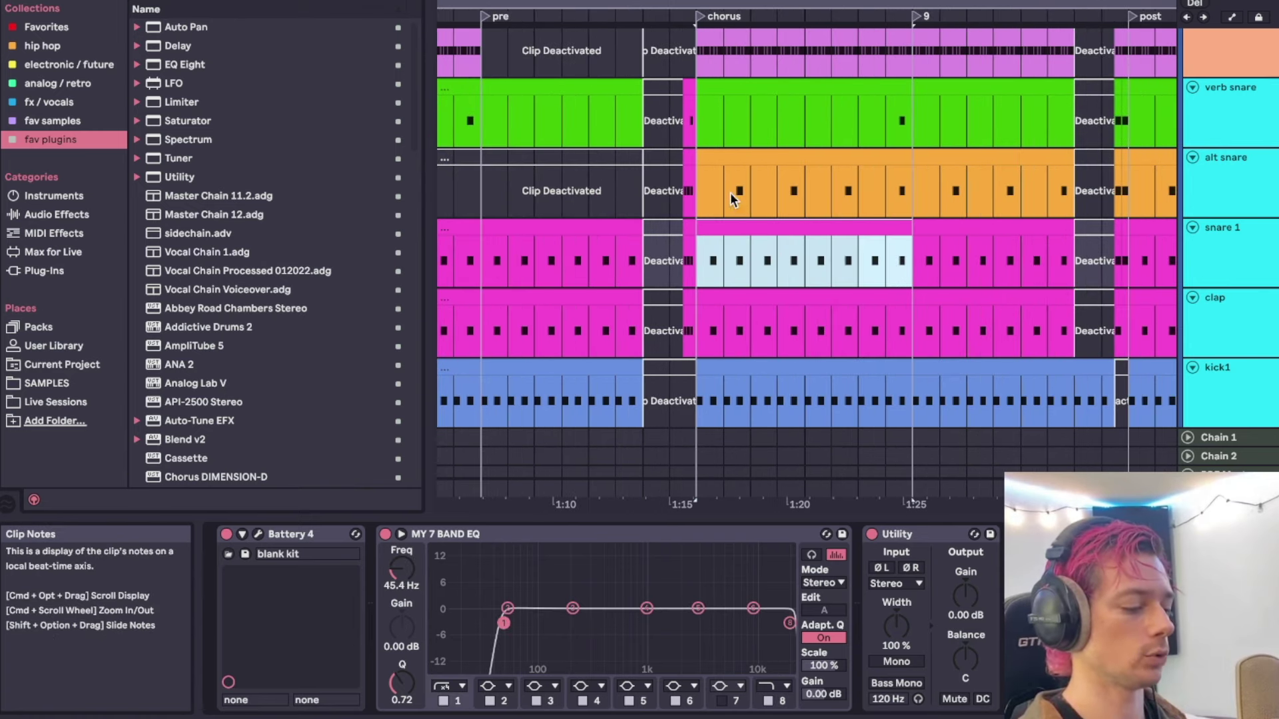
scroll(733, 196, up, 3)
click(698, 265)
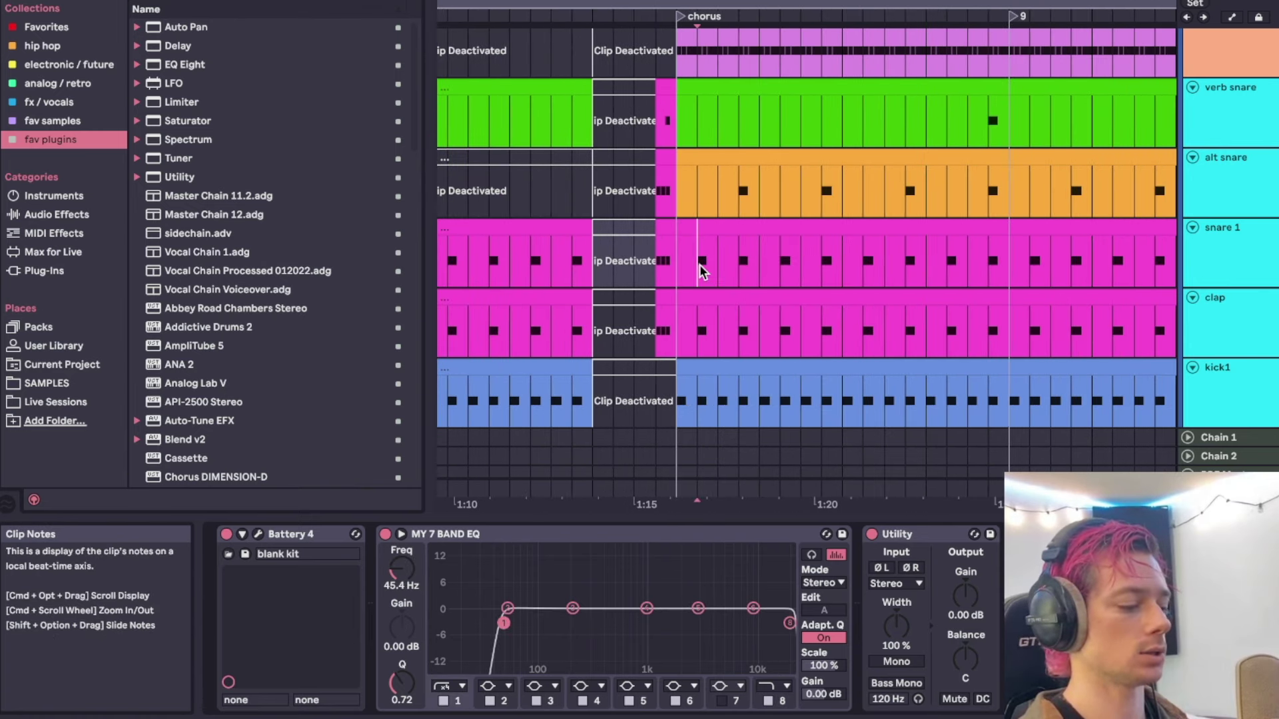
Listen to the alt snare in the chorus, and select the tracks from verb snare through kick1 to hear them together.
click(740, 195)
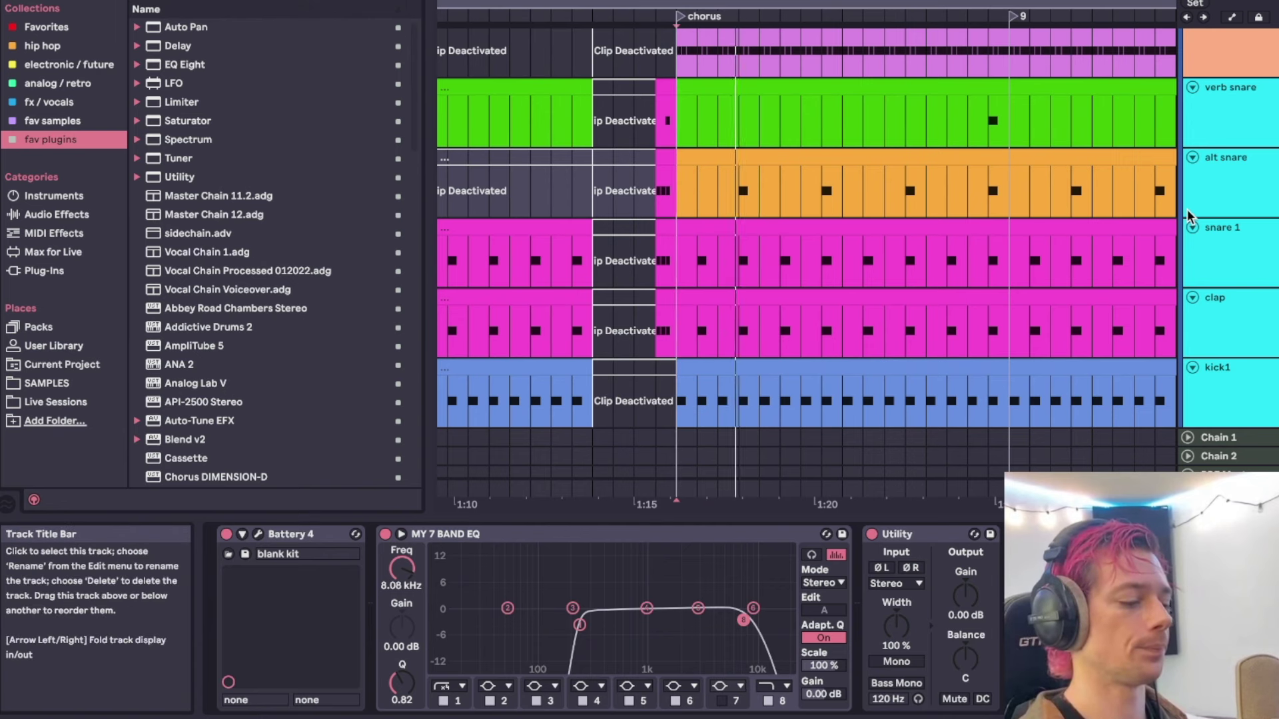
click(1236, 122)
shift+click(1234, 388)
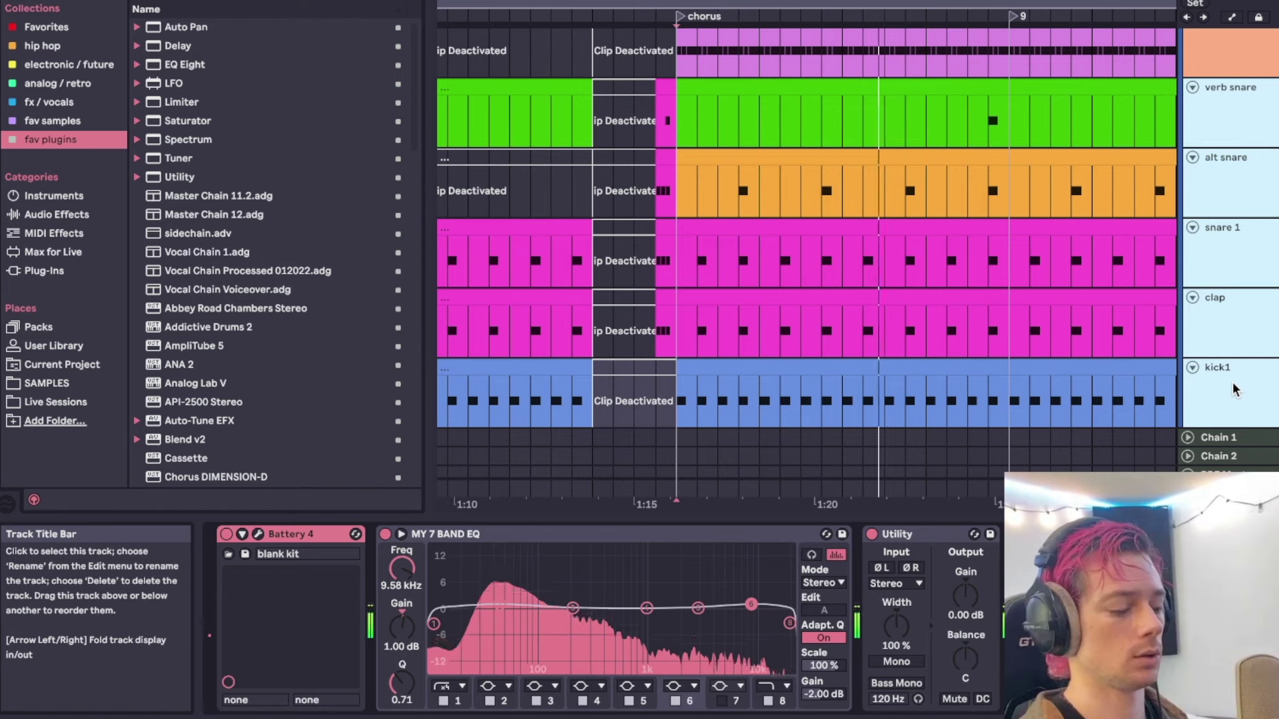
Listen to the verb snare from just before its single hit ahead of the marker 9 section.
scroll(1121, 317, right, 3)
scroll(1120, 318, up, 1)
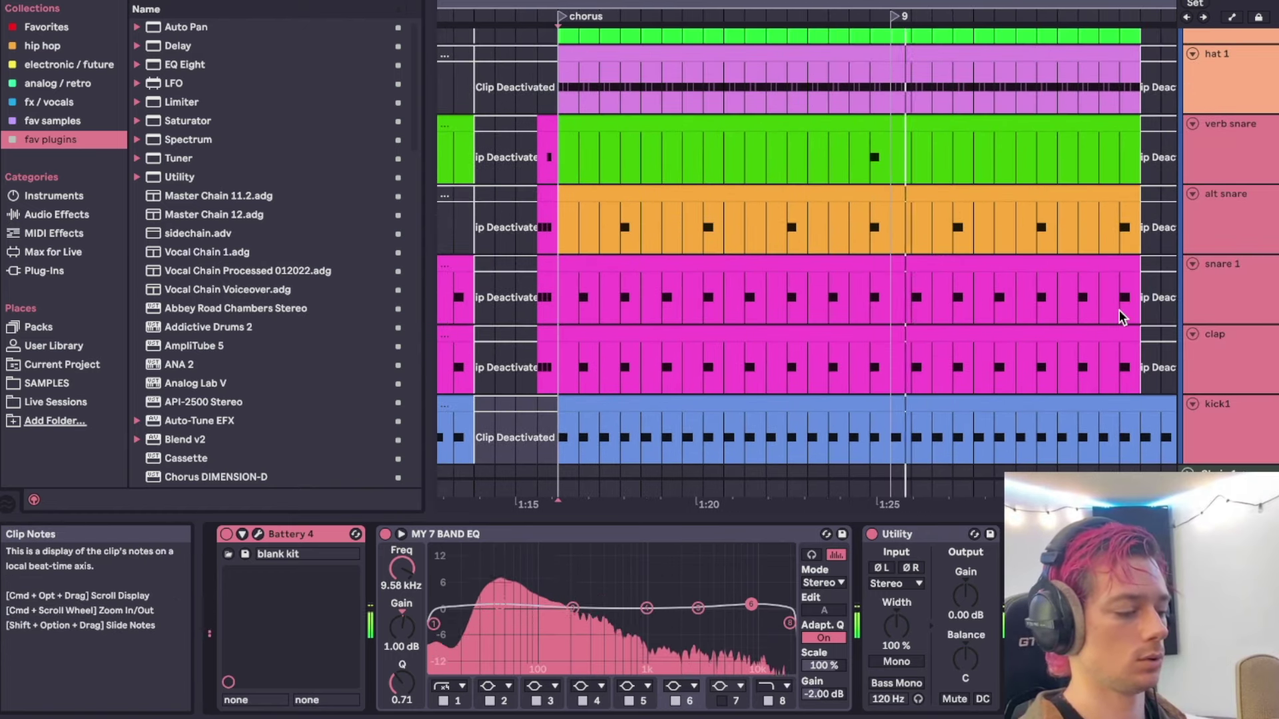
shift+click(857, 169)
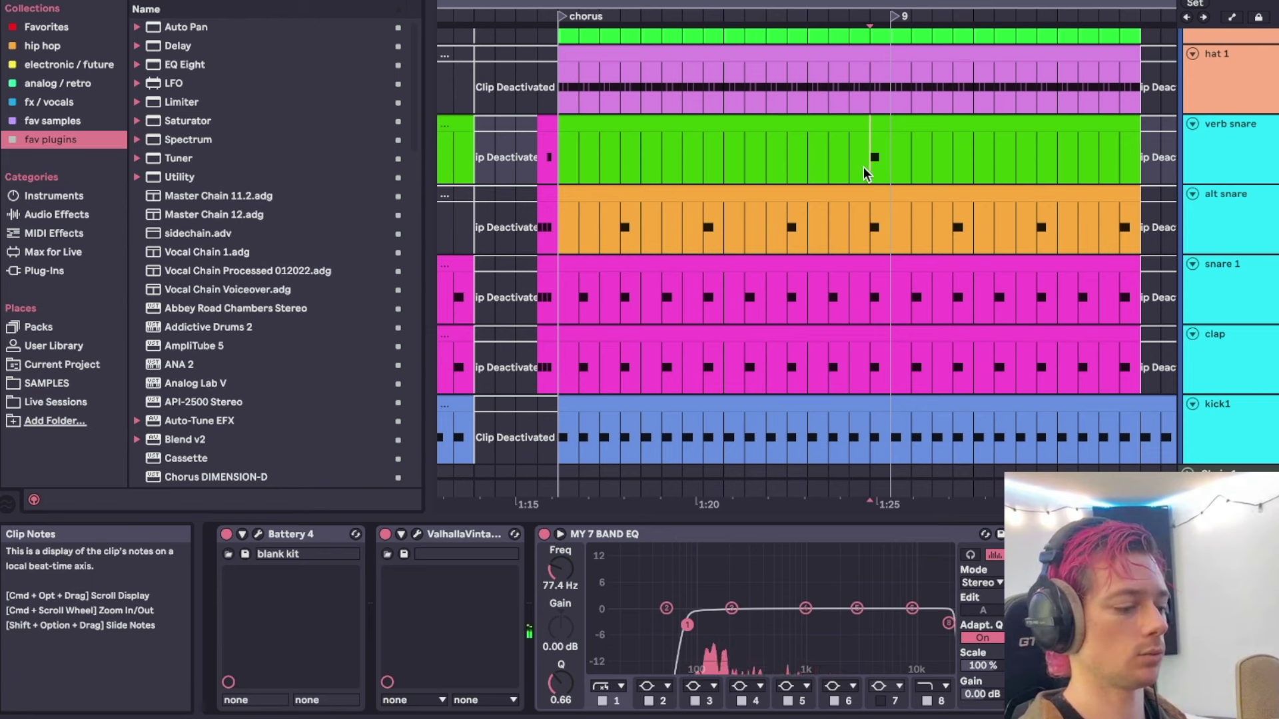
key(space)
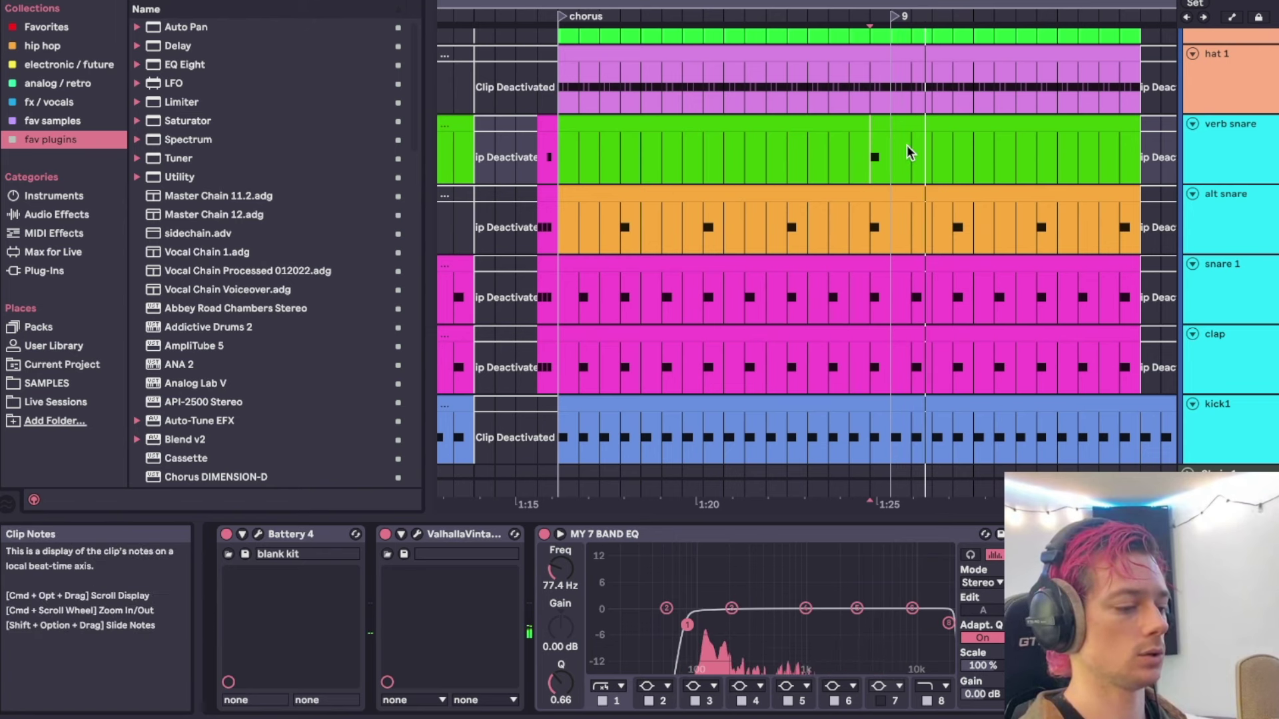
Select the tracks from snare 1 through verb snare and play them together from the middle of the chorus's first part.
click(760, 158)
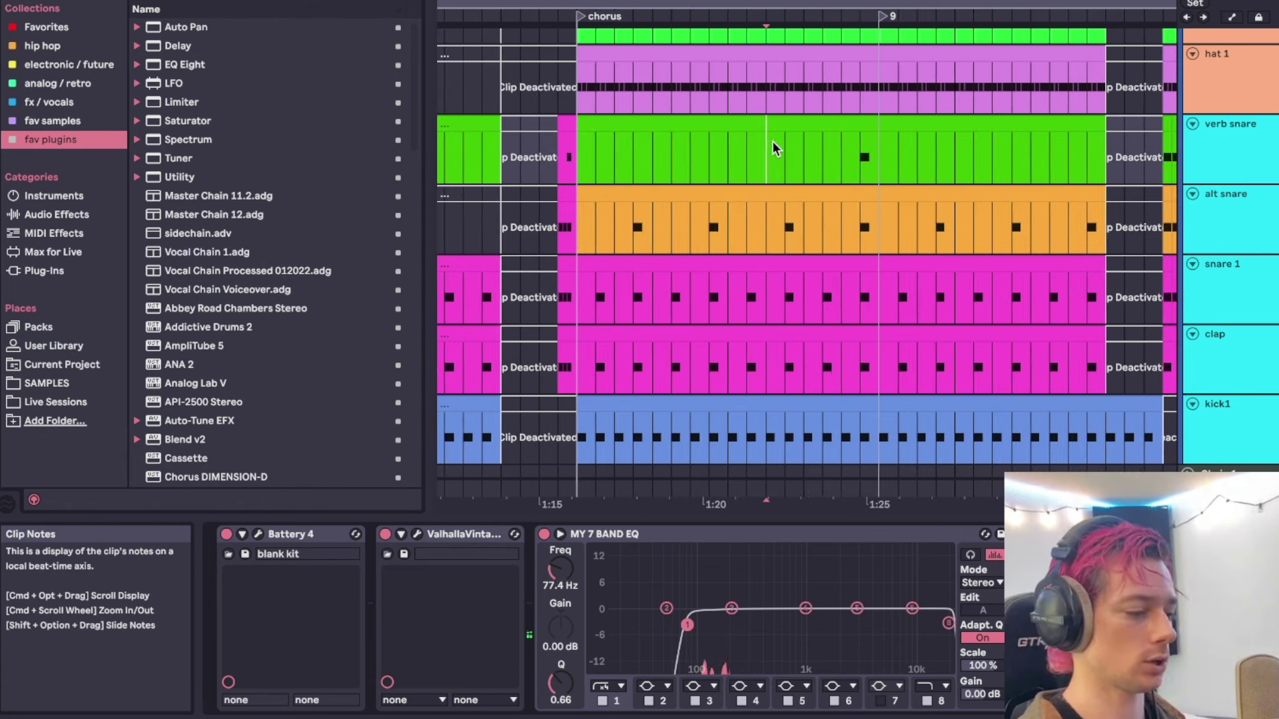
click(1225, 269)
scroll(1225, 269, up, 2)
shift+click(1233, 197)
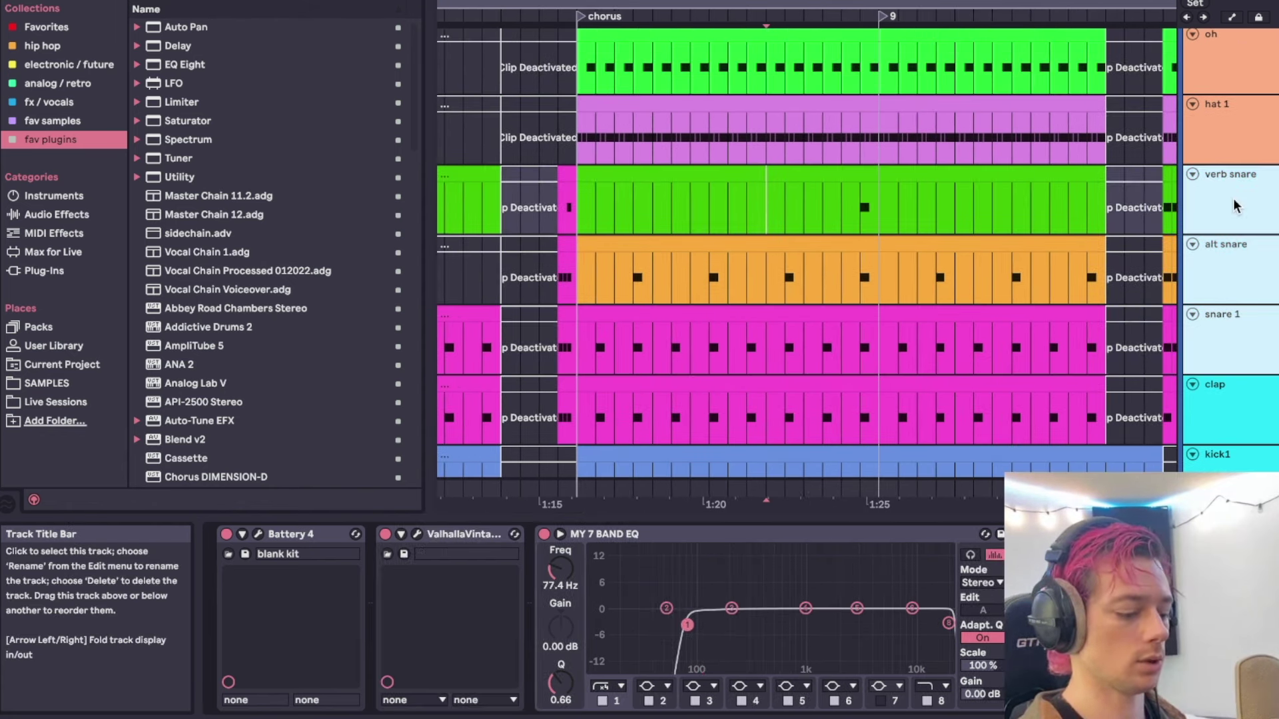
key(space)
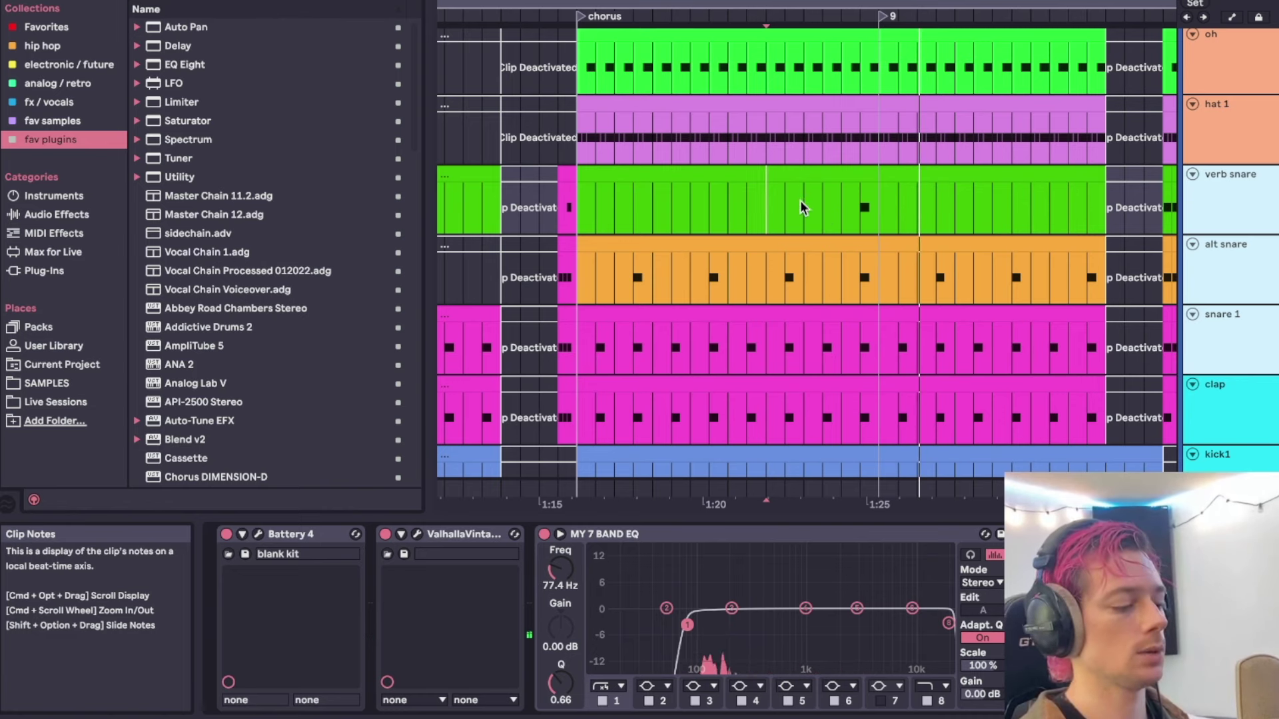
key(space)
Compare the hit placement of the clap, snare 1 and alt snare leading up to the marker 9 section.
click(766, 347)
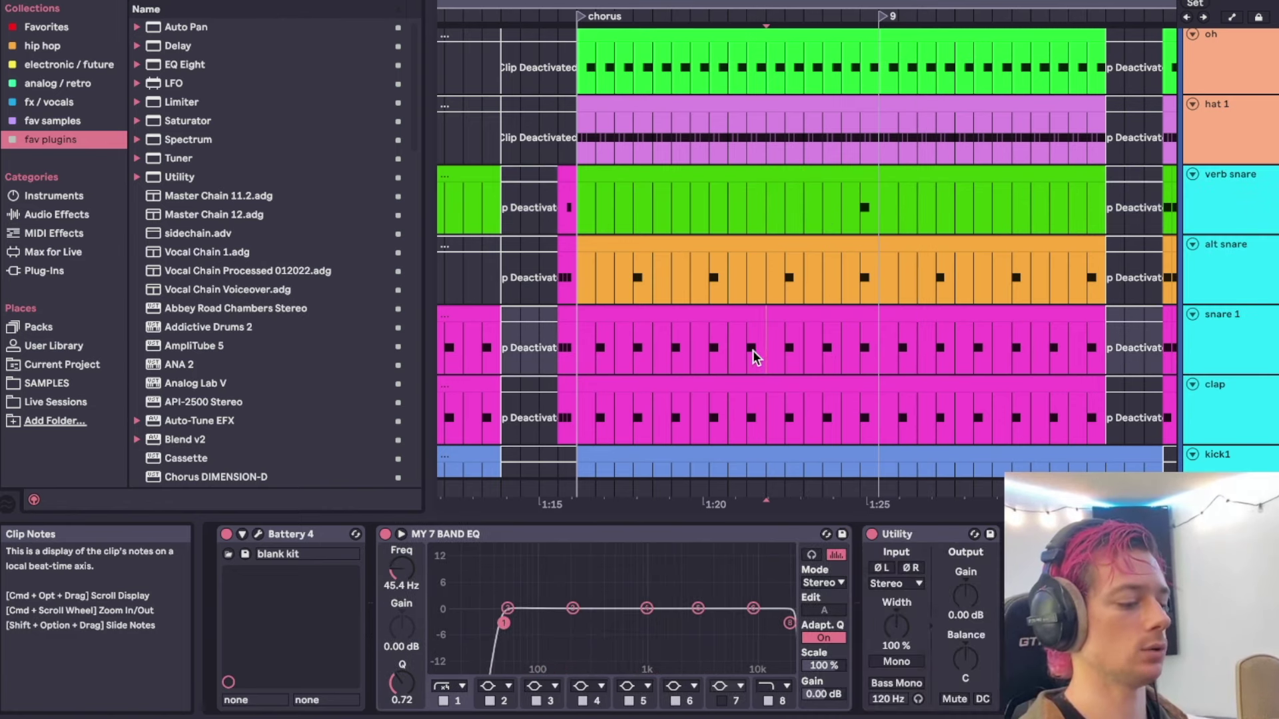
scroll(746, 348, down, 3)
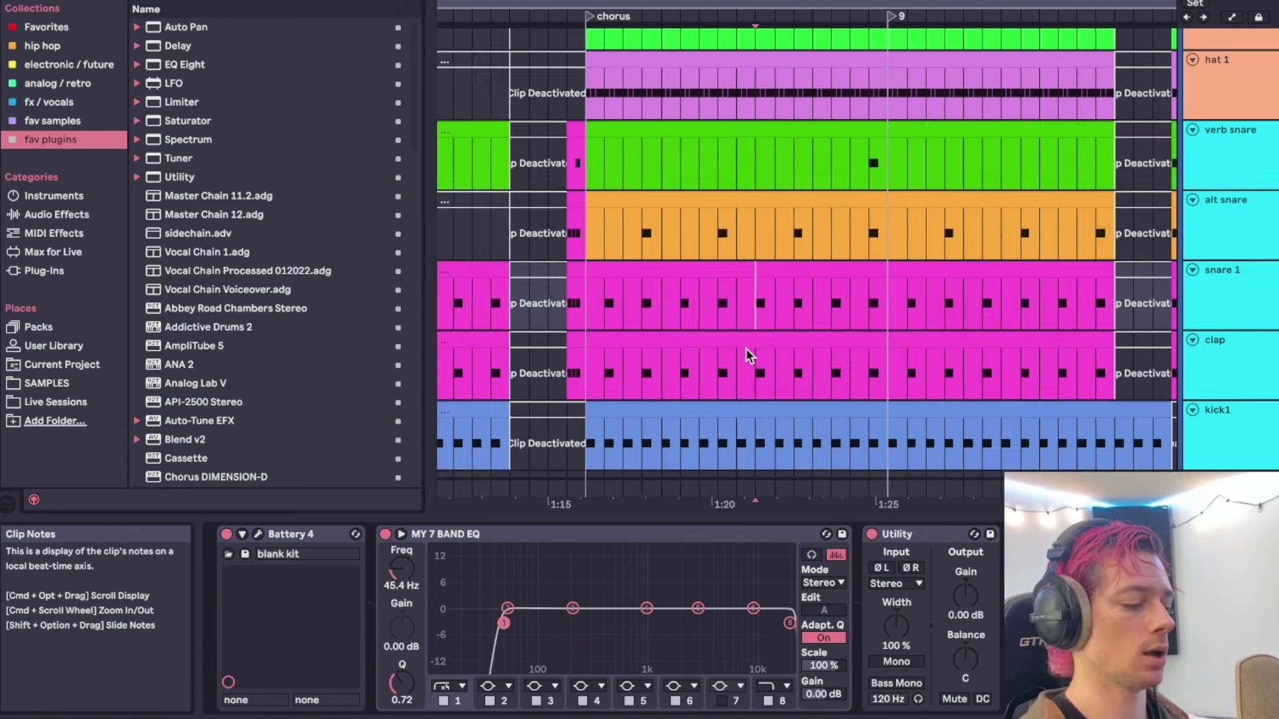
click(749, 365)
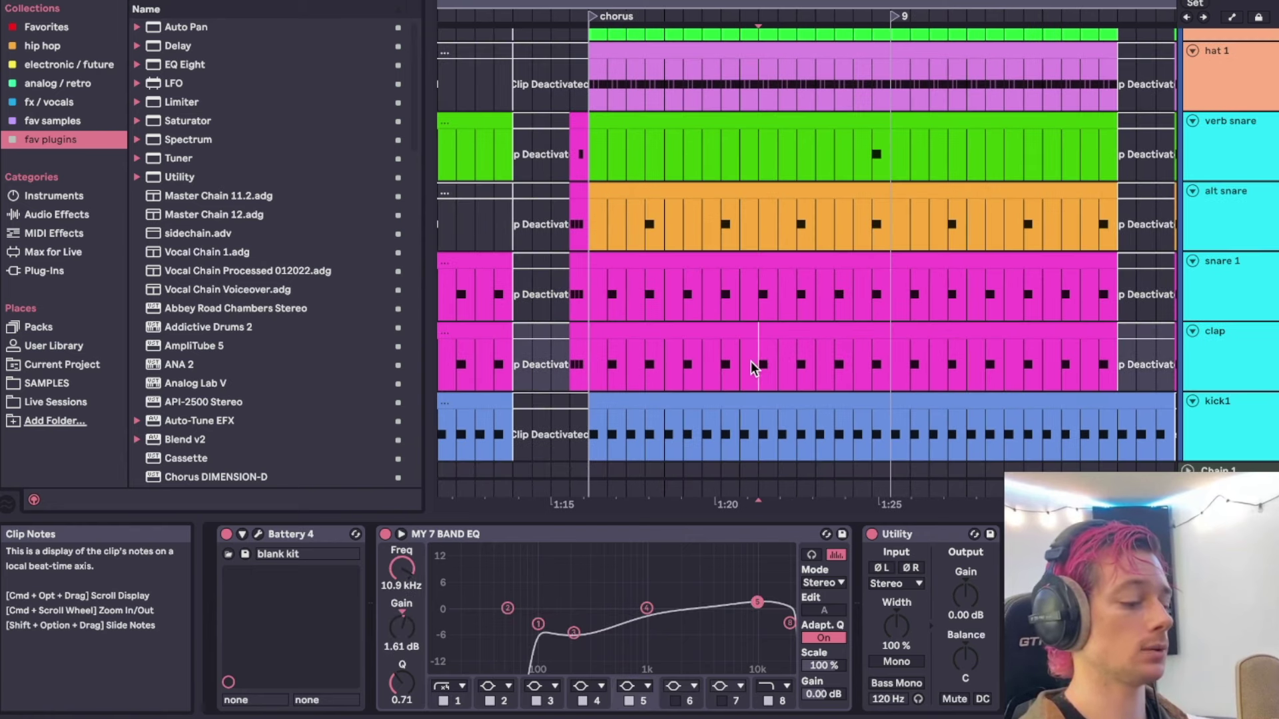
click(757, 300)
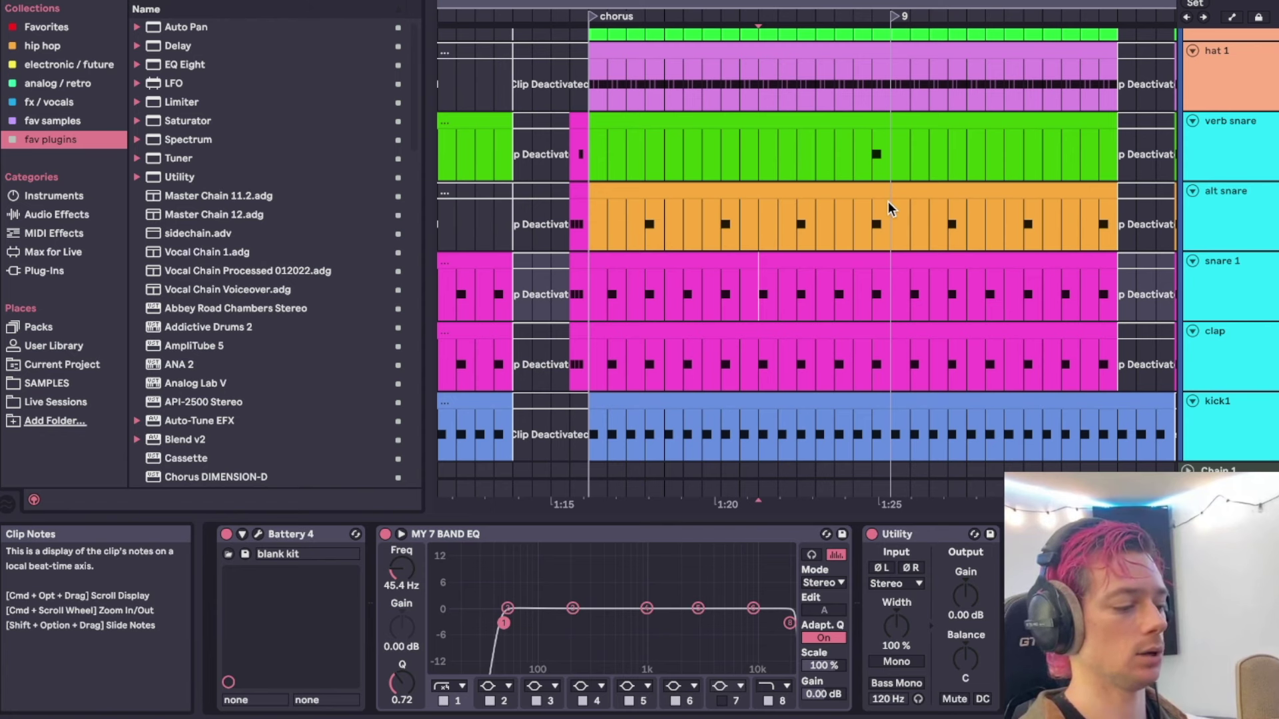
click(870, 214)
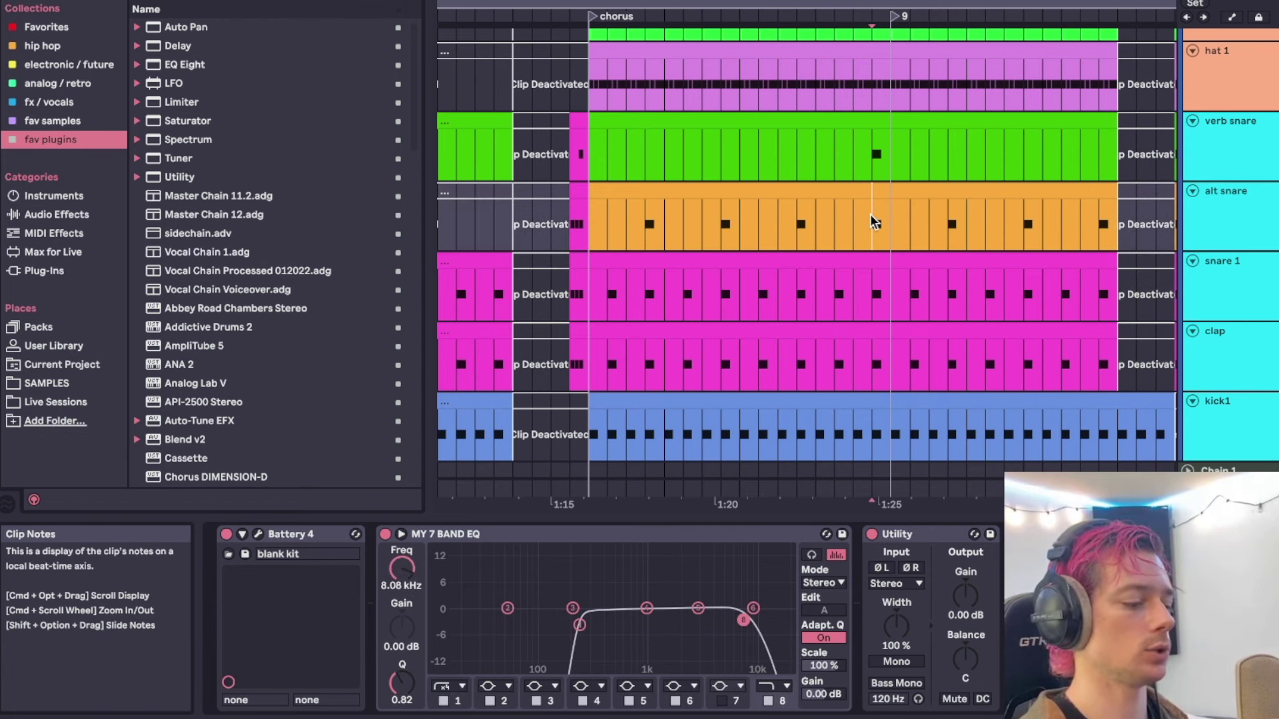
Audition the hat 1 track by itself from the start of the chorus.
scroll(870, 214, up, 4)
click(1237, 150)
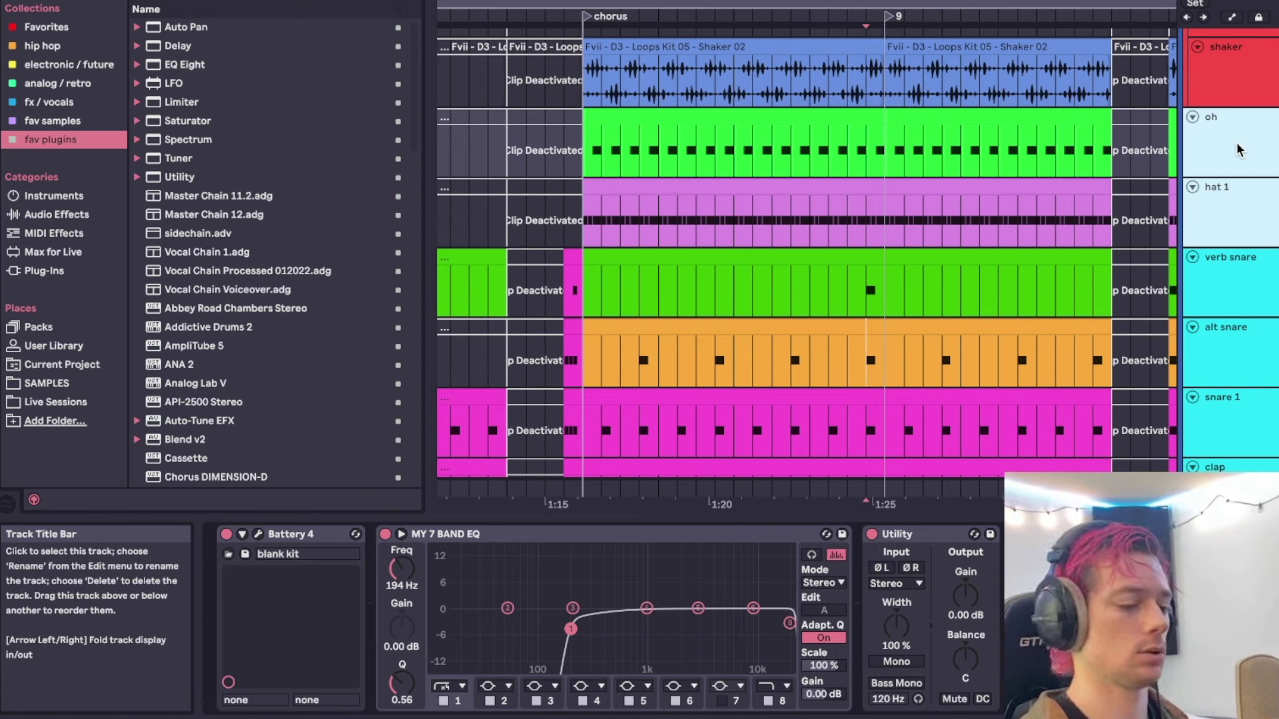
click(662, 187)
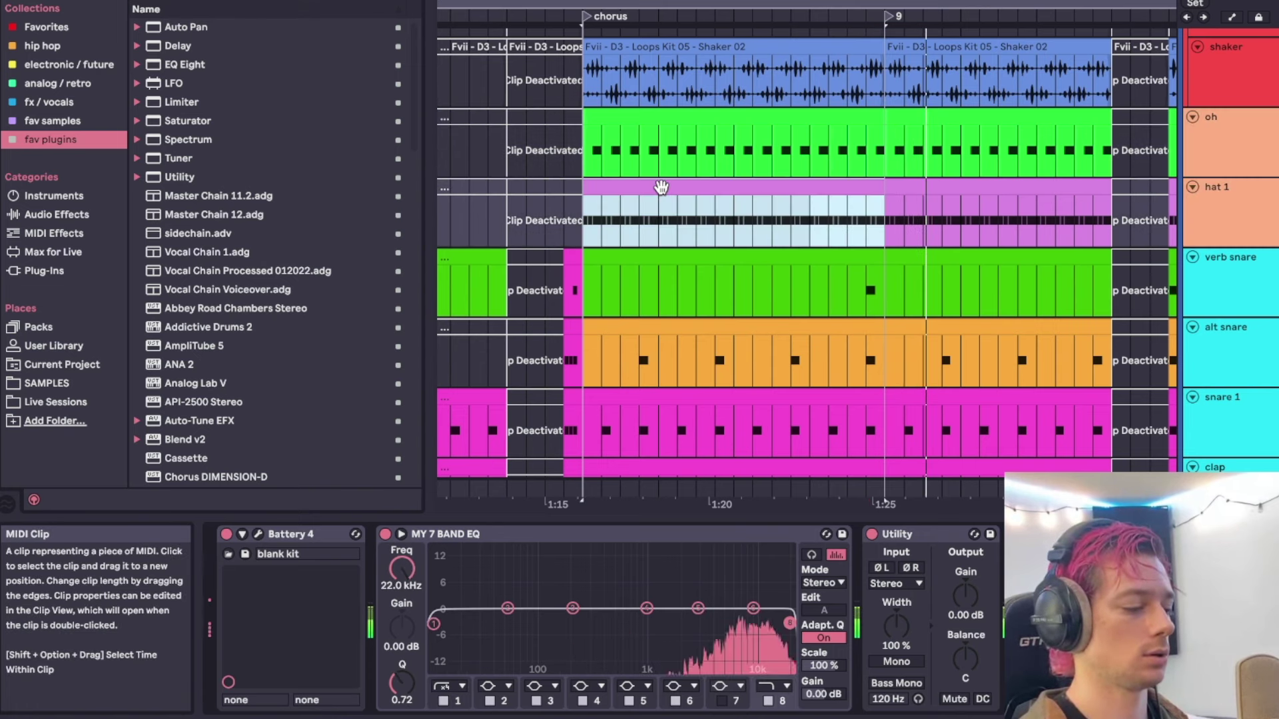
key(space)
click(1223, 214)
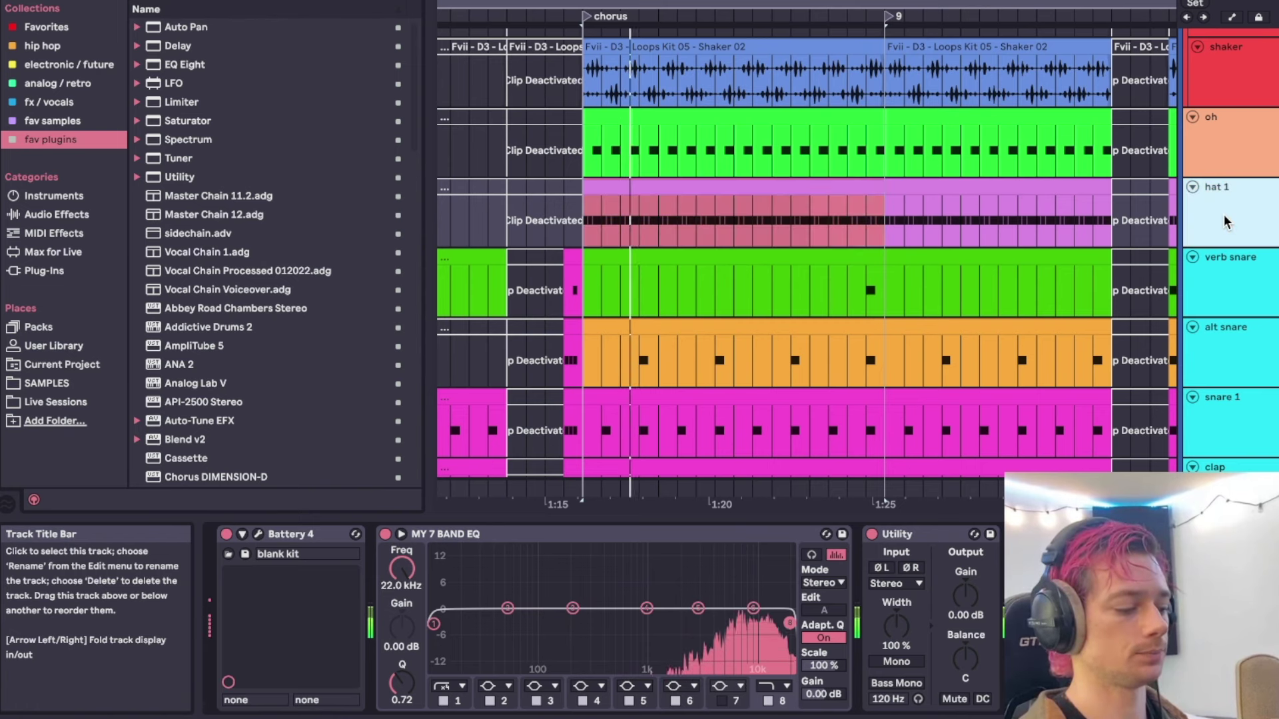
click(671, 187)
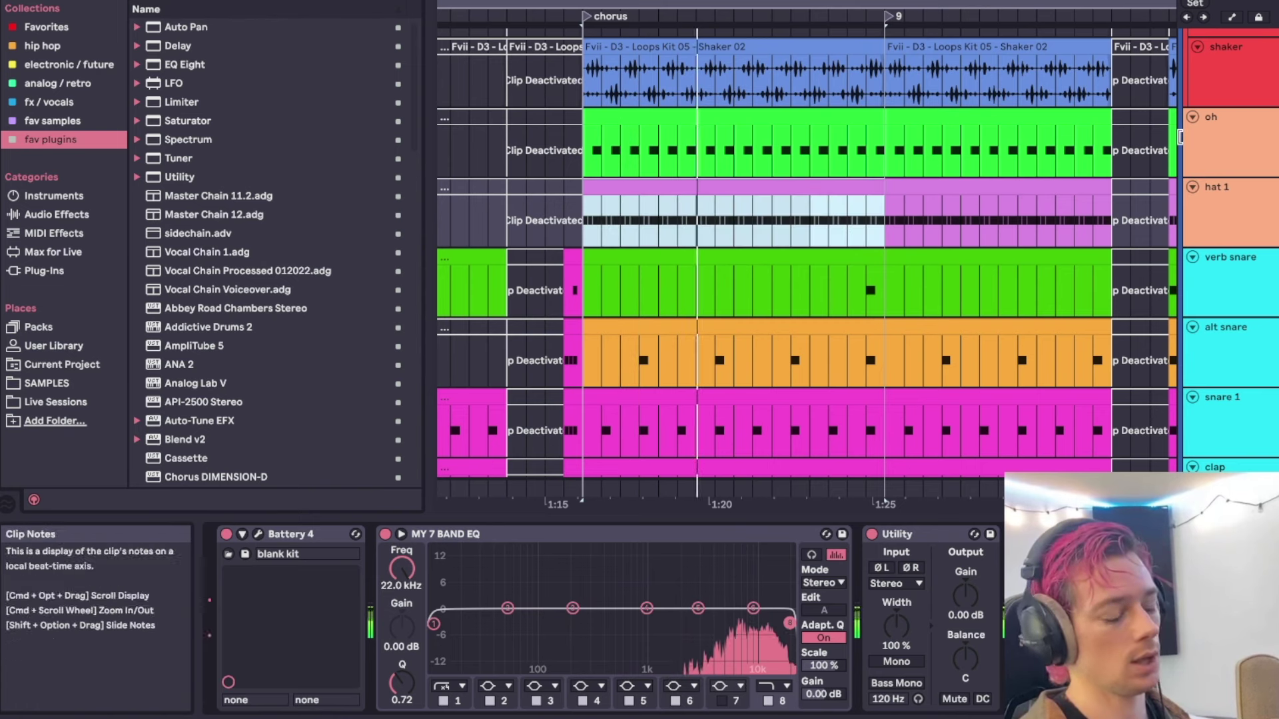
Audition the oh track by itself and select its clip at the start of the chorus.
click(1222, 194)
click(1213, 169)
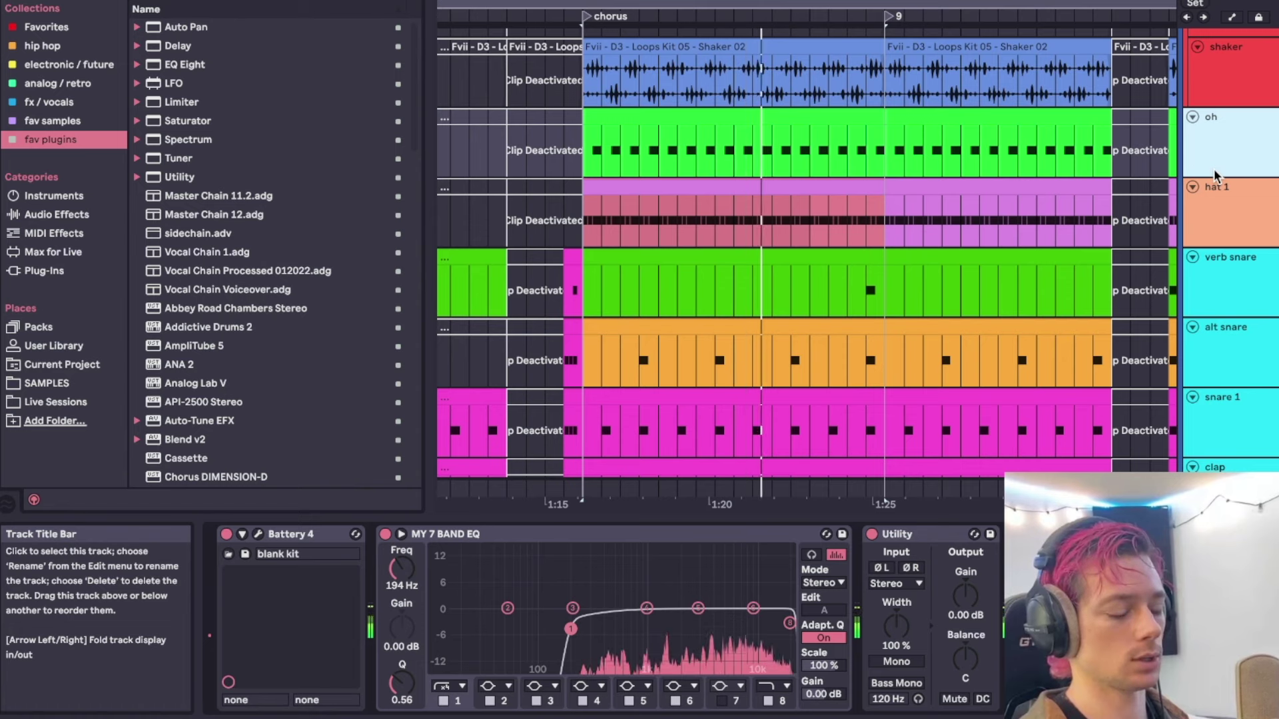
click(756, 120)
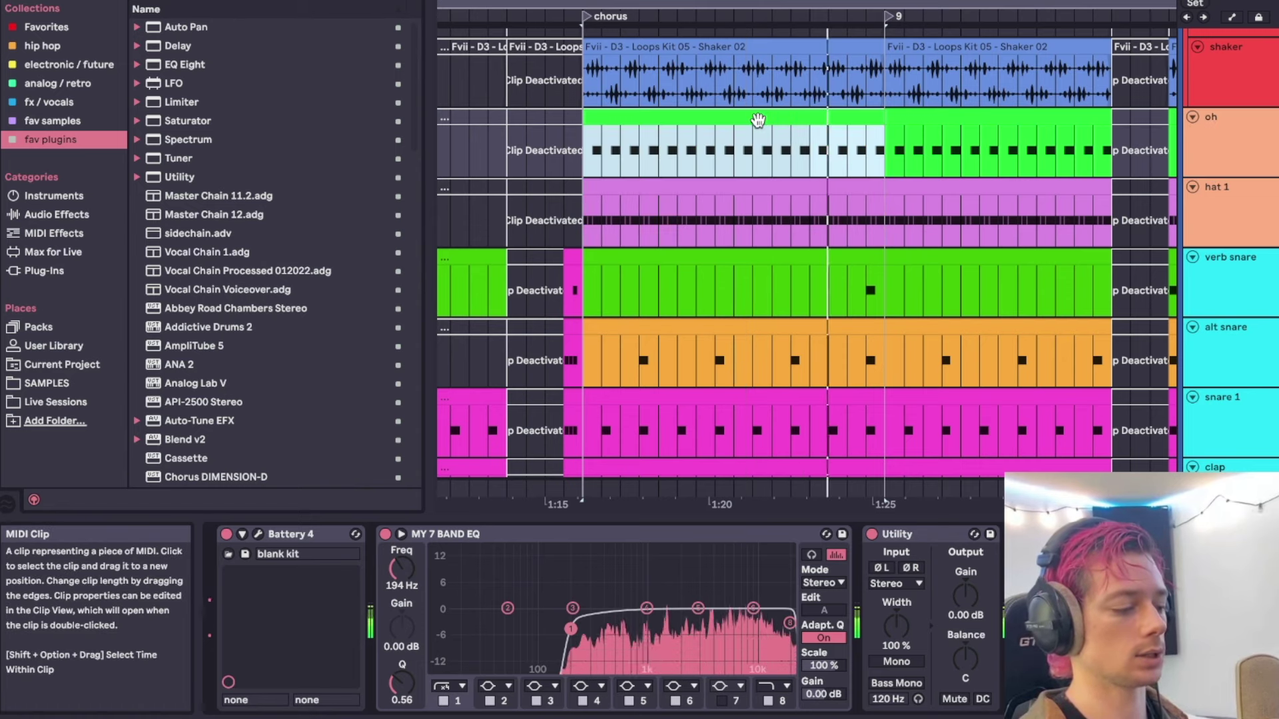
Select the hat 1 and oh tracks and play both together from the start of the chorus.
click(1254, 237)
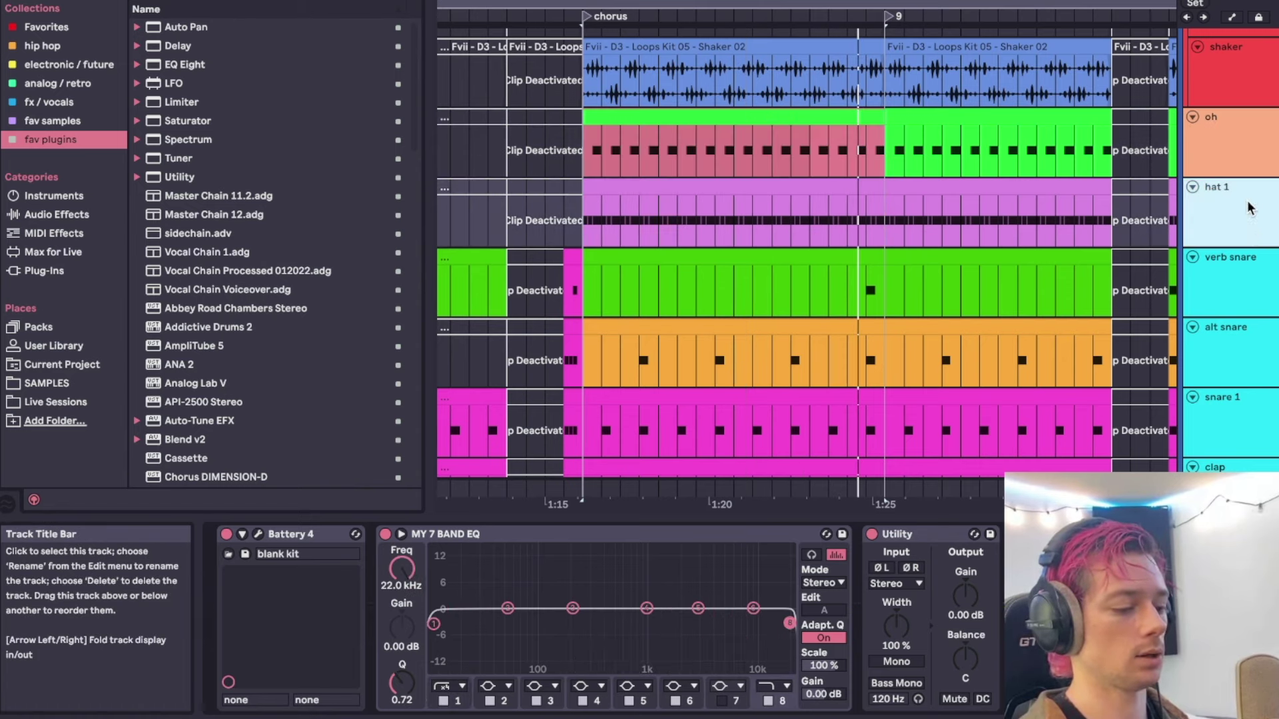
shift+click(1244, 168)
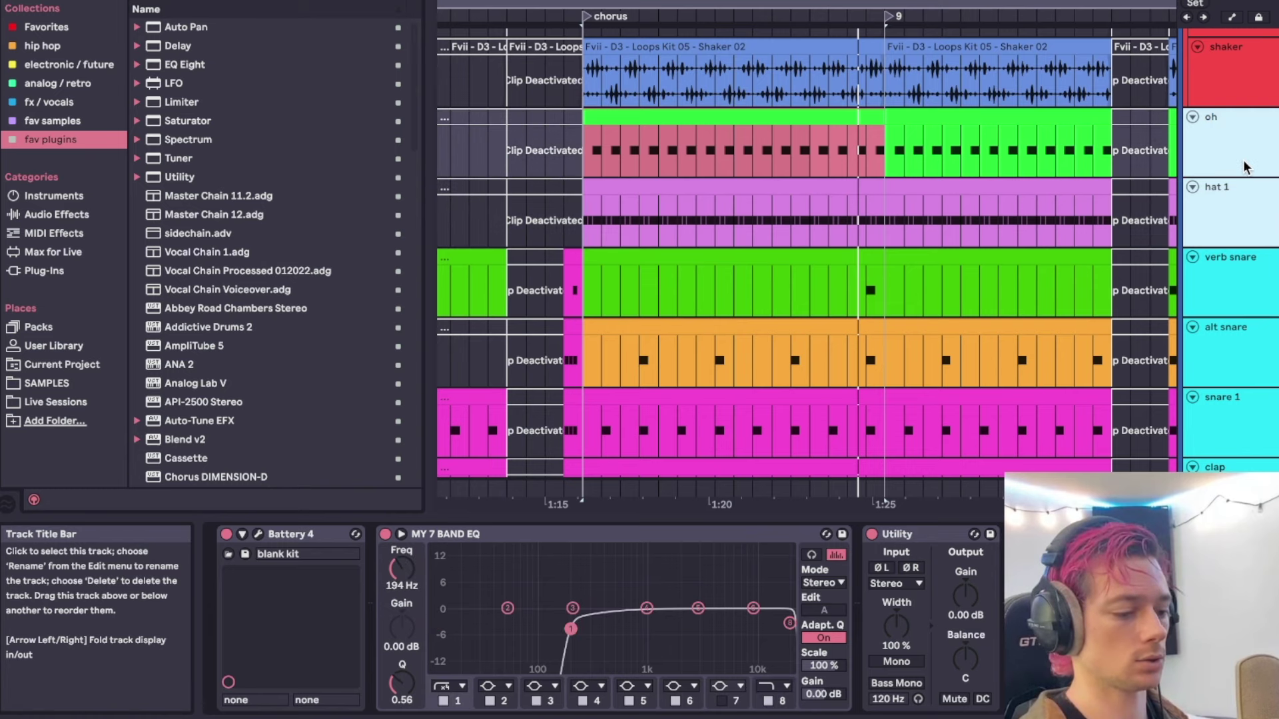
scroll(793, 150, down, 3)
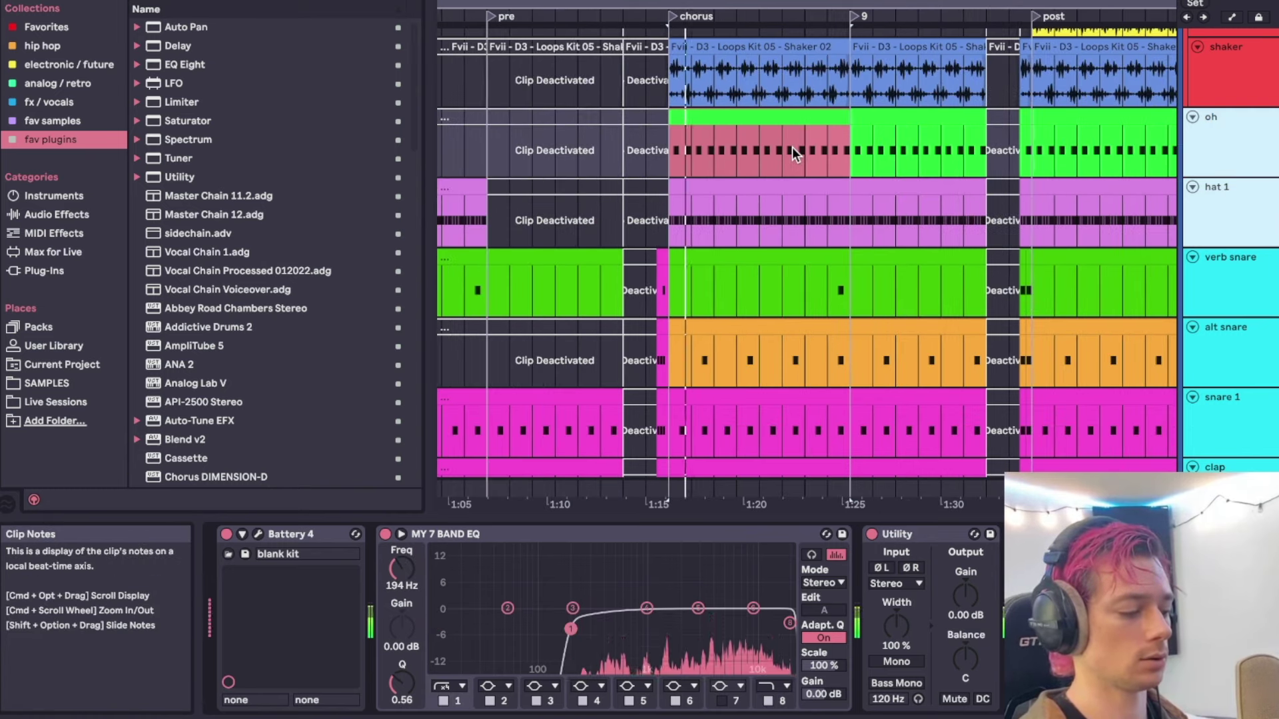
scroll(792, 147, up, 1)
scroll(794, 144, up, 3)
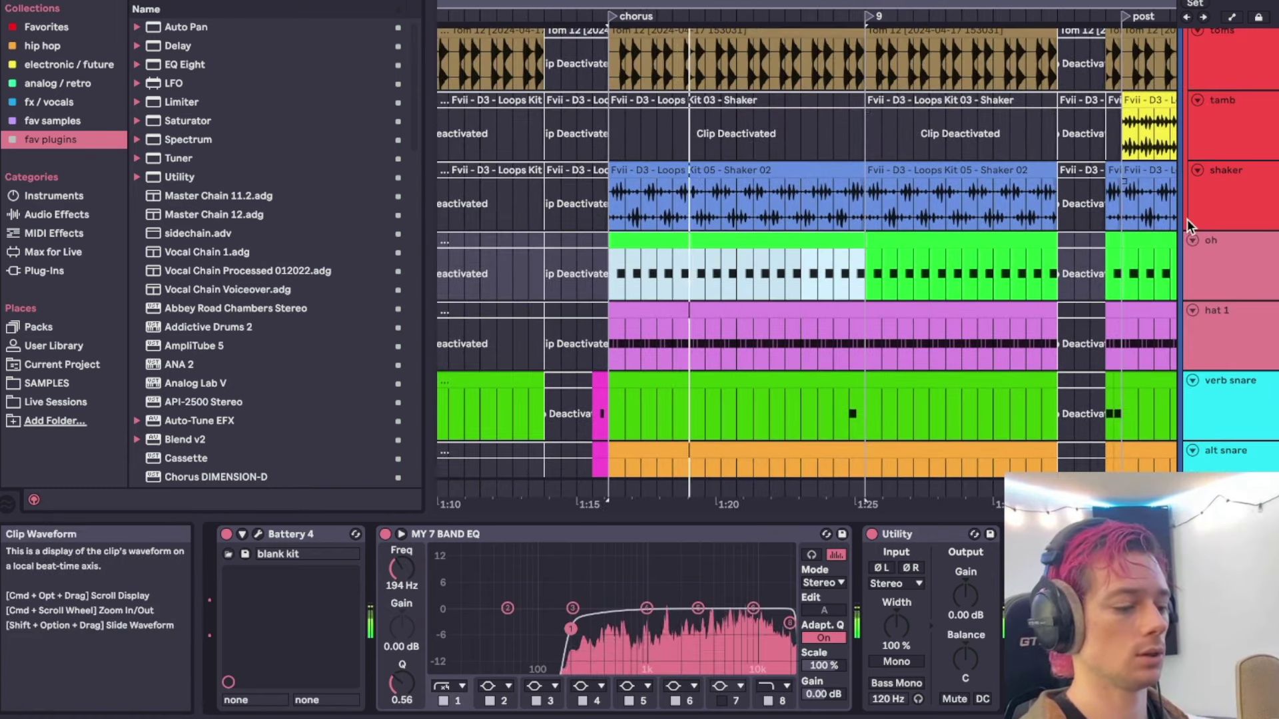
Audition the Shaker 02 loop on the shaker track in the chorus and look over the neighbouring percussion tracks.
click(1230, 202)
click(709, 200)
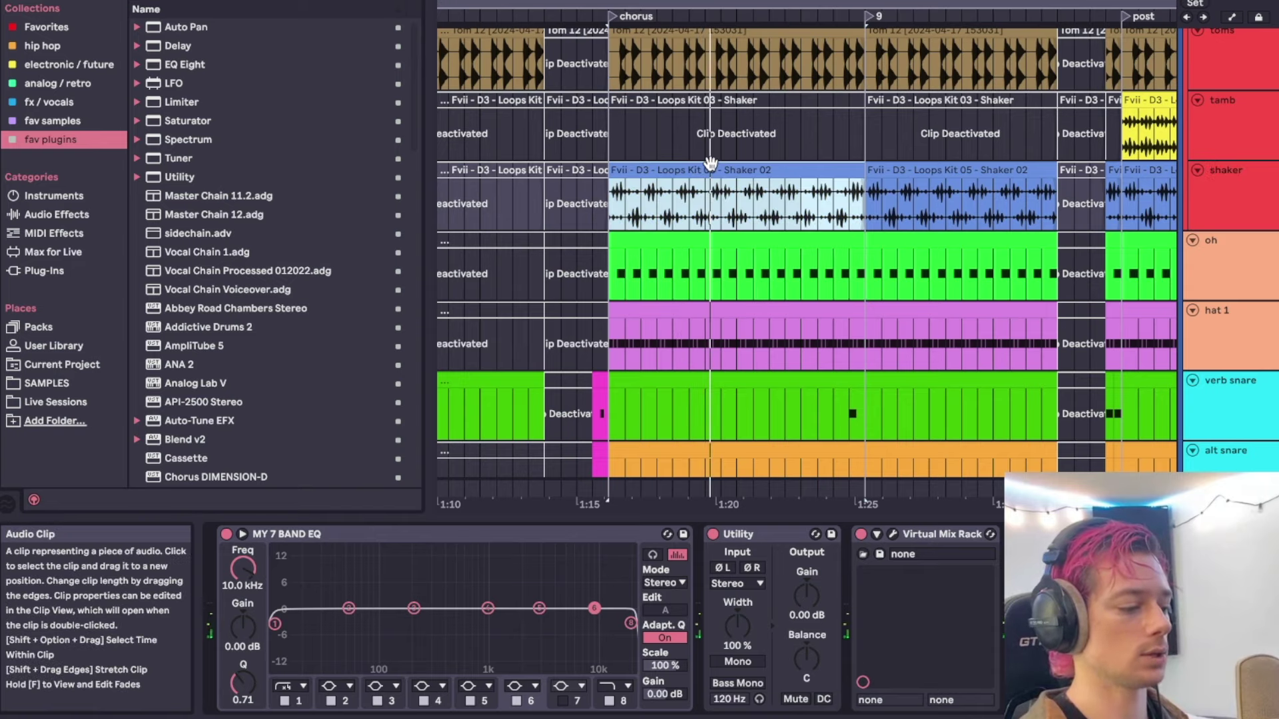
scroll(711, 171, up, 2)
scroll(710, 169, up, 1)
scroll(710, 170, down, 2)
scroll(710, 170, down, 3)
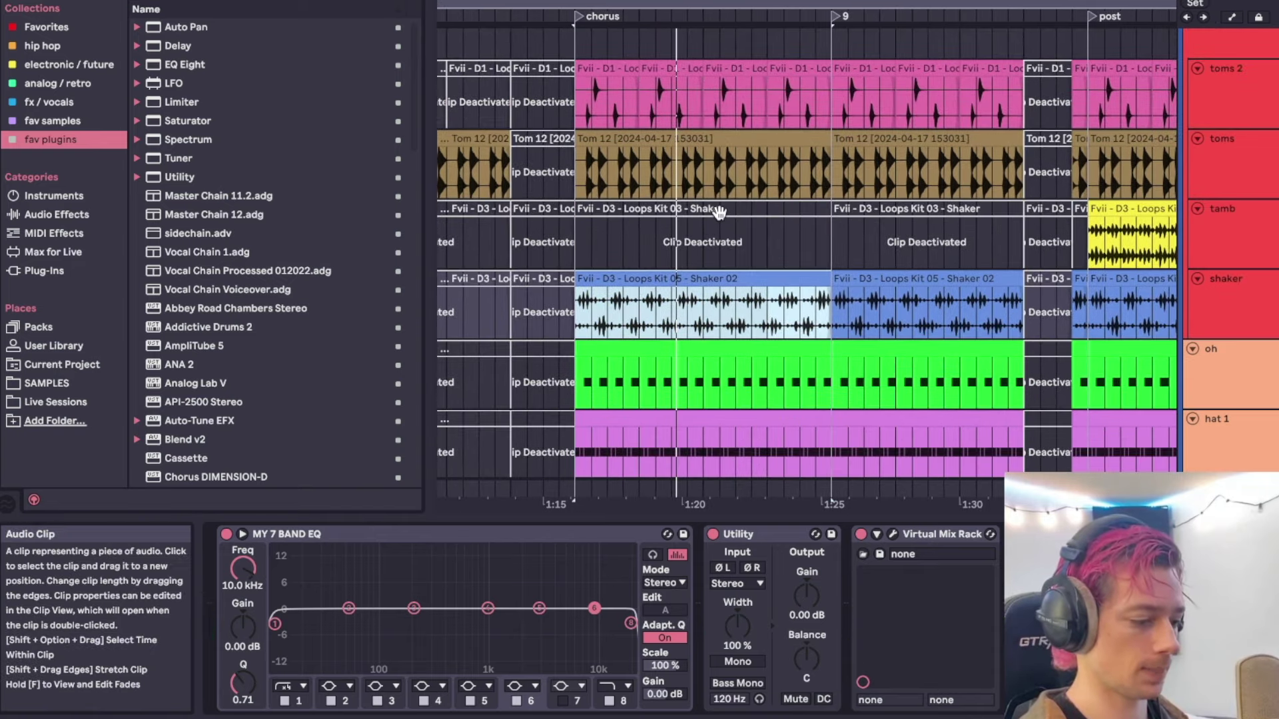
scroll(719, 211, down, 1)
Listen to the shaker loop from the start of the post section, and reselect its clip at the start of the chorus.
click(966, 281)
key(space)
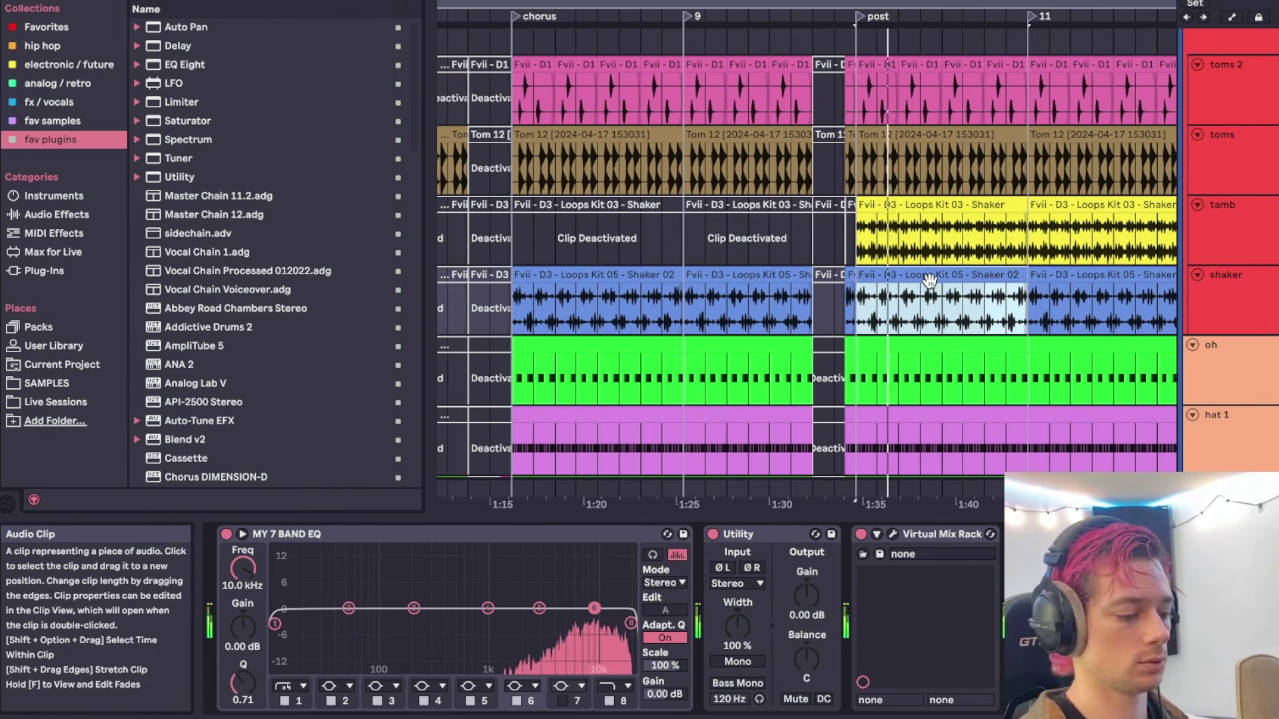
click(632, 306)
click(1200, 286)
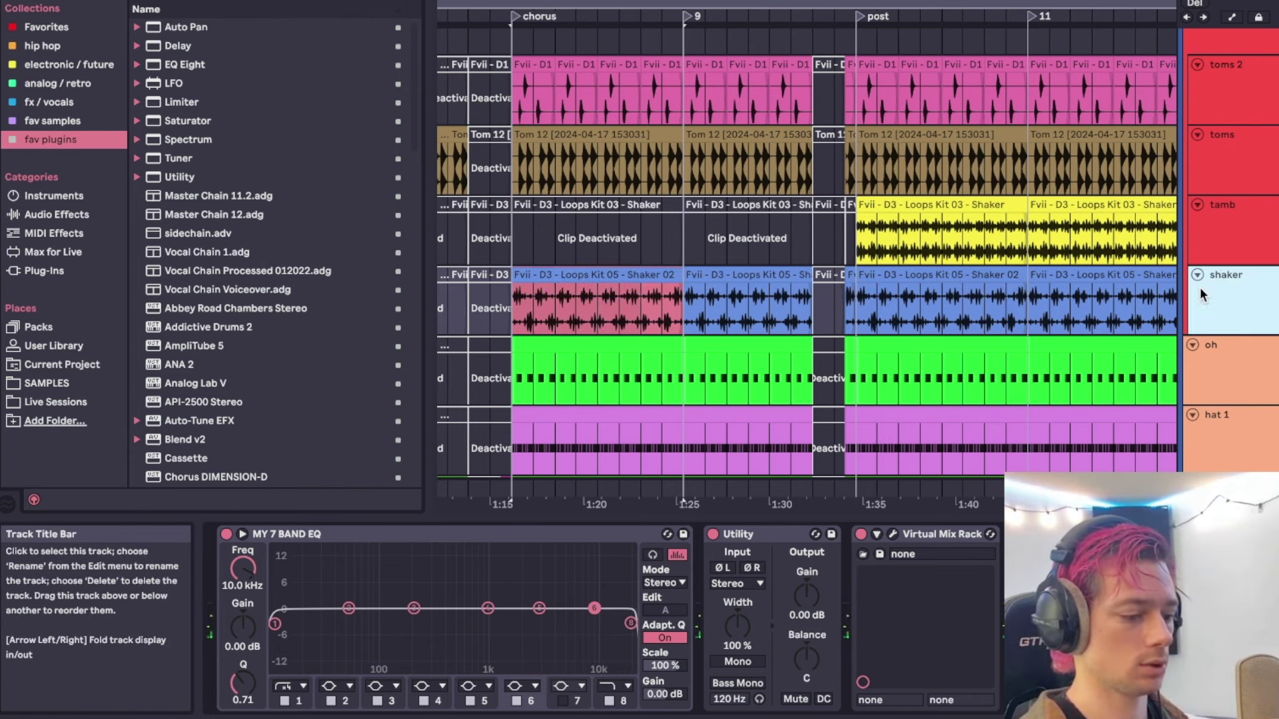
Select the perc all group and play all its percussion layers together from the start of the chorus.
scroll(1220, 89, up, 2)
click(1221, 138)
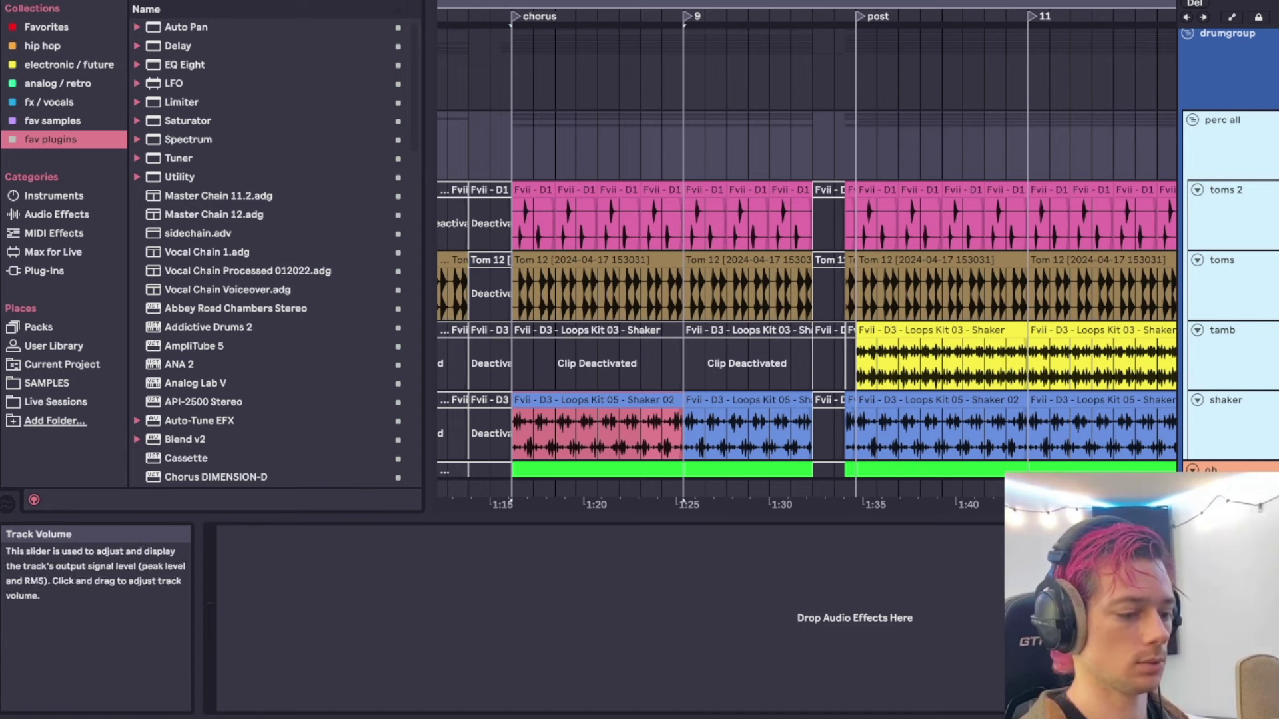
scroll(599, 400, down, 3)
click(595, 350)
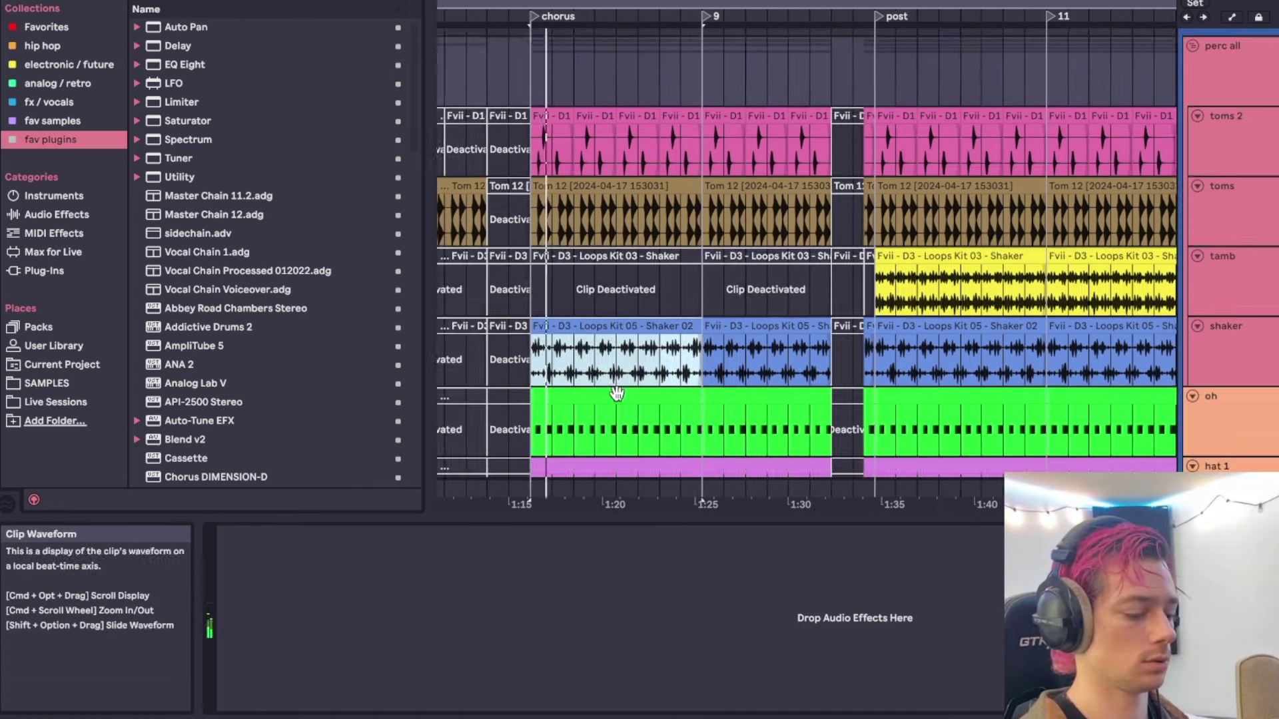
scroll(595, 349, up, 2)
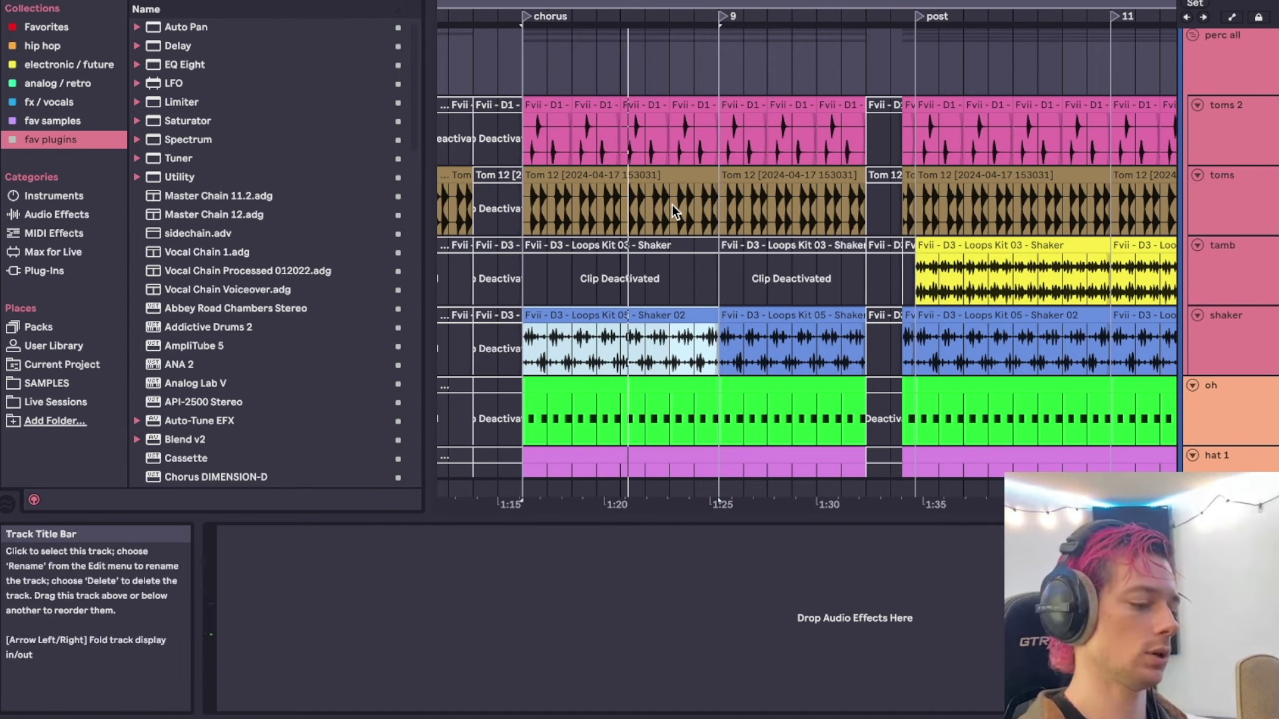
Audition the tamb track by itself from the start of the post section.
click(943, 252)
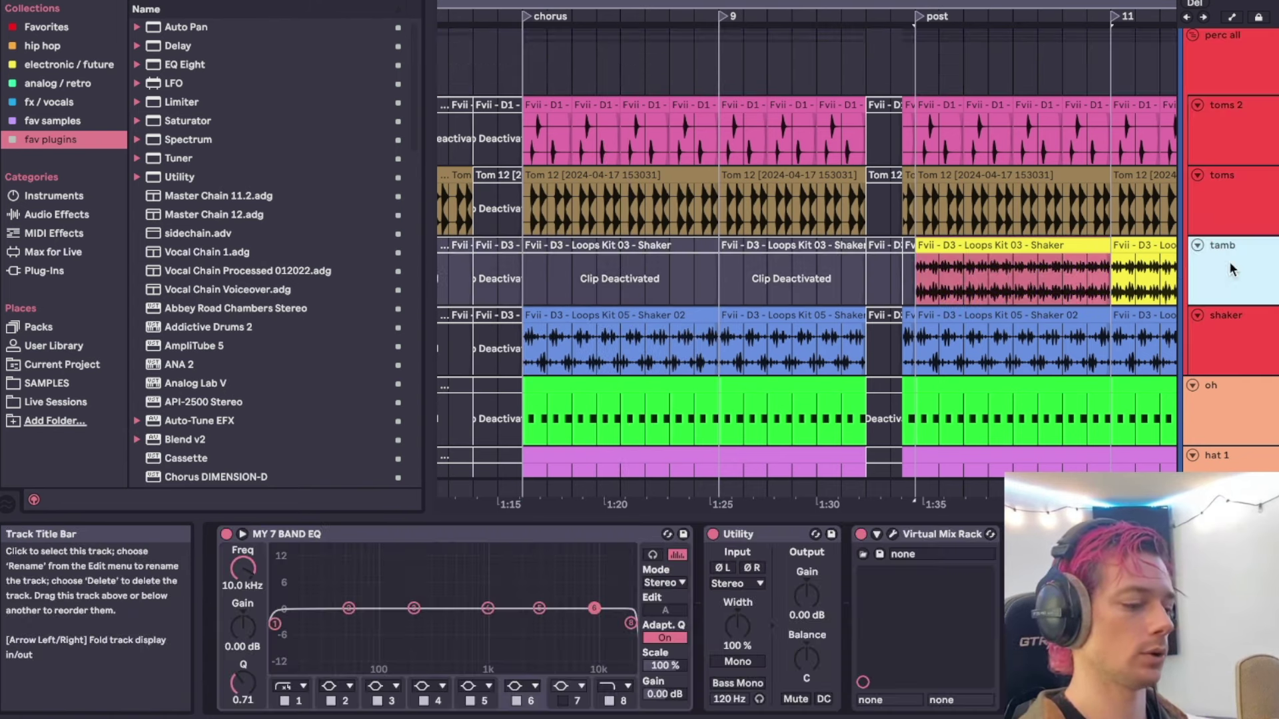
scroll(915, 243, right, 2)
click(915, 243)
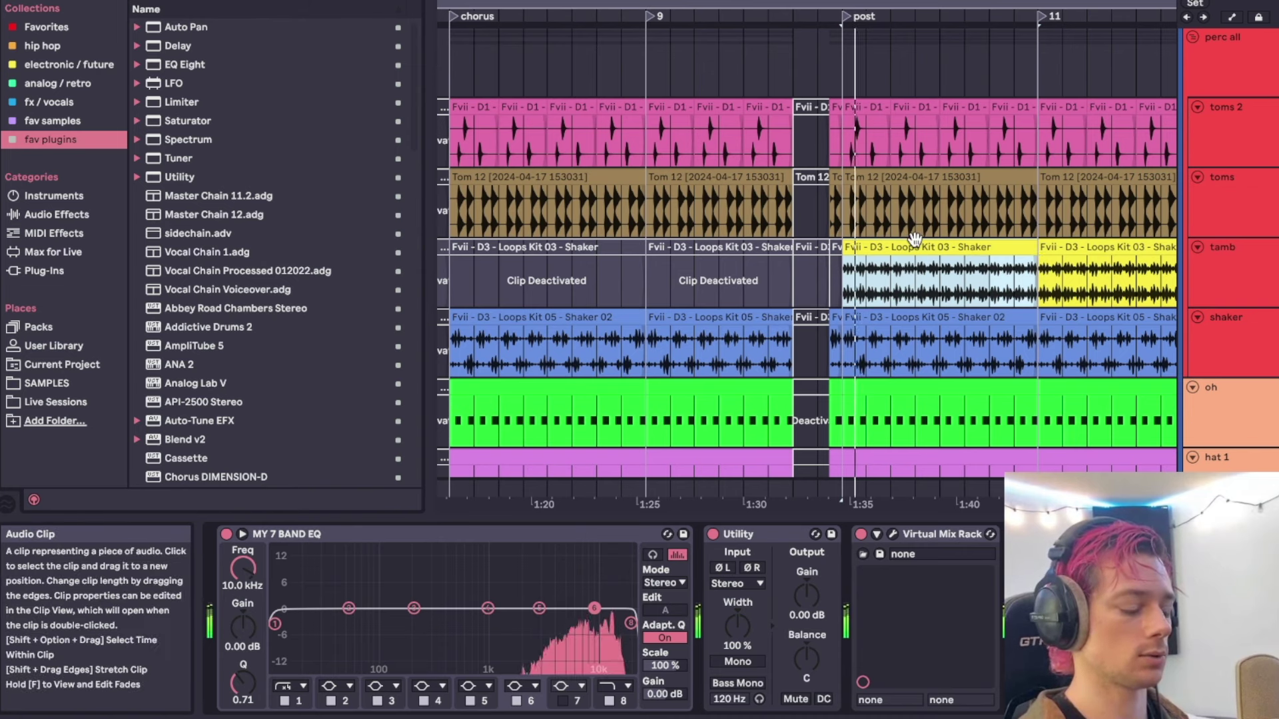
Play the toms track by itself from the start of the chorus and examine its hit pattern up close.
click(1208, 217)
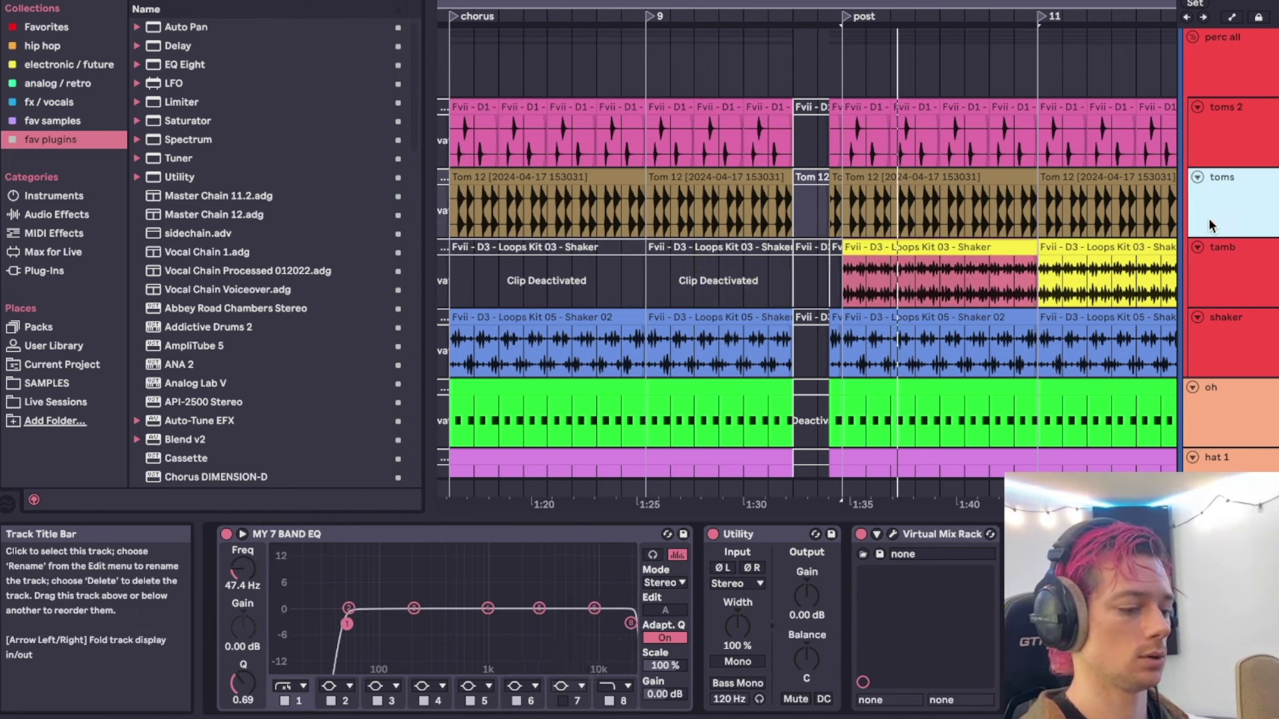
click(509, 174)
scroll(569, 190, up, 3)
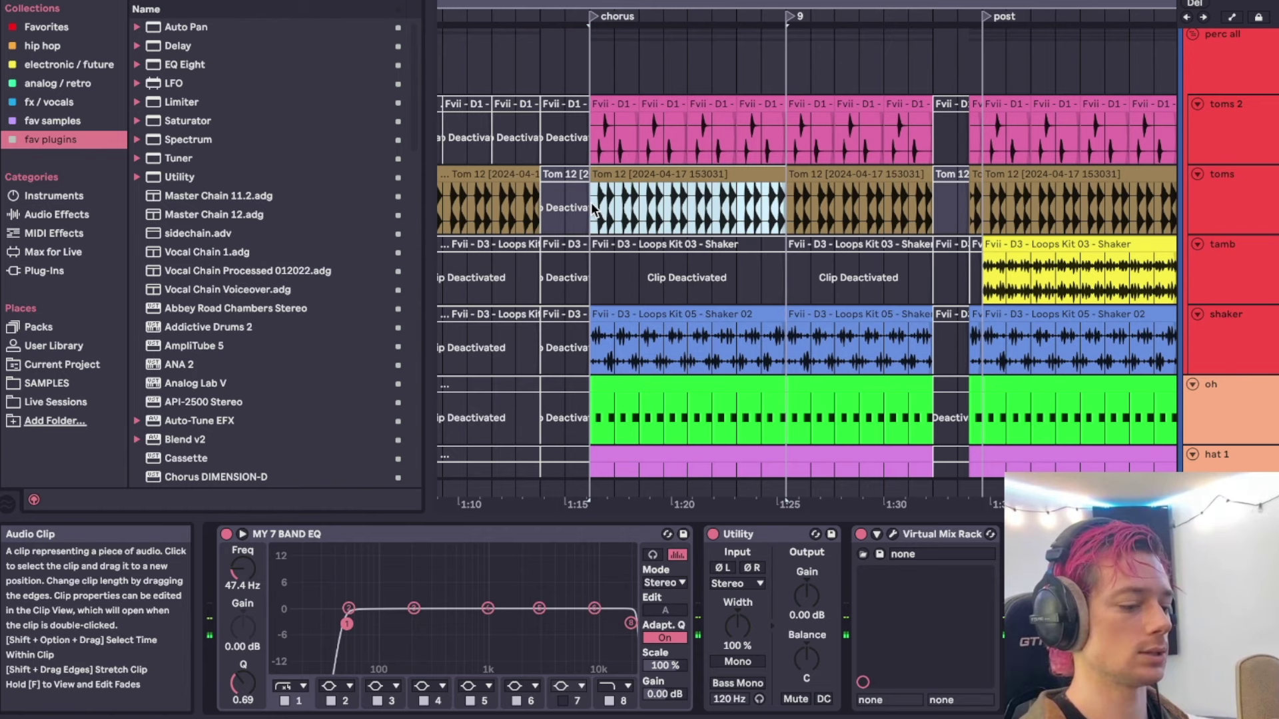
click(594, 197)
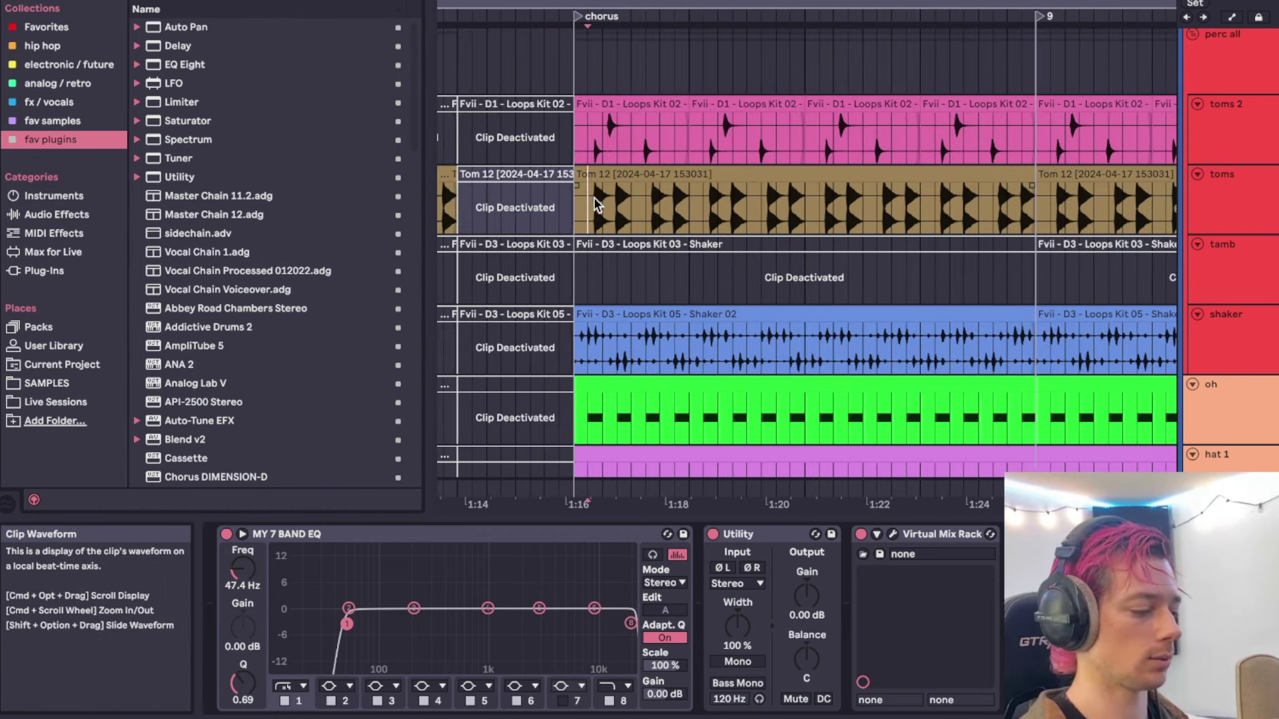
scroll(609, 183, up, 2)
click(641, 178)
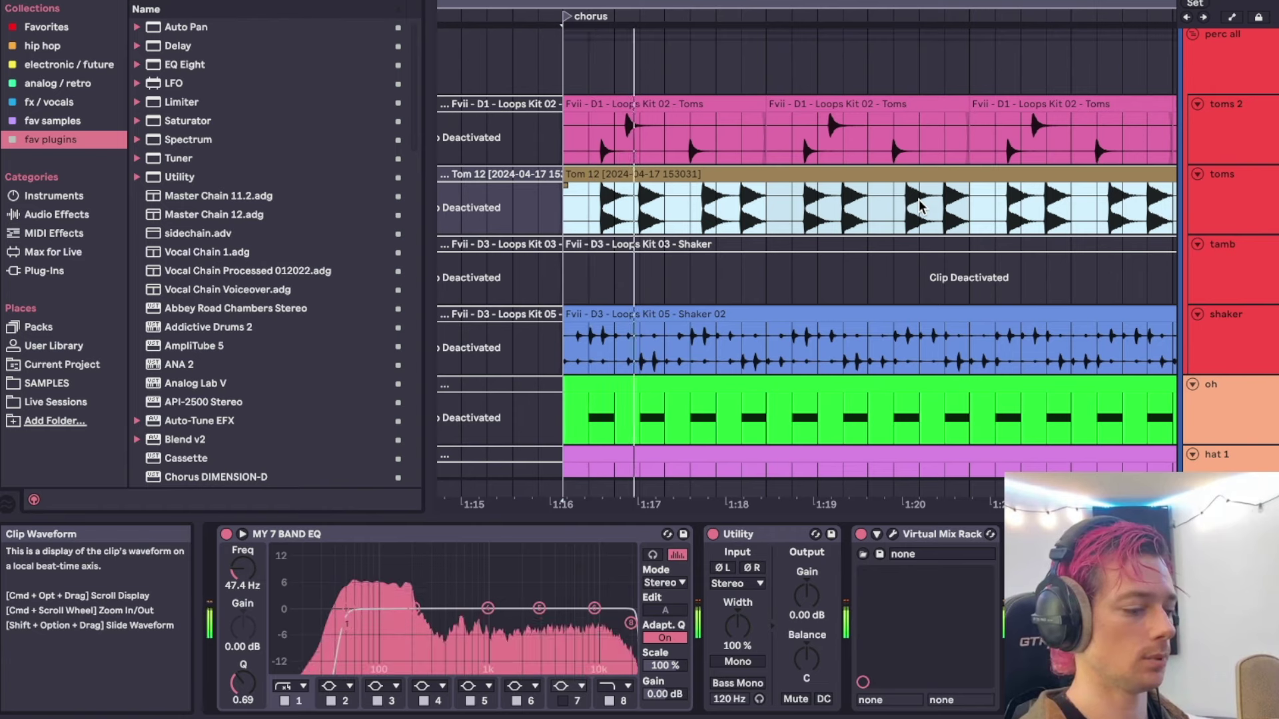
scroll(969, 180, right, 2)
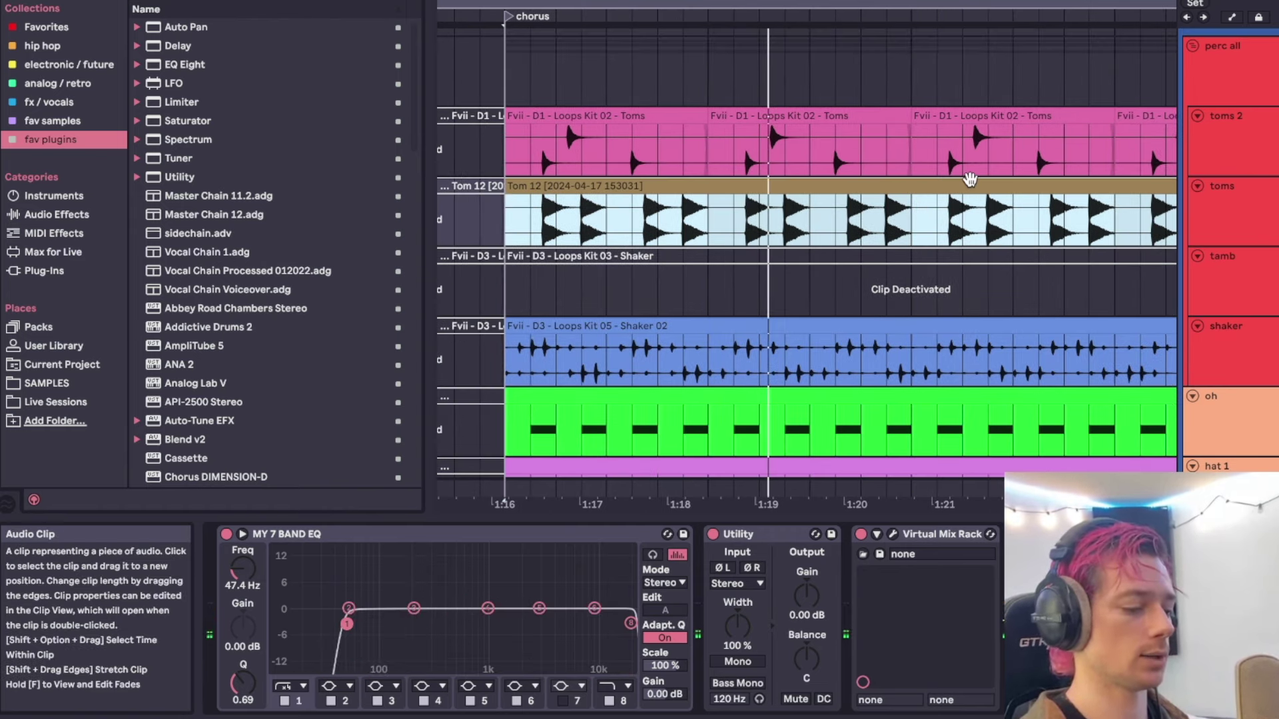
Audition the toms 2 track by itself from the start of the chorus.
scroll(969, 180, up, 3)
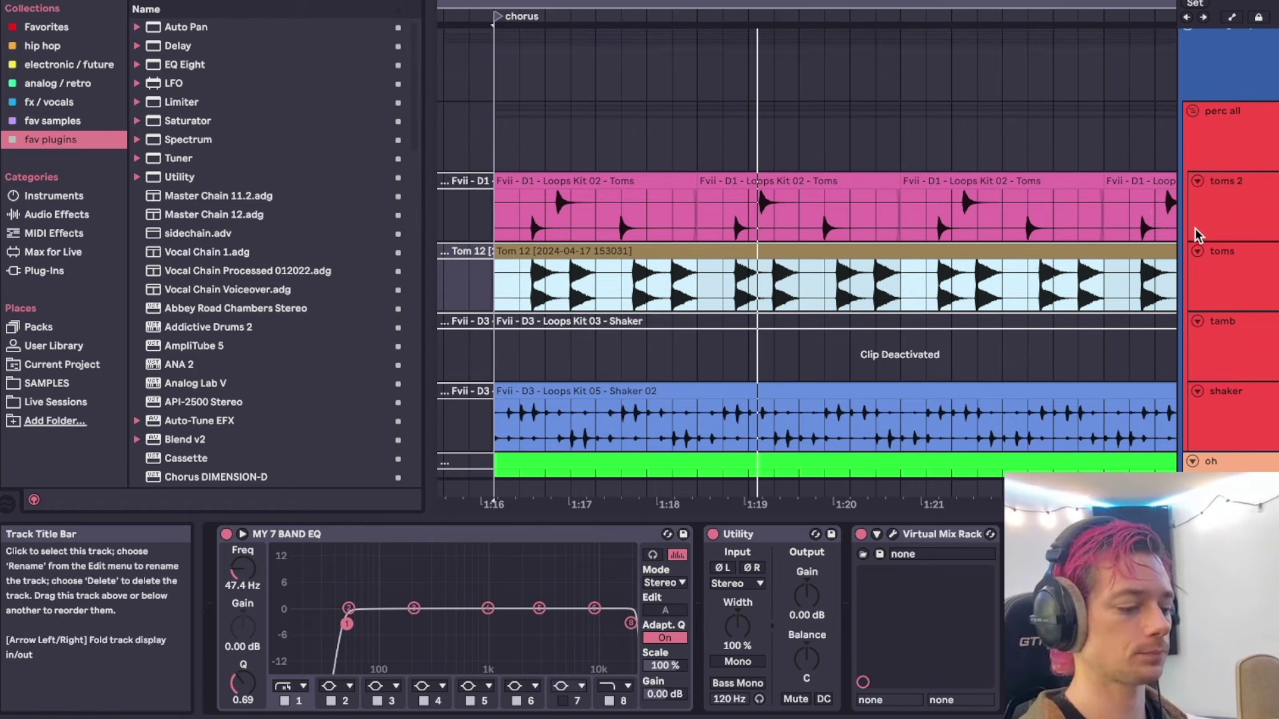
scroll(1195, 233, down, 6)
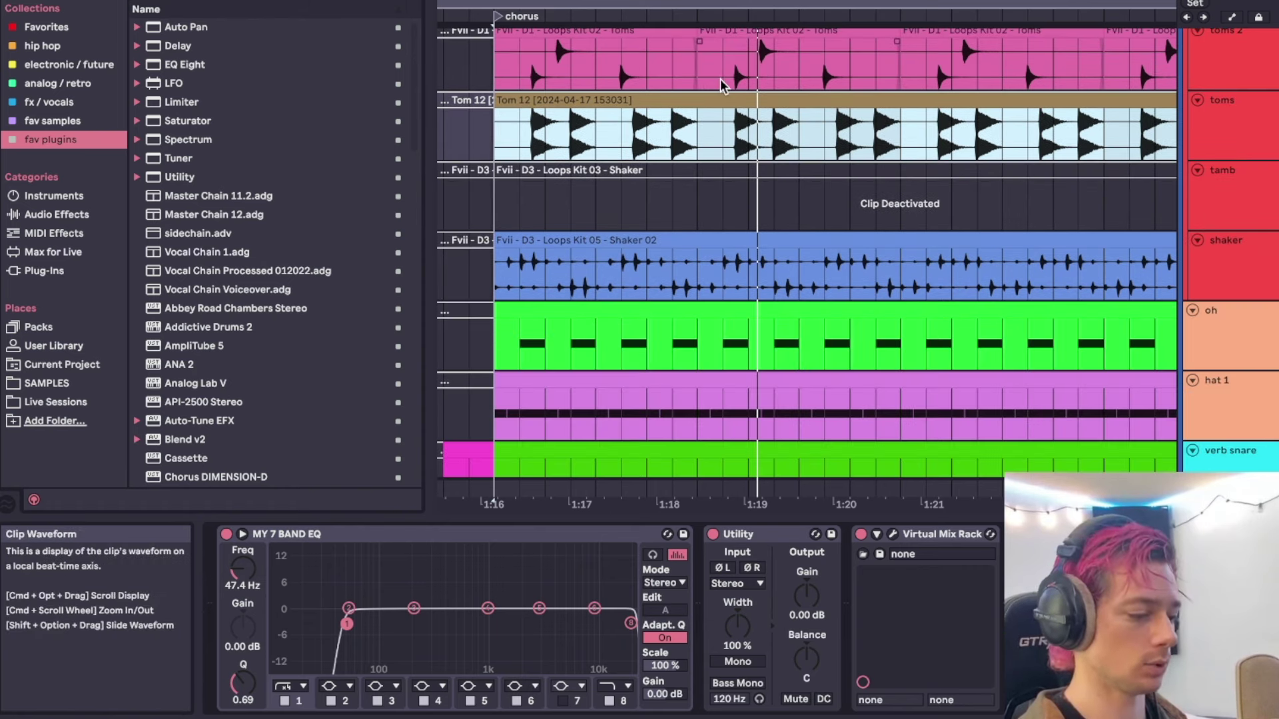
scroll(722, 85, up, 3)
click(608, 100)
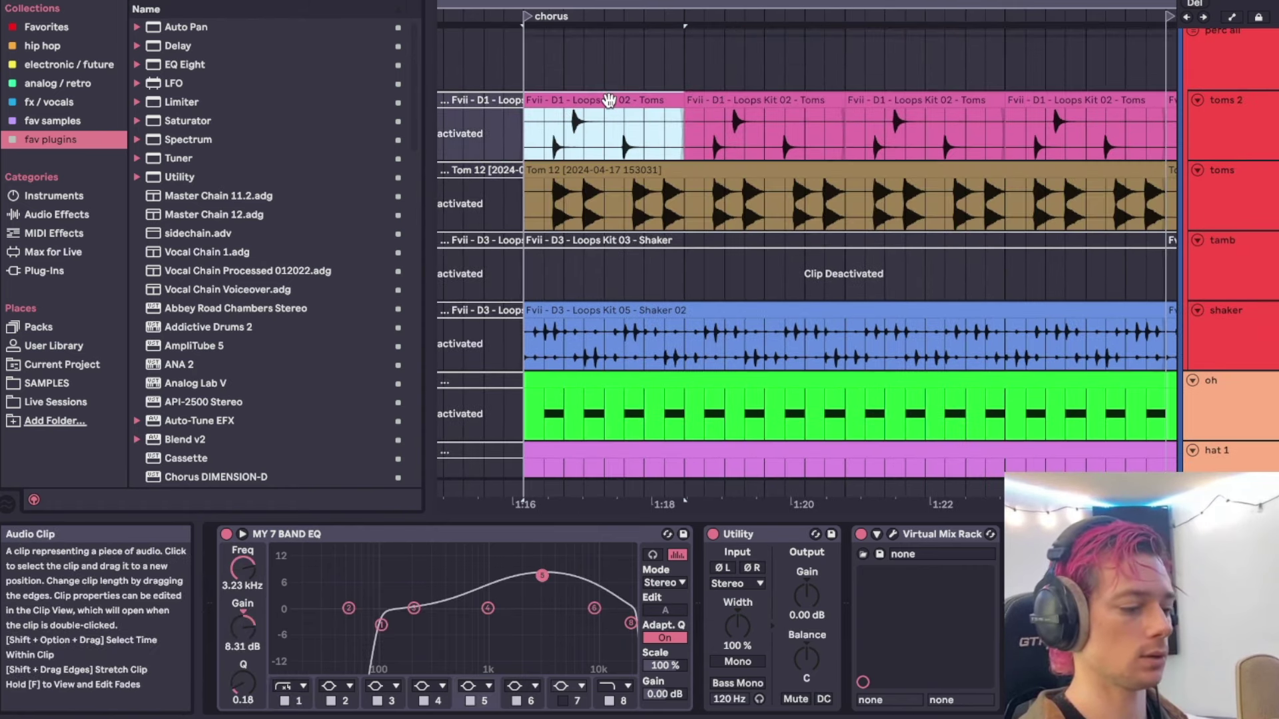
click(1226, 120)
key(space)
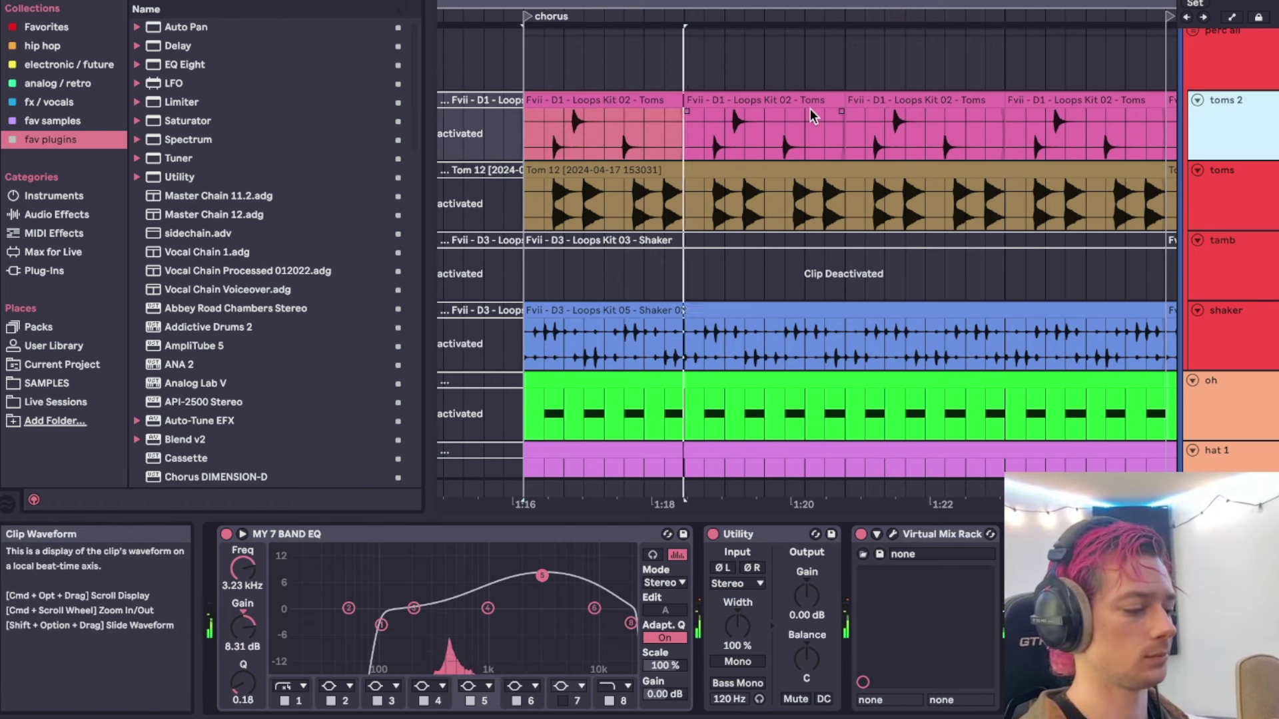
Listen to the whole drumgroup together from the start of the chorus.
scroll(1106, 136, up, 3)
click(1176, 113)
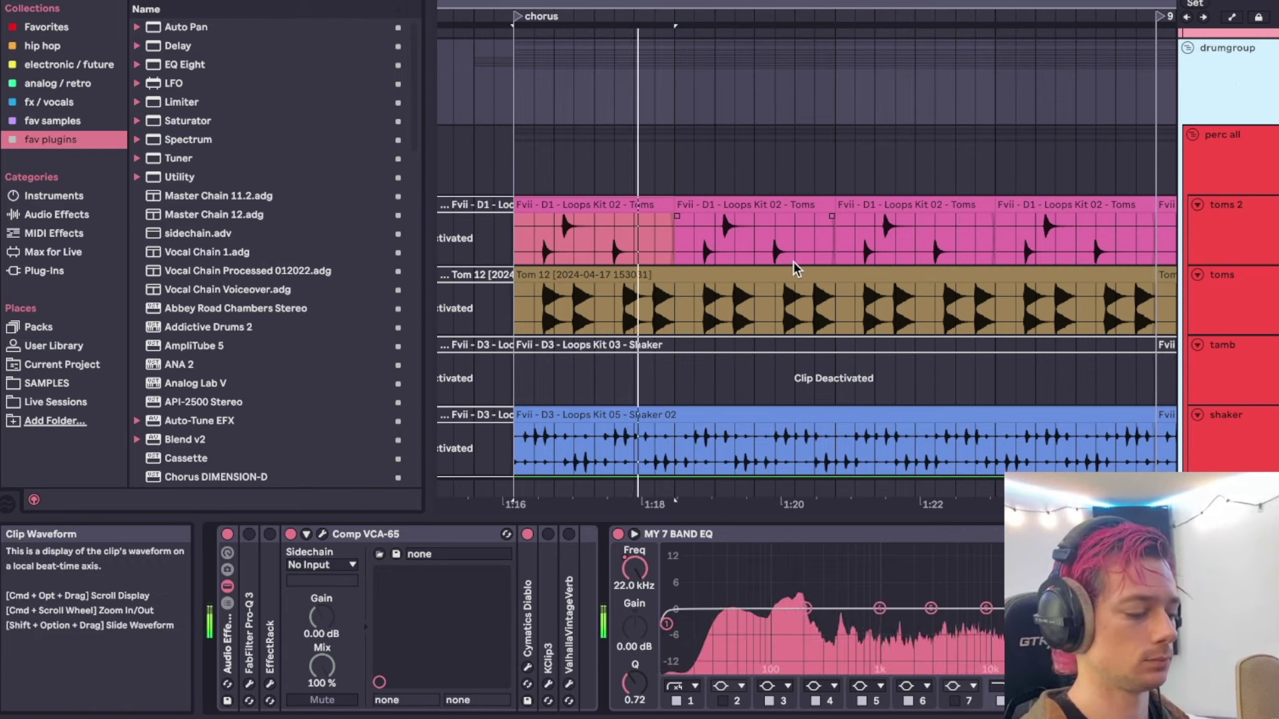
scroll(793, 262, down, 2)
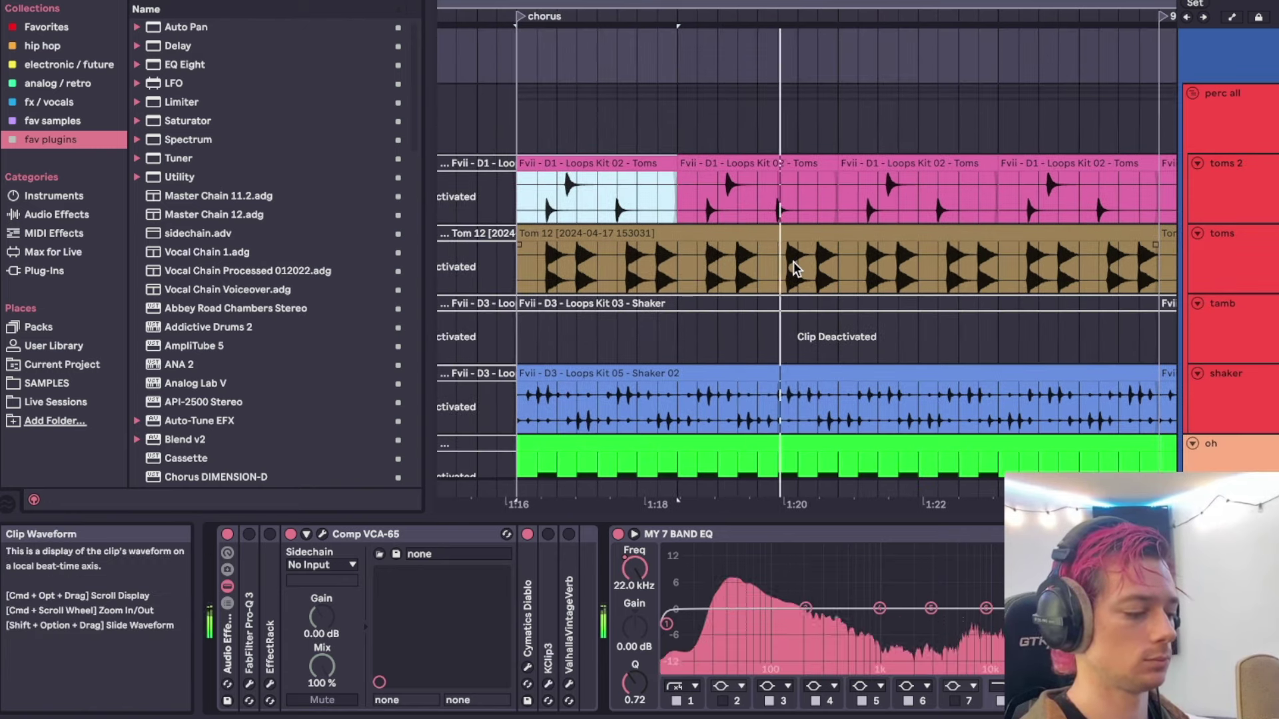
Play the toms clip from the start of the chorus, switching the toms track off and on to compare the groove.
click(785, 238)
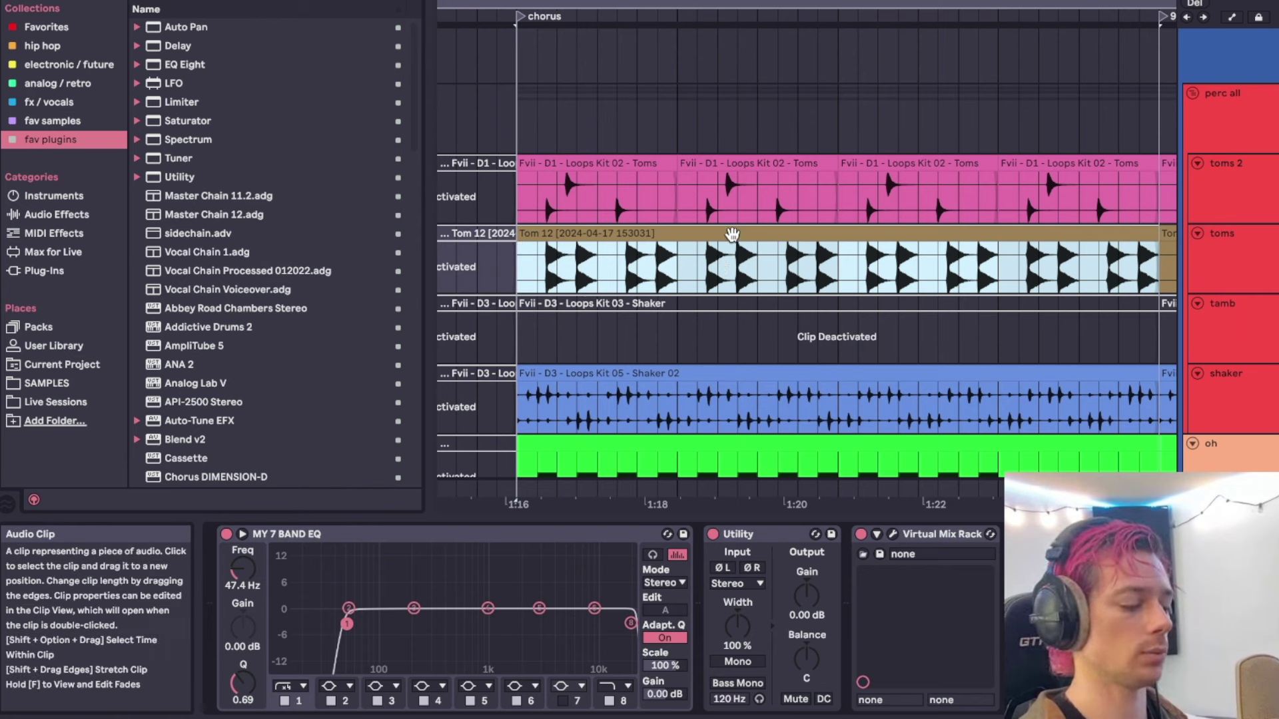
key(space)
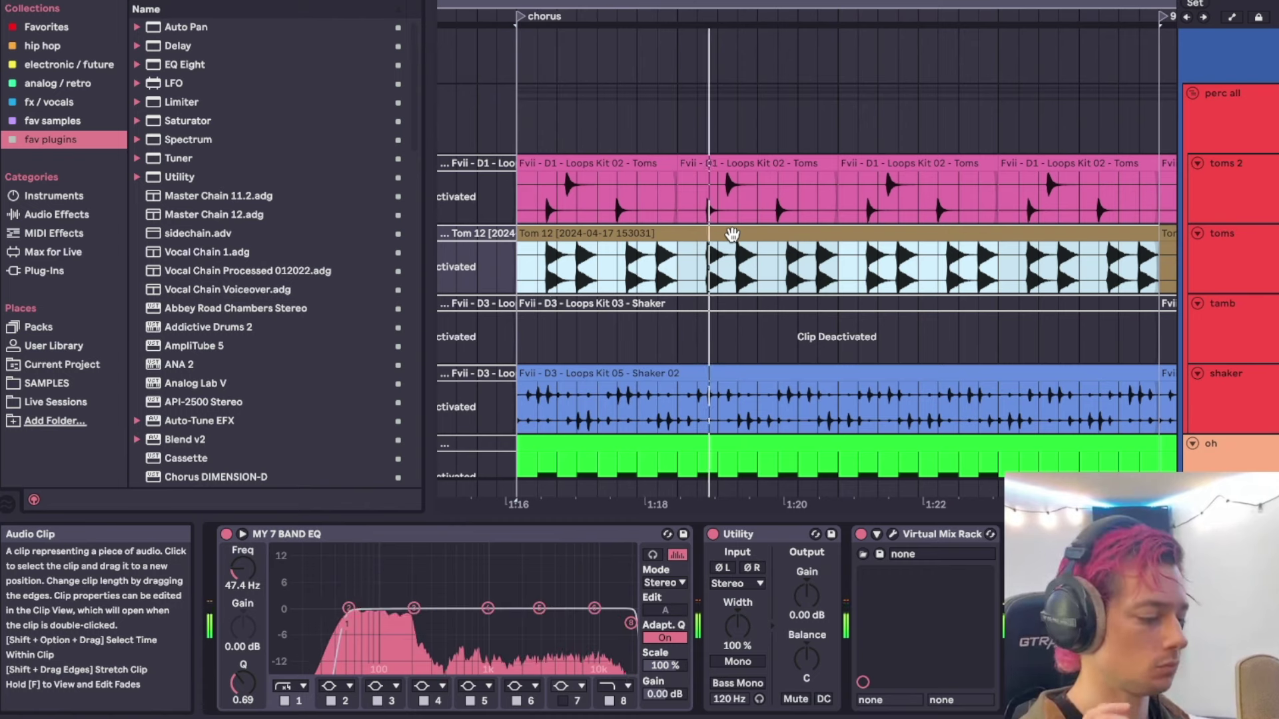
click(1261, 263)
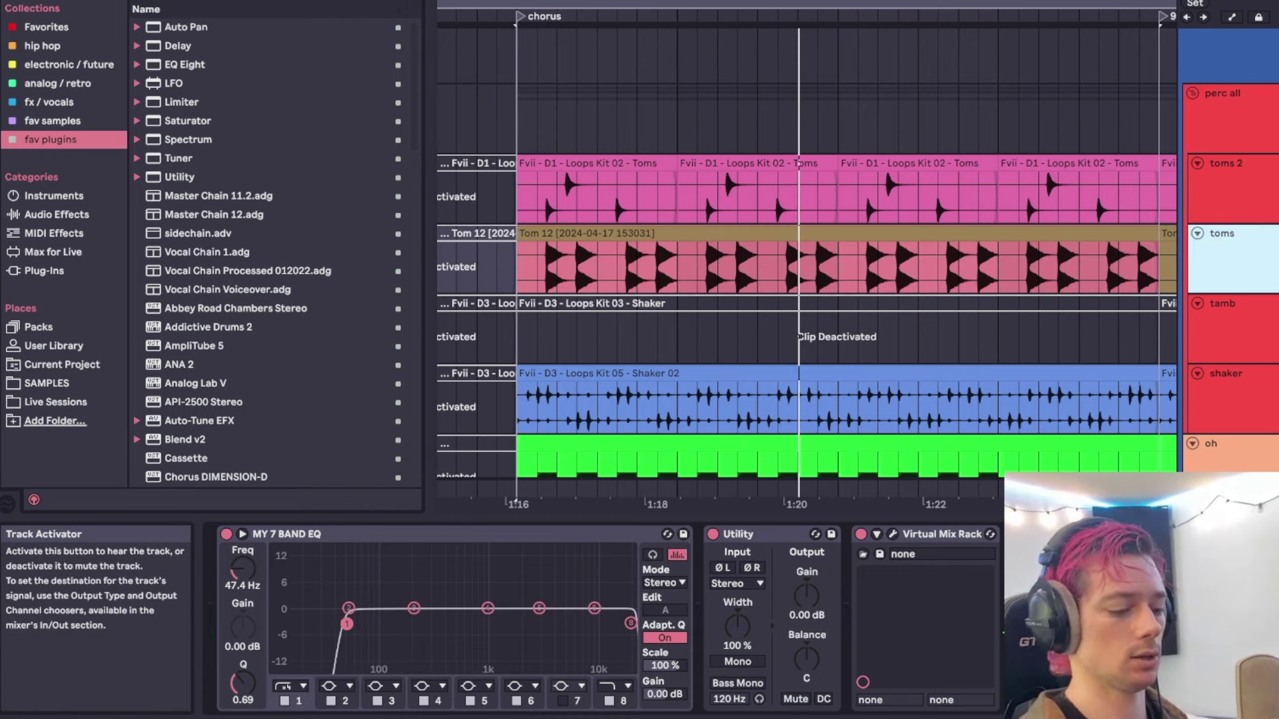
click(708, 230)
key(space)
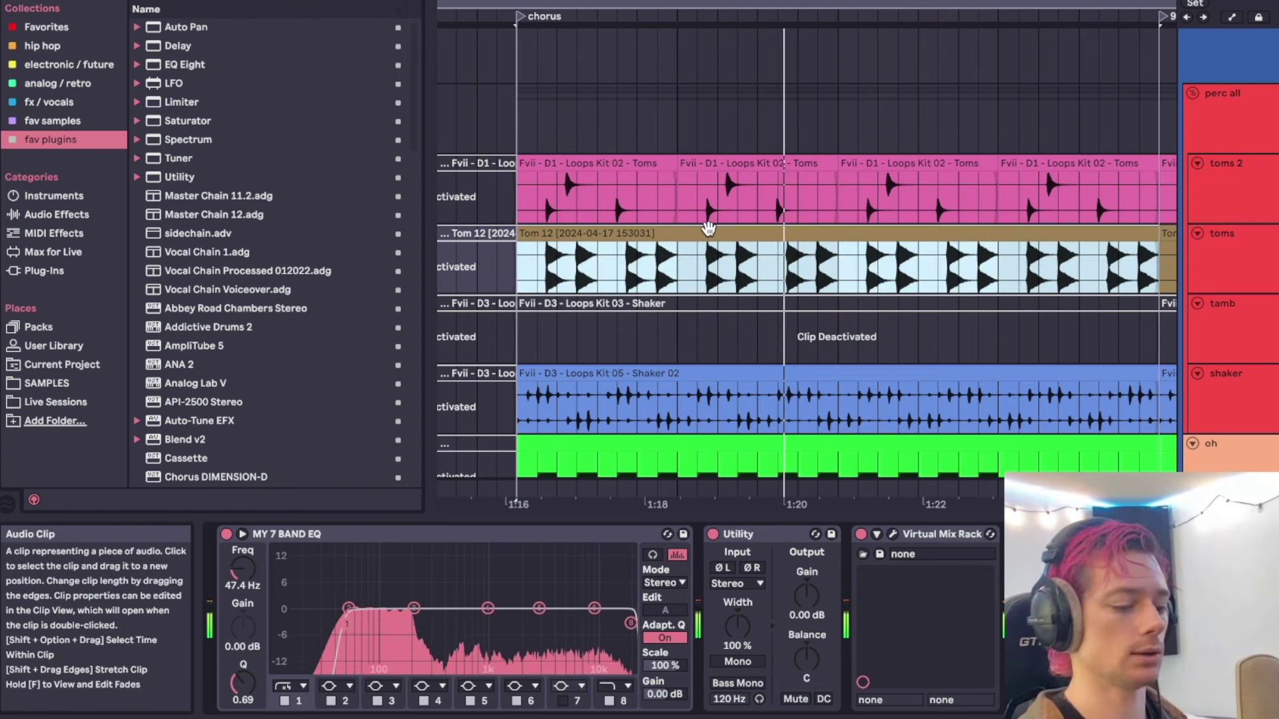
click(1229, 252)
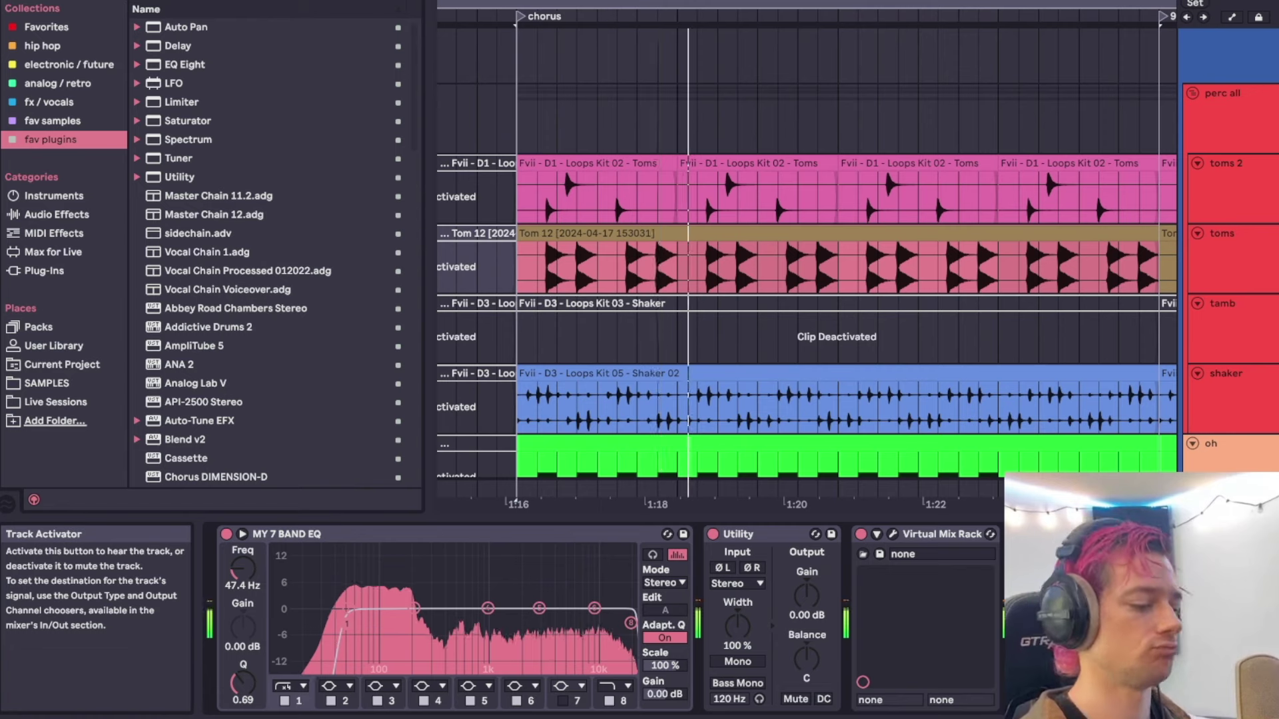
click(1242, 245)
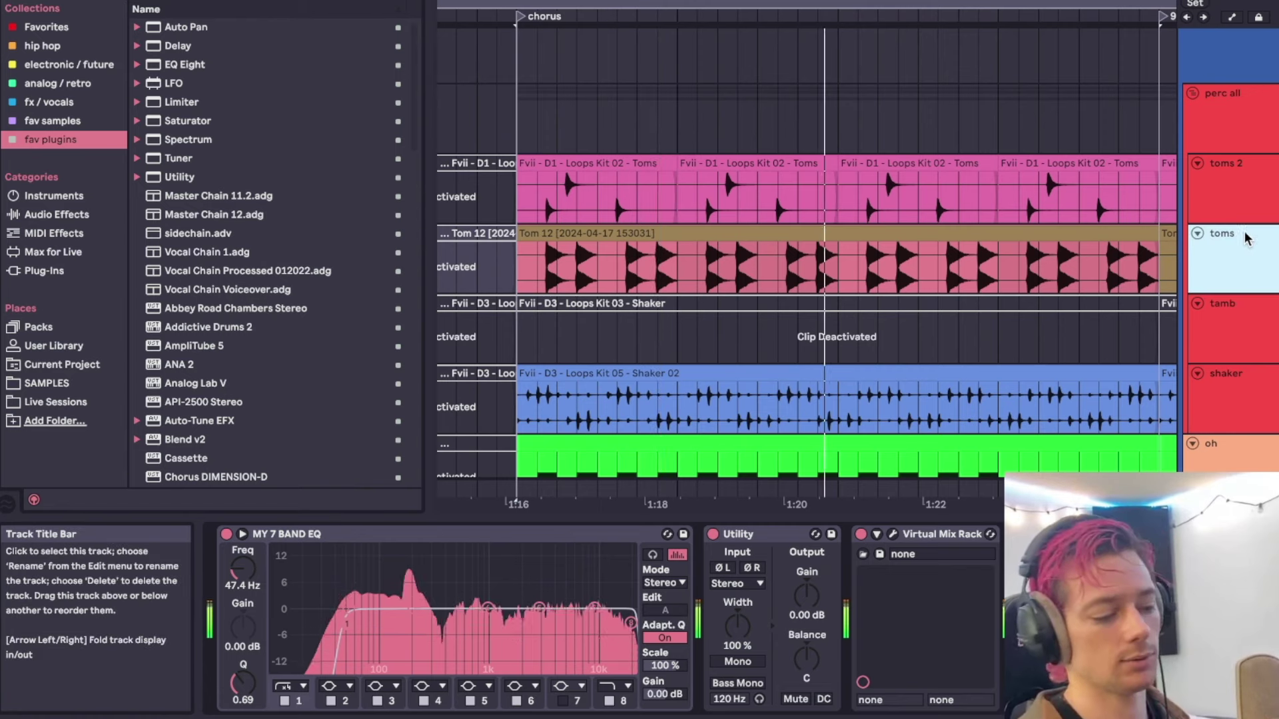
click(1233, 207)
click(1232, 257)
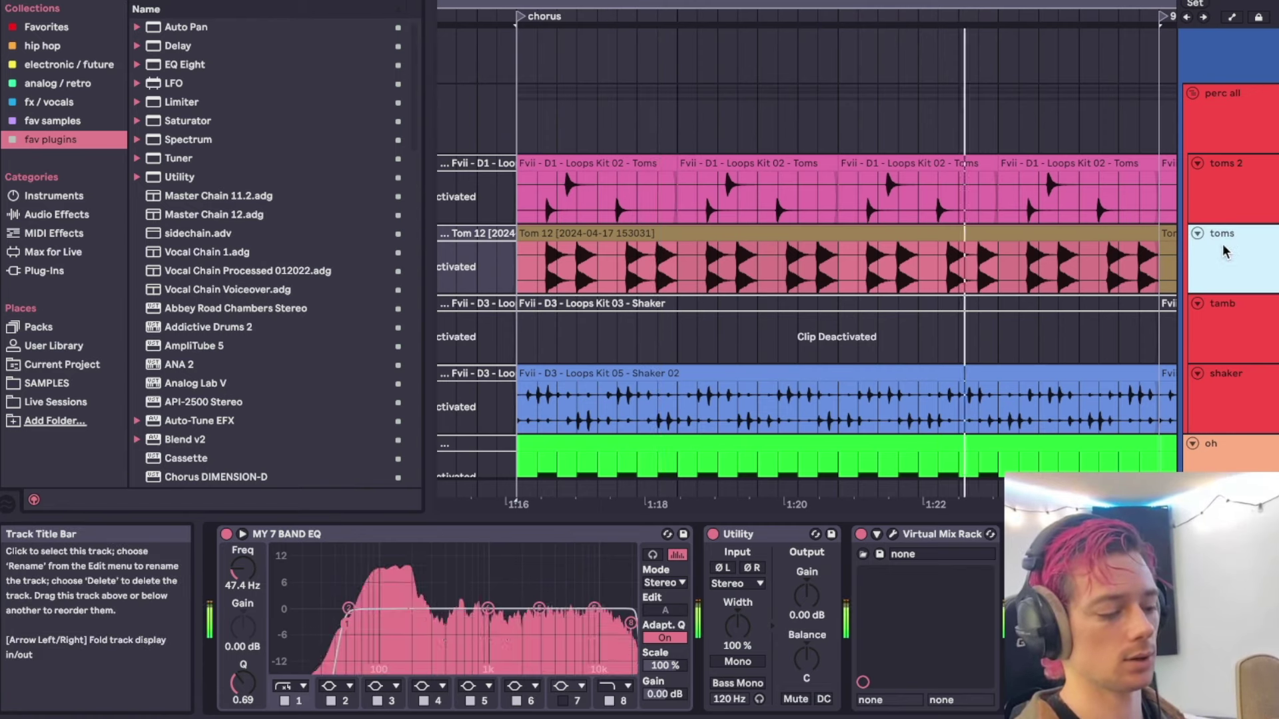
Inspect the toms clip in section 9 and listen to the toms 2 clip in the same section.
click(889, 236)
scroll(890, 237, down, 5)
click(1026, 236)
scroll(1023, 236, down, 2)
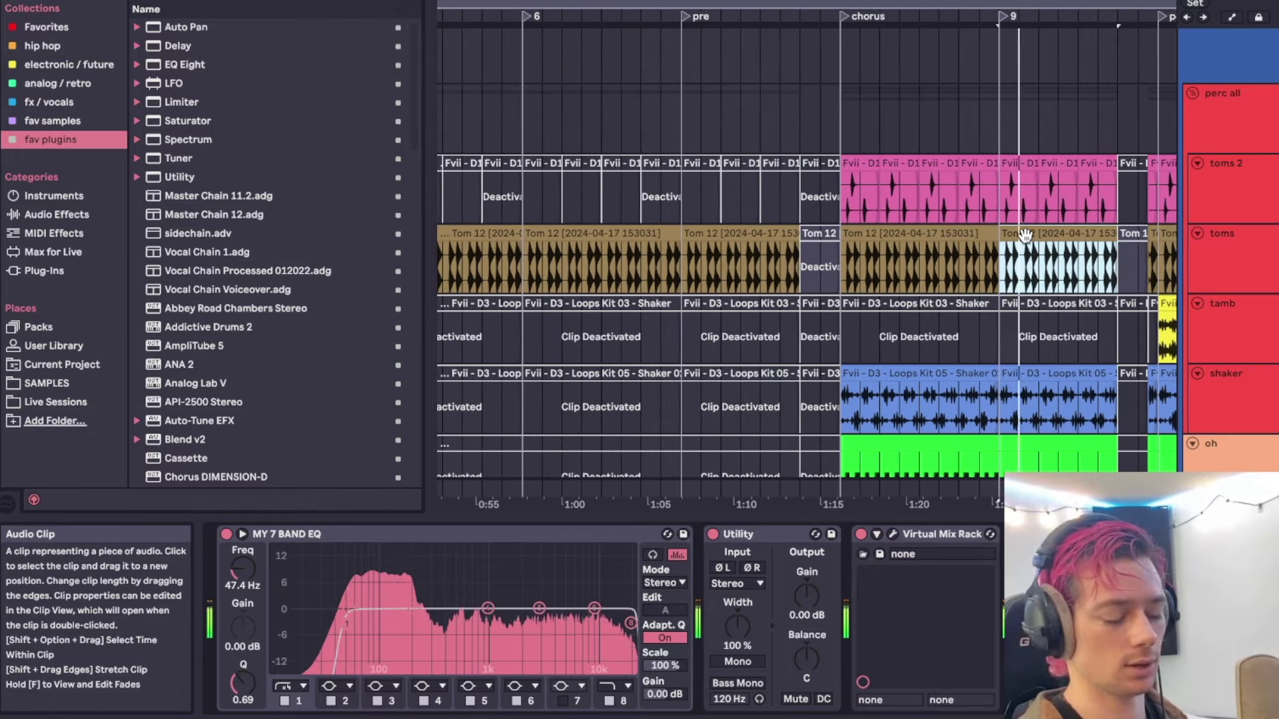
scroll(1026, 234, up, 3)
scroll(1025, 235, right, 2)
click(992, 241)
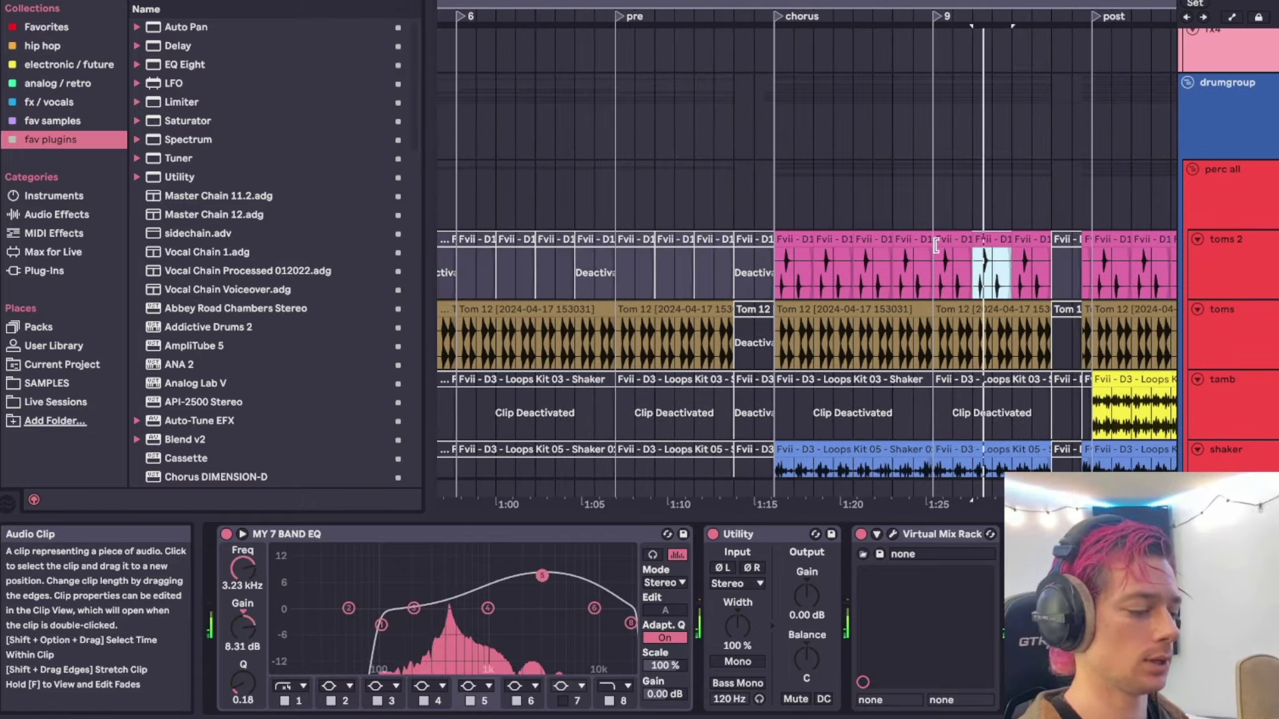
Play the drumgroup from the start of the chorus and show its Comp VCA-65 and Cymatics Diablo windows side by side.
click(803, 235)
click(1194, 150)
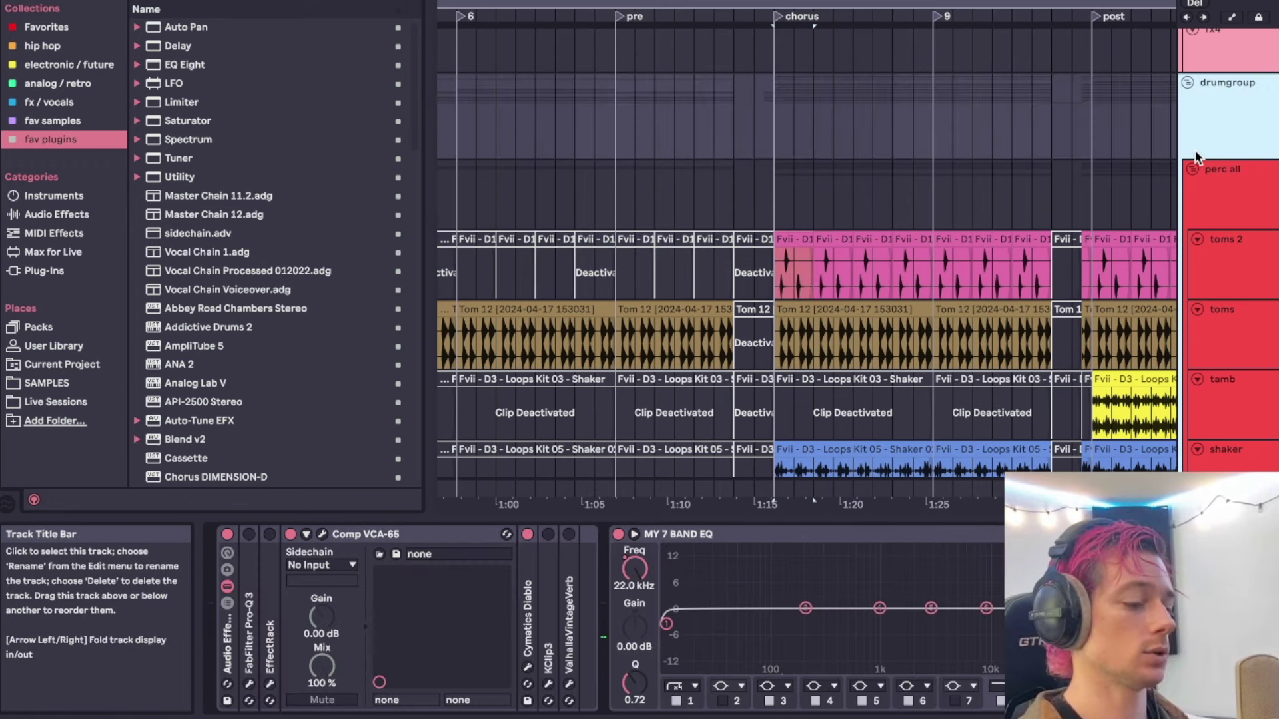
key(space)
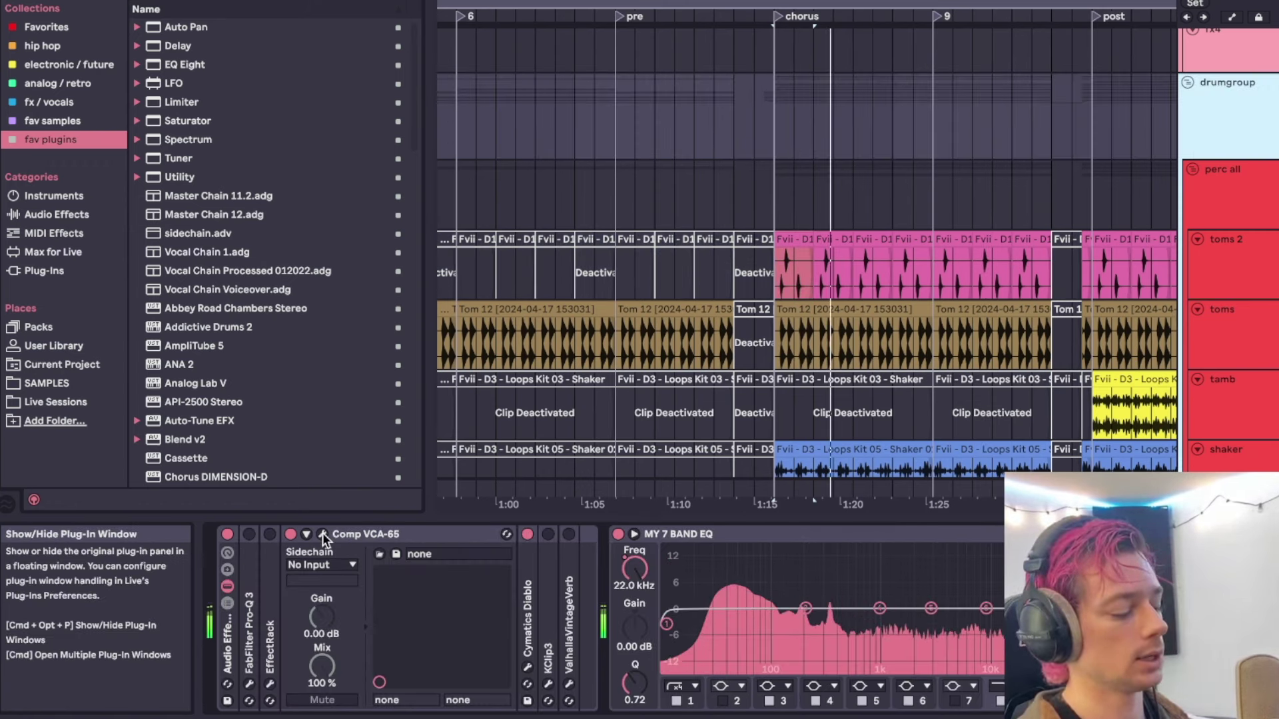
key(super+alt+p)
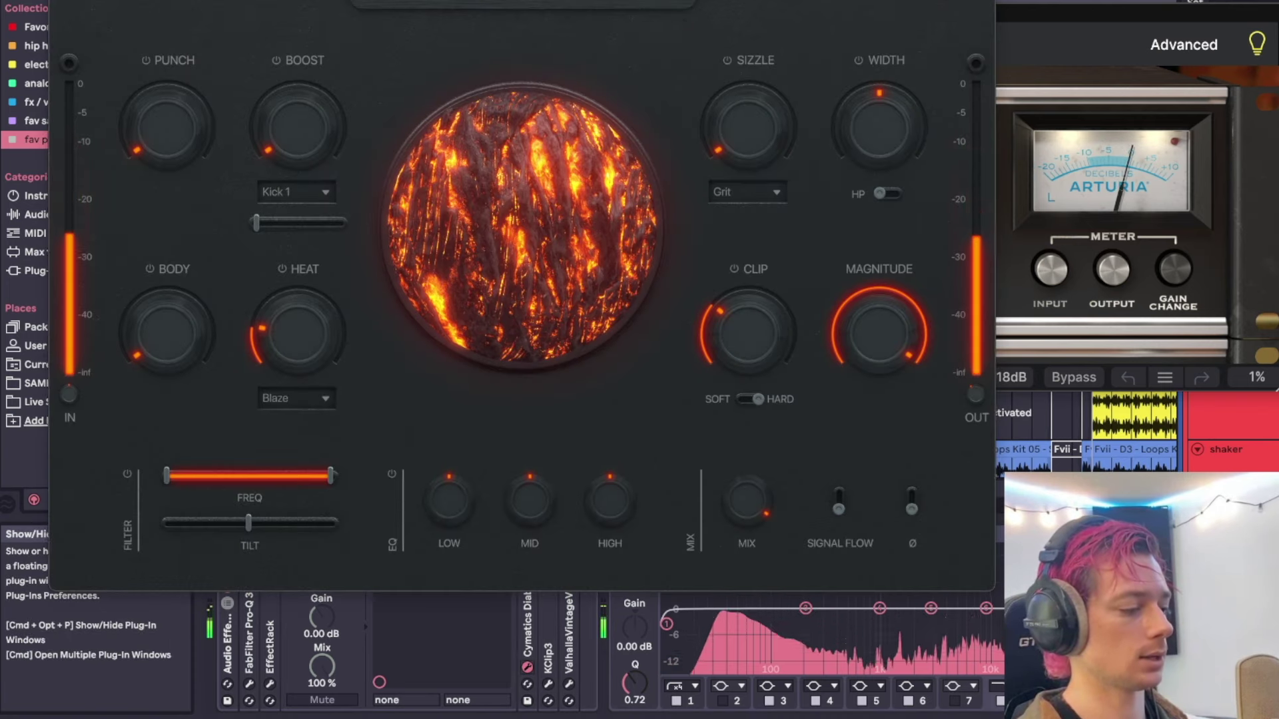
drag(673, 14, 1082, 15)
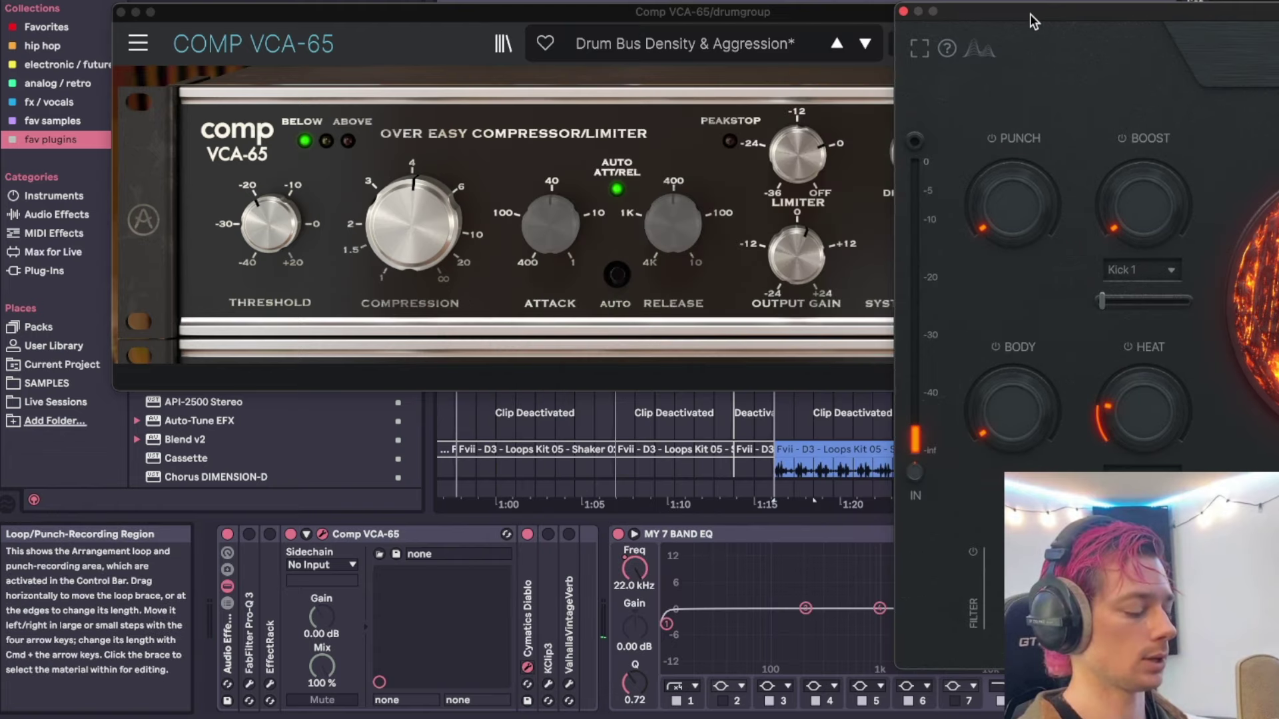
Play the drumgroup with Cymatics Diablo and Comp VCA-65 bypassed, and re-enable the compressor for comparison.
click(527, 534)
click(292, 534)
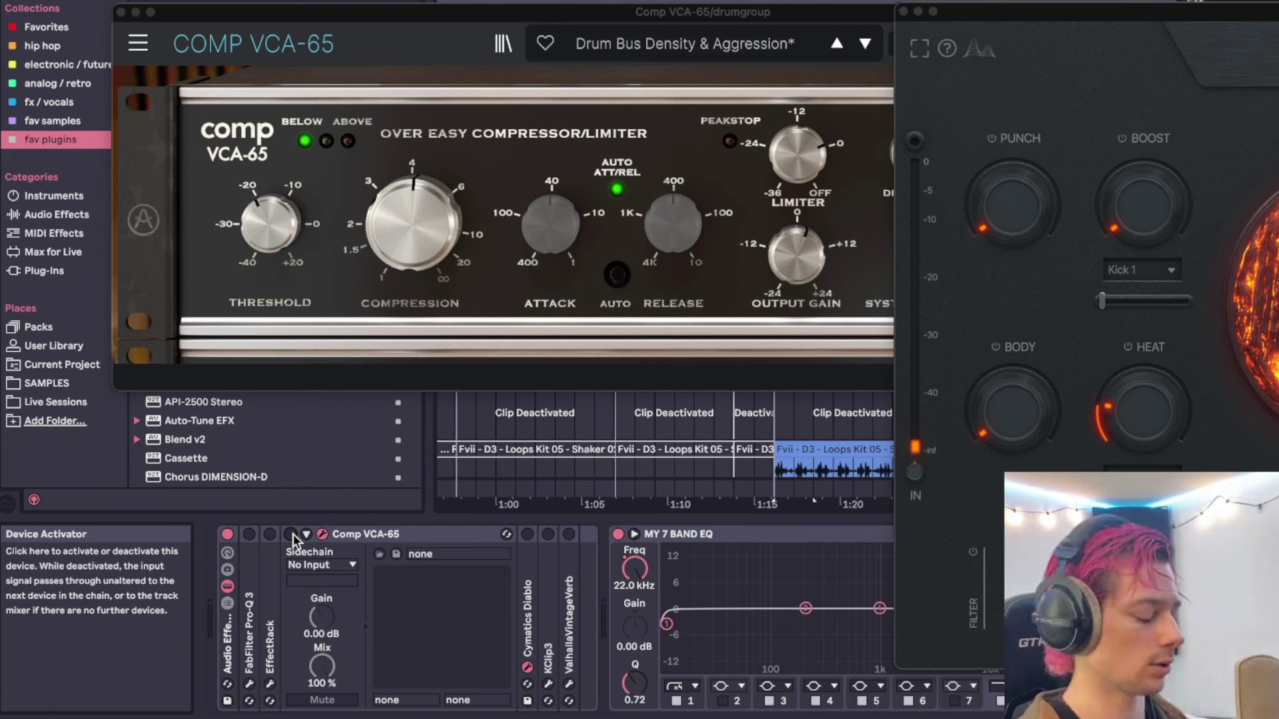
key(space)
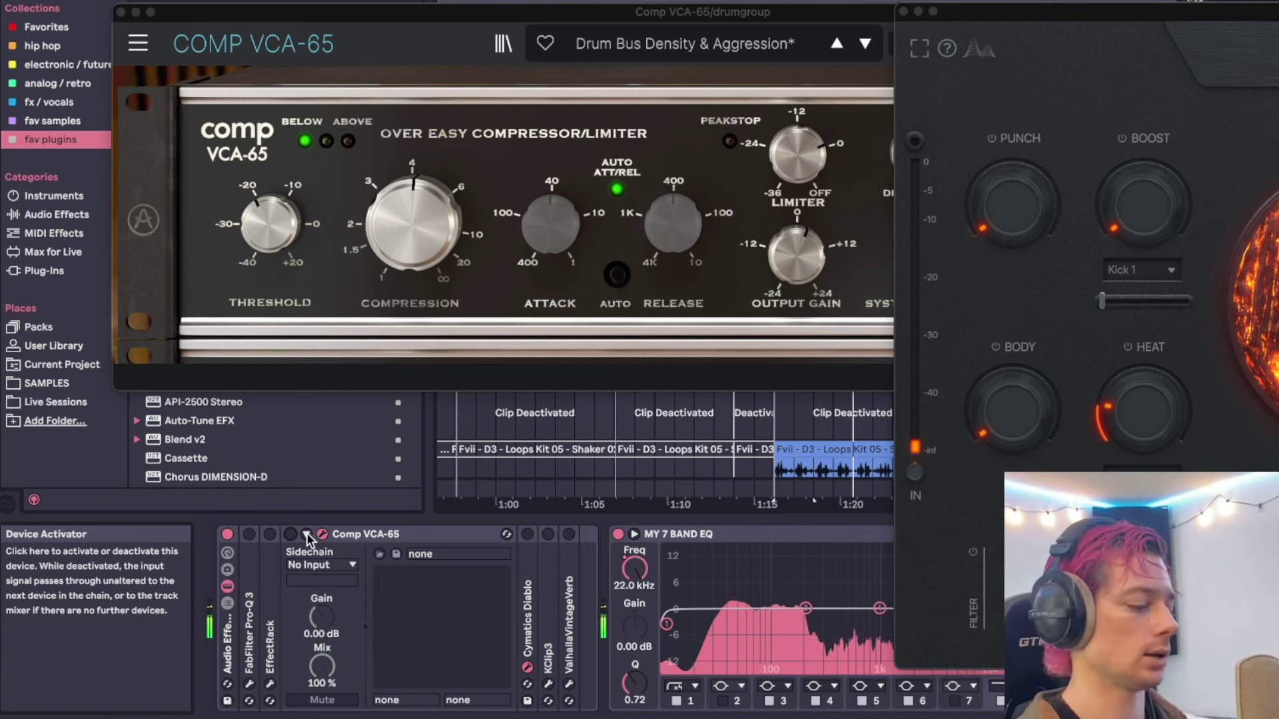
click(346, 535)
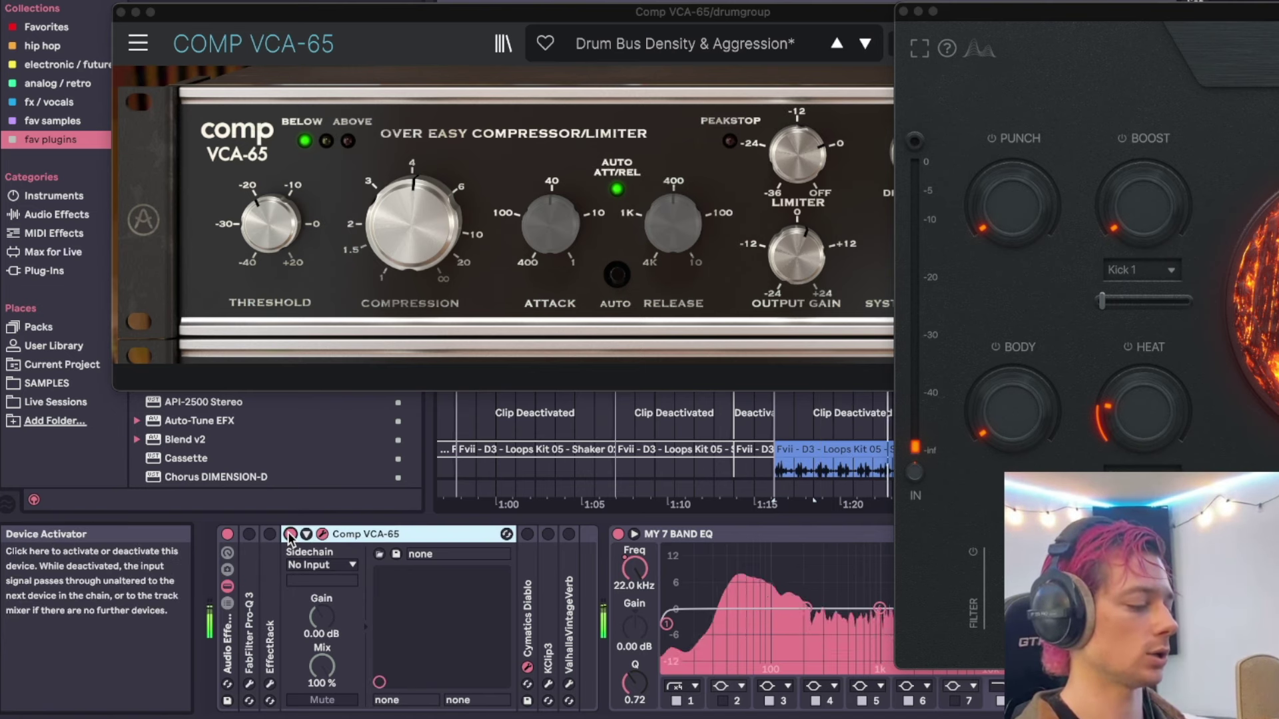
Examine the Comp VCA-65 settings, including its output gain, during playback and close its window.
double_click(648, 13)
drag(649, 14, 609, 7)
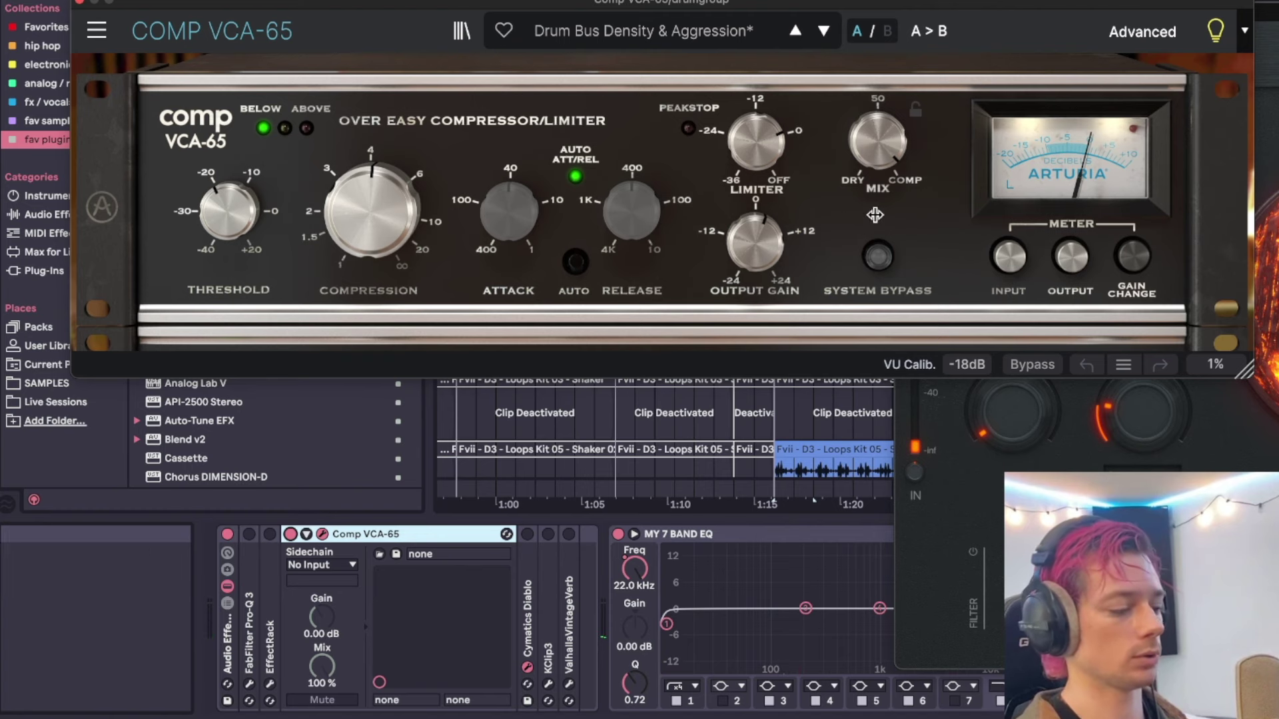
mouse_move(759, 227)
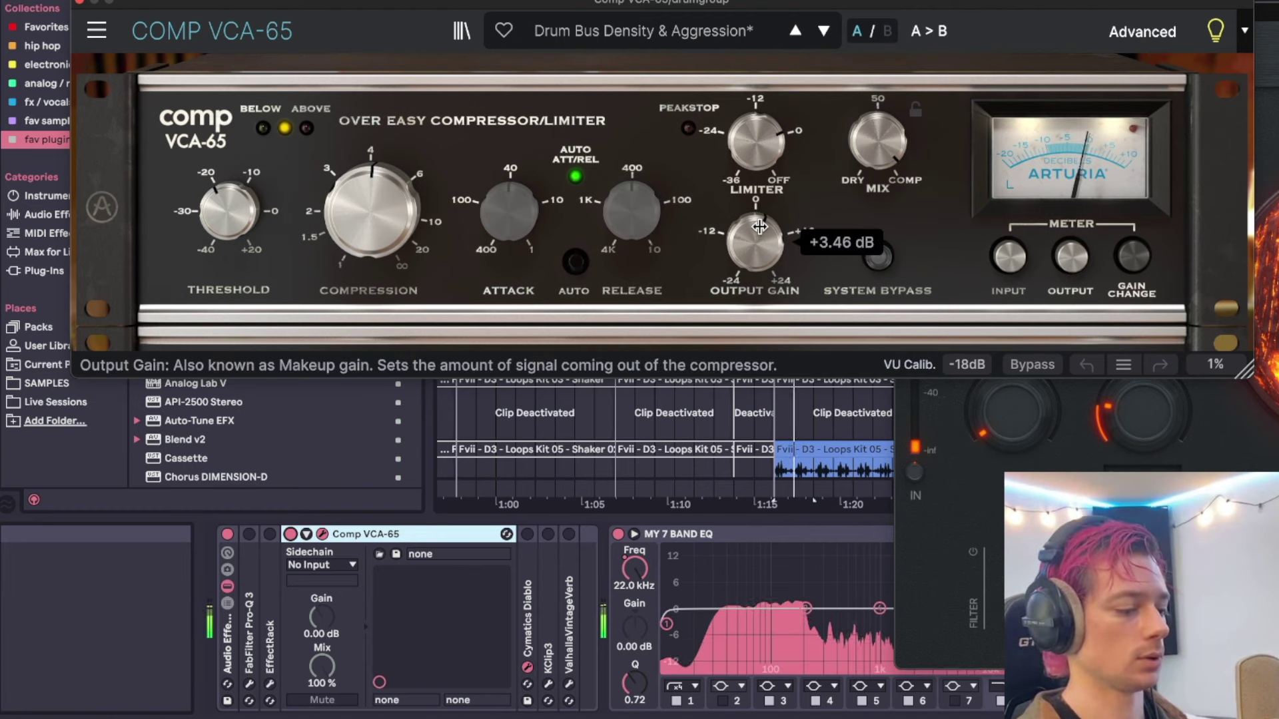
click(324, 534)
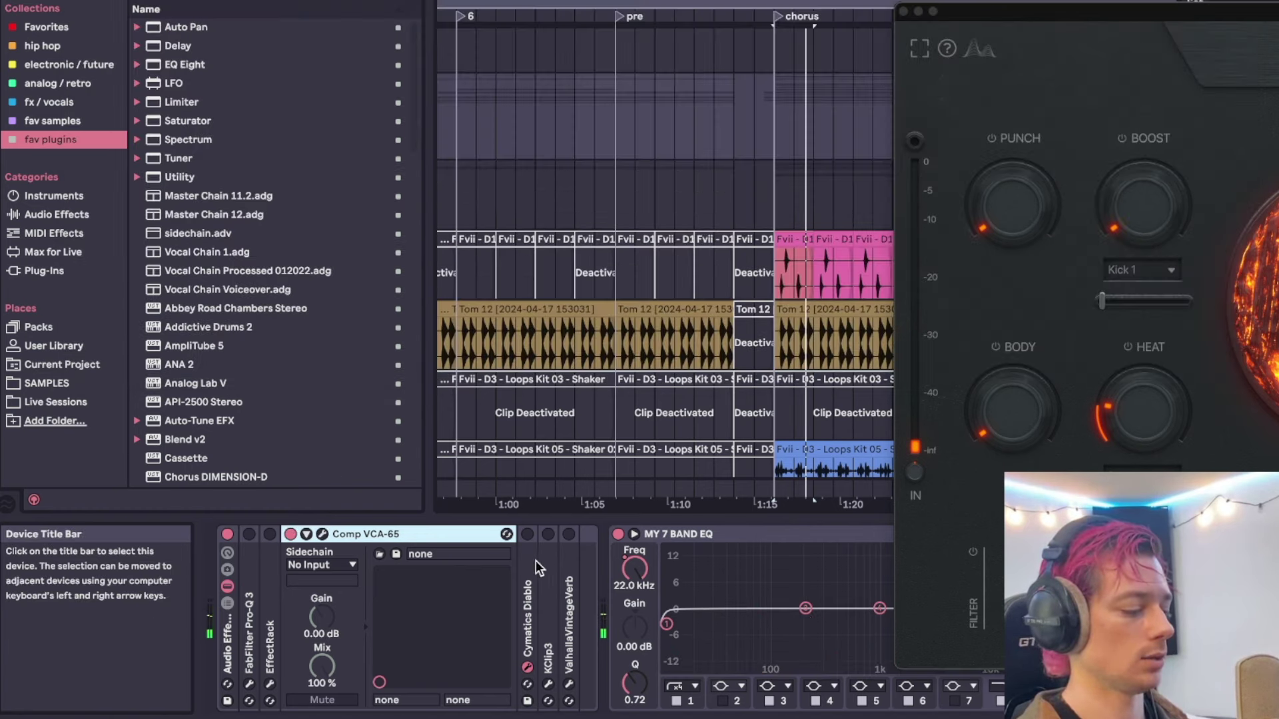
Compare the drumgroup with Cymatics Diablo bypassed and active, leave it enabled, and close its window.
drag(1061, 12, 767, 0)
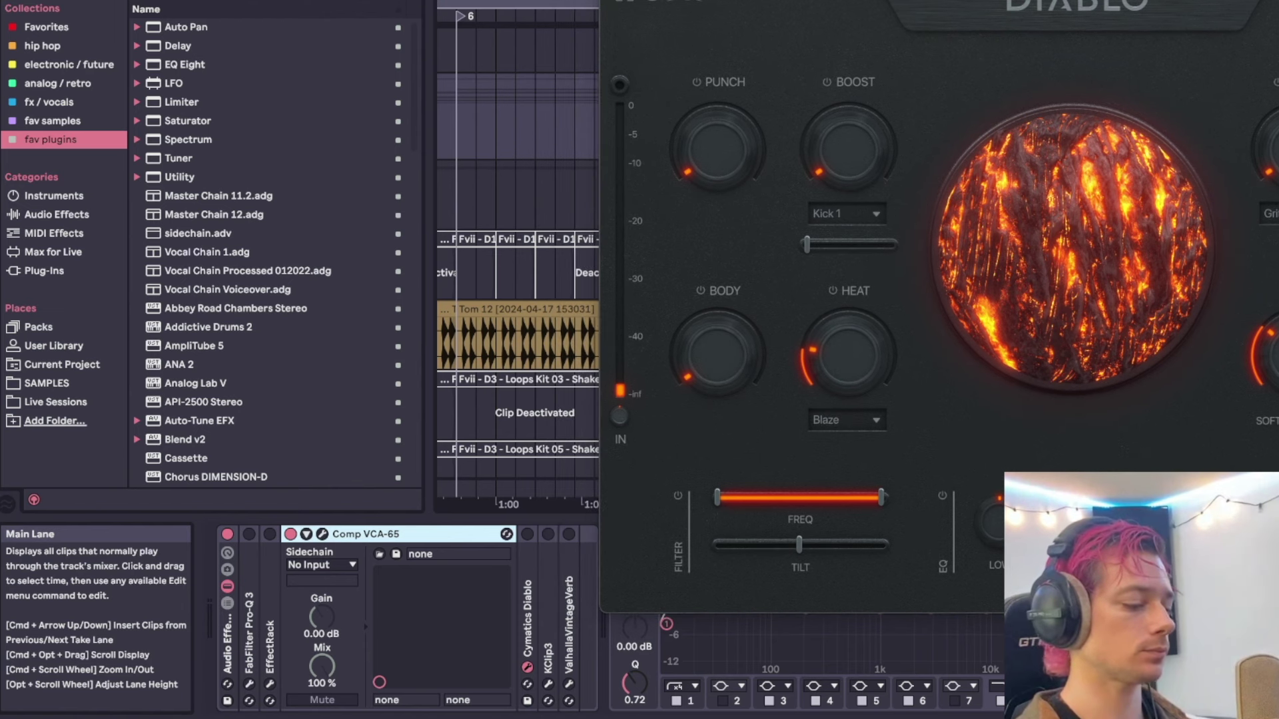
click(528, 570)
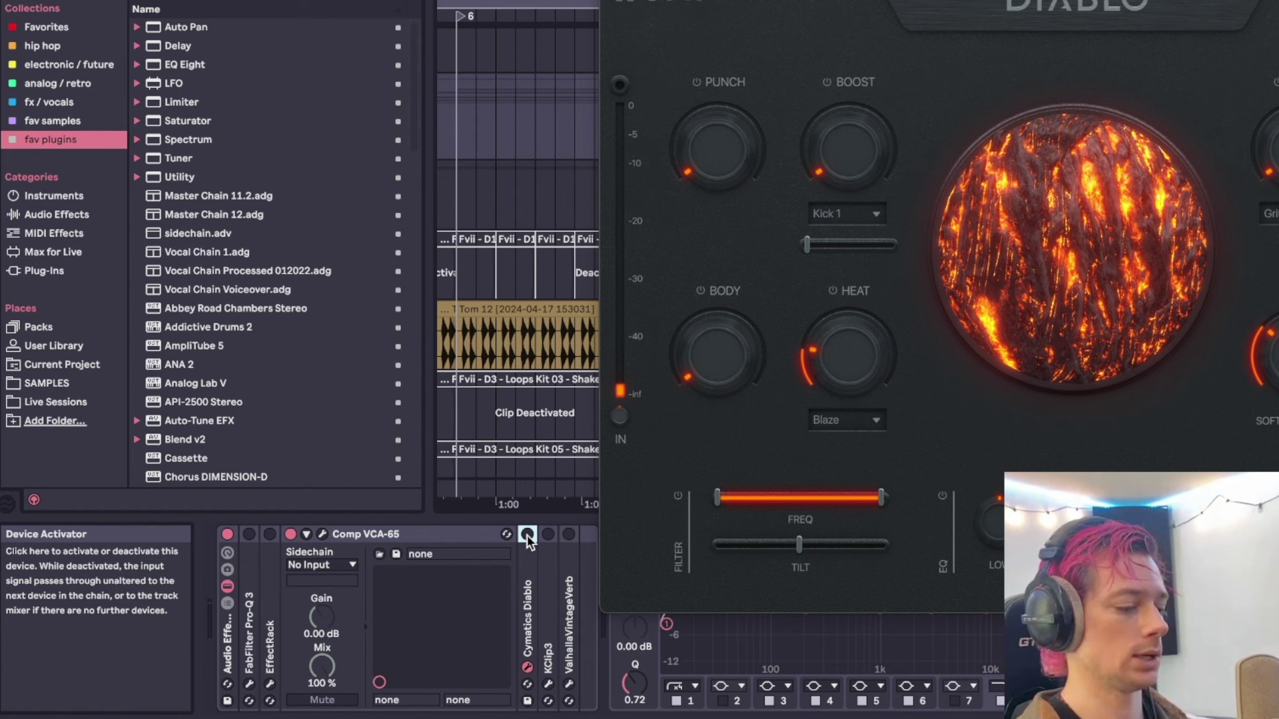
click(526, 534)
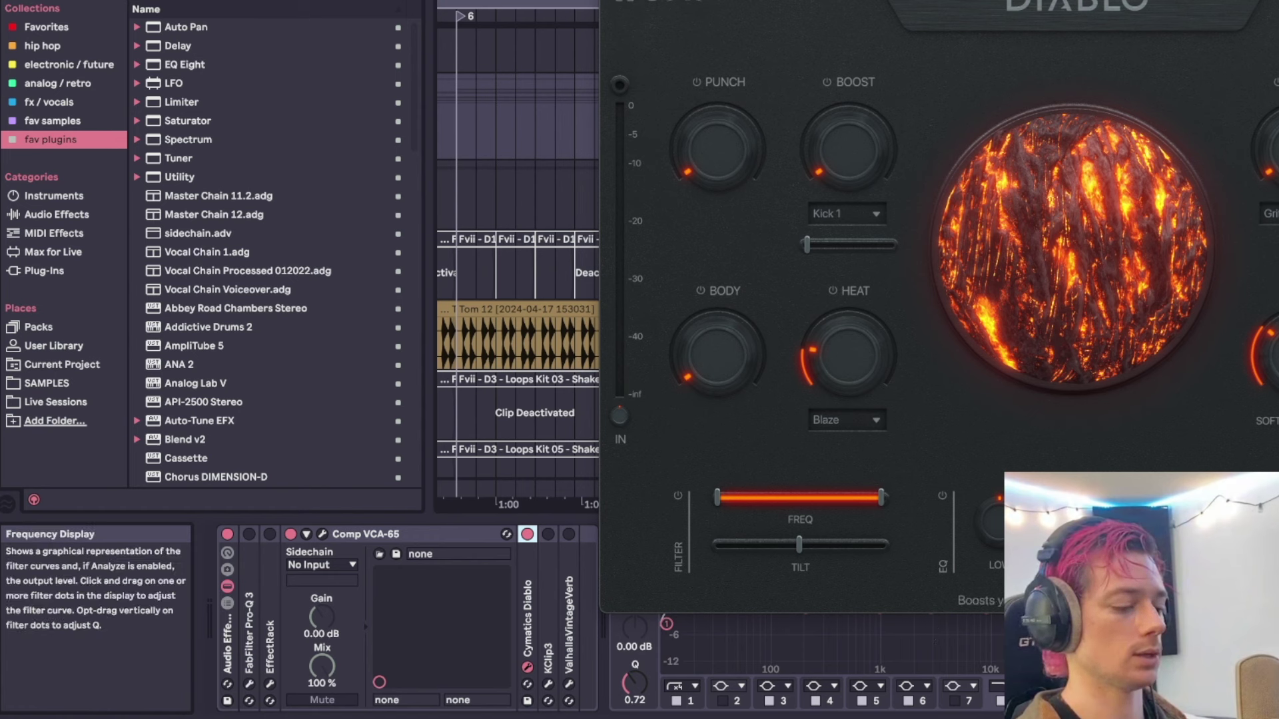
click(528, 537)
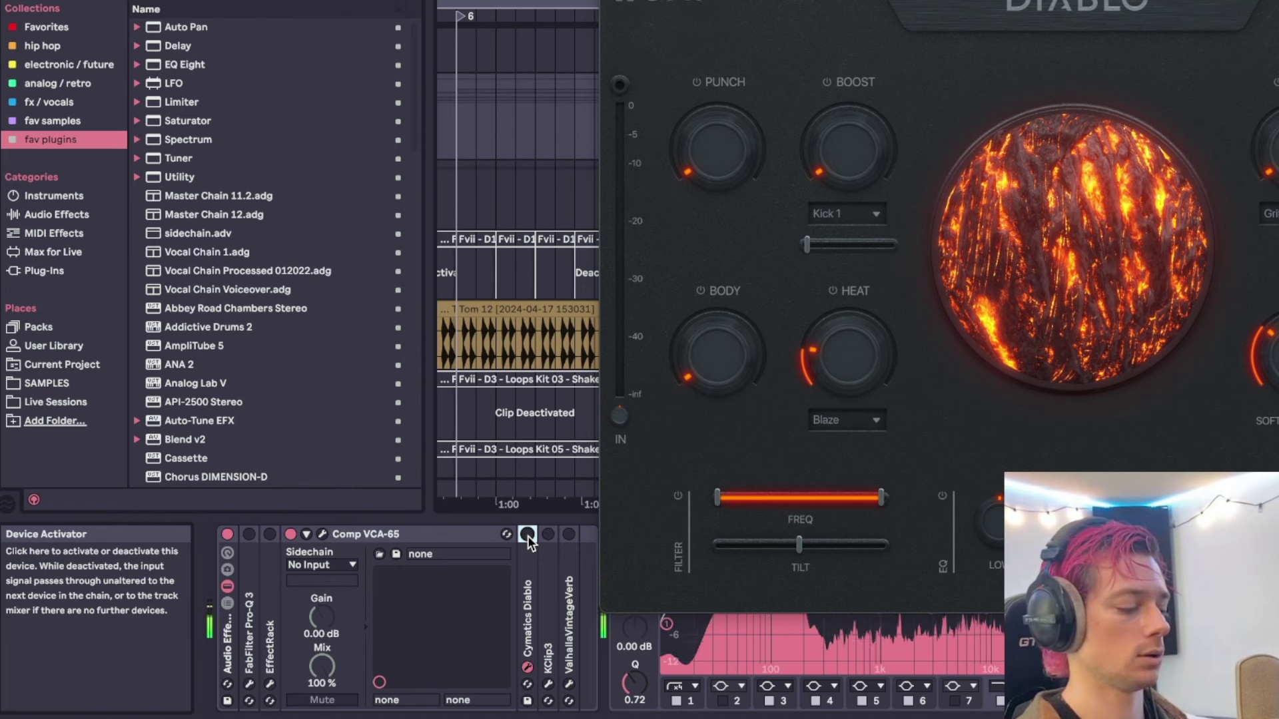
click(528, 536)
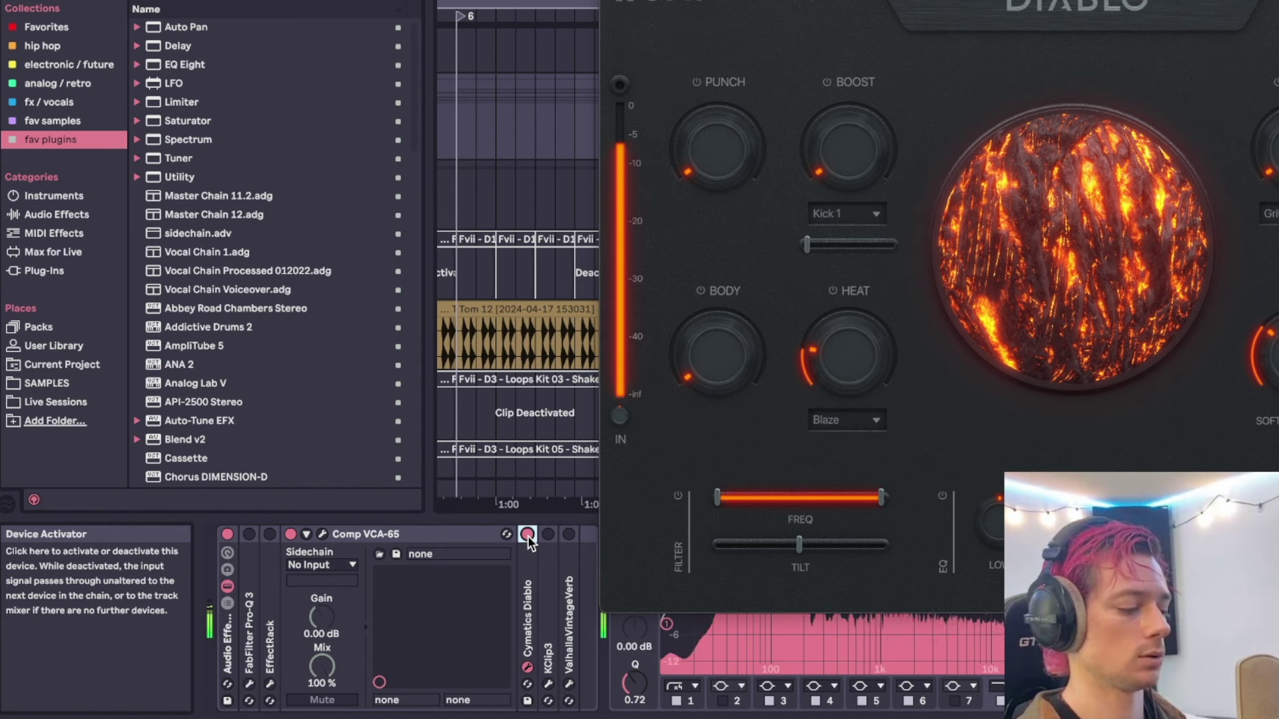
click(528, 535)
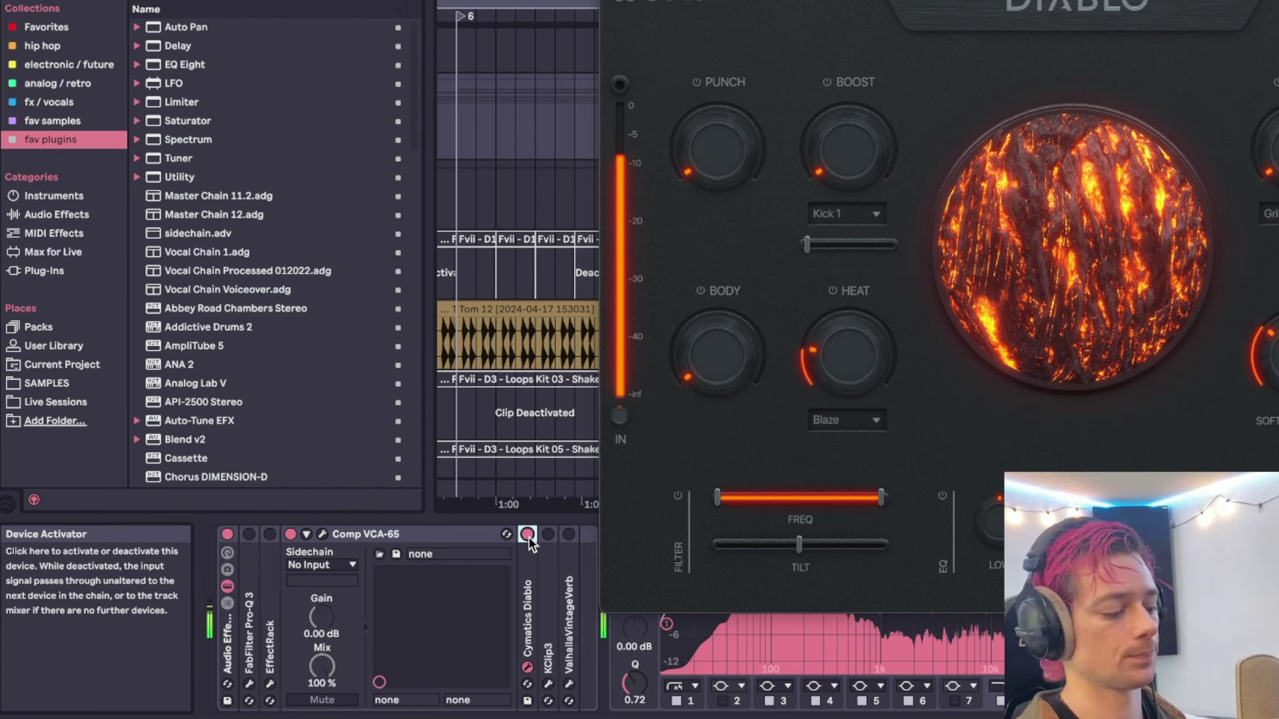
click(528, 535)
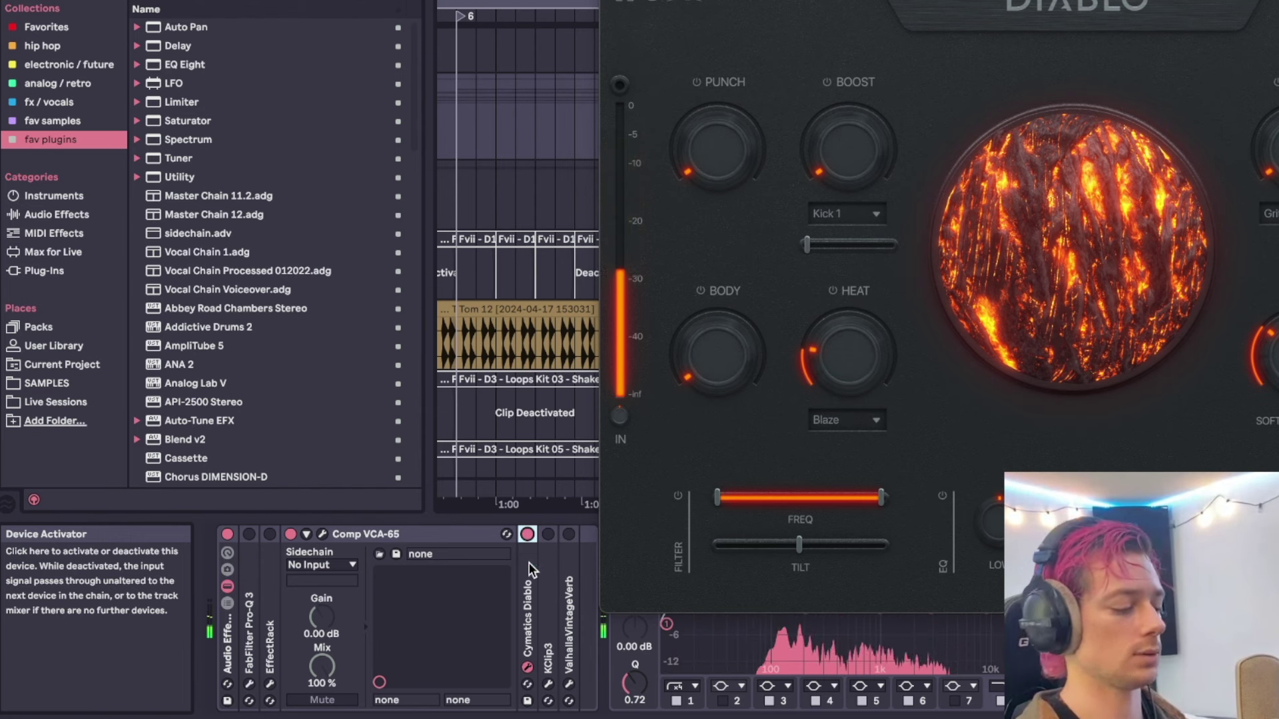
click(608, 2)
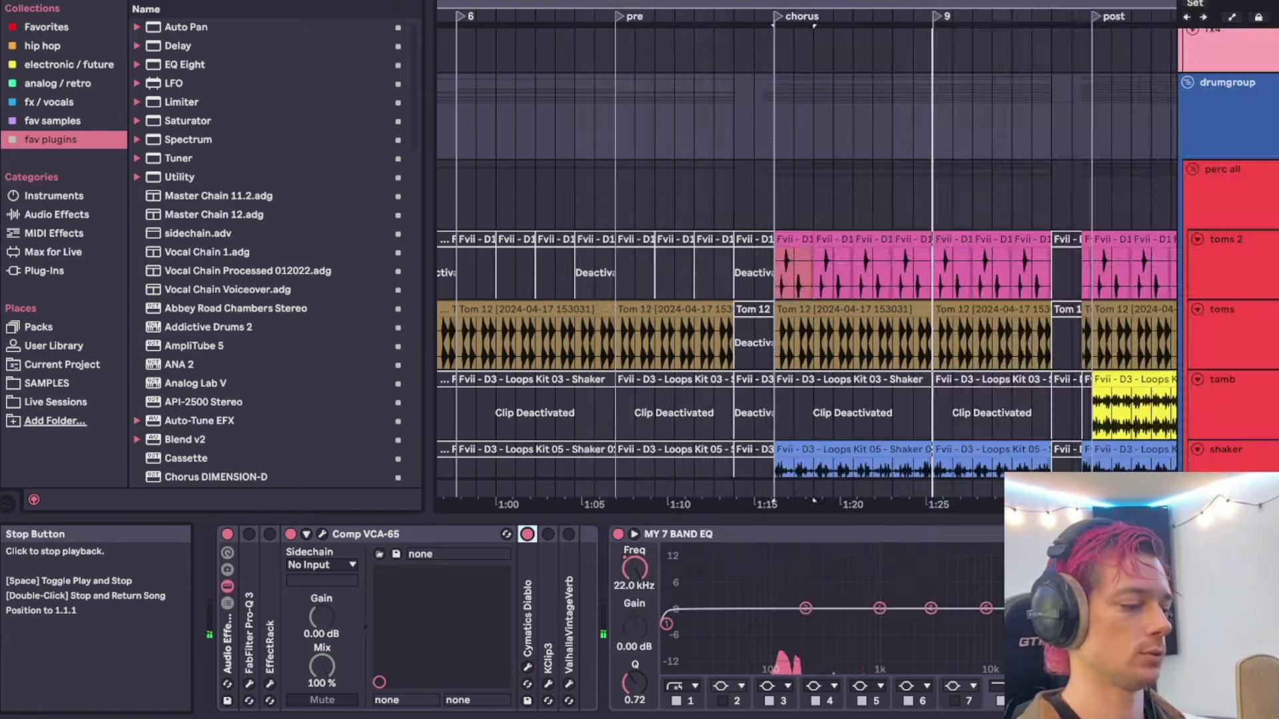
Play the drumgroup from the start of the chorus and bring the neighbouring song sections into view.
click(770, 122)
key(space)
key(space)
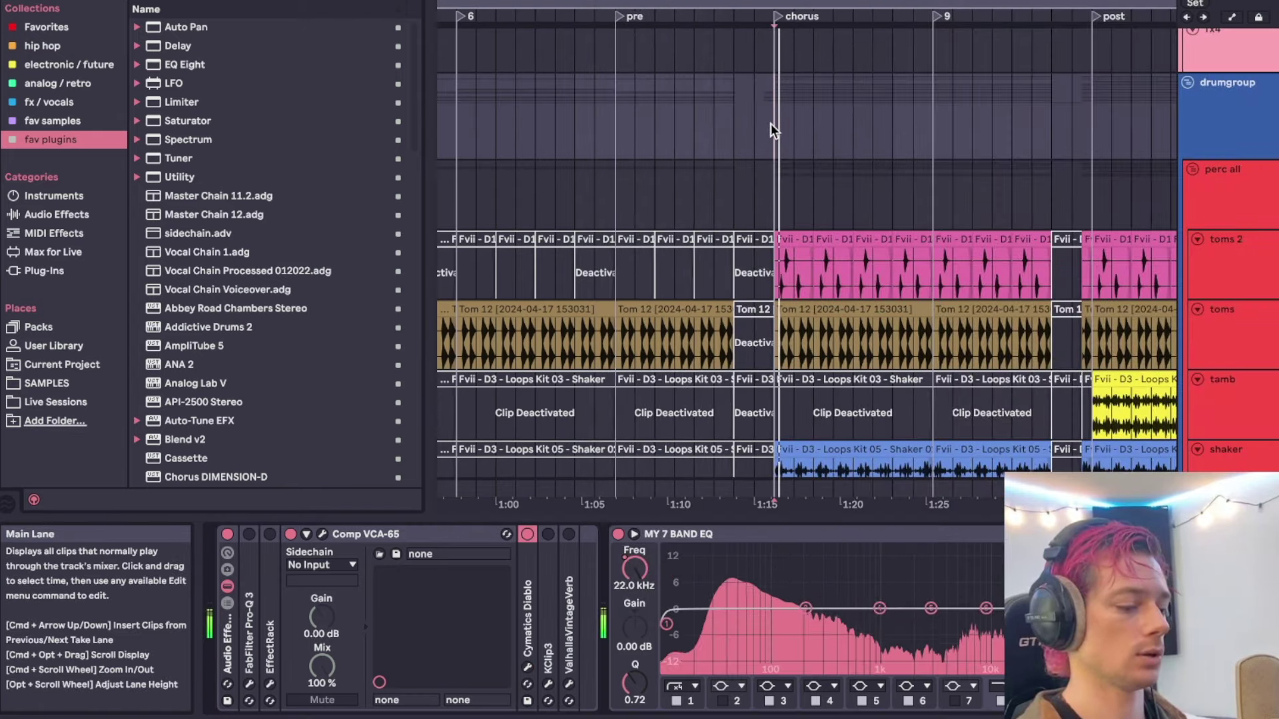
scroll(770, 123, down, 3)
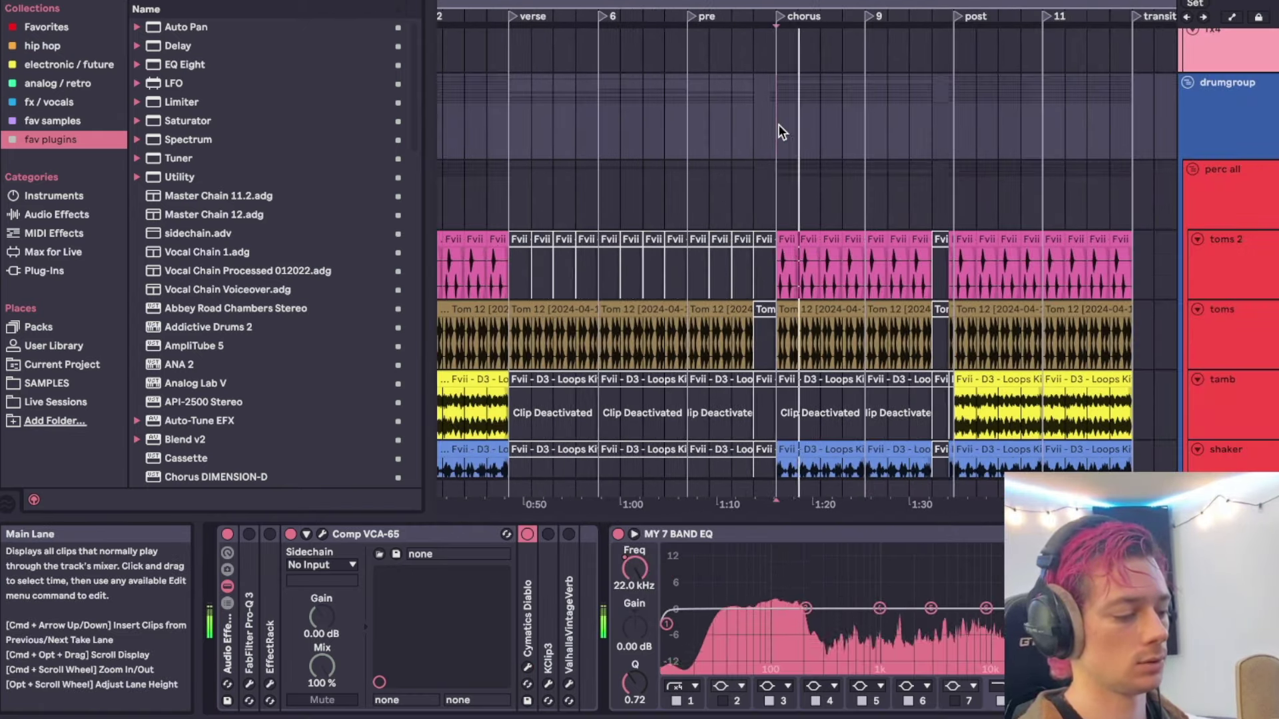
Find the FX group's tracks above the drumgroup, select the fx1 riser clip before the chorus, and bring the earlier sections into view.
scroll(778, 125, down, 3)
scroll(778, 125, down, 2)
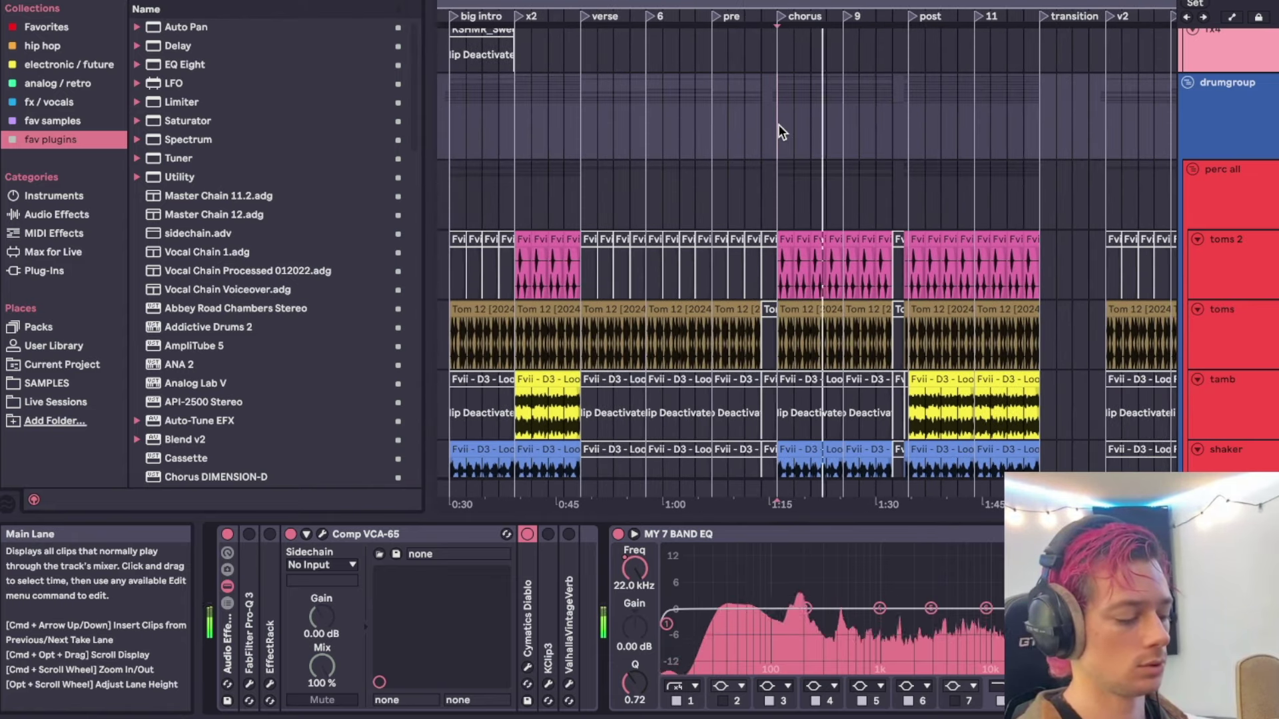
scroll(778, 125, up, 2)
scroll(778, 125, up, 6)
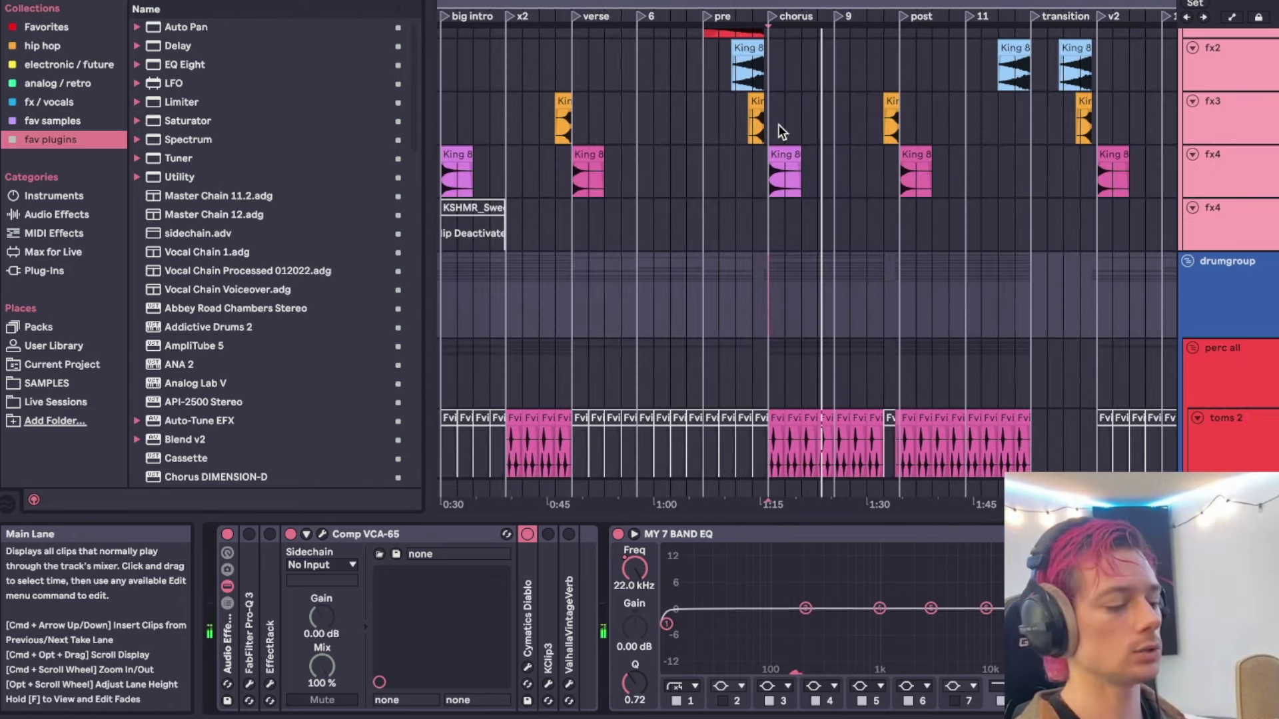
scroll(751, 147, up, 3)
click(707, 200)
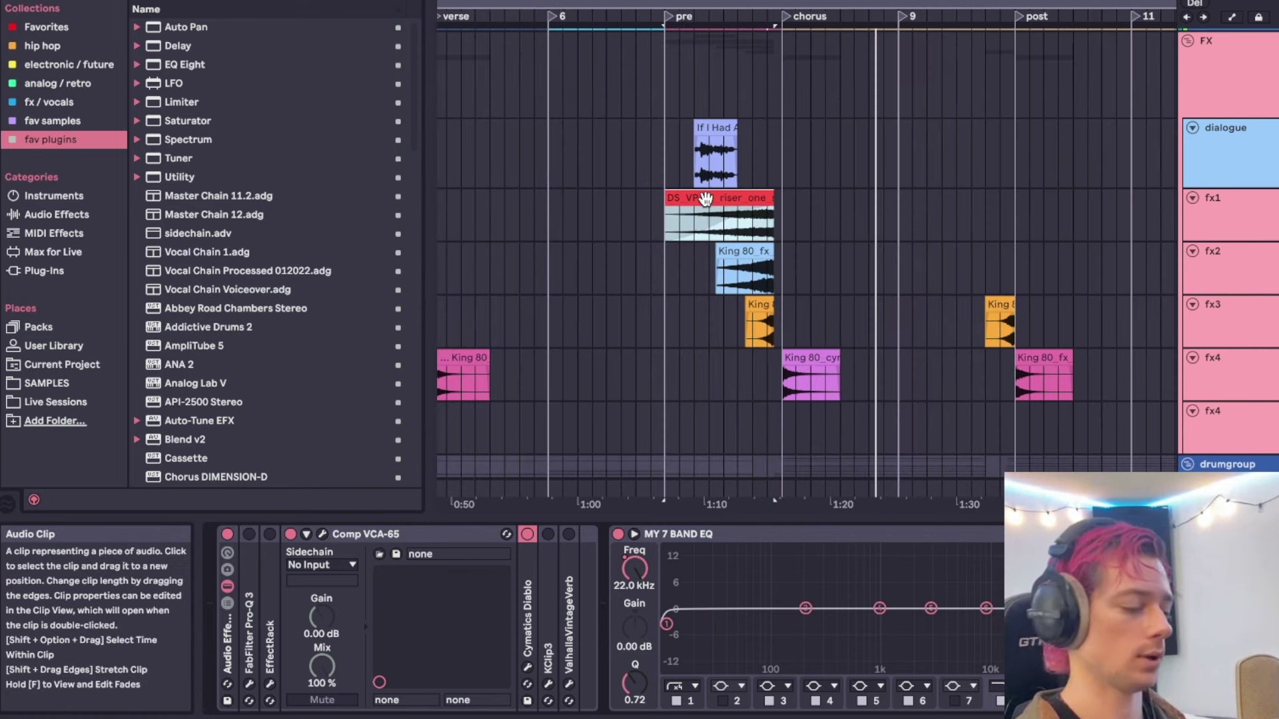
scroll(705, 199, down, 3)
scroll(705, 199, left, 6)
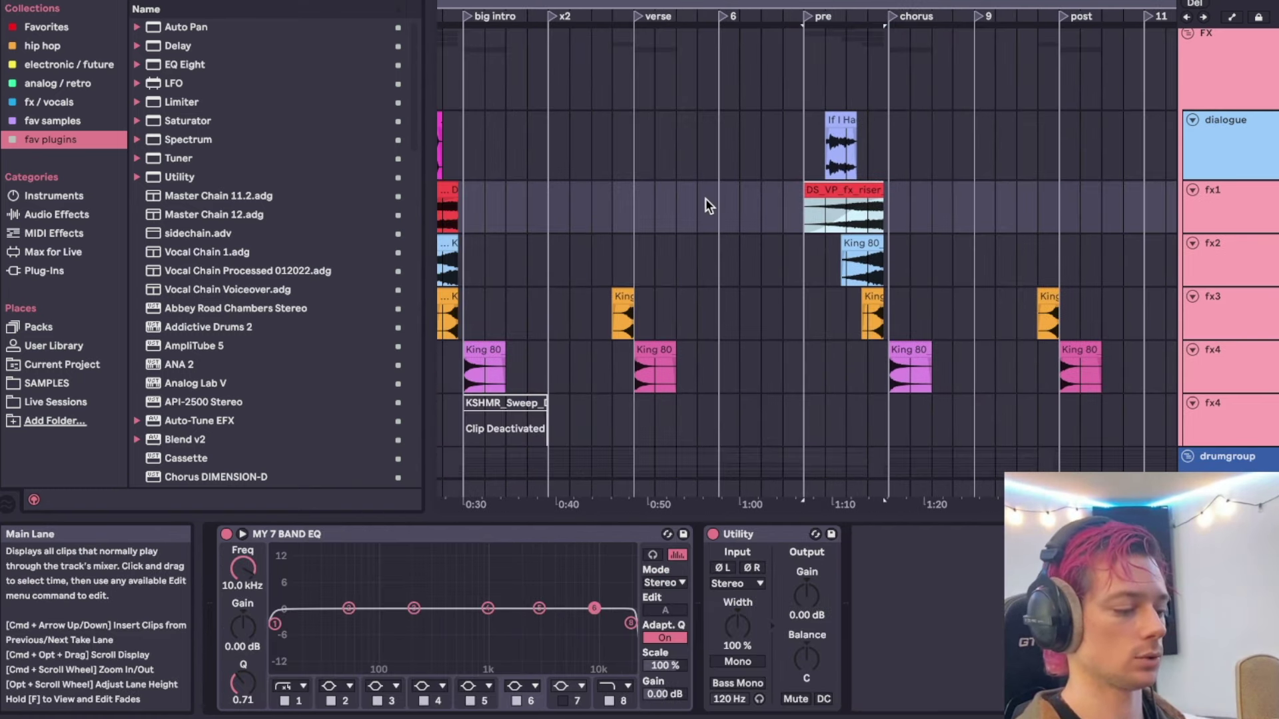
Audition the dialogue clip in the intro and the Mister Big Buddha clip in section 2.
click(586, 118)
key(space)
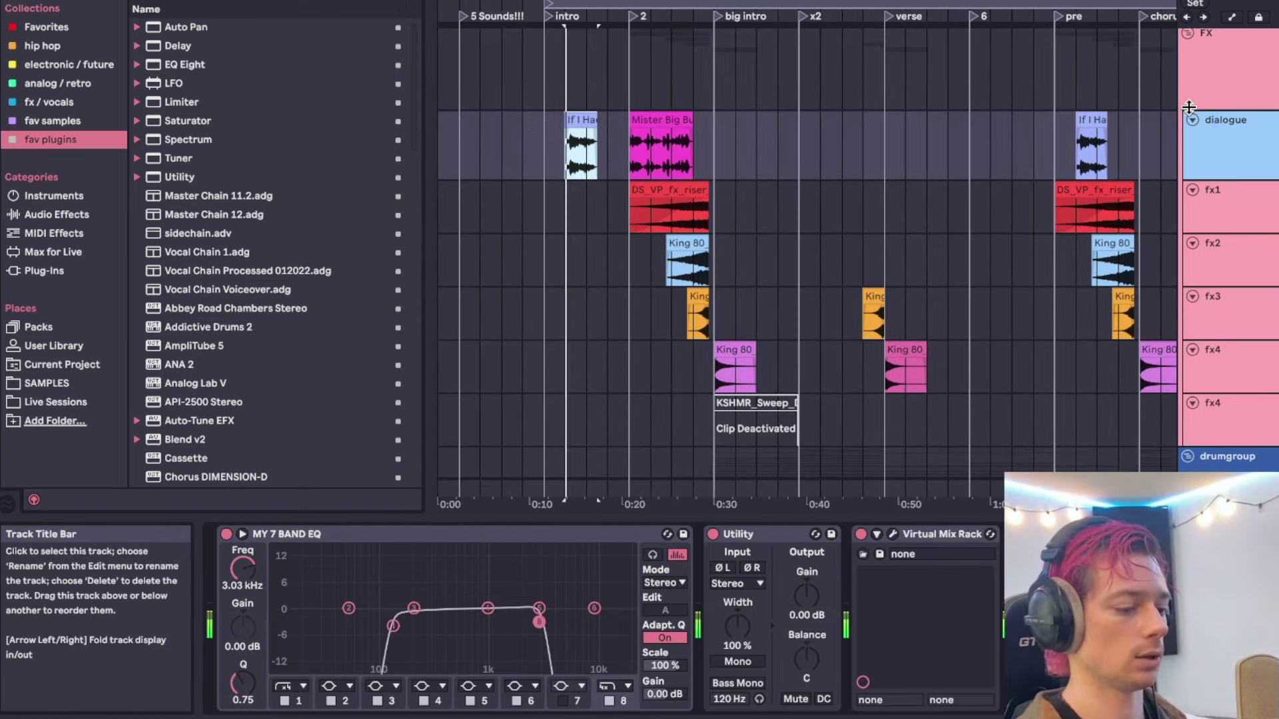
click(1243, 146)
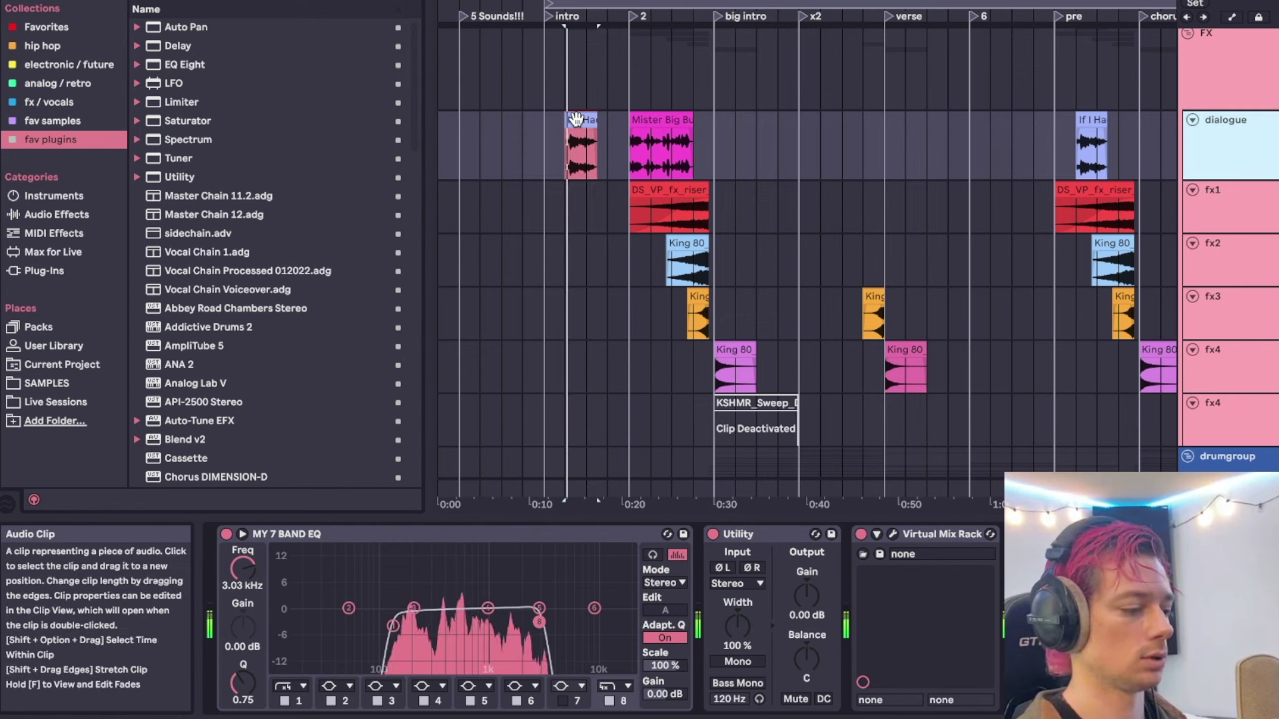
click(554, 134)
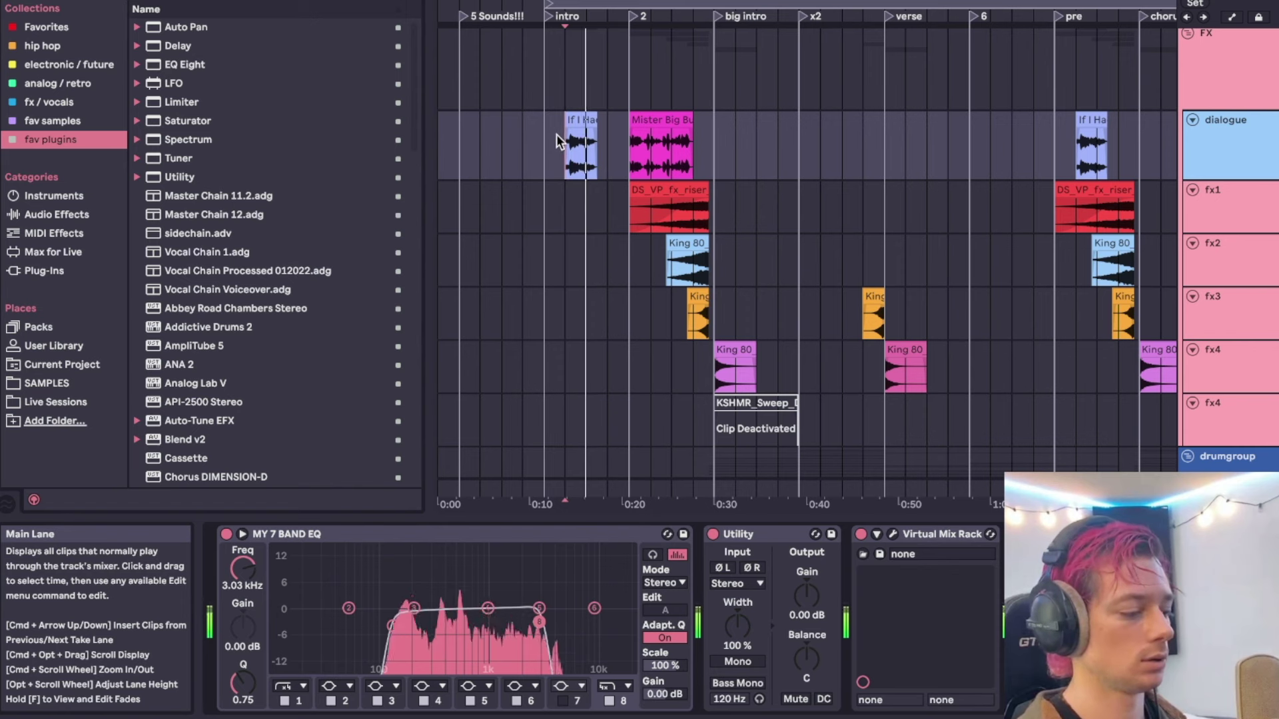
click(606, 153)
click(664, 116)
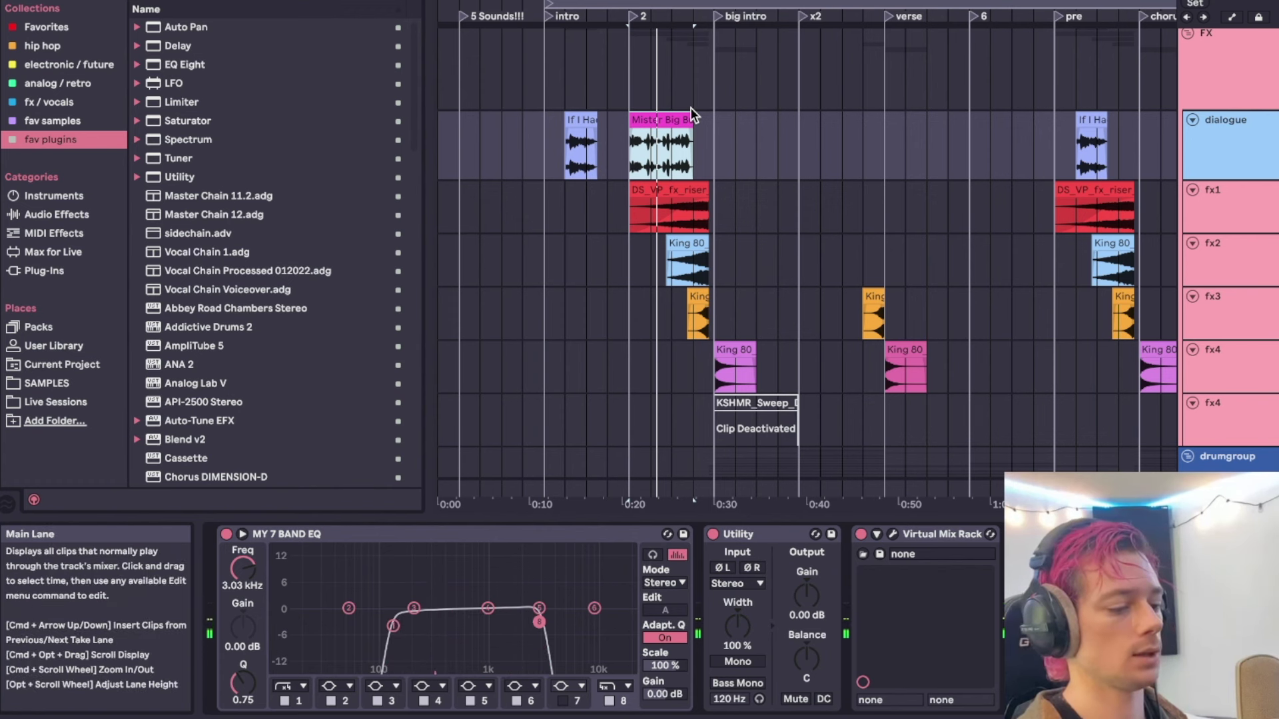
Audition the DS_VP_fx_riser_one_shot_classic clip on fx1 from the start of section 2 and again from about 0:27.
click(668, 186)
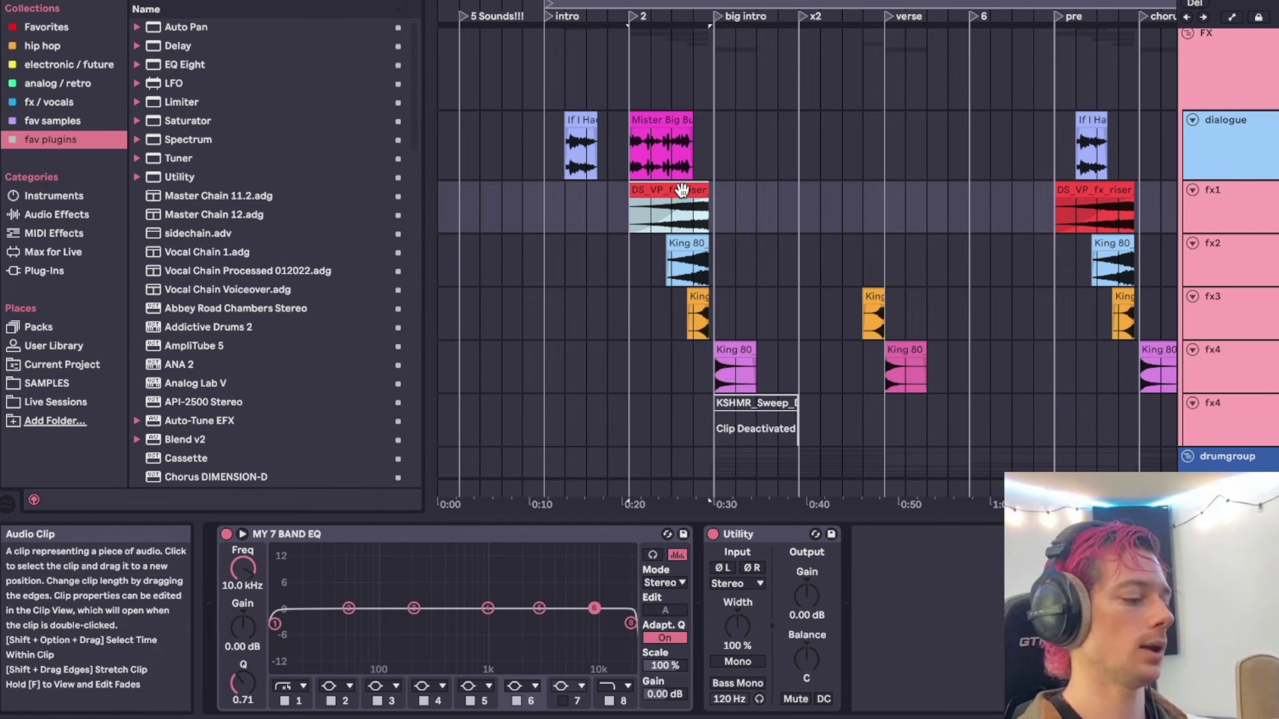
scroll(686, 213, up, 4)
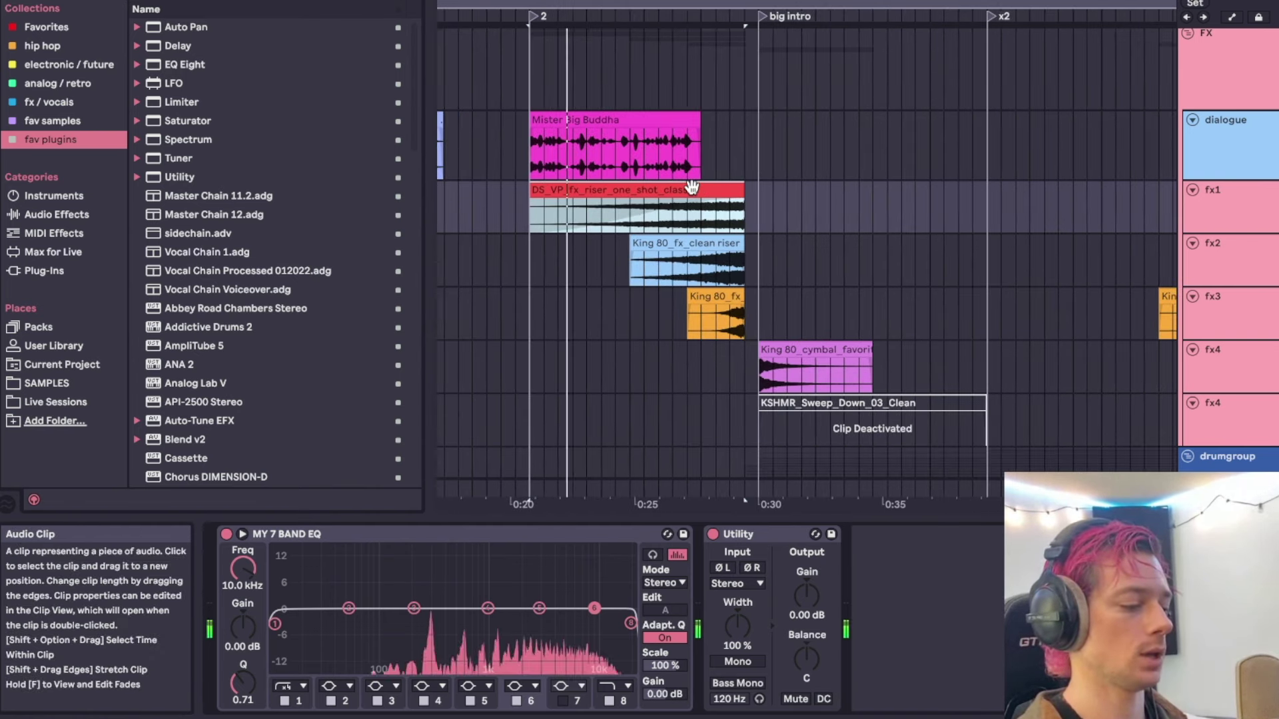
scroll(693, 188, down, 4)
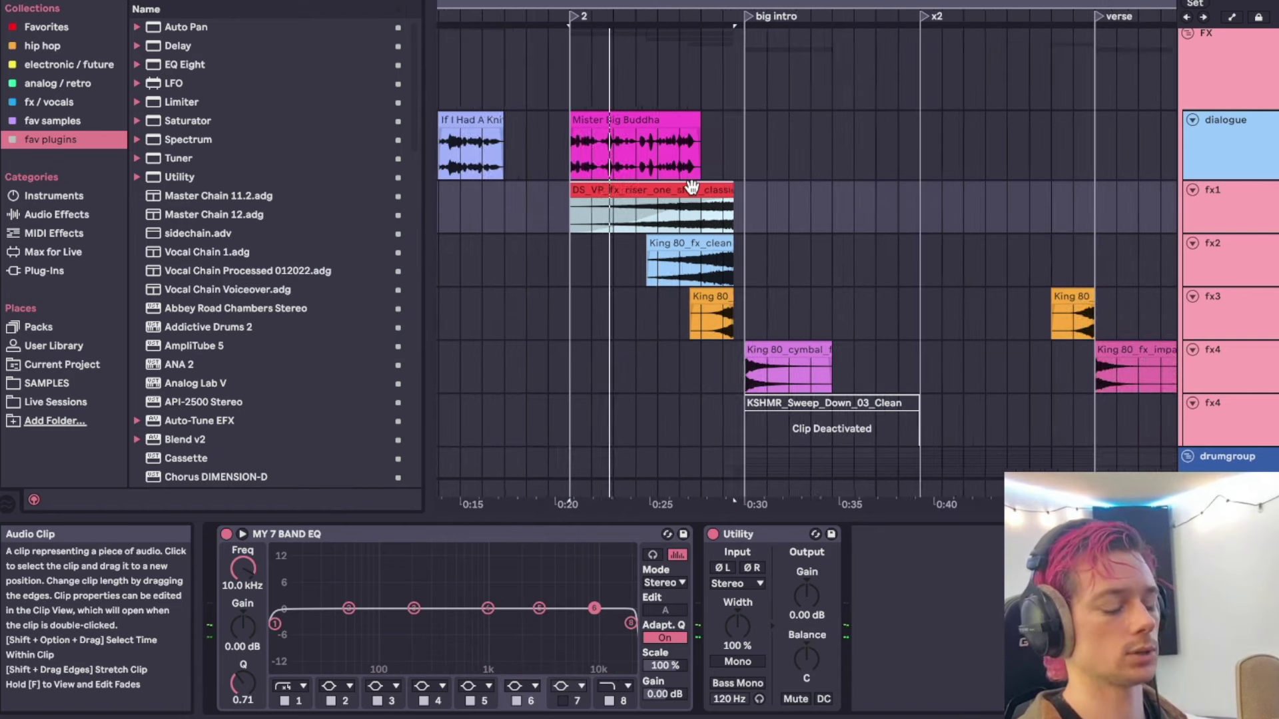
click(695, 221)
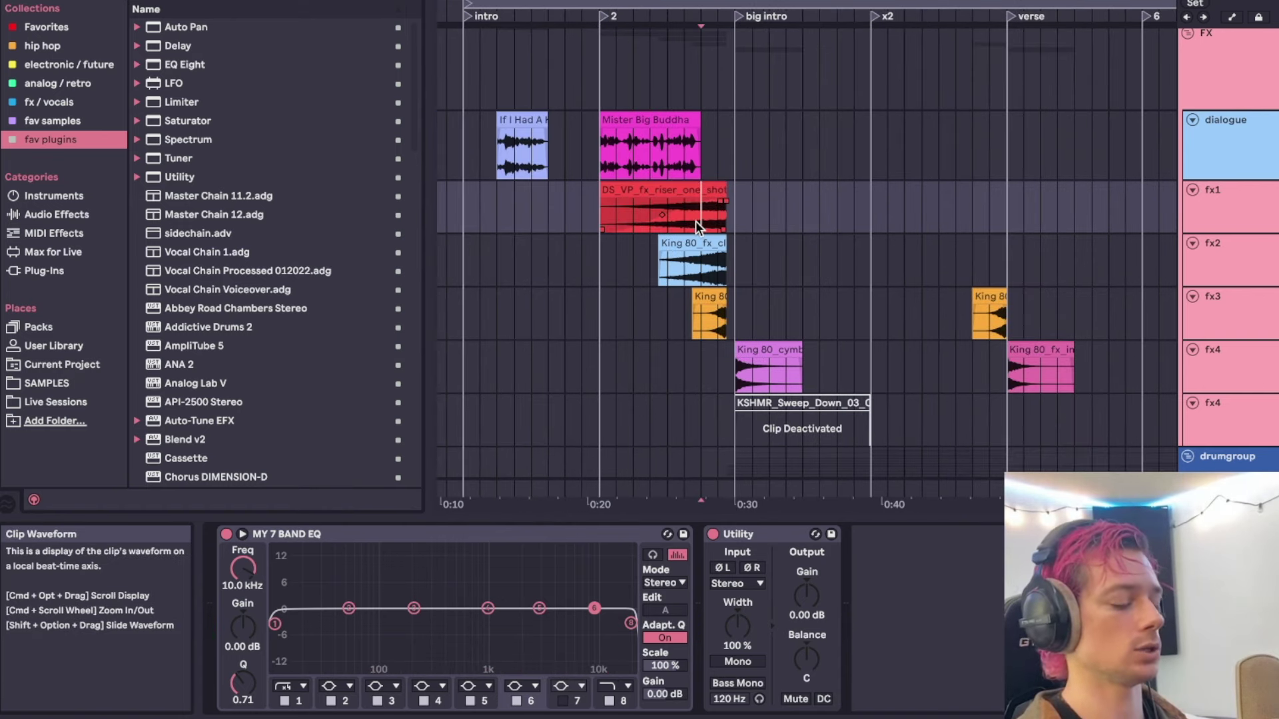
scroll(695, 221, up, 4)
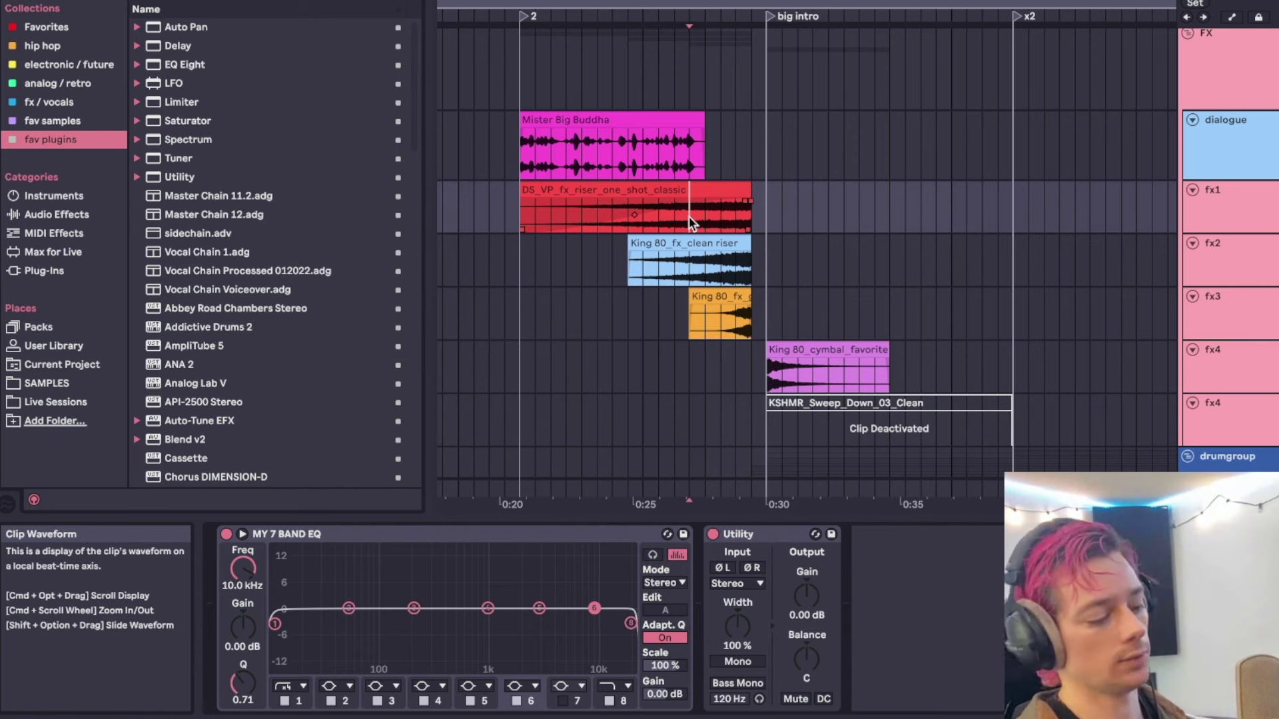
scroll(688, 217, down, 2)
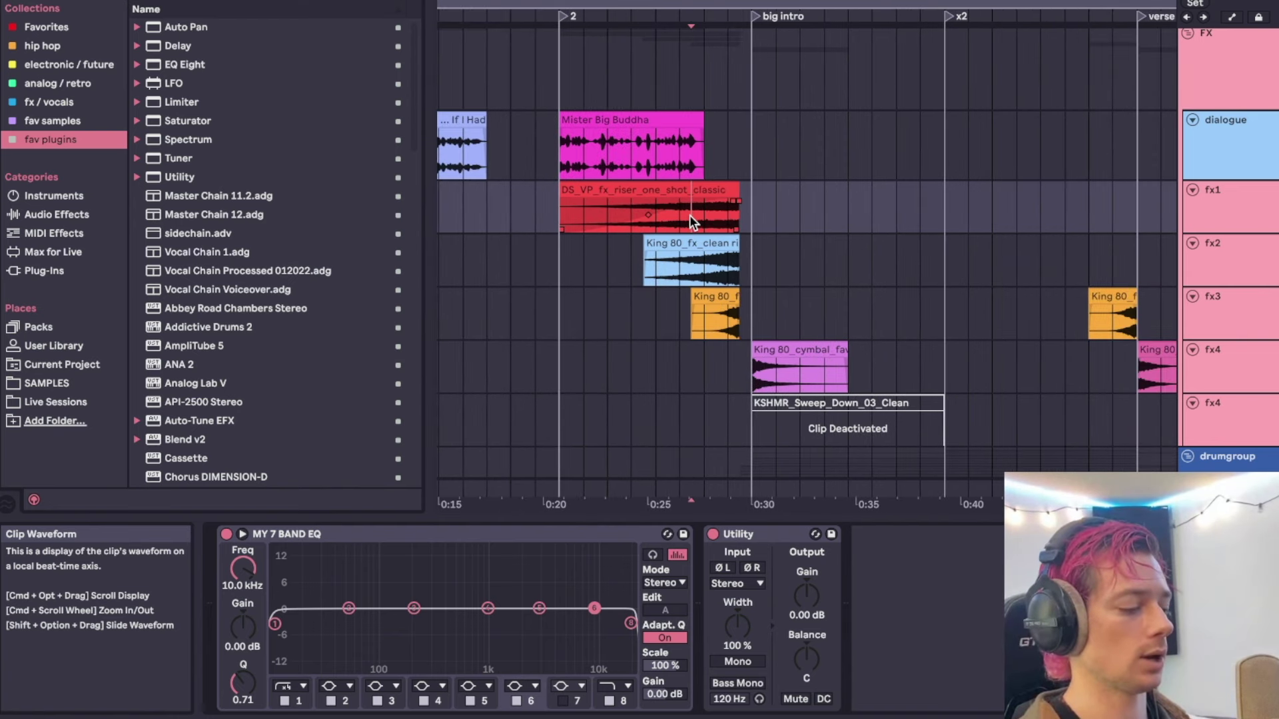
scroll(689, 215, up, 2)
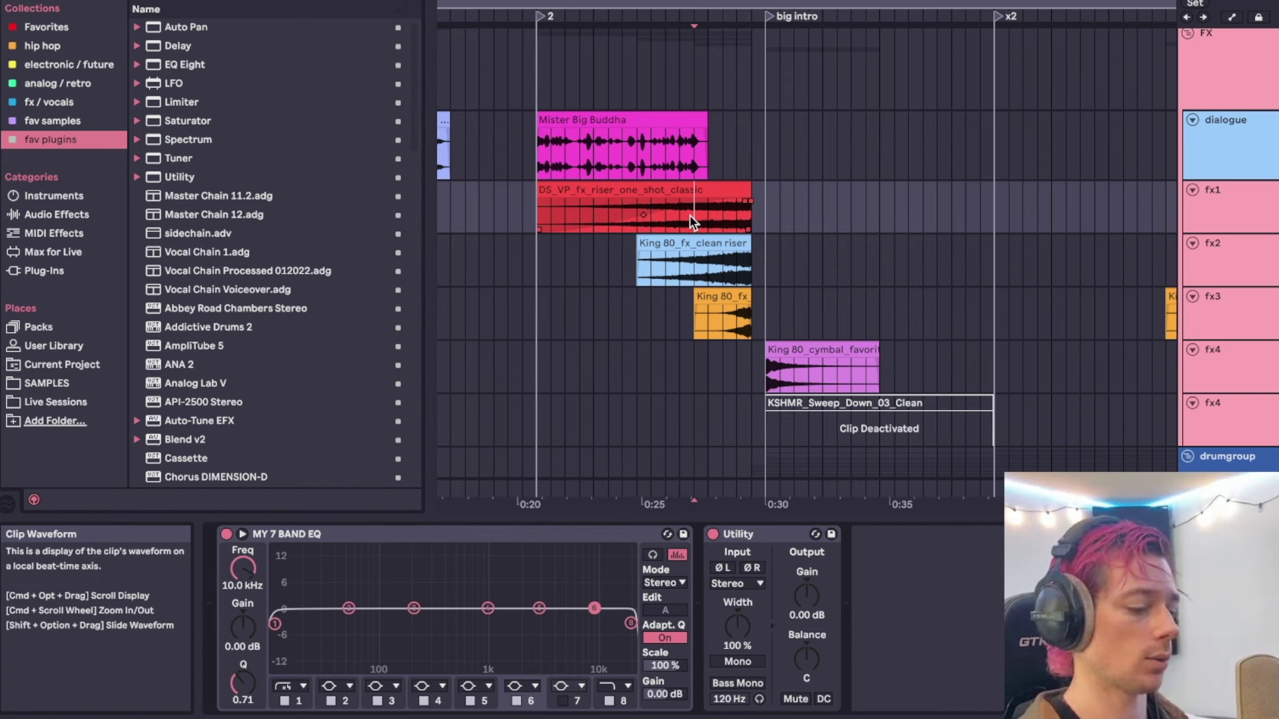
key(space)
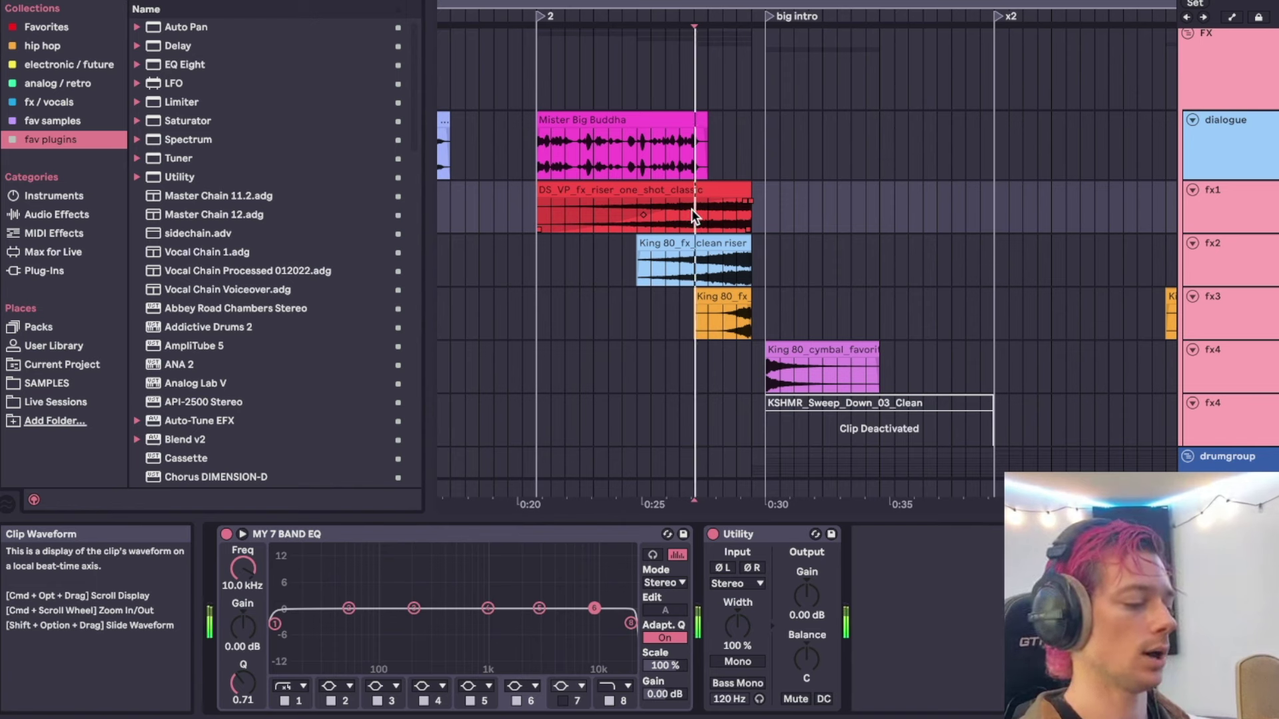
key(space)
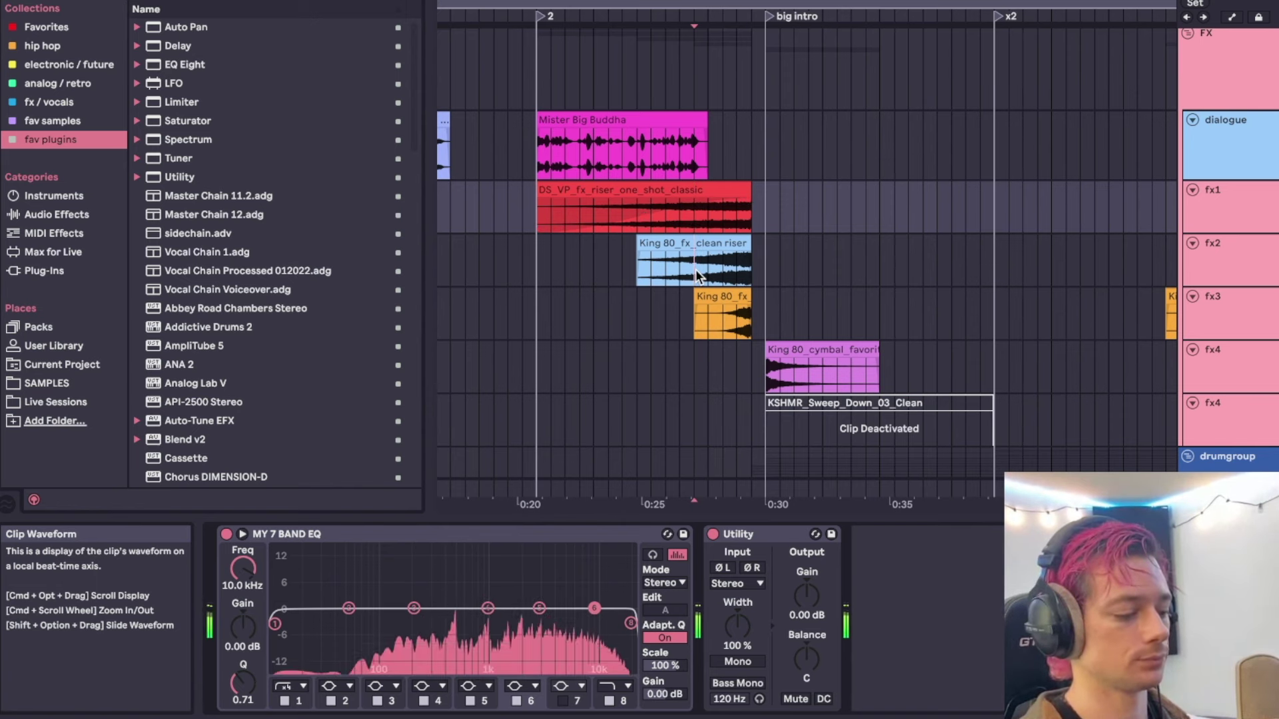
Audition the King 80_fx_clean riser clip on fx2 from about 0:27.
click(695, 269)
key(space)
scroll(695, 269, up, 2)
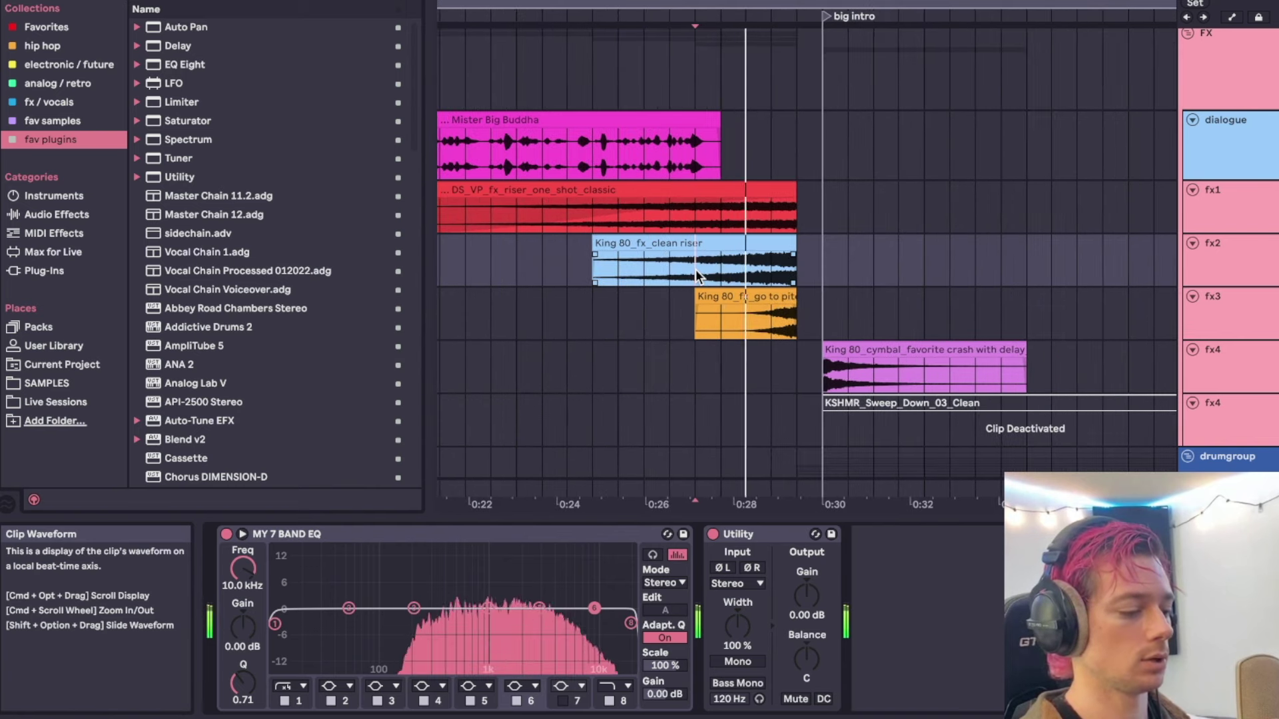
scroll(695, 269, up, 1)
Audition the King 80 pitched reverse clip on fx3 from about 0:28, leading up to the big intro.
click(744, 329)
scroll(732, 326, up, 2)
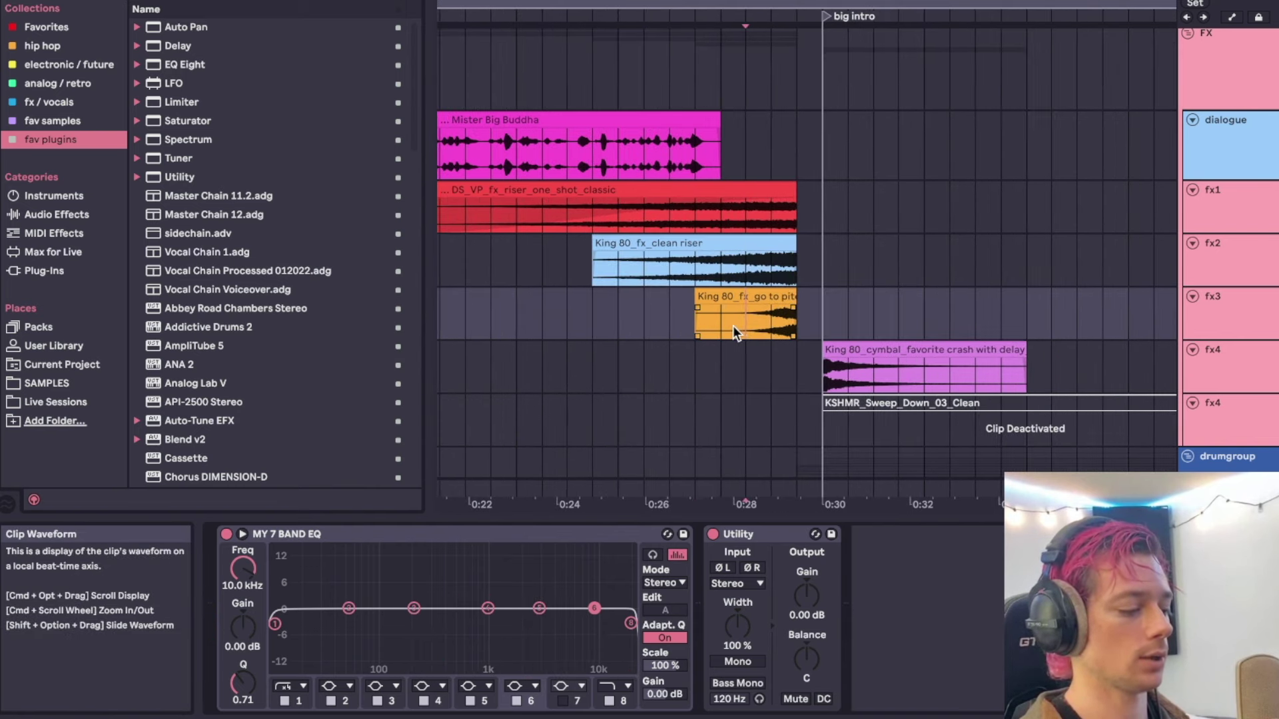
scroll(732, 326, up, 2)
key(space)
key(space)
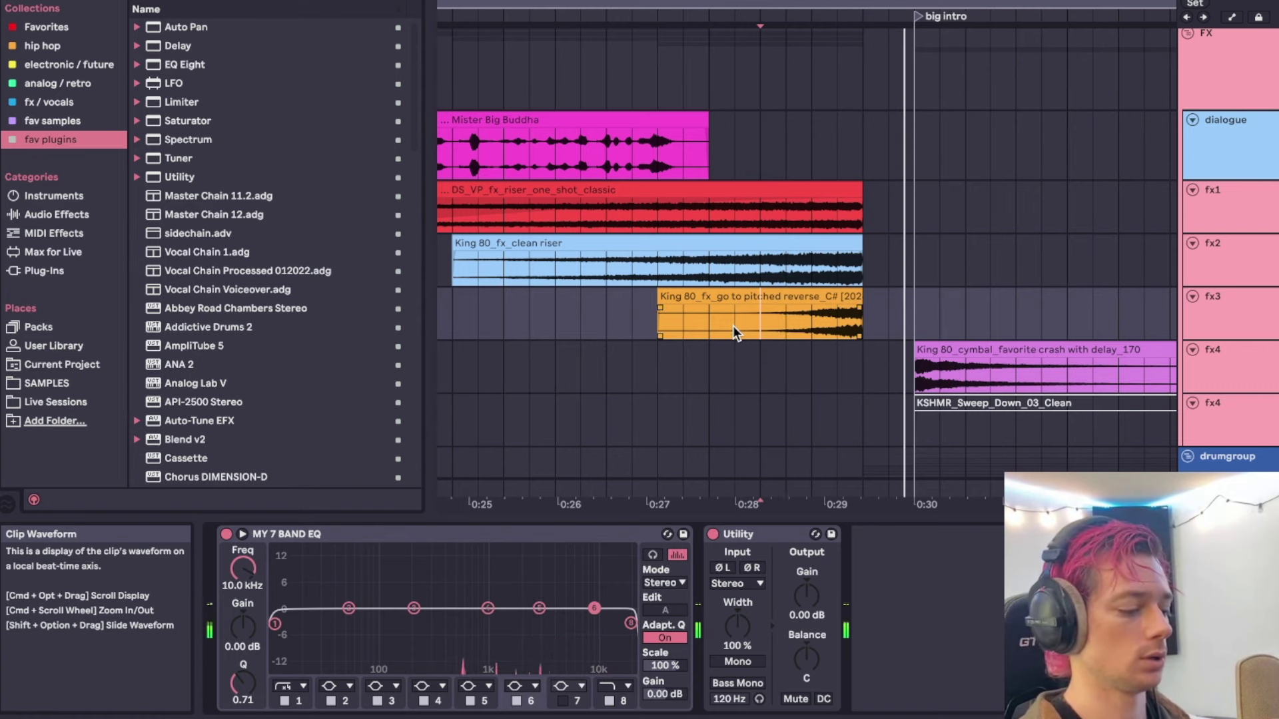
Play the layered FX risers from the start of the fx2 clean riser through into the big intro.
scroll(732, 325, down, 2)
click(535, 205)
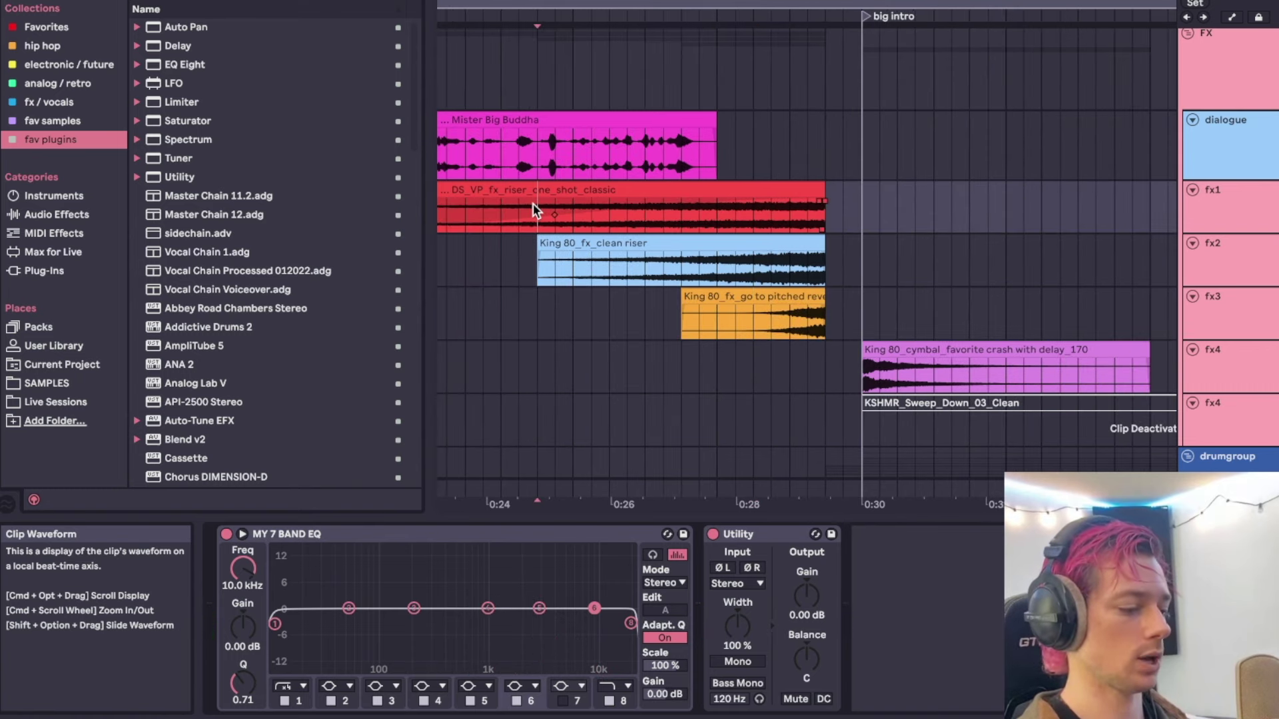
key(space)
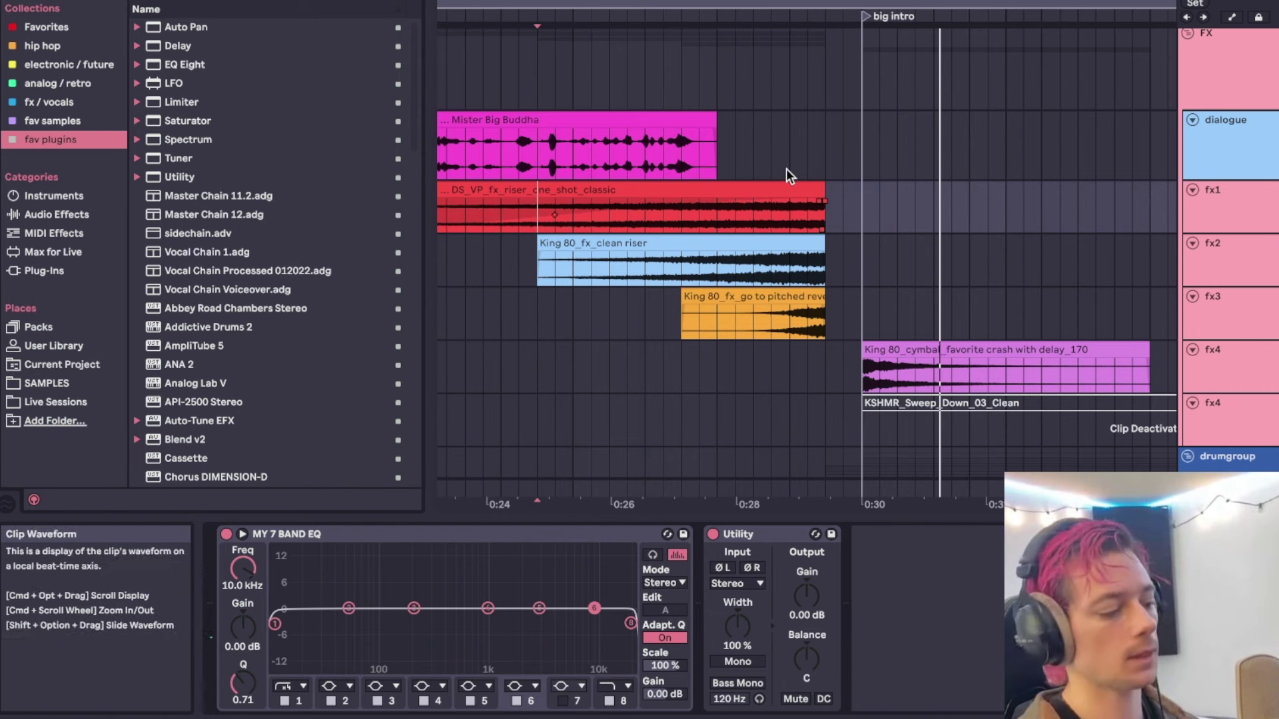
key(space)
click(777, 142)
Audition the King 80 favorite crash with delay clip on fx4 at the start of the big intro.
click(873, 349)
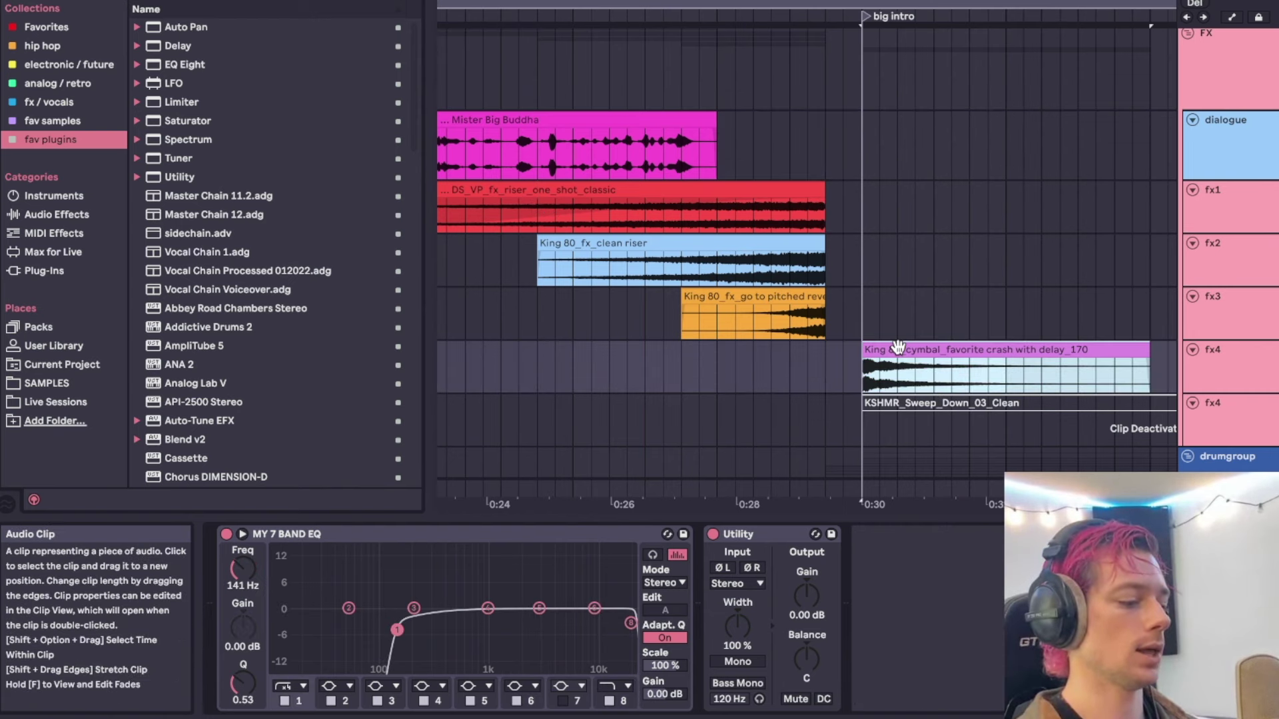
key(space)
scroll(898, 346, down, 3)
scroll(898, 346, down, 2)
Audition the King 80_fx_impact crash clip on fx4 at the start of the verse.
scroll(960, 360, right, 5)
click(1051, 347)
scroll(1052, 347, right, 2)
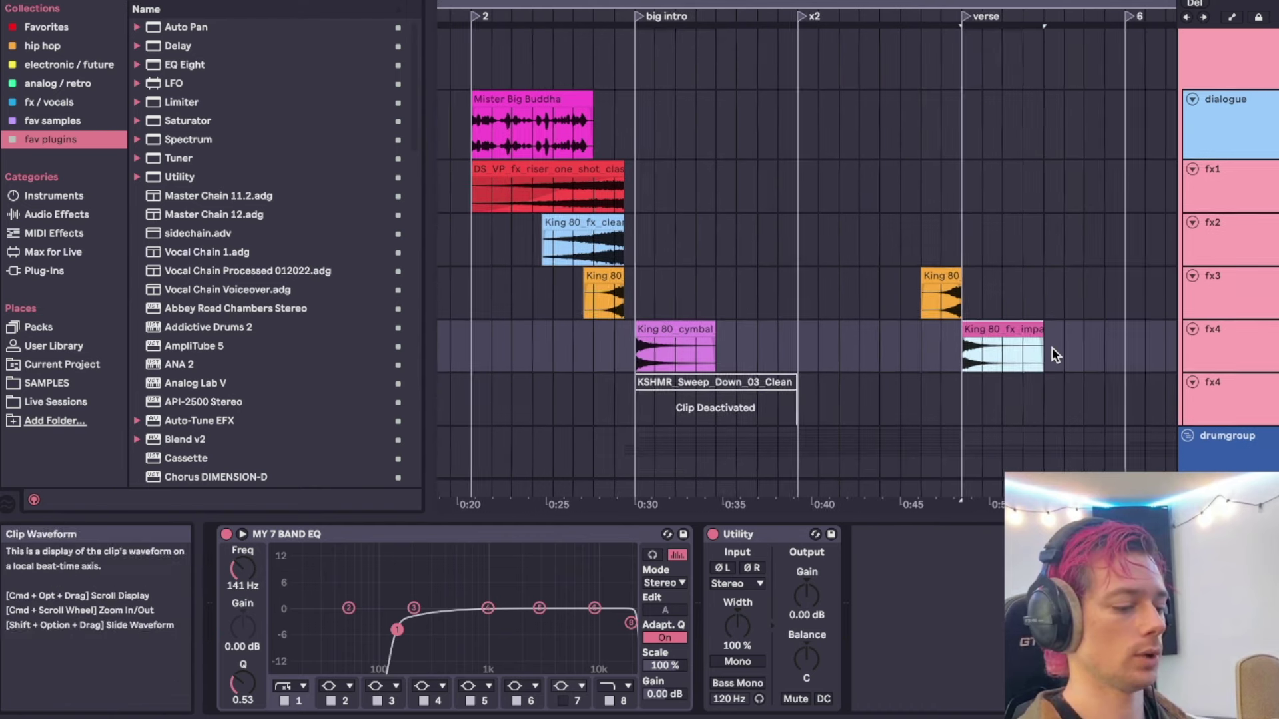
scroll(1052, 347, up, 5)
key(space)
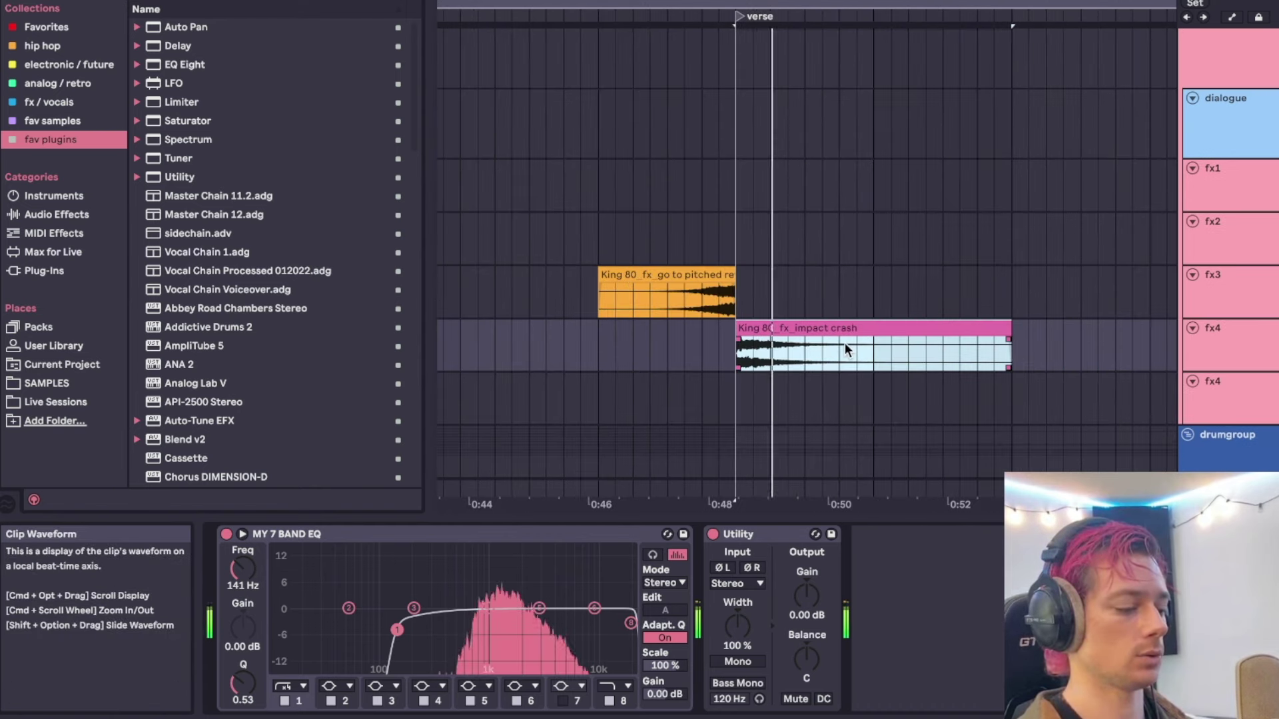
Examine how the riser, reverse and crash clips on the FX tracks are placed at the transitions across the song.
scroll(845, 342, down, 5)
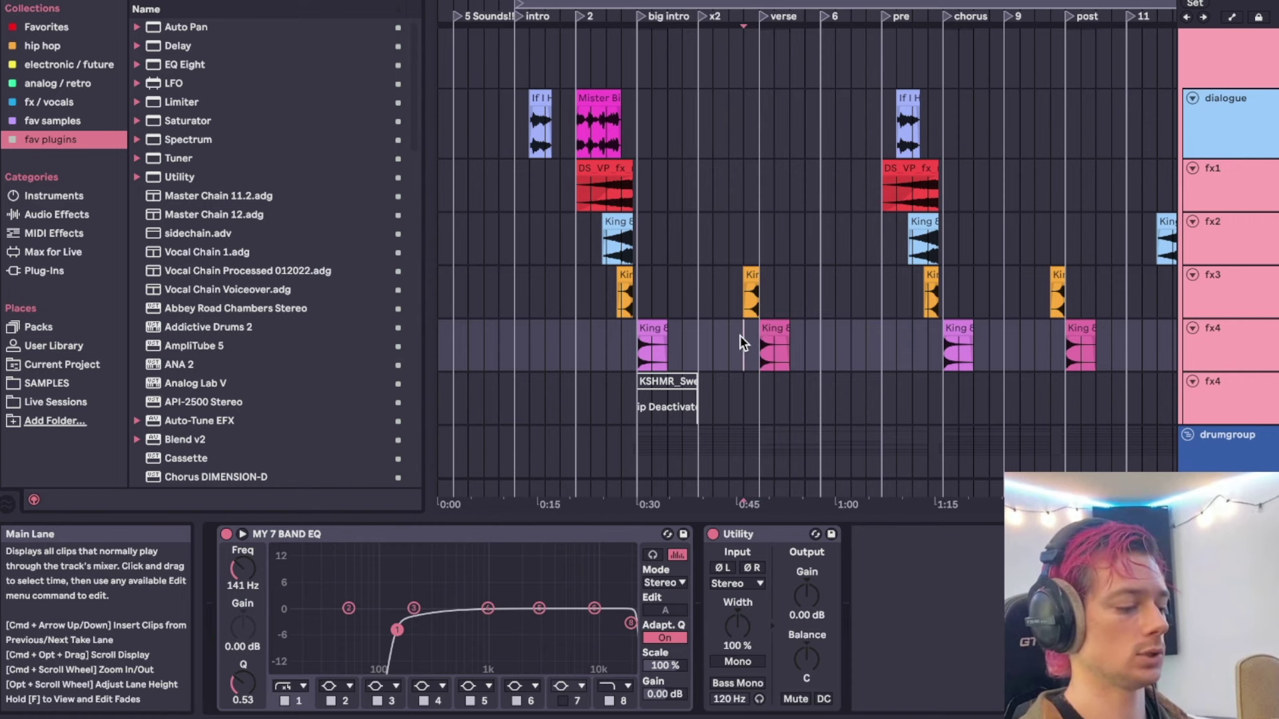
scroll(740, 336, up, 1)
scroll(741, 335, down, 4)
scroll(728, 296, up, 2)
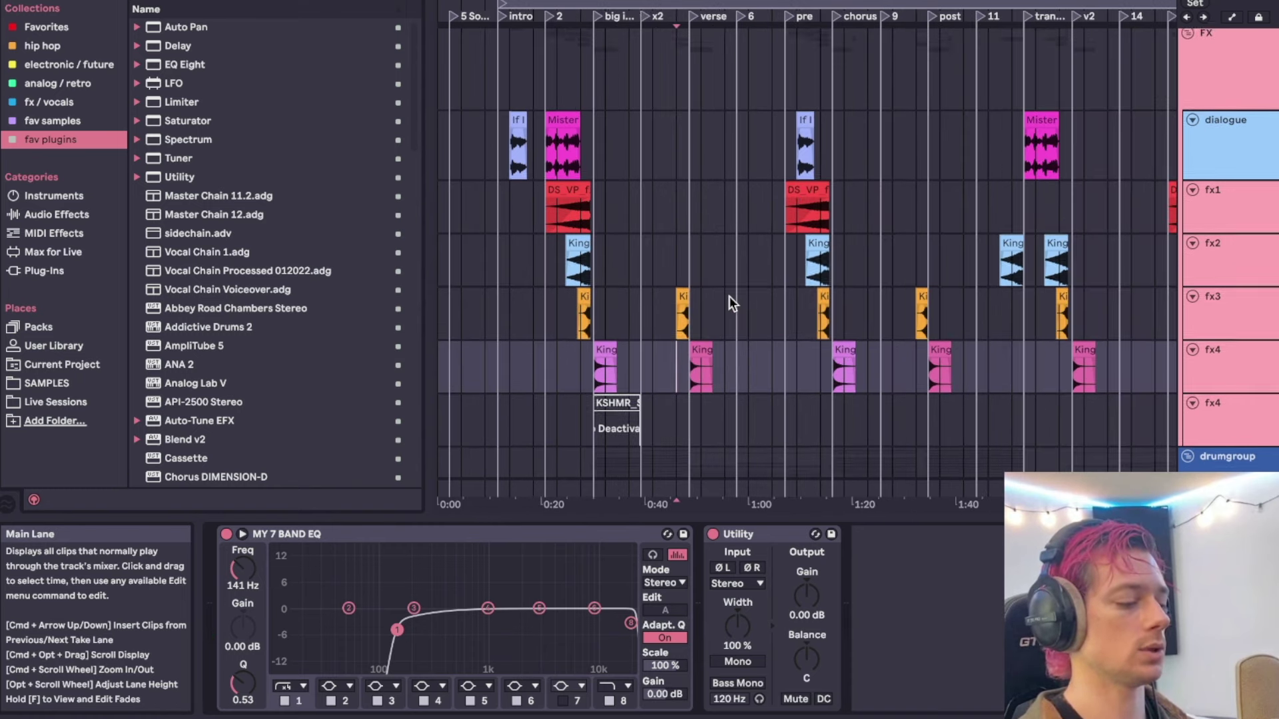
scroll(729, 295, down, 3)
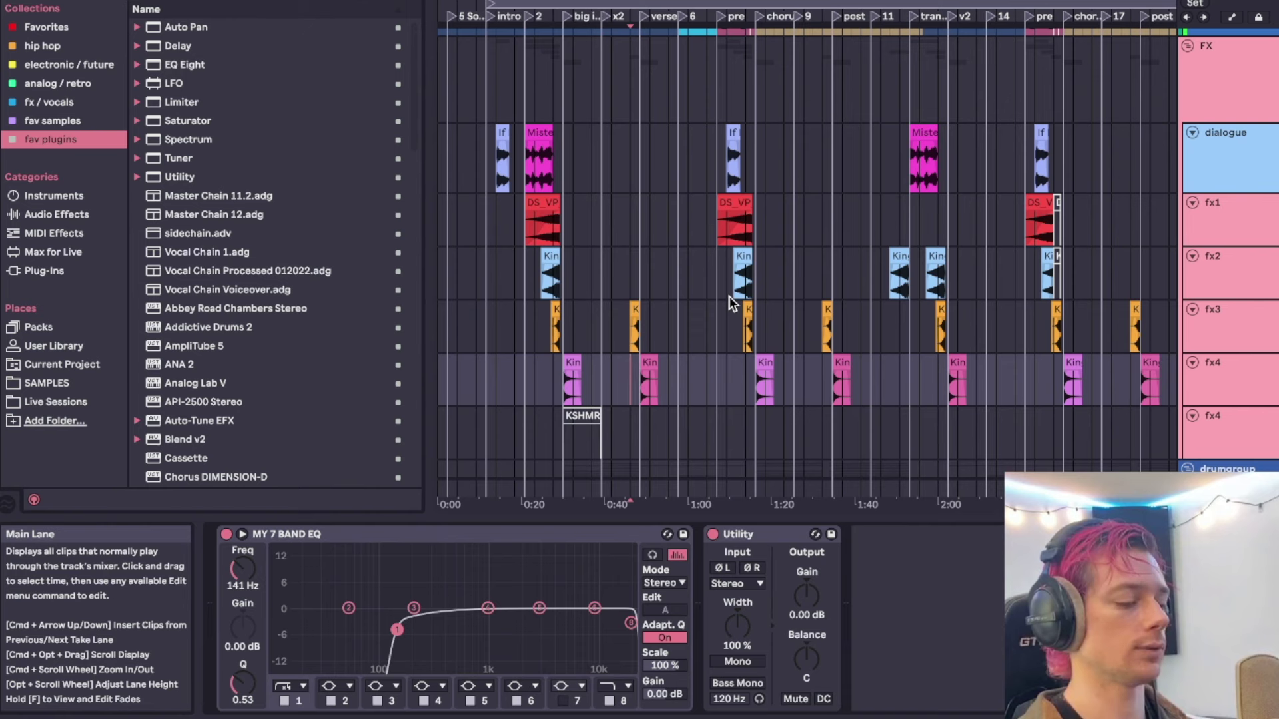
scroll(728, 295, down, 3)
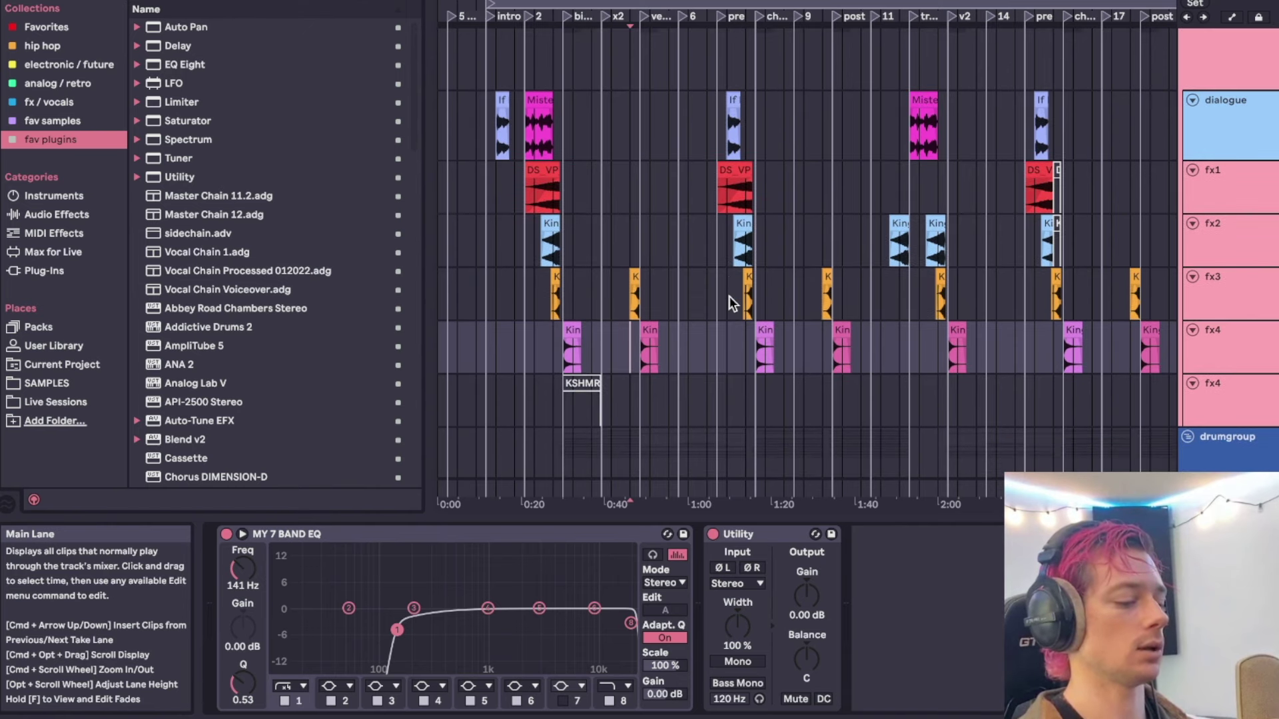
scroll(729, 296, up, 2)
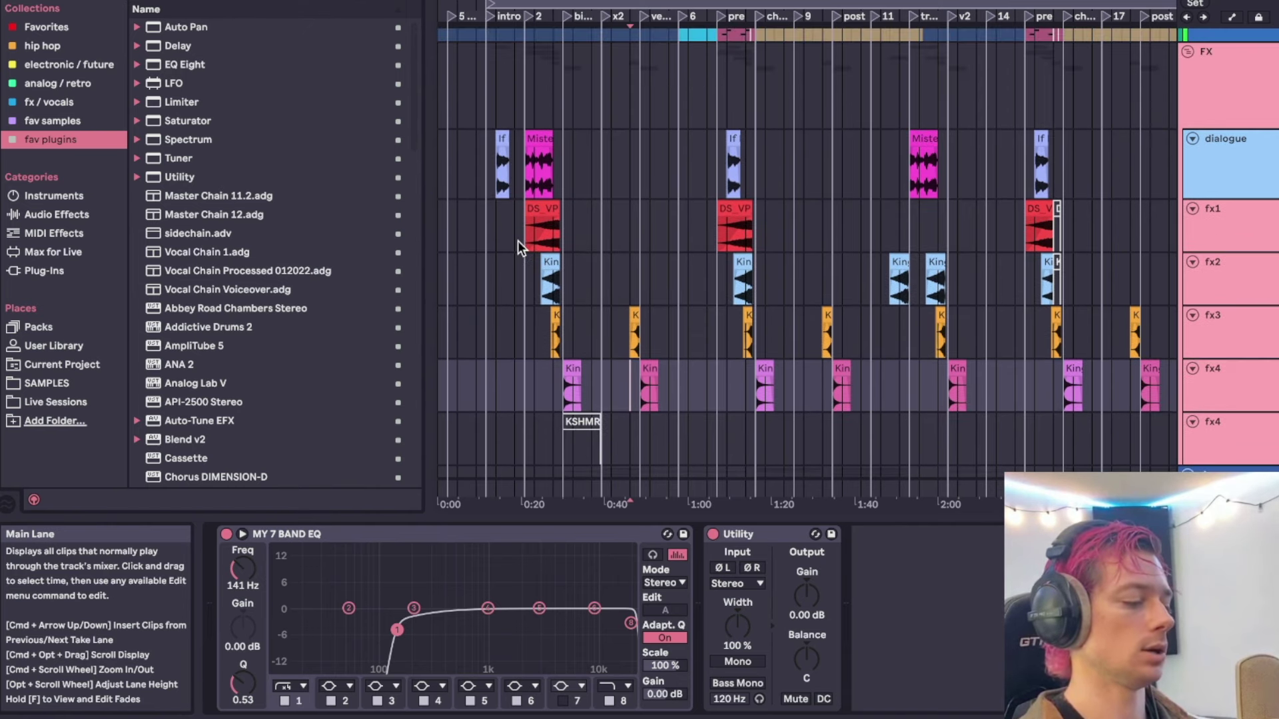
Place the playhead within the Mister Big Buddha clip in section 2 and show the dialogue track's devices.
click(548, 229)
scroll(536, 213, up, 4)
click(530, 170)
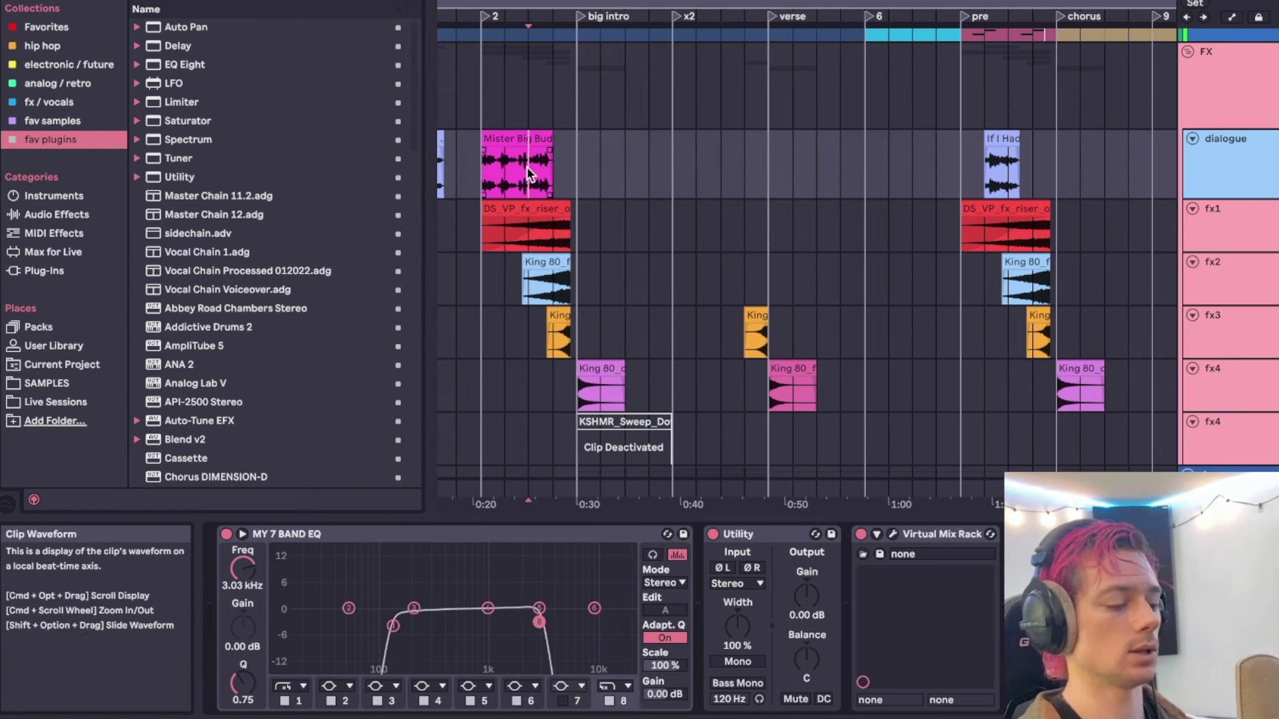
scroll(528, 167, up, 2)
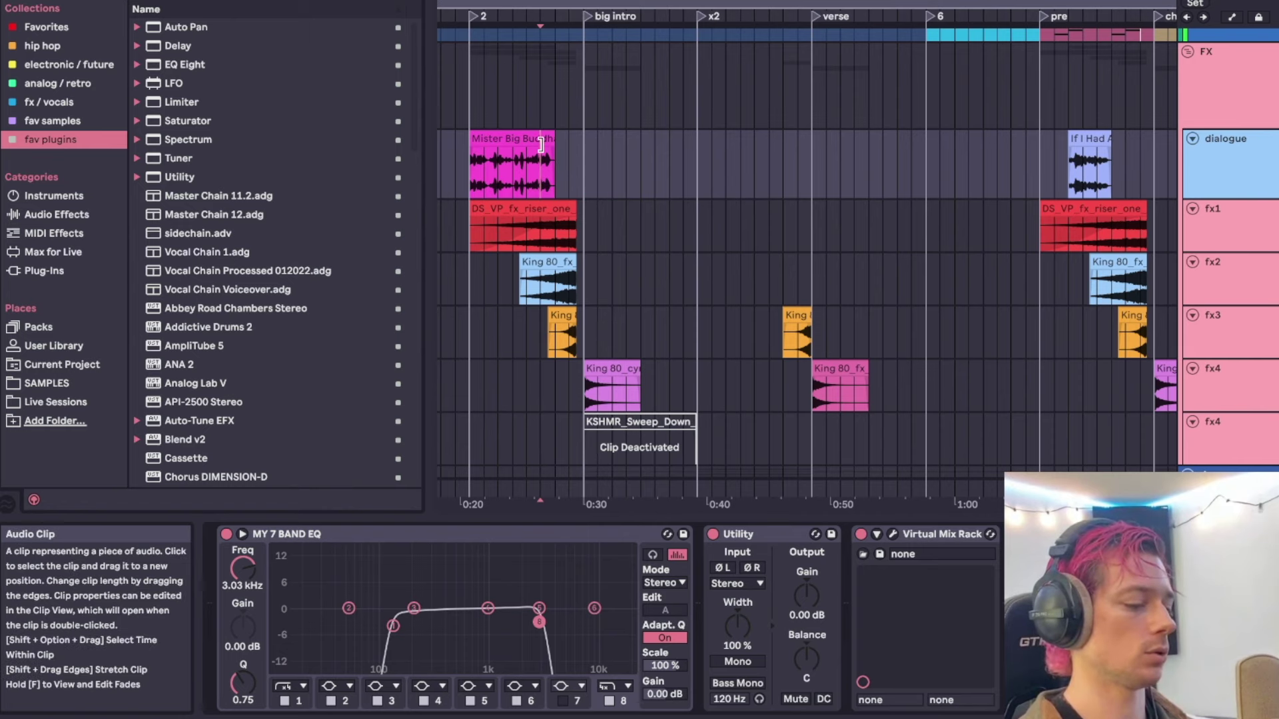
Show the FX group's device chain and bring the bass, chord and vocal tracks into view.
click(1232, 94)
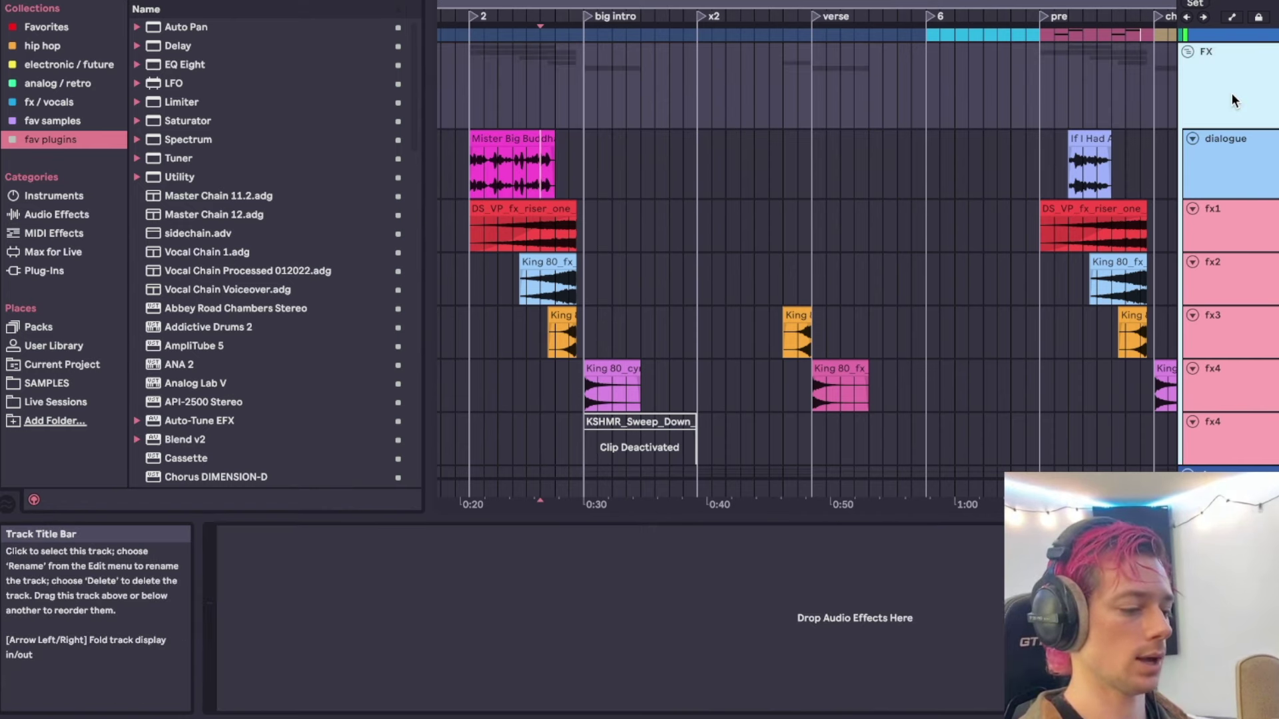
scroll(939, 206, down, 3)
scroll(694, 214, up, 2)
scroll(692, 212, down, 3)
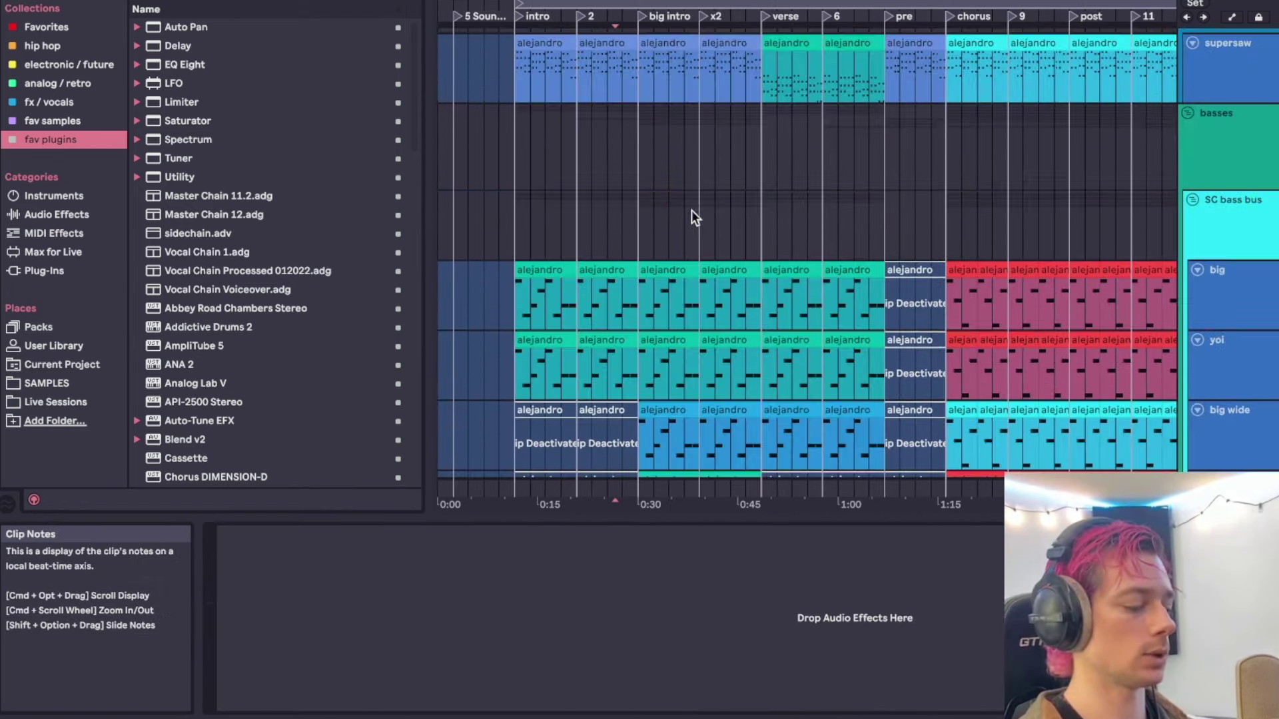
scroll(691, 210, down, 3)
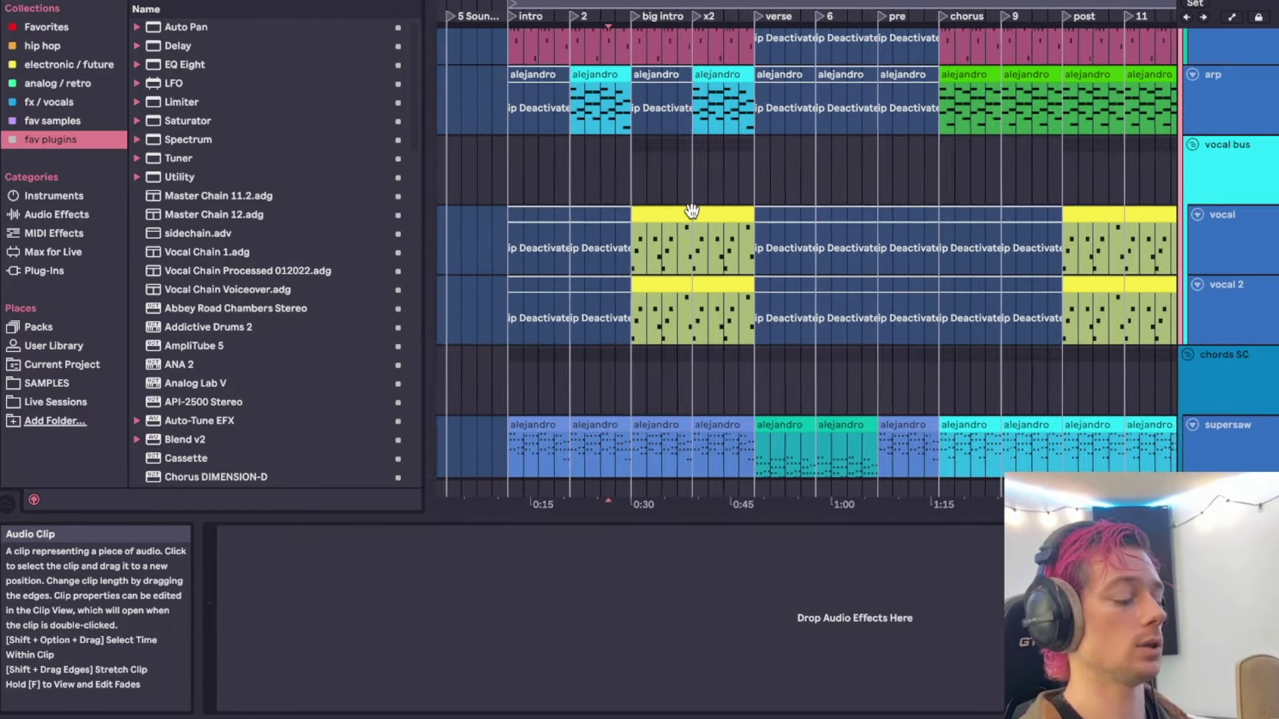
Select the pluck lead clip in section 2 to show the track's device chain.
scroll(692, 209, up, 5)
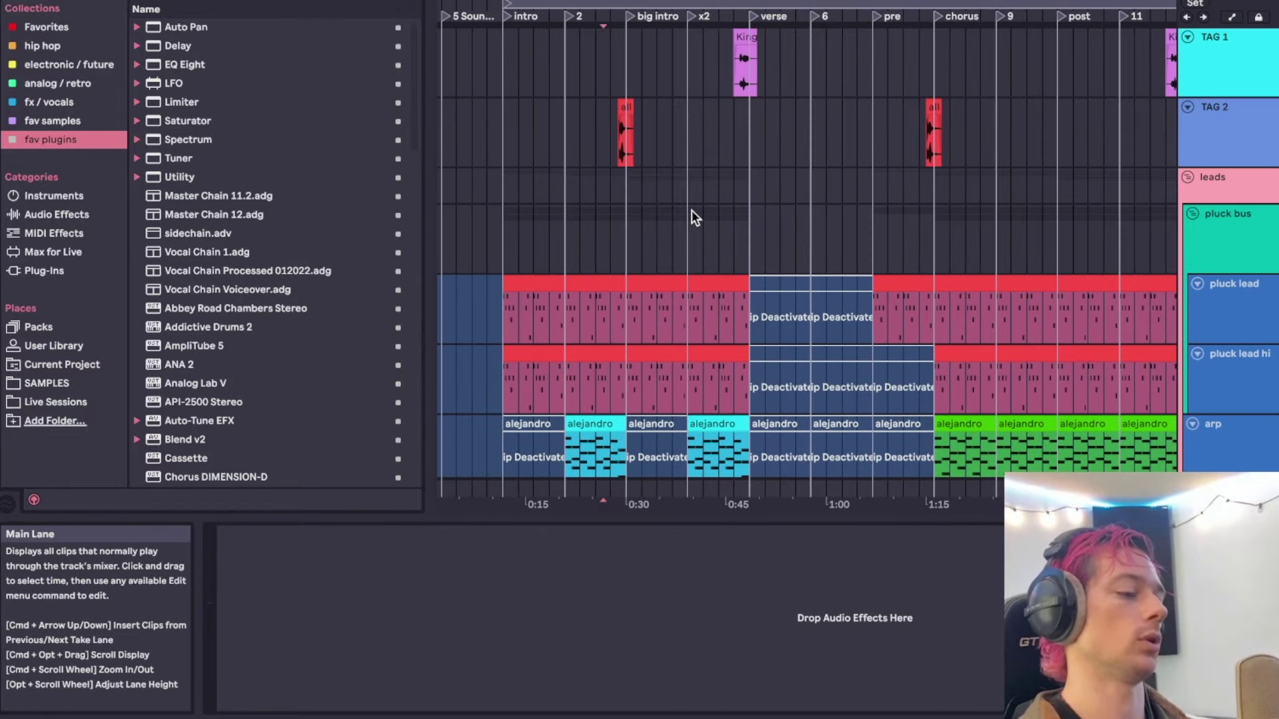
click(587, 280)
ctrl+scroll(587, 280, up, 3)
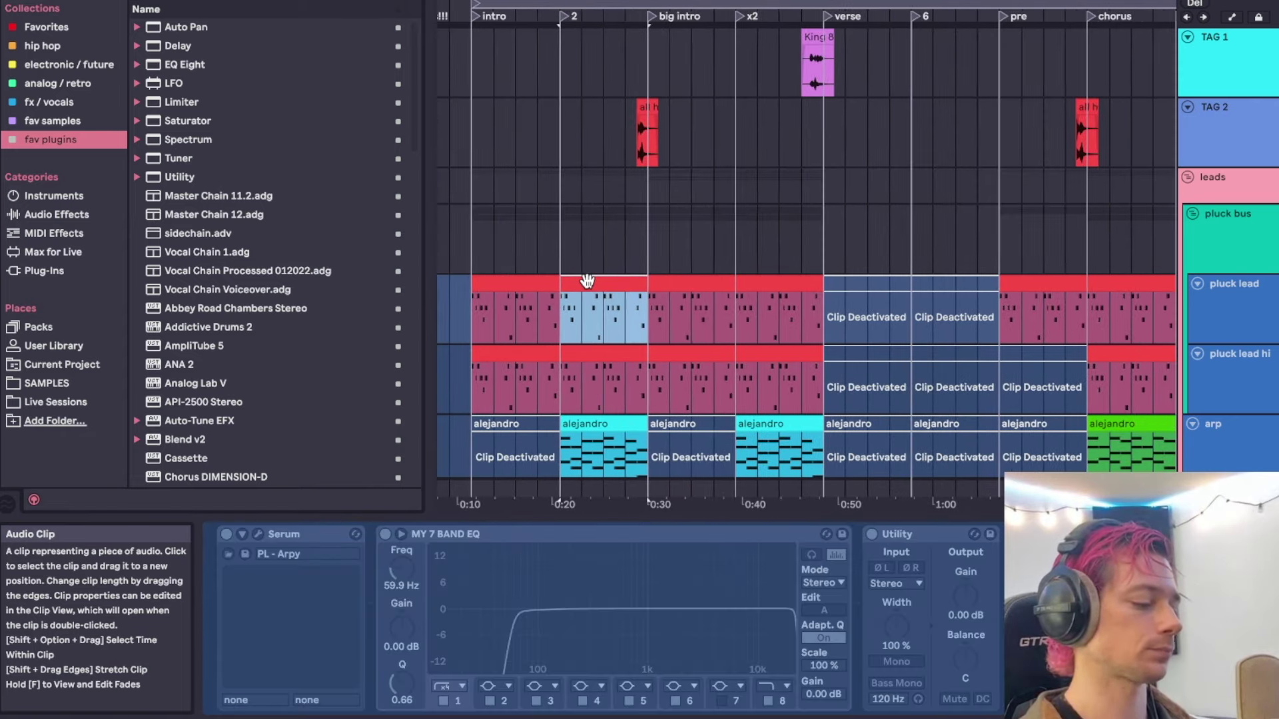
scroll(586, 280, down, 1)
ctrl+scroll(586, 280, down, 6)
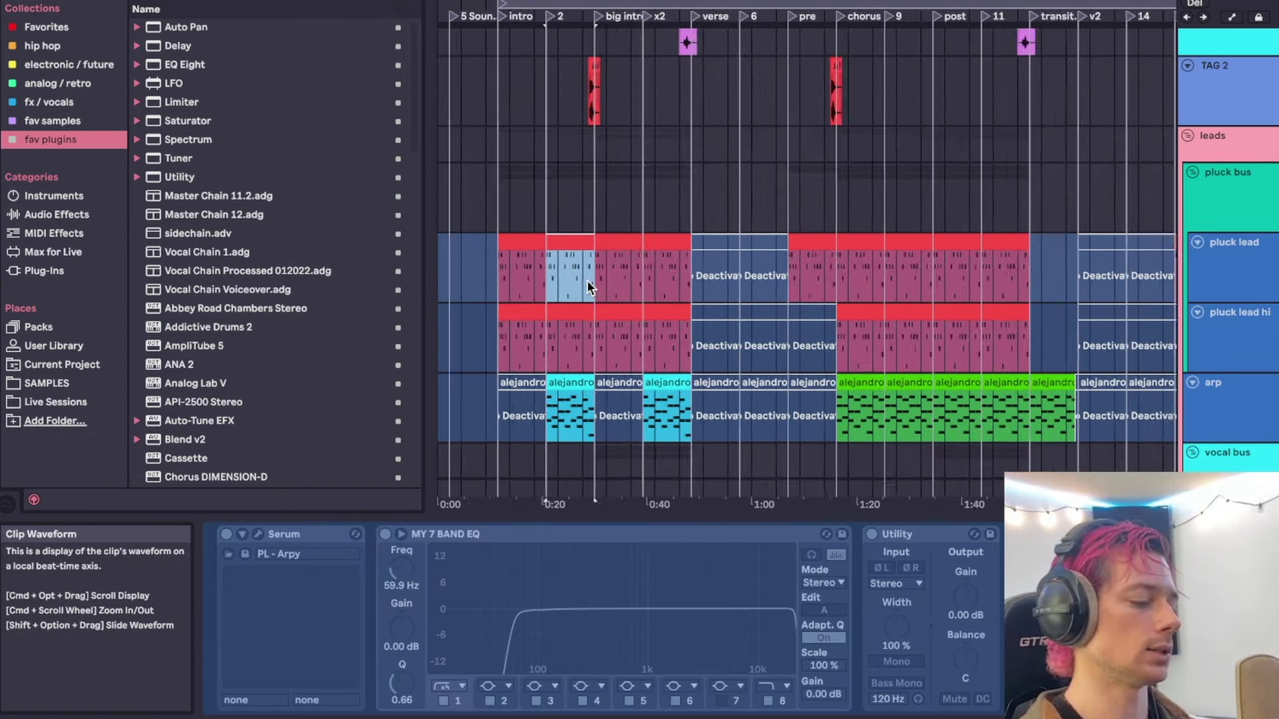
Inspect the devices of the pluck lead clip in the intro and the pluck lead hi clip in x2.
ctrl+scroll(586, 283, up, 6)
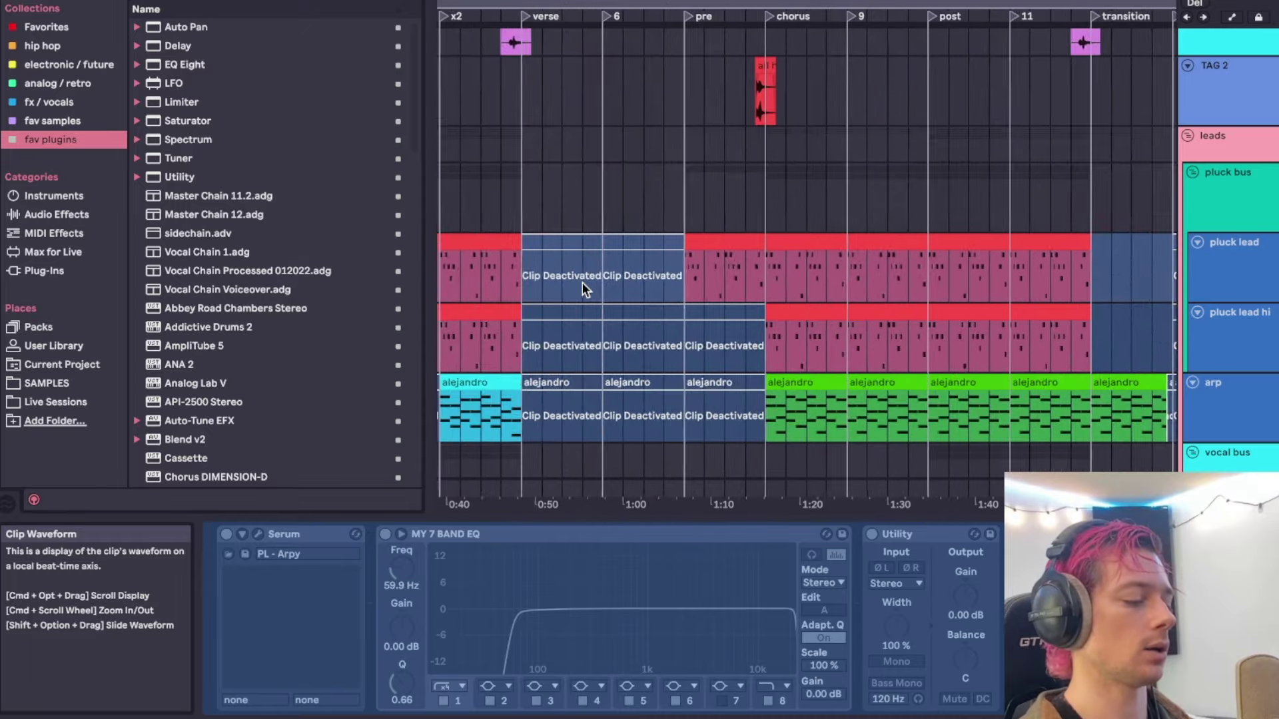
scroll(582, 283, down, 1)
click(569, 239)
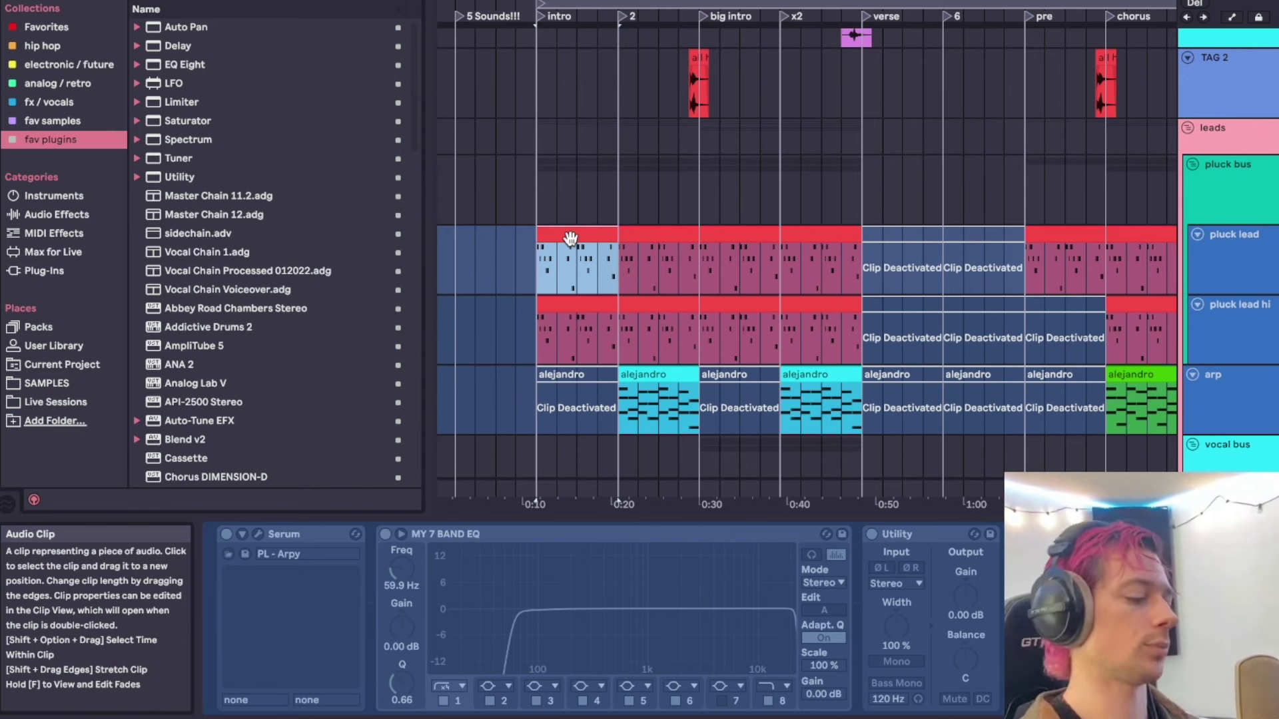
key(minus)
drag(568, 240, 662, 308)
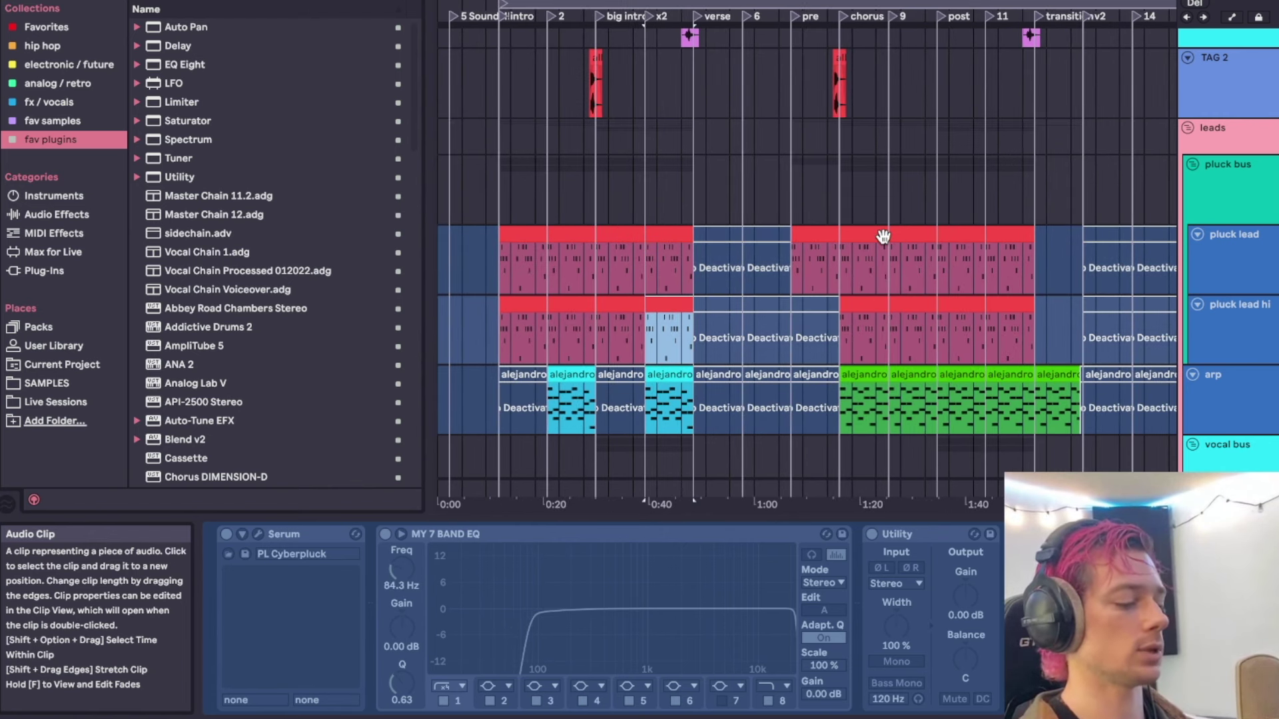
Select the pluck lead clip in the intro and start playback from there.
drag(883, 237, 883, 236)
key(minus)
drag(556, 236, 479, 234)
key(plus)
key(space)
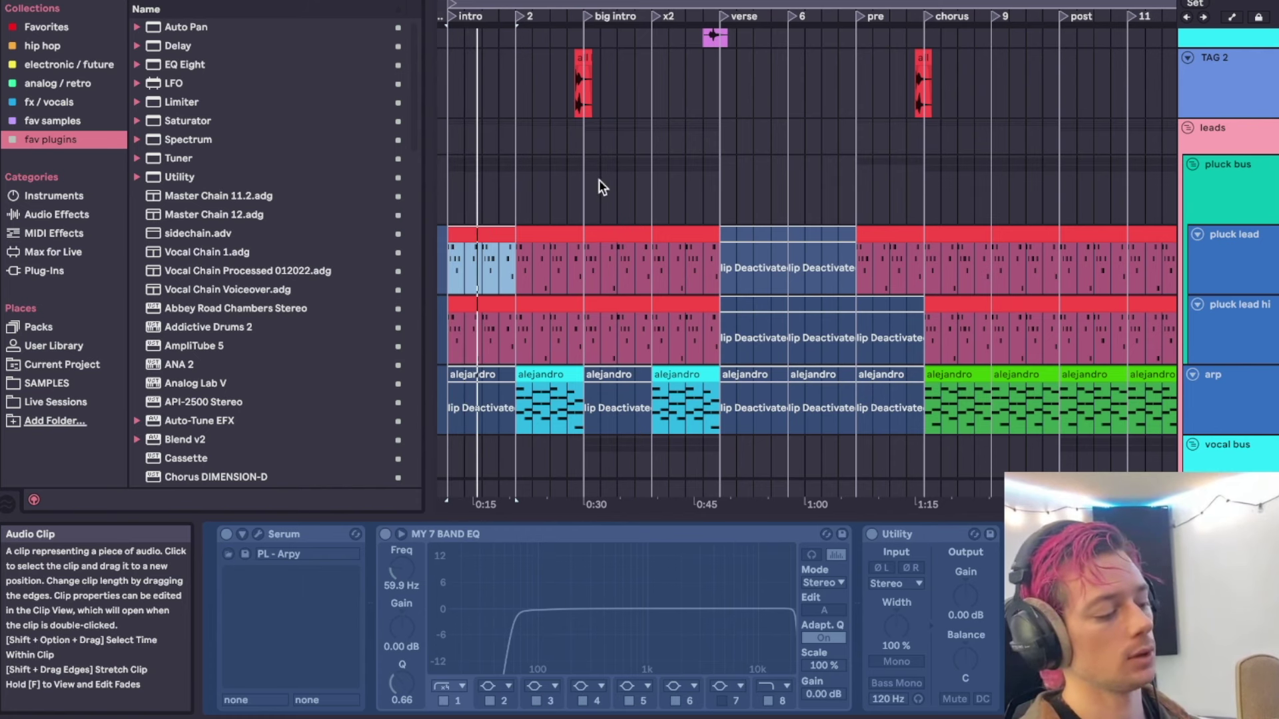
Jump playback to the big intro section, and from there to the verse.
click(584, 15)
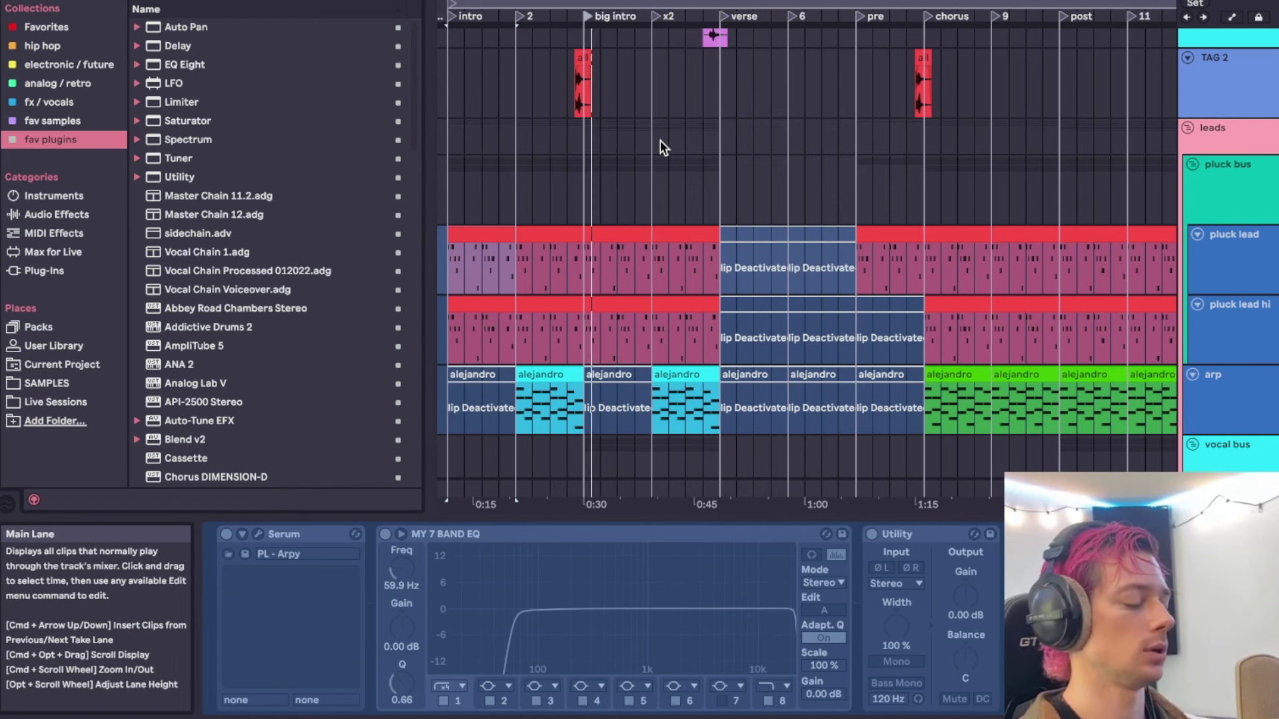
click(723, 16)
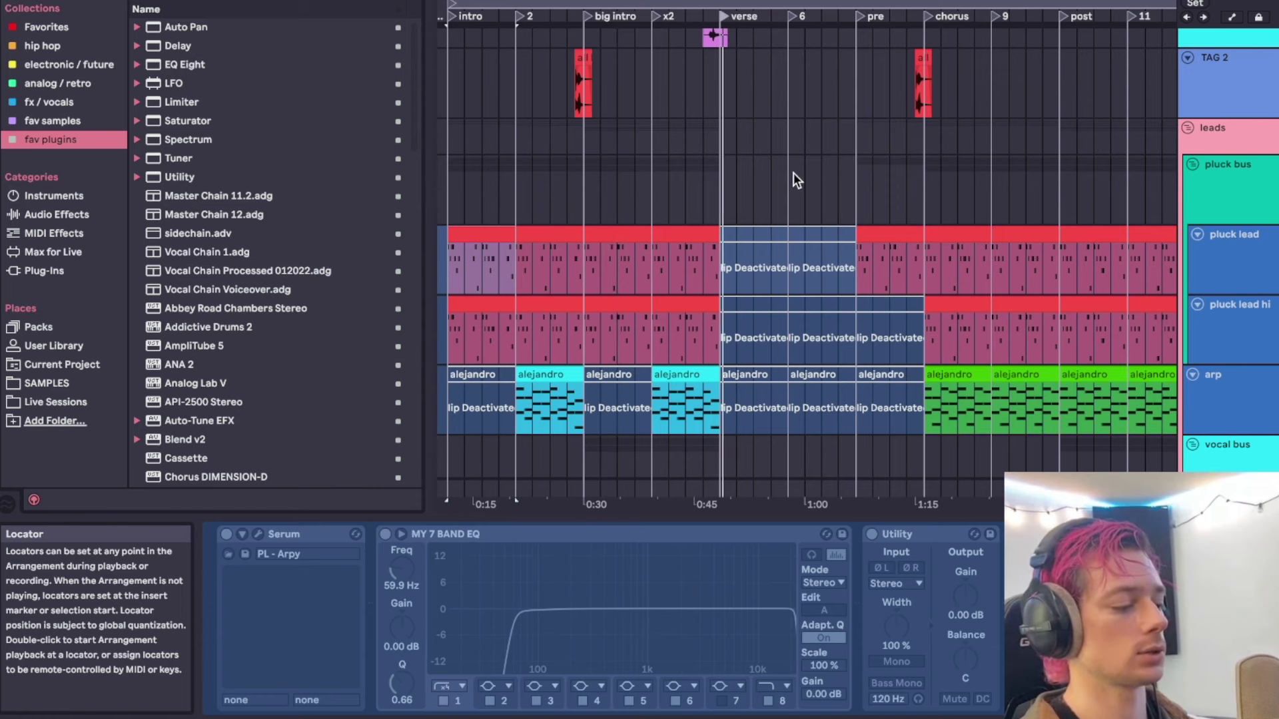
Show the pluck bus's device chain and jump playback to the pre section.
scroll(804, 209, right, 2)
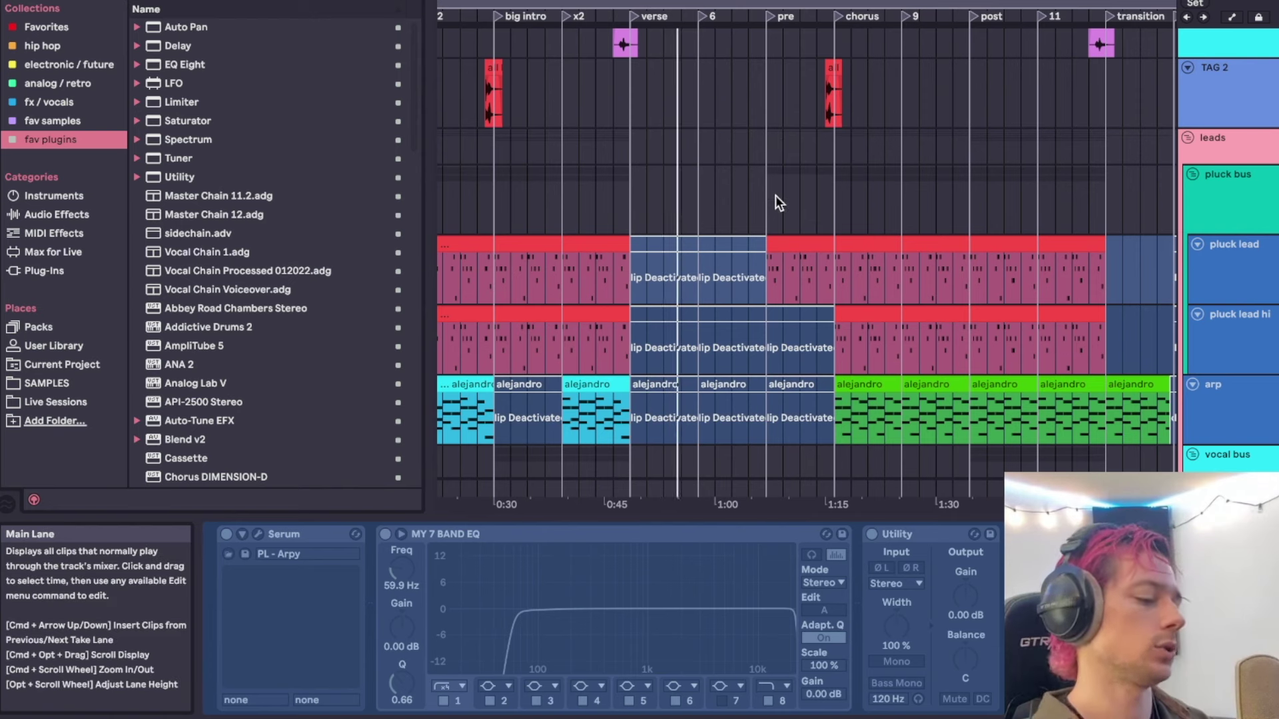
click(733, 192)
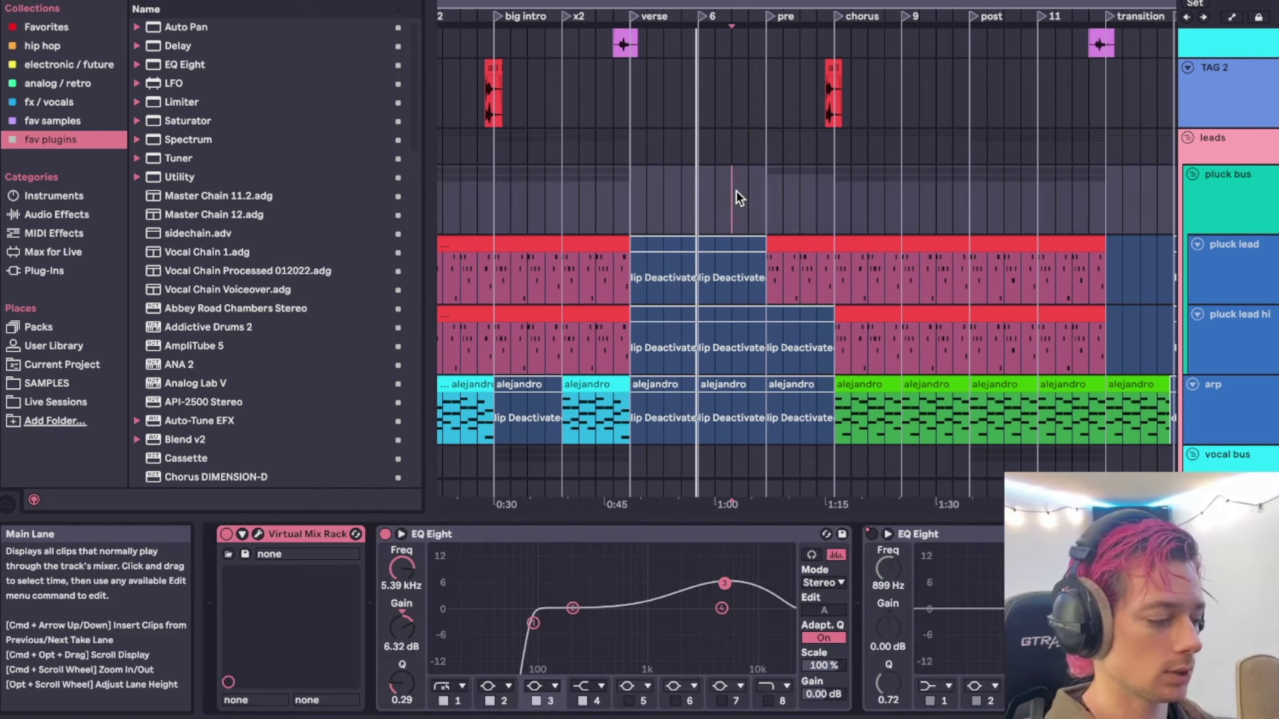
click(769, 17)
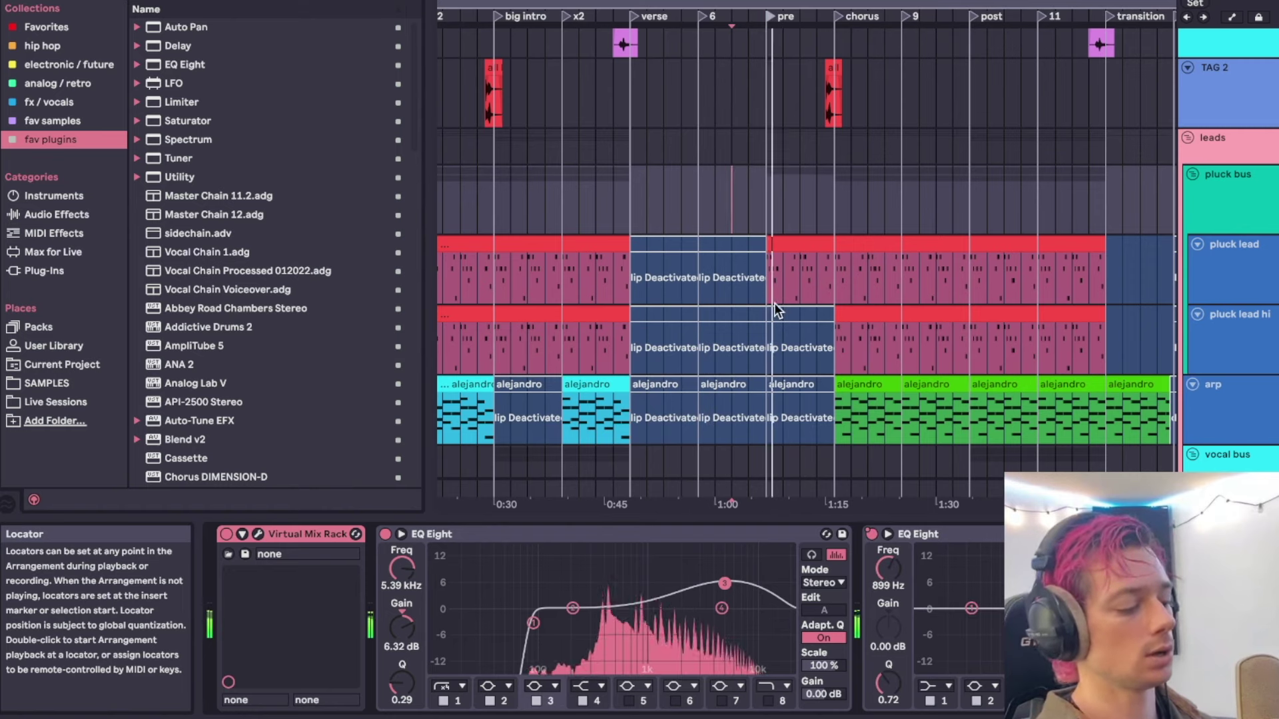
Follow playback from the pre into the chorus down to the drum tracks and select the snare 1 break before the chorus.
scroll(764, 207, down, 10)
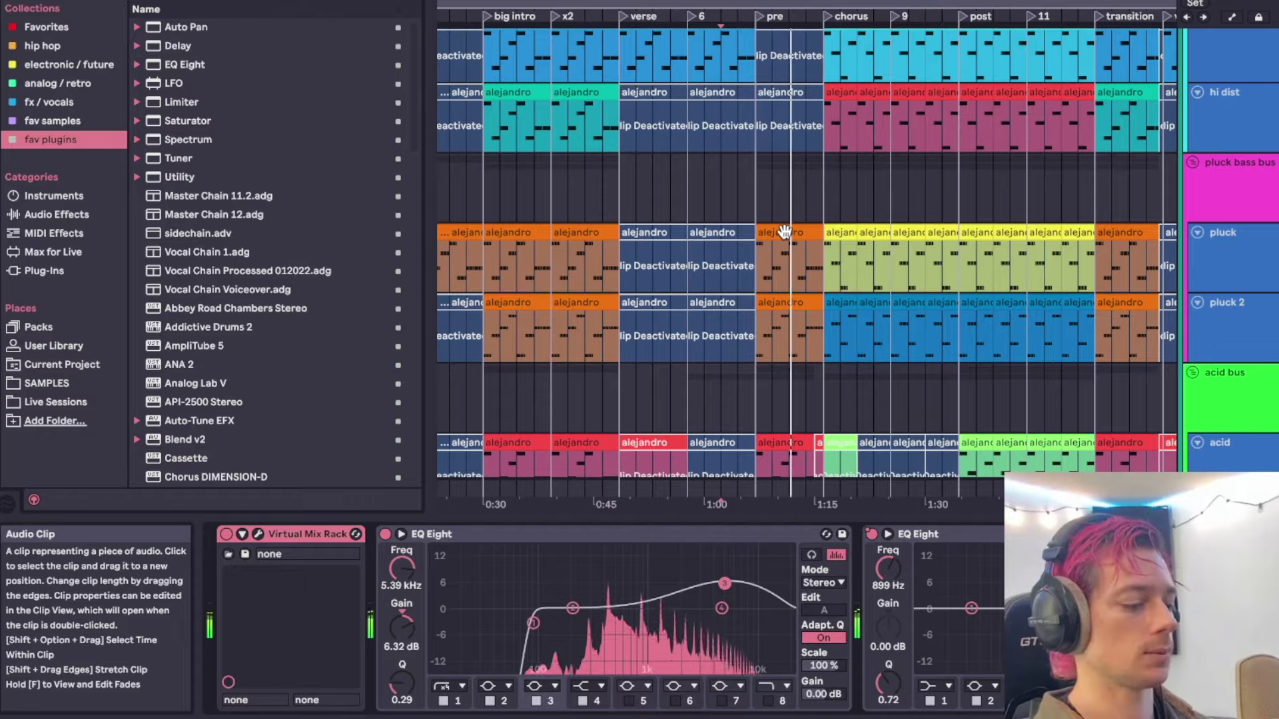
scroll(784, 233, down, 4)
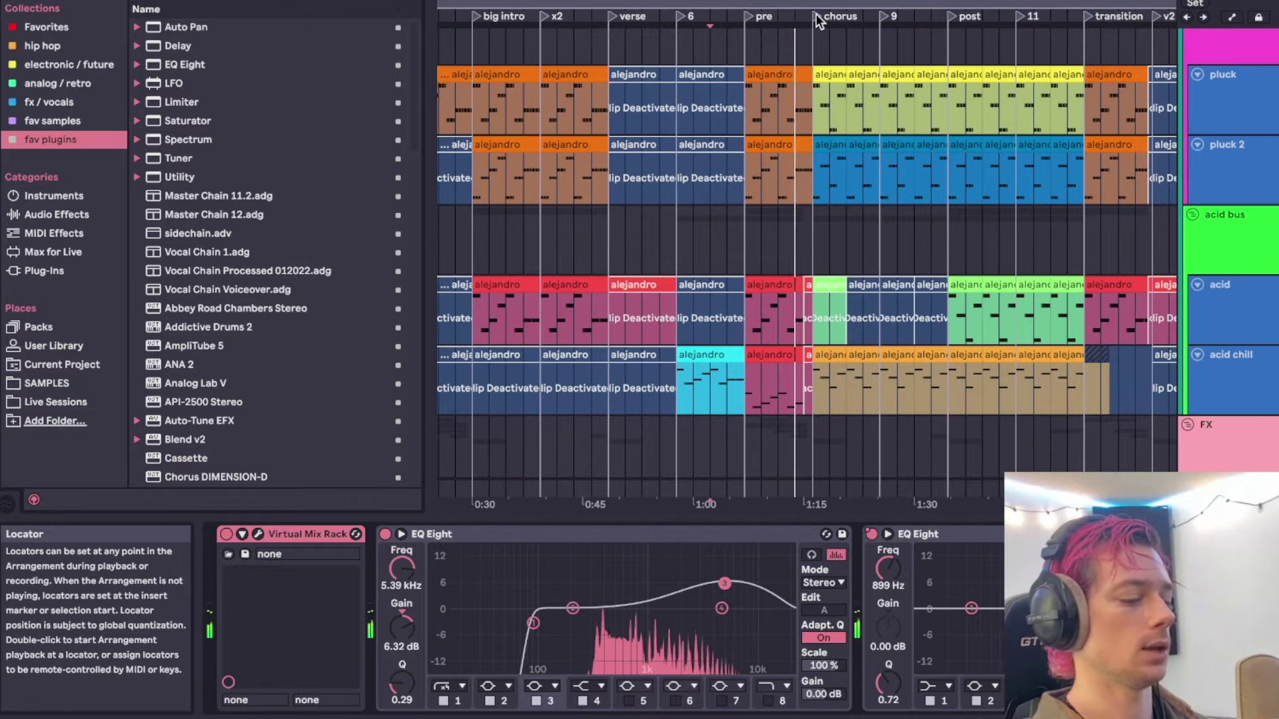
scroll(805, 115, down, 10)
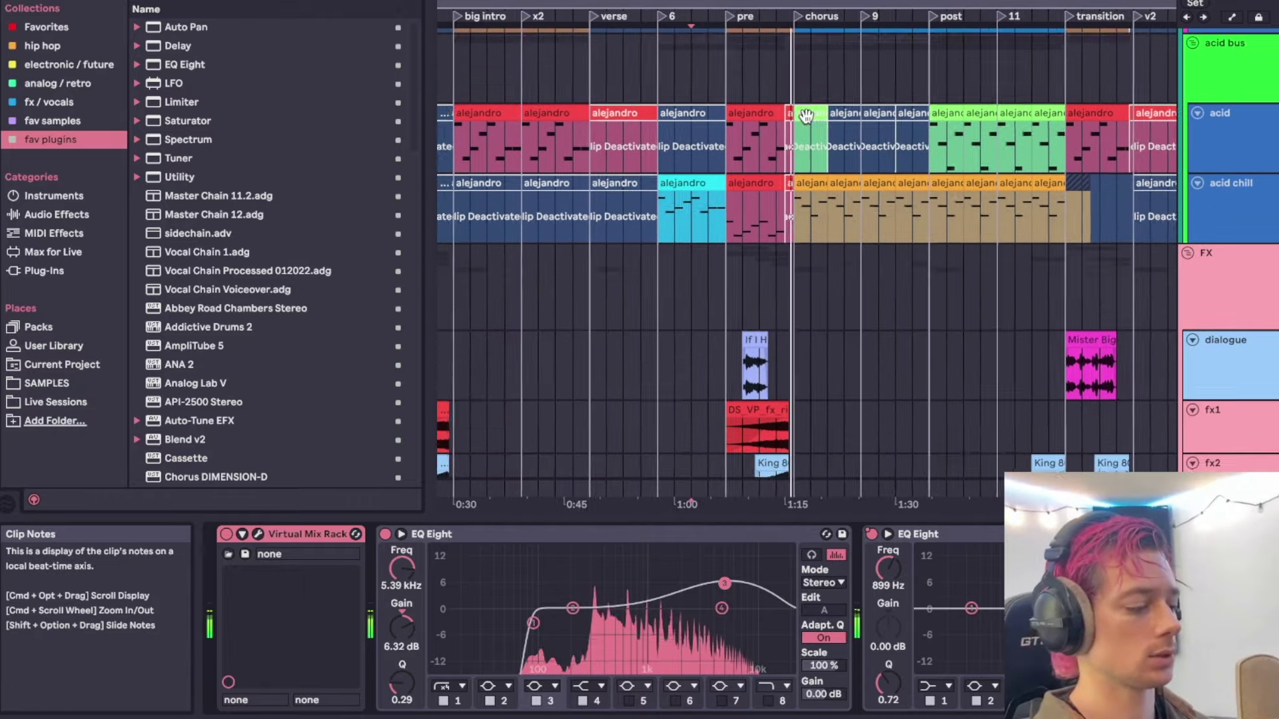
scroll(806, 115, down, 5)
scroll(837, 157, up, 3)
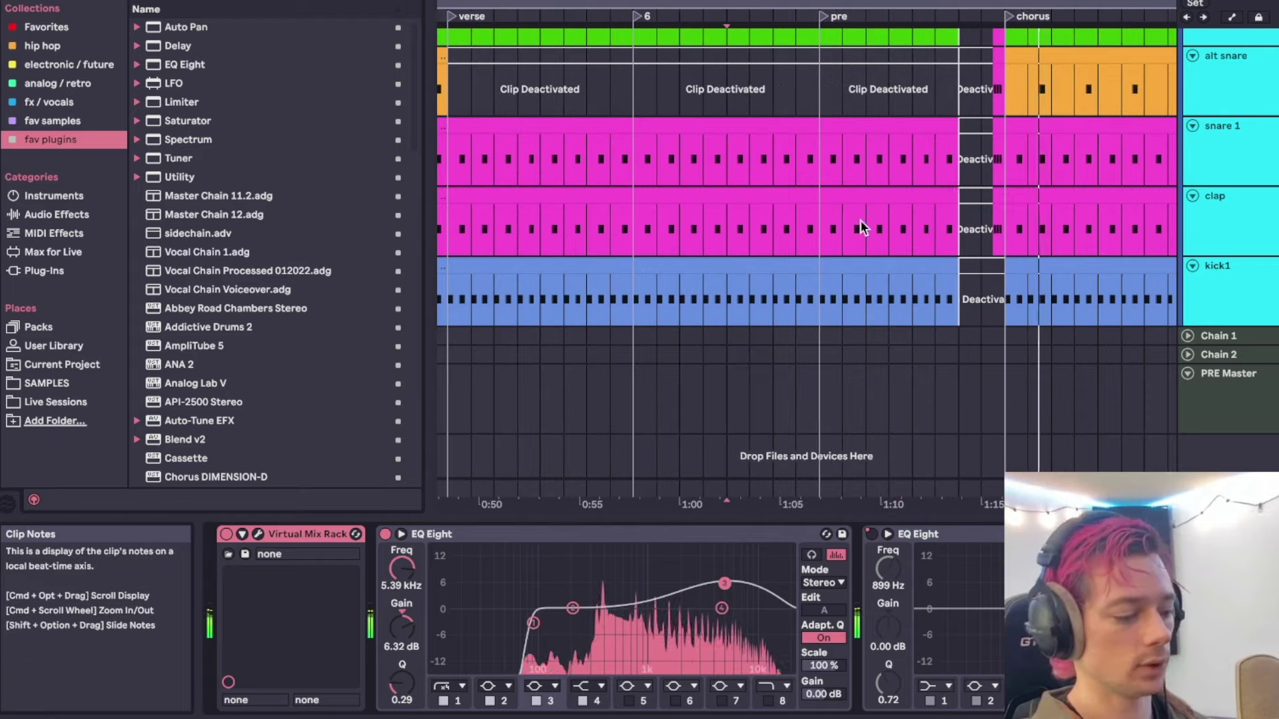
scroll(960, 199, right, 1)
scroll(960, 198, up, 1)
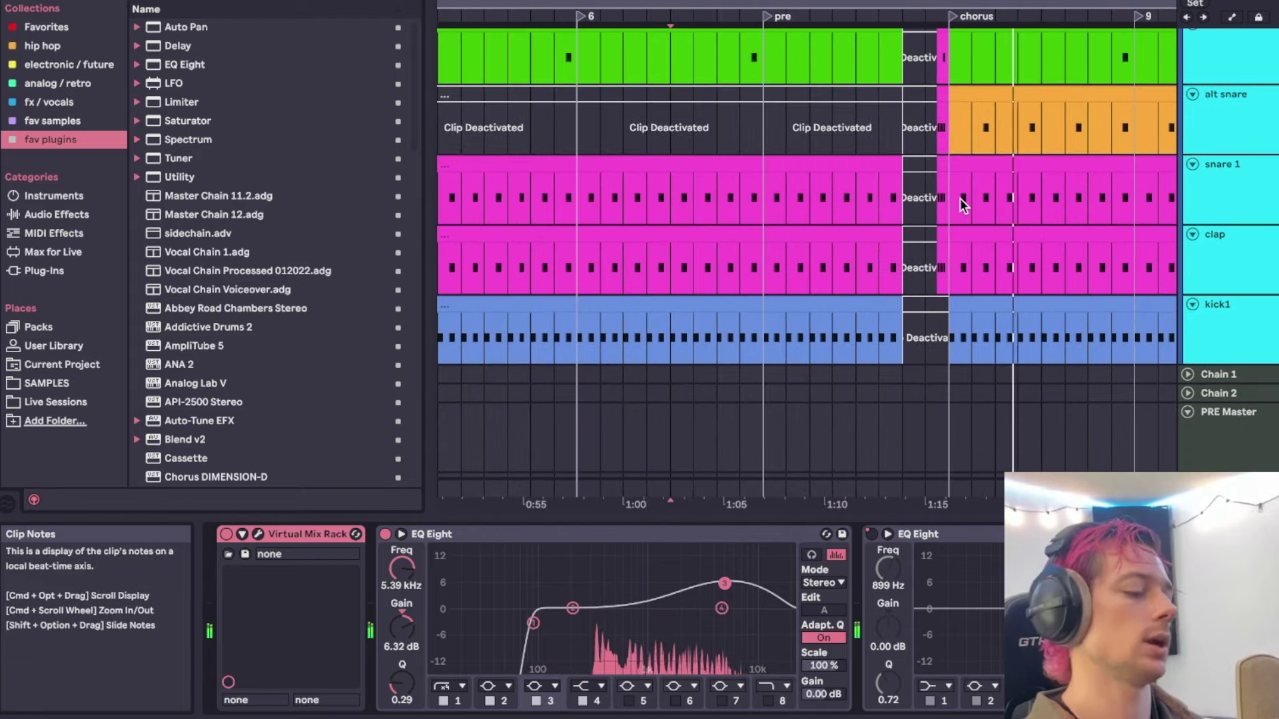
click(925, 184)
Examine the percussion break and the FX clips leading from section 9 into the post section during playback.
scroll(926, 184, down, 4)
scroll(925, 184, up, 3)
scroll(926, 183, right, 3)
scroll(925, 184, up, 6)
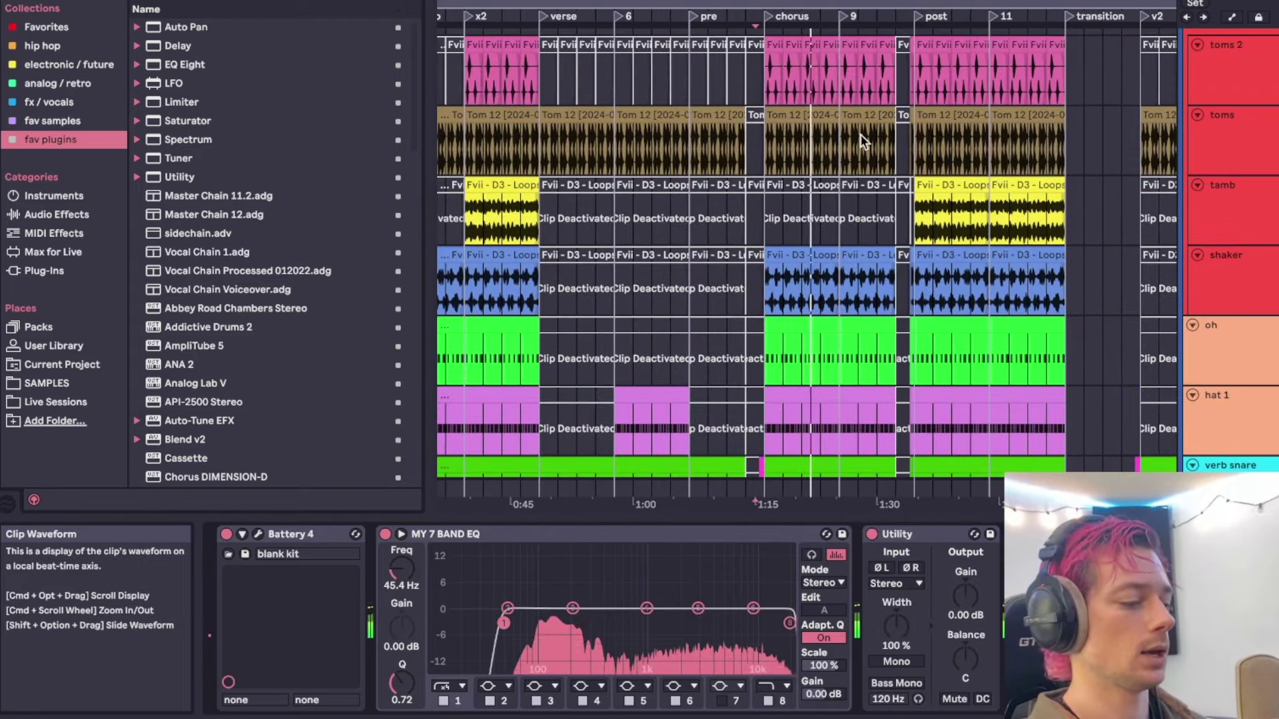
scroll(861, 134, up, 2)
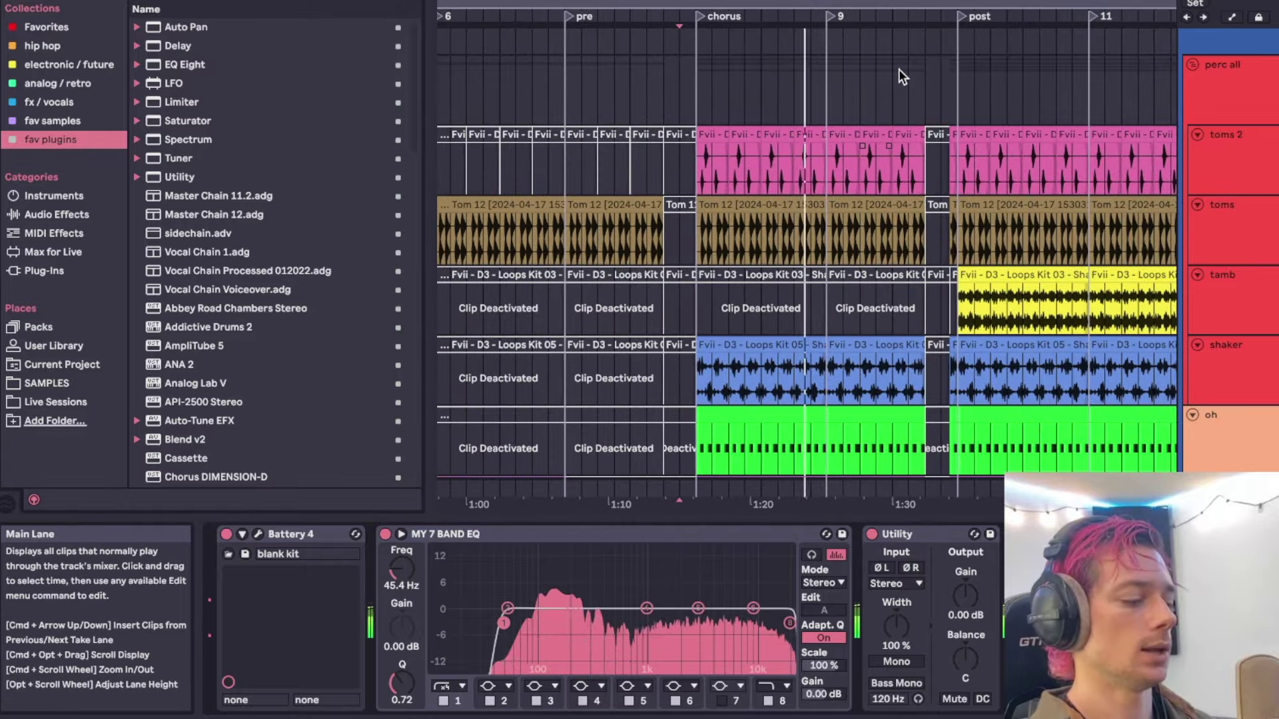
scroll(898, 70, down, 1)
scroll(897, 69, up, 2)
scroll(917, 226, up, 2)
scroll(917, 226, down, 1)
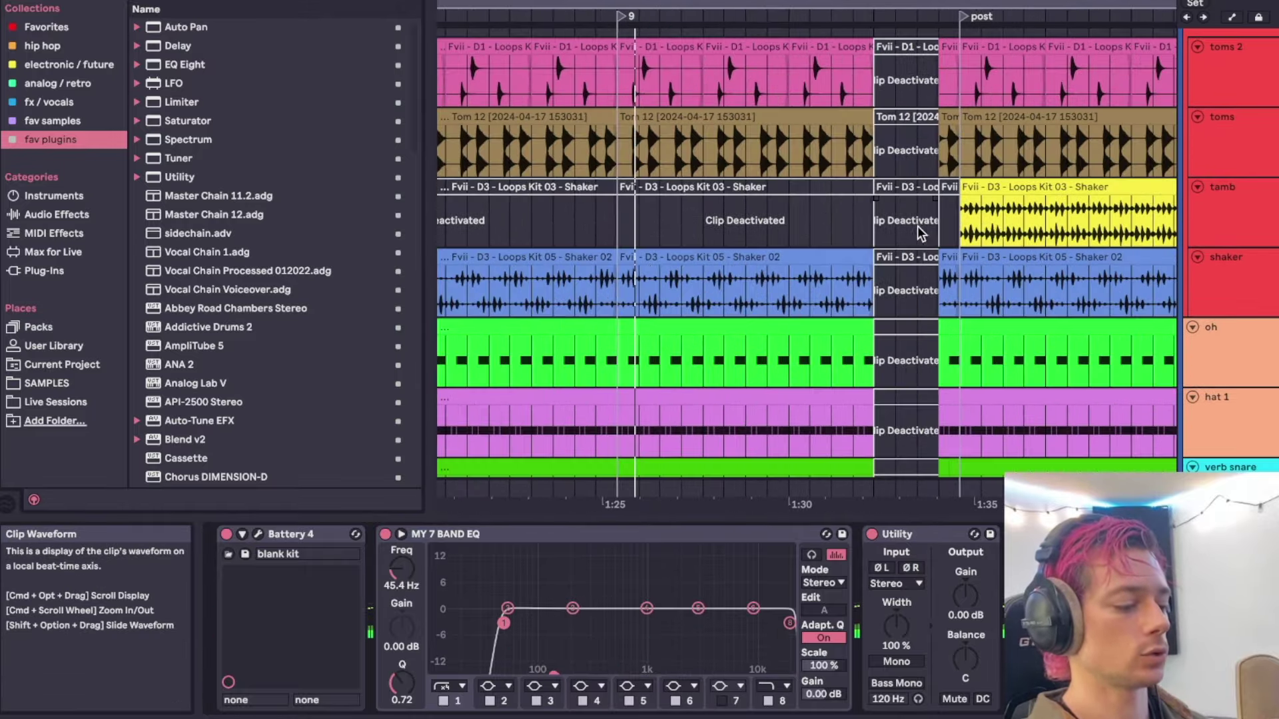
scroll(933, 238, up, 8)
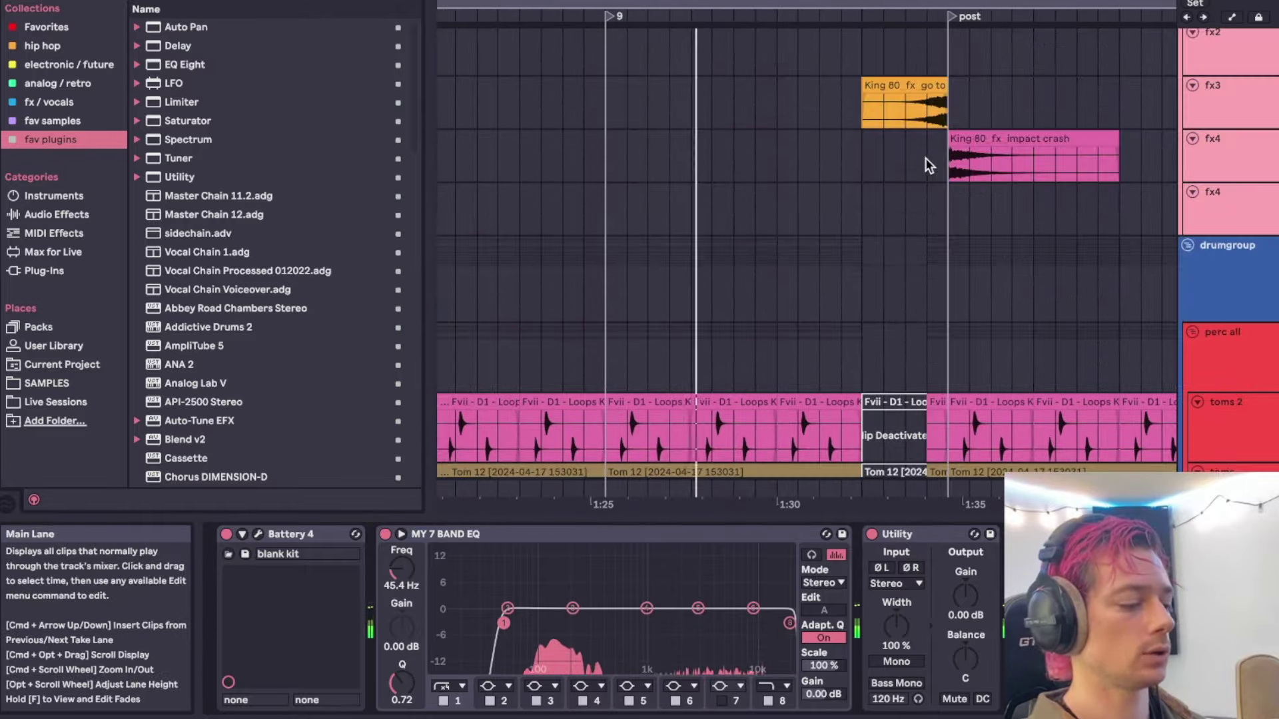
scroll(925, 158, down, 3)
Examine the pluck and acid bass patterns as playback moves from the chorus into the post section.
scroll(920, 157, up, 6)
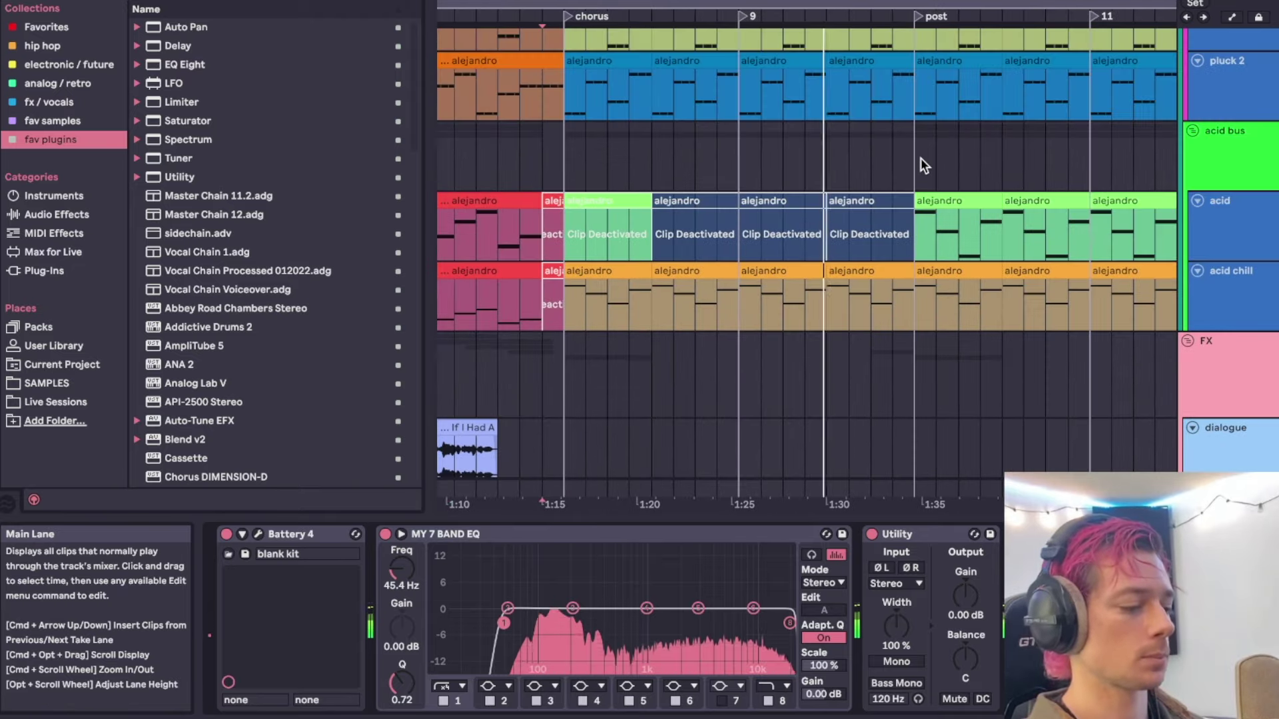
scroll(912, 162, up, 2)
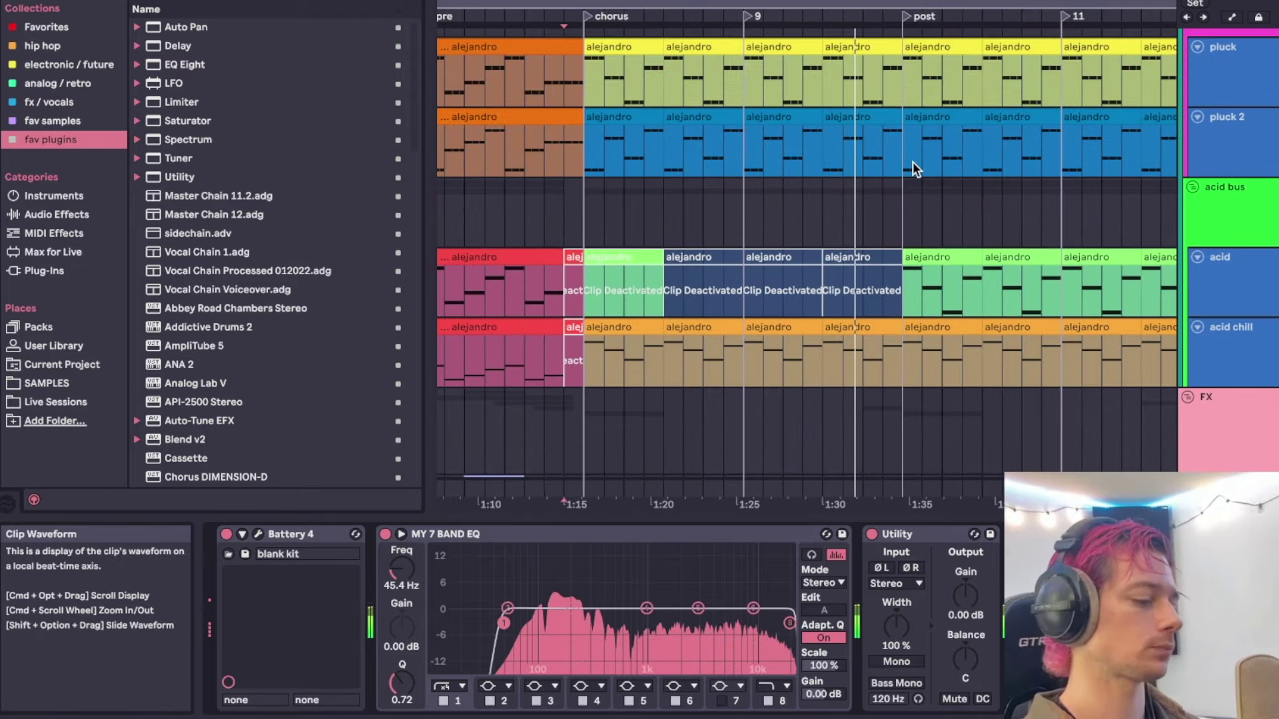
scroll(912, 162, down, 1)
drag(912, 162, 908, 164)
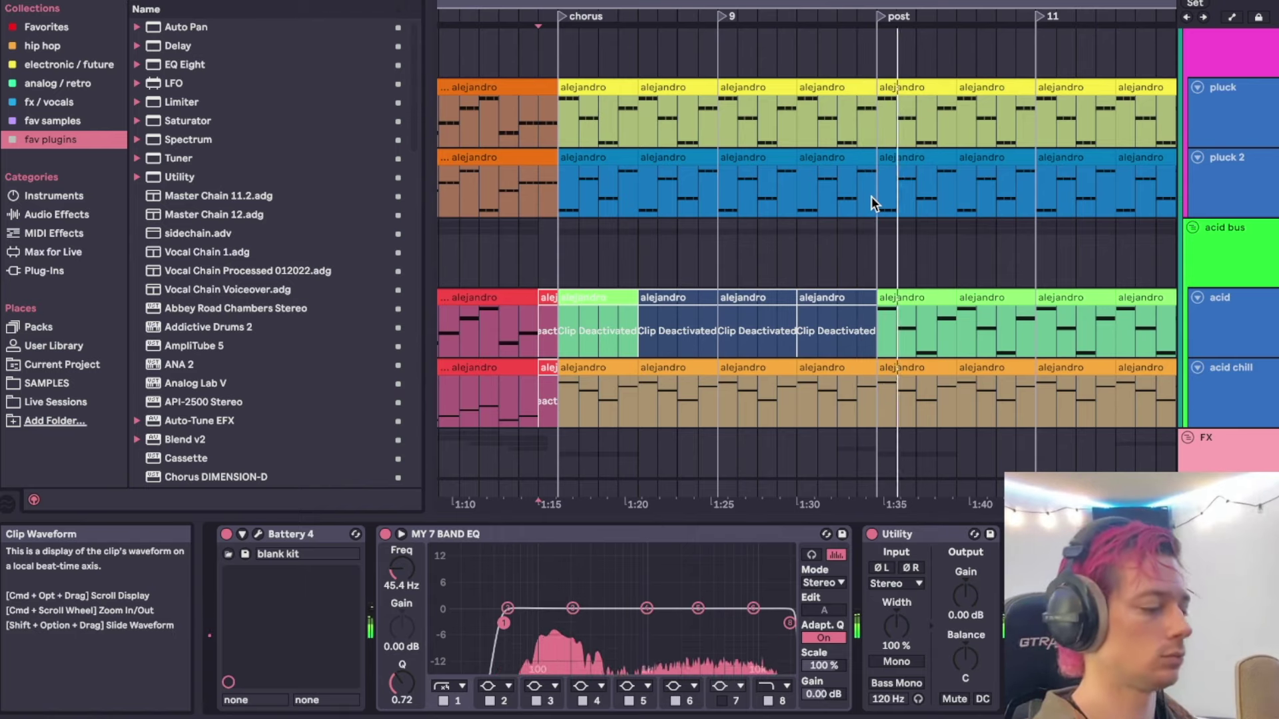
scroll(870, 197, down, 3)
scroll(871, 197, up, 1)
Select the vocal clip in the post section, and show the vocal bus's device chain.
scroll(871, 197, up, 10)
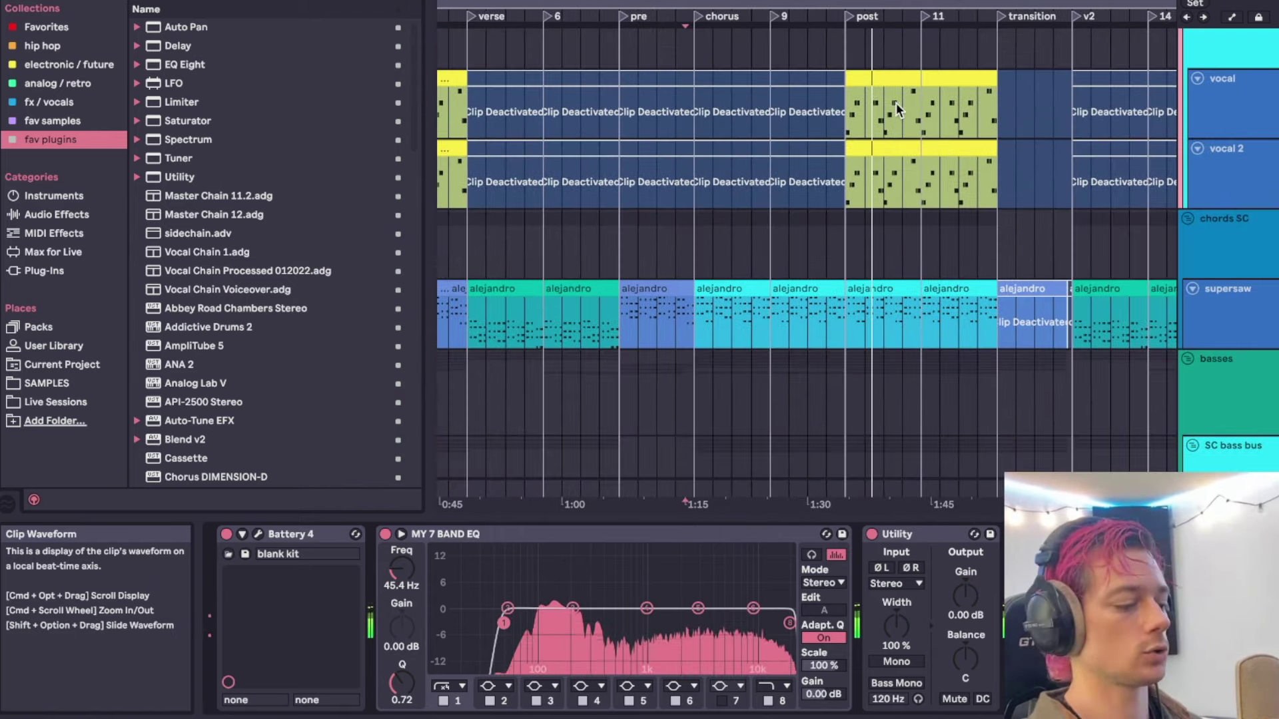
click(888, 84)
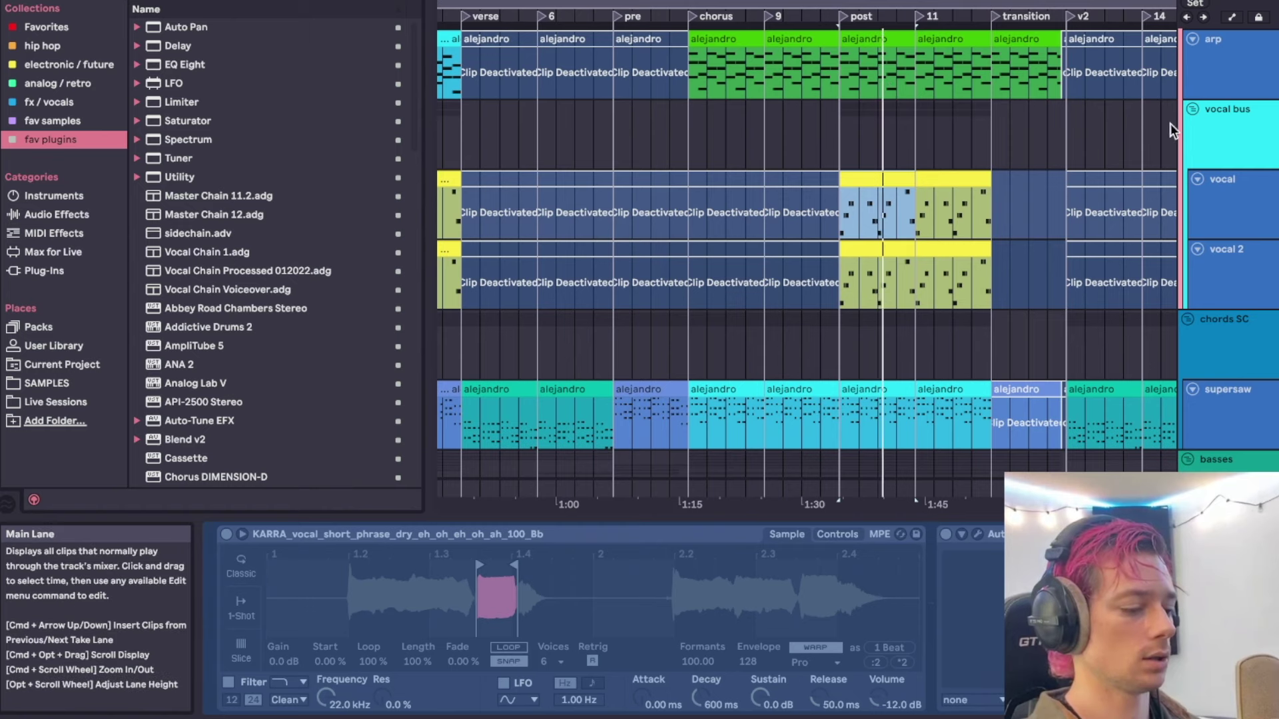
click(1198, 127)
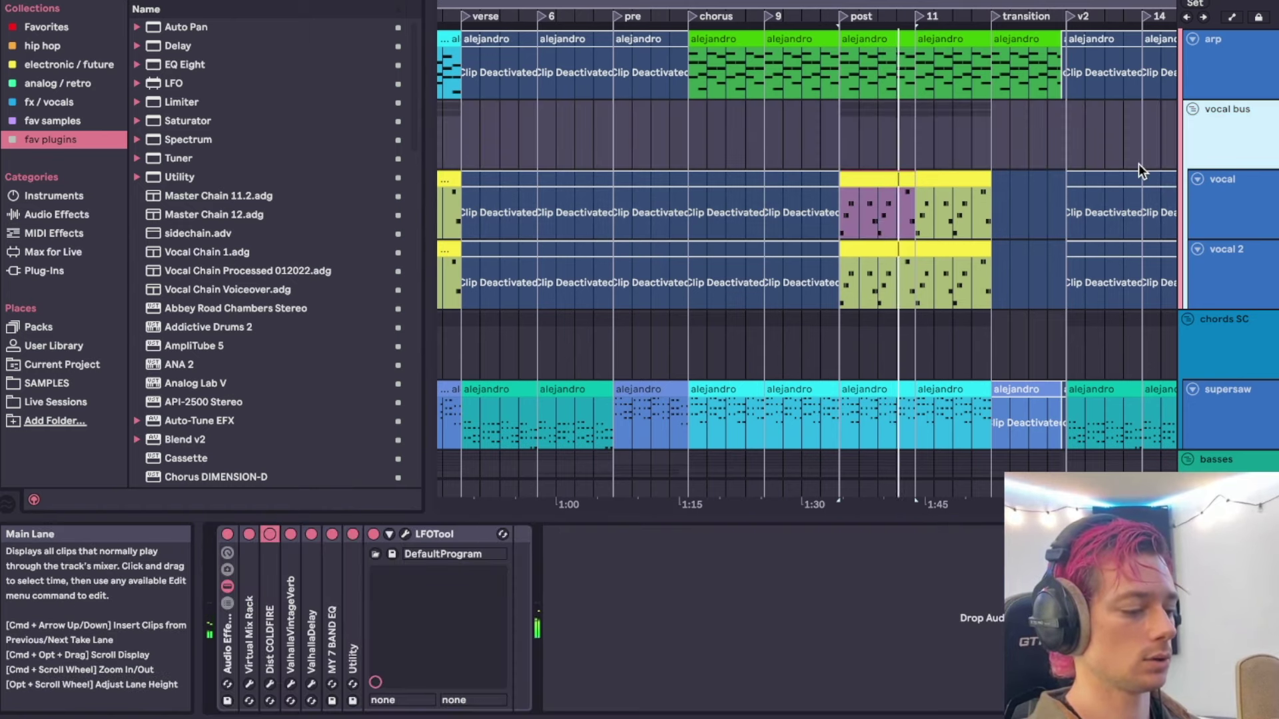
Select the tamb loop clip in the post section to show its devices.
scroll(970, 249, up, 15)
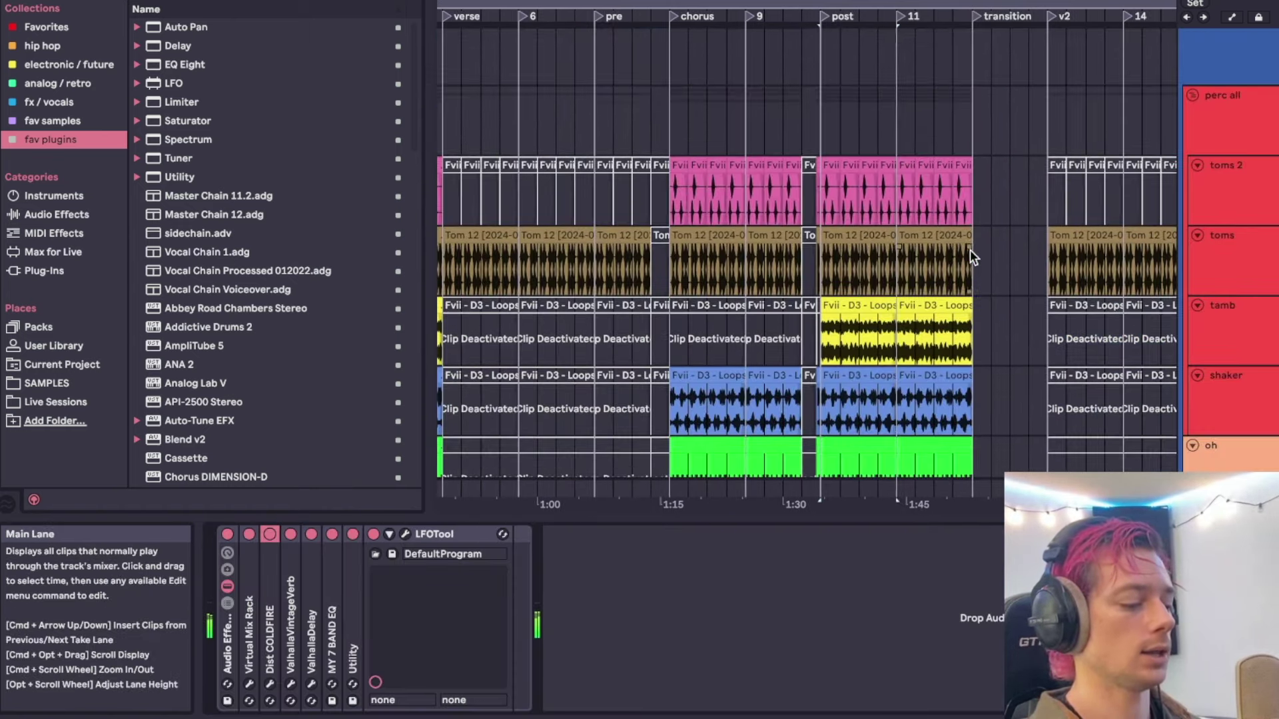
click(855, 309)
key(minus)
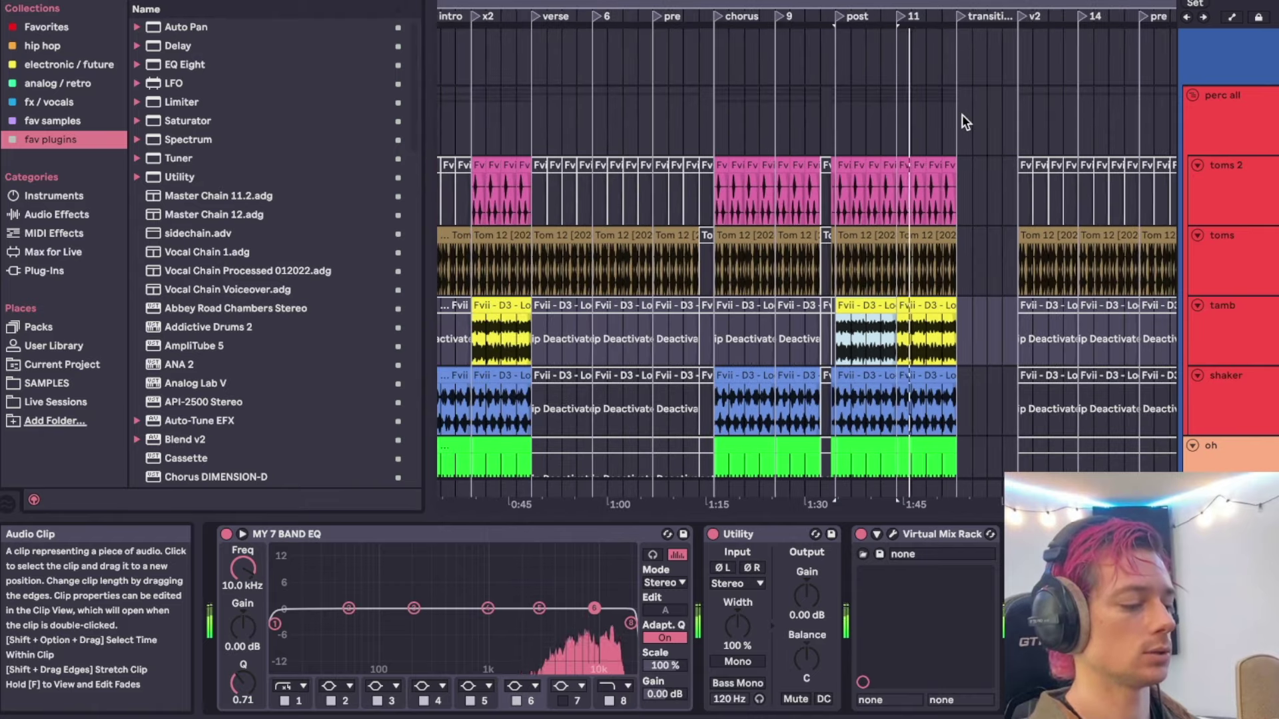
Set the insert marker at the start of the transition on the pluck bass bus and show its devices.
scroll(961, 115, down, 15)
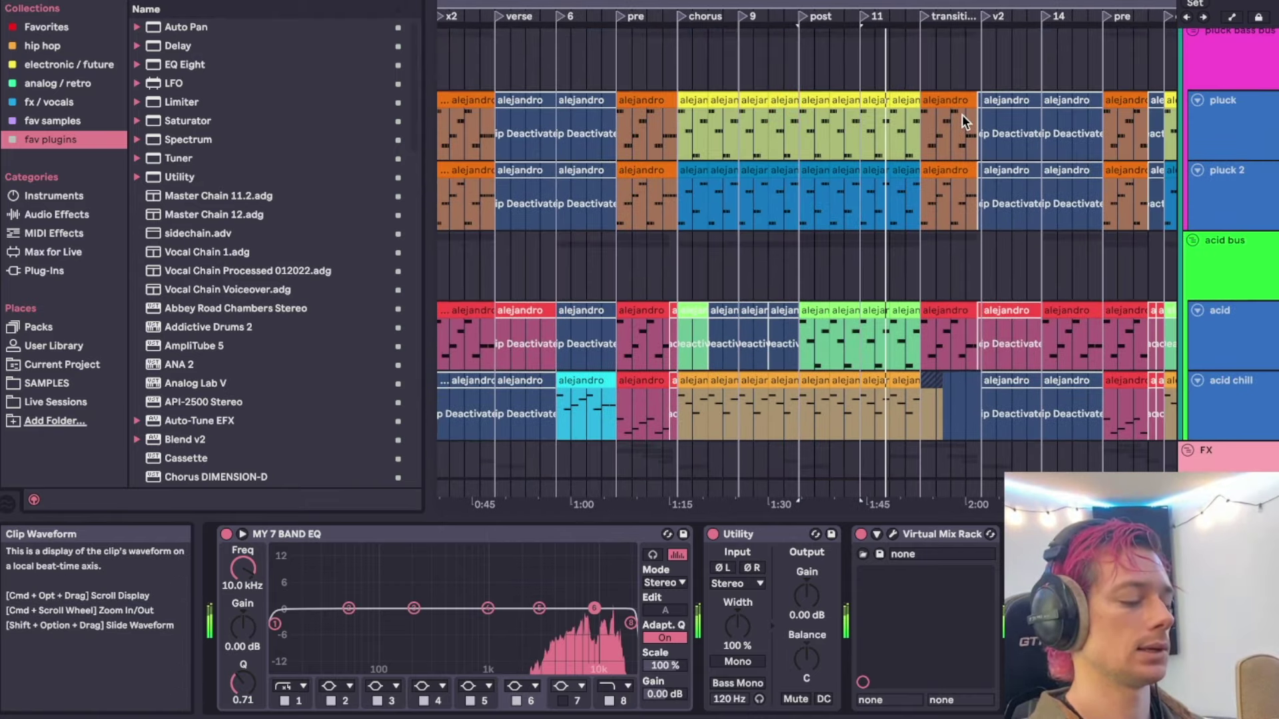
scroll(961, 114, up, 2)
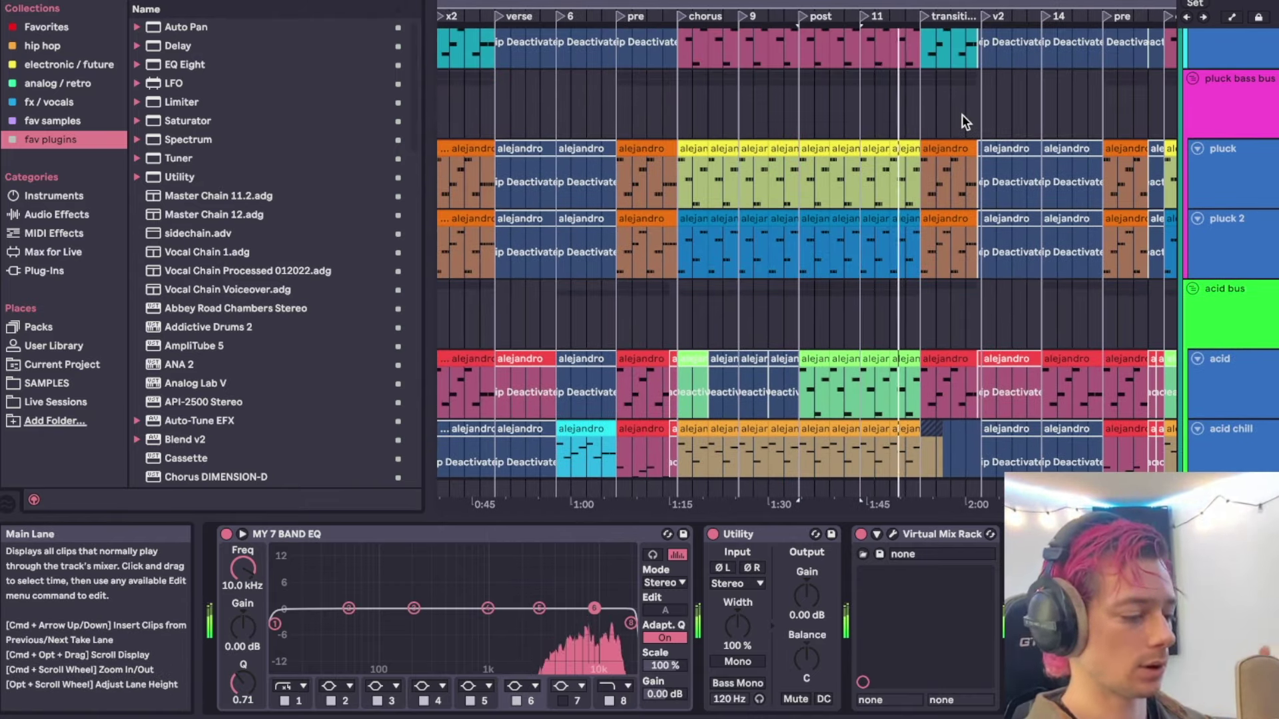
click(921, 86)
key(plus)
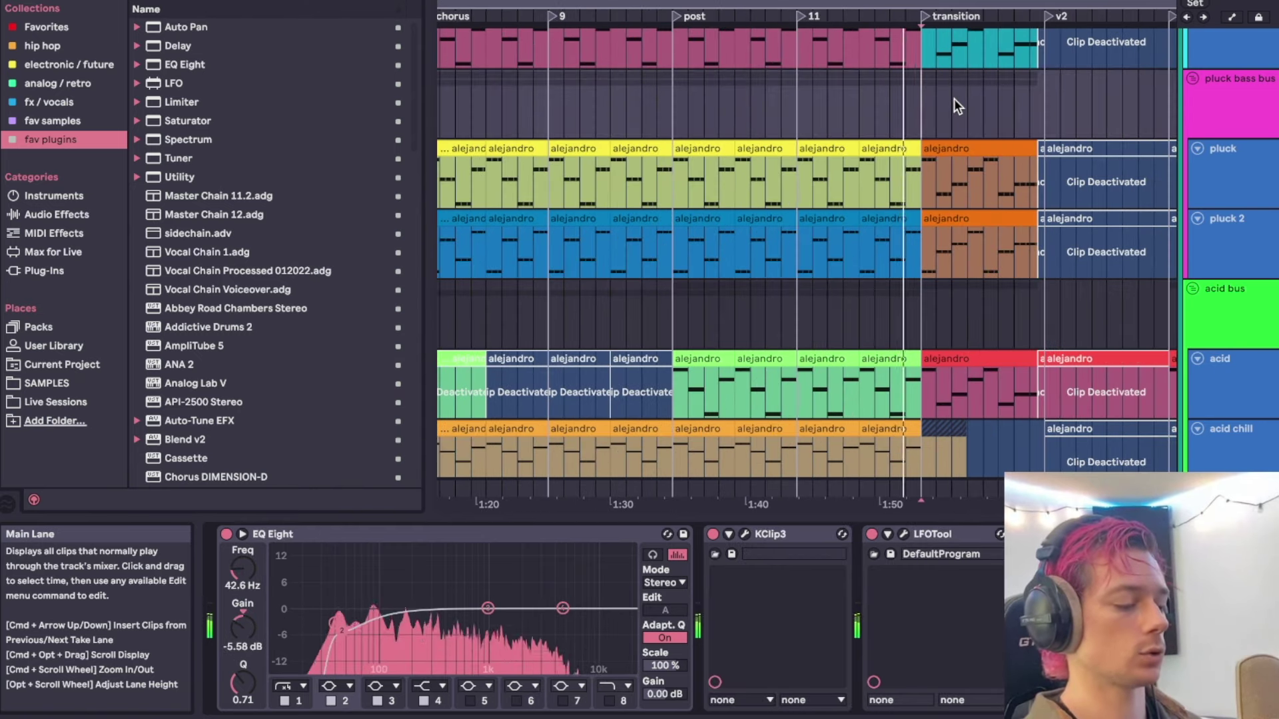
scroll(954, 99, down, 3)
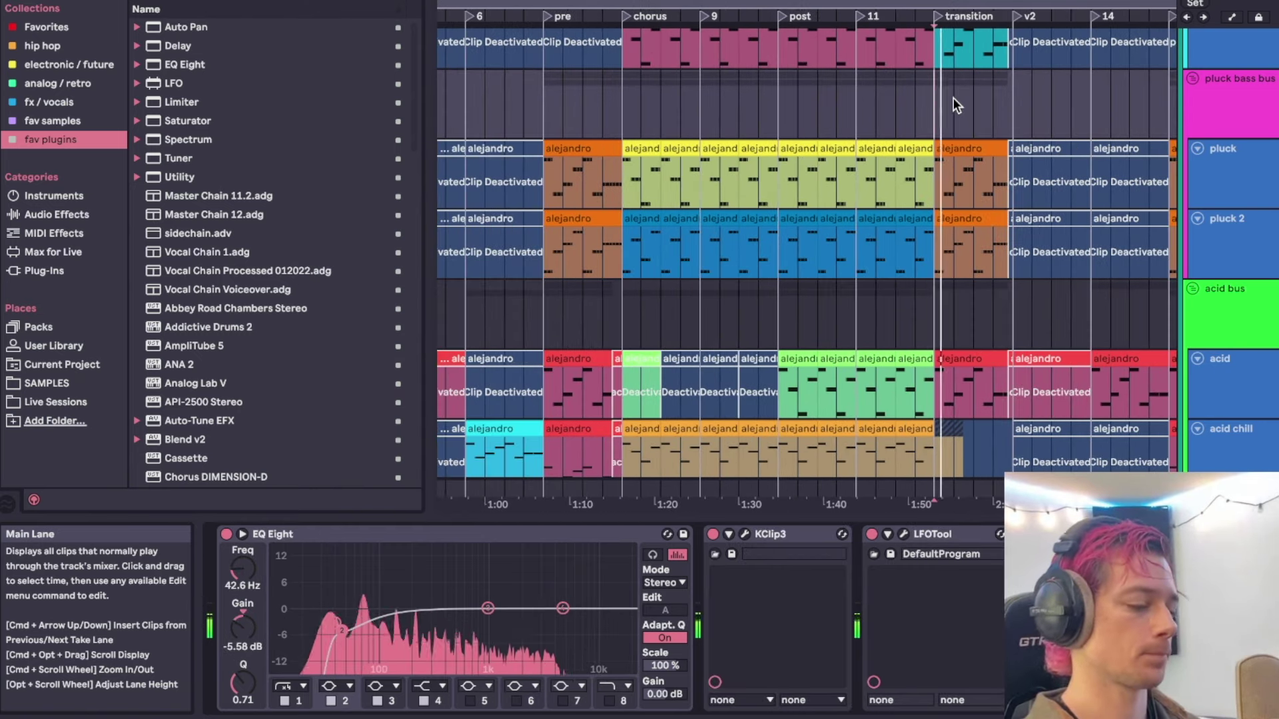
Show the PRE Master's filter chain during the transition and set the insert marker on kick1 at the transition's start.
scroll(946, 166, down, 10)
click(1228, 412)
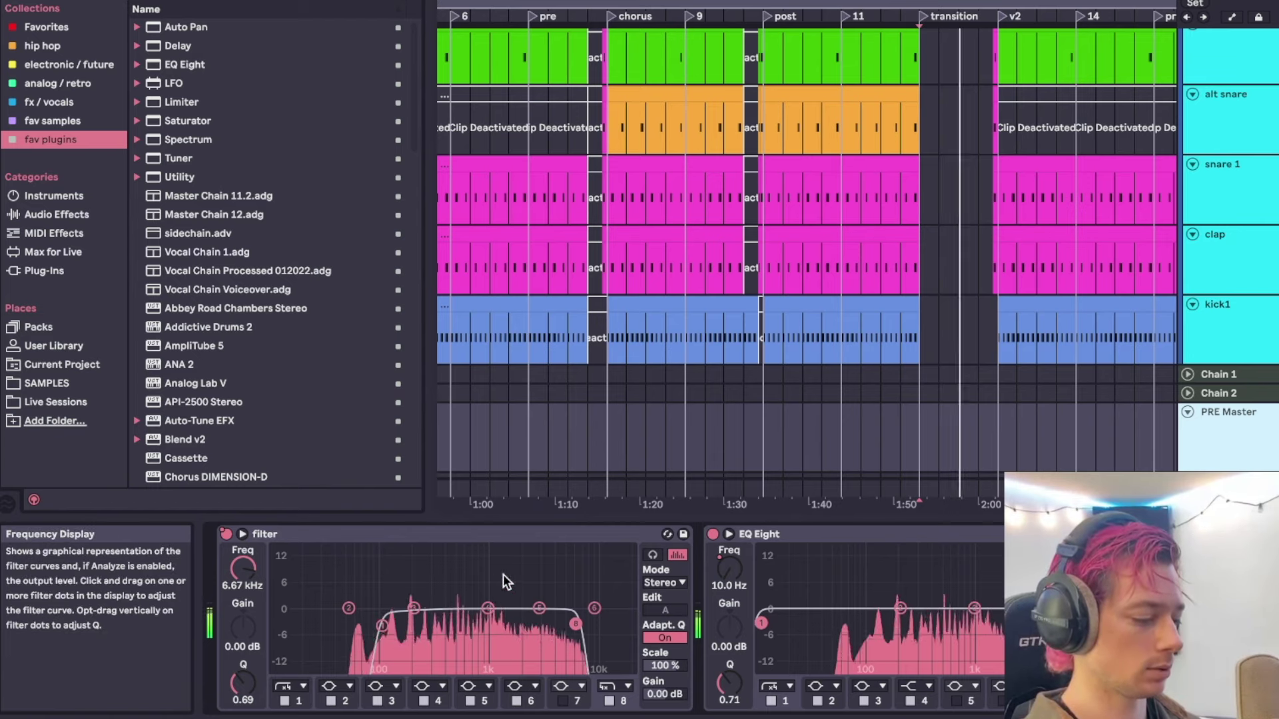
click(927, 334)
scroll(926, 334, up, 8)
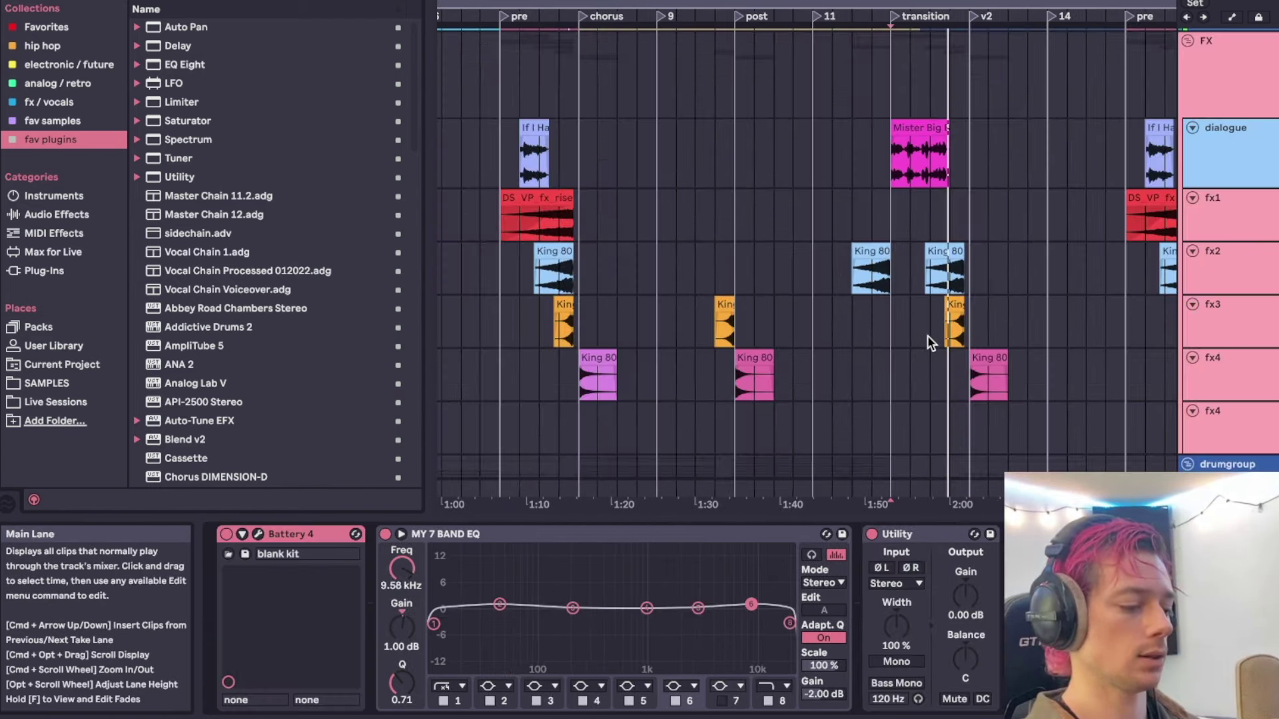
Select the dialogue clip in the transition to show its device chain.
click(919, 128)
scroll(919, 129, down, 3)
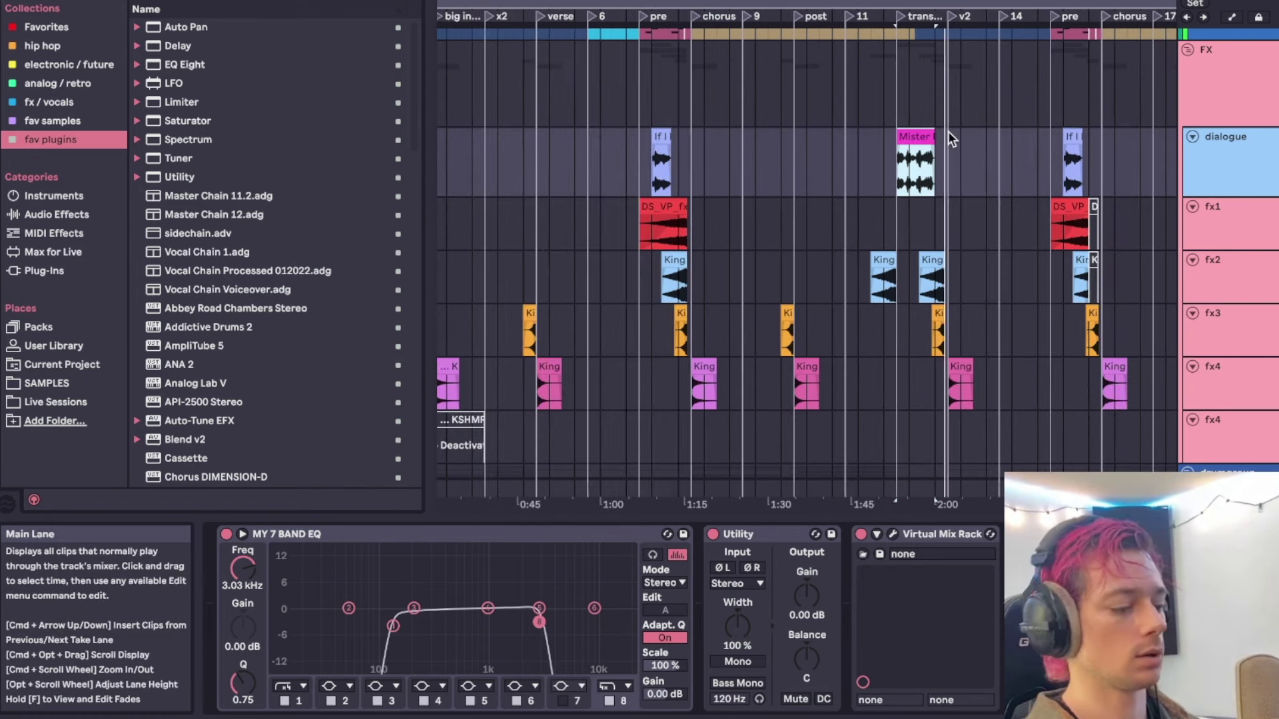
scroll(947, 137, right, 3)
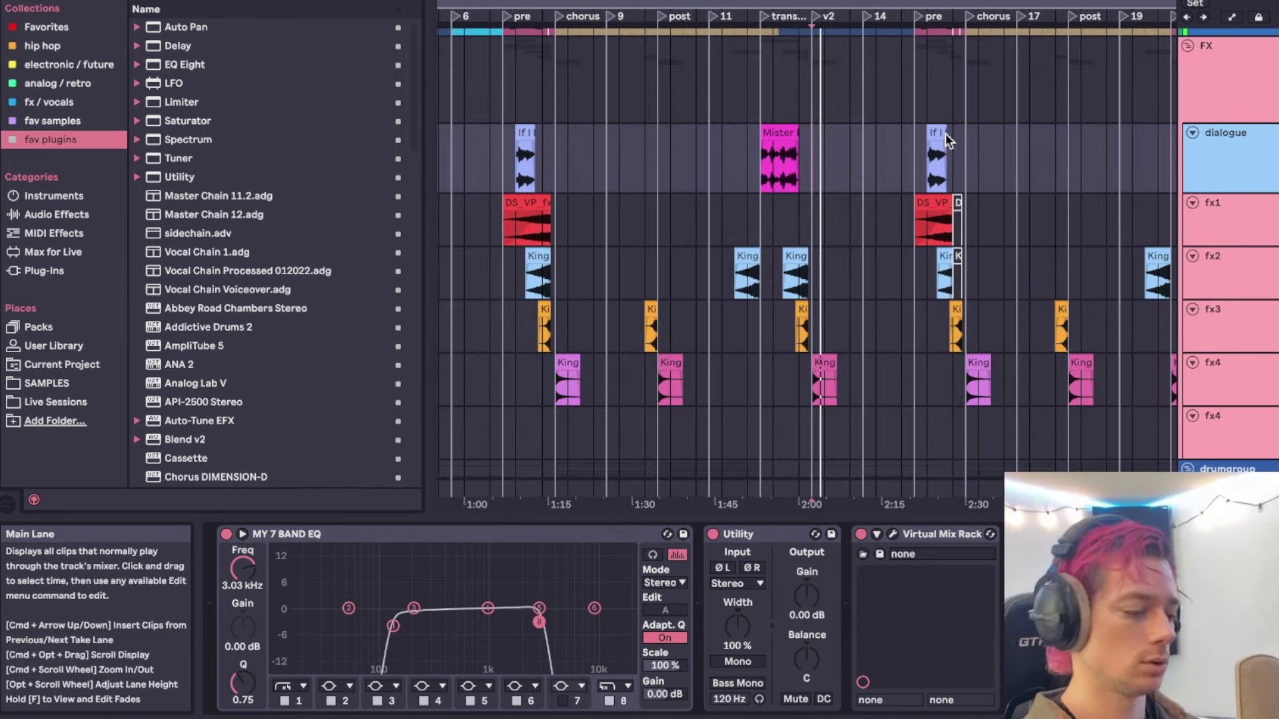
Set the insert marker on the FX group at the start of the second pre section and at the following chorus.
scroll(937, 72, up, 3)
scroll(938, 72, right, 2)
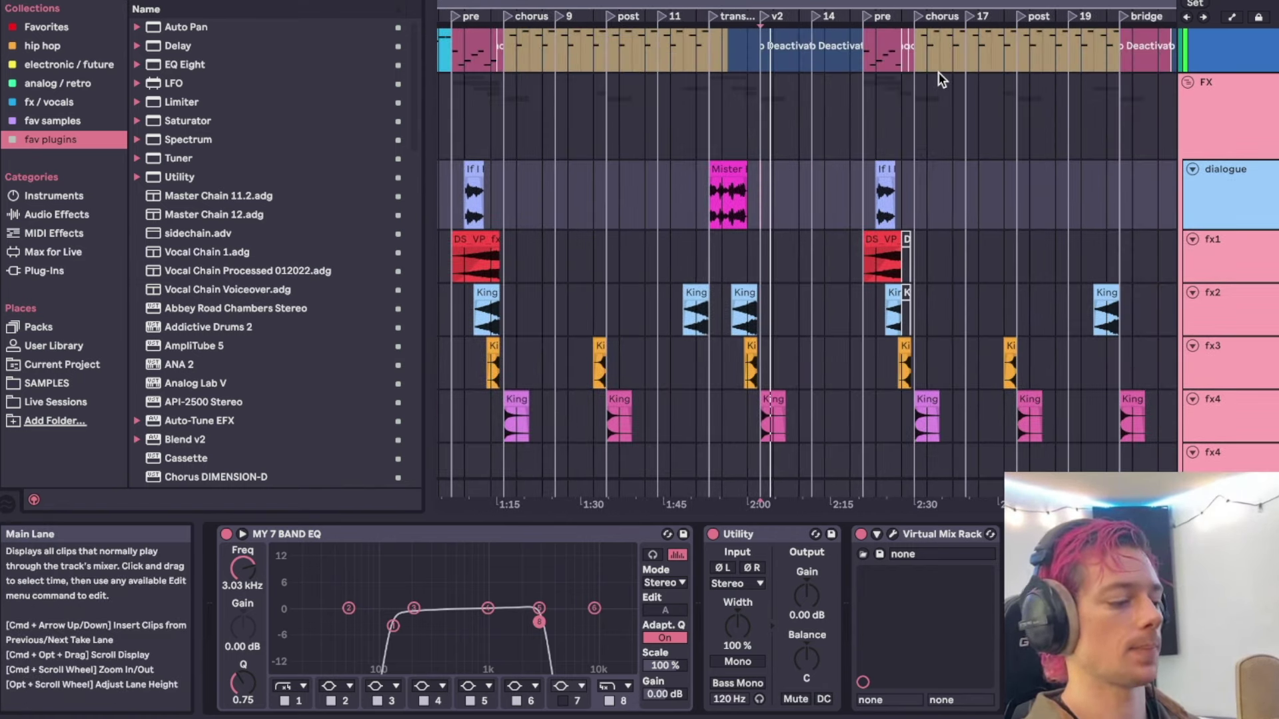
click(866, 92)
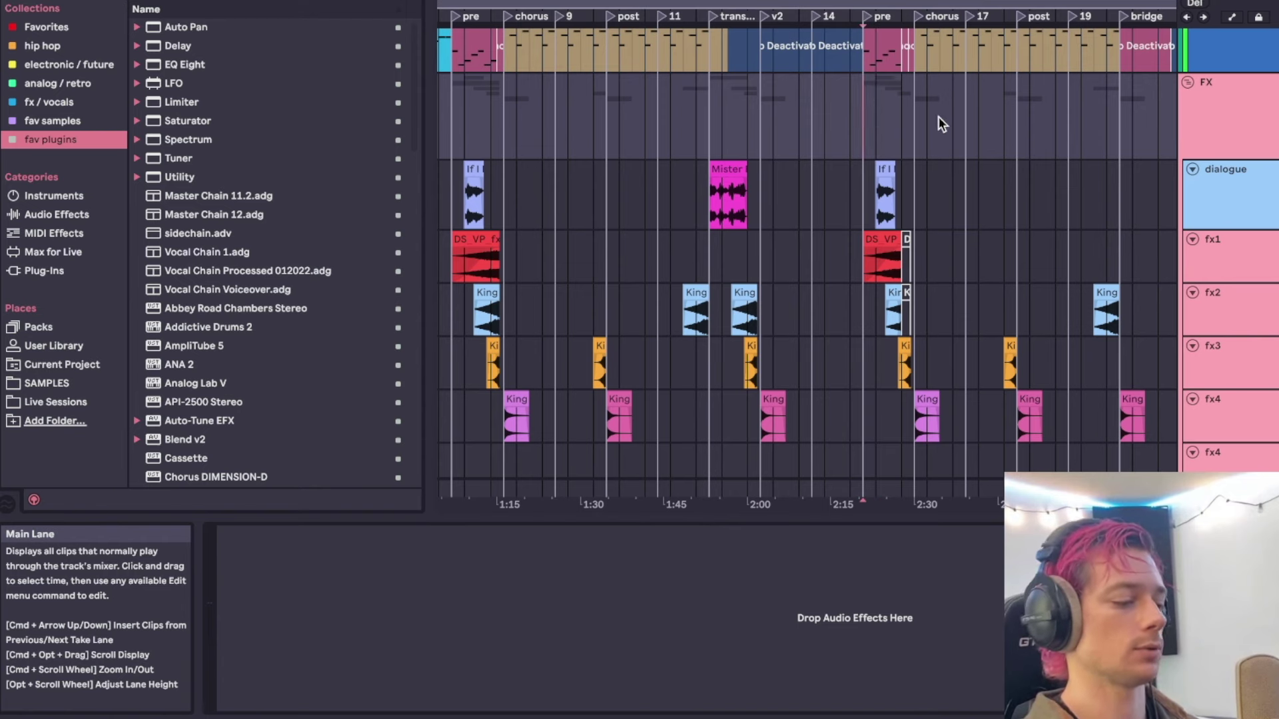
scroll(916, 96, up, 3)
scroll(916, 96, right, 2)
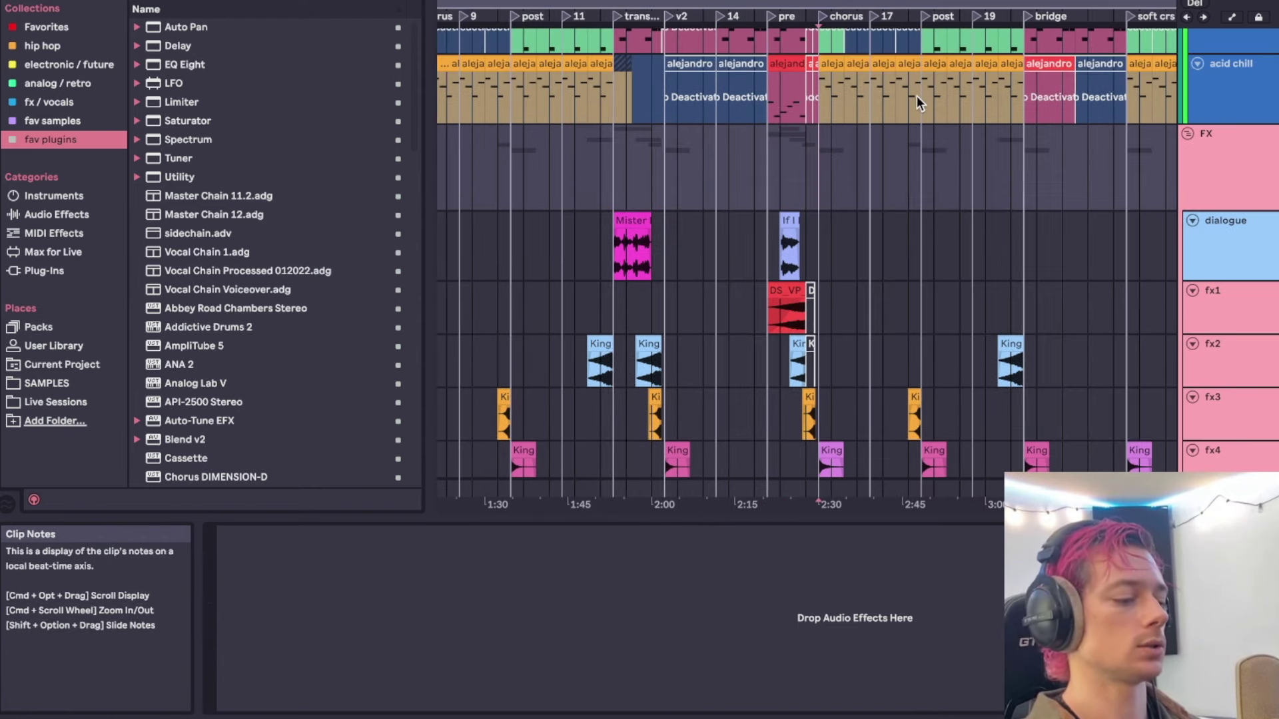
Audition the song from the start of the bridge.
scroll(1002, 179, up, 4)
scroll(1002, 179, right, 2)
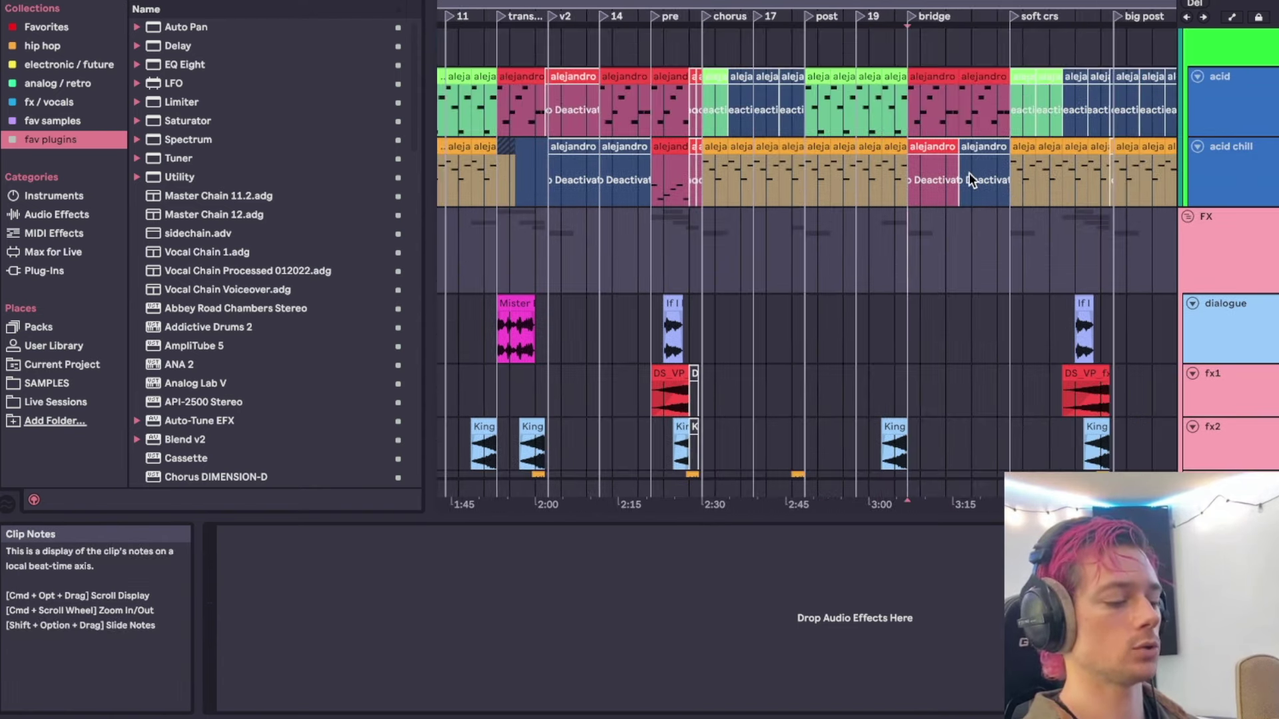
scroll(959, 162, up, 2)
scroll(909, 236, up, 1)
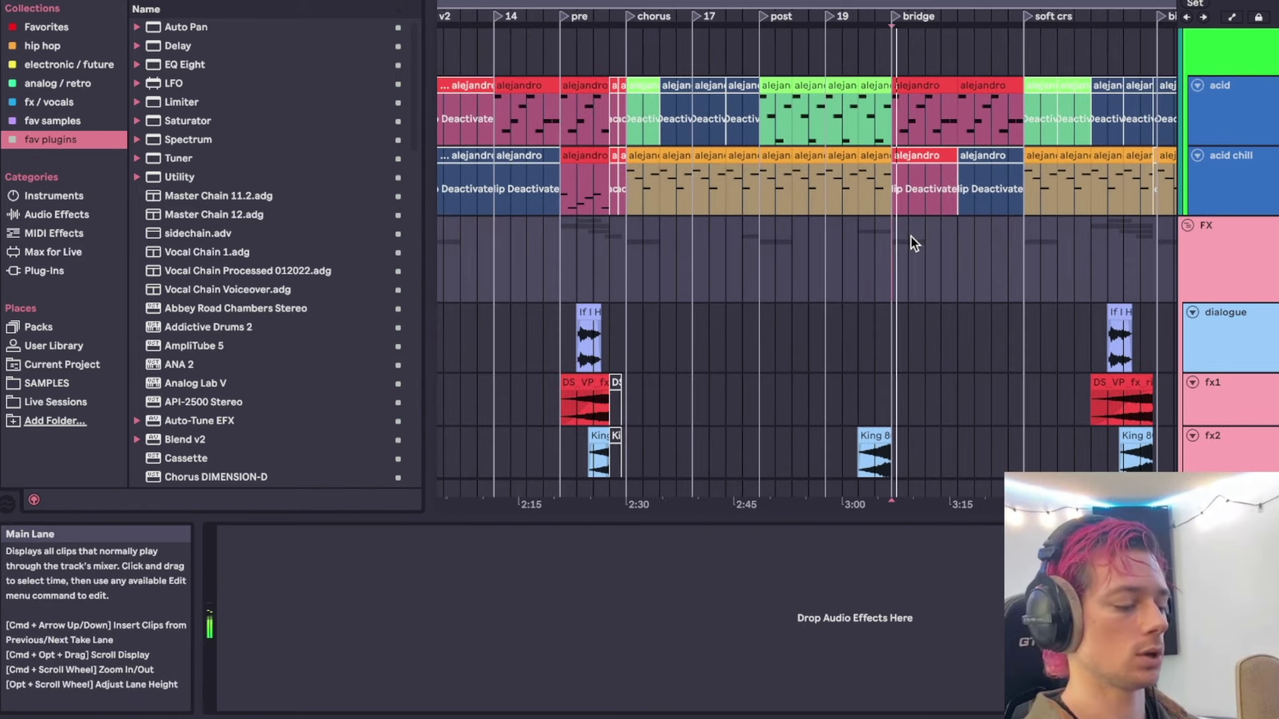
Select the first acid clip in the bridge to show its devices, and set the insert marker mid-bridge on the acid bus.
scroll(909, 236, up, 5)
scroll(910, 236, right, 1)
click(914, 219)
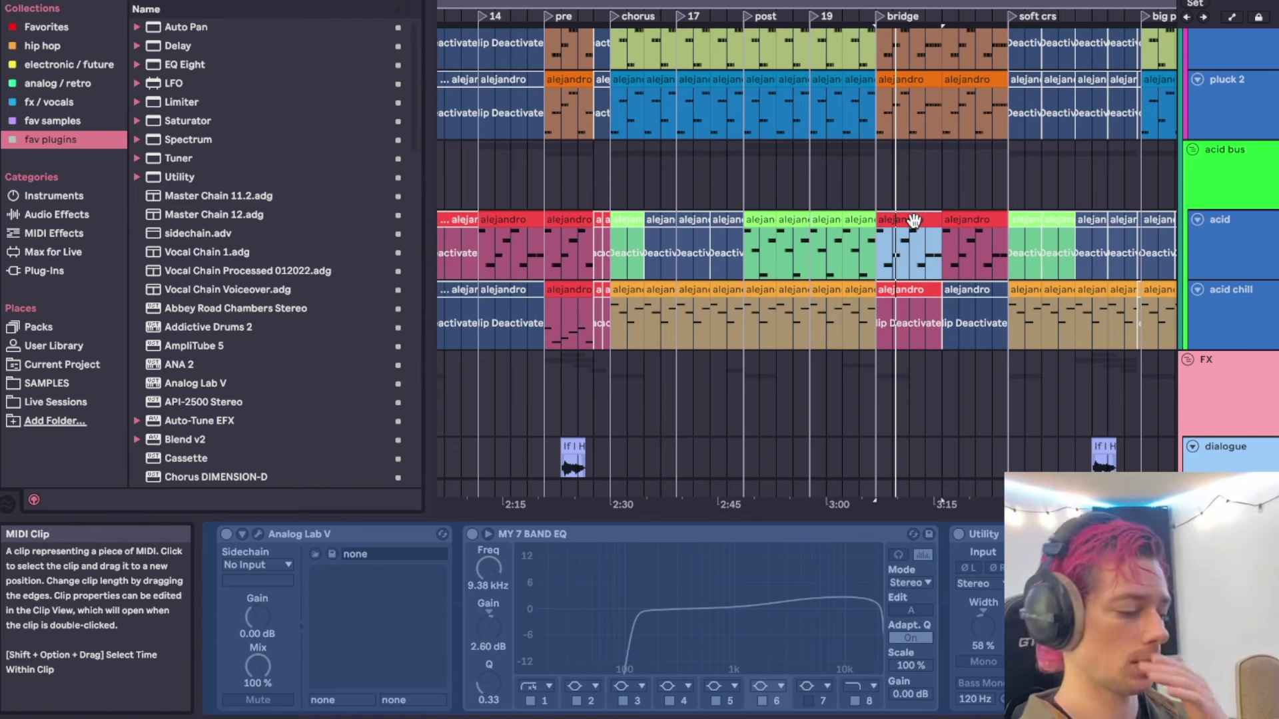
click(939, 185)
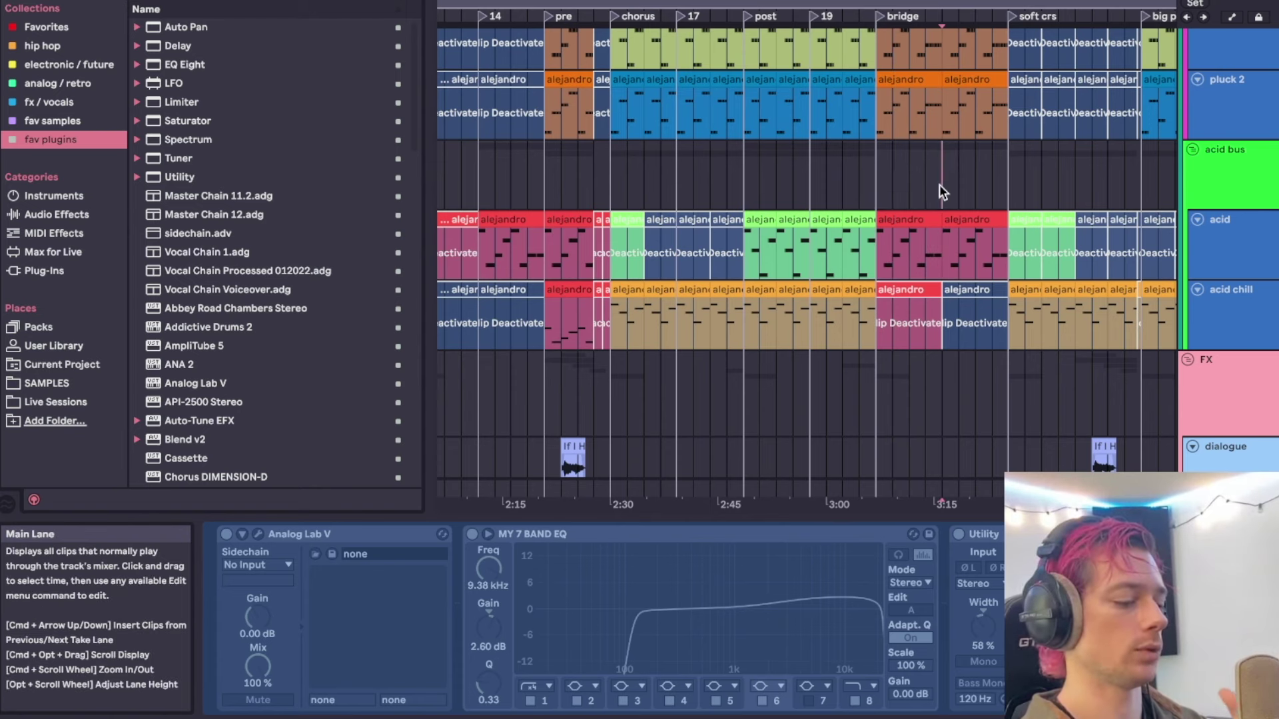
Audition the lead-in from the end of the second post section, and replay from the start of the bridge.
scroll(939, 185, down, 1)
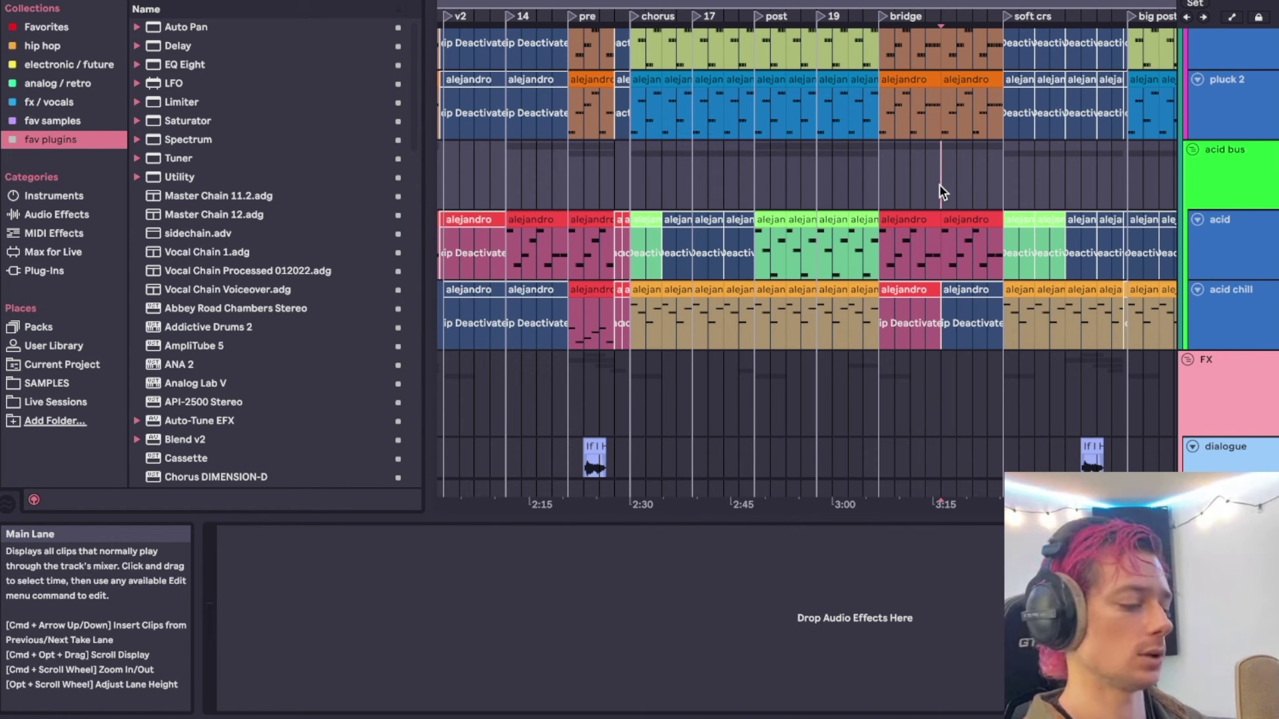
click(848, 161)
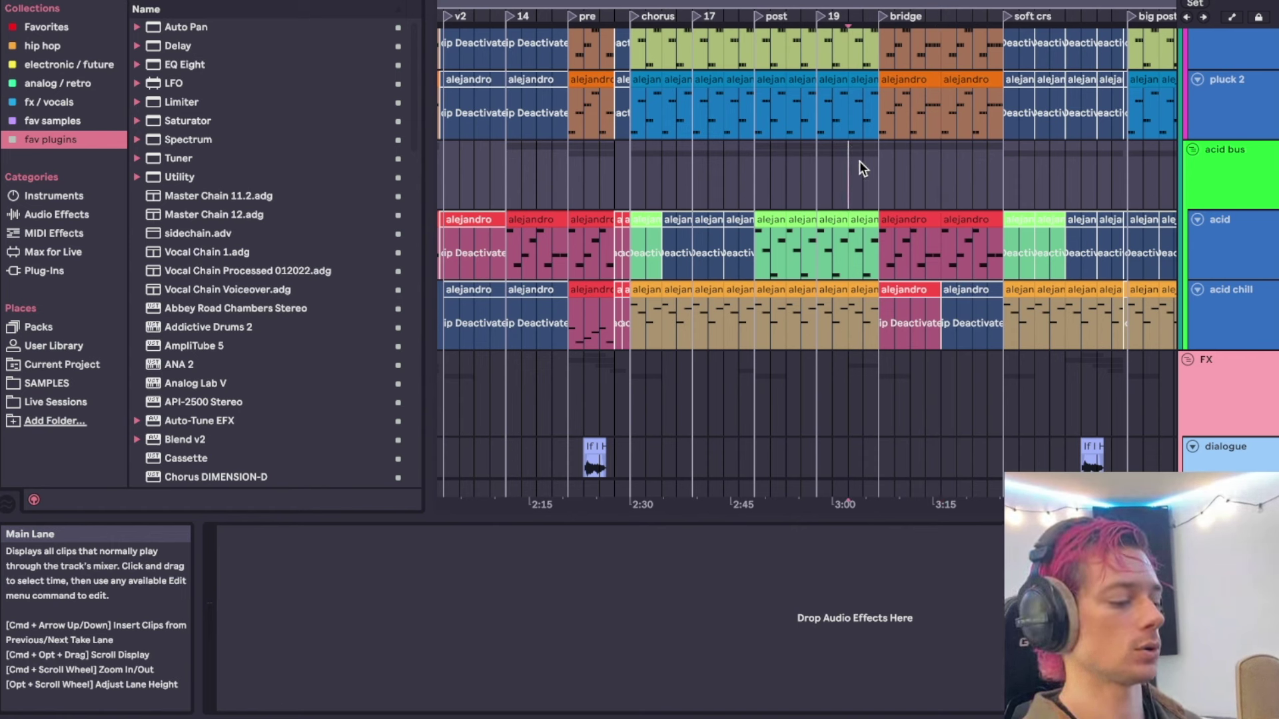
click(861, 161)
key(space)
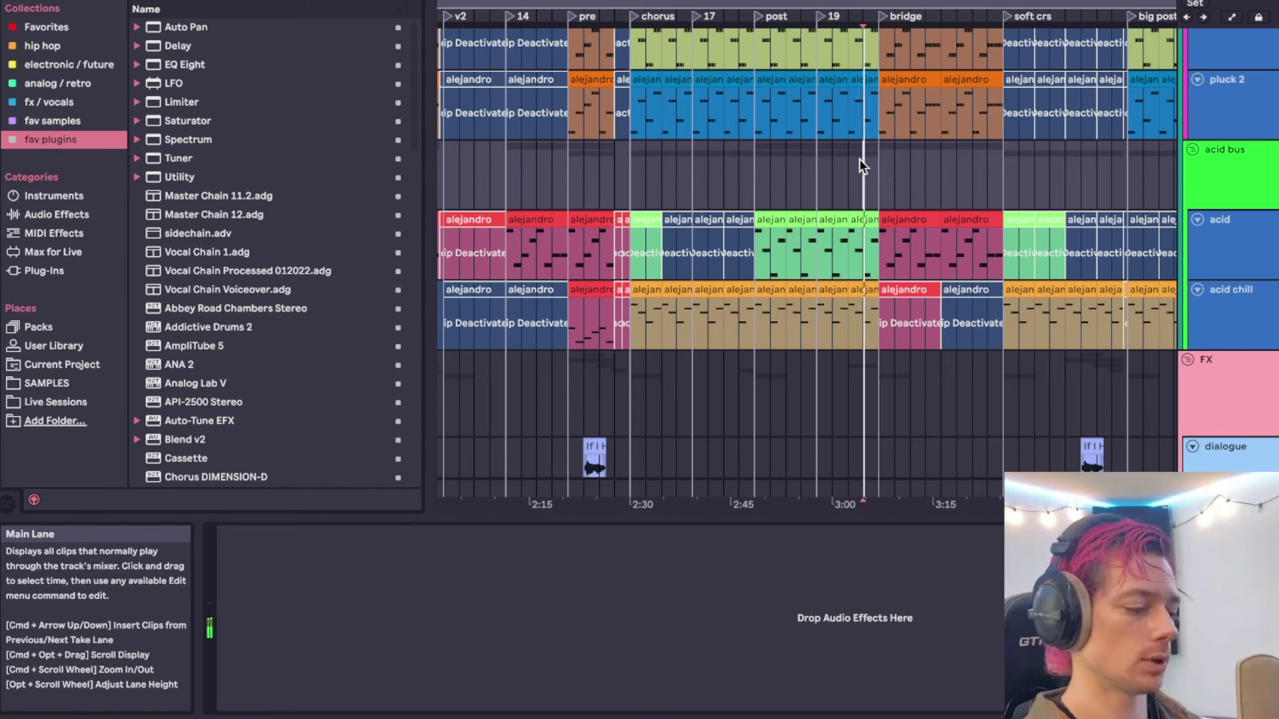
click(879, 164)
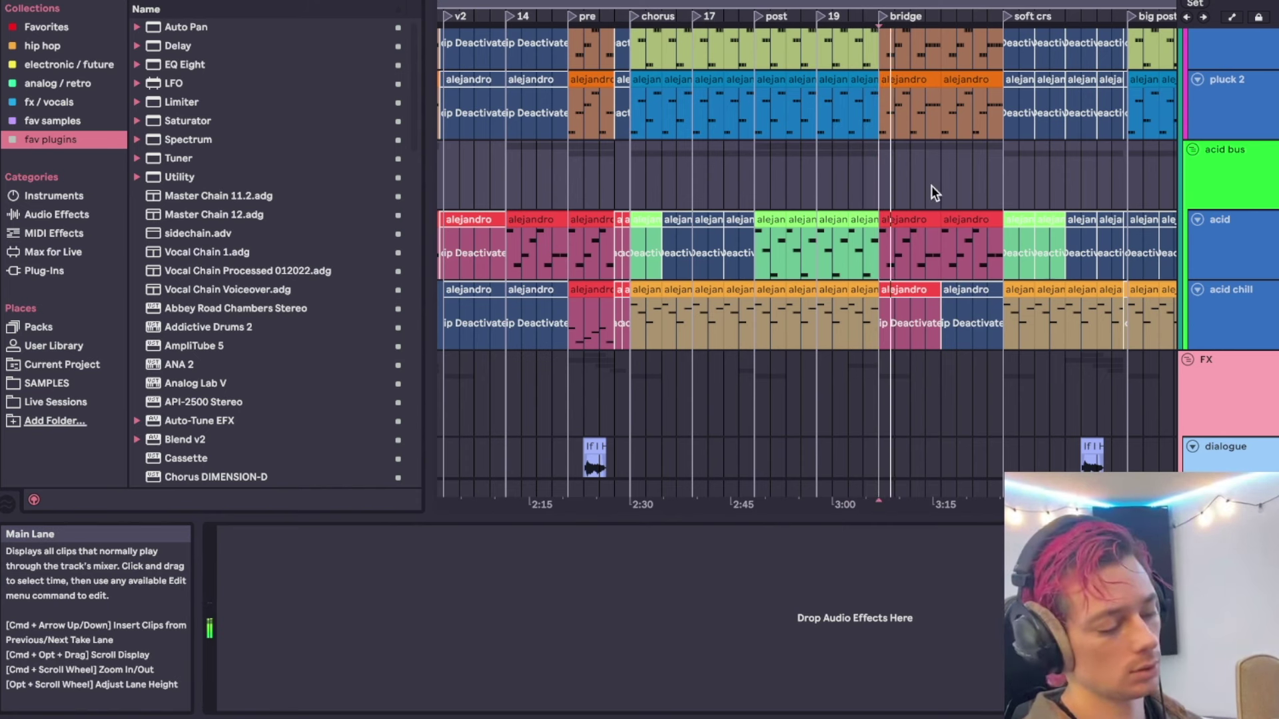
Select the first bridge clip and the last post clip on the acid track to compare the two patterns.
click(845, 250)
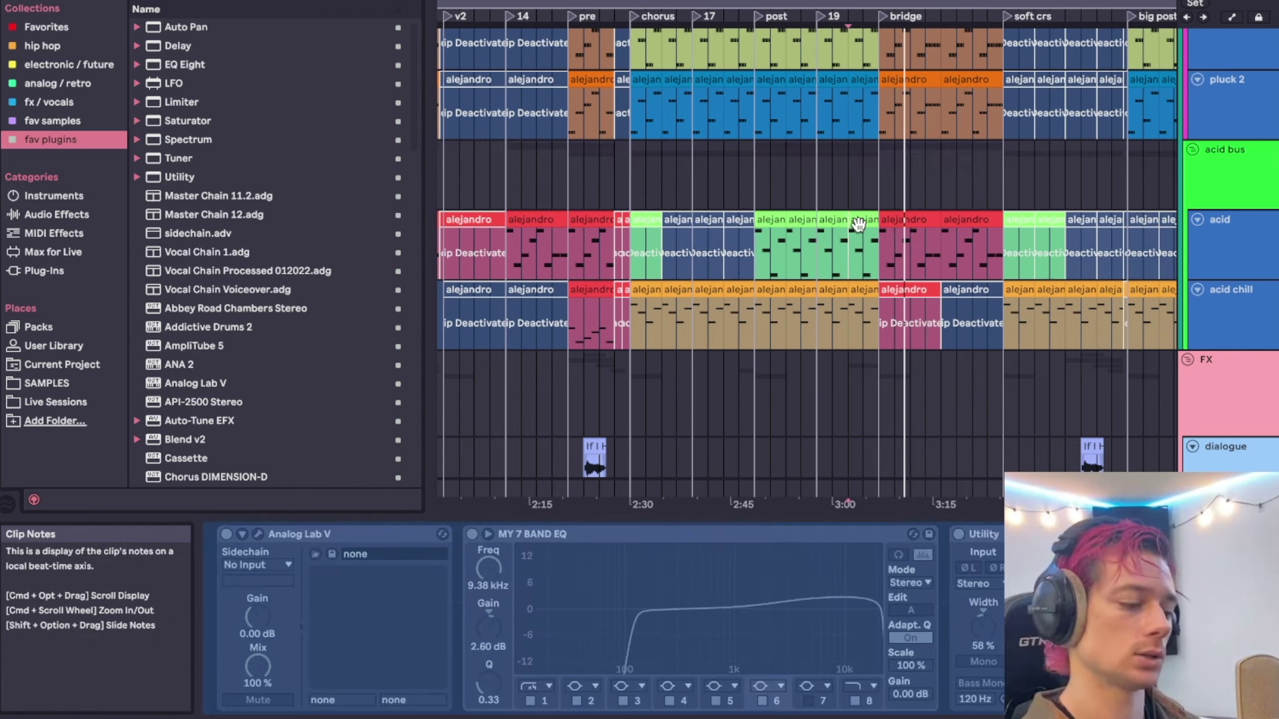
click(918, 220)
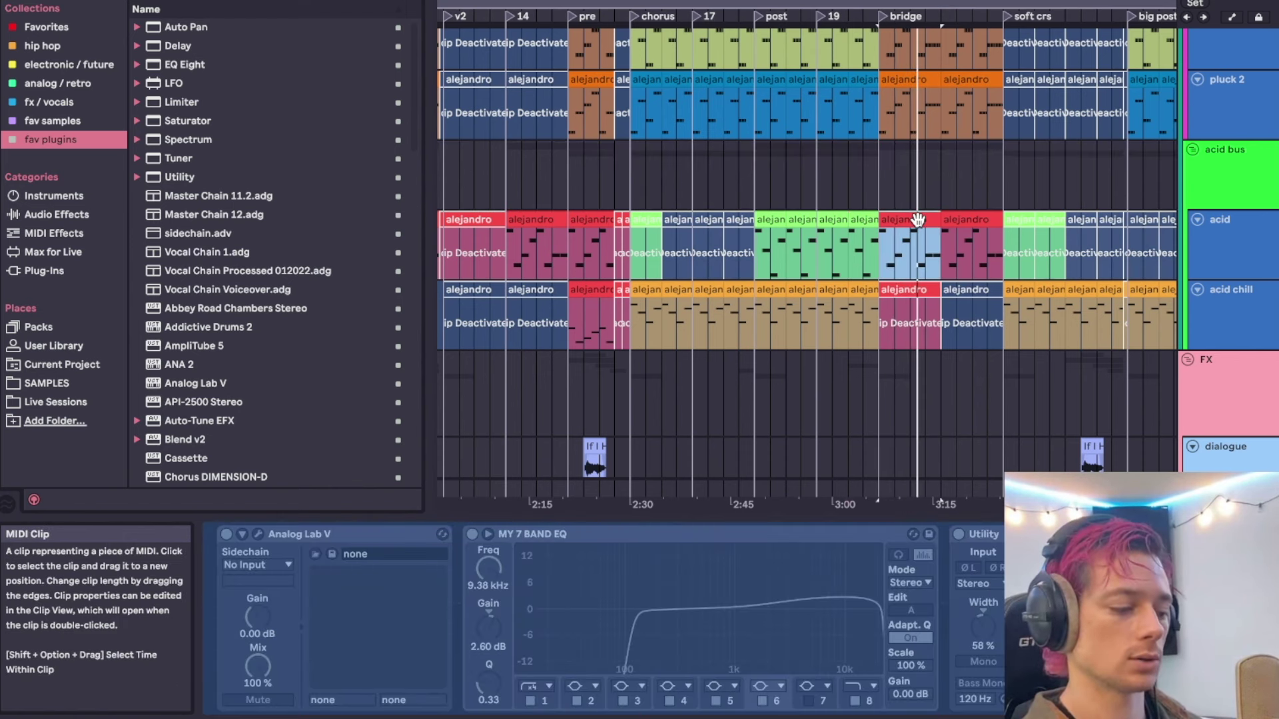
click(838, 221)
click(858, 222)
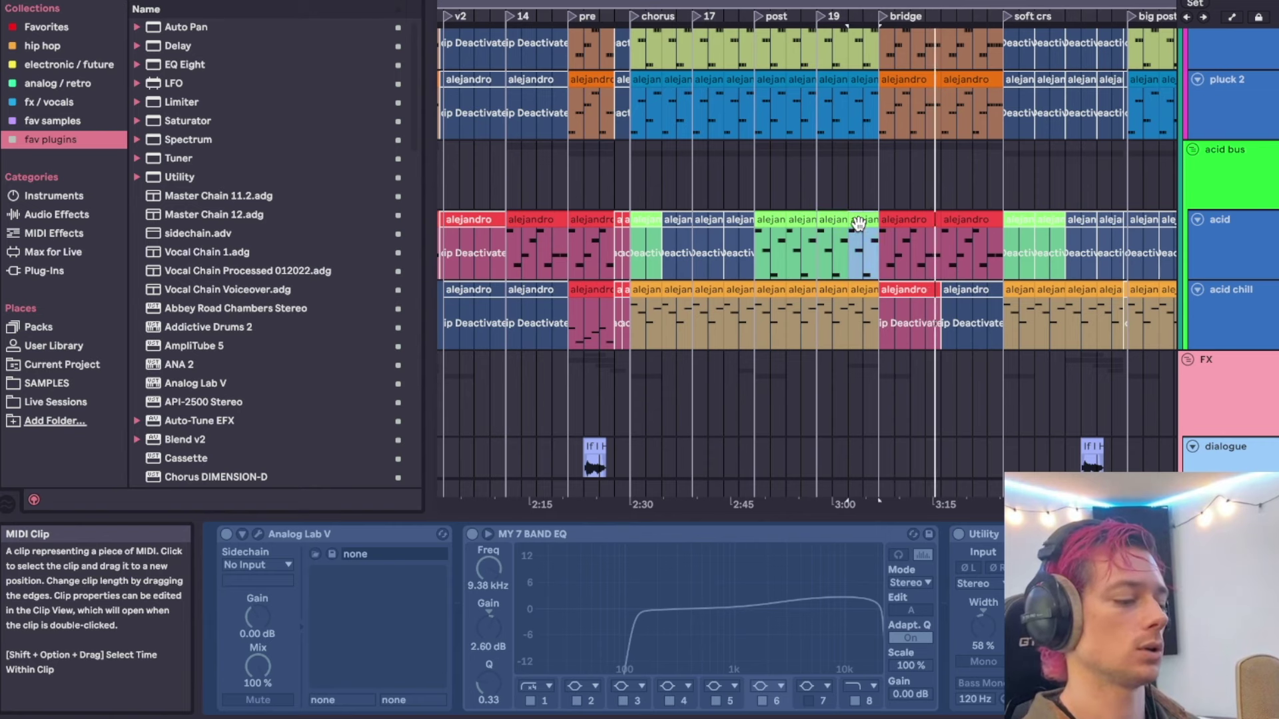
Set the insert marker on the acid bus near the end of the bridge and audition the change into the soft chorus.
click(996, 176)
scroll(999, 174, right, 3)
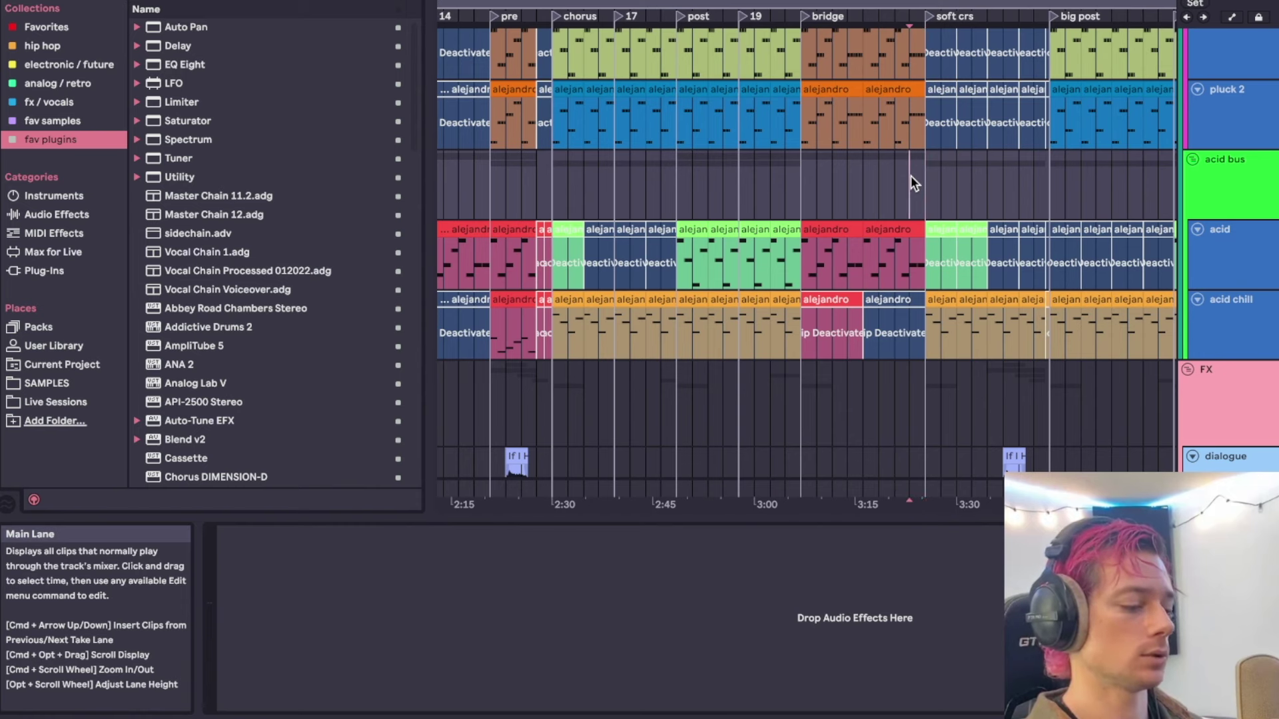
scroll(910, 175, up, 5)
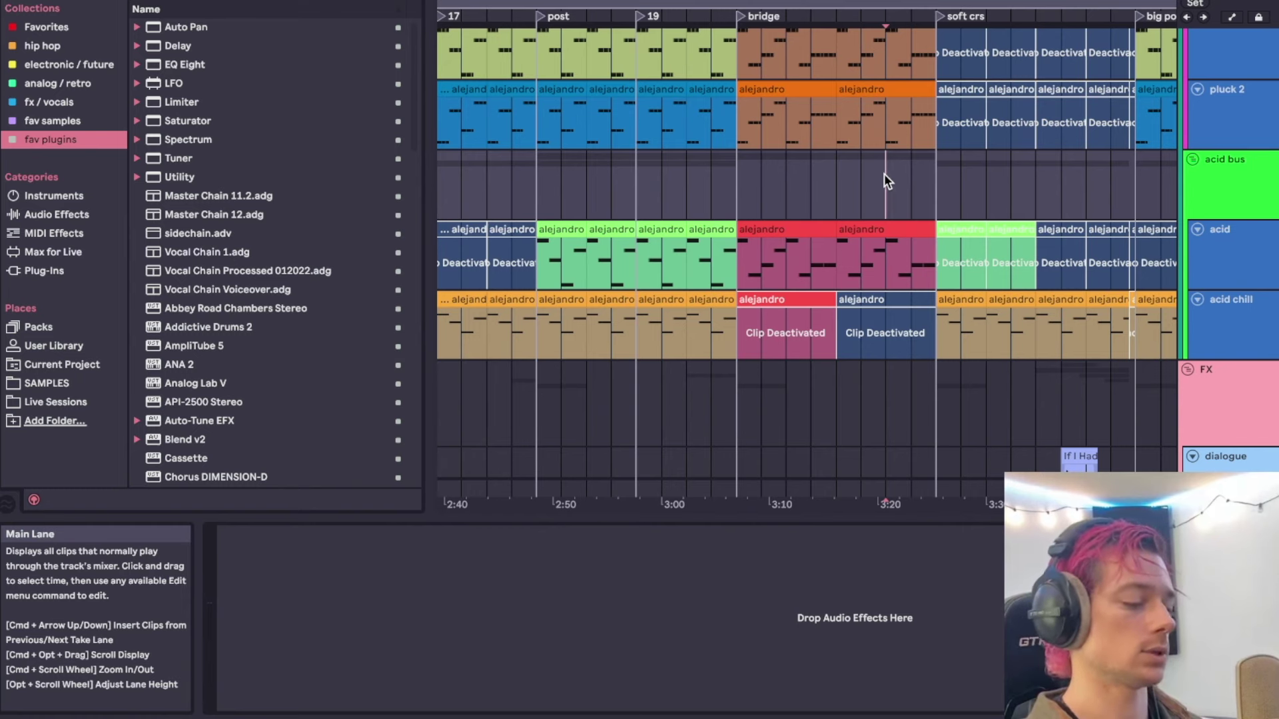
scroll(885, 178, down, 1)
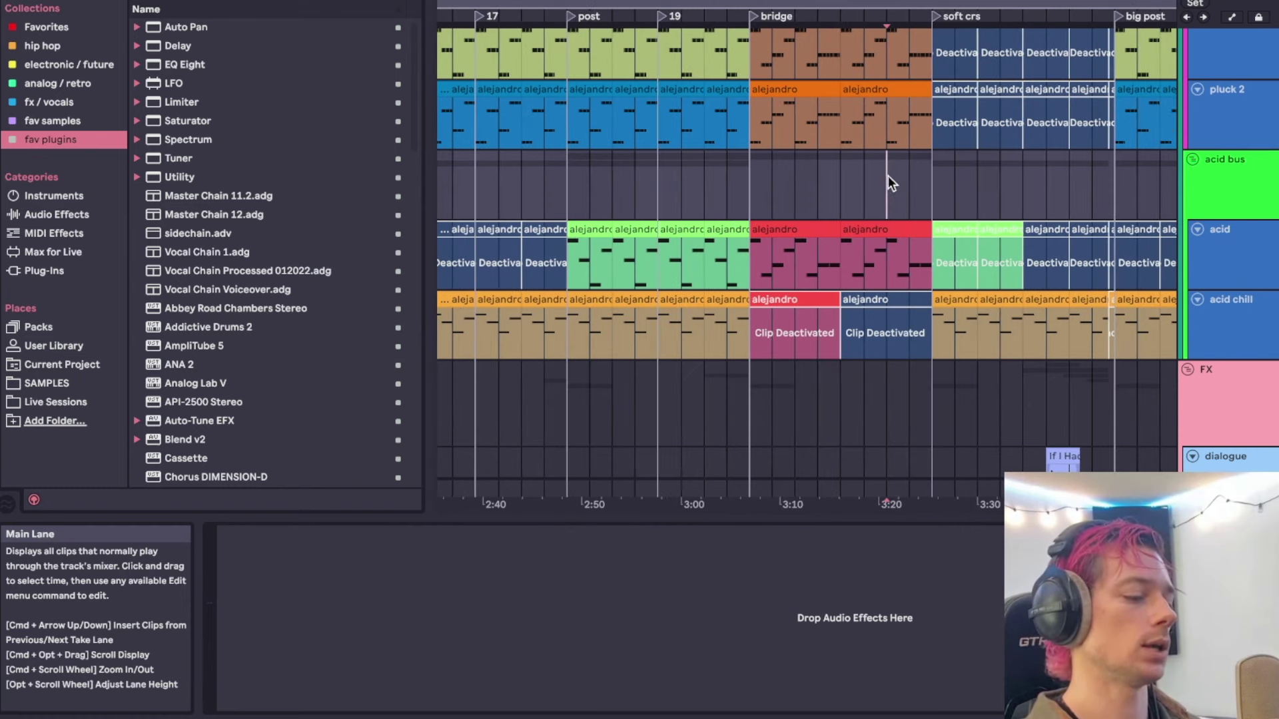
scroll(886, 174, down, 4)
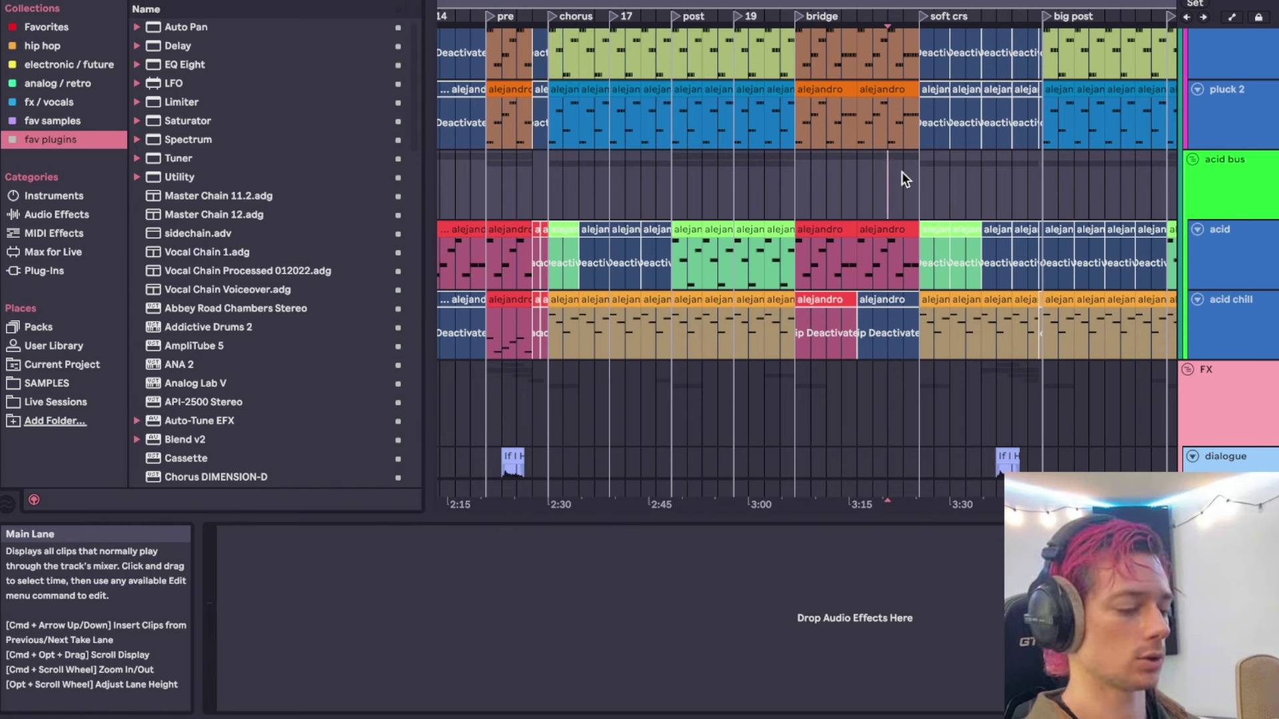
key(space)
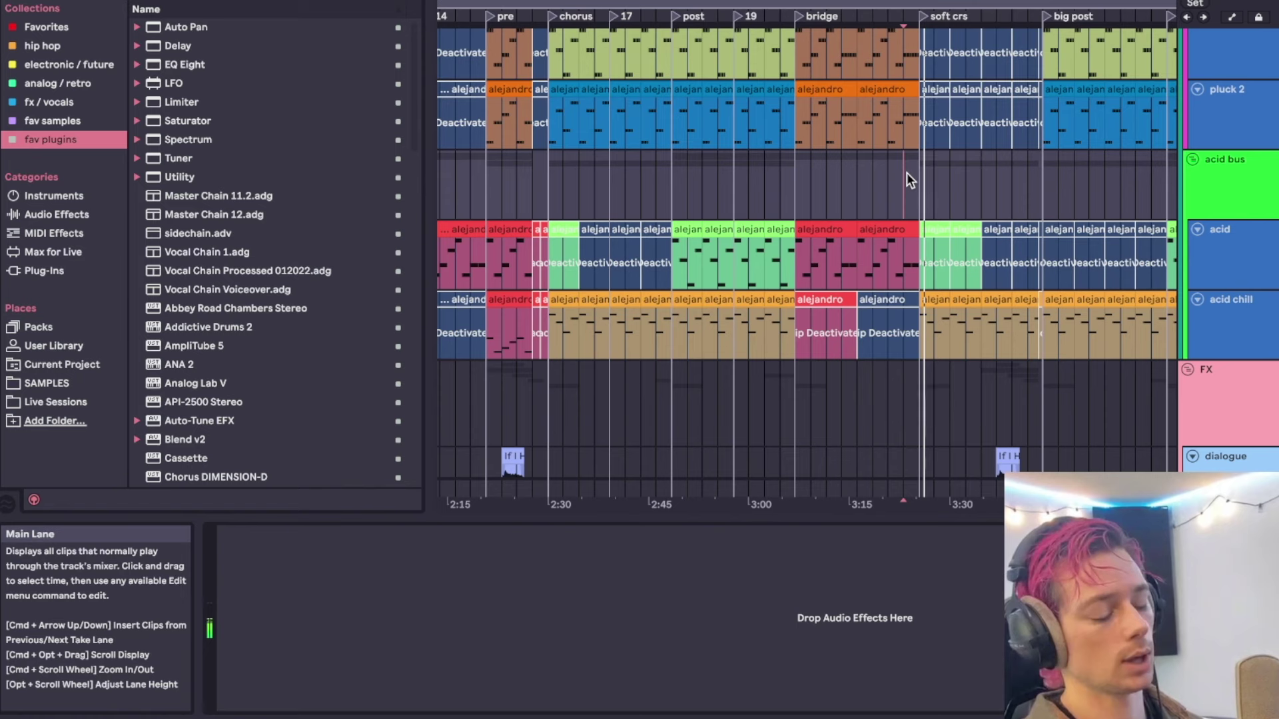
Audition the second half of the soft chorus, placing the insert marker there on the acid bus.
click(983, 187)
scroll(981, 184, up, 3)
scroll(980, 184, up, 1)
scroll(980, 184, right, 1)
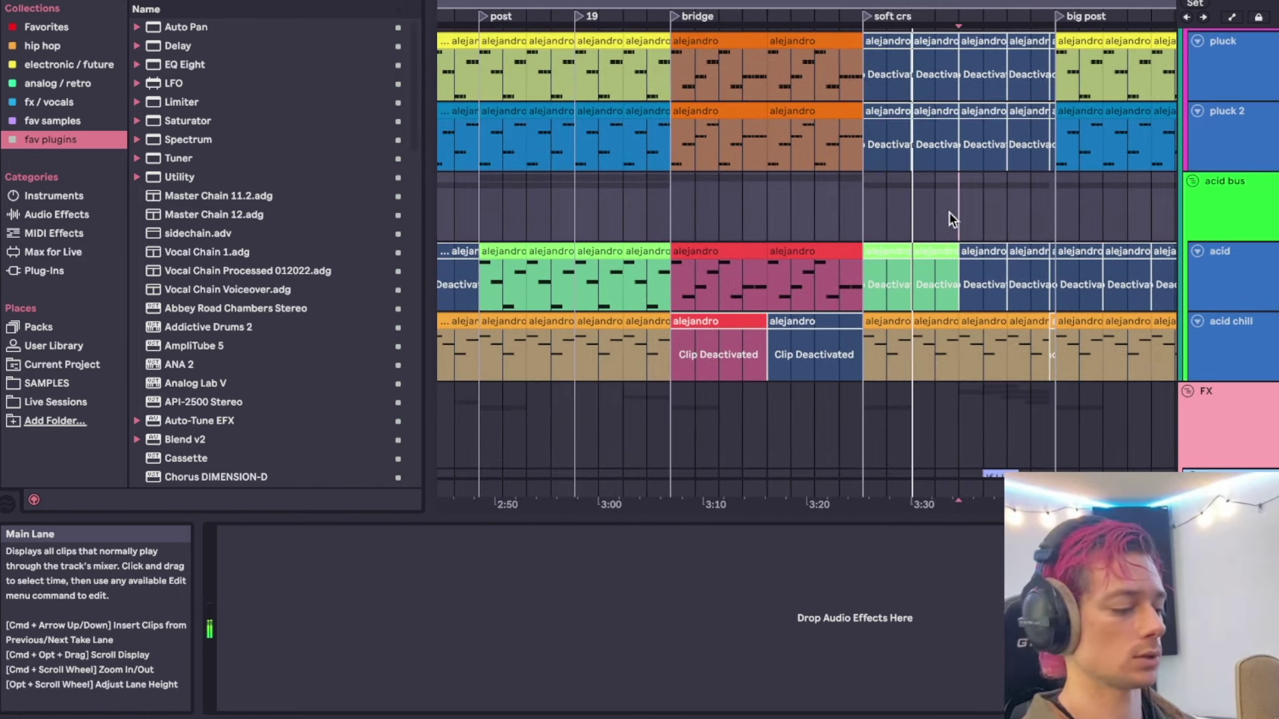
scroll(956, 209, down, 2)
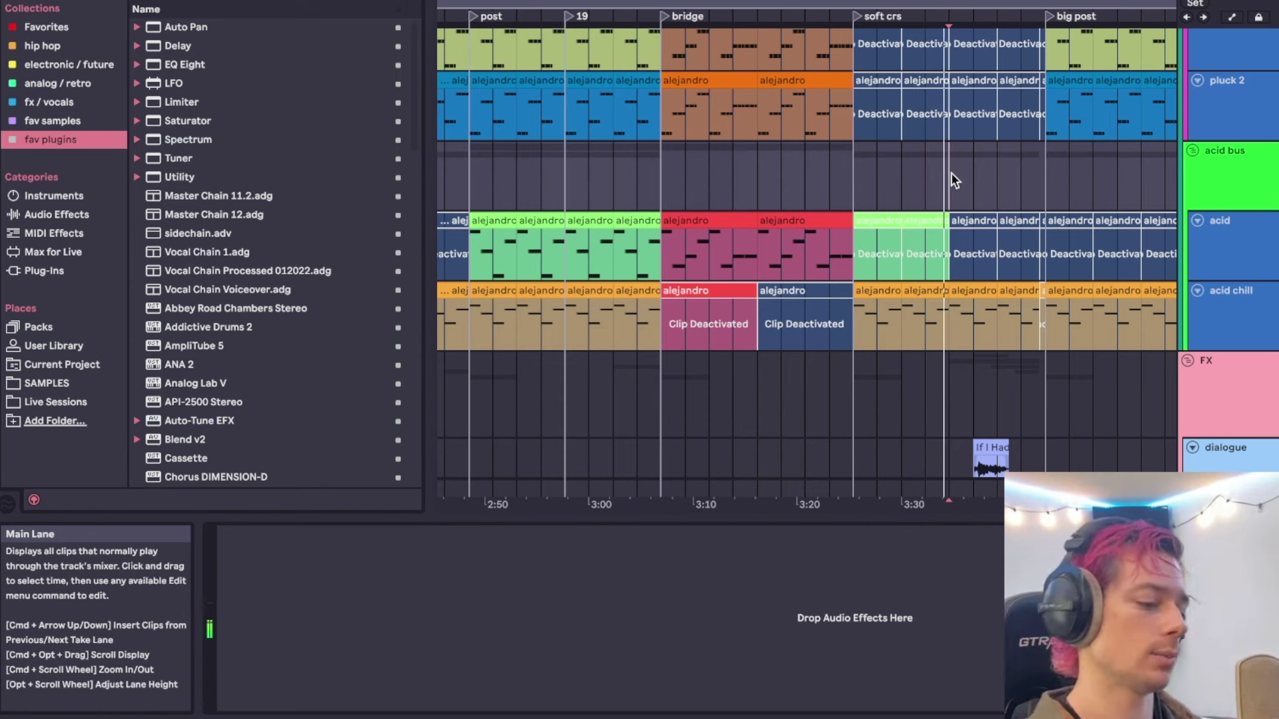
scroll(951, 175, up, 2)
scroll(951, 175, right, 1)
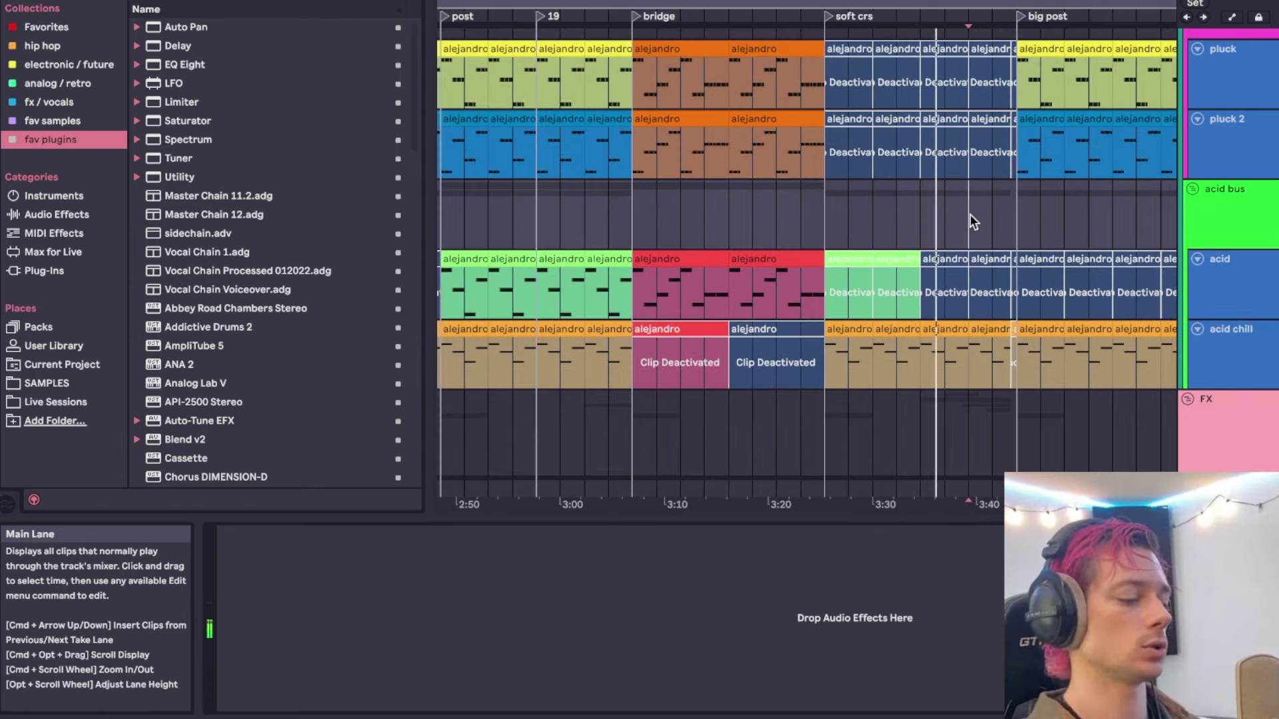
Select the snare 1 build-up clip in the soft chorus to show its devices.
scroll(969, 222, down, 6)
scroll(968, 222, right, 1)
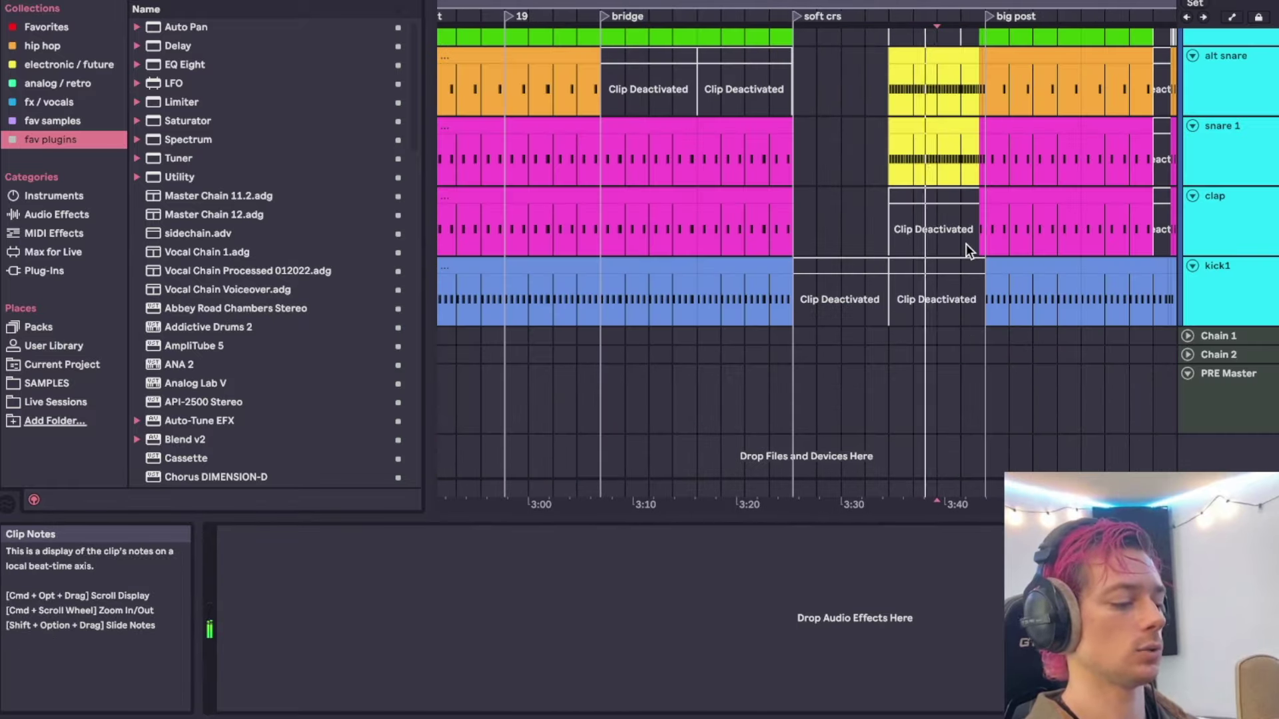
scroll(949, 129, up, 5)
click(950, 128)
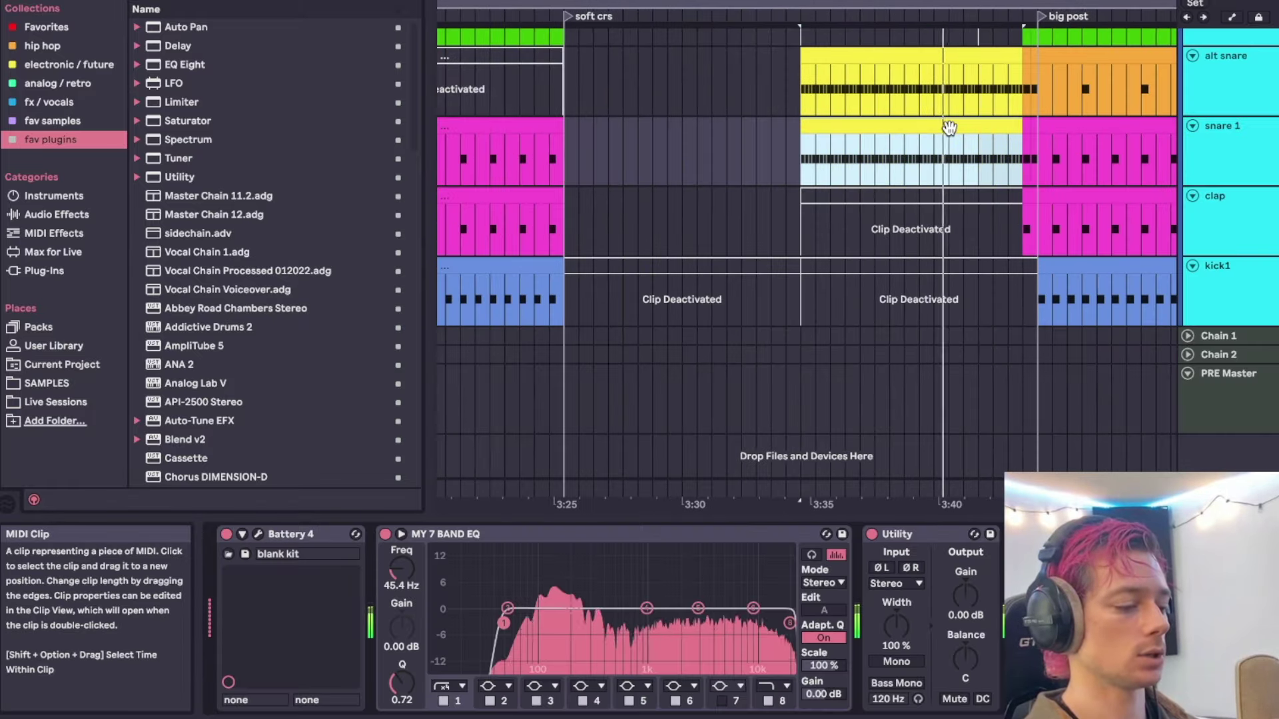
Show the drumgroup's device chain during the soft chorus build-up.
scroll(948, 133, up, 1)
scroll(939, 158, up, 8)
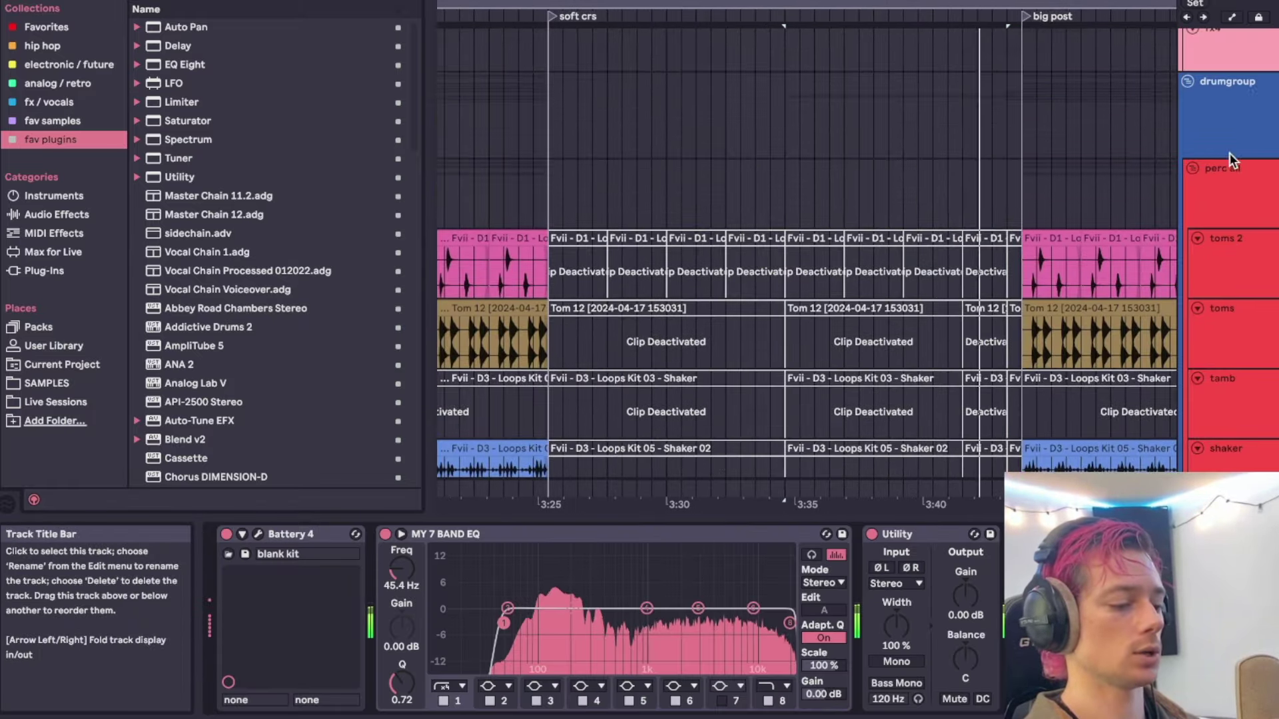
click(1232, 113)
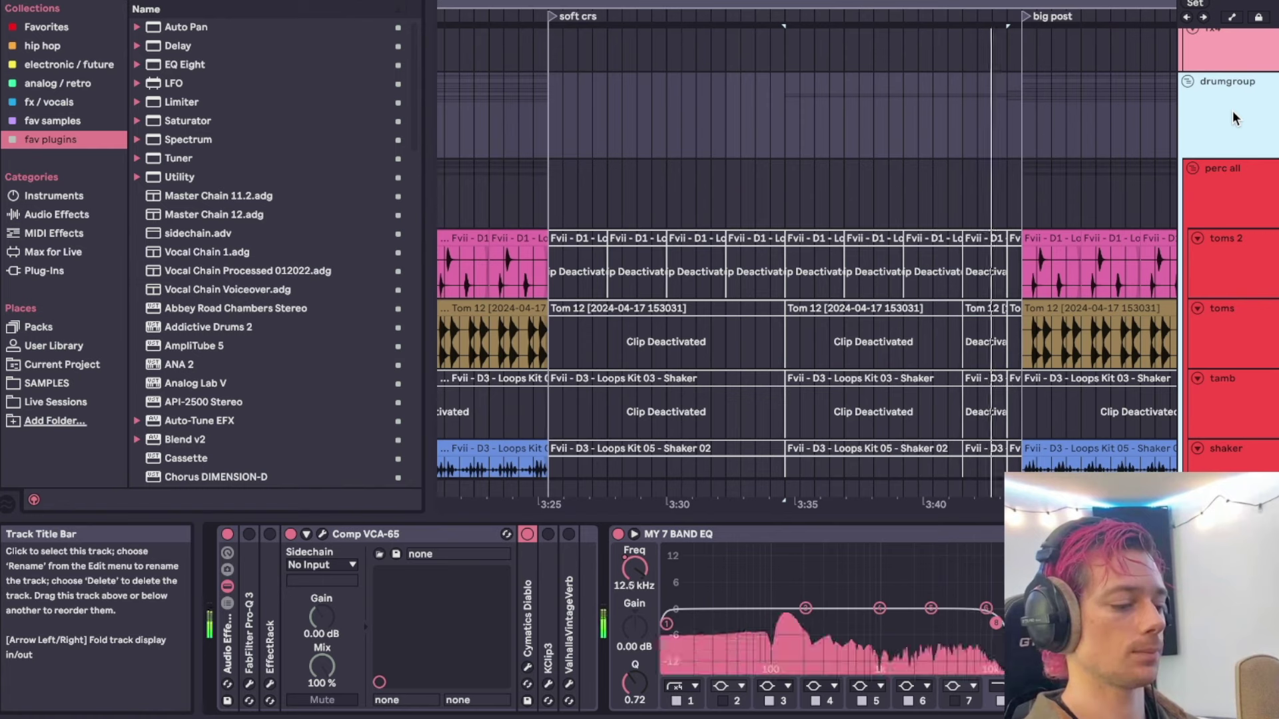
Audition the drumgroup's EQ filter sweep from the middle of the soft chorus into the big post section.
click(789, 104)
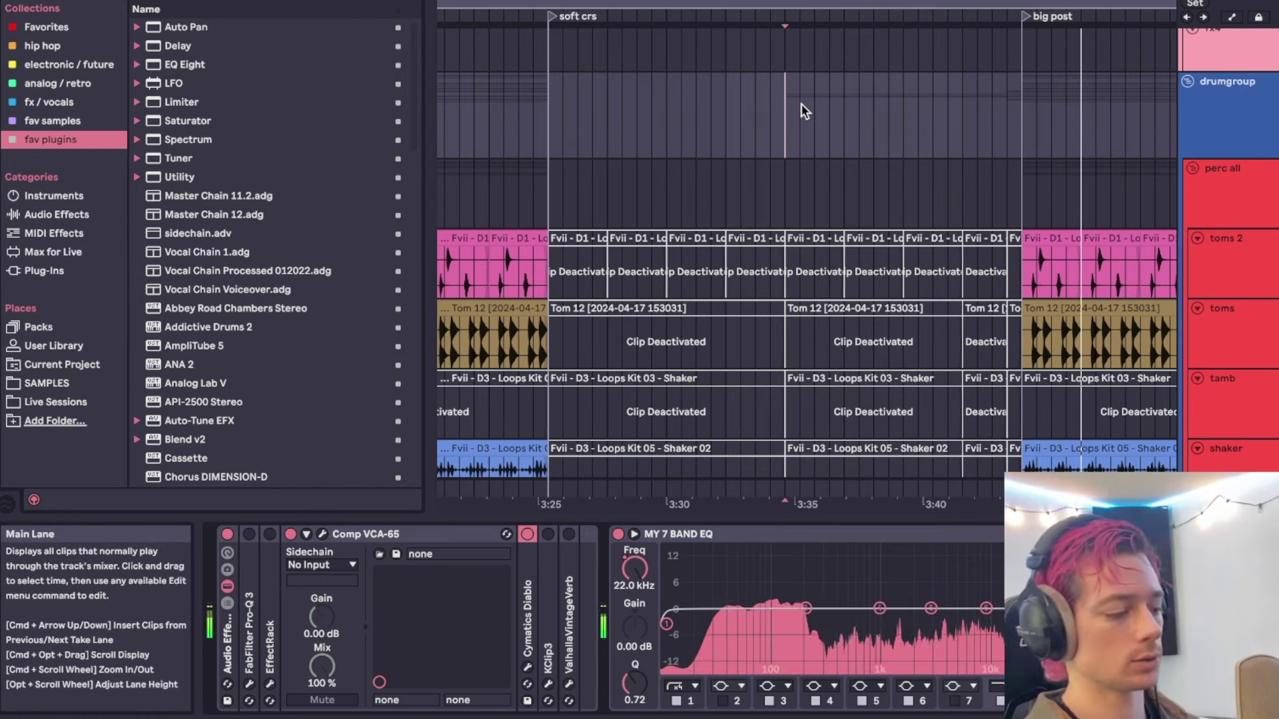
key(space)
key(space)
drag(835, 617, 925, 651)
scroll(930, 320, down, 2)
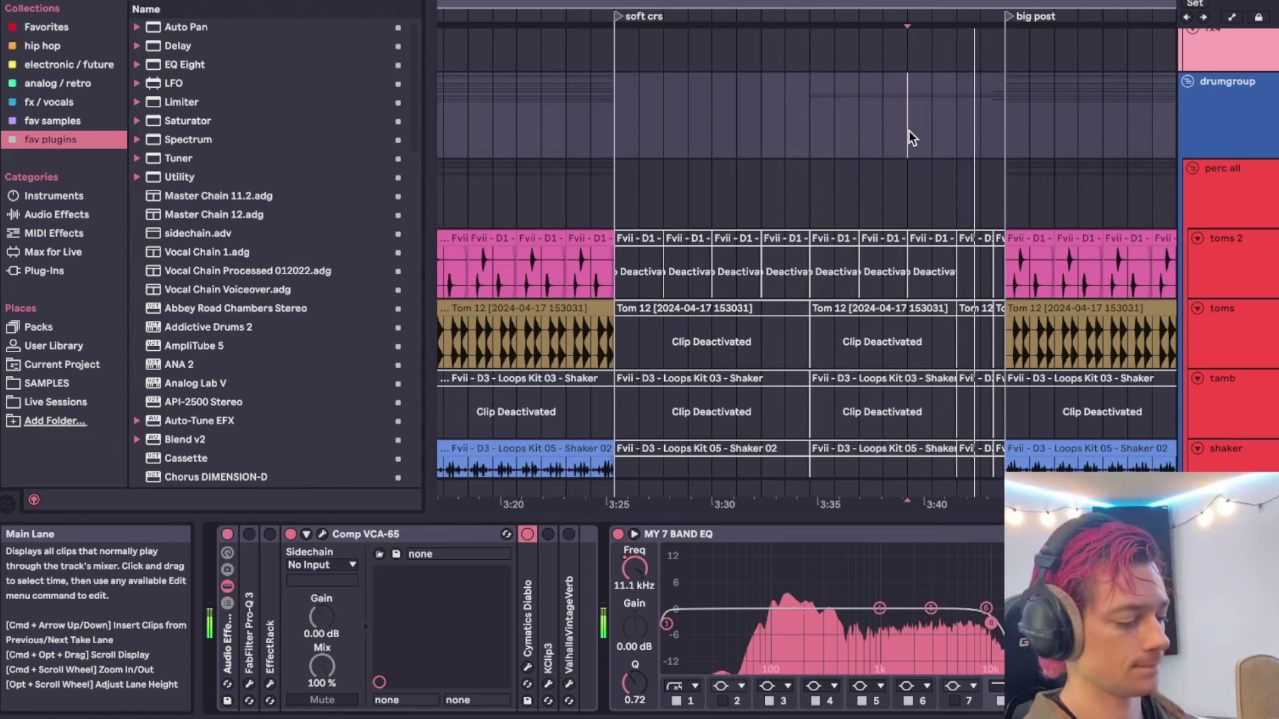
scroll(932, 125, down, 1)
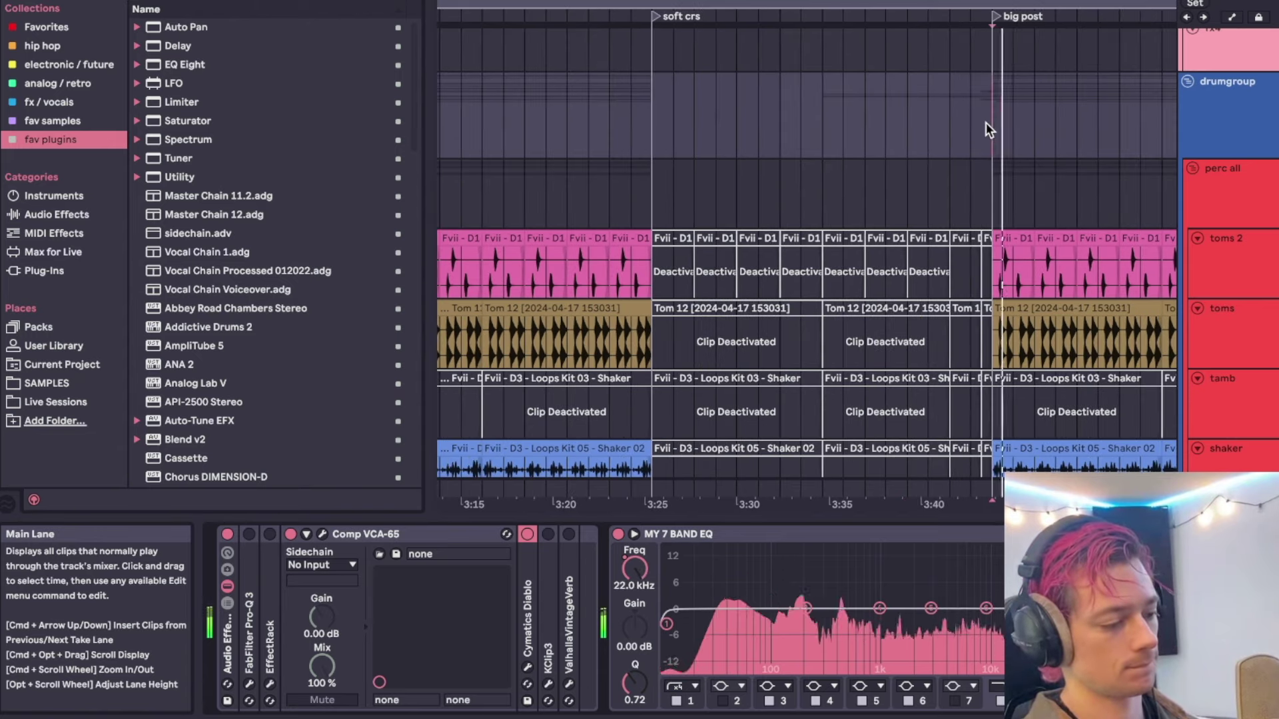
Review the FX clips around the big post section, and select the first acid clip in the outro to show its devices.
scroll(986, 122, up, 2)
scroll(987, 129, up, 3)
scroll(987, 129, down, 2)
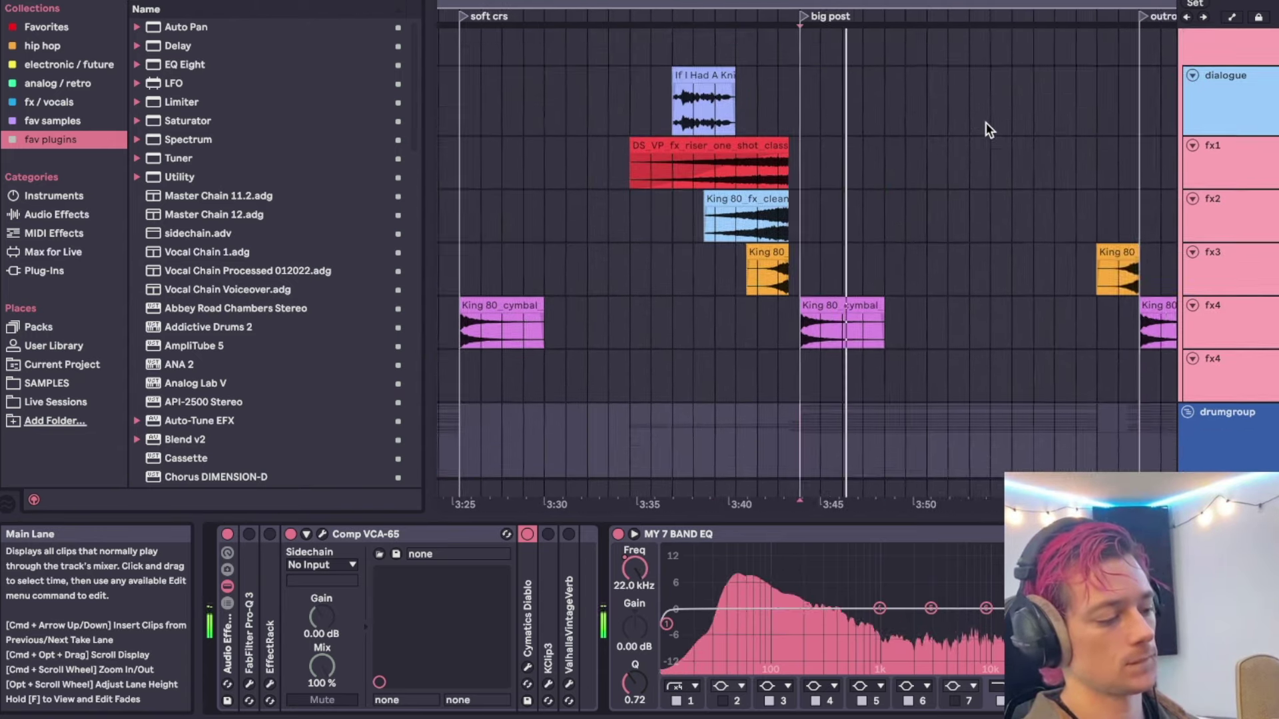
scroll(954, 259, down, 2)
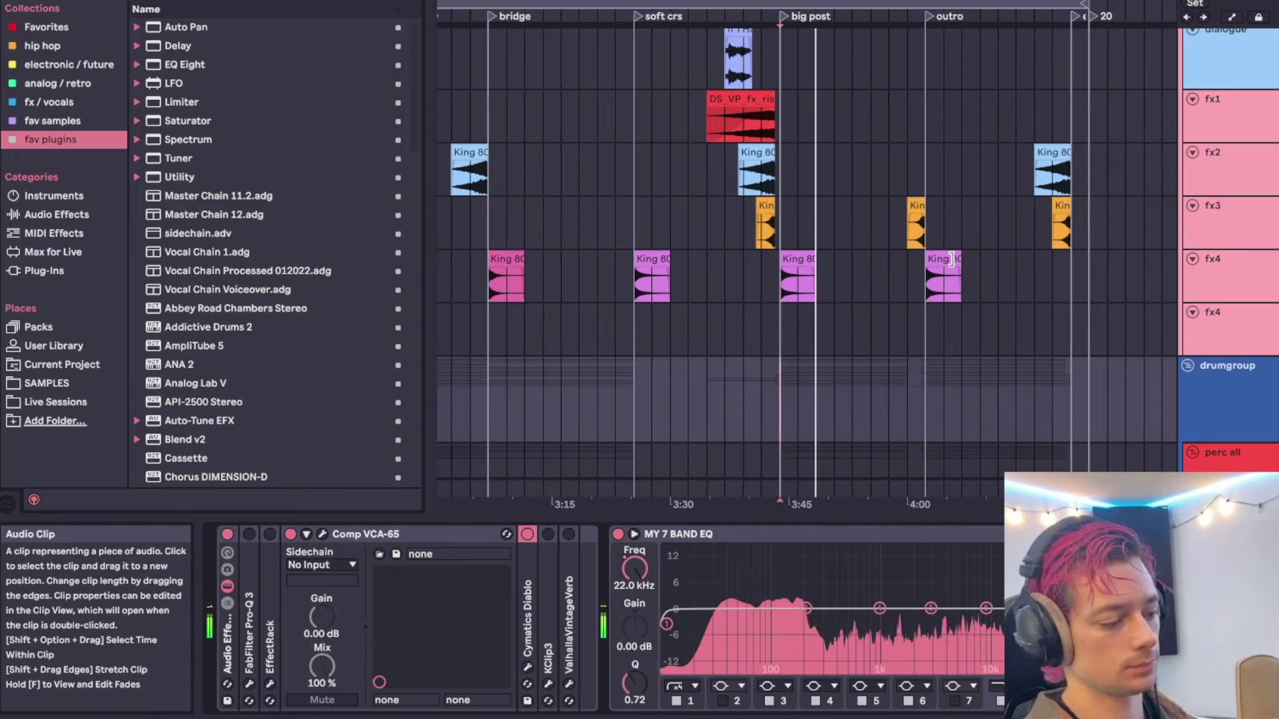
scroll(954, 258, up, 2)
scroll(954, 258, up, 1)
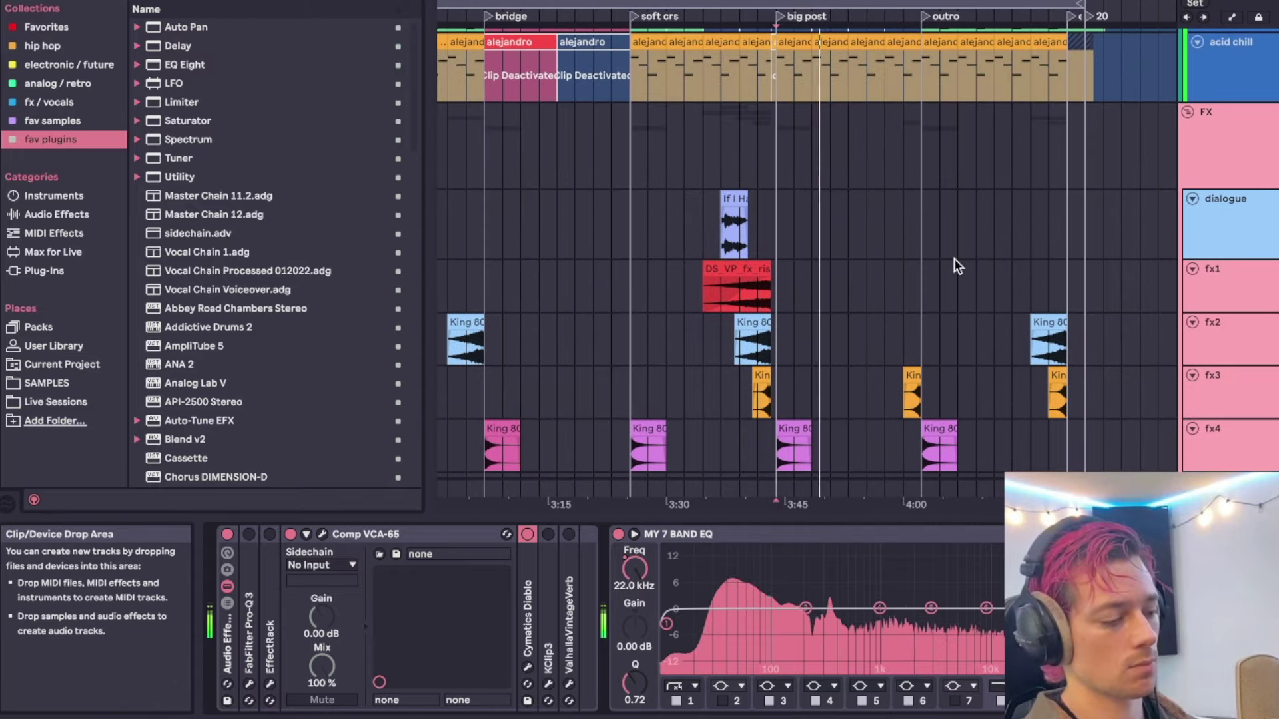
click(848, 54)
scroll(952, 44, up, 5)
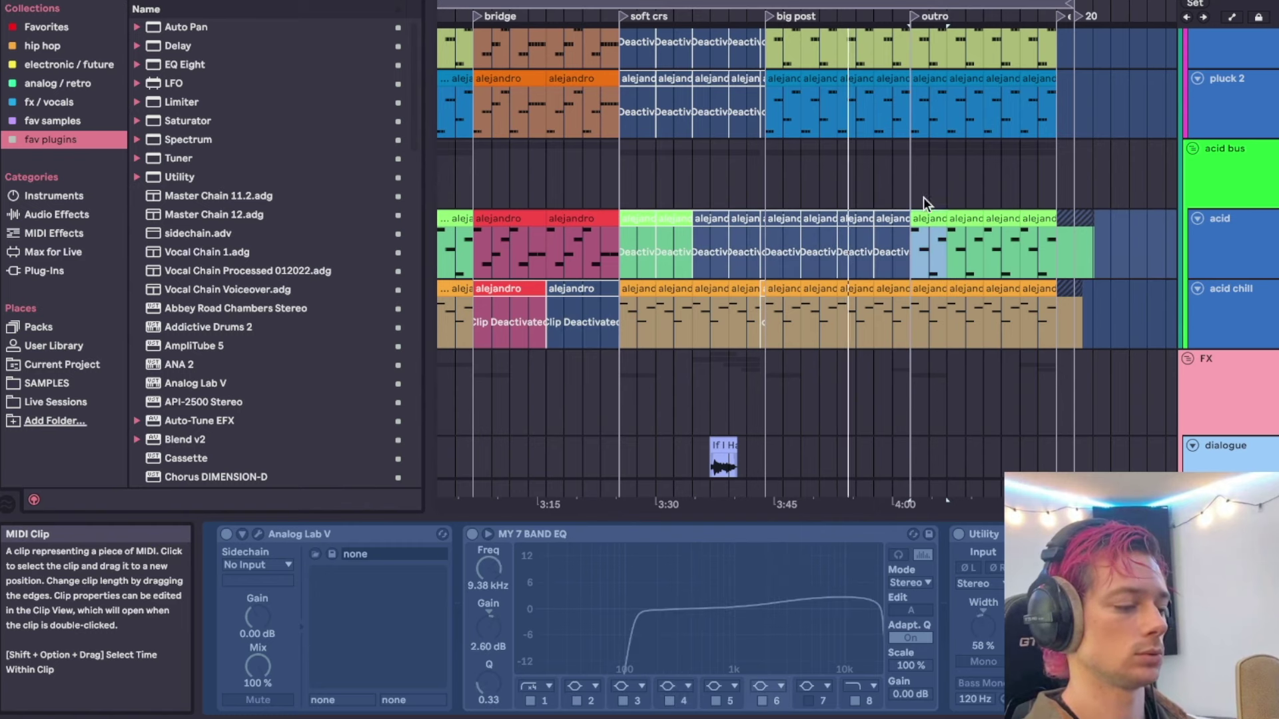
Show the automation lanes and inspect the basses' MY 7 BAND EQ frequency ramp through the soft chorus.
scroll(925, 201, up, 10)
scroll(921, 200, up, 5)
key(a)
scroll(921, 199, down, 5)
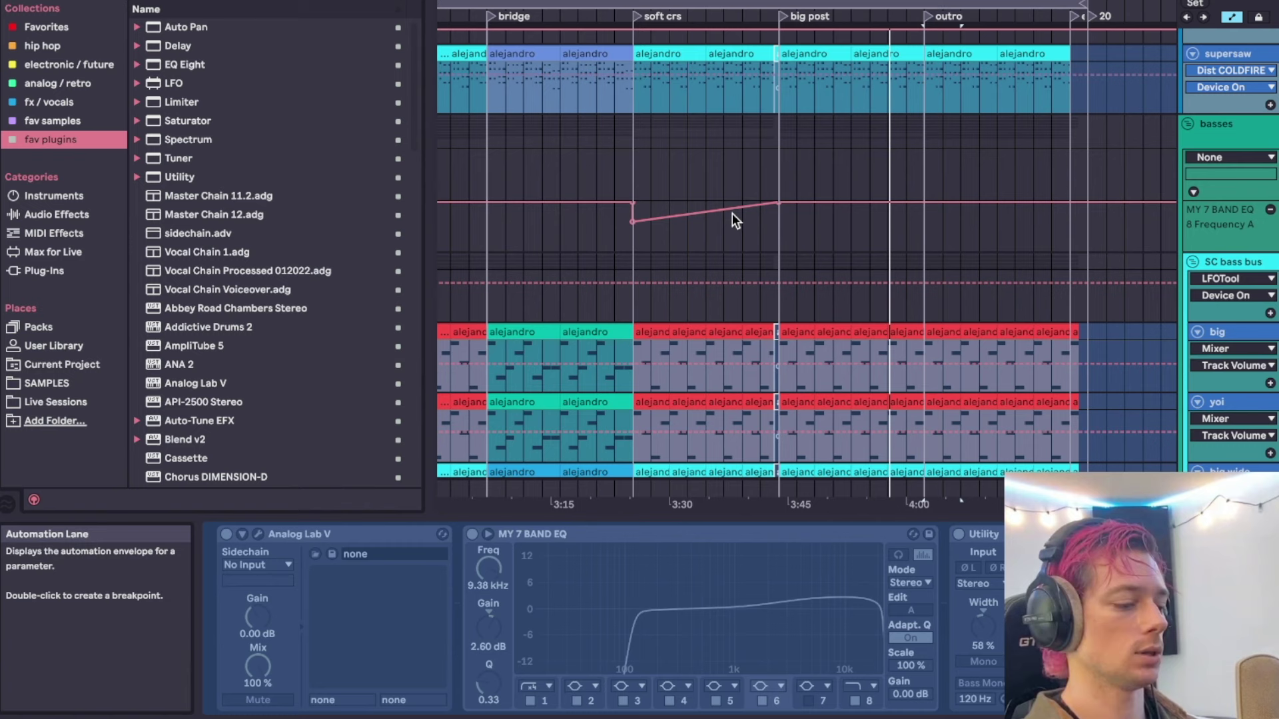
click(652, 169)
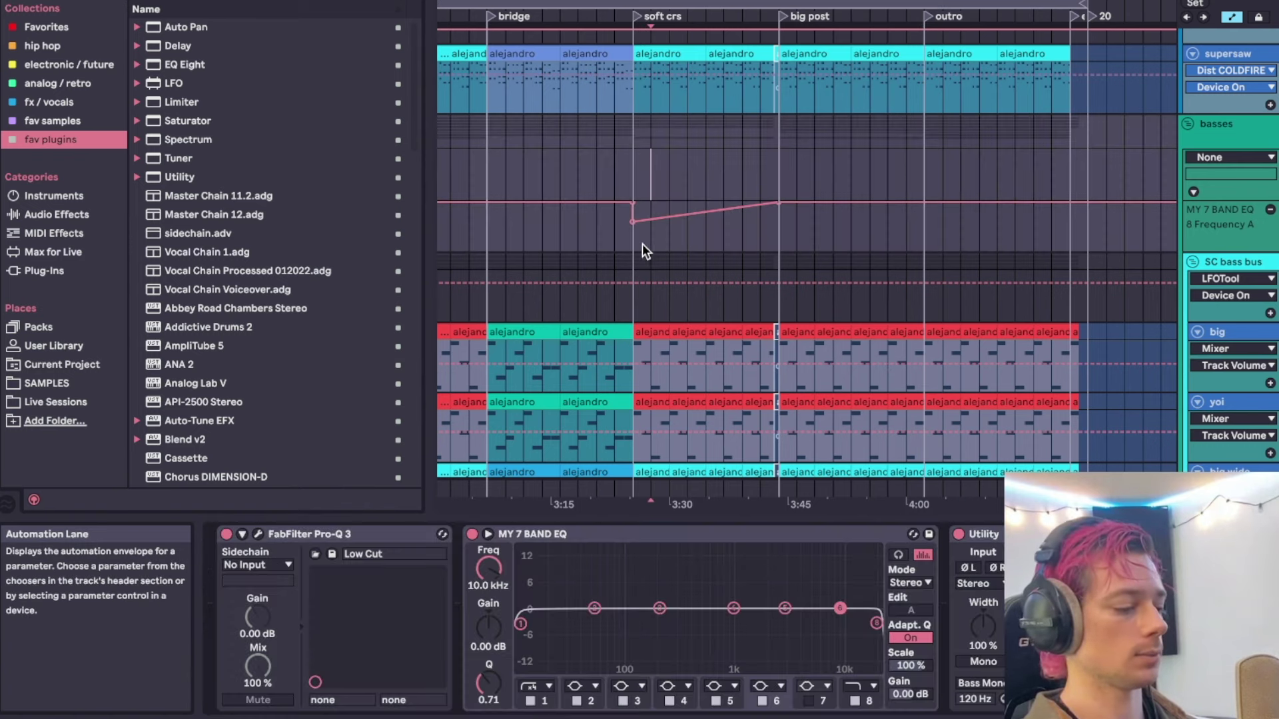
Examine the chords SC filter 1 and filter 2 automation from the intro to the pre section.
scroll(633, 241, left, 10)
scroll(558, 229, left, 3)
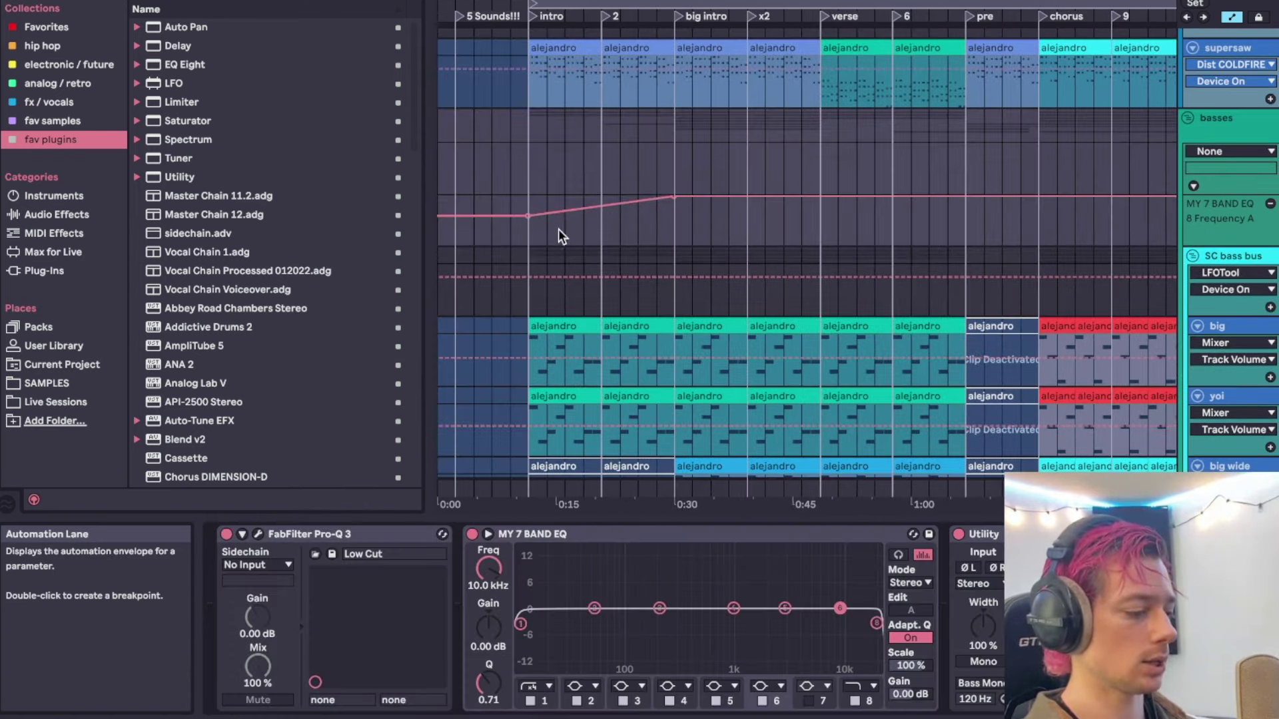
scroll(610, 157, up, 5)
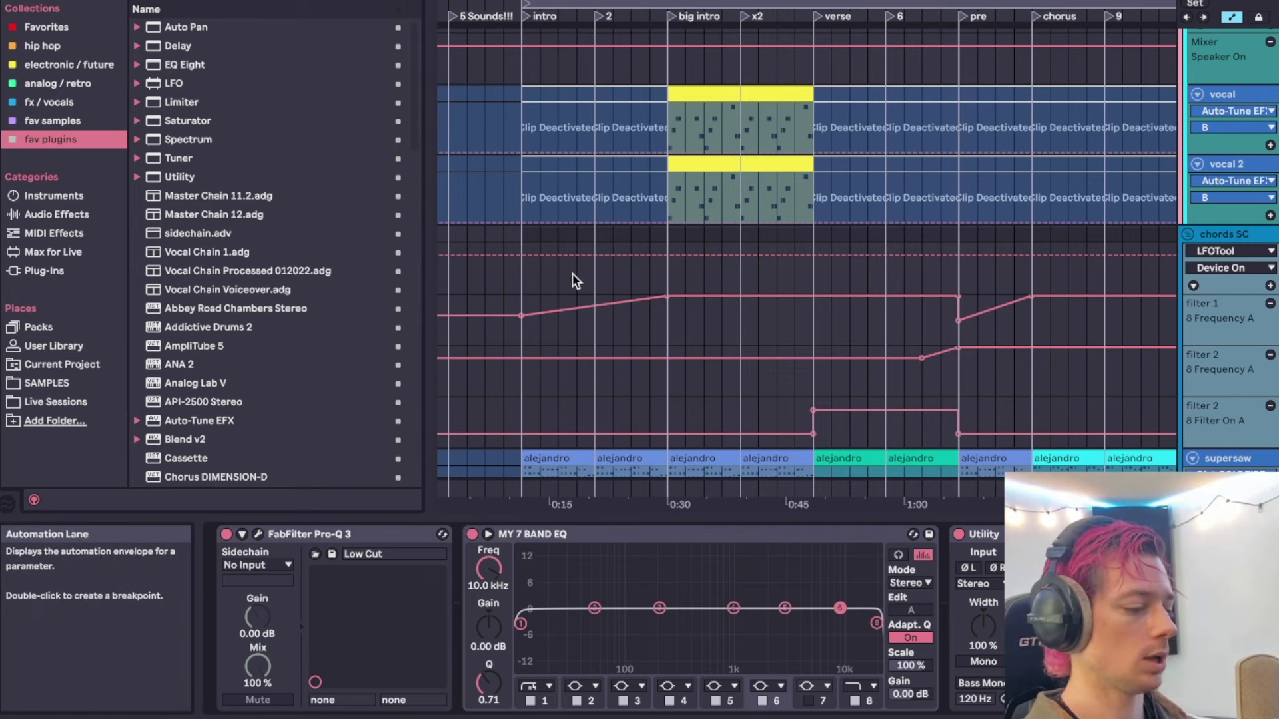
scroll(573, 271, down, 3)
click(526, 175)
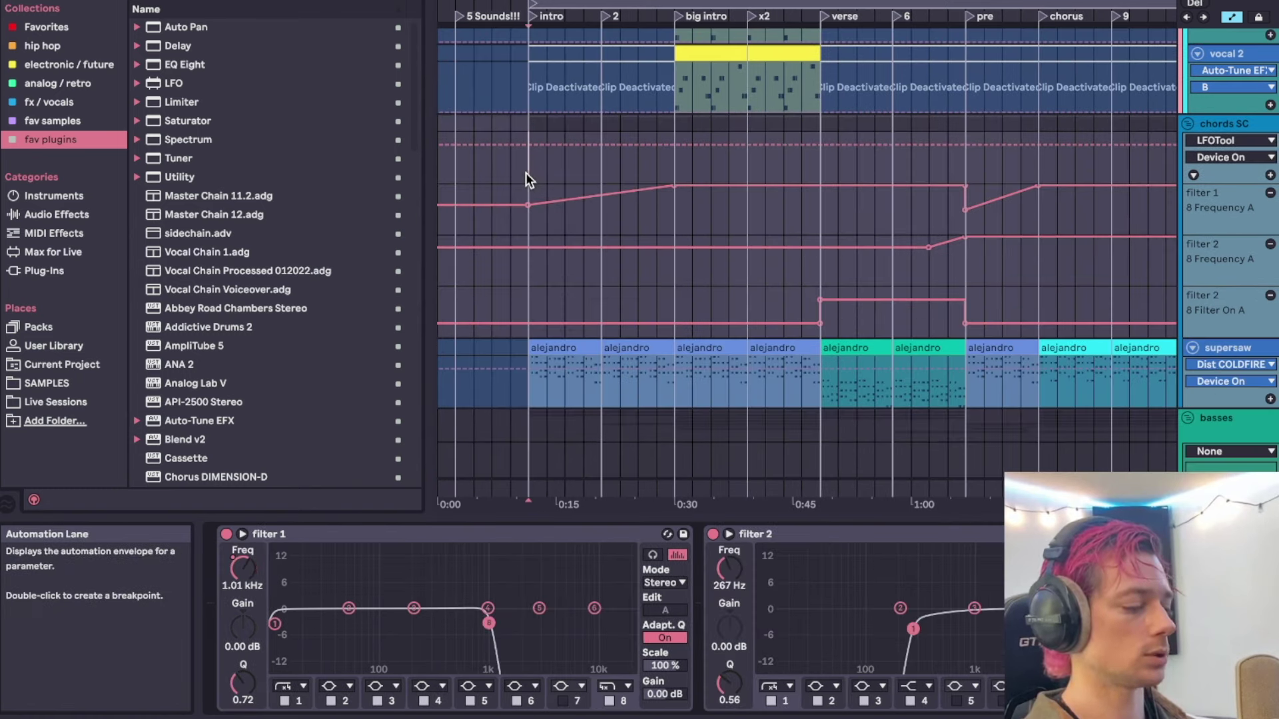
click(921, 219)
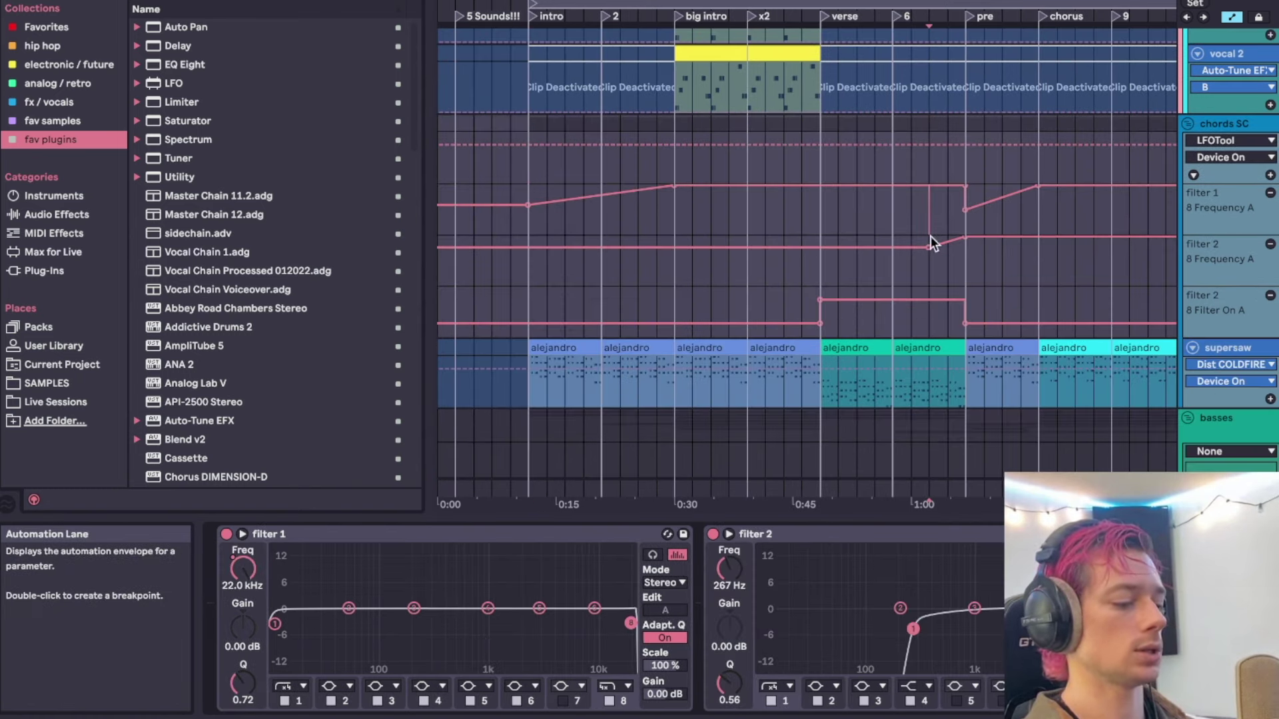
Audition the chords SC filter sweep from the start of the intro, and then the filter change leading into the pre section.
click(530, 160)
key(space)
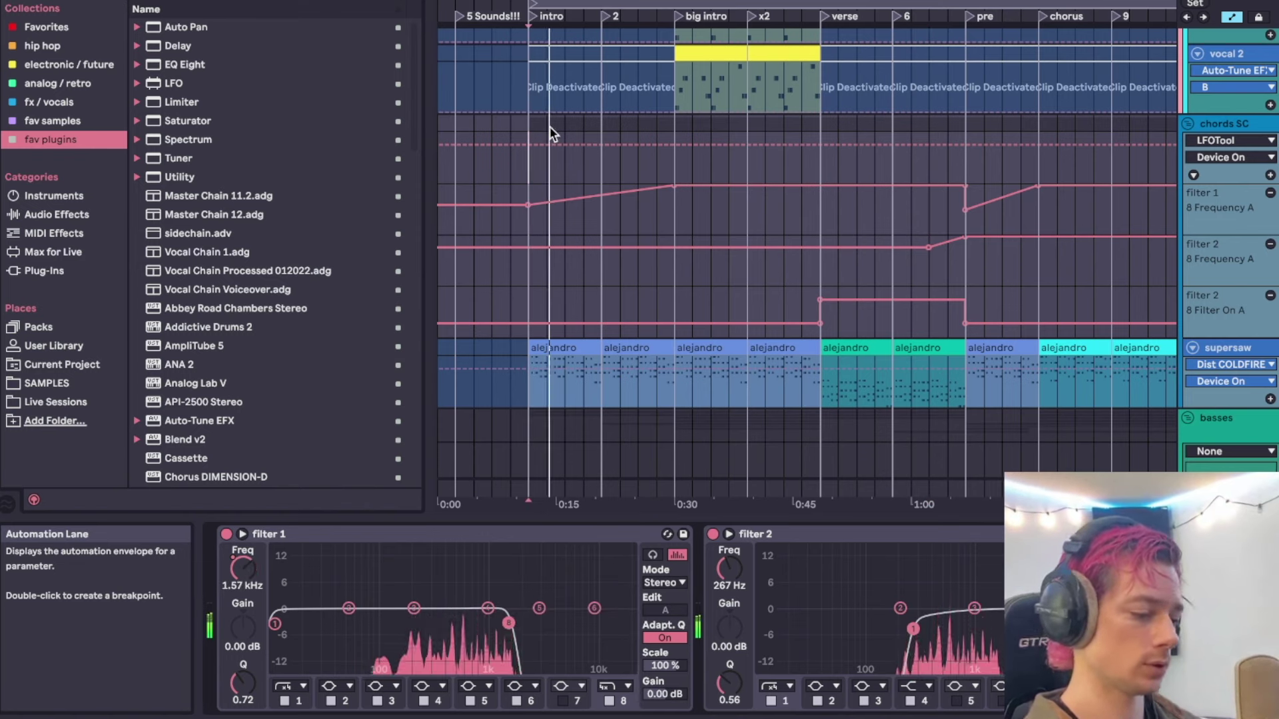
click(930, 210)
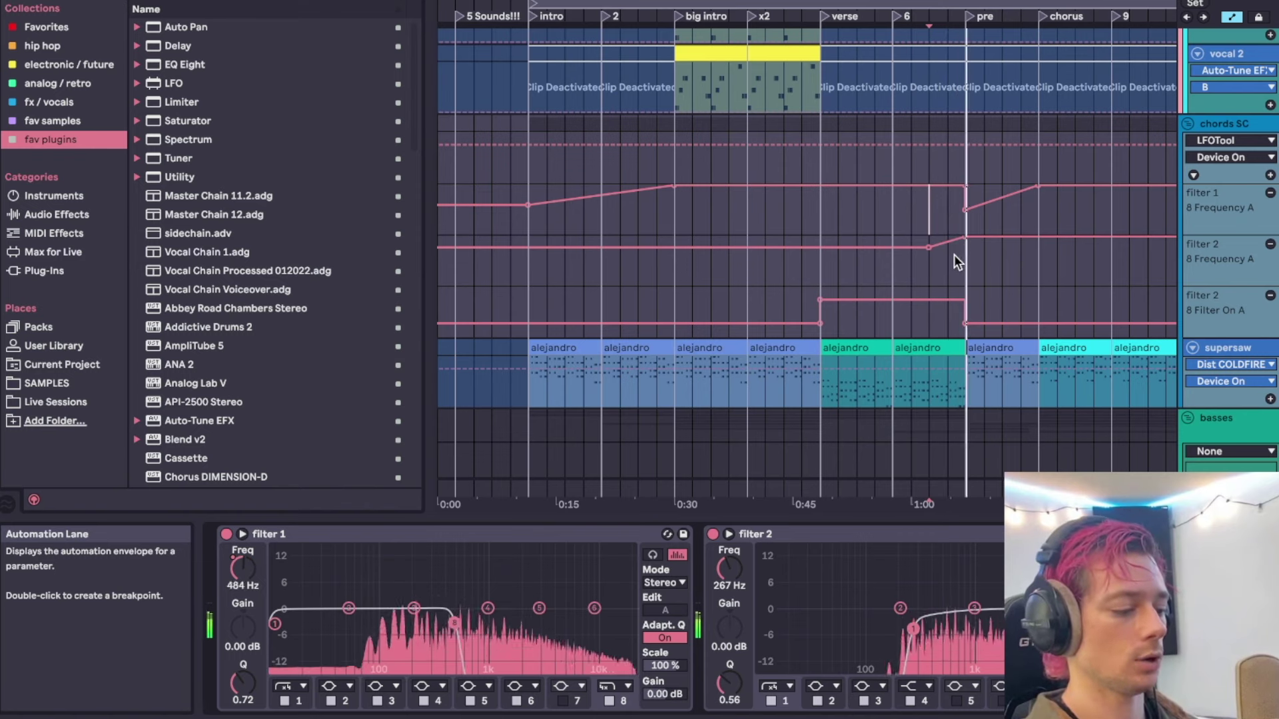
Audition the PRE Master EQ Eight frequency sweep from section 2 into the big intro.
scroll(919, 229, down, 15)
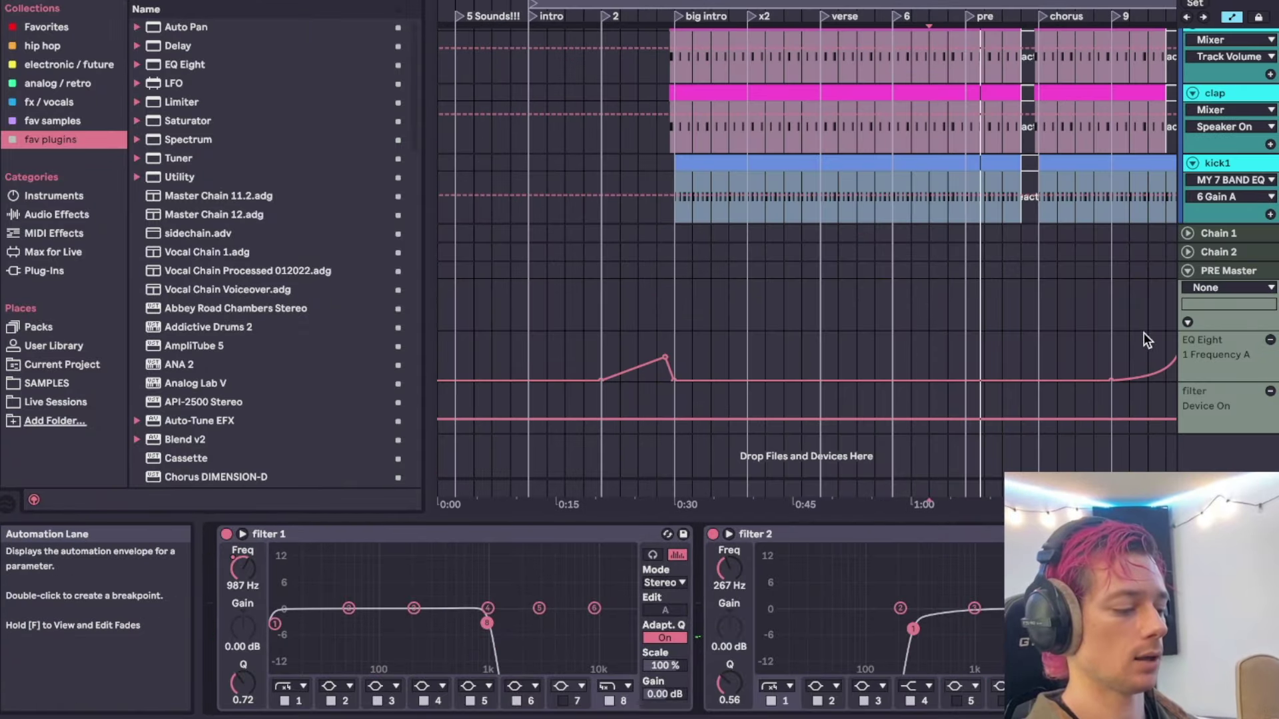
click(1220, 277)
click(619, 347)
scroll(793, 349, right, 5)
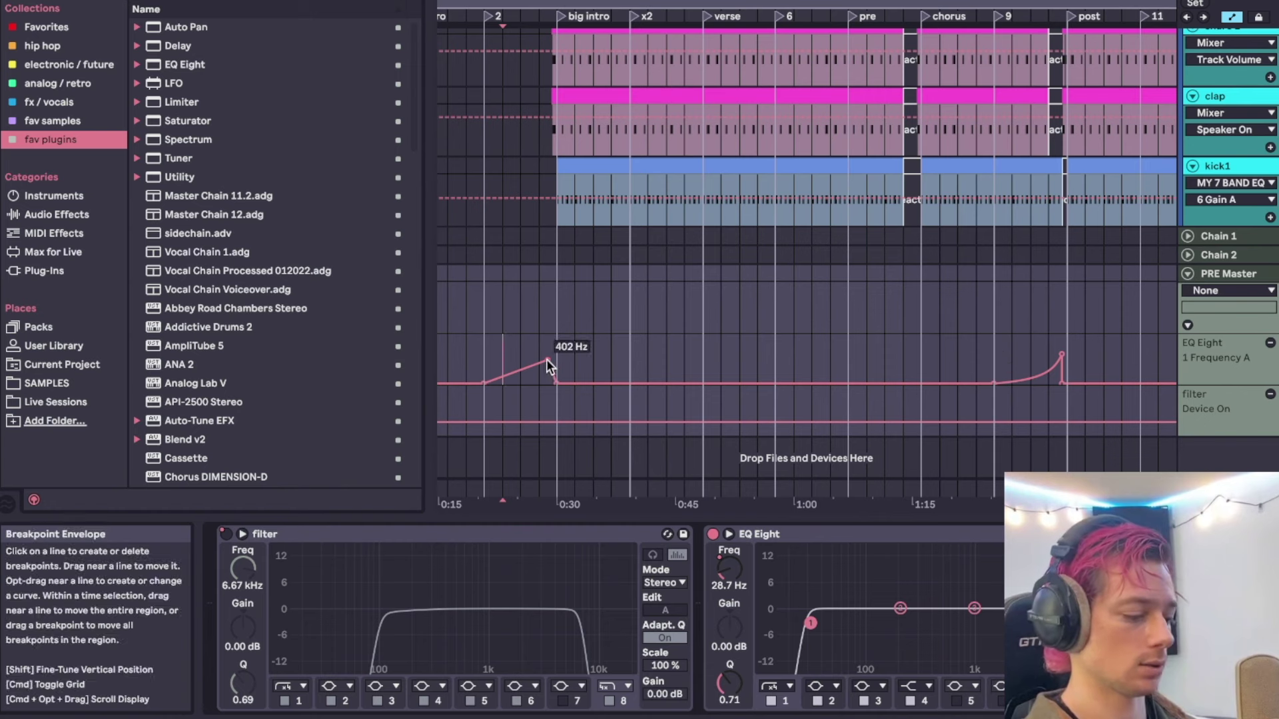
key(space)
drag(832, 614, 918, 624)
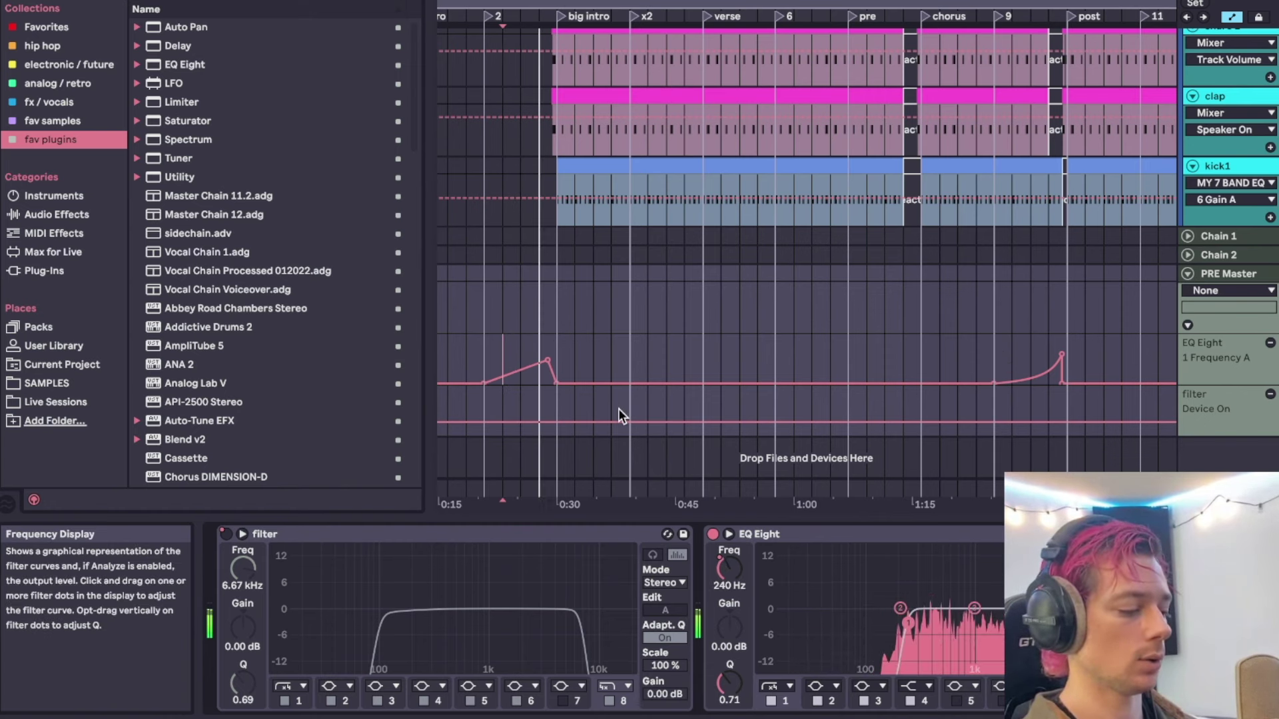
click(562, 348)
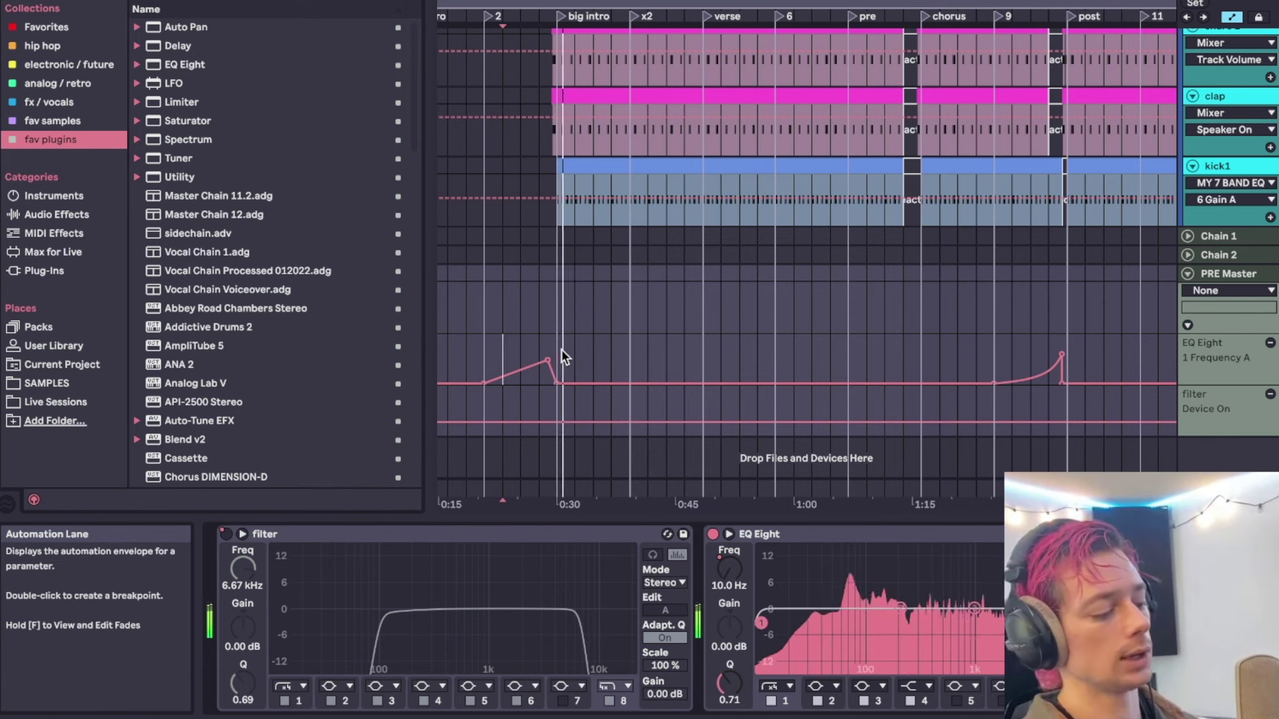
key(space)
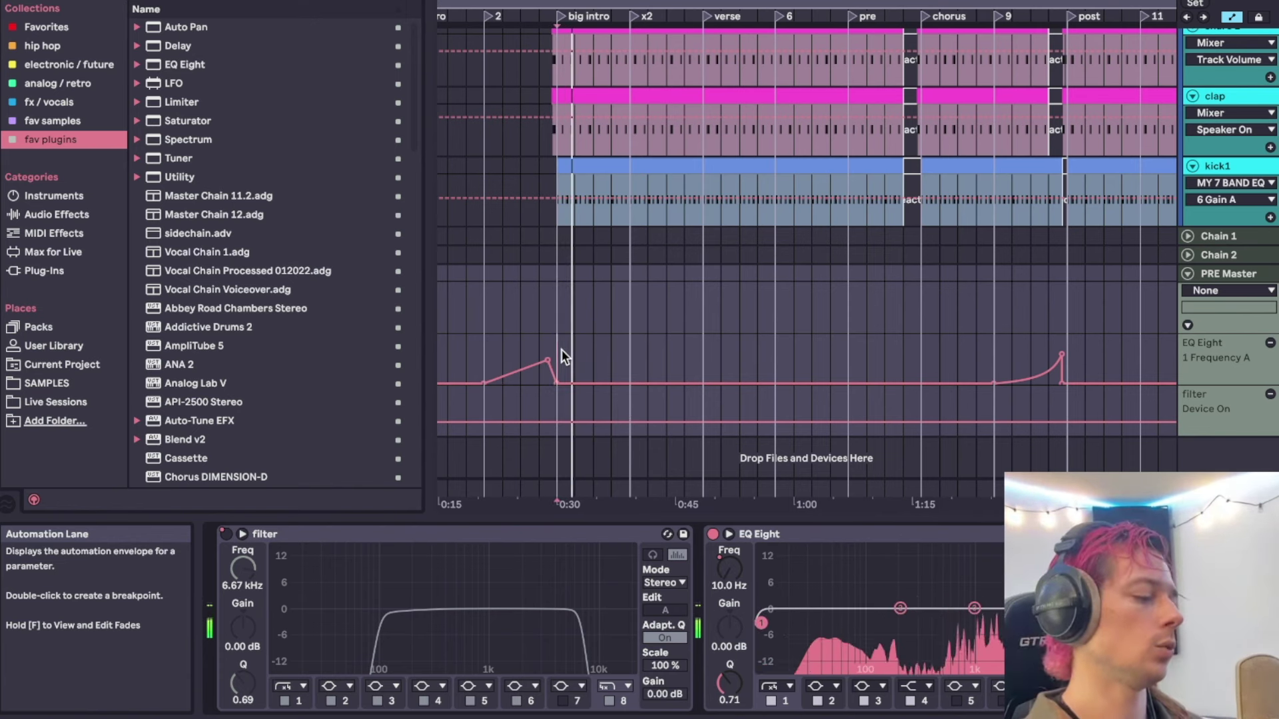
Audition the PRE Master EQ Eight frequency sweep from section 9 into the post section.
scroll(1011, 362, right, 4)
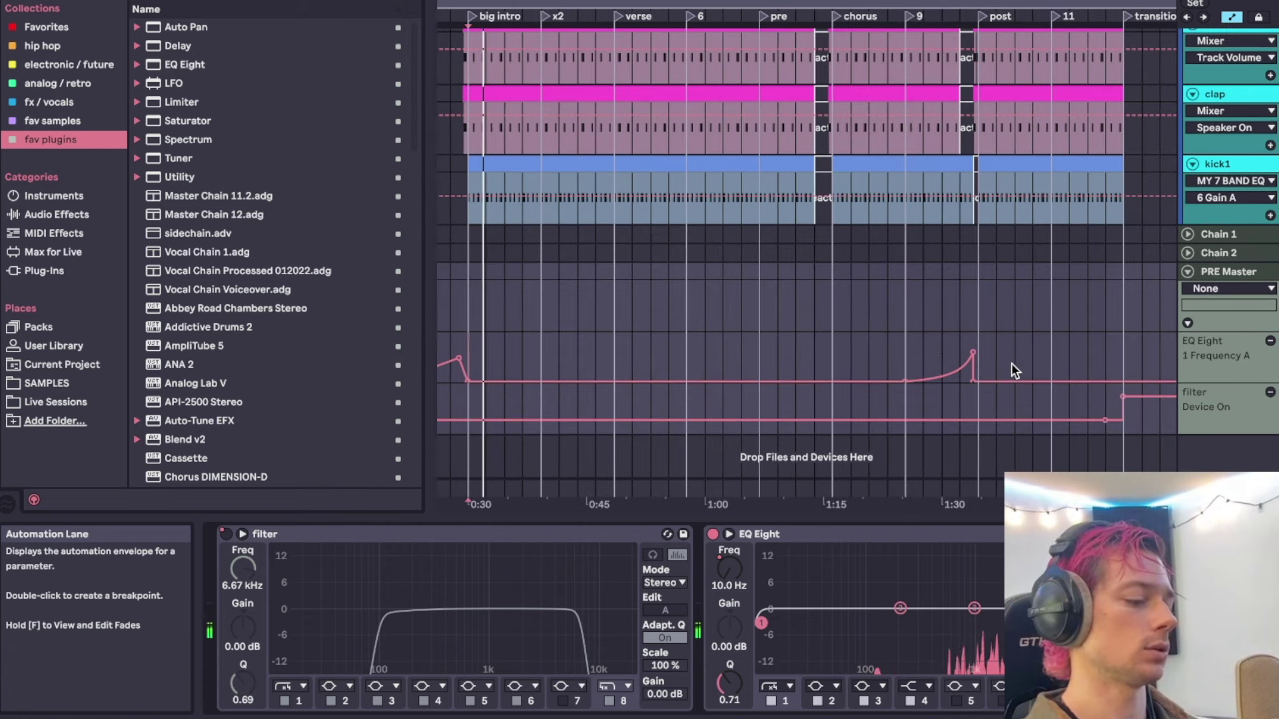
click(925, 341)
click(908, 350)
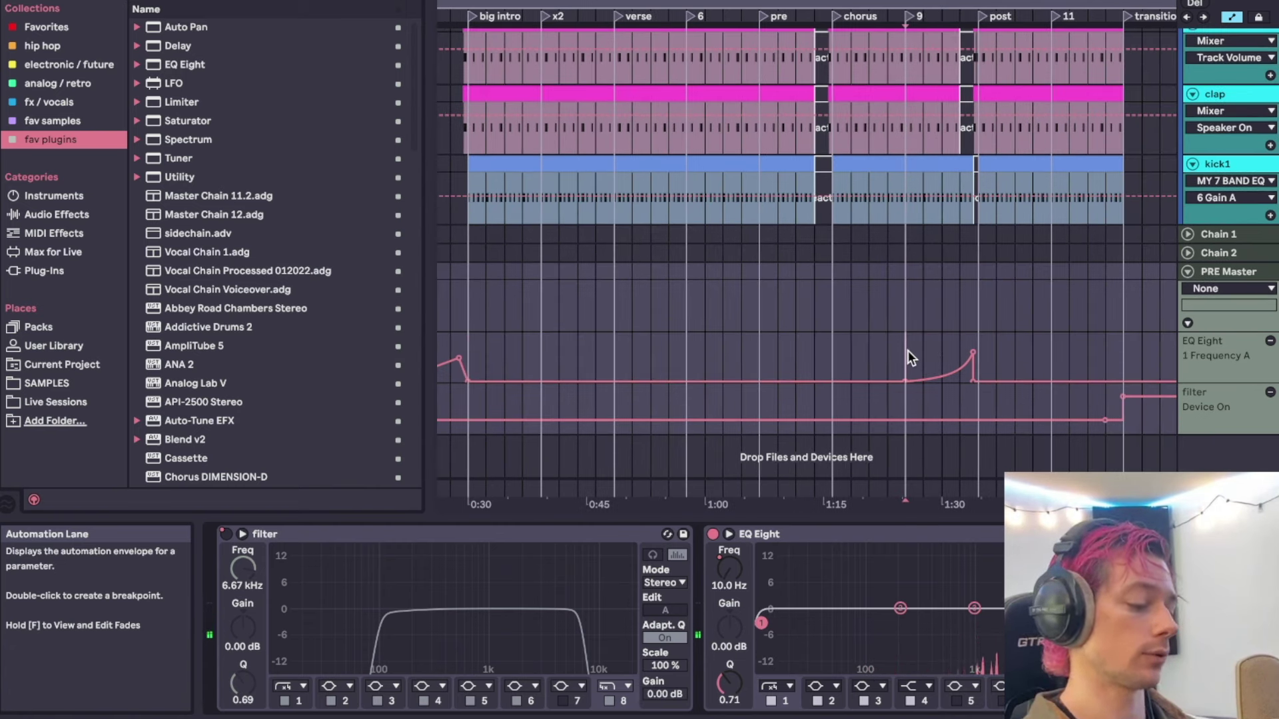
key(space)
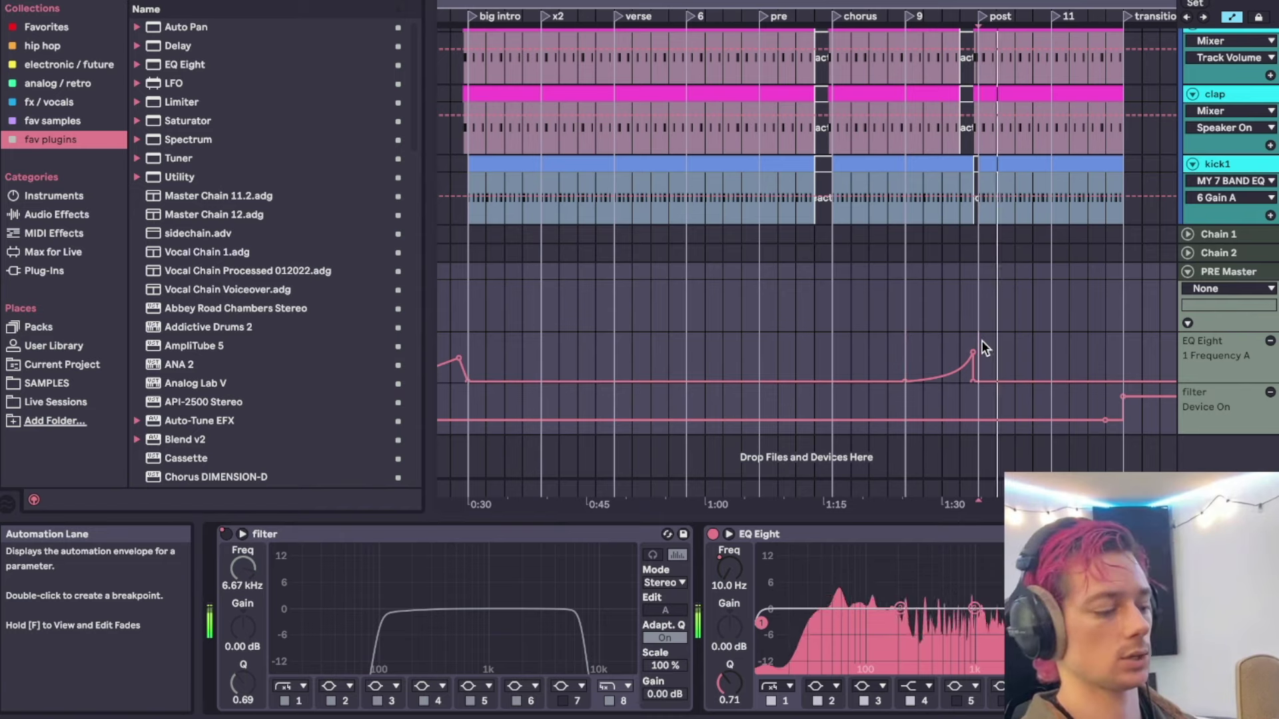
Audition the PRE Master filter's Device On automation at the start of the transition section.
scroll(981, 340, right, 5)
scroll(981, 341, right, 5)
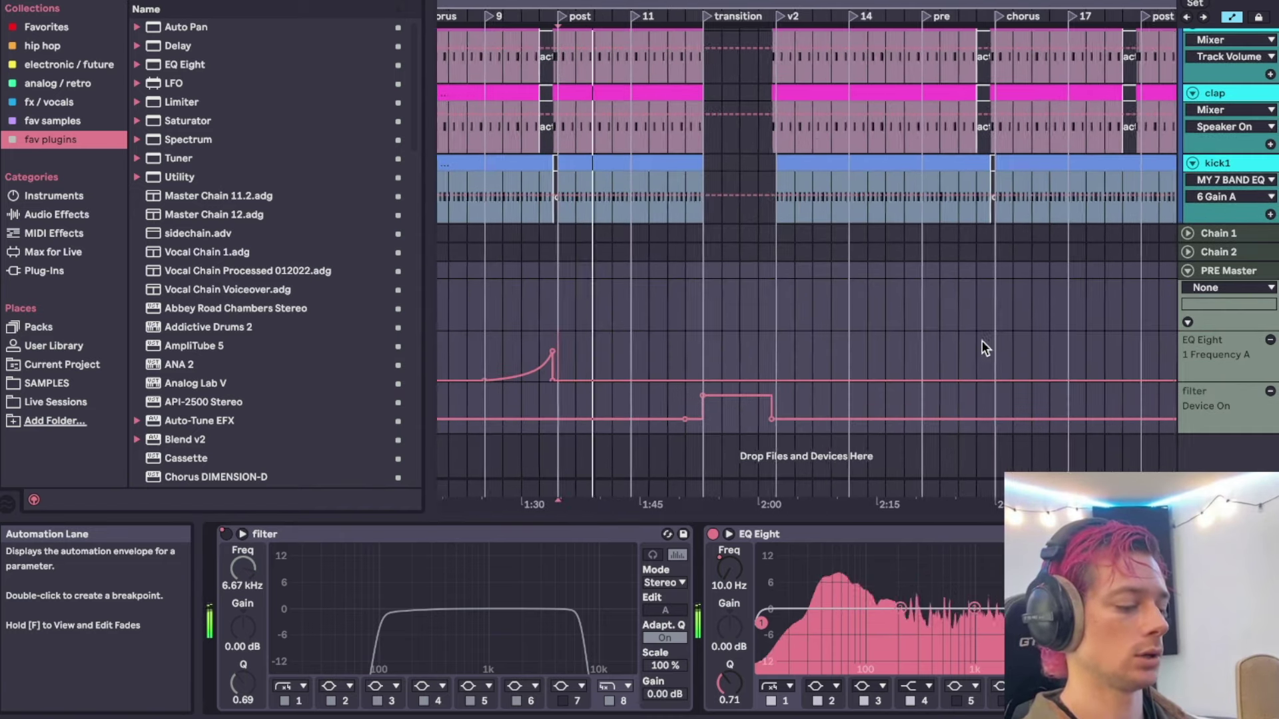
scroll(981, 341, down, 5)
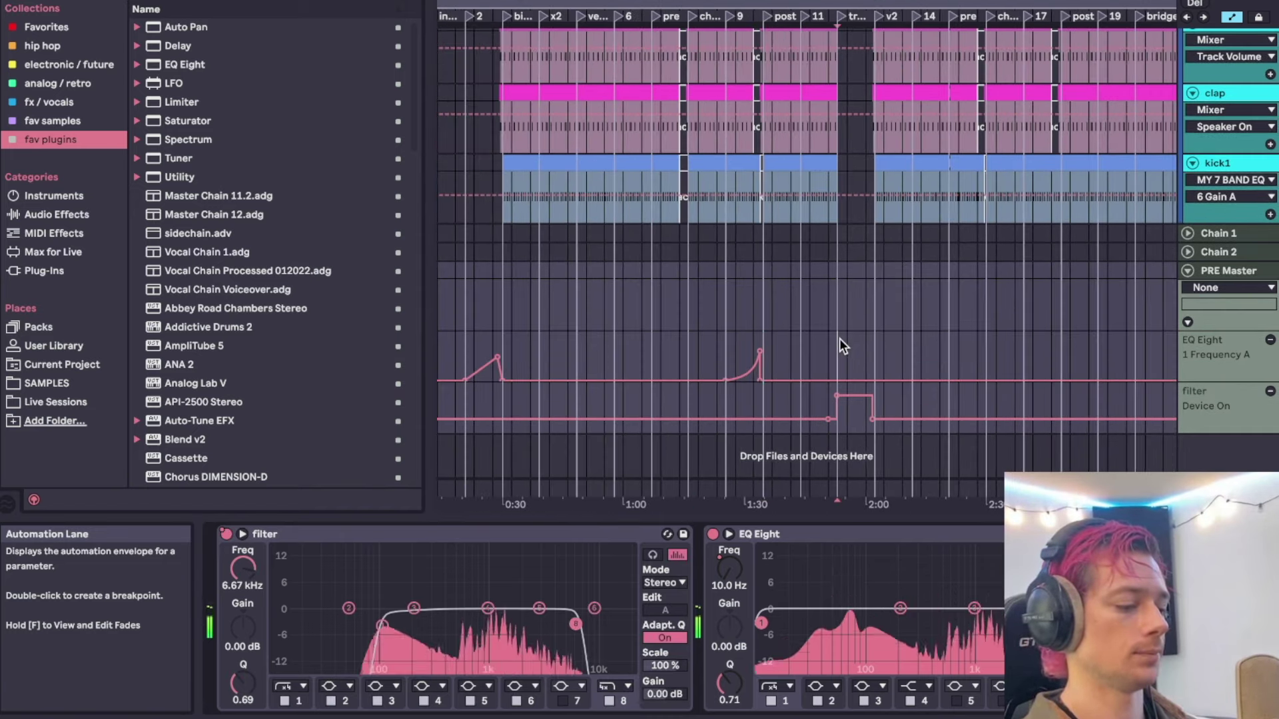
Look over the drum tracks across the whole arrangement, then hide the automation lanes at the FX tracks.
scroll(839, 338, down, 3)
scroll(910, 340, up, 10)
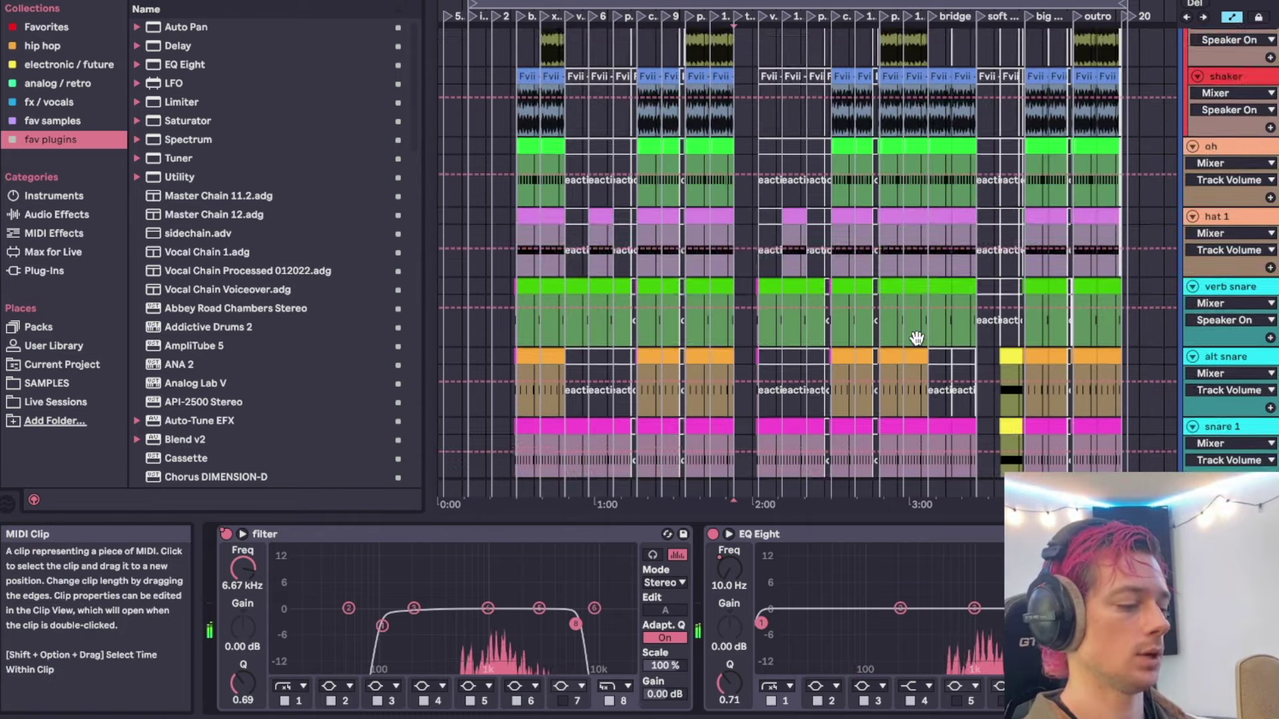
scroll(917, 338, down, 15)
scroll(916, 337, up, 5)
scroll(917, 338, down, 8)
key(a)
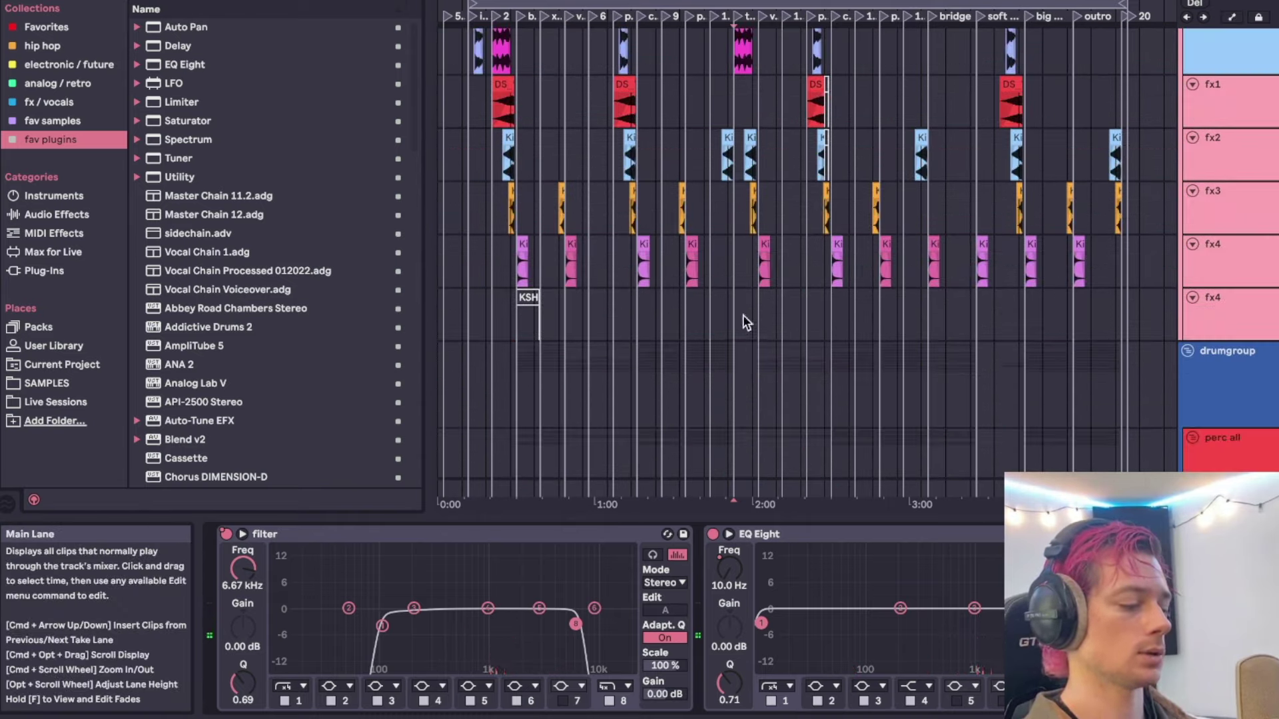
Examine the dialogue and FX clips placed around the transition and the start of v2.
click(754, 314)
scroll(754, 314, up, 5)
click(791, 313)
scroll(790, 313, down, 3)
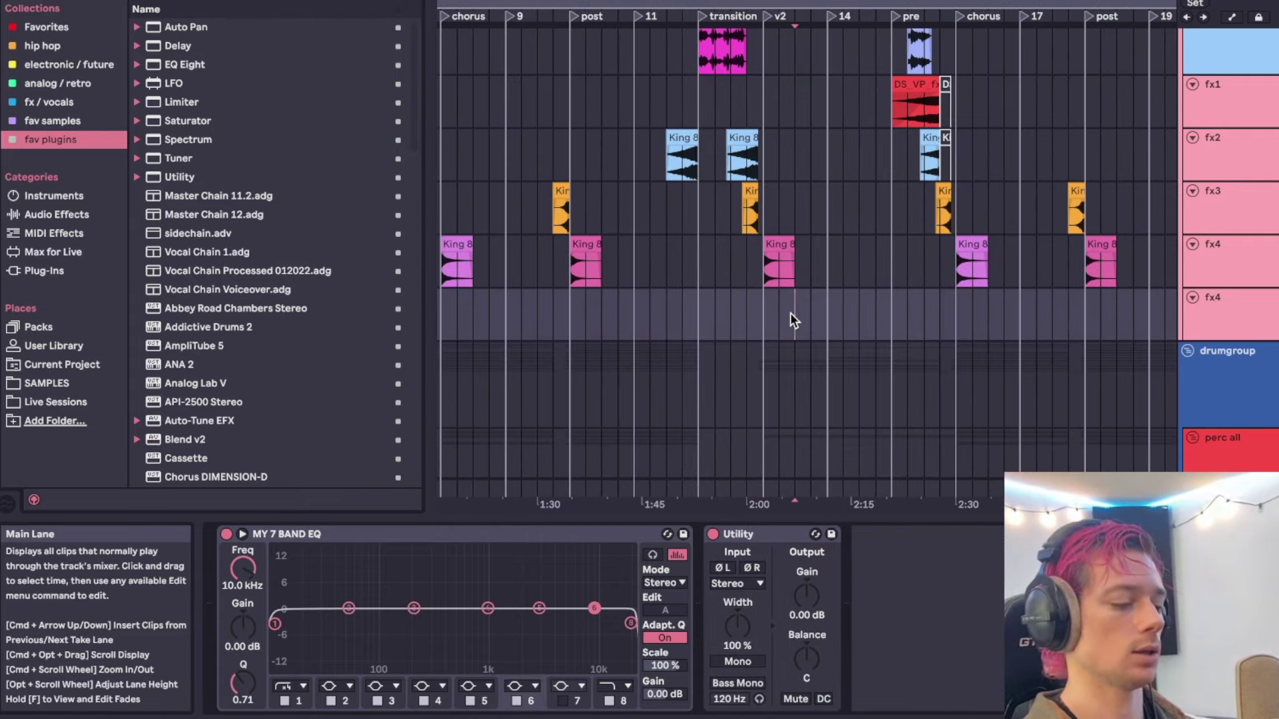
scroll(790, 313, up, 3)
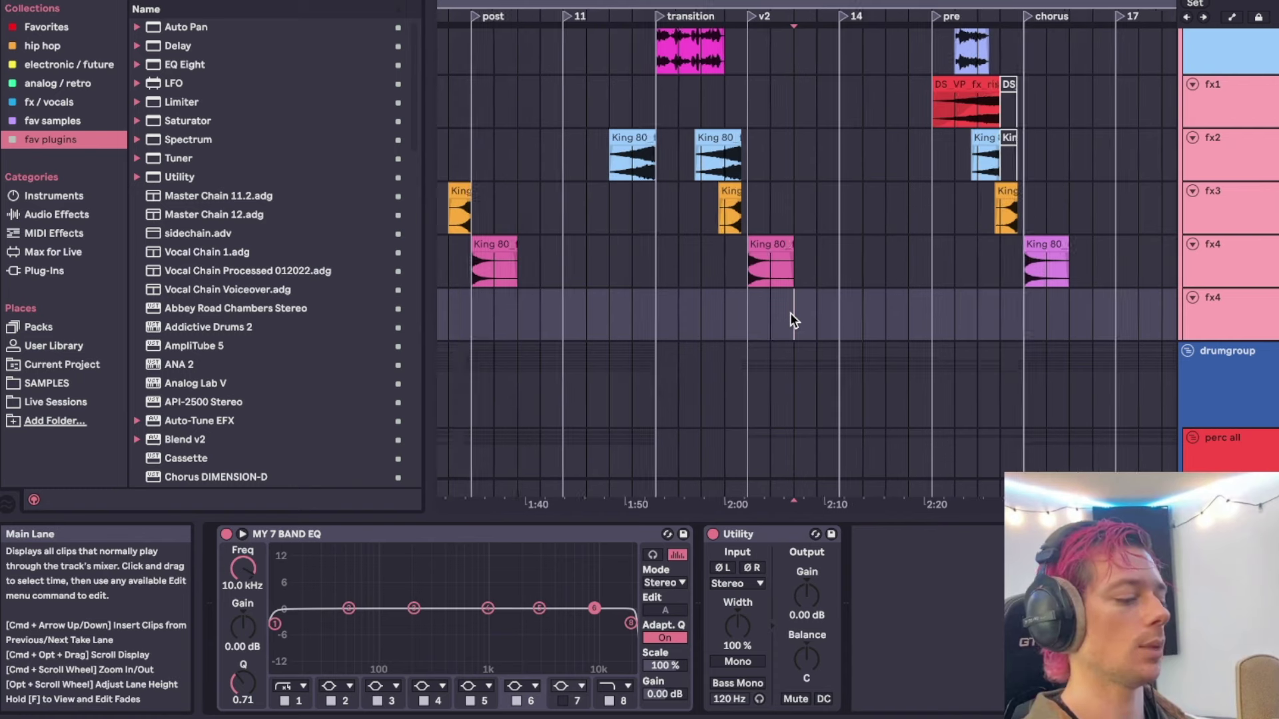
scroll(789, 313, up, 2)
scroll(793, 263, up, 5)
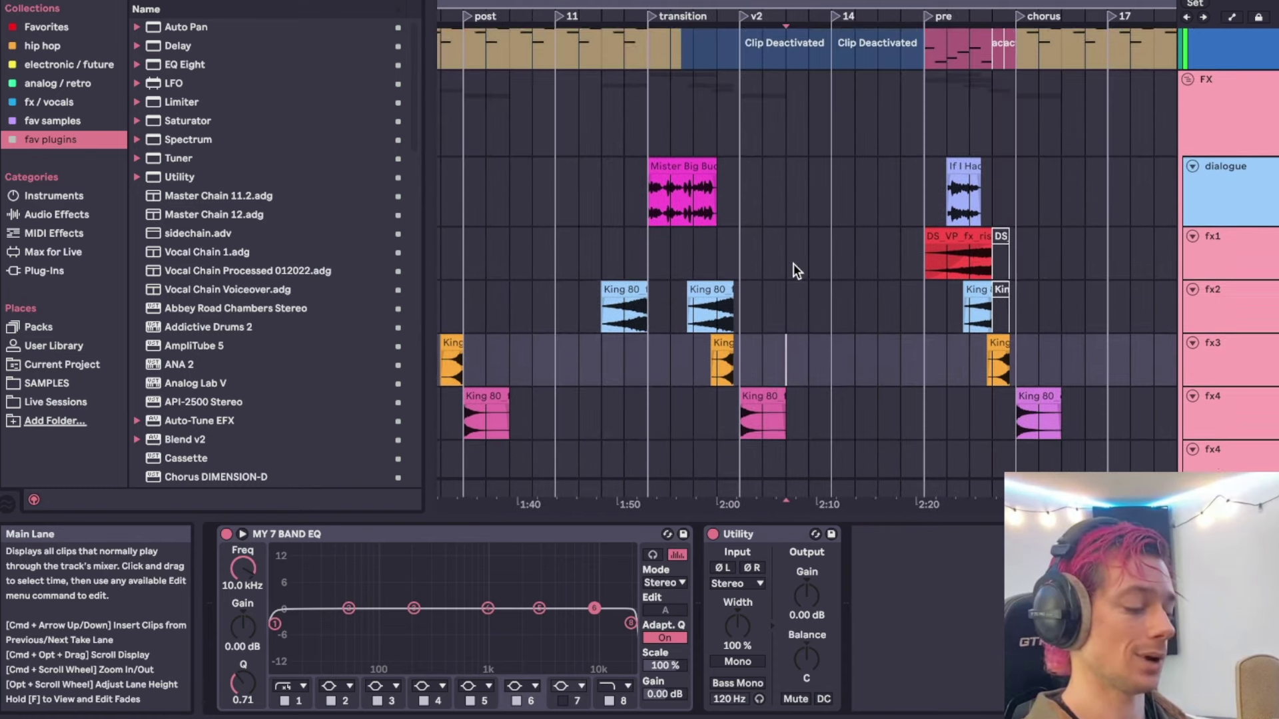
Select the acid clip in the transition section to show its devices.
click(776, 292)
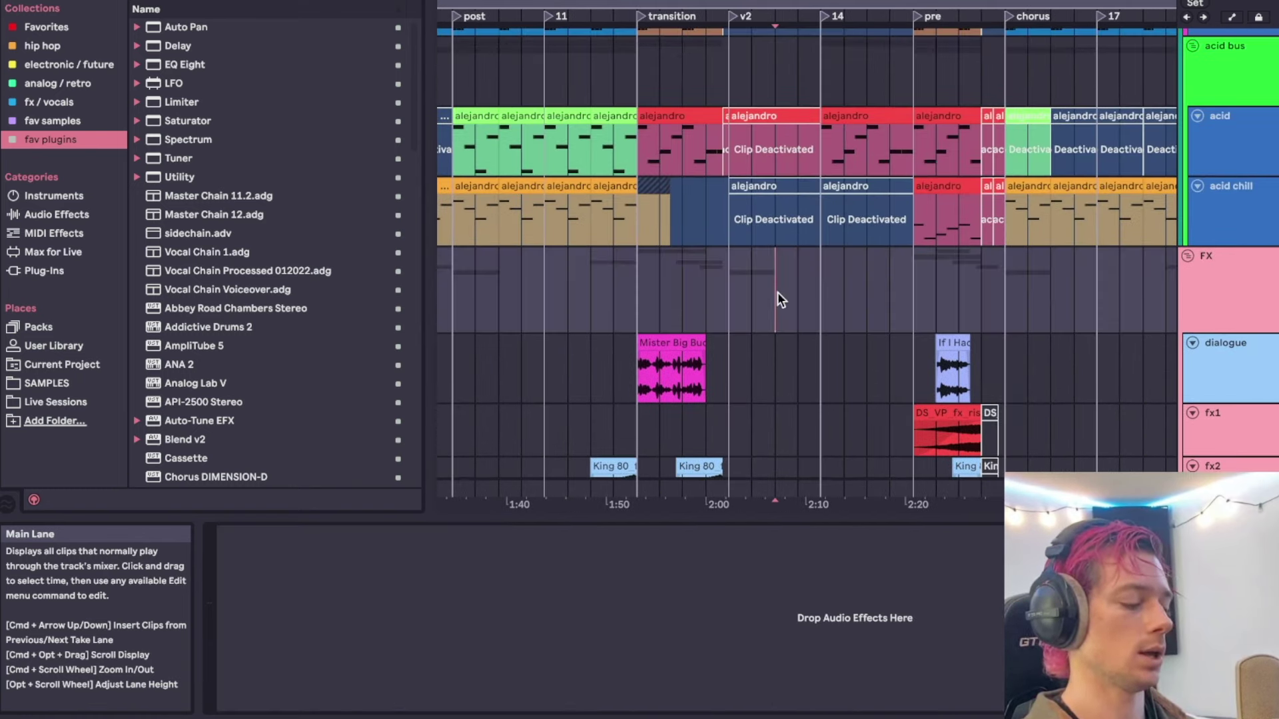
click(679, 143)
scroll(679, 110, left, 3)
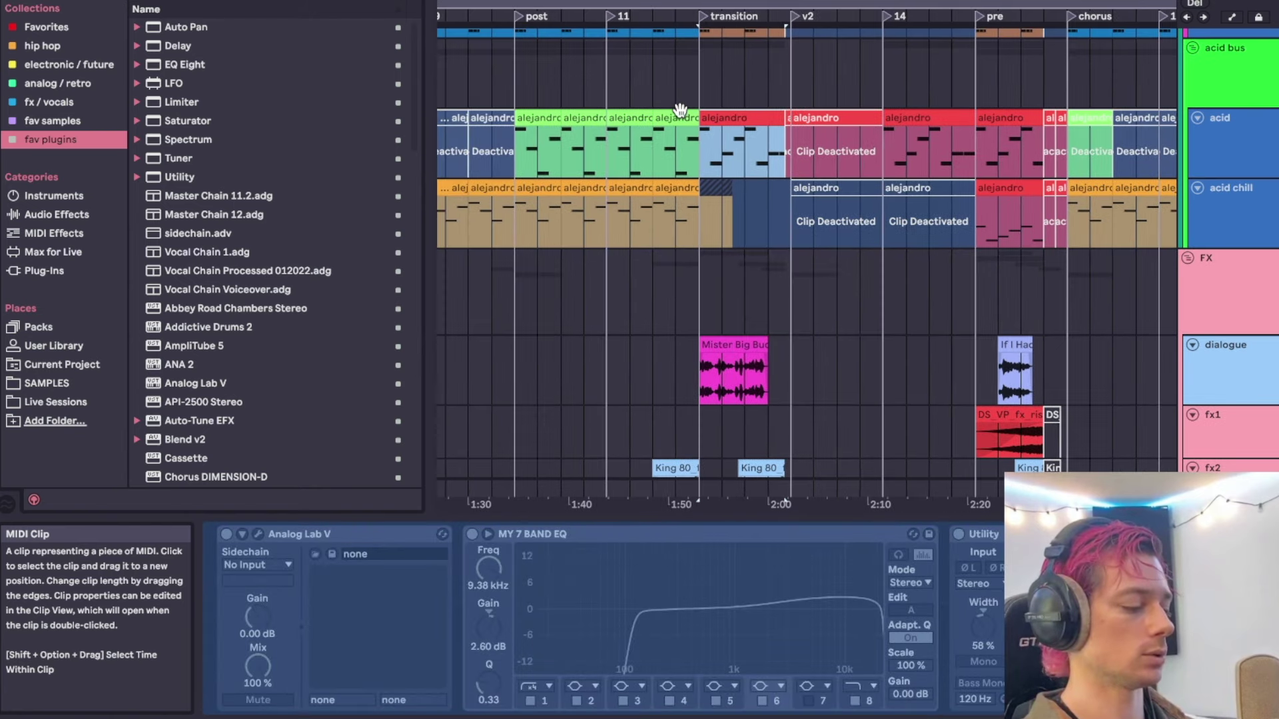
scroll(728, 120, up, 3)
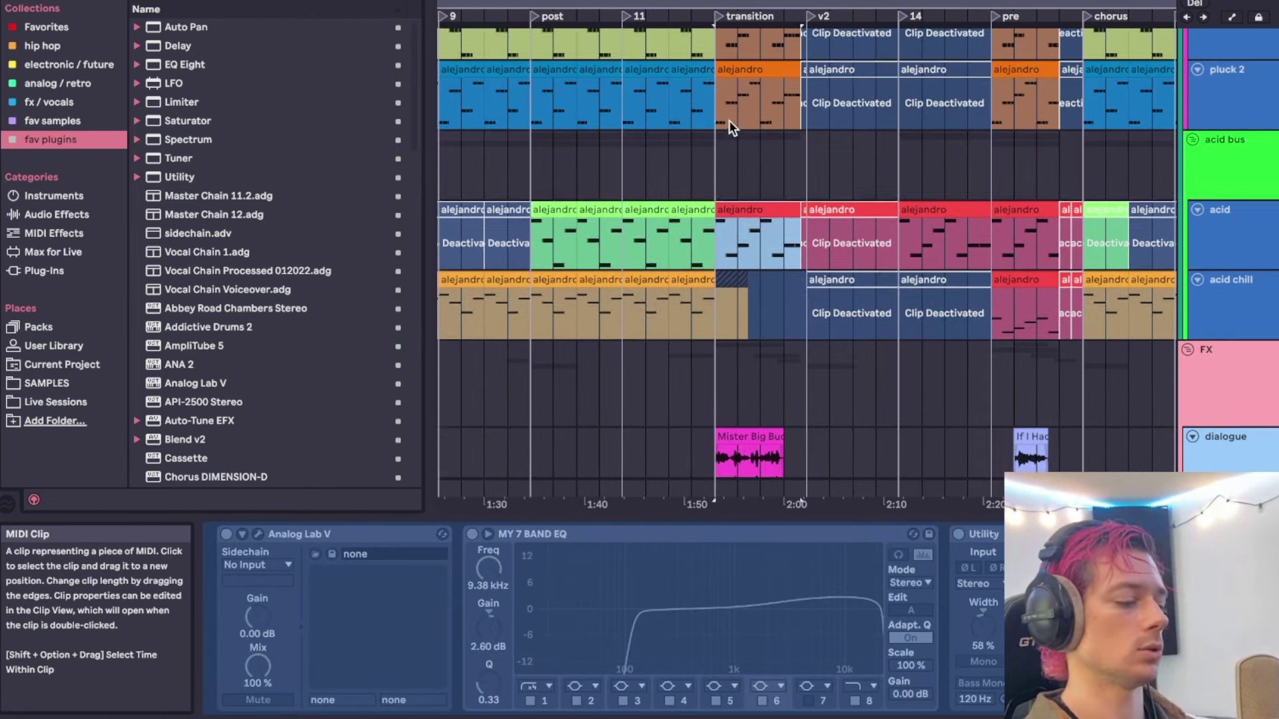
Compare the pluck and acid clips from the post section through the transition into v2.
click(720, 169)
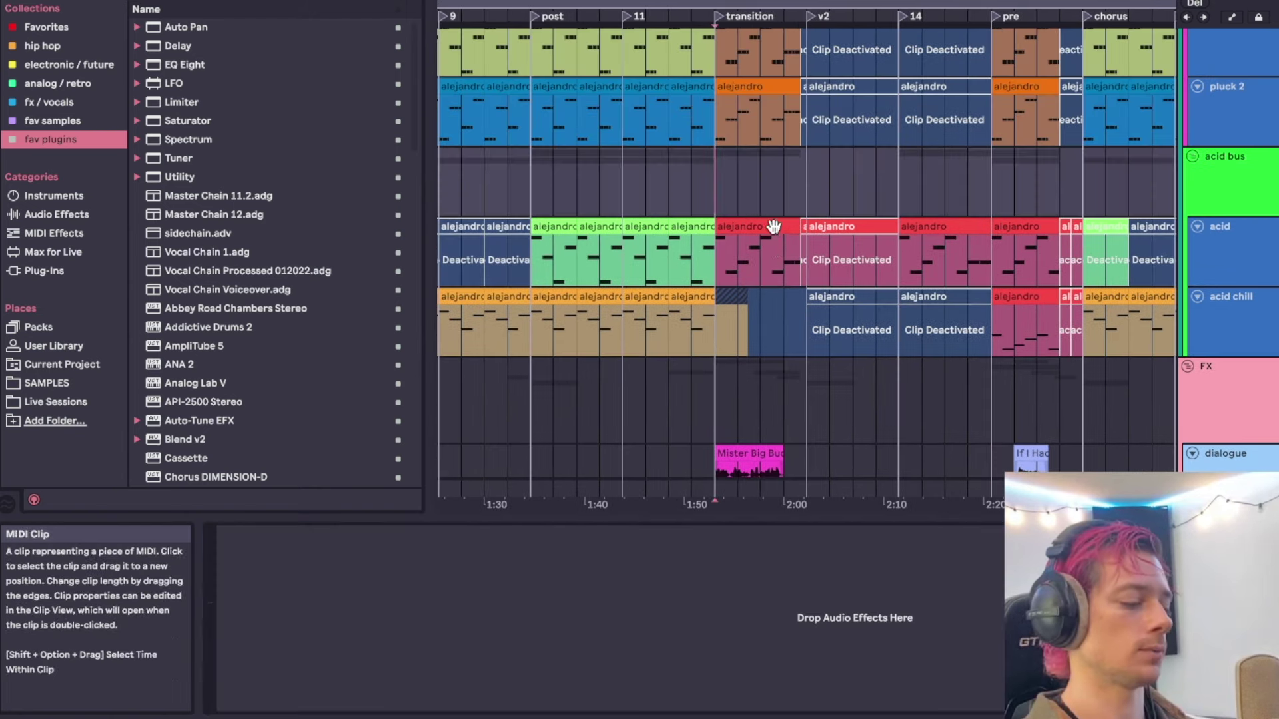
click(772, 248)
scroll(769, 208, down, 3)
click(766, 187)
scroll(766, 181, up, 2)
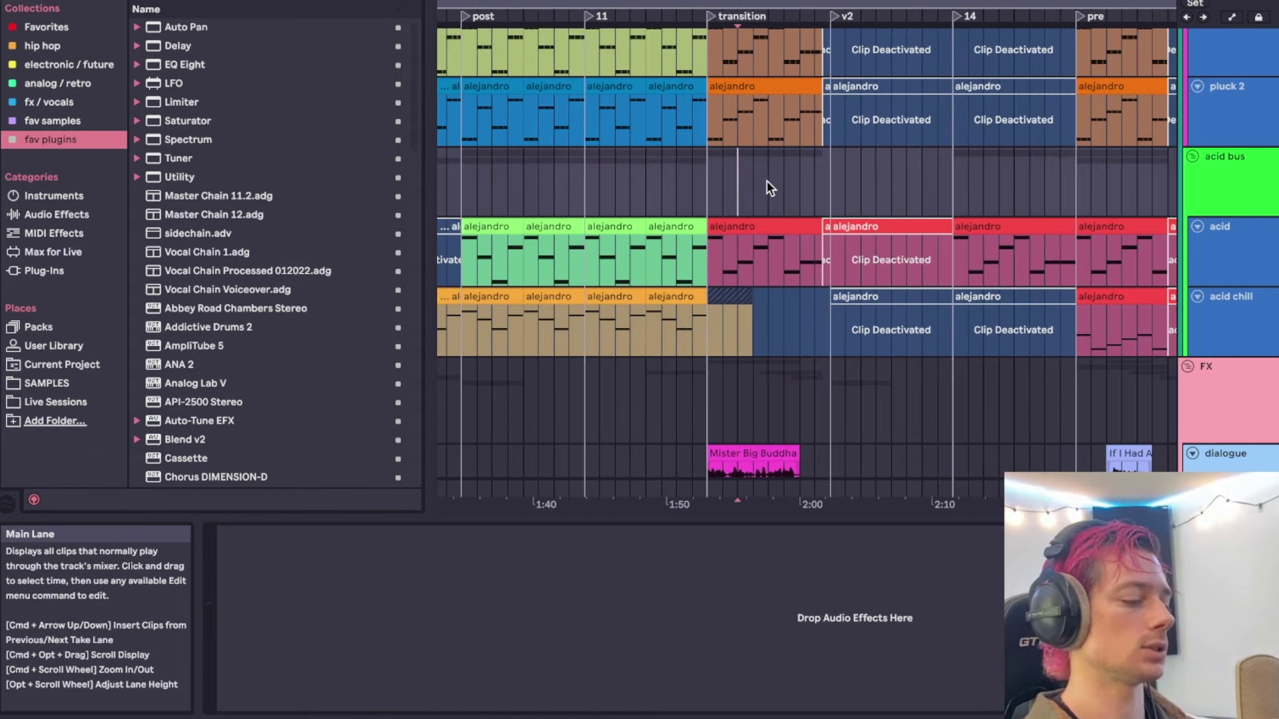
scroll(767, 181, up, 2)
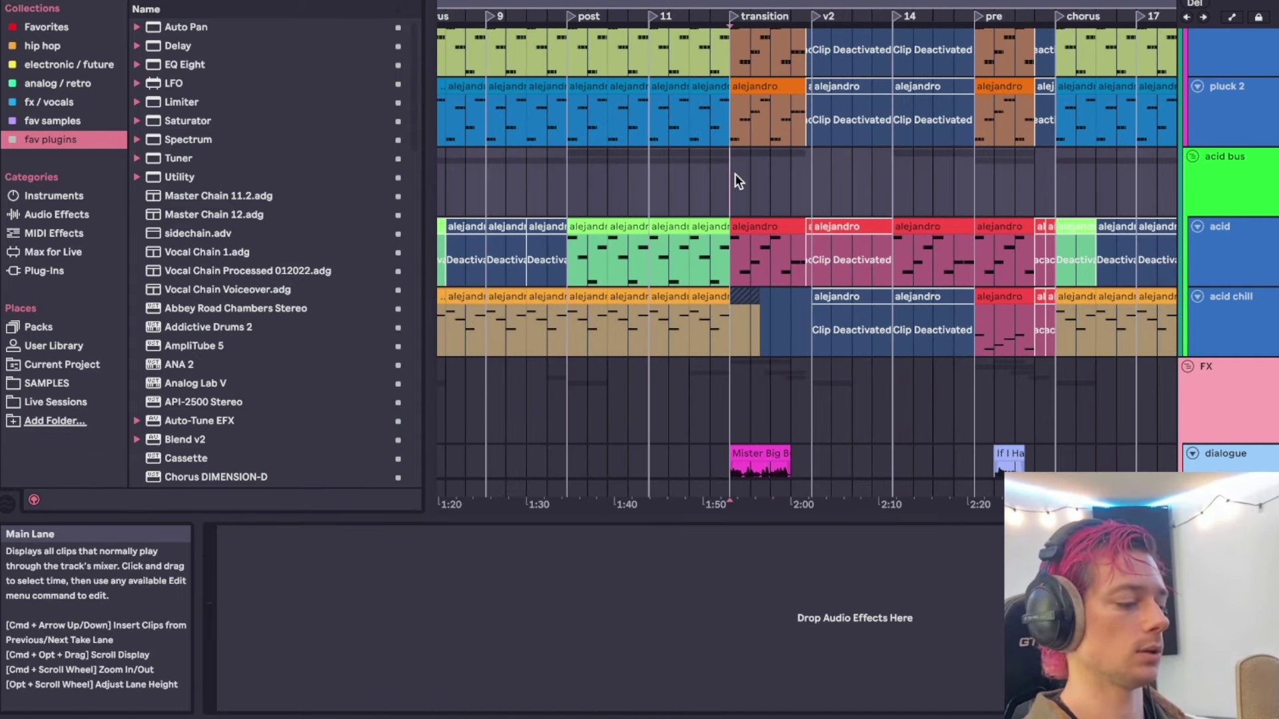
click(813, 186)
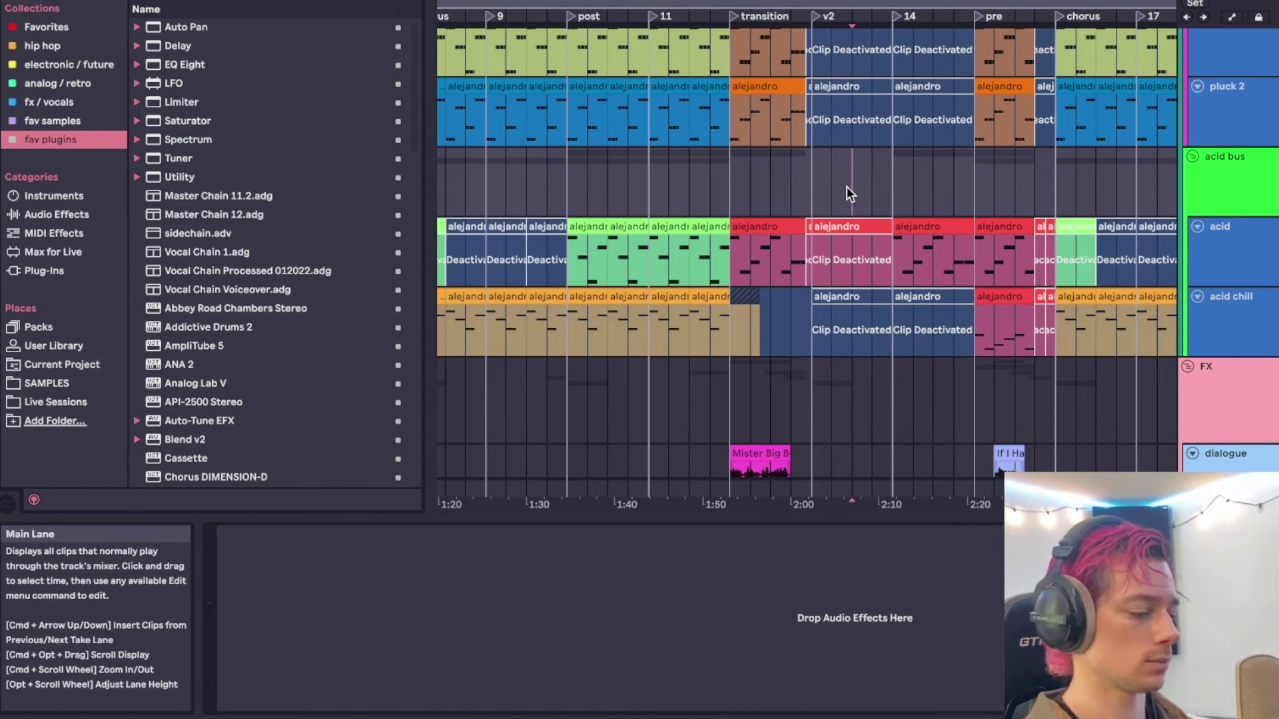
scroll(846, 187, down, 2)
click(786, 172)
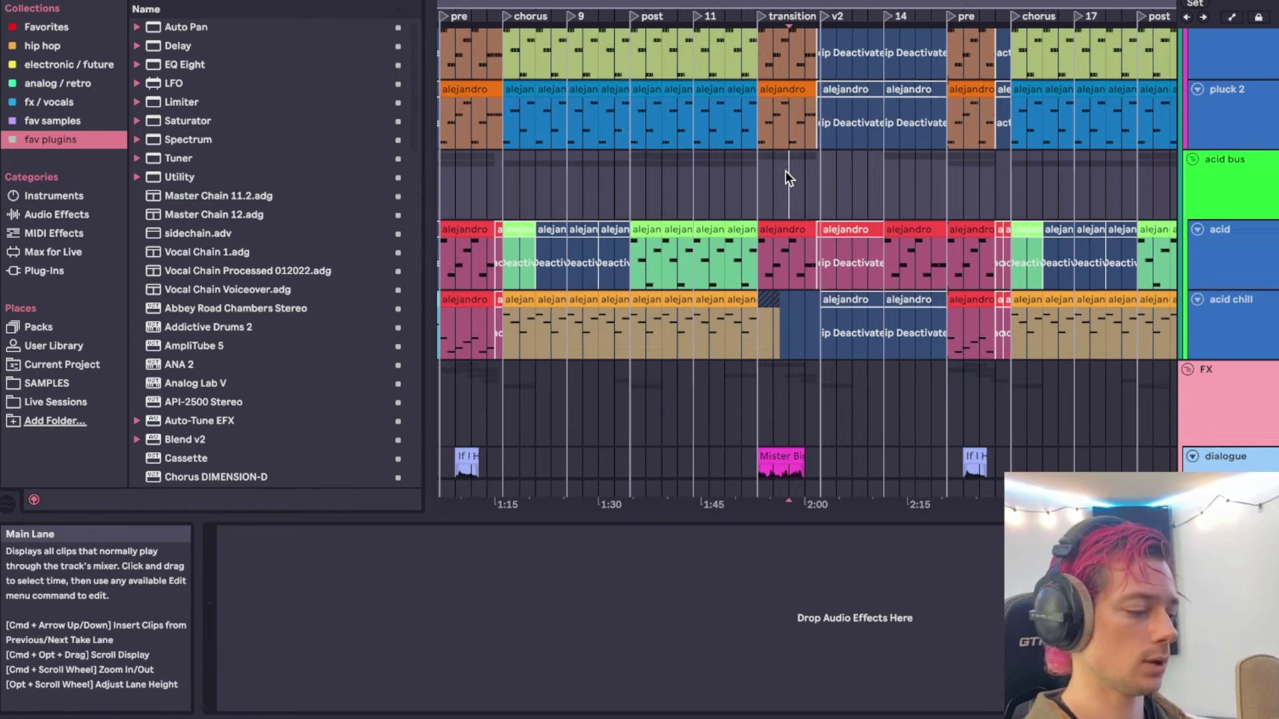
scroll(796, 200, up, 2)
click(822, 263)
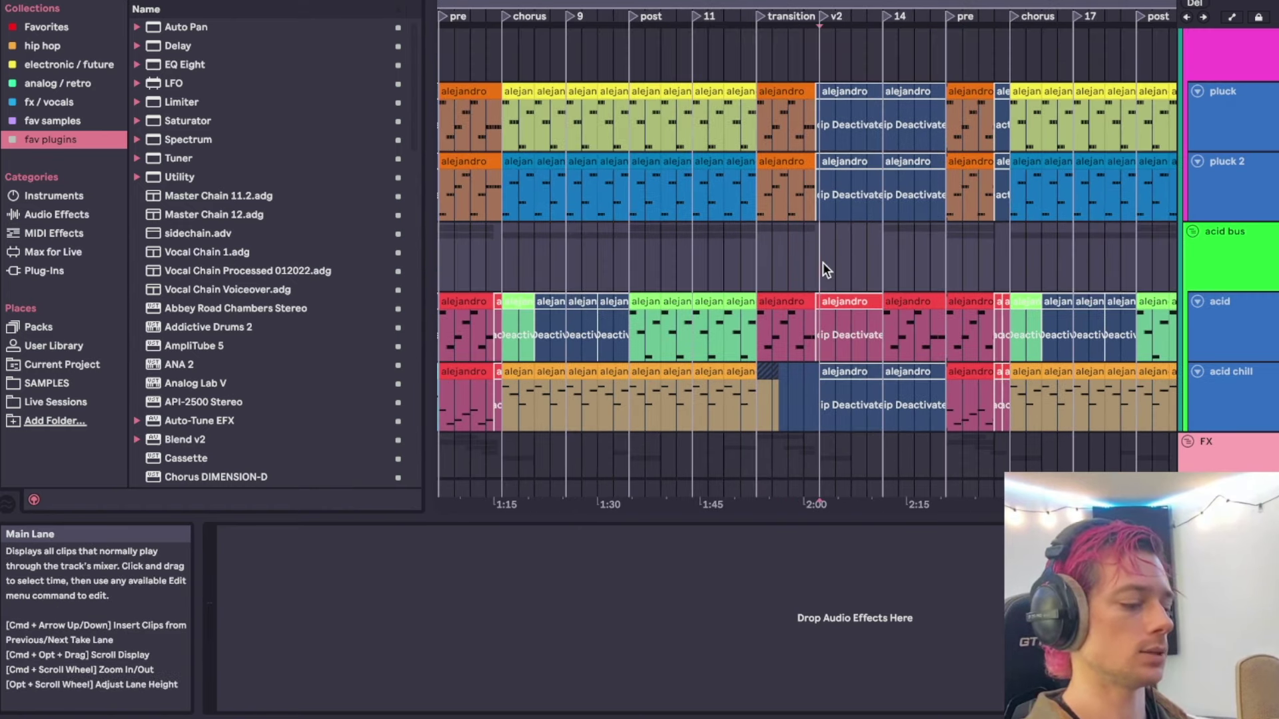
Select the fx2 clip leading into v2 to show its devices, and review the drum clips around the transition.
scroll(821, 262, down, 10)
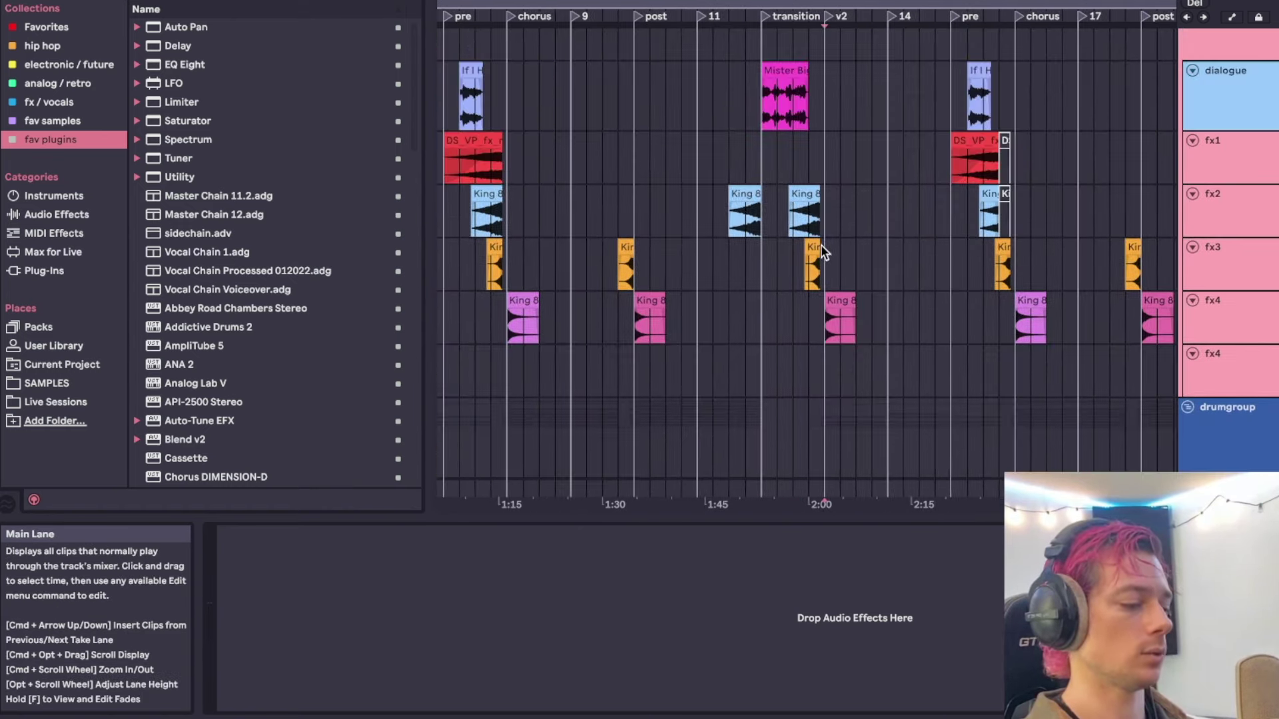
click(804, 211)
scroll(810, 345, down, 5)
scroll(810, 345, down, 4)
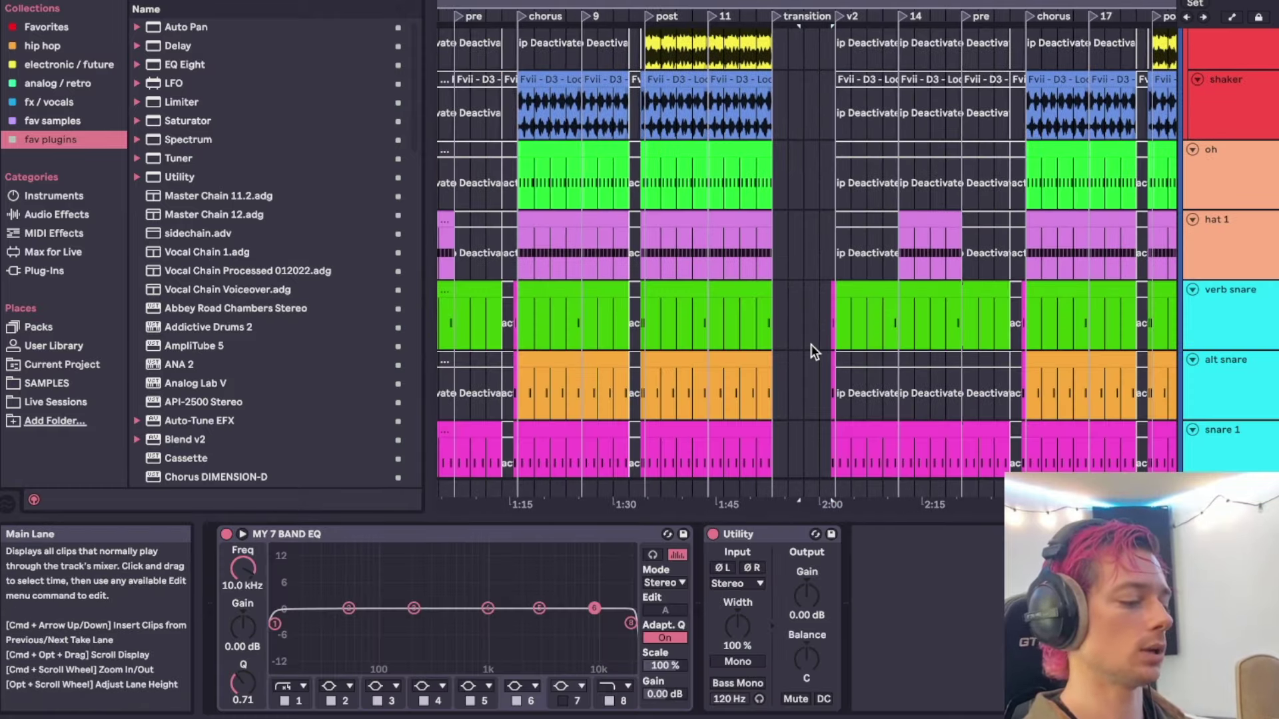
scroll(810, 344, down, 3)
scroll(810, 346, down, 2)
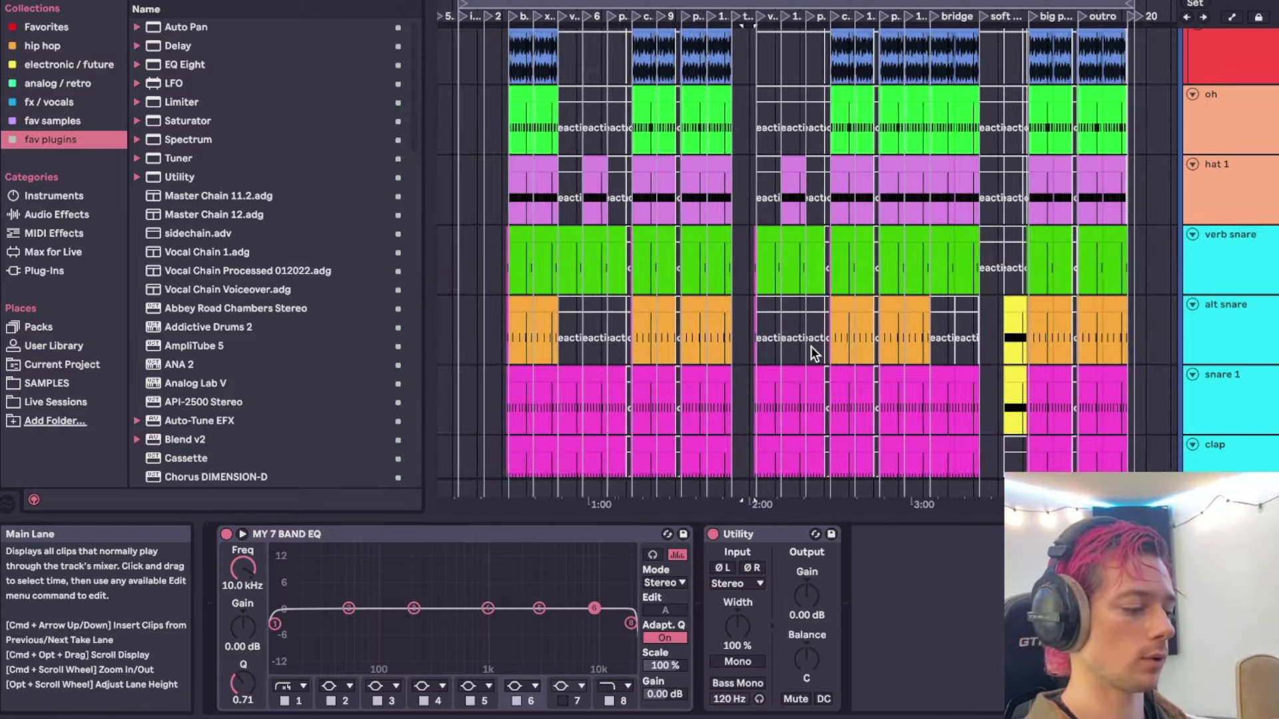
Examine the drum, bass, pluck, lead and FX clips across v2 and compare them with the first verse.
scroll(809, 347, down, 3)
scroll(810, 349, up, 8)
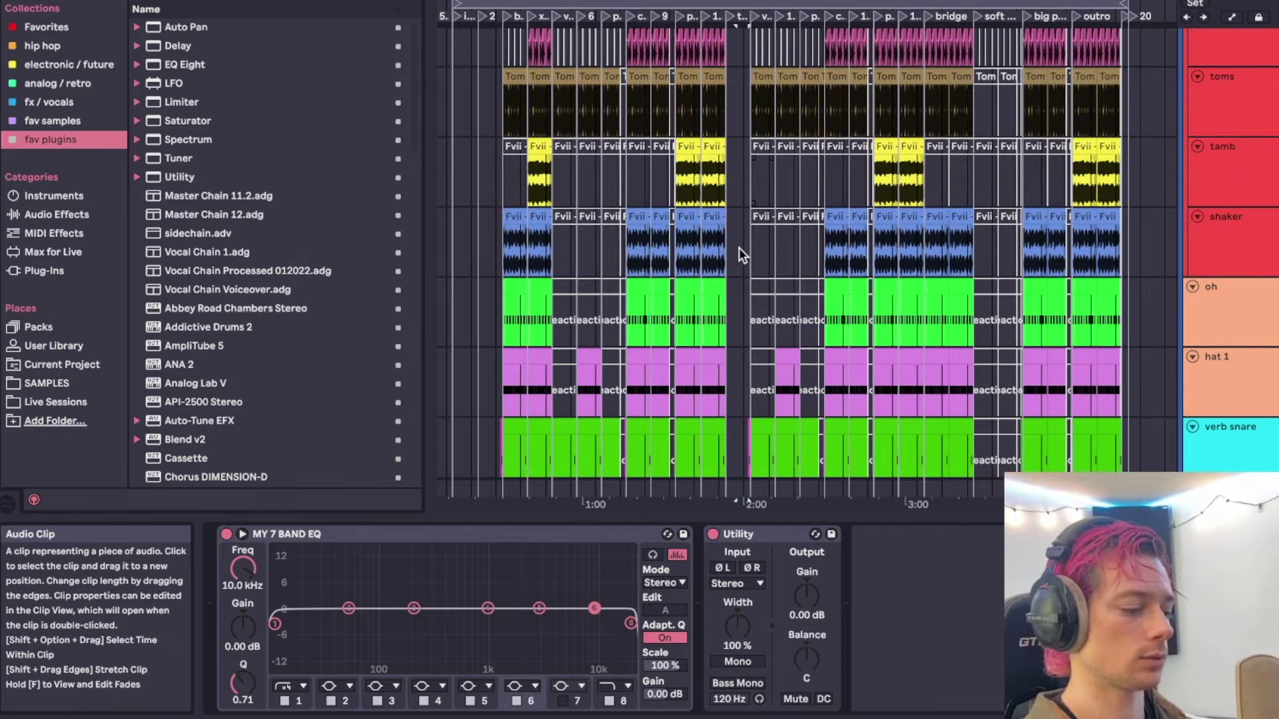
scroll(740, 249, down, 10)
scroll(737, 248, up, 5)
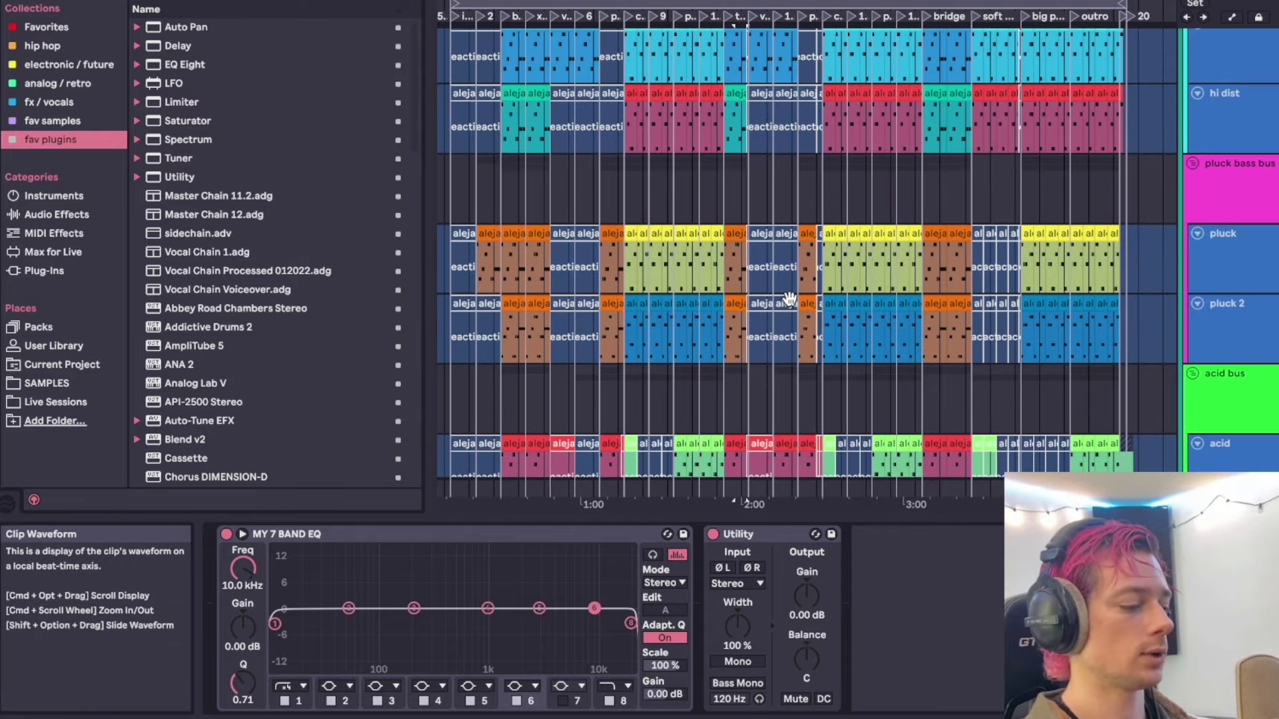
scroll(676, 220, up, 8)
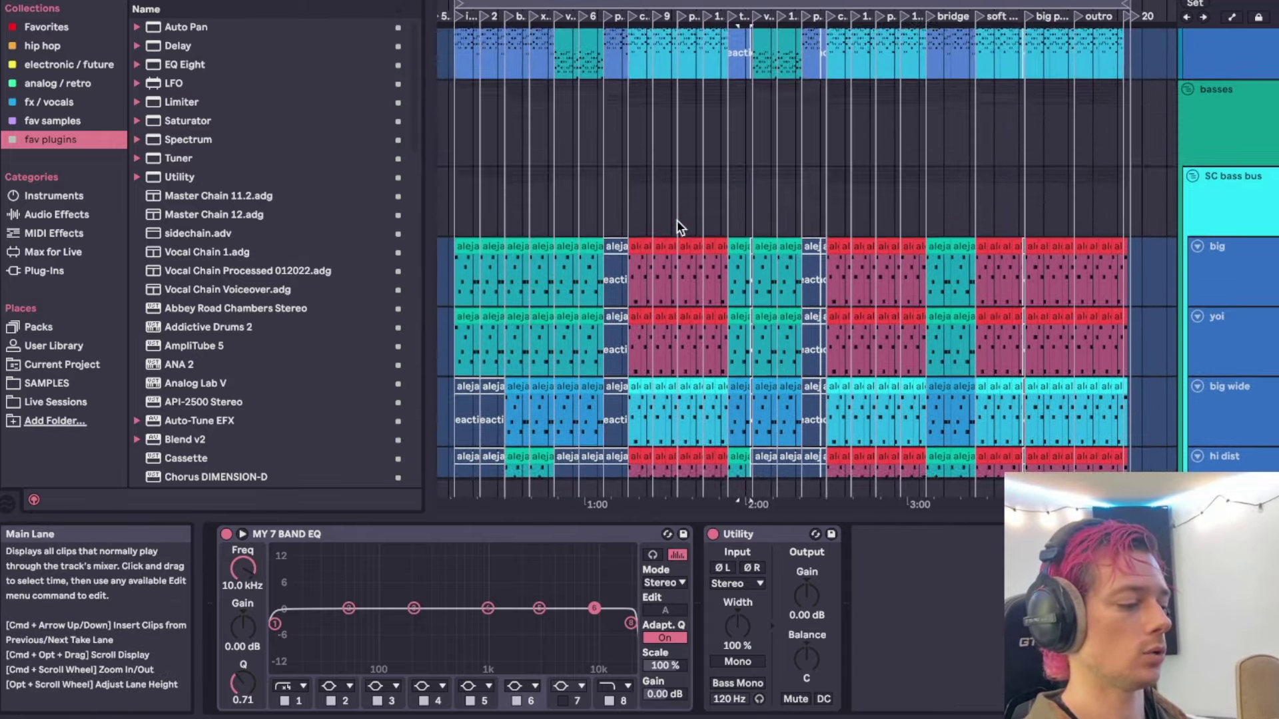
scroll(676, 220, down, 5)
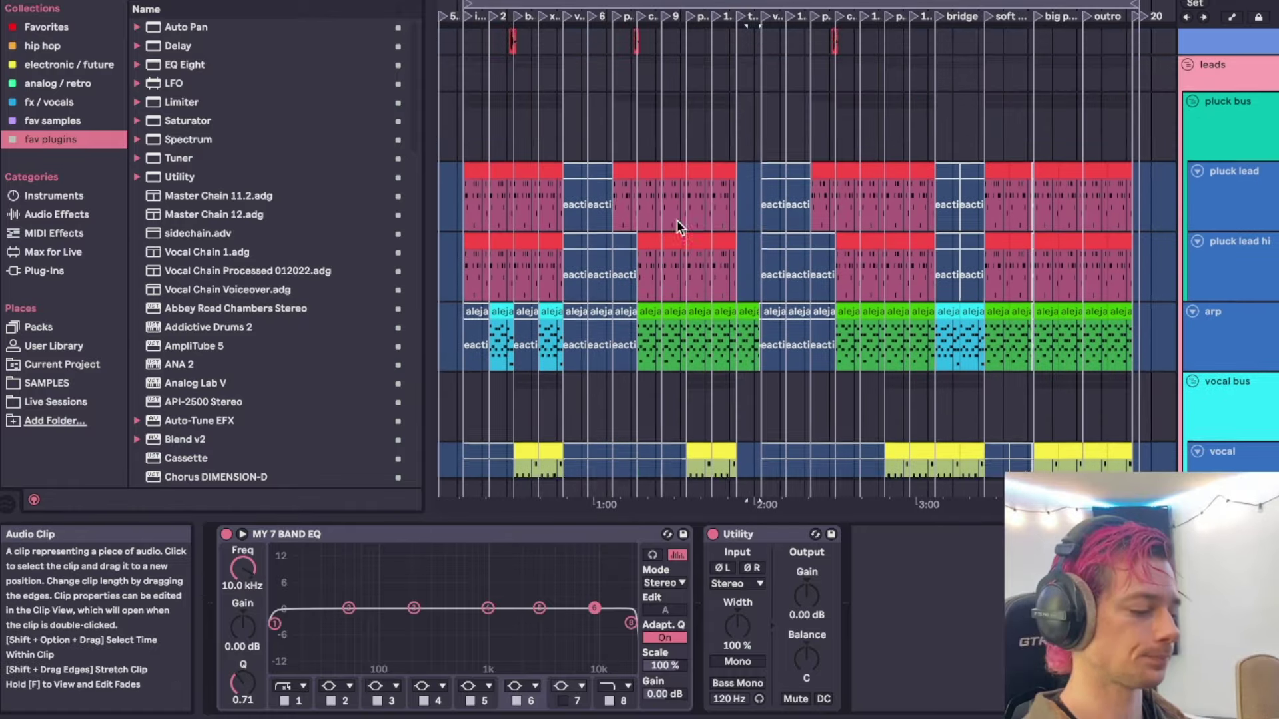
scroll(677, 220, down, 12)
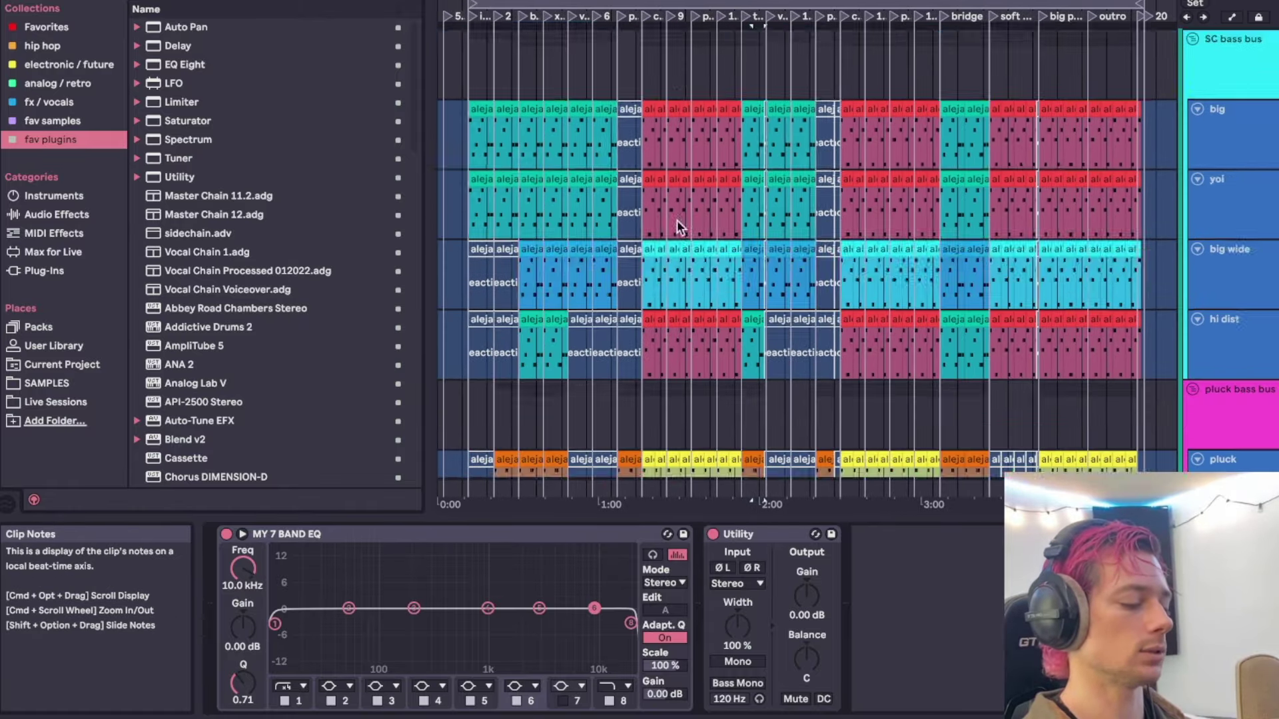
scroll(755, 366, down, 5)
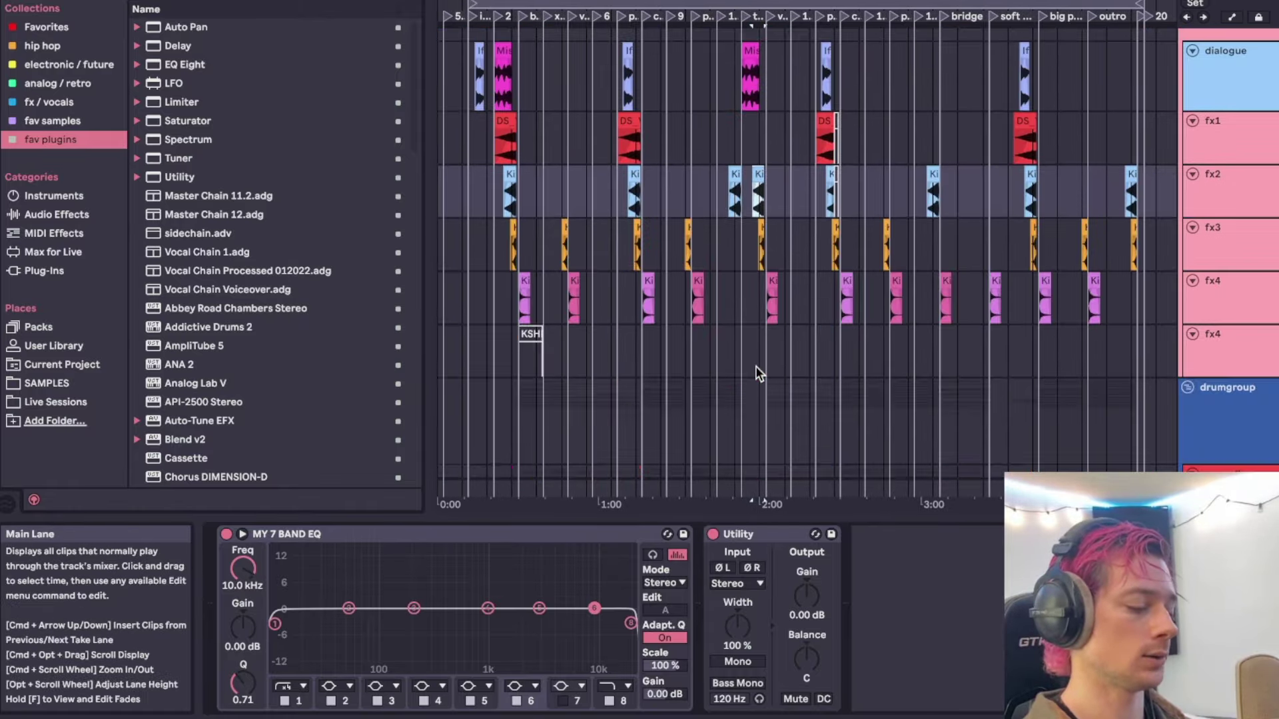
Examine the FX clips from v2 to the second pre section, placing the insertion marker at that pre section's start.
scroll(766, 323, up, 3)
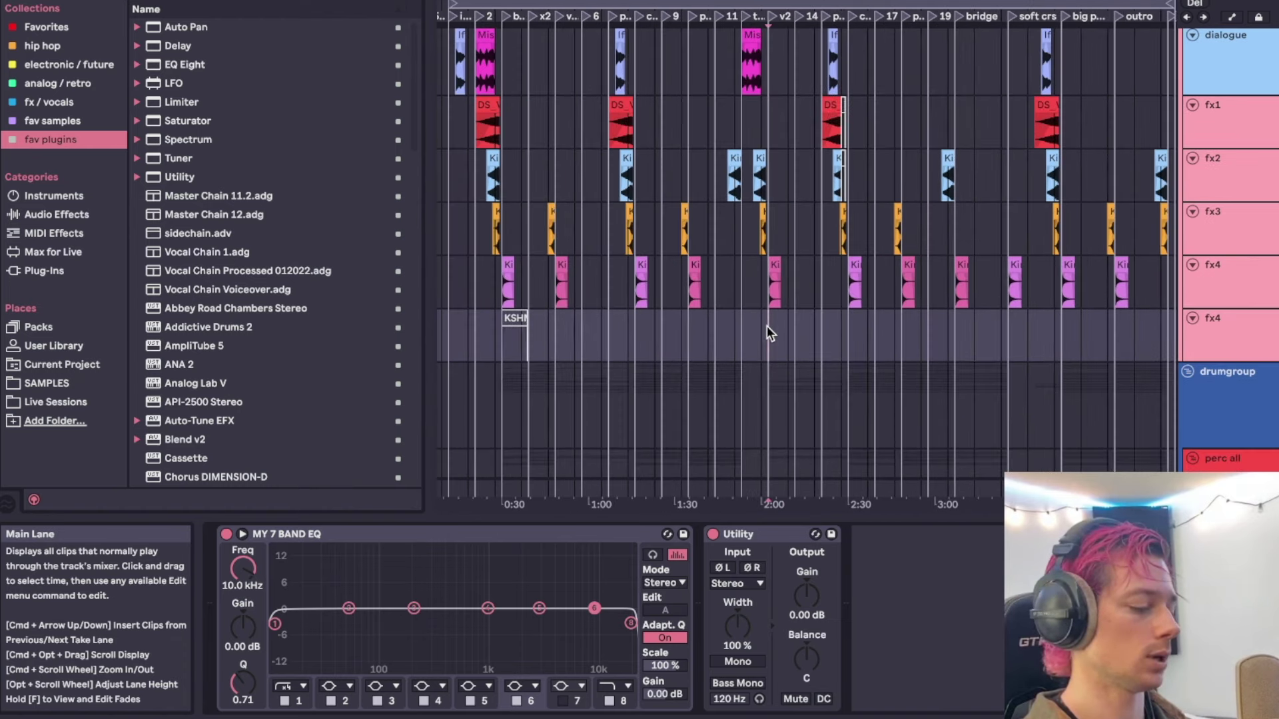
scroll(767, 333, up, 2)
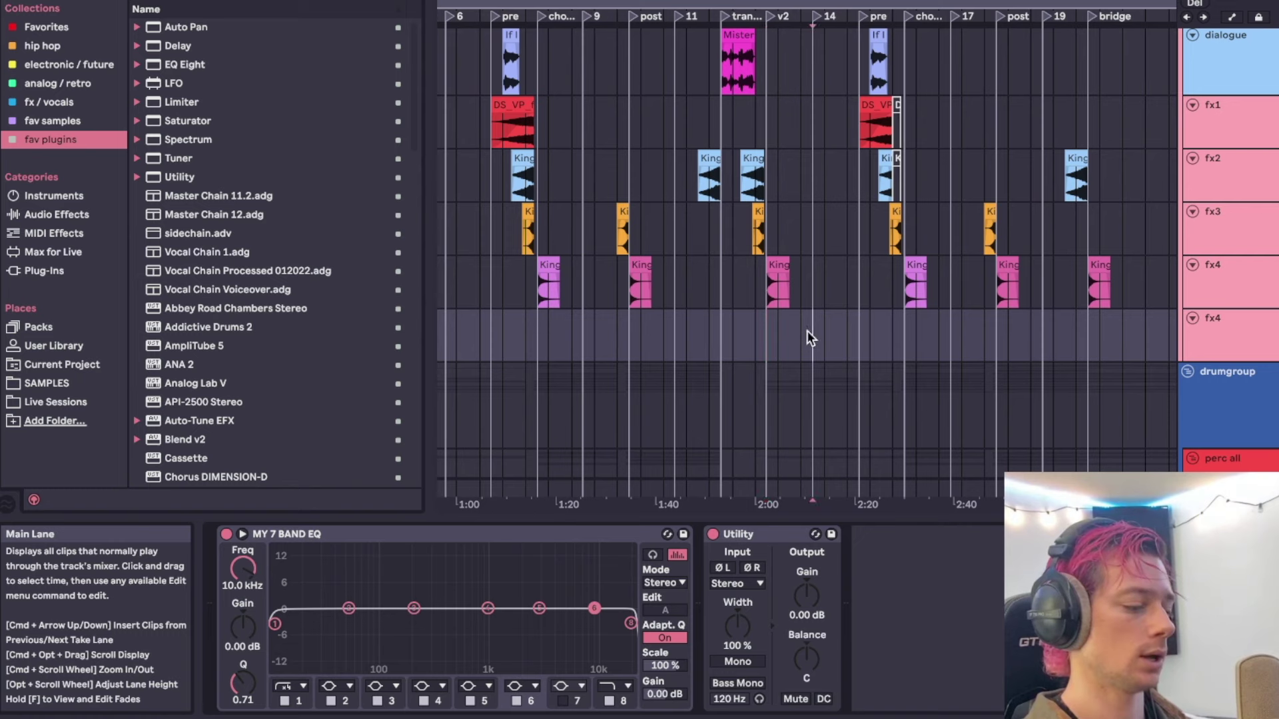
scroll(806, 331, down, 4)
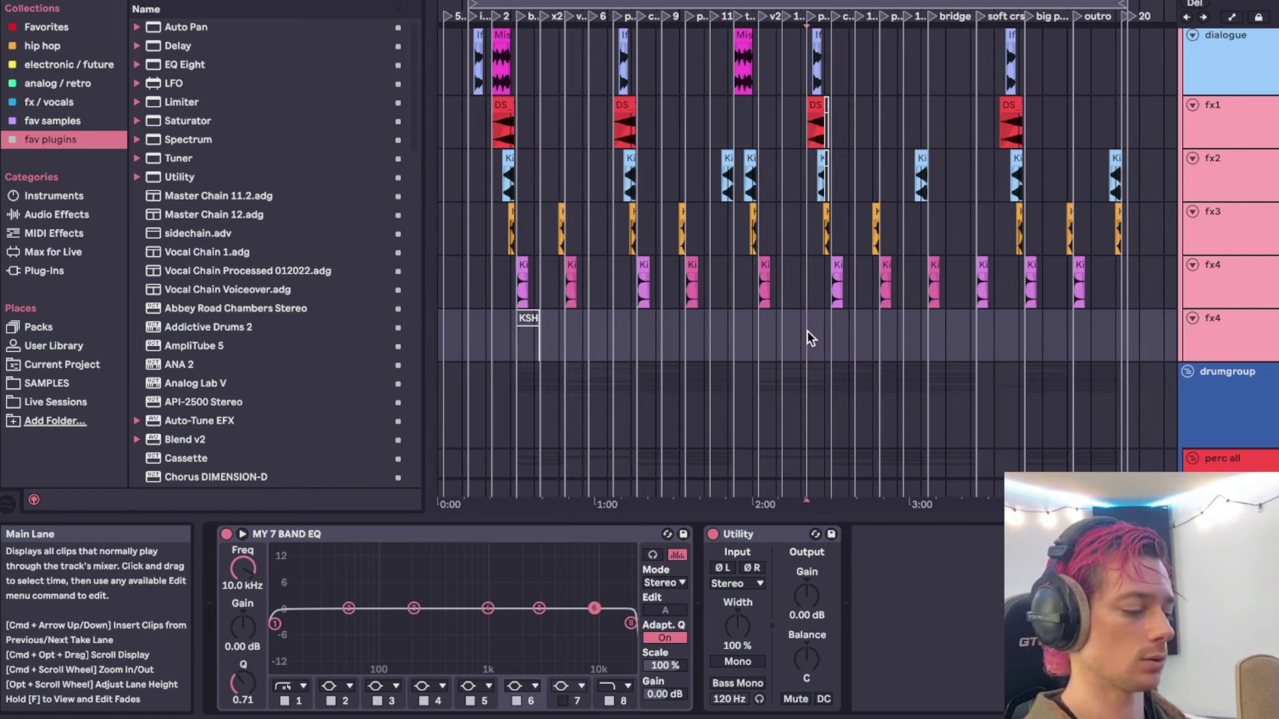
scroll(800, 345, up, 3)
click(802, 340)
click(814, 337)
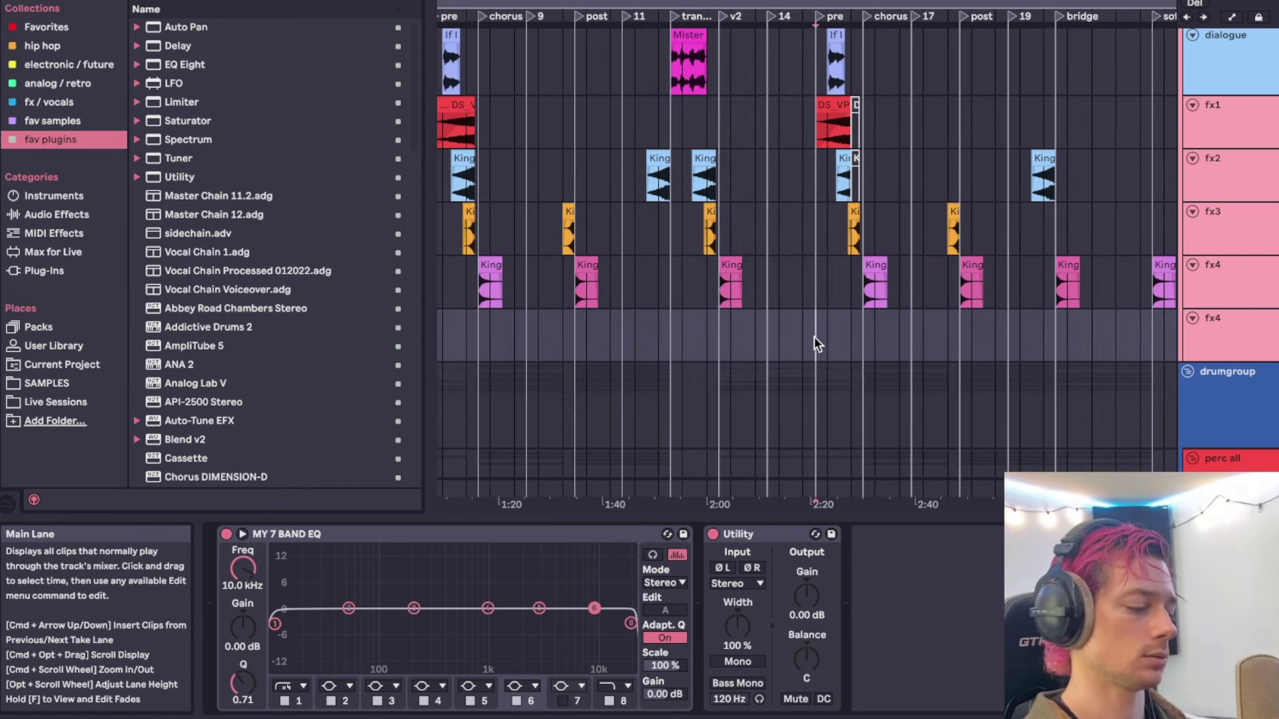